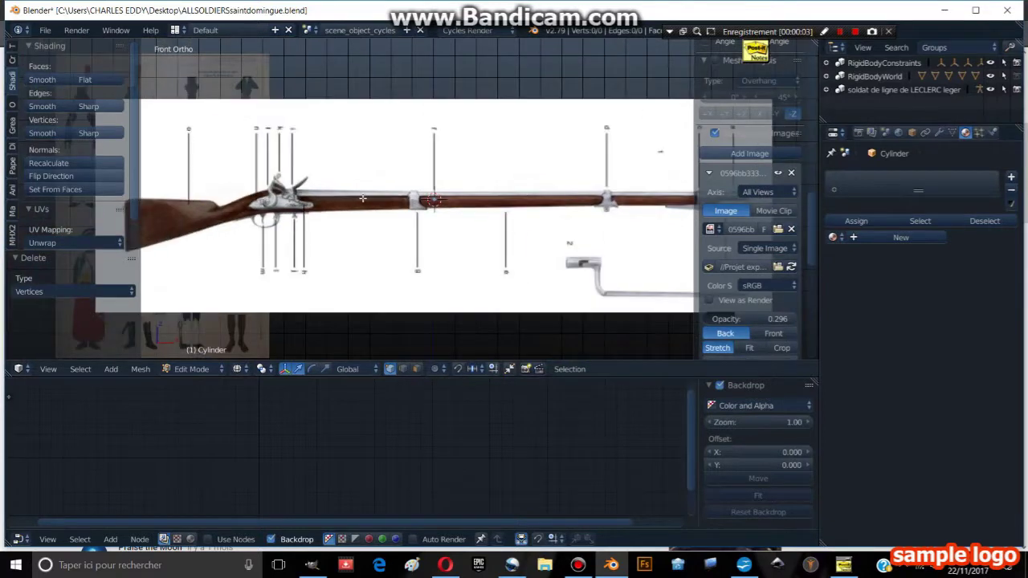
Toggle the rifle reference image off and on, then add a cylinder mesh over the barrel.
scroll(764, 219, "down", 2)
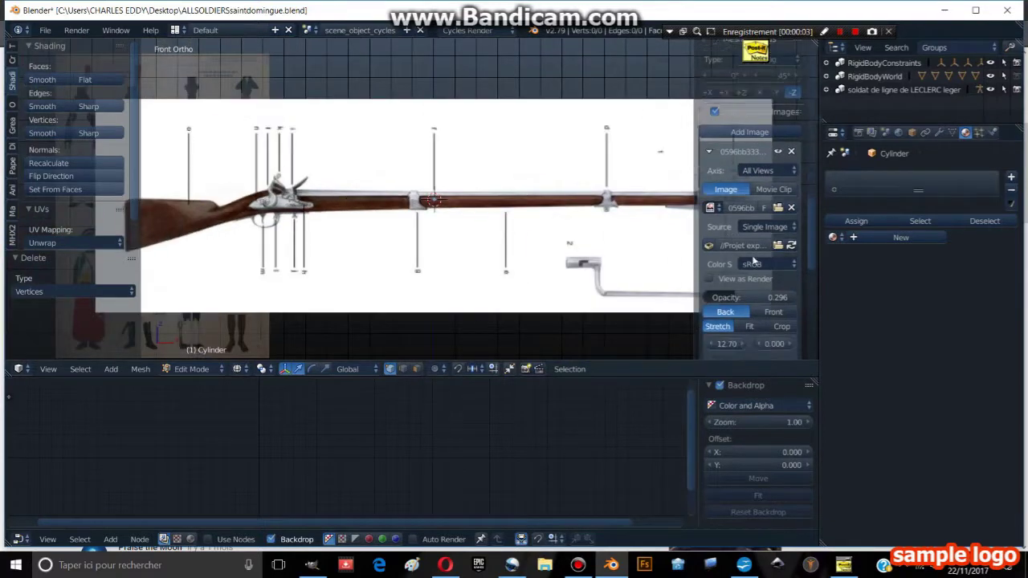
scroll(763, 219, "down", 3)
scroll(790, 117, "down", 3)
scroll(789, 117, "down", 2)
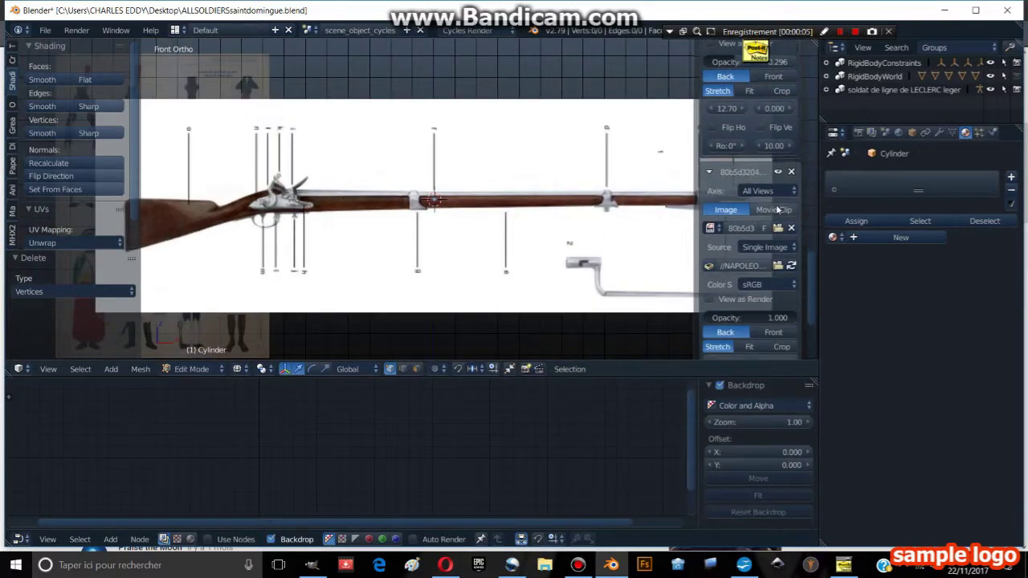
left_click(784, 172)
left_click(779, 172)
left_click(11, 60)
left_click(72, 145)
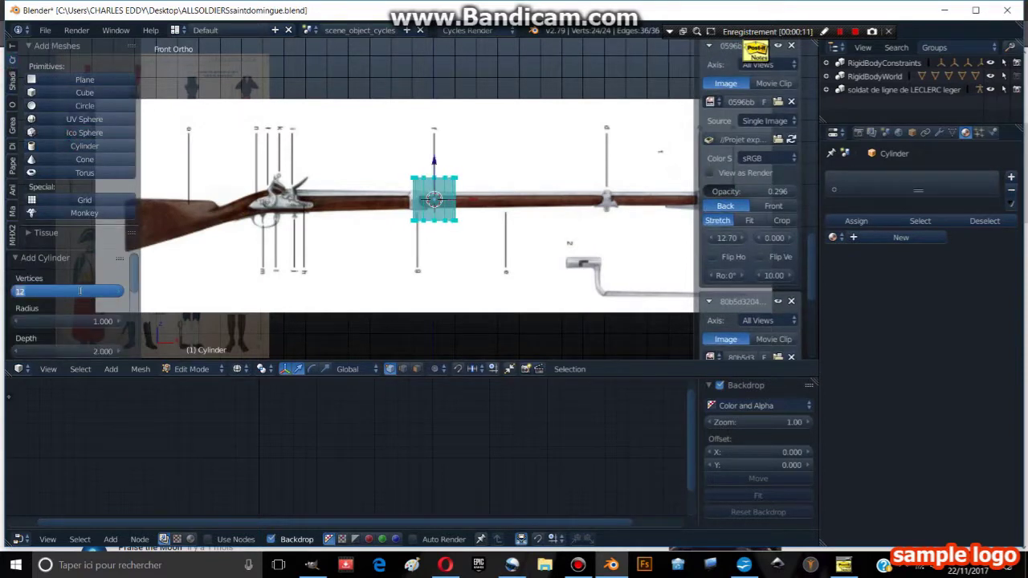
Give the cylinder 12 vertices, rotate it -90 onto its side, and shrink it.
type("12")
key("Return")
key("r")
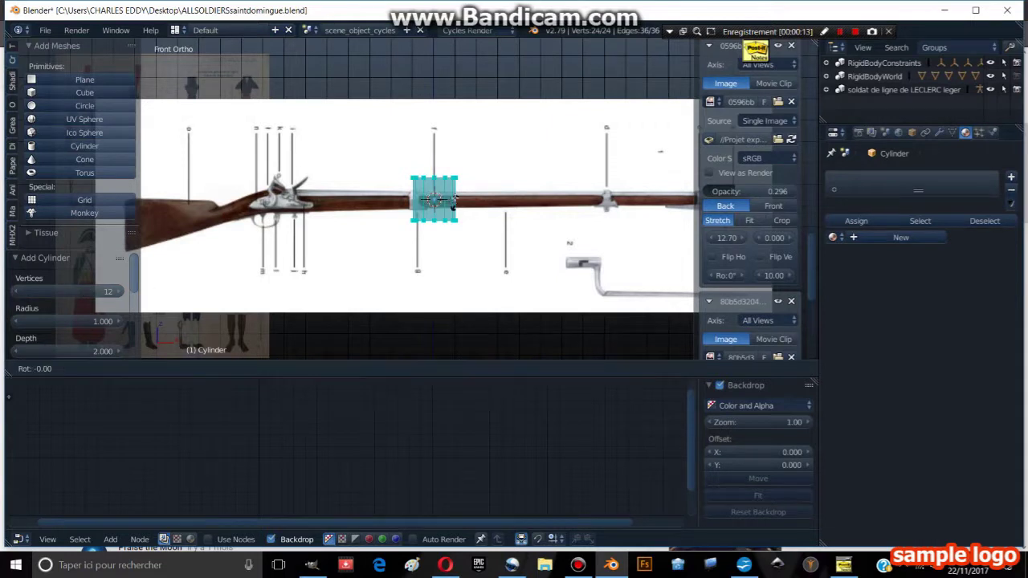
key("Return")
key("s")
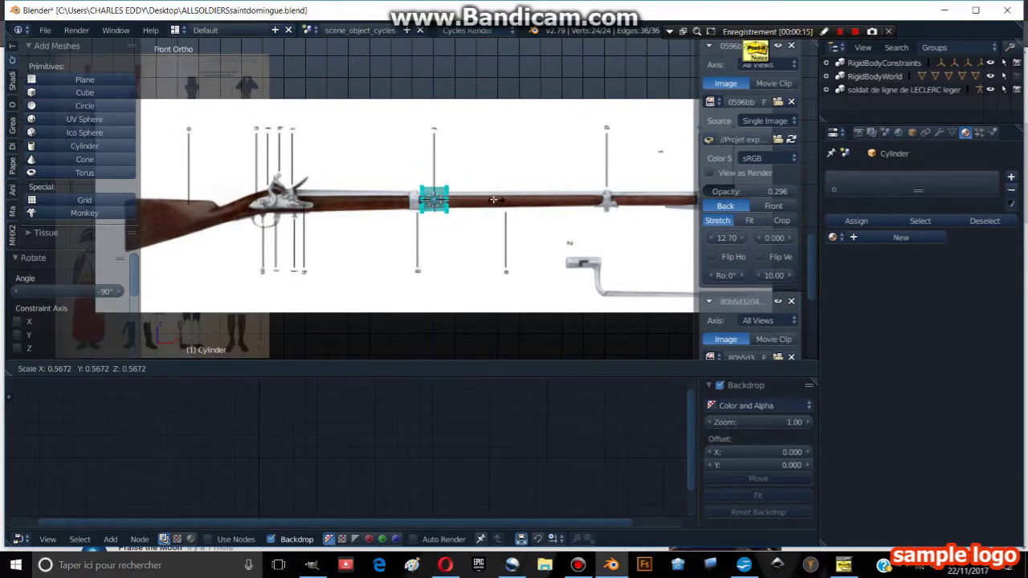
left_click(435, 174)
Select one end of the cylinder and move it along X back to the lock plate.
scroll(434, 174, "up", 2)
key("a")
key("c")
scroll(436, 202, "down", 2)
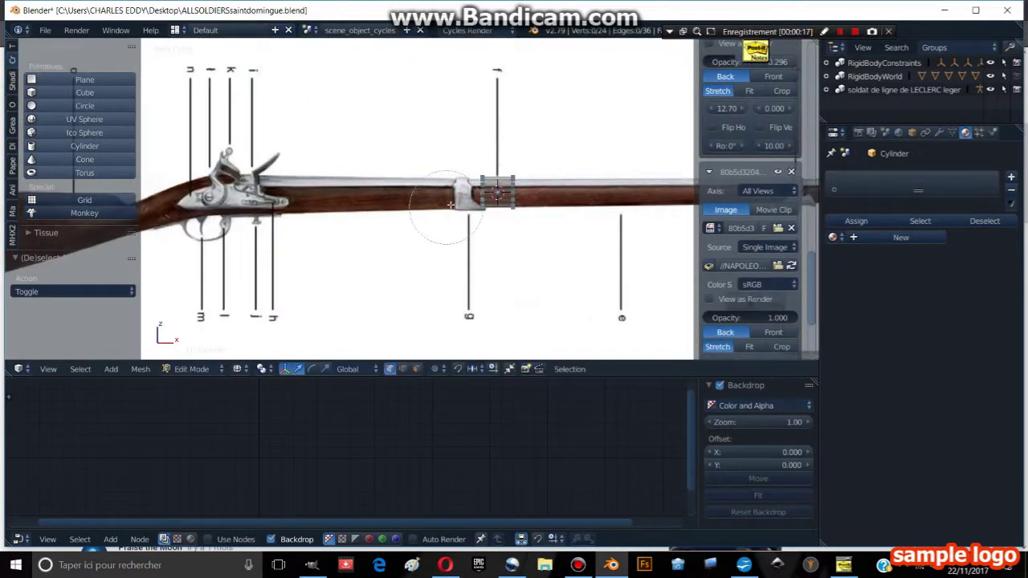
left_click_drag(437, 201, 471, 195)
key("Escape")
key("g")
key("x")
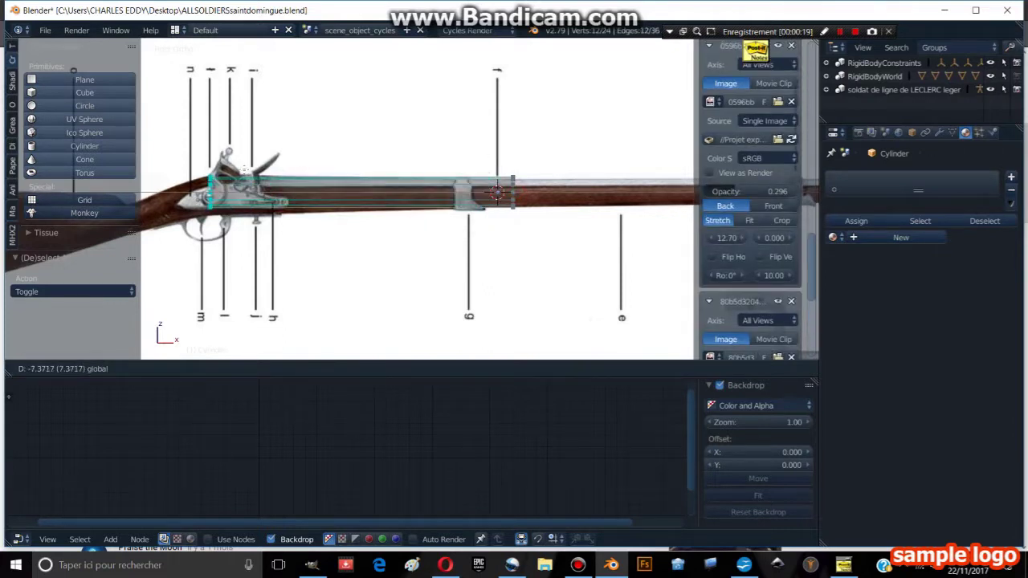
left_click(241, 185)
middle_click_drag(272, 182, 375, 182, "shift")
Enlarge the end ring and nudge it slightly upward along Z.
key("s")
left_click(320, 184)
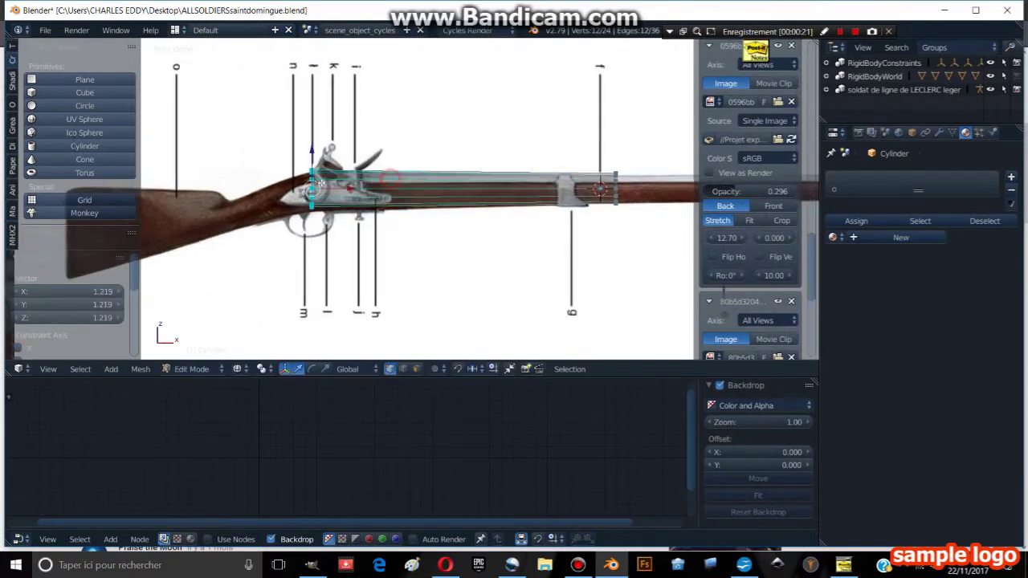
key("g")
key("z")
left_click(340, 190)
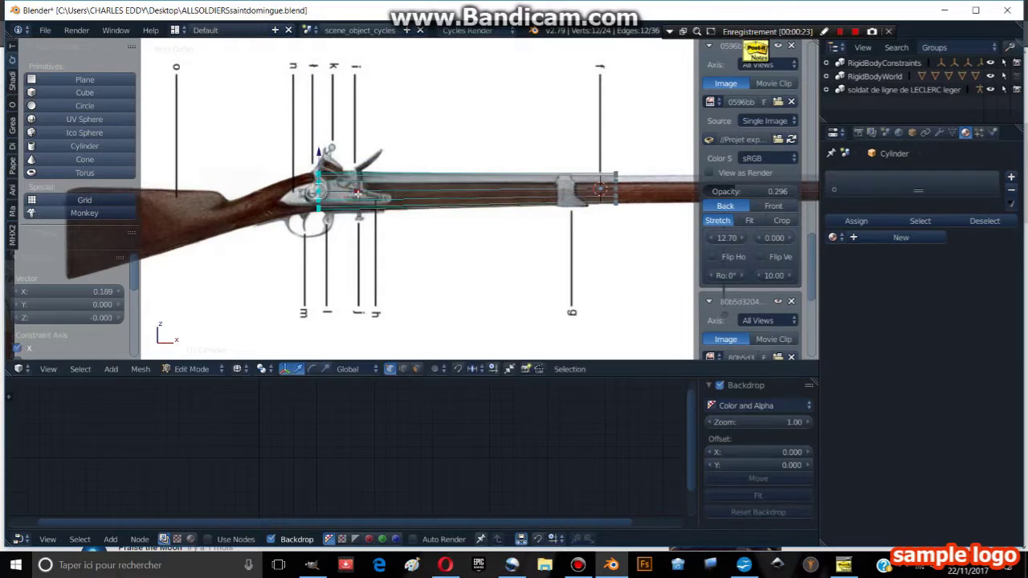
Place a ring at the stock's wrist, lower it, and shrink it to fit.
key("g")
key("x")
left_click(247, 186)
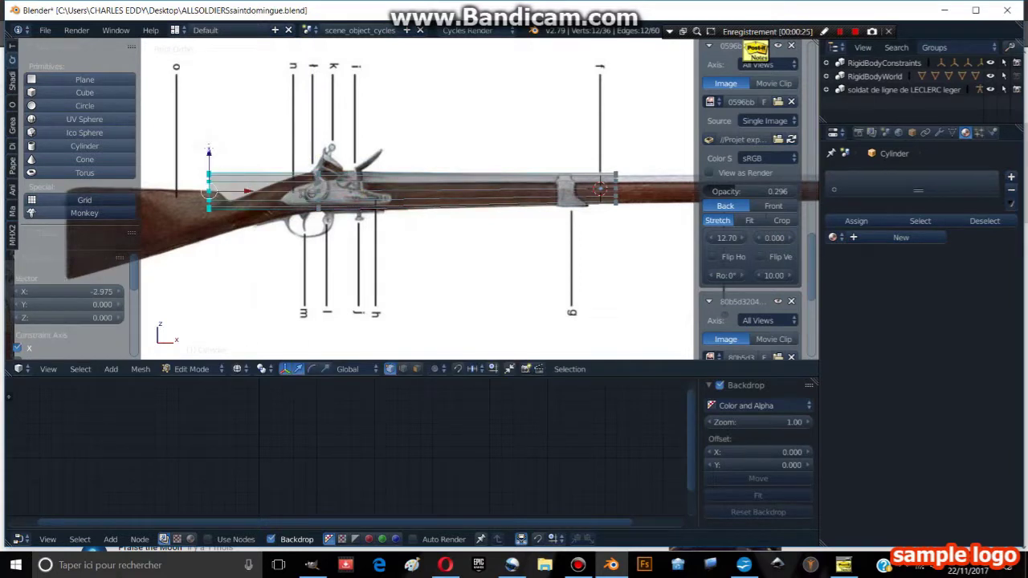
key("g")
key("z")
left_click(207, 215)
key("s")
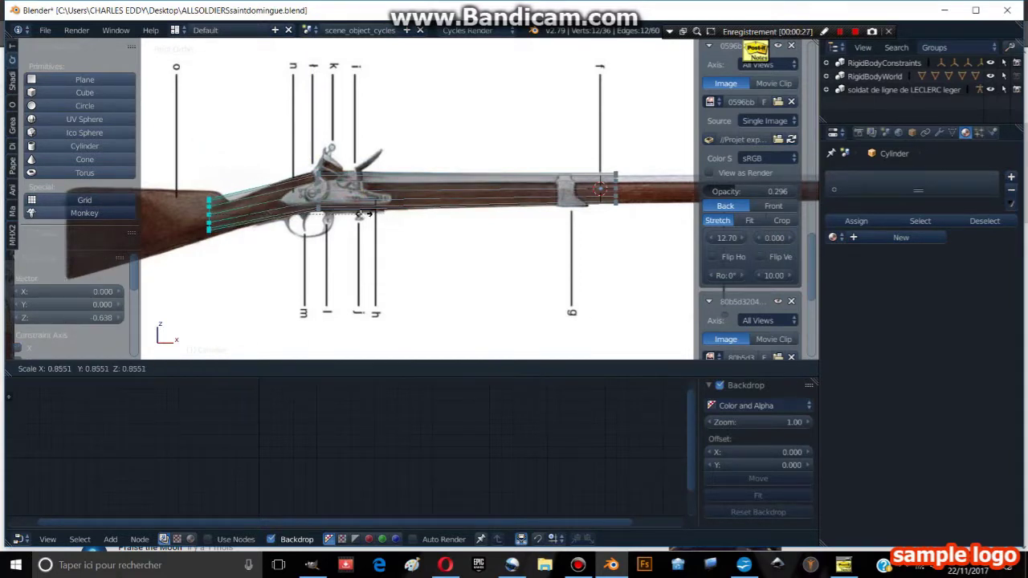
left_click(355, 215)
Move the ring to the narrow wrist and scale it to 0.885.
key("g")
key("x")
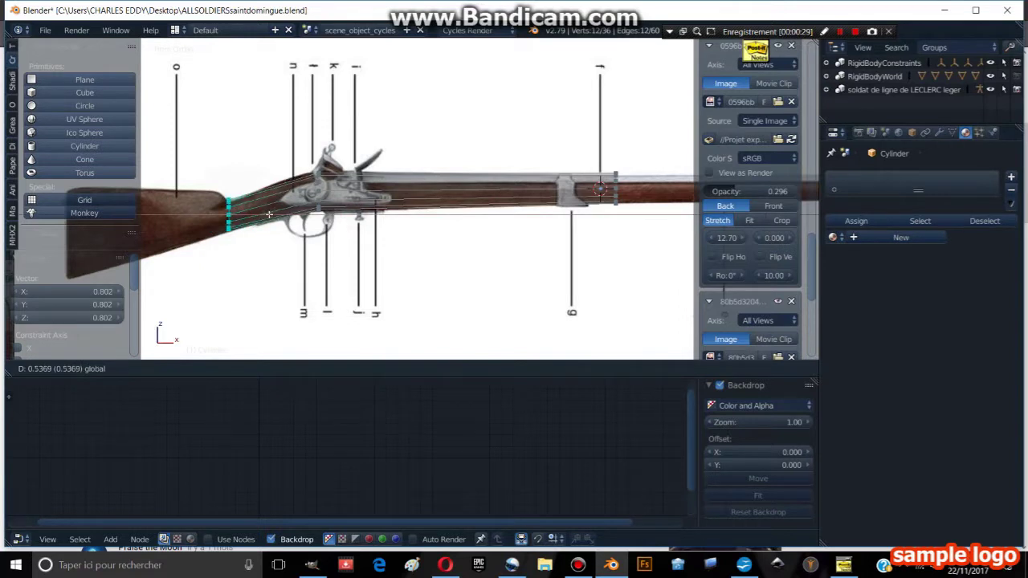
left_click(270, 215)
key("s")
left_click(376, 199)
middle_click_drag(376, 199, 433, 175, "shift")
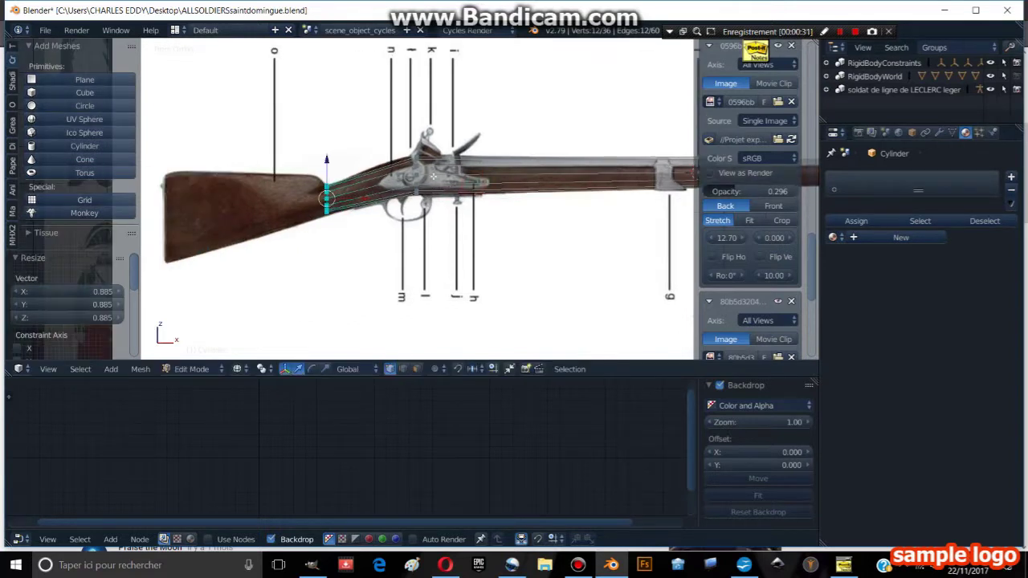
Move the ring back to where the stock widens and stretch it taller on Z.
key("g")
key("x")
left_click(399, 195)
key("s")
key("z")
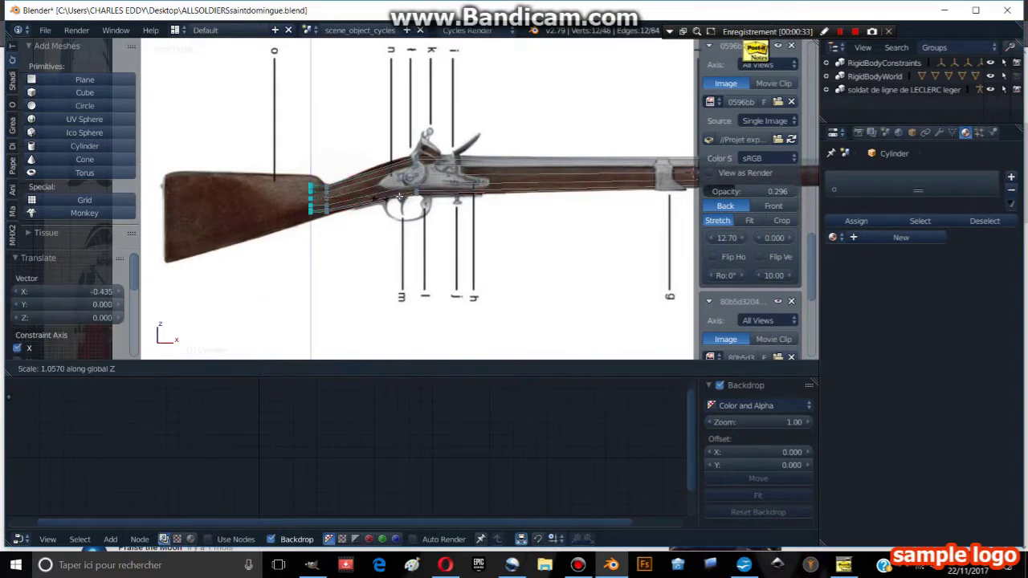
left_click(414, 194)
Extrude a new ring, move it back to the butt, and stretch it taller.
key("e")
right_click(389, 192)
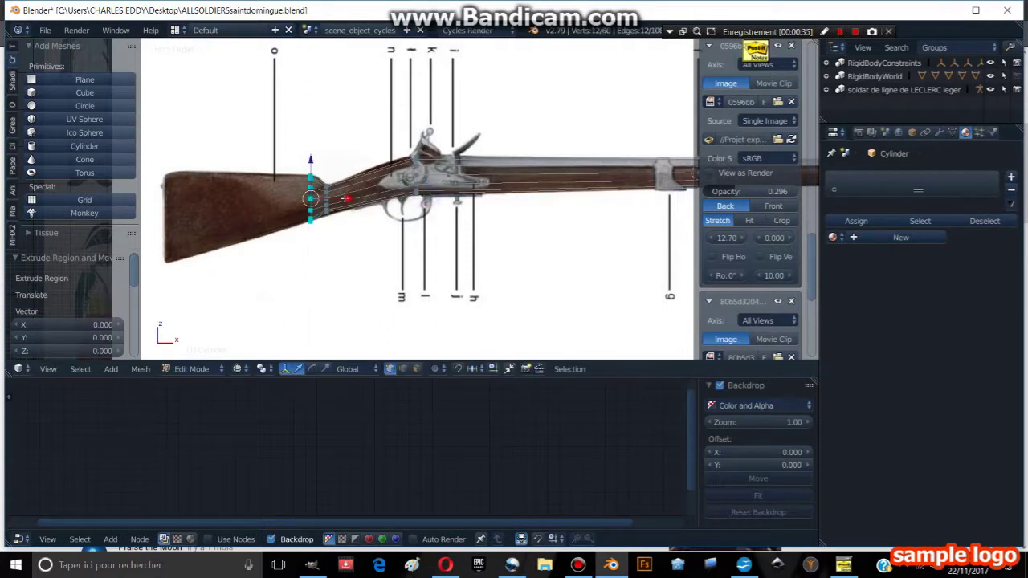
key("g")
key("x")
left_click(341, 183)
key("s")
key("z")
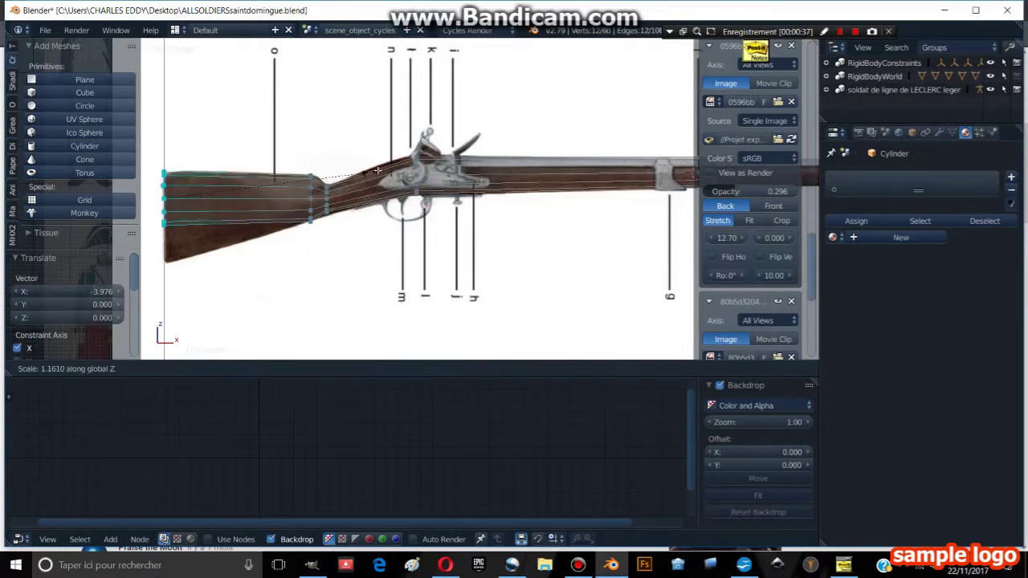
left_click(201, 158)
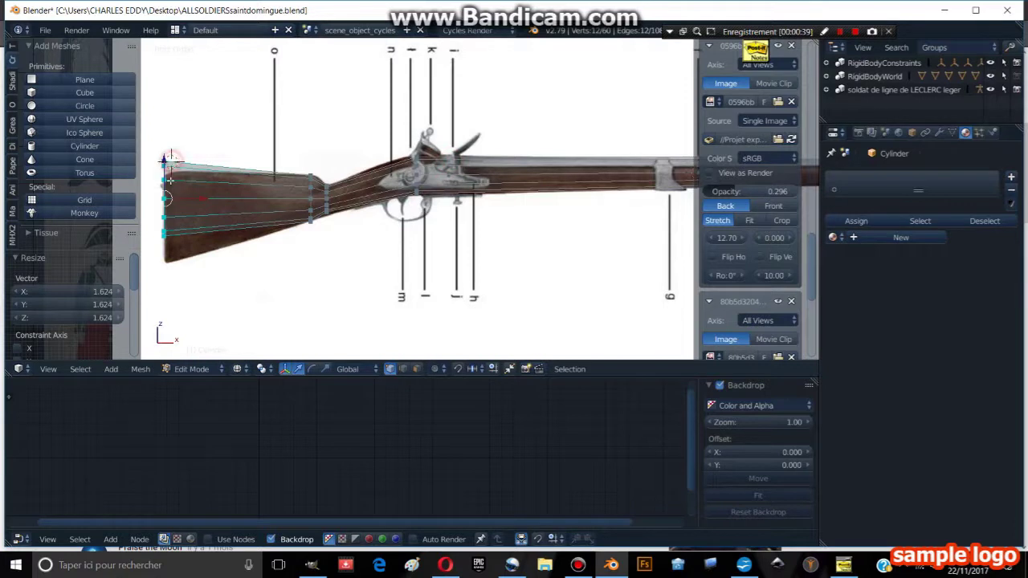
Lower the butt ring and adjust its height to match the reference.
key("g")
key("z")
left_click(167, 160)
key("s")
key("z")
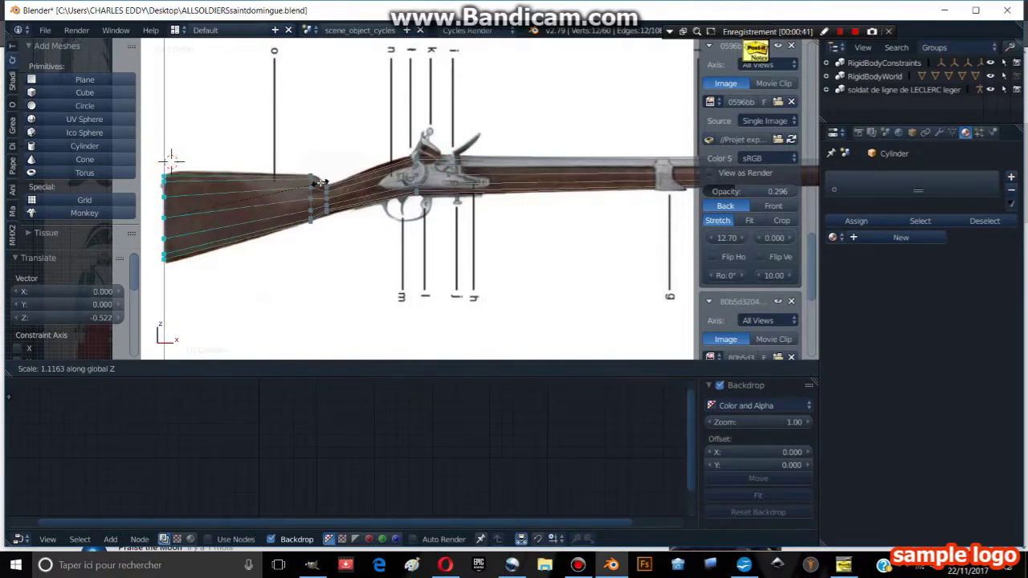
left_click(172, 159)
scroll(498, 193, "down", 1, "ctrl")
scroll(498, 193, "down", 1, "ctrl")
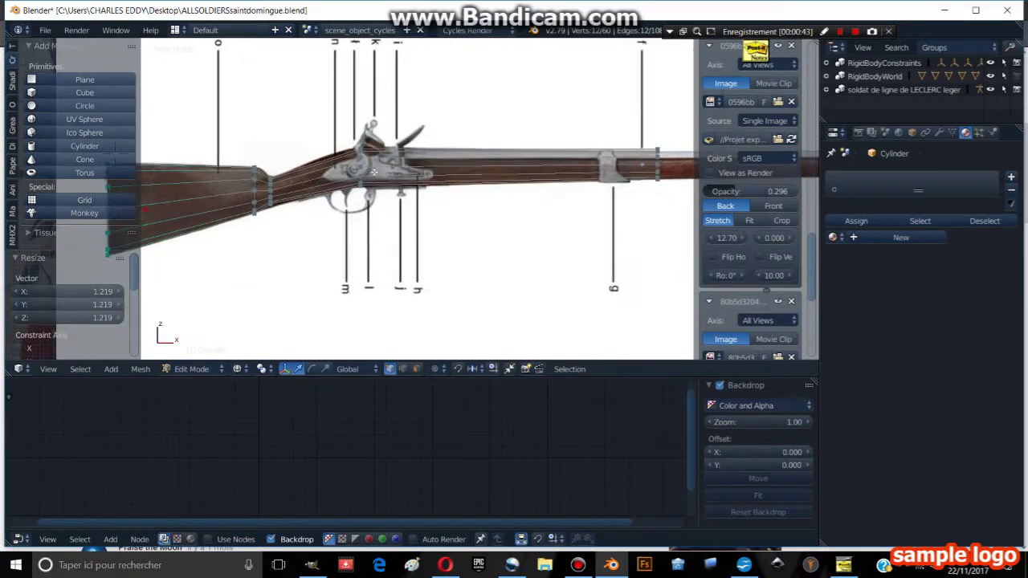
scroll(498, 193, "down", 1, "ctrl")
Select the front ring and move it forward, undo a misplaced move, and return to front view.
key("a")
middle_click_drag(498, 193, 355, 195, "shift")
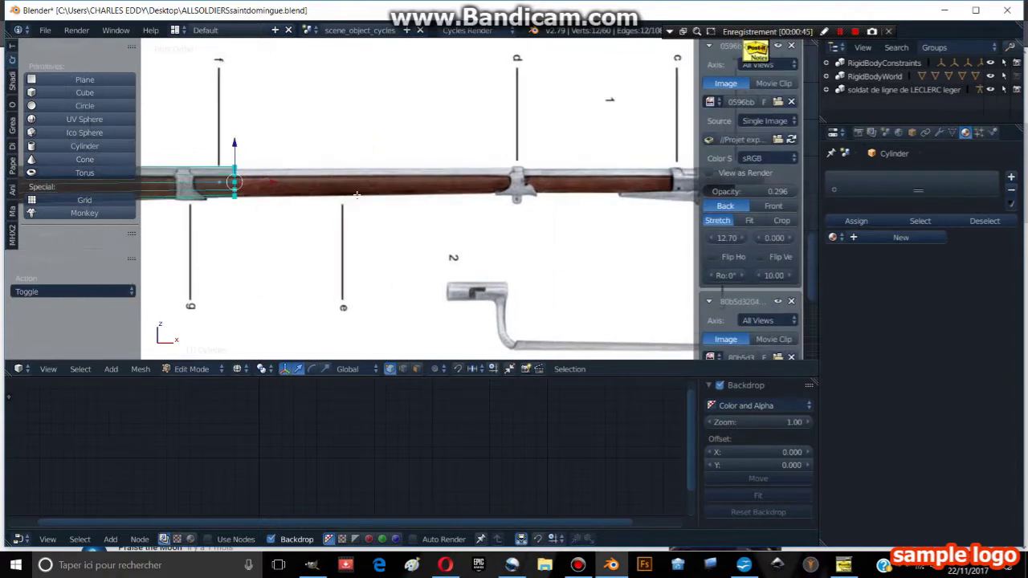
key("g")
key("x")
left_click(583, 175)
scroll(287, 154, "down", 2)
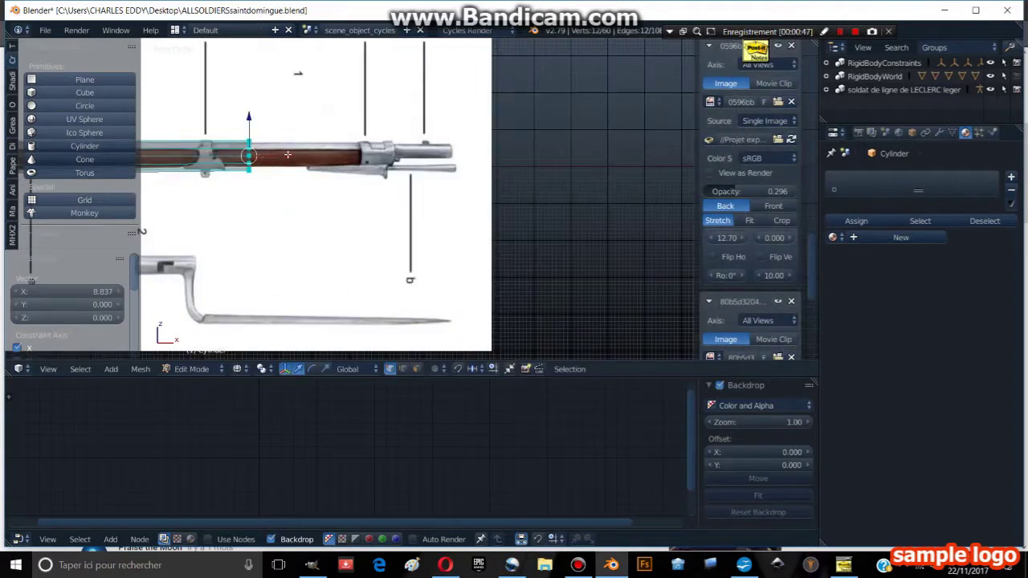
key("g")
left_click(386, 156)
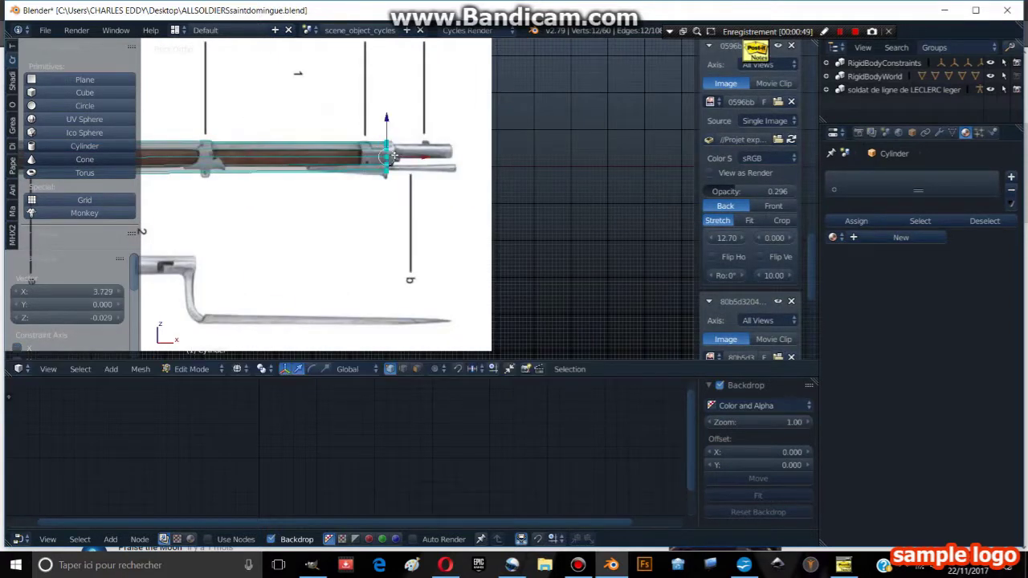
key("ctrl+z")
middle_click_drag(305, 163, 342, 169)
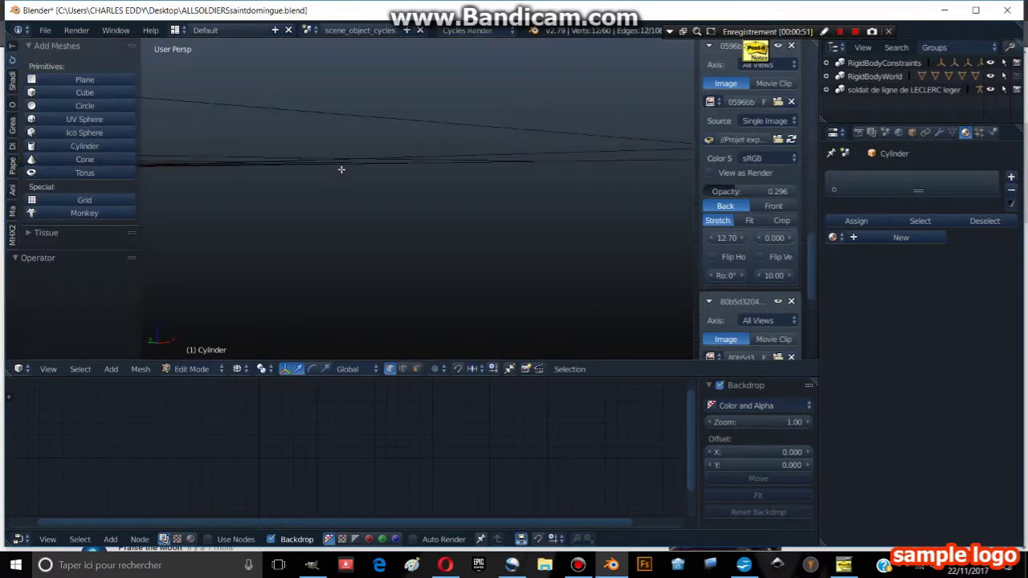
key("KP_1")
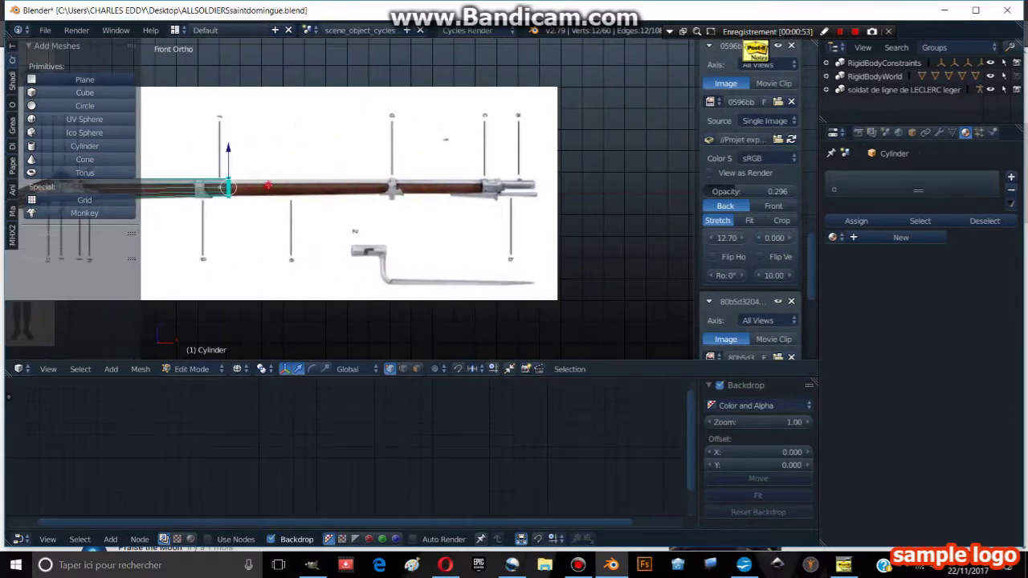
Move the barrel's front ring along X to the muzzle.
key("g")
key("x")
left_click(498, 184)
scroll(408, 170, "down", 2)
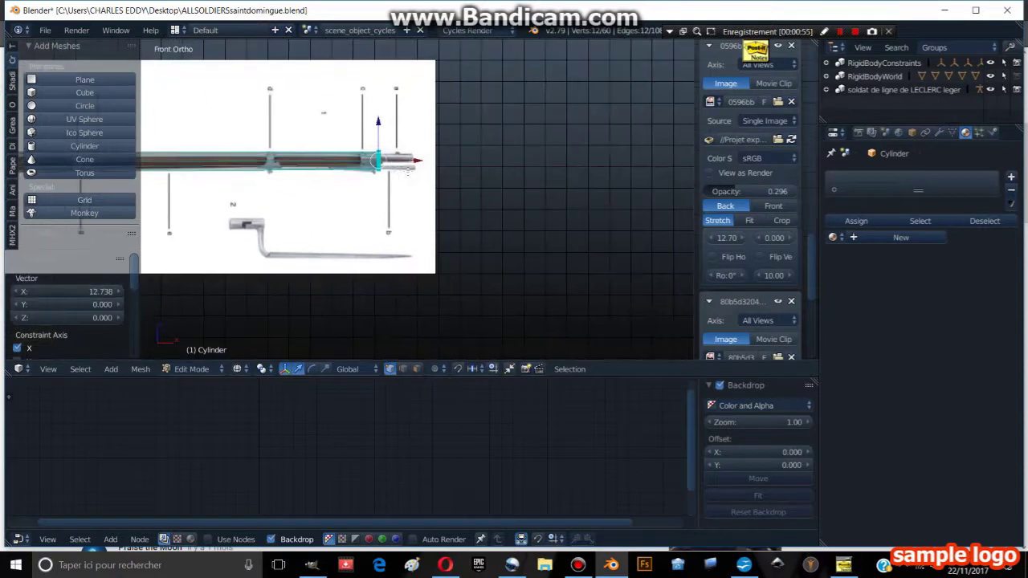
scroll(407, 171, "up", 3)
Taper the barrel tip, settling on a scale of 0.889.
key("s")
left_click(377, 140)
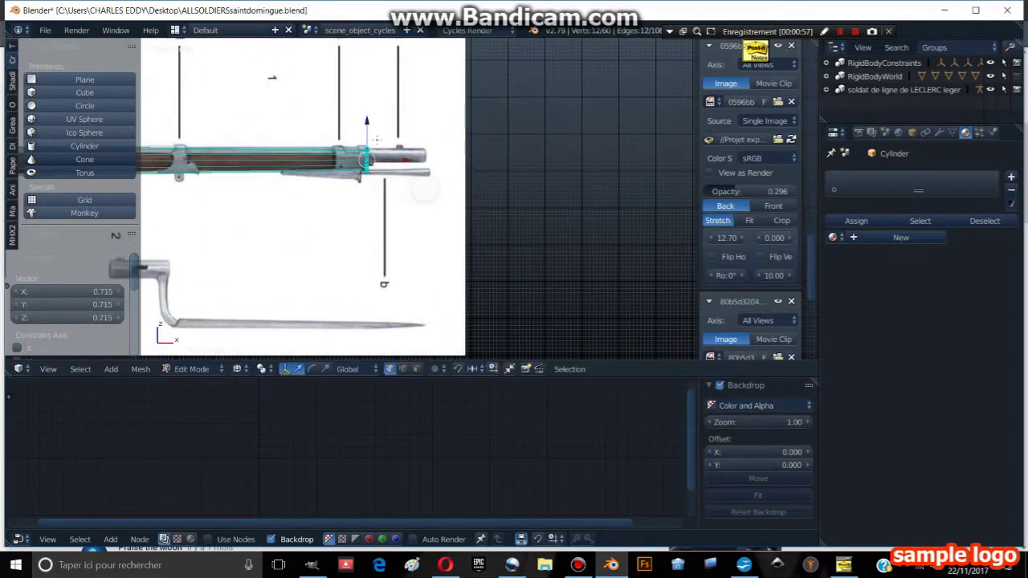
key("s")
left_click(244, 154)
scroll(244, 154, "down", 2, "ctrl")
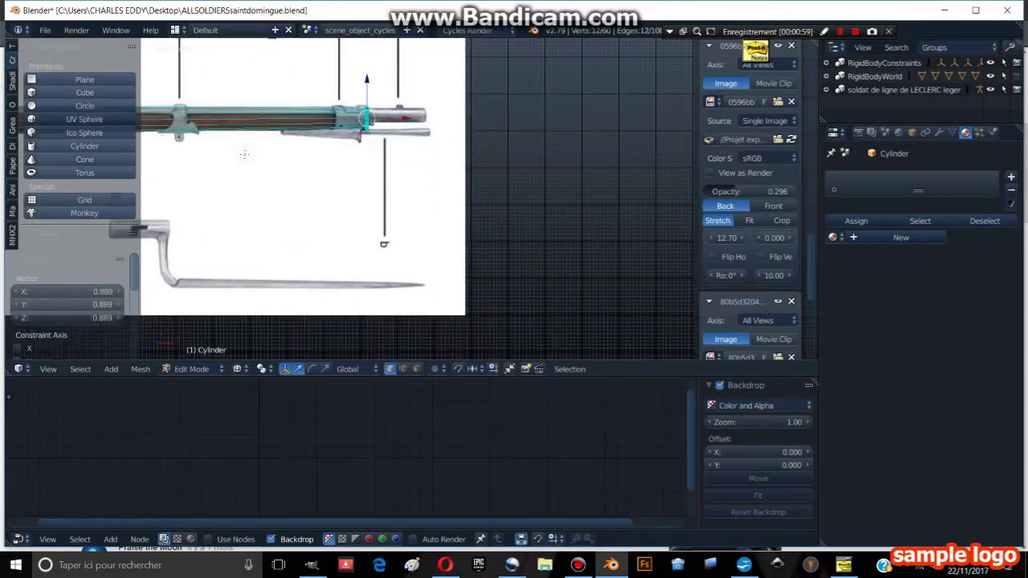
scroll(244, 154, "up", 3, "ctrl")
scroll(273, 165, "up", 3, "ctrl")
scroll(306, 175, "up", 3, "ctrl")
scroll(336, 185, "up", 3, "ctrl")
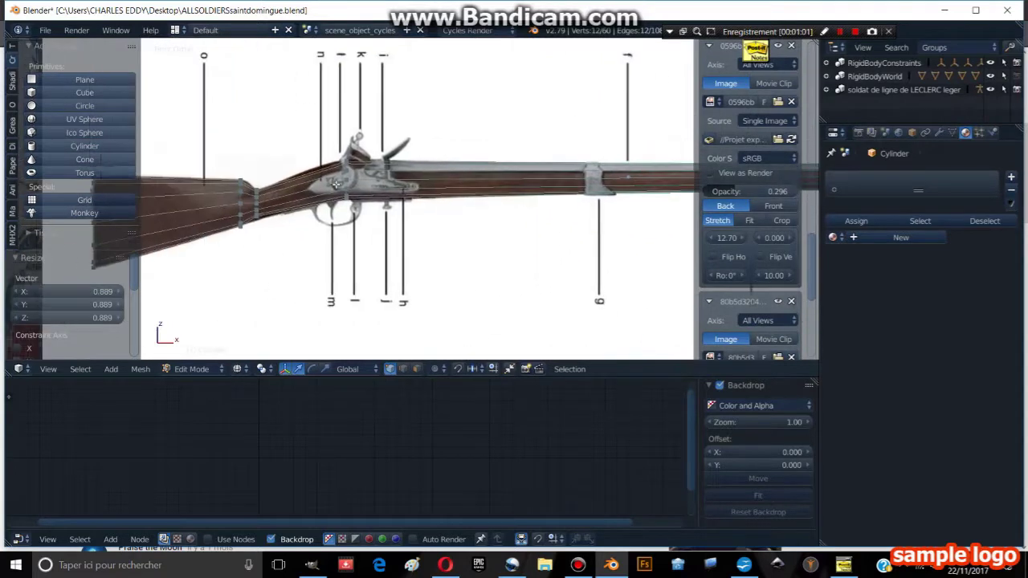
scroll(336, 185, "up", 2)
Bevel the wrist edge ring into a widened band.
key("a")
right_click(272, 186, "alt")
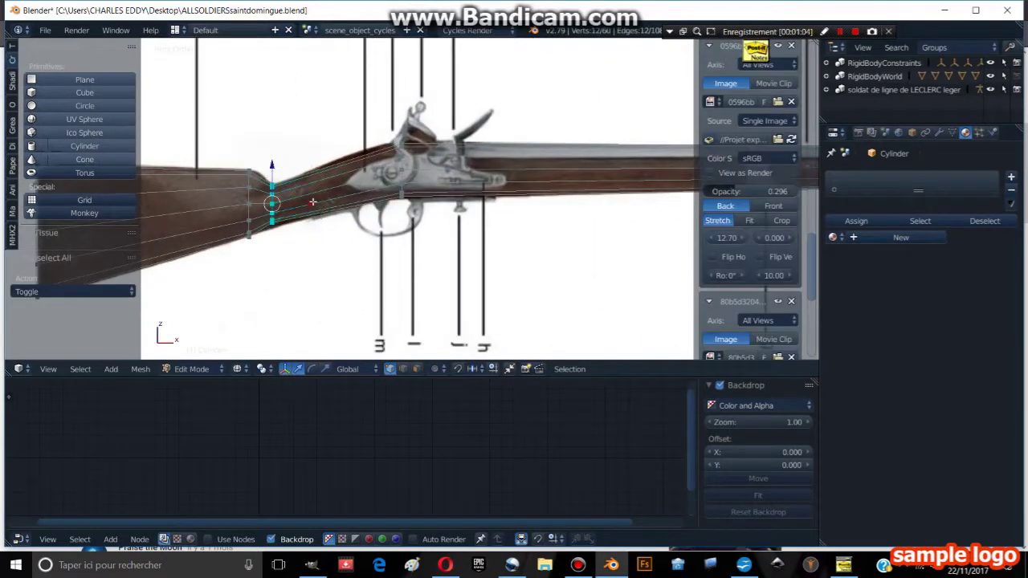
key("ctrl+b")
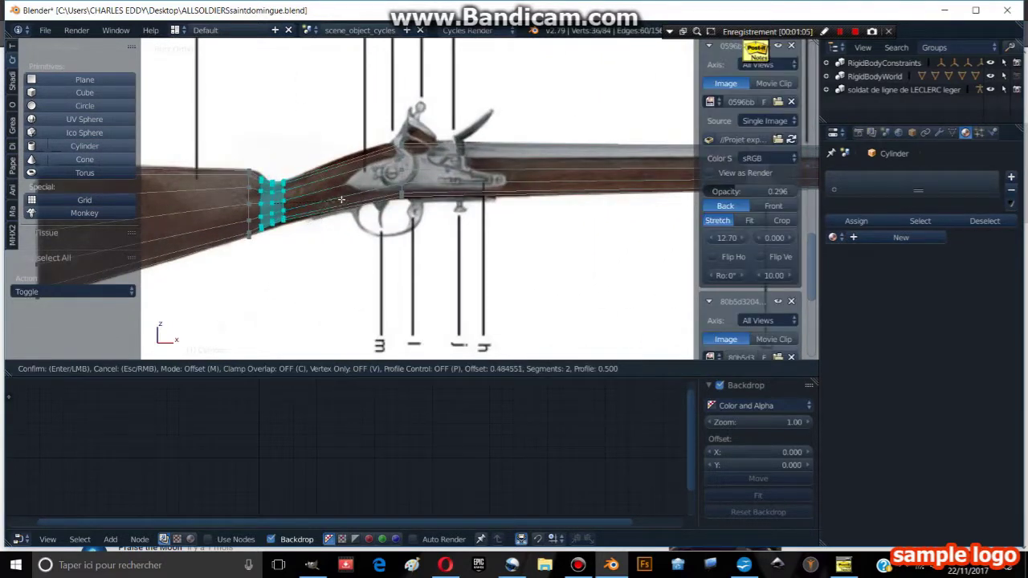
left_click(343, 199)
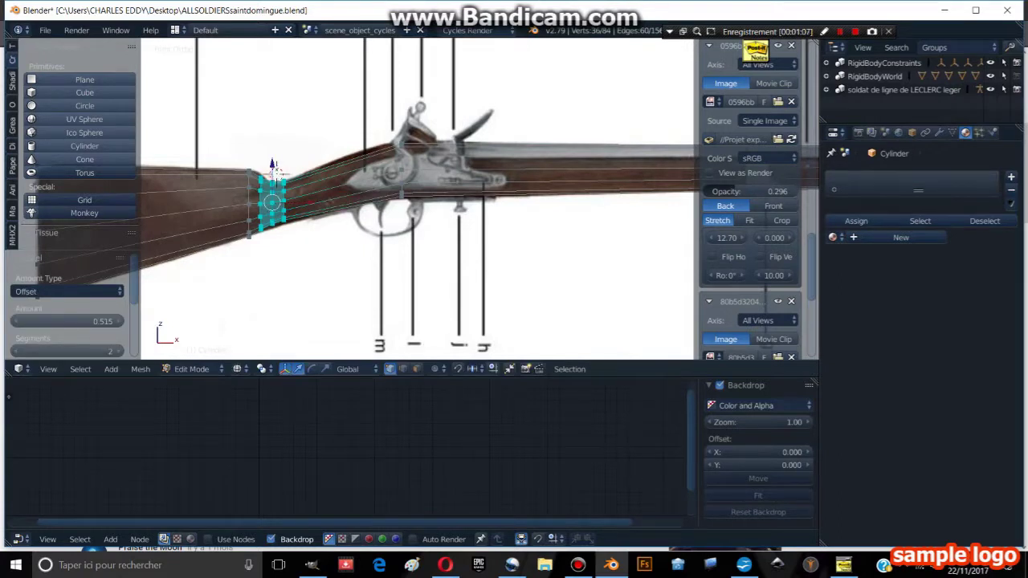
key("Tab")
scroll(387, 201, "down", 3)
scroll(388, 201, "up", 2, "ctrl")
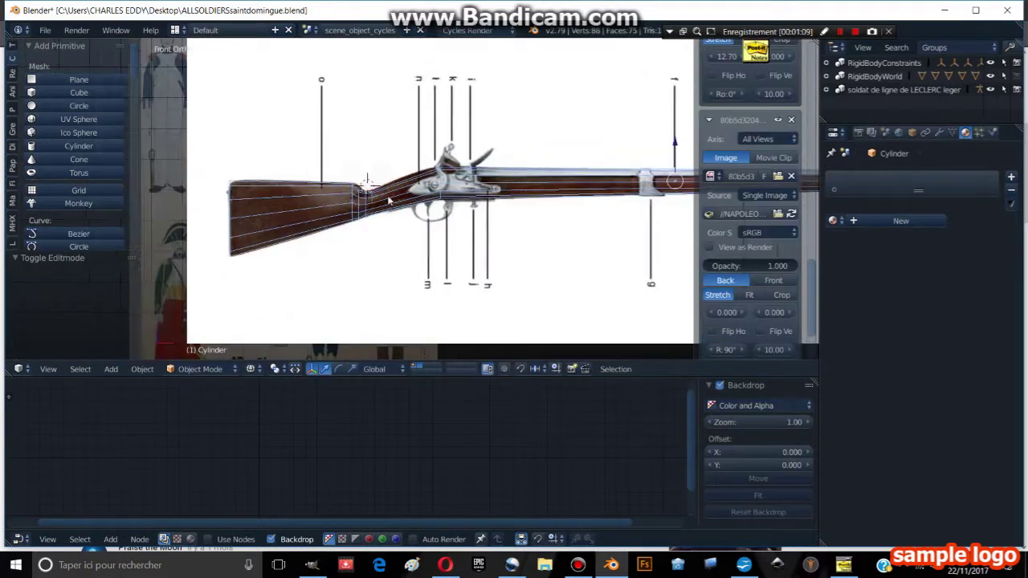
scroll(388, 200, "up", 2)
scroll(387, 201, "up", 3)
key("Tab")
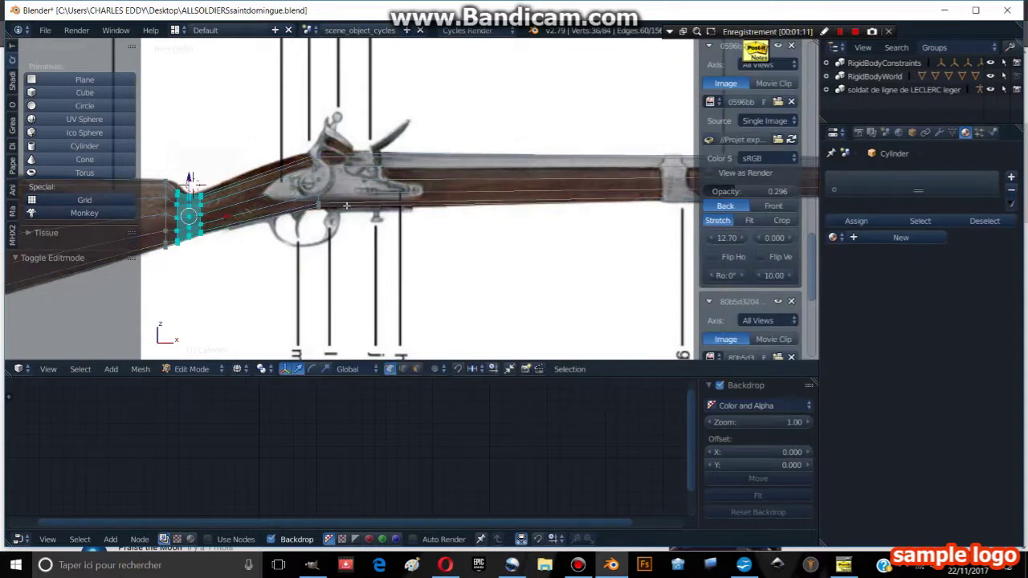
Scale the lock loop to 1.103 and bevel it into two segments.
key("a")
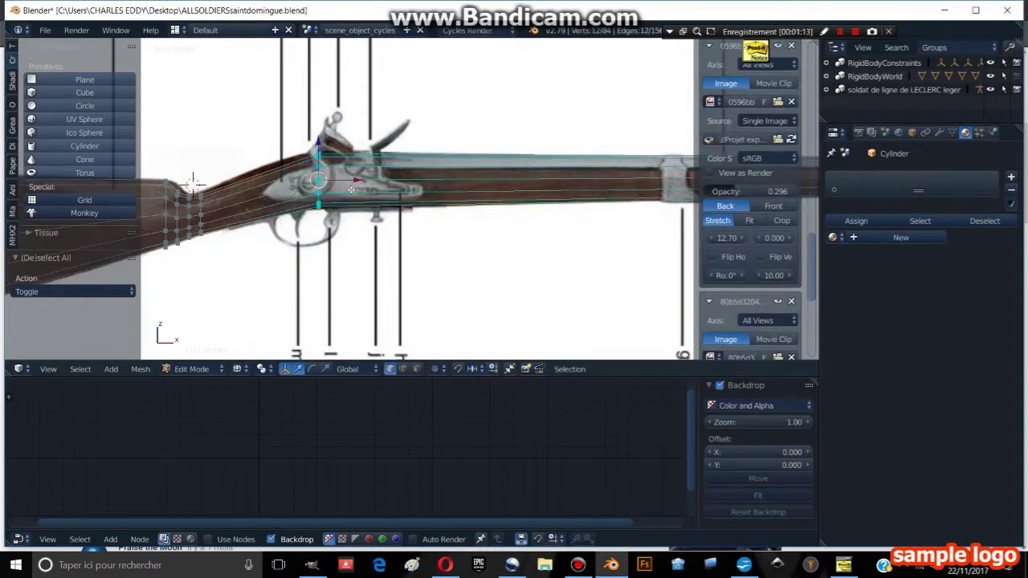
key("ctrl+b")
key("Escape")
key("s")
left_click(406, 197)
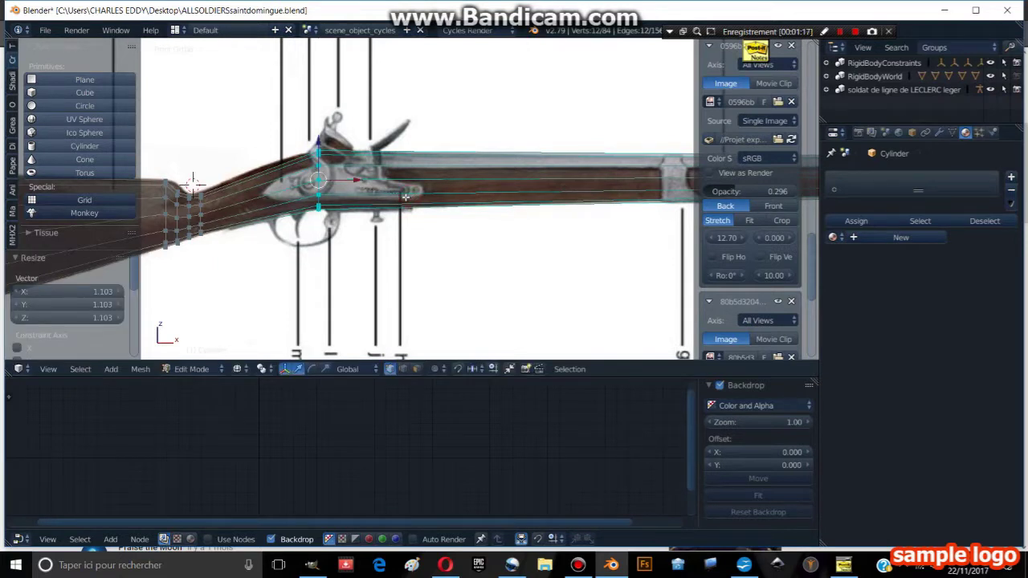
key("ctrl+b")
left_click(462, 204)
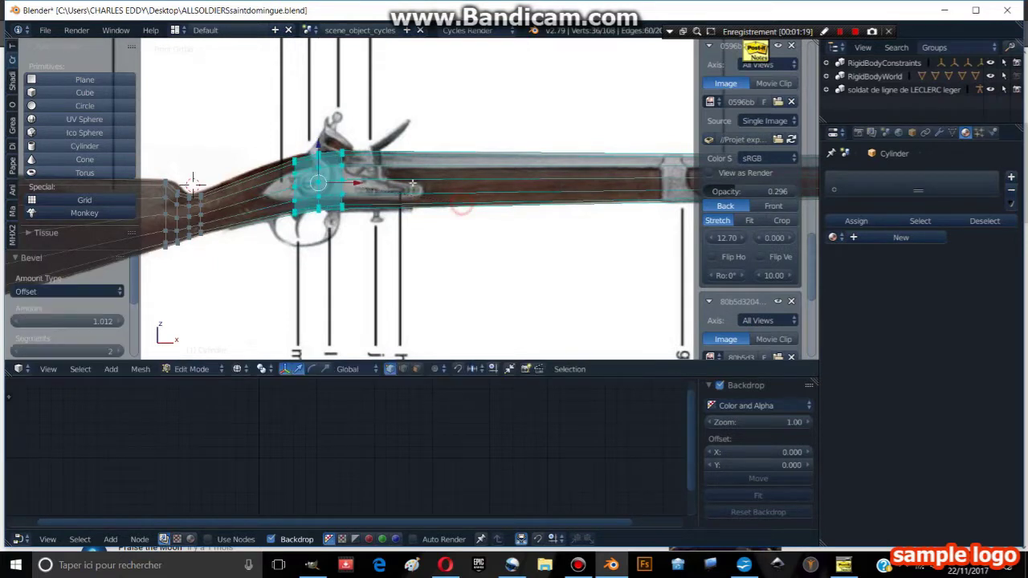
Select the edge loop crossing the lock and slide it toward the stock.
key("a")
scroll(751, 201, "down", 3)
key("a")
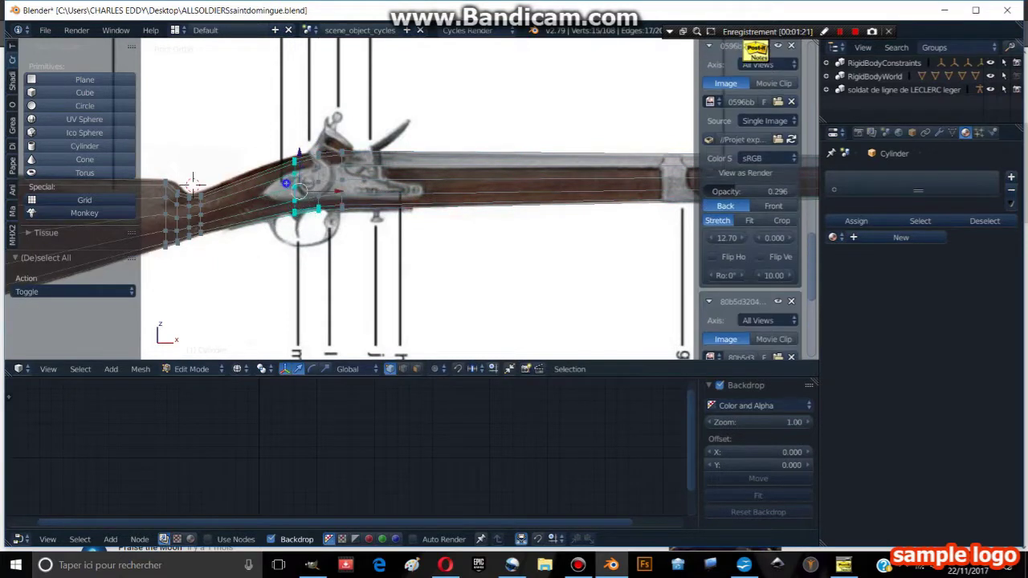
scroll(751, 200, "down", 2)
left_click(294, 192, "alt")
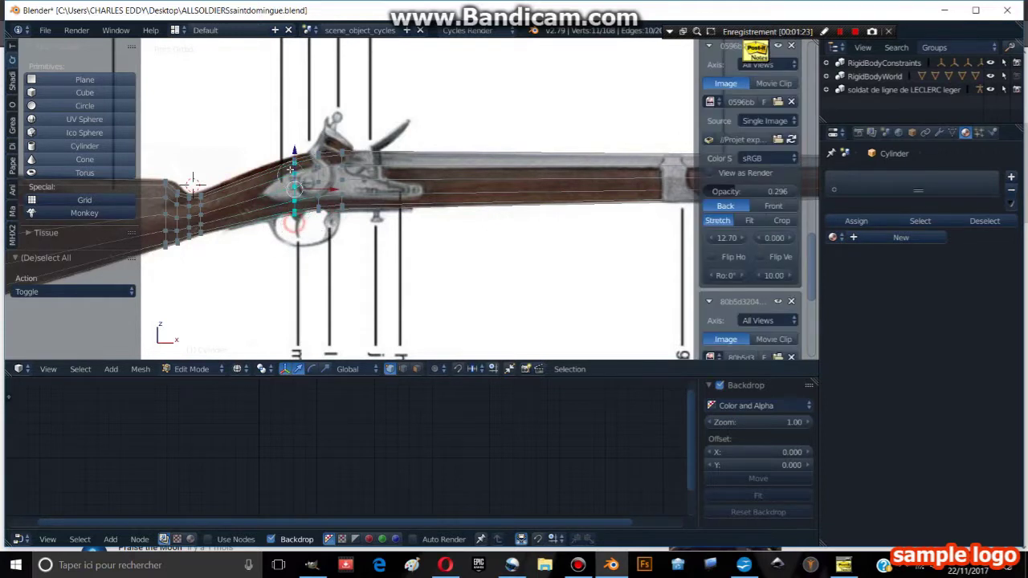
key("g")
key("g")
left_click(349, 175)
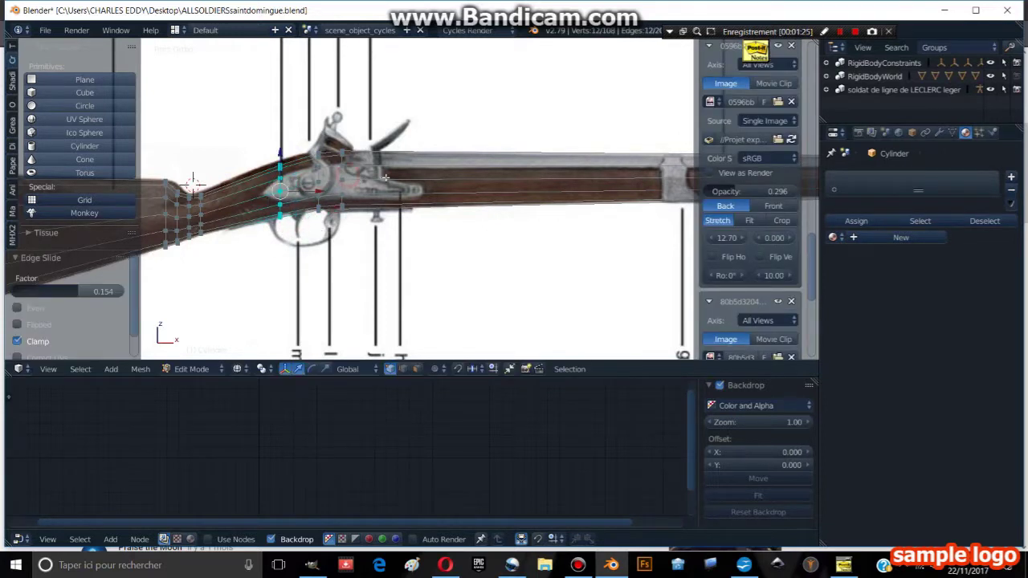
Scale the slid loop down to 0.918 to follow the stock's contour.
key("s")
left_click(400, 182)
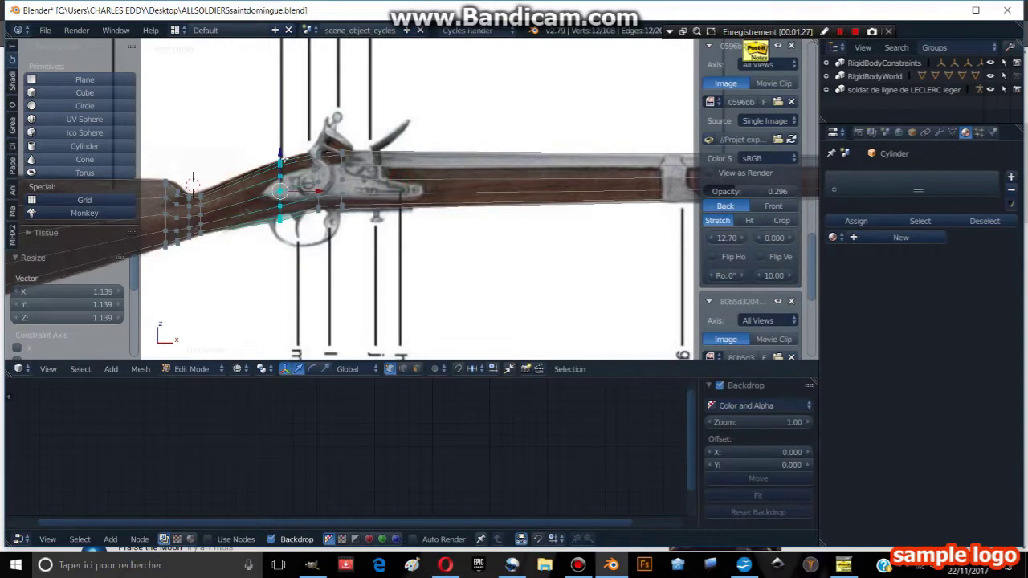
key("g")
key("Escape")
key("s")
left_click(372, 183)
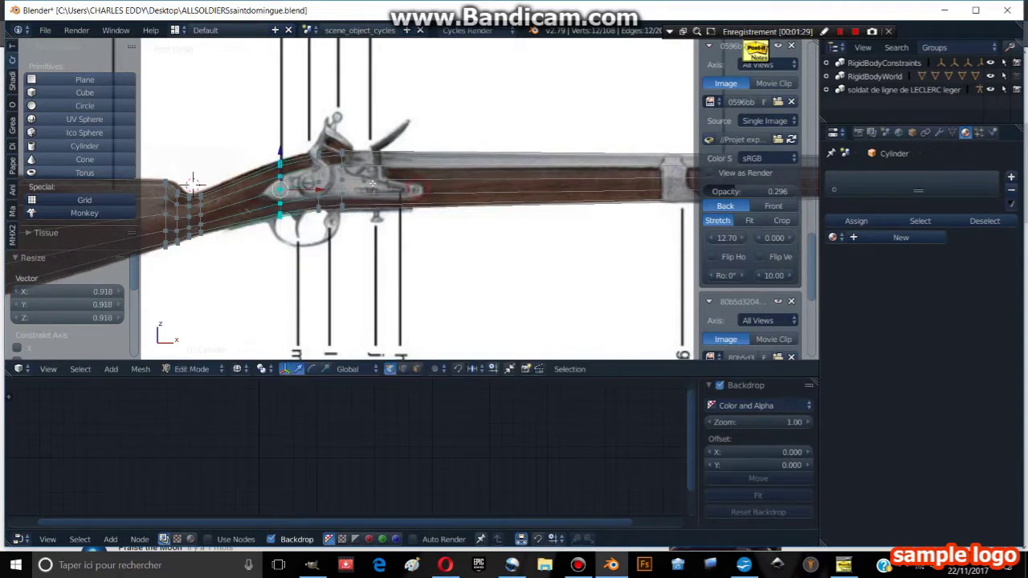
scroll(372, 183, "down", 4, "ctrl")
scroll(403, 227, "down", 1)
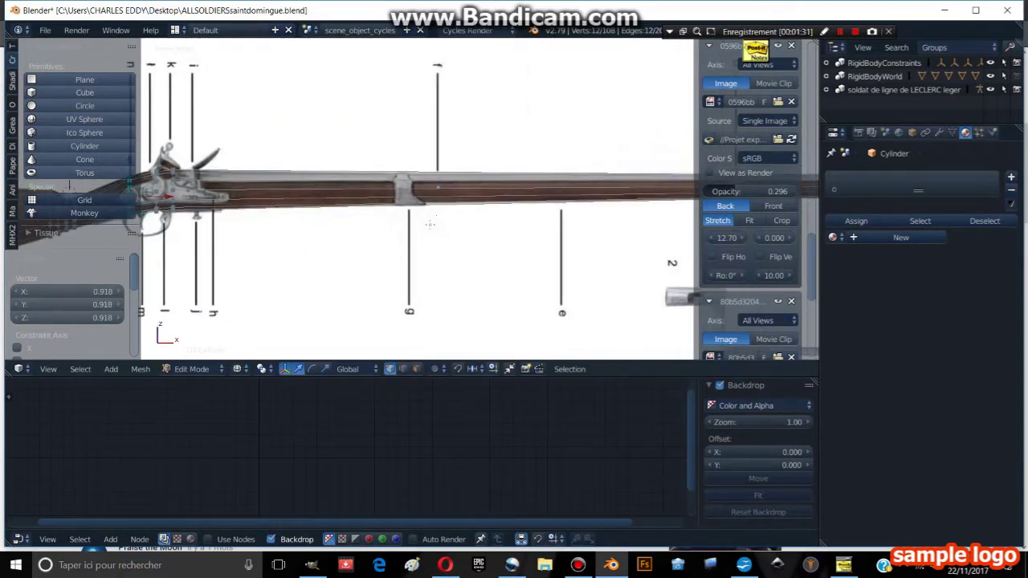
Add two loop cuts across the barrel, slid beside the first barrel band.
key("ctrl+t")
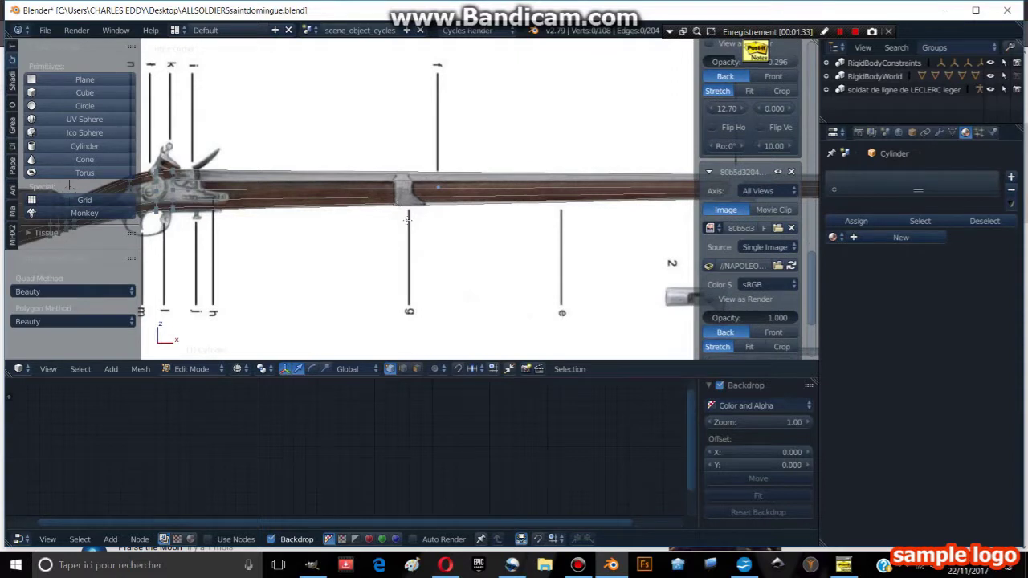
key("ctrl+r")
left_click(446, 212)
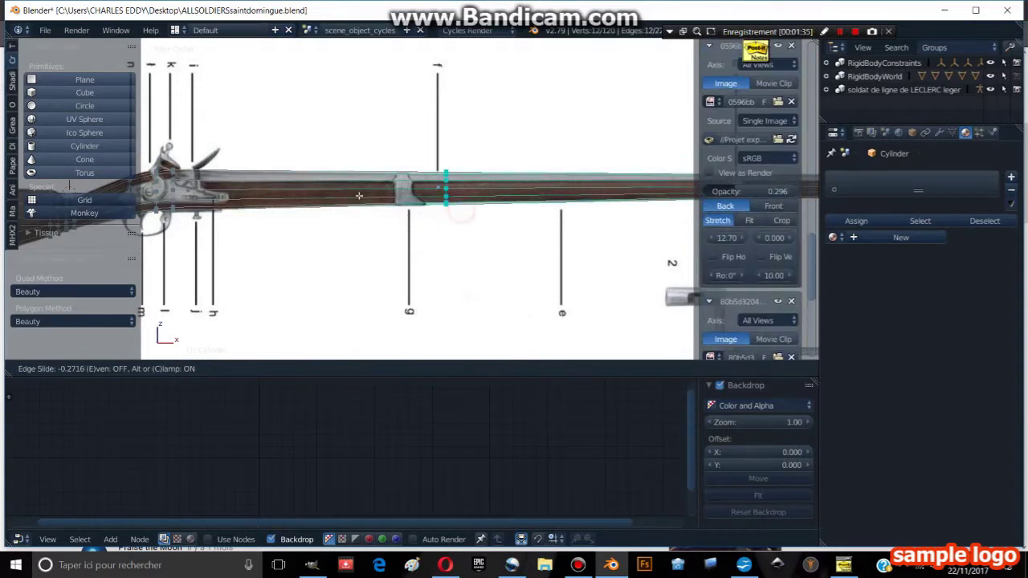
left_click(326, 184)
key("ctrl+r")
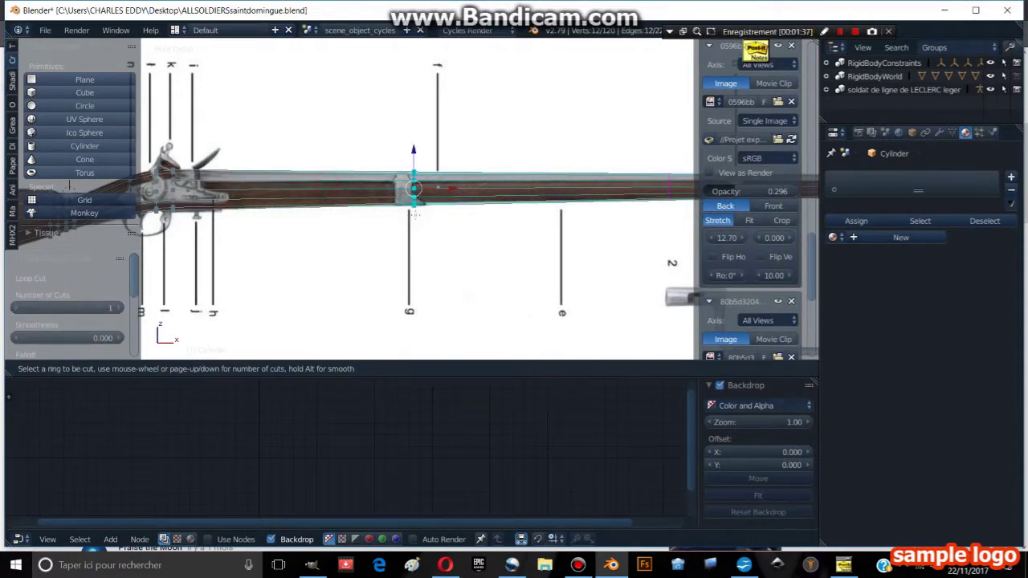
left_click(412, 194)
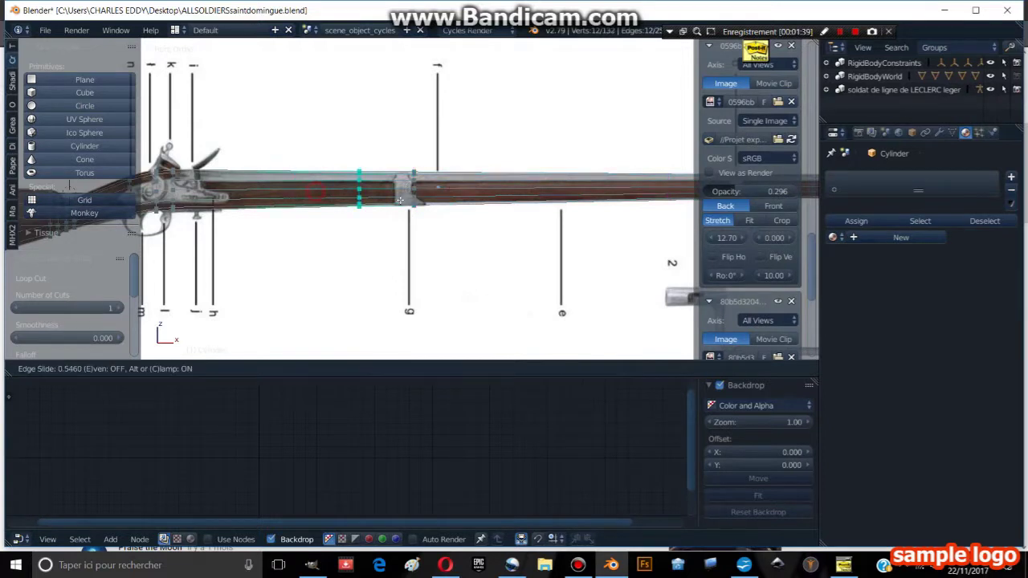
left_click(417, 197)
Add loop cuts on both sides of the next barrel band further along the barrel.
scroll(410, 199, "up", 4, "ctrl")
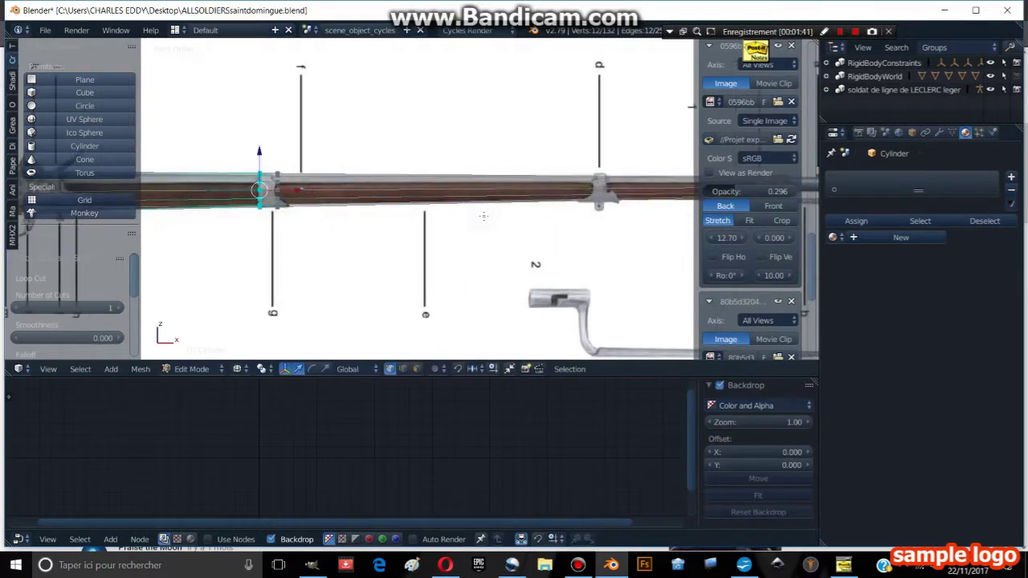
scroll(406, 200, "up", 4, "ctrl")
scroll(403, 201, "up", 4, "ctrl")
key("ctrl+r")
left_click(409, 198)
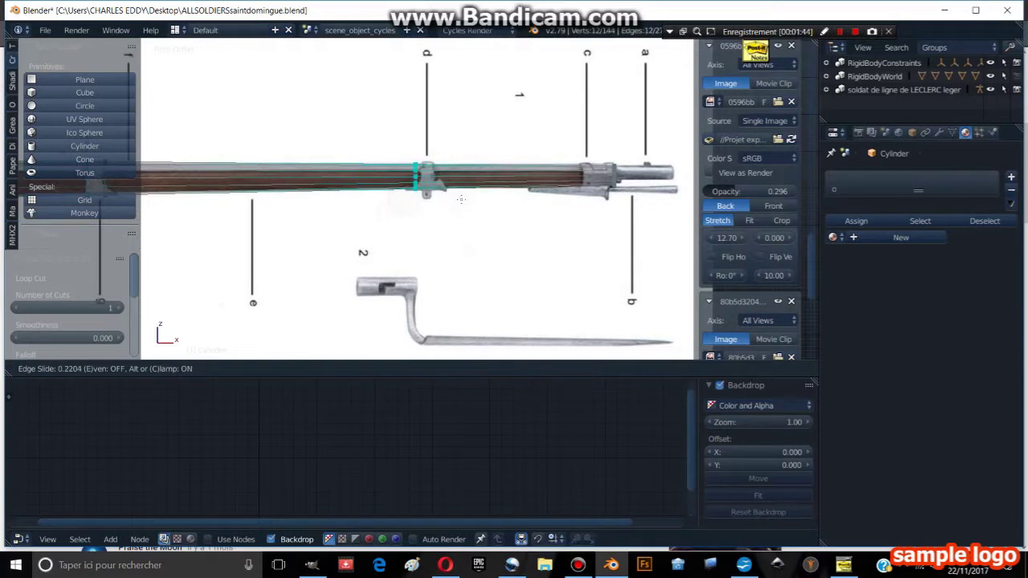
left_click(485, 203)
key("ctrl+r")
left_click(498, 203)
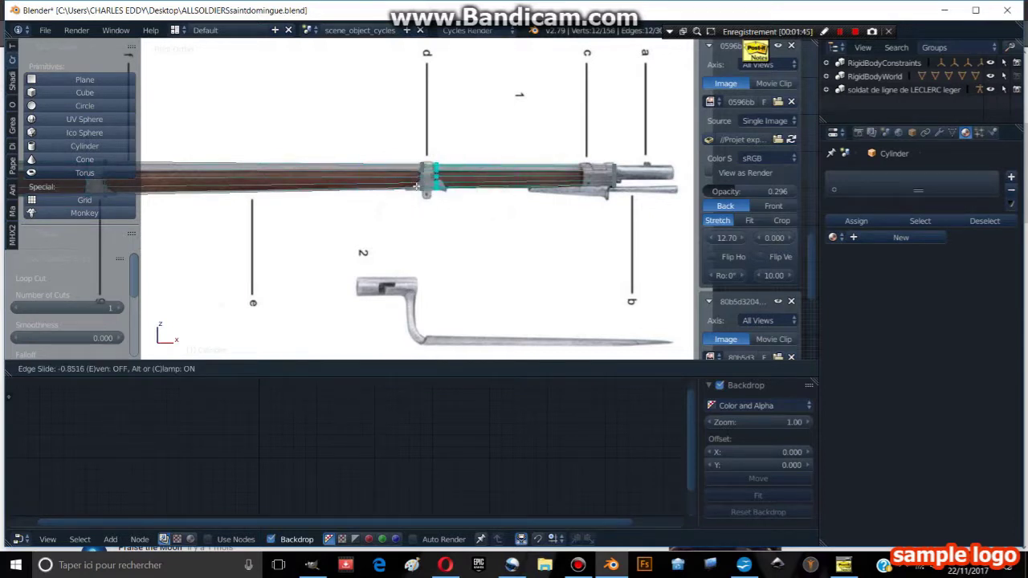
left_click(416, 186)
Add a loop cut at the band near the muzzle, then deselect the mesh.
scroll(433, 185, "up", 4, "ctrl")
key("ctrl+r")
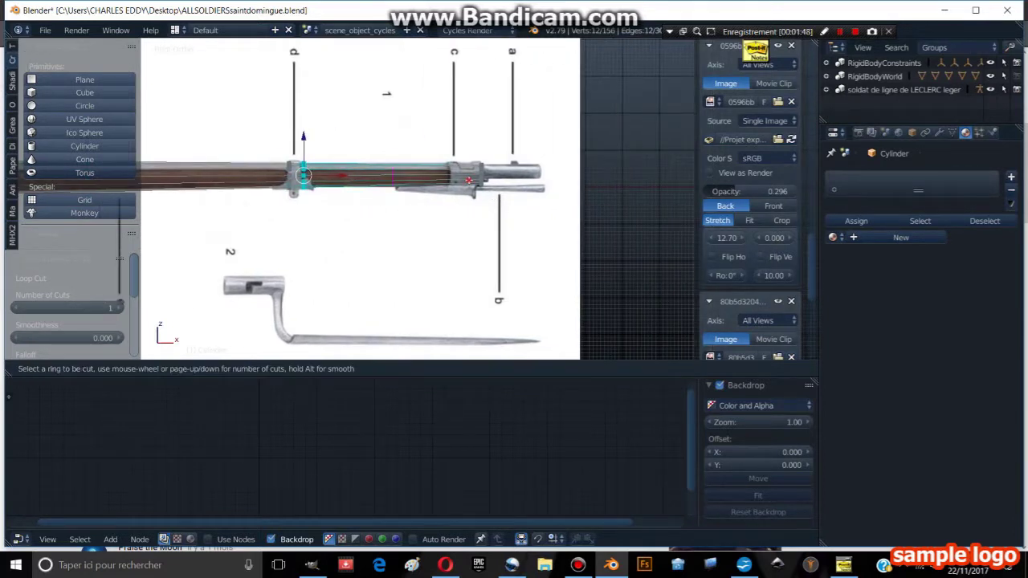
left_click(469, 180)
left_click(524, 184)
scroll(525, 184, "up", 2)
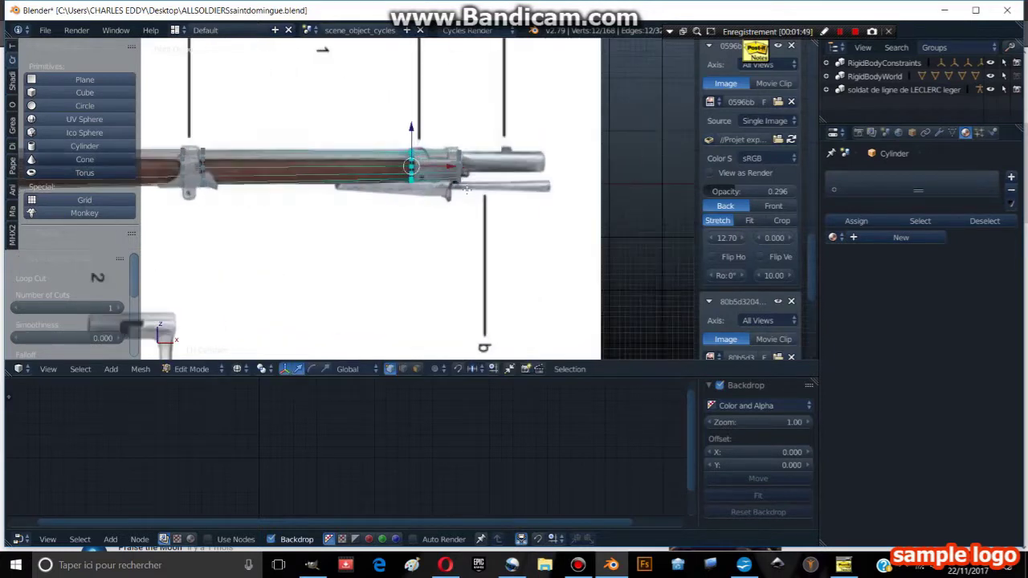
scroll(514, 188, "up", 2)
scroll(440, 224, "down", 5)
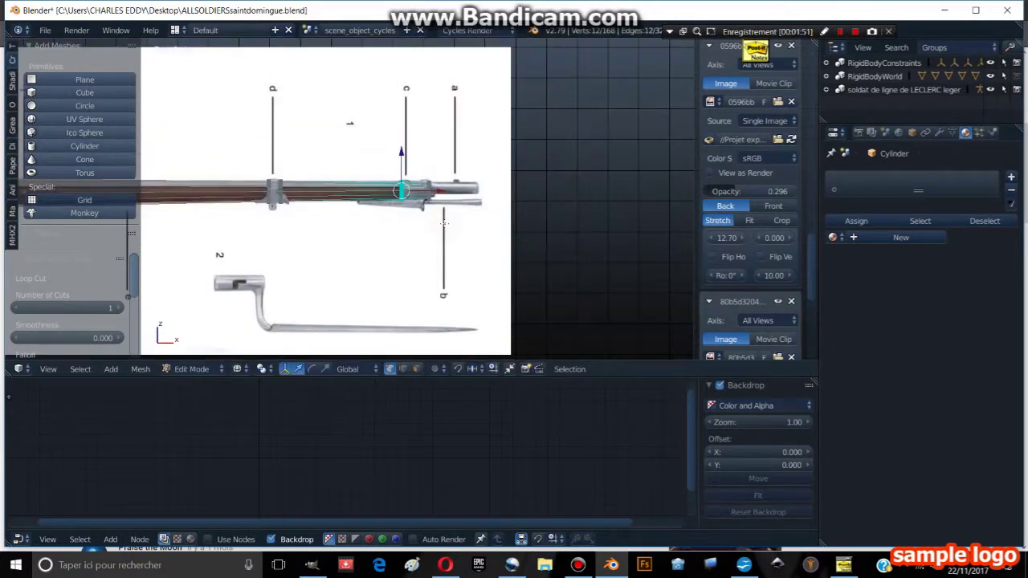
scroll(380, 222, "up", 3)
key("a")
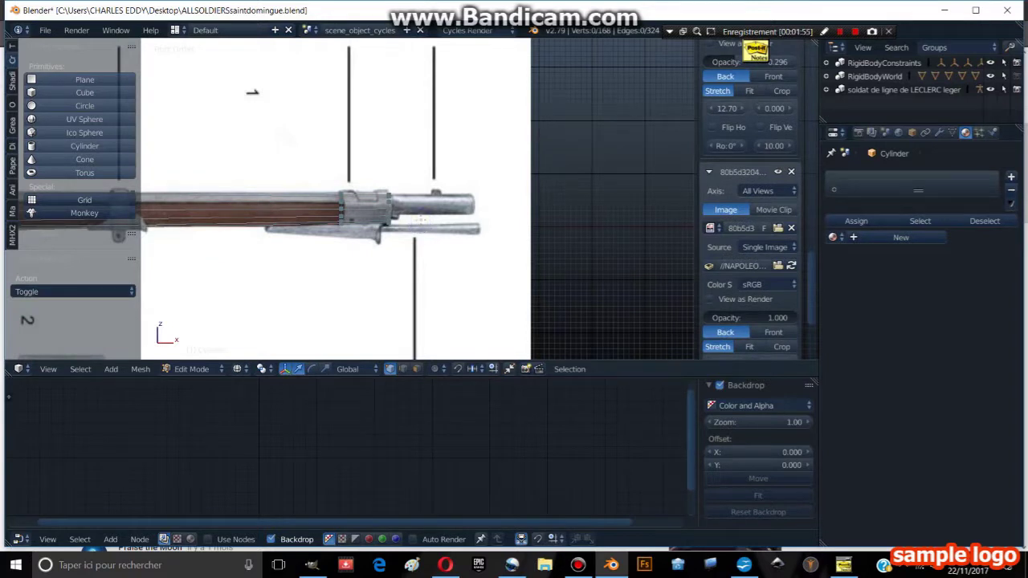
Extrude the barrel's front-end loop and scale the new ring down to 0.742.
right_click(395, 193, "alt")
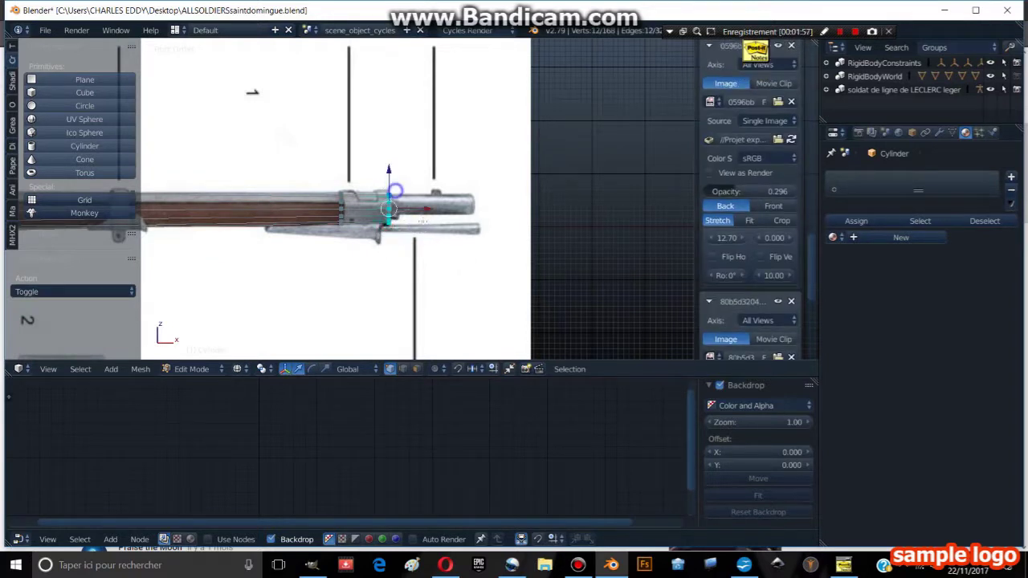
middle_click_drag(470, 267, 425, 266)
key("e")
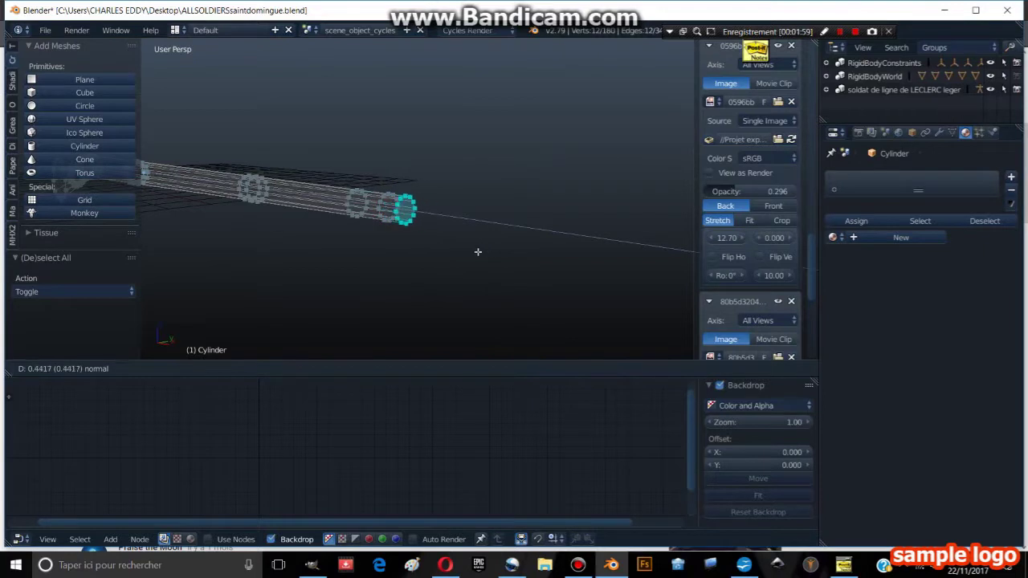
left_click(478, 252)
key("s")
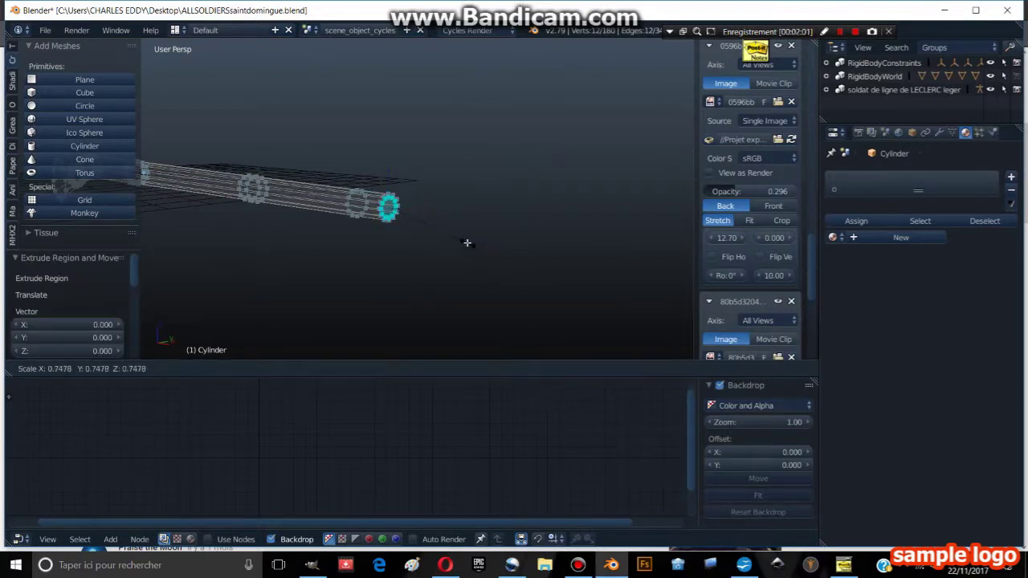
left_click(466, 243)
key("KP_1")
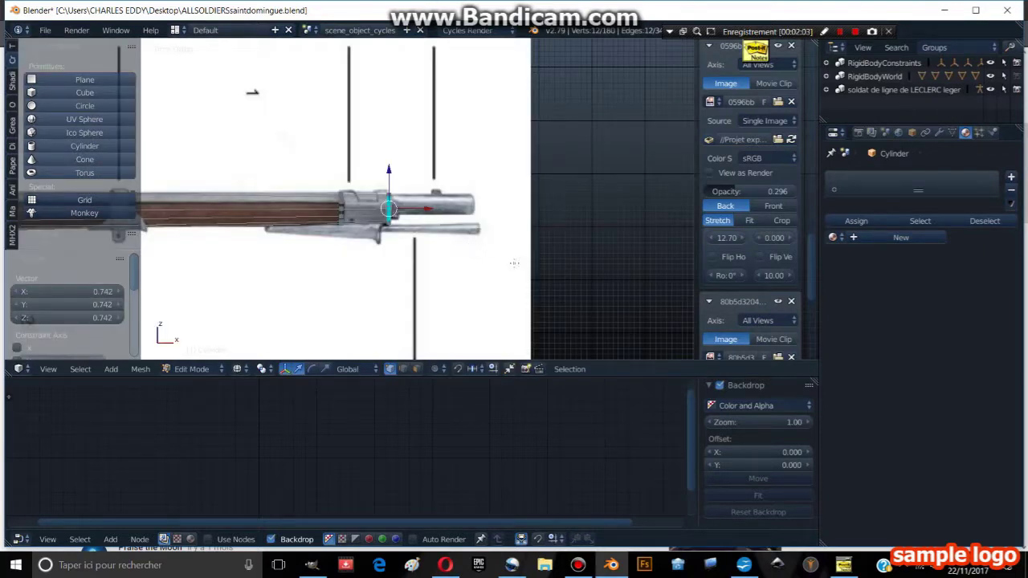
Extrude the end ring again and move it 1.542 along X to the muzzle.
key("e")
right_click(509, 259)
left_click_drag(417, 209, 444, 207)
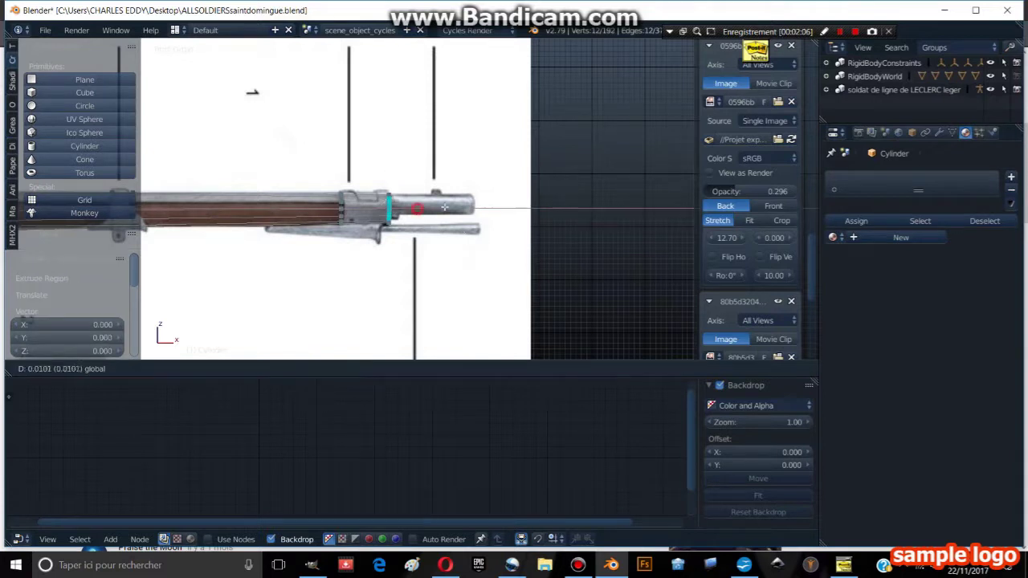
left_click(474, 208)
scroll(481, 233, "down", 2)
scroll(489, 242, "up", 1)
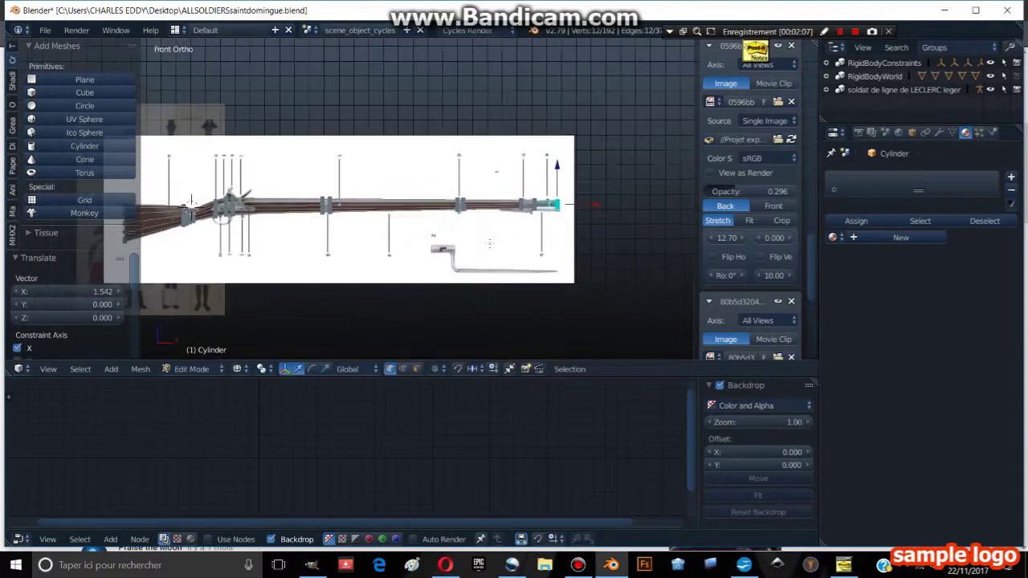
scroll(489, 243, "up", 2)
scroll(482, 242, "up", 1)
scroll(474, 241, "up", 1)
scroll(468, 241, "up", 2)
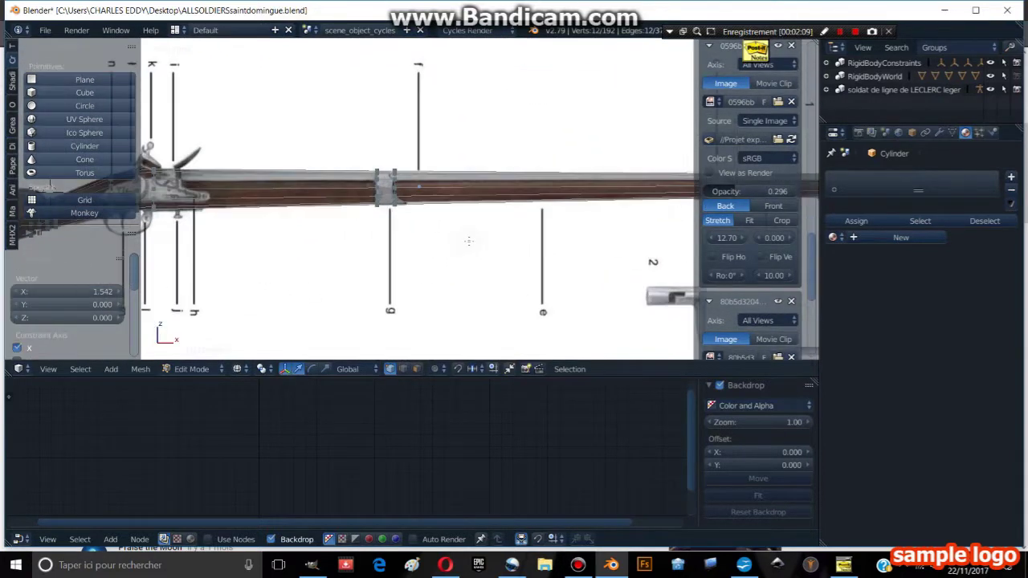
scroll(463, 244, "up", 1)
key("a")
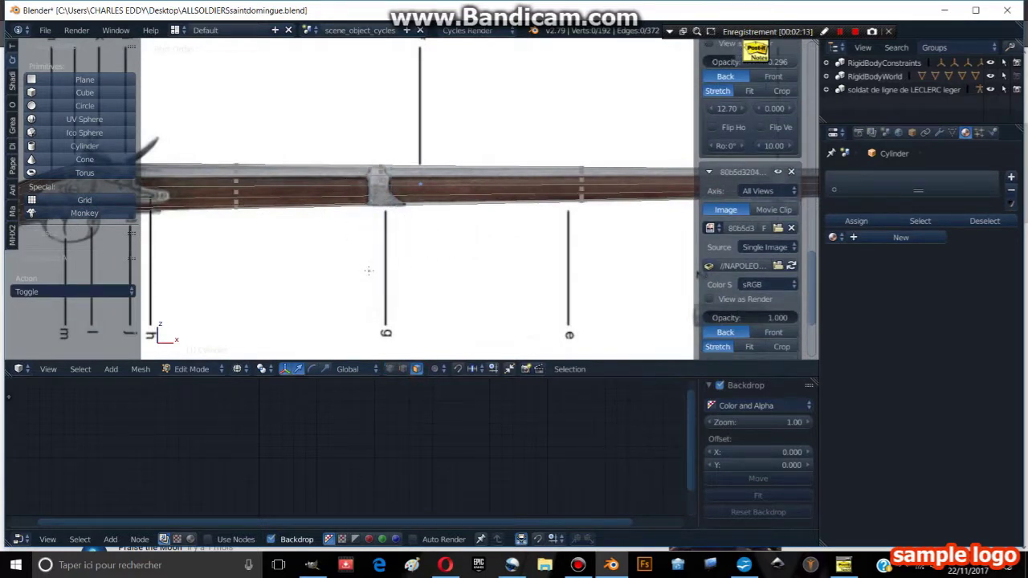
Select the faces of the middle, next and front barrel bands.
left_click_drag(377, 181, 362, 145)
scroll(364, 224, "down", 3, "ctrl")
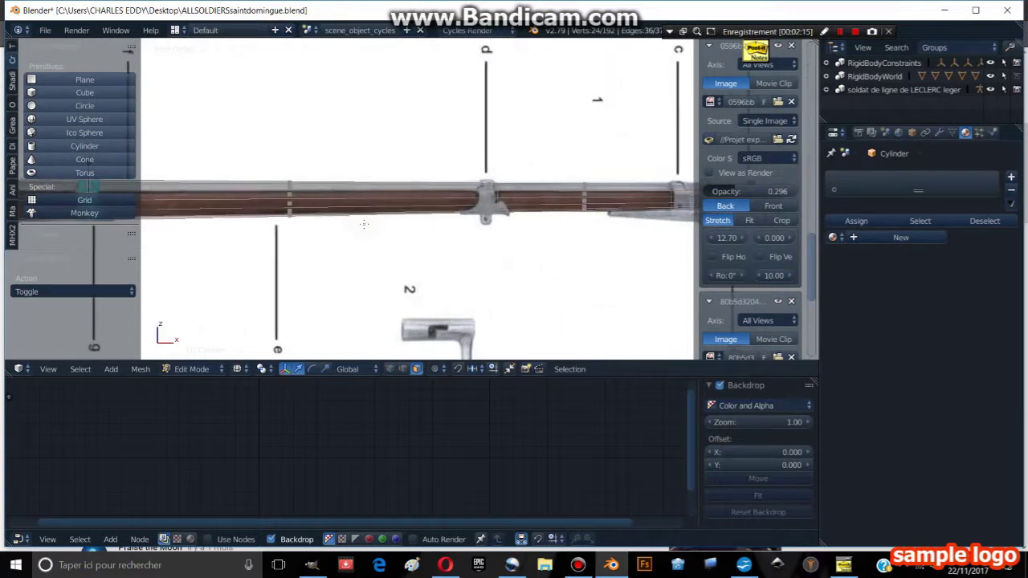
right_click(458, 161, "shift")
scroll(514, 244, "down", 2, "ctrl")
scroll(482, 216, "down", 2, "ctrl")
scroll(450, 193, "down", 2, "ctrl")
key("b")
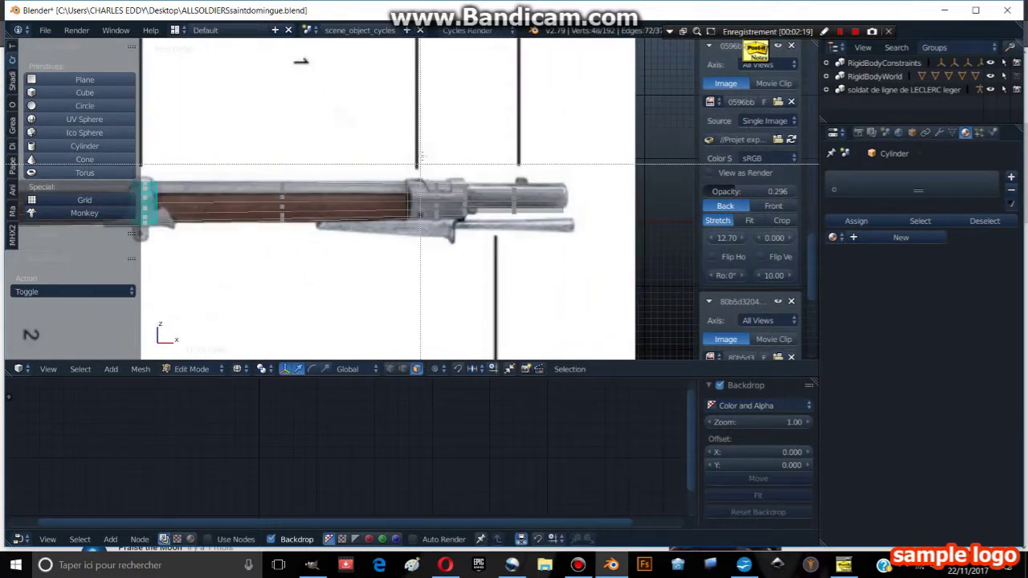
left_click_drag(398, 137, 422, 233)
scroll(390, 243, "down", 2)
scroll(390, 243, "down", 2)
scroll(390, 243, "down", 1)
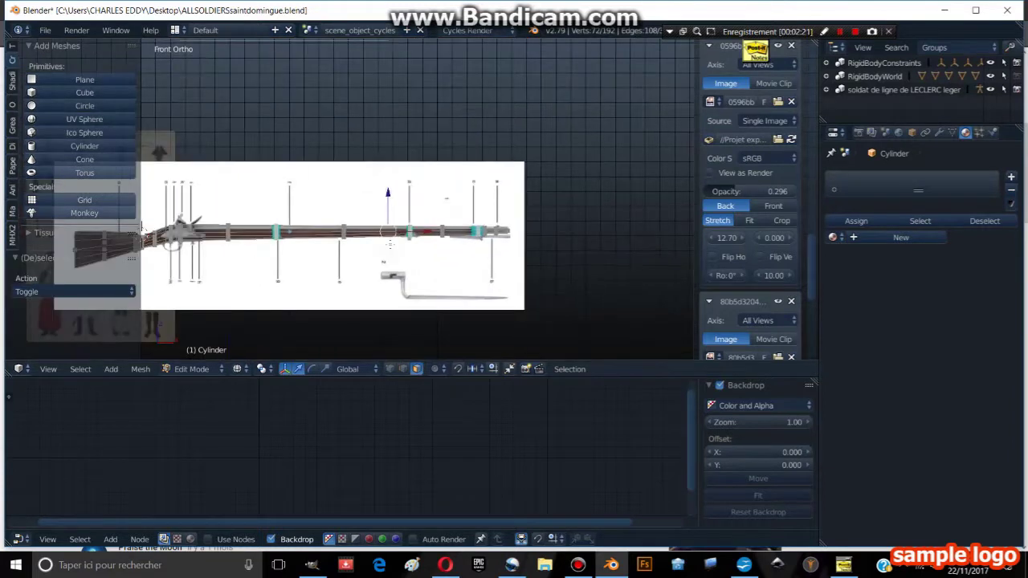
scroll(389, 244, "up", 2)
Inset the selected barrel band faces with a thin border.
key("i")
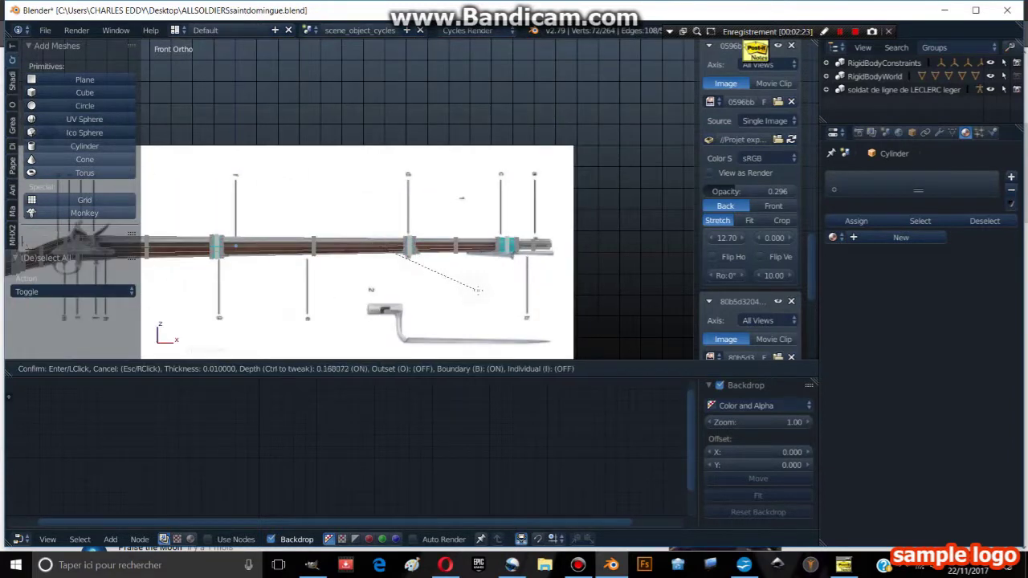
right_click(474, 288)
scroll(465, 257, "up", 3)
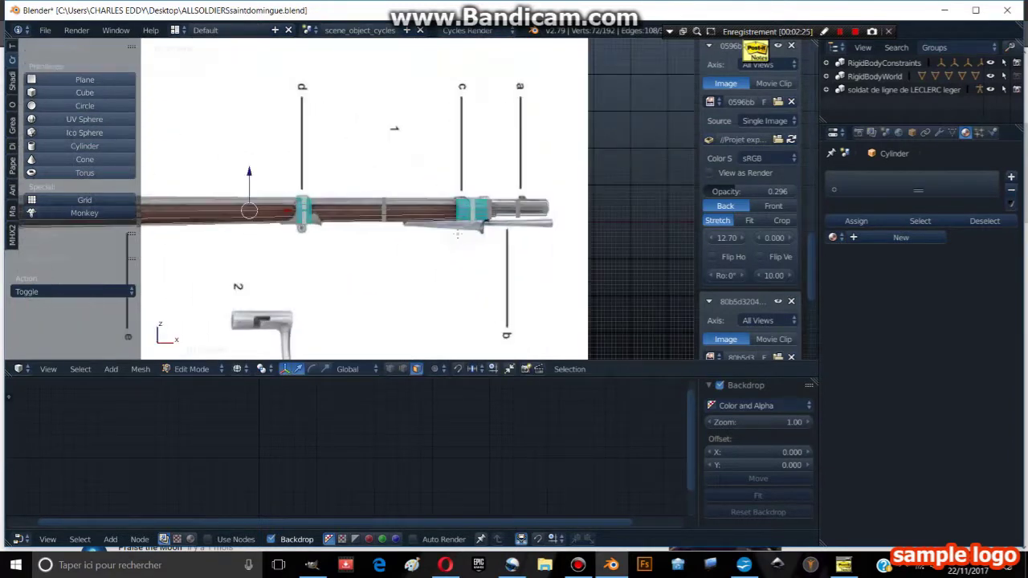
key("s")
right_click(512, 263)
key("i")
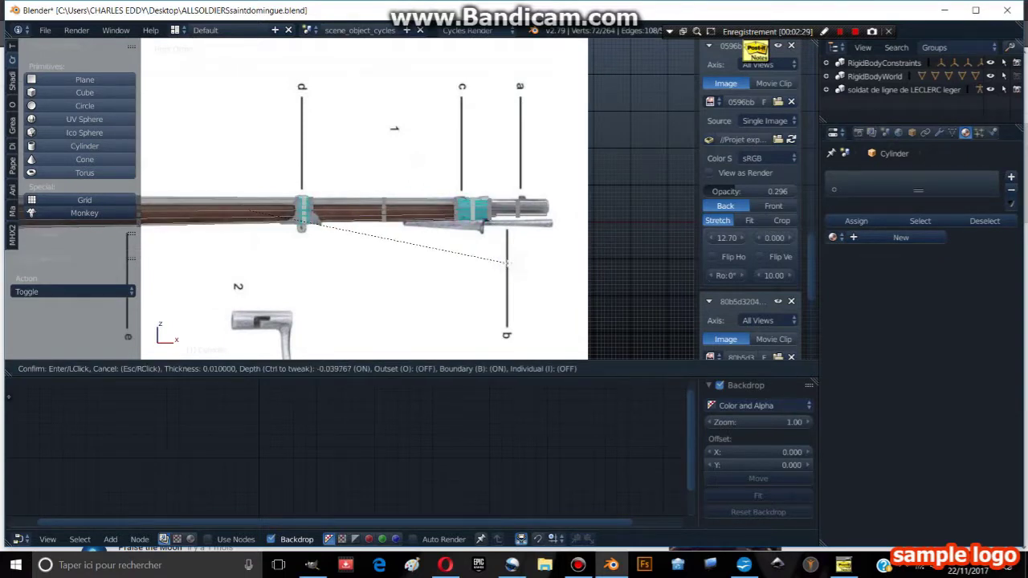
left_click(511, 263)
Leave Edit Mode and apply smooth shading to the musket model.
key("Tab")
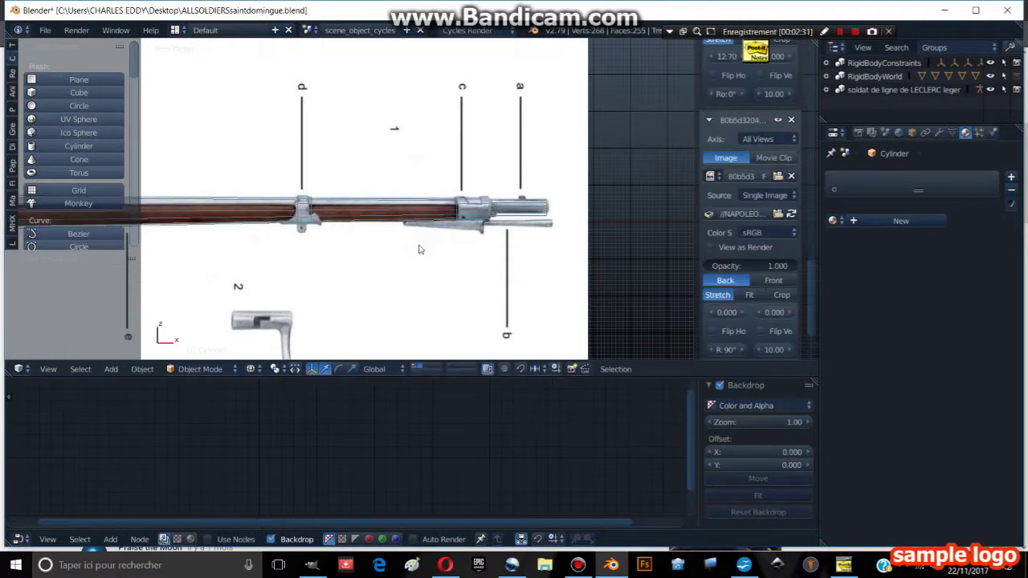
scroll(402, 254, "up", 1)
scroll(354, 224, "up", 1)
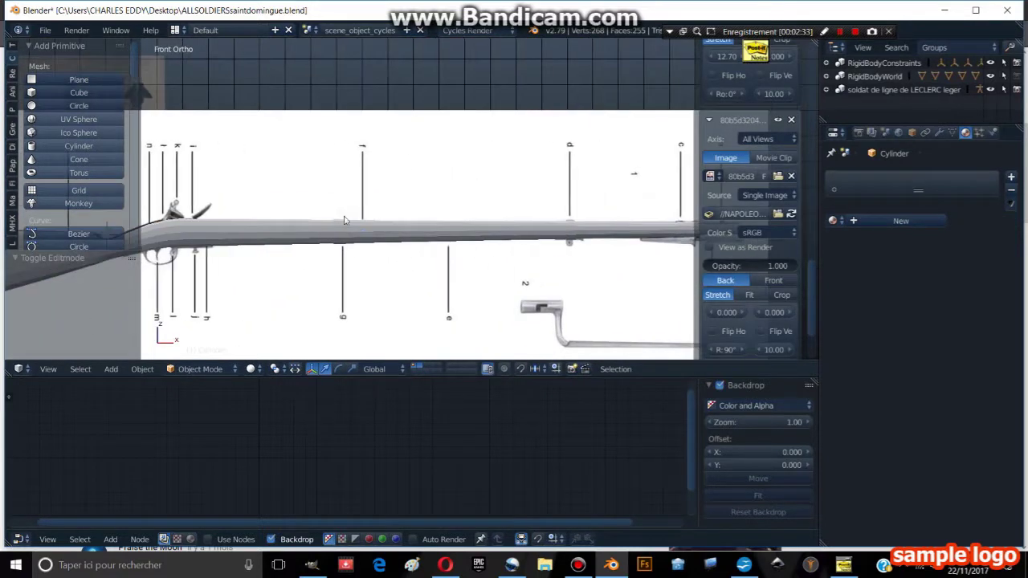
left_click(12, 47)
scroll(73, 198, "down", 2)
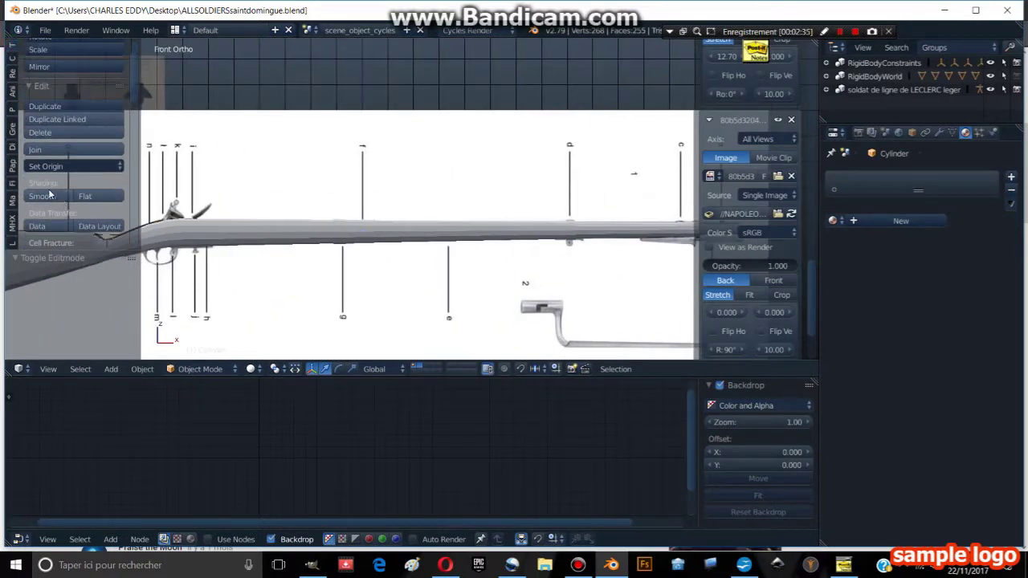
scroll(237, 253, "down", 2)
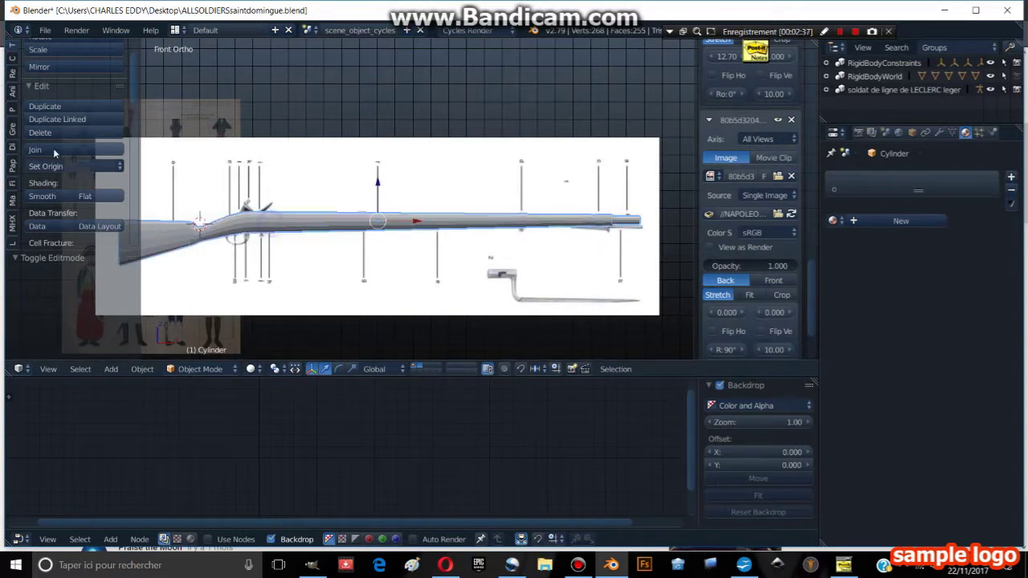
left_click(42, 196)
Switch the viewport to textured shading and return to Edit Mode on the musket.
scroll(365, 240, "up", 1)
scroll(365, 241, "up", 1)
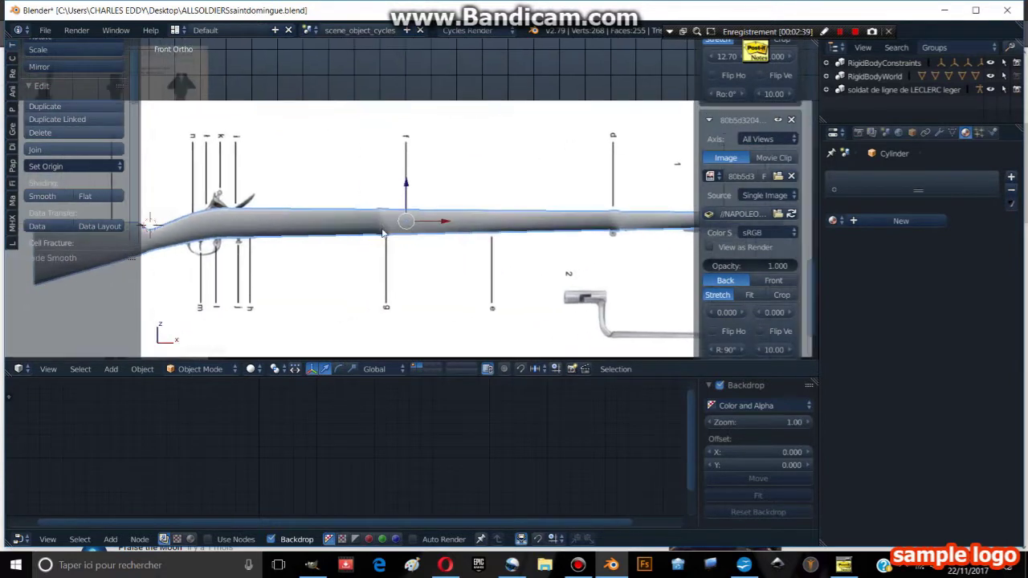
scroll(322, 233, "up", 1)
scroll(270, 207, "down", 1)
scroll(269, 207, "up", 1)
scroll(305, 211, "down", 1)
scroll(353, 217, "up", 1)
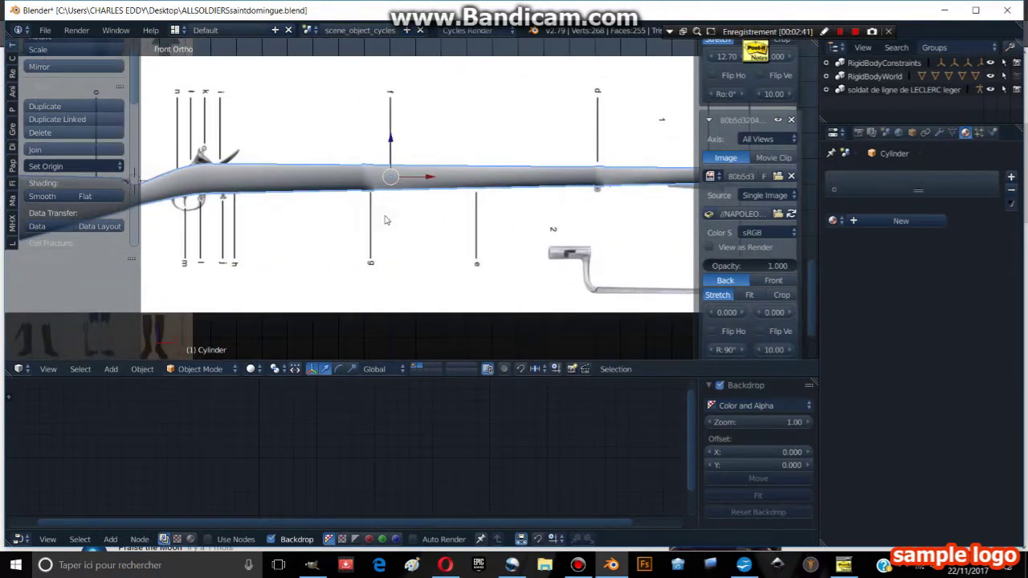
key("alt+z")
key("Tab")
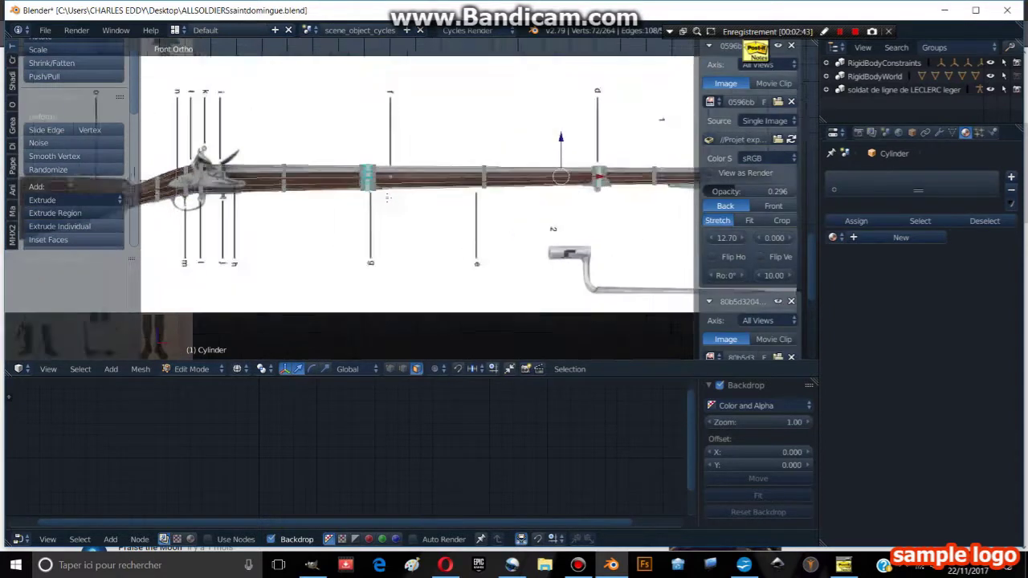
Zoom onto the lock area and snap the 3D cursor to the selected lock vertices.
scroll(334, 186, "up", 1)
scroll(335, 185, "up", 1)
scroll(335, 181, "up", 1)
scroll(335, 180, "up", 1)
key("a")
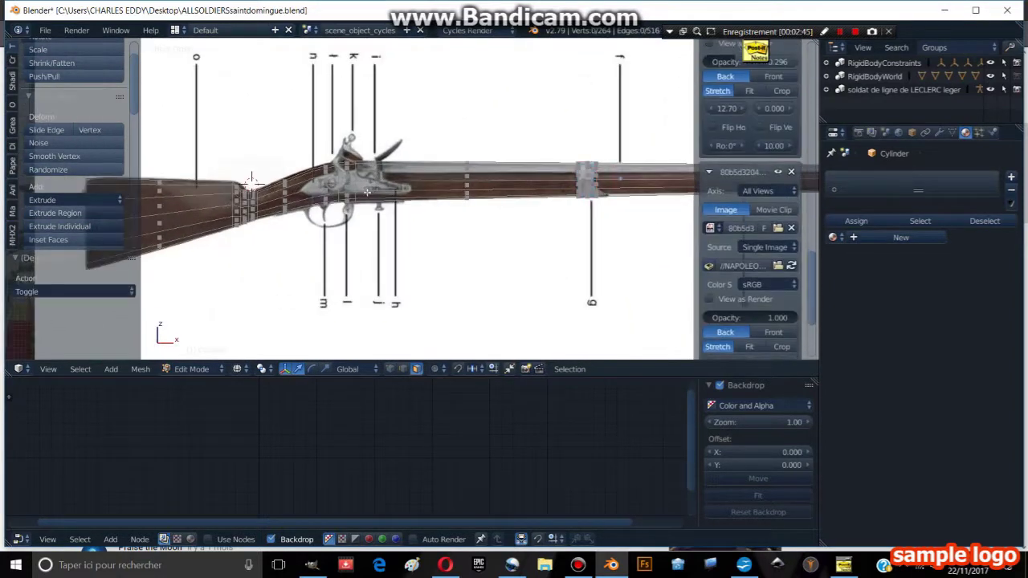
scroll(337, 177, "up", 1)
middle_click_drag(337, 177, 370, 197, "shift")
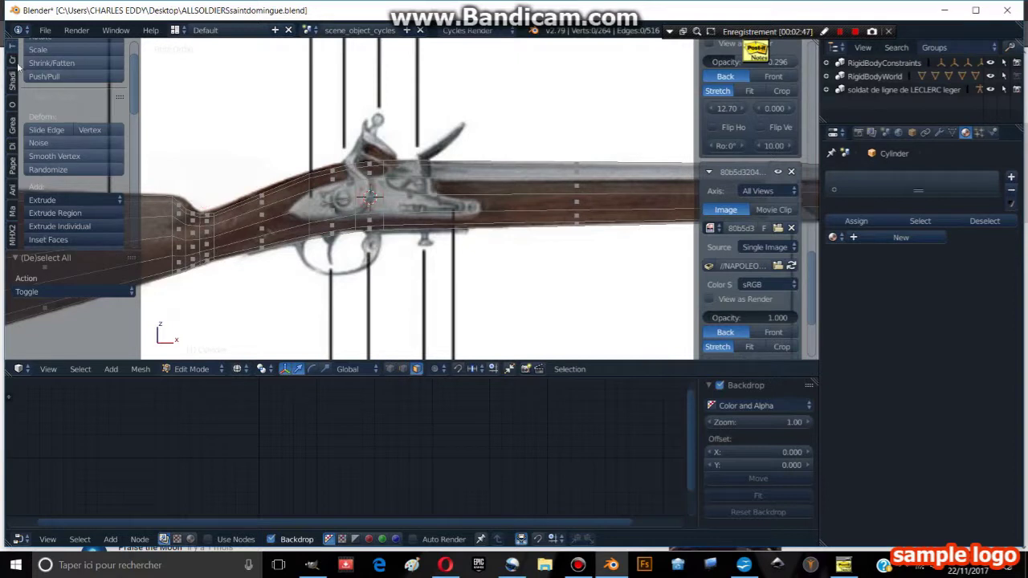
key("ctrl+z")
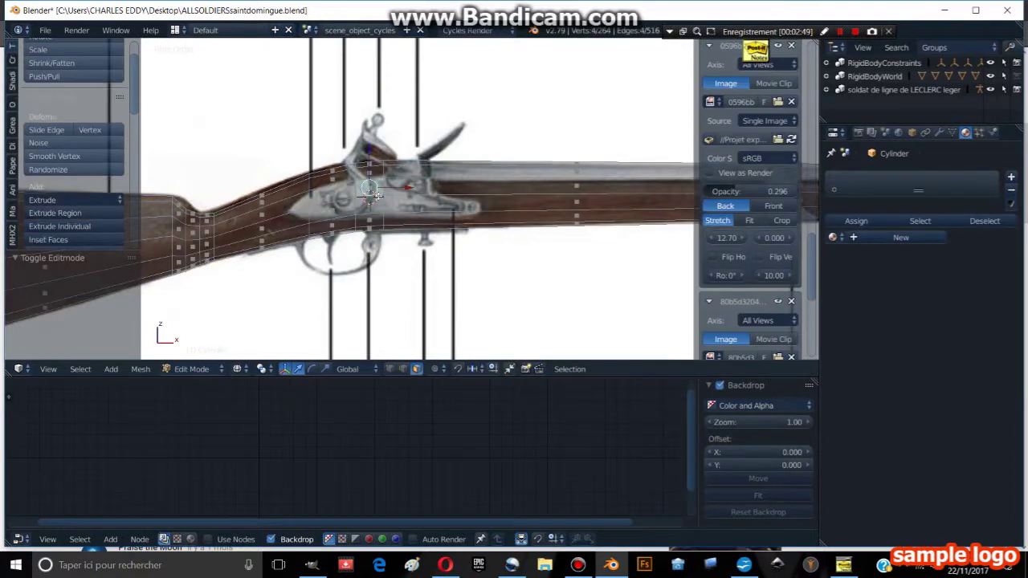
key("shift+s")
left_click(363, 244)
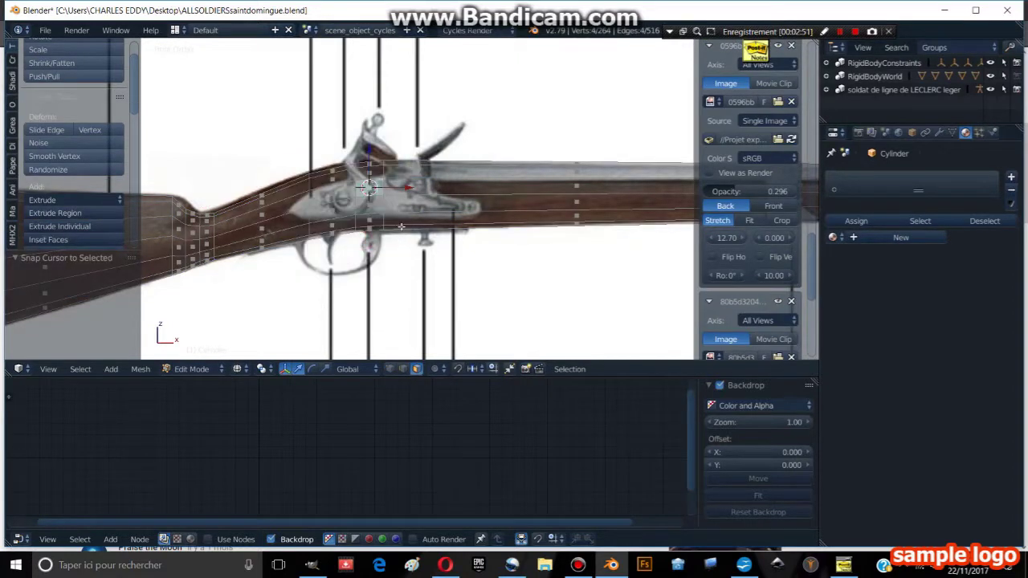
Add a cube at the 3D cursor and shrink it to lock plate size.
key("Tab")
key("Tab")
key("a")
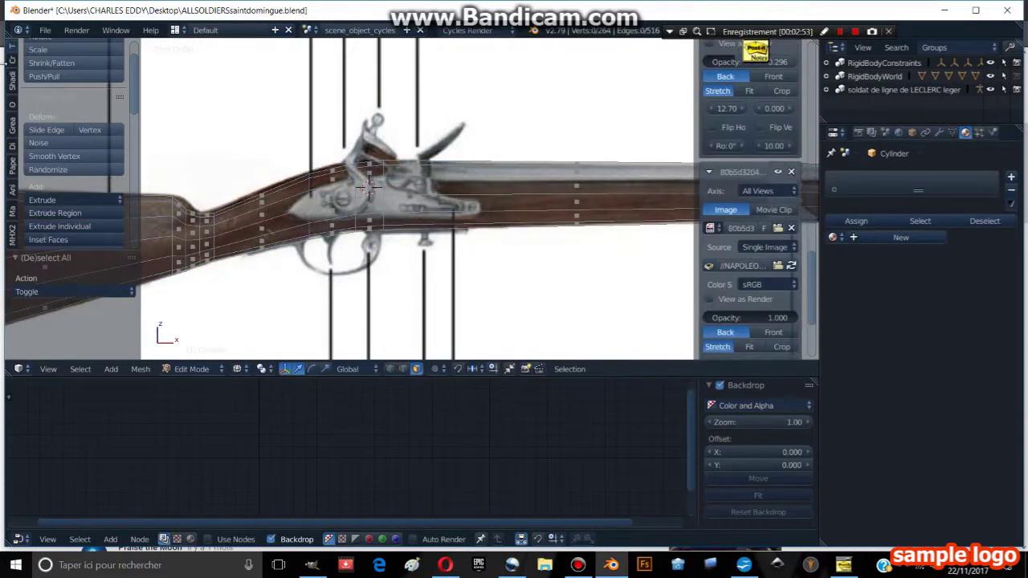
left_click(13, 63)
left_click(69, 93)
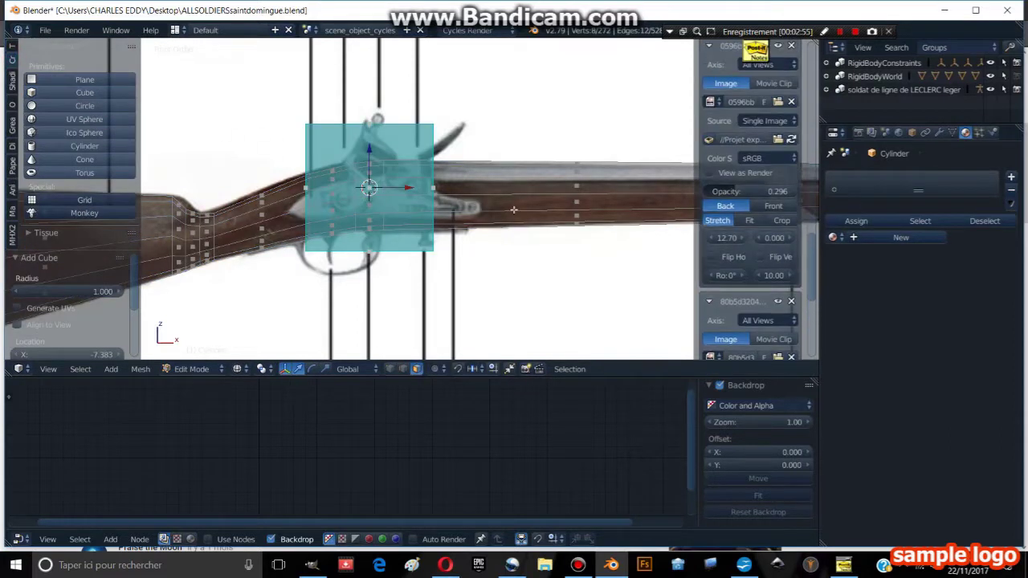
key("s")
left_click(434, 192)
Hide everything but the new cube and select its left-side vertices.
key("Tab")
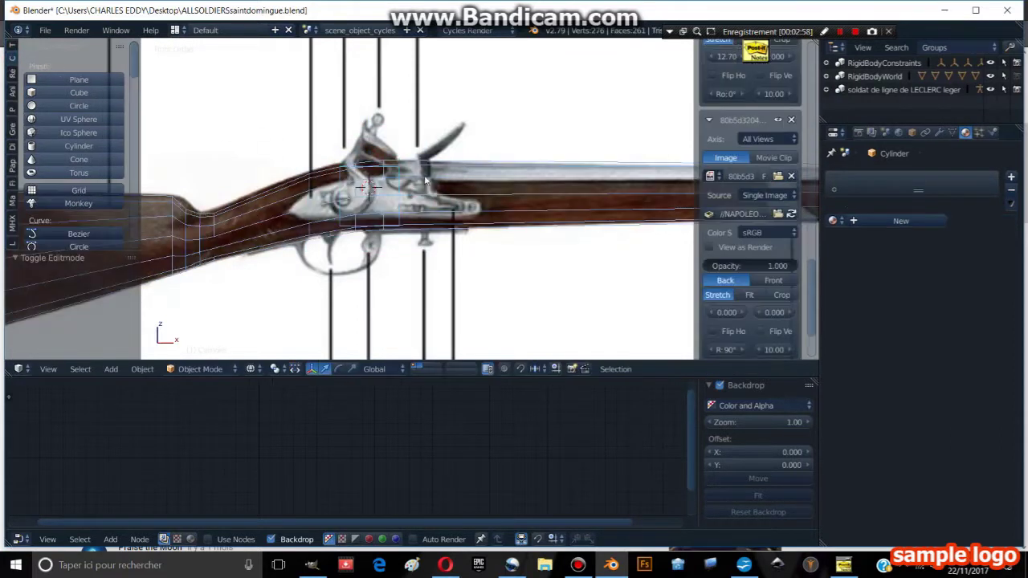
key("Tab")
key("shift+h")
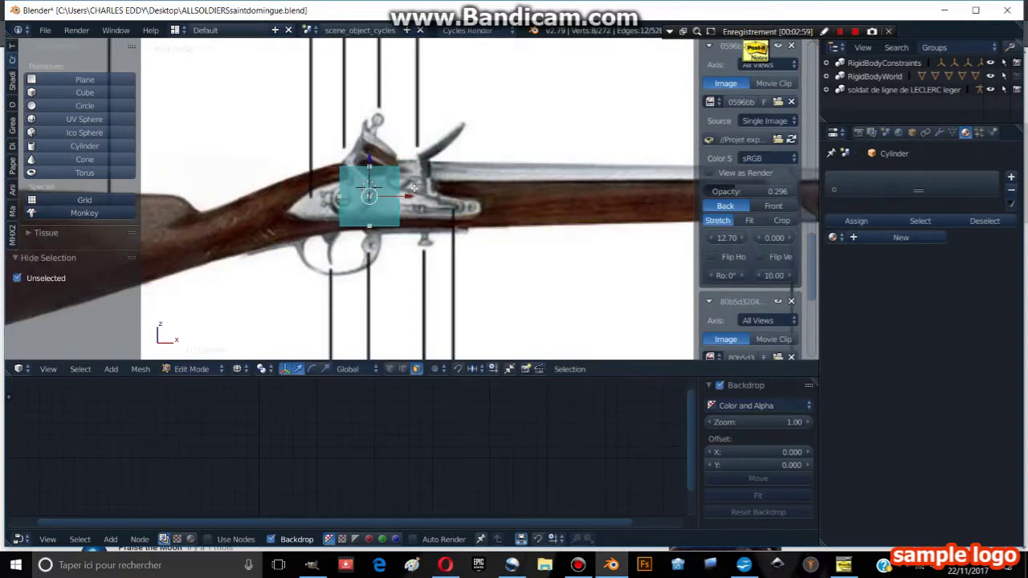
left_click(390, 369)
key("a")
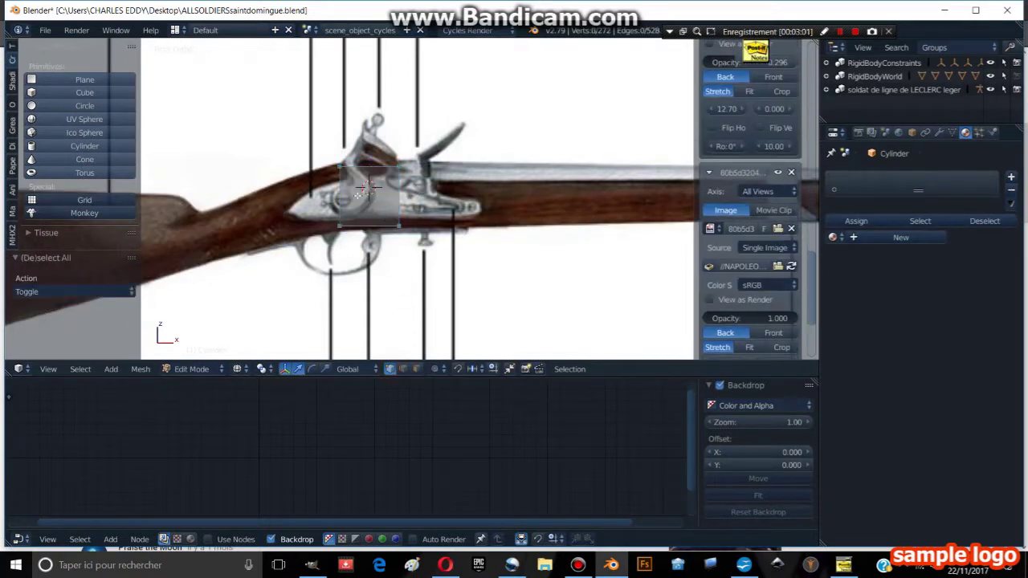
left_click_drag(354, 144, 332, 232)
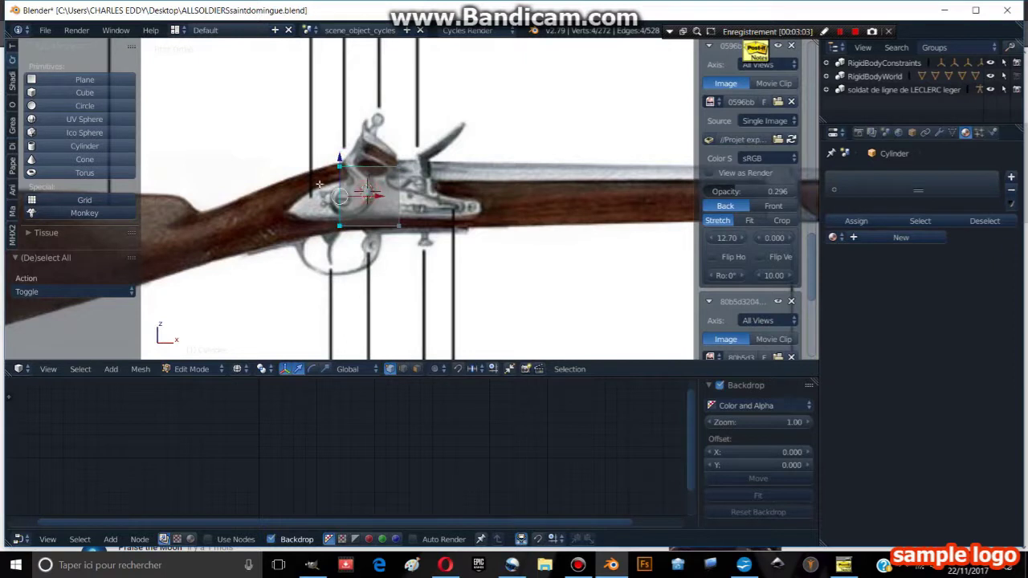
Move the cube's left end along the stock and taper it to 0.493 scale.
left_click_drag(378, 195, 331, 196)
key("s")
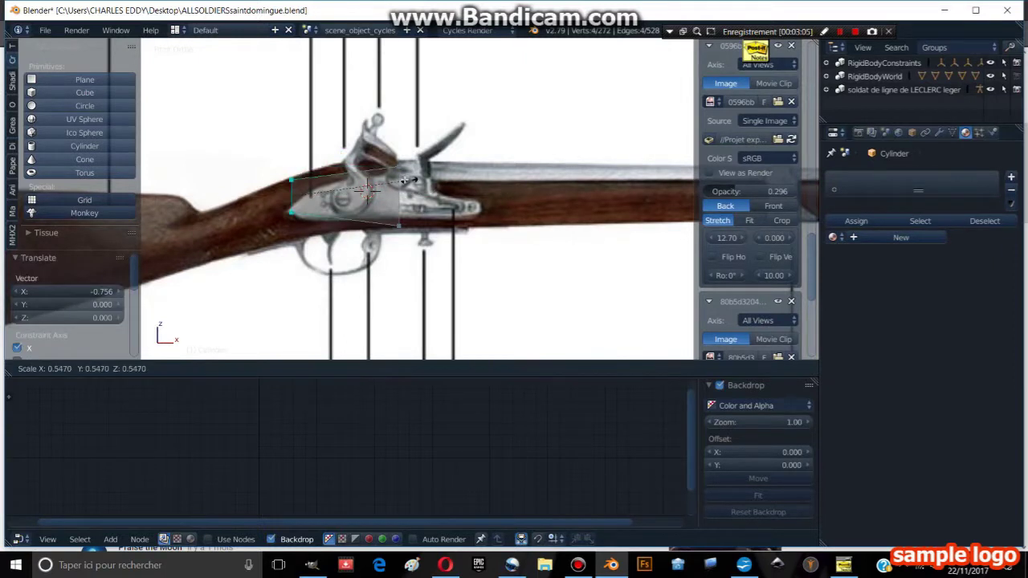
left_click(367, 191)
key("s")
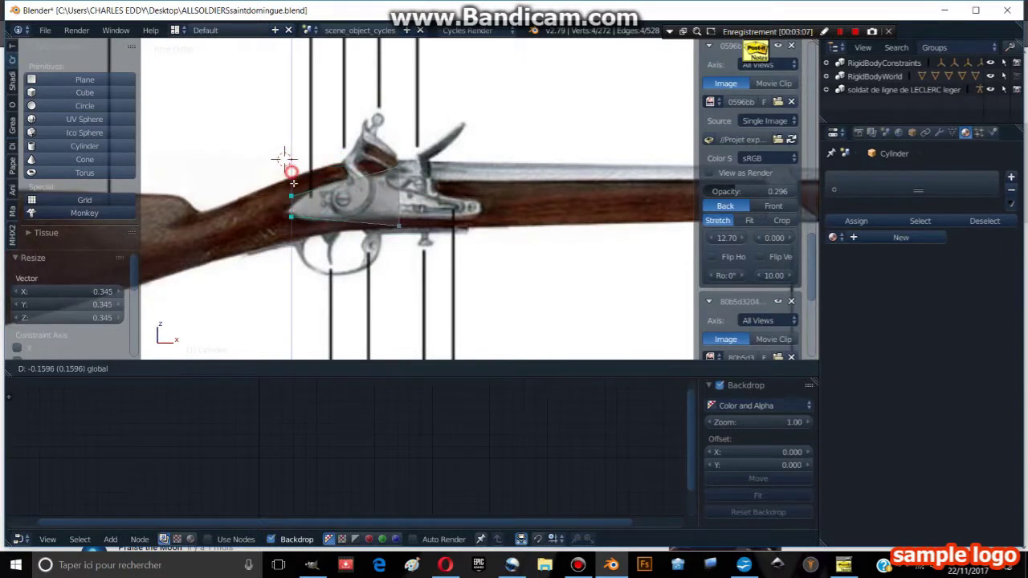
left_click(285, 159)
key("s")
left_click(285, 158)
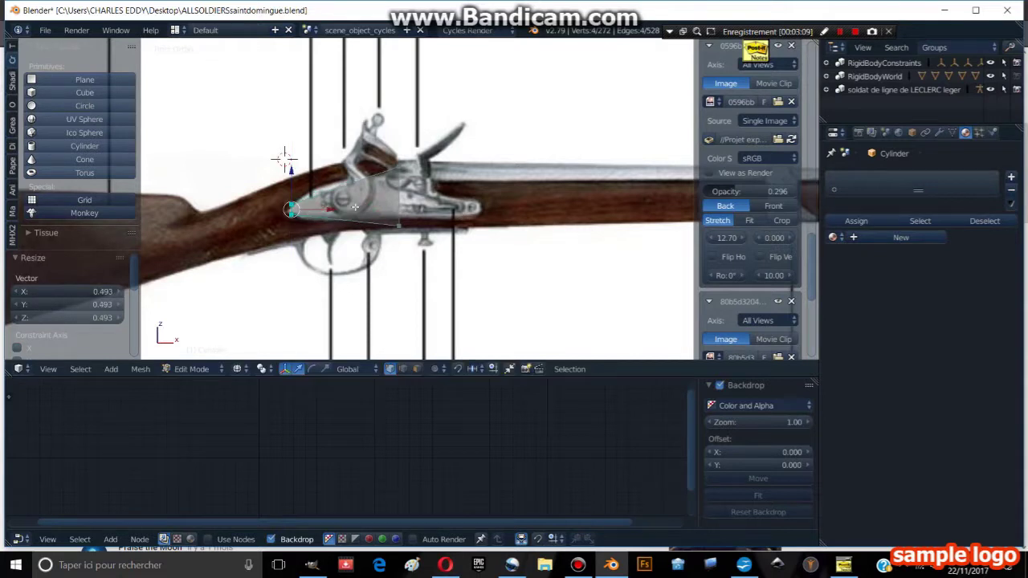
Add three loop cuts across the lock plate and shift one edge vertically.
key("ctrl+r")
scroll(284, 158, "up", 2)
left_click(284, 159)
right_click(293, 193)
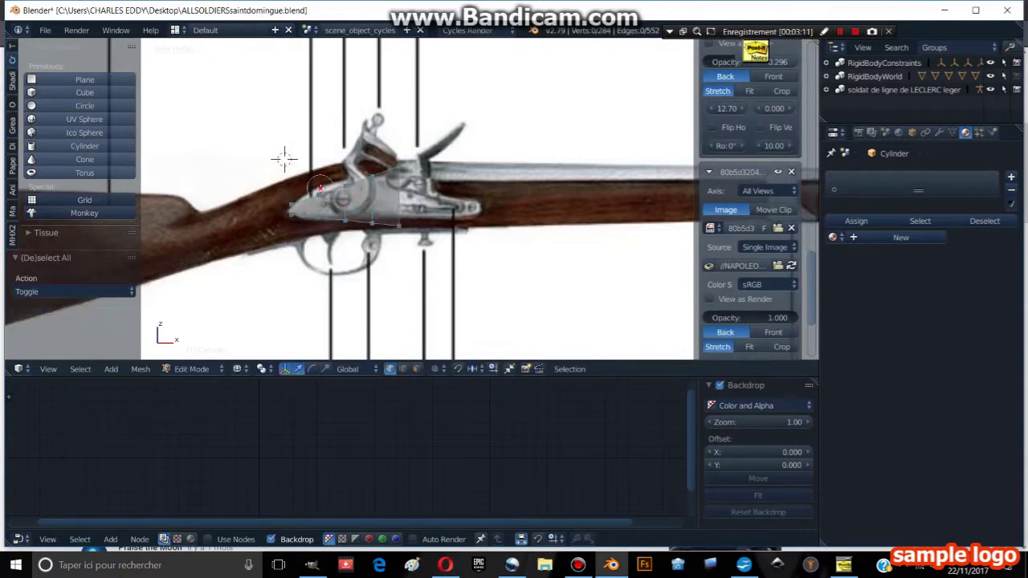
key("g")
key("z")
left_click(321, 164)
Nudge individual lock plate vertices to better follow the reference.
scroll(751, 201, "down", 3)
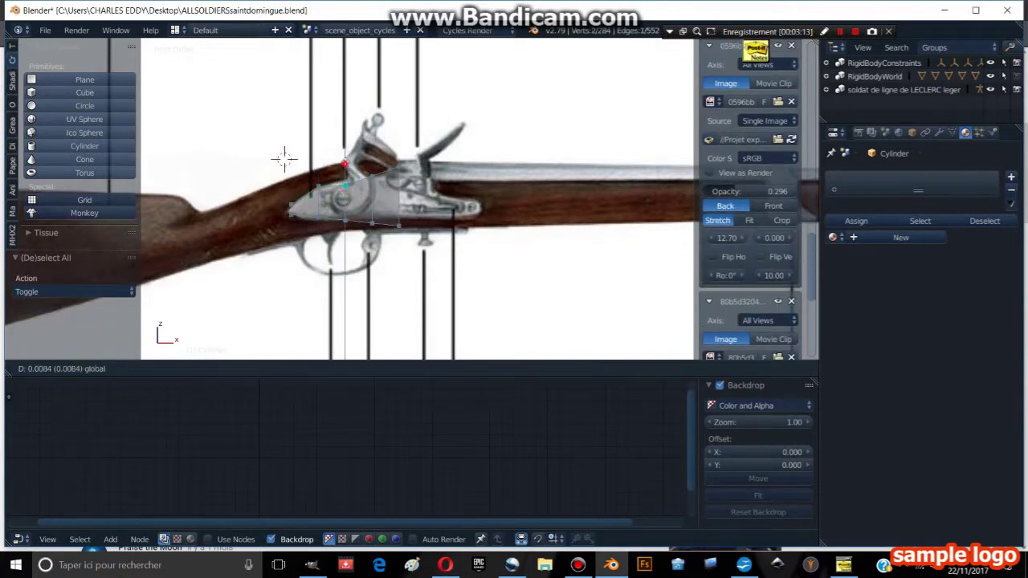
key("a")
key("g")
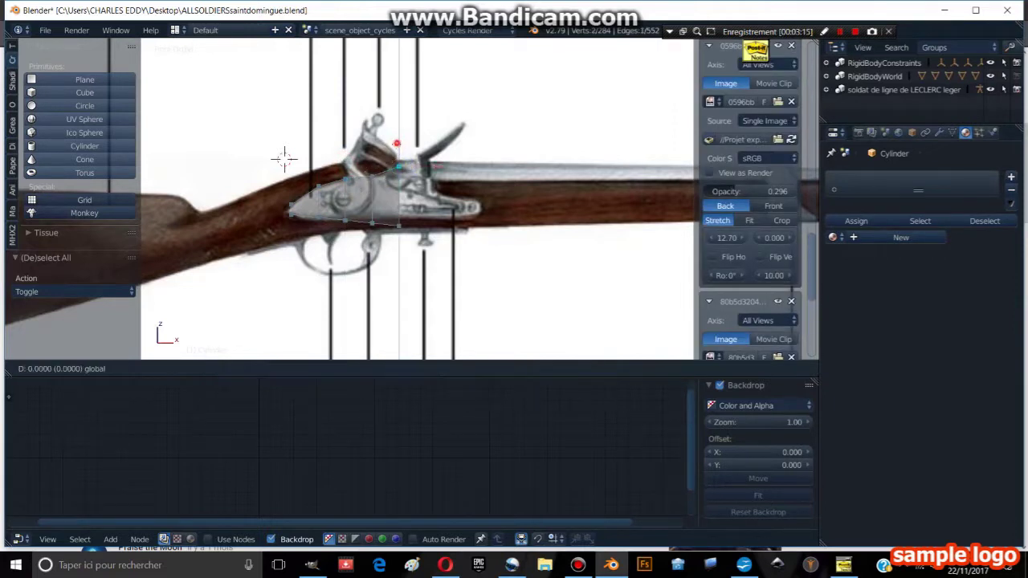
key("Escape")
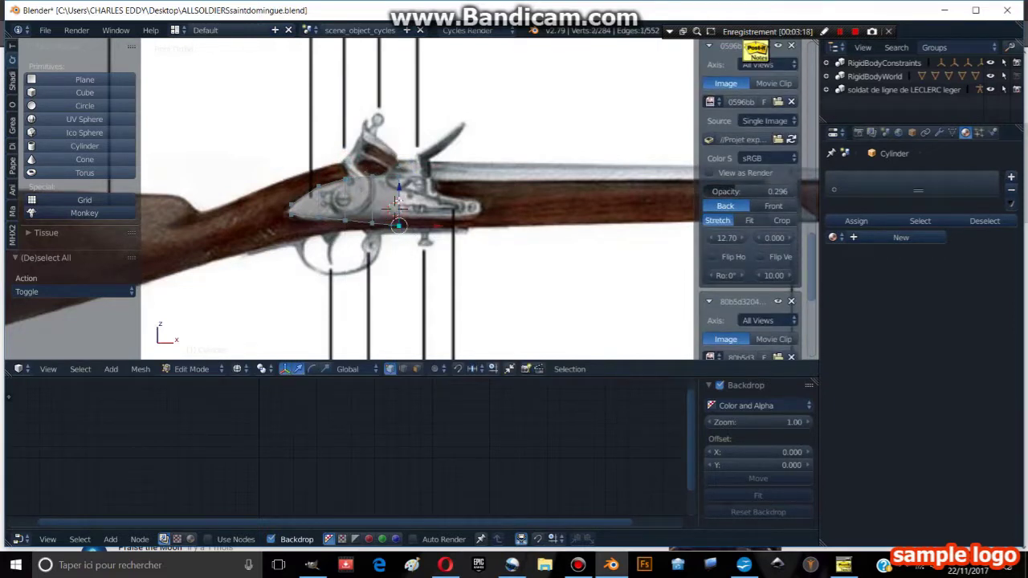
key("g")
key("Escape")
key("g")
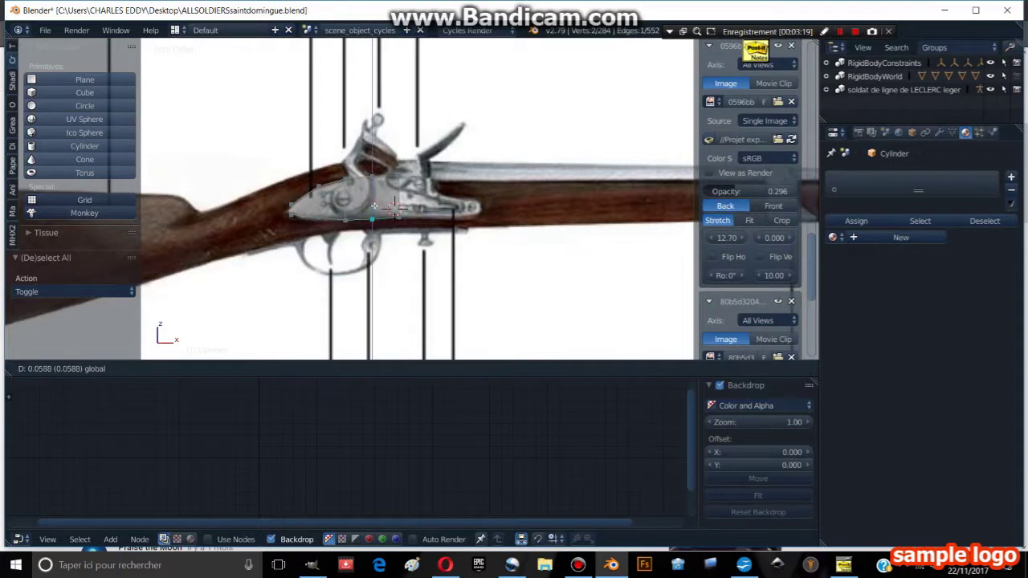
key("Return")
key("ctrl+z")
scroll(746, 201, "up", 4)
Extrude the lock plate's front face forward along X and enlarge the new end.
right_click(400, 233)
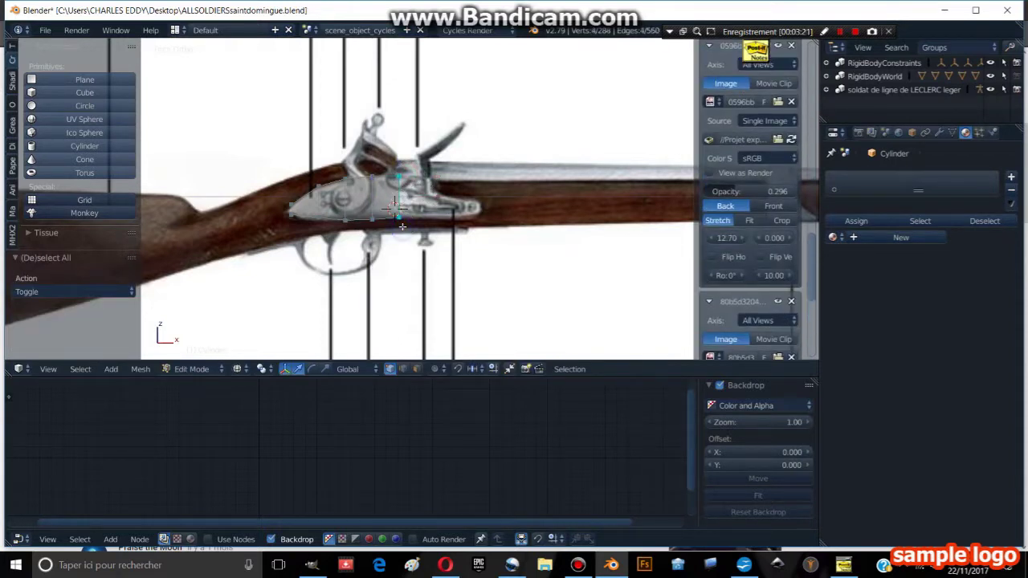
key("e")
key("x")
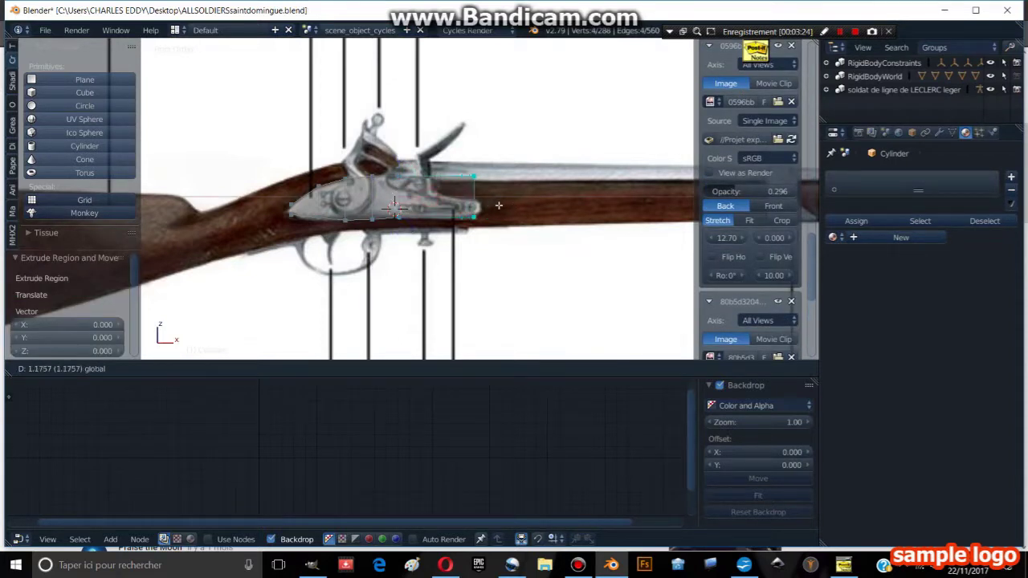
left_click(518, 214)
key("s")
key("z")
key("Escape")
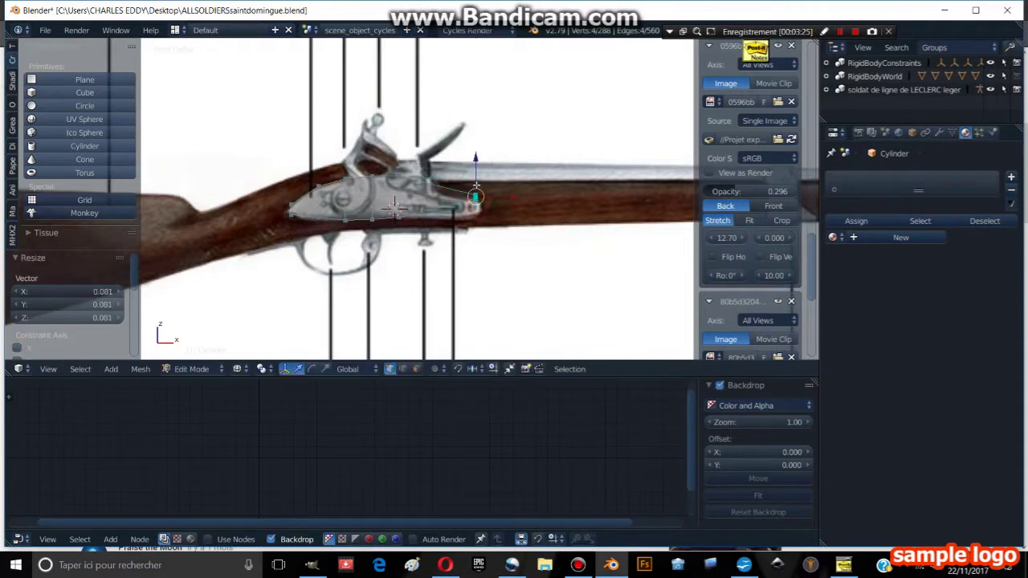
key("s")
left_click(543, 190)
Extrude the lock plate edge further and raise outline vertices along Z.
key("e")
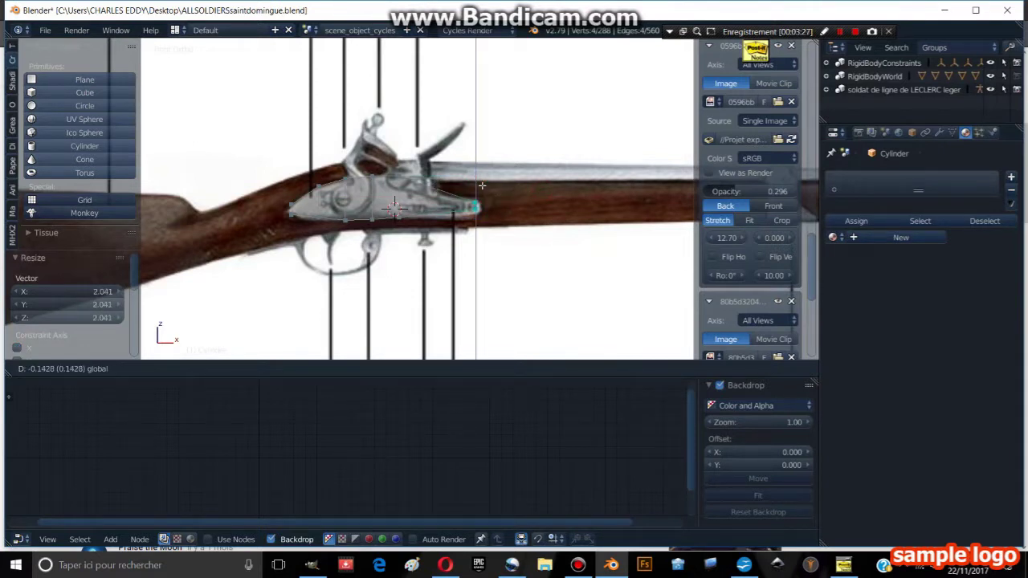
left_click(453, 215)
key("ctrl+r")
key("Escape")
key("a")
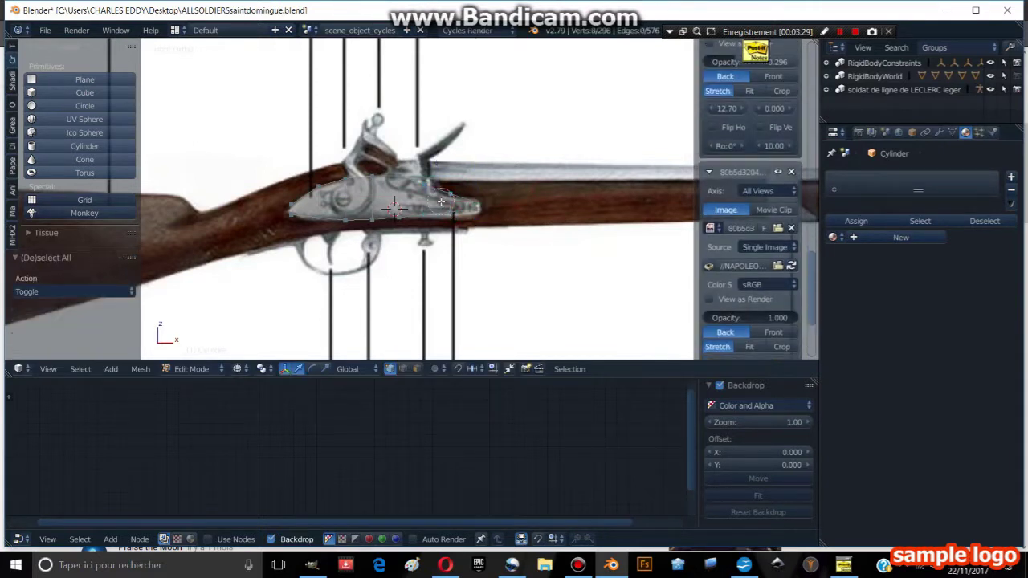
right_click(441, 211)
key("g")
key("z")
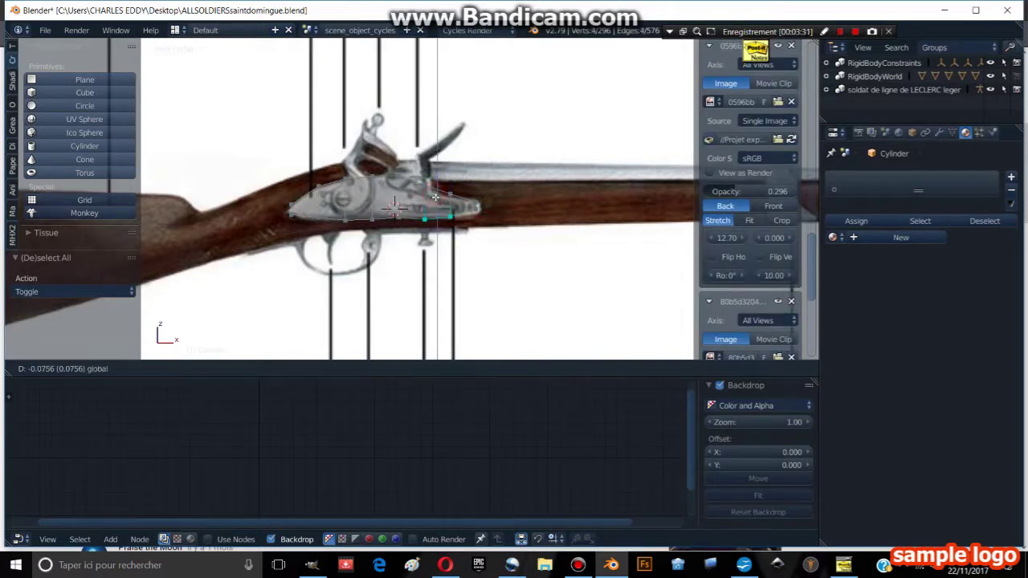
left_click(473, 207)
Move a bottom-edge vertex of the lock plate vertically along Z.
scroll(478, 207, "up", 2)
key("a")
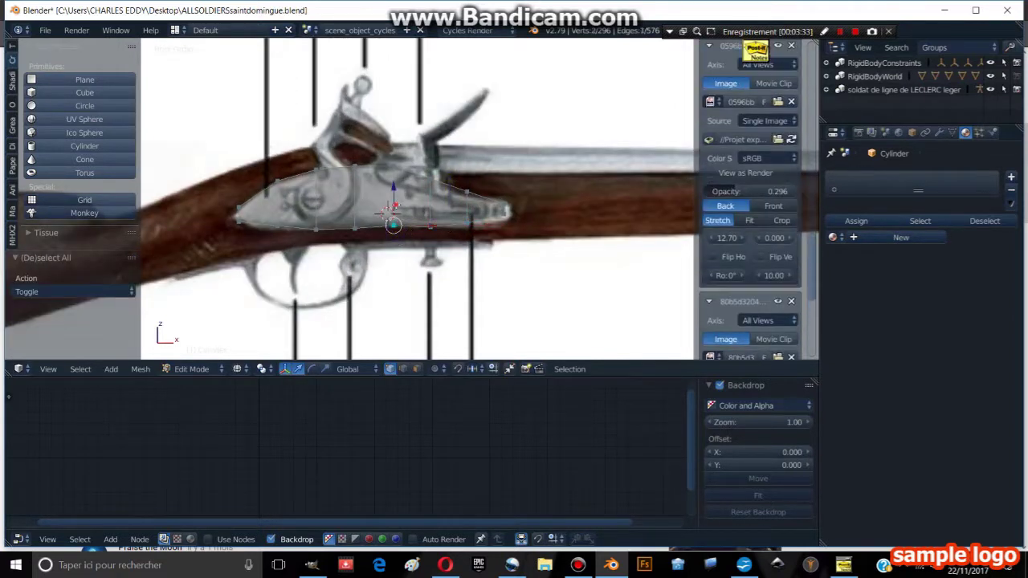
right_click(394, 227)
key("g")
key("z")
left_click(389, 211)
Circle-select the lock plate's bottom-edge vertices and scale them to 0 on Z.
key("a")
key("c")
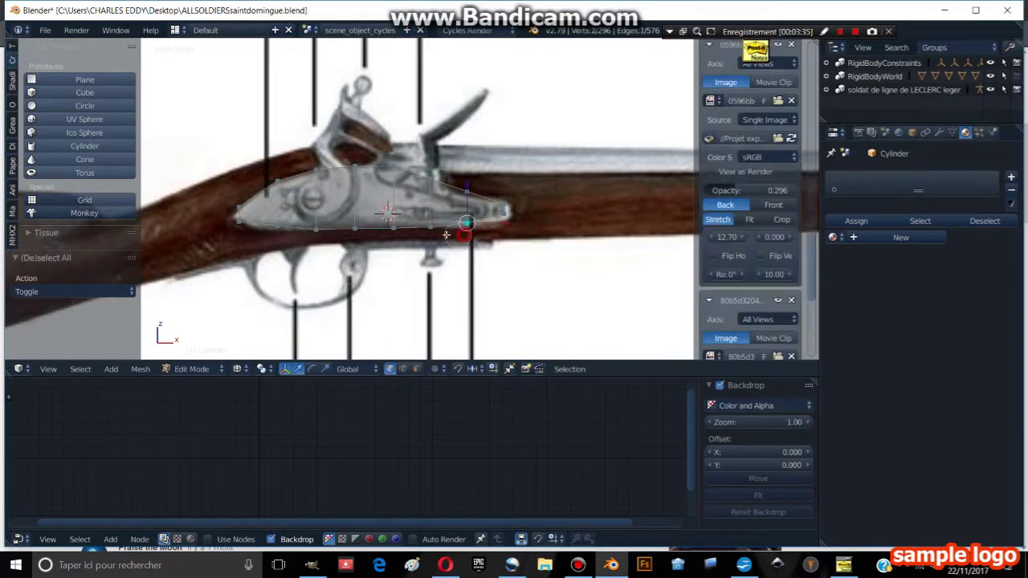
left_click_drag(464, 225, 296, 230)
key("Escape")
key("s")
key("z")
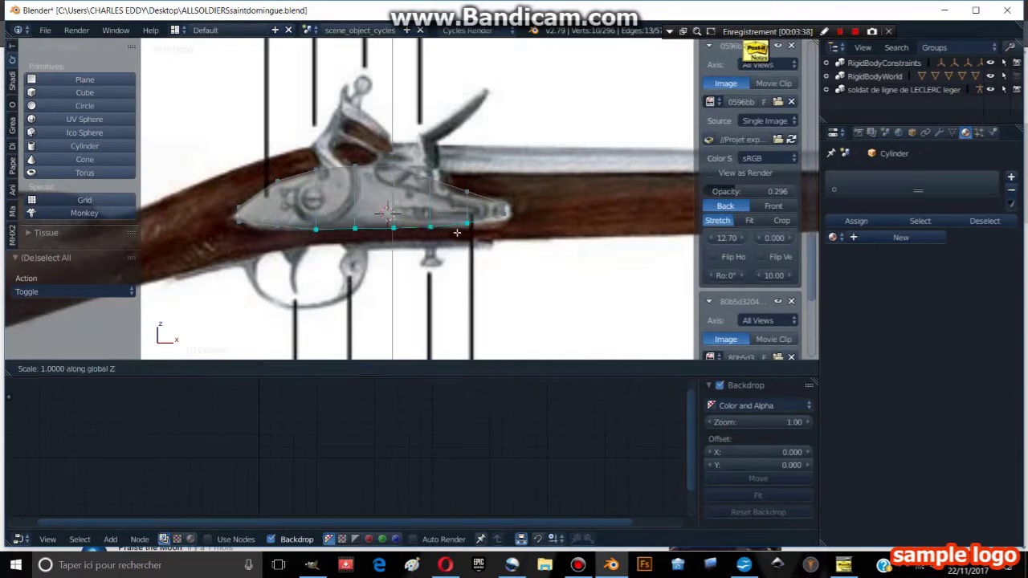
key("0")
key("Return")
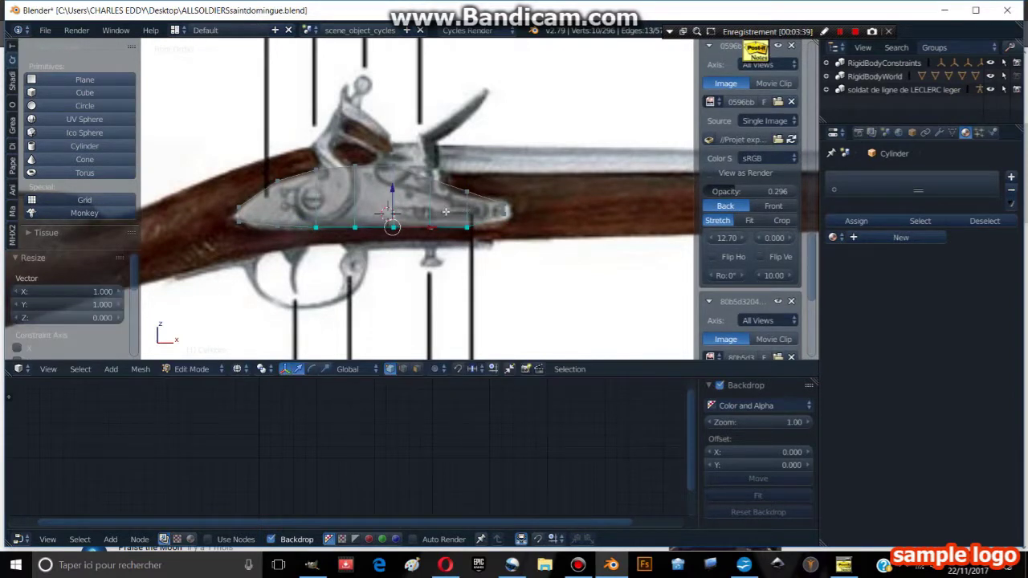
scroll(445, 211, "up", 2)
Place the first cock outline vertices, starting at its base and rising along its edge.
key("a")
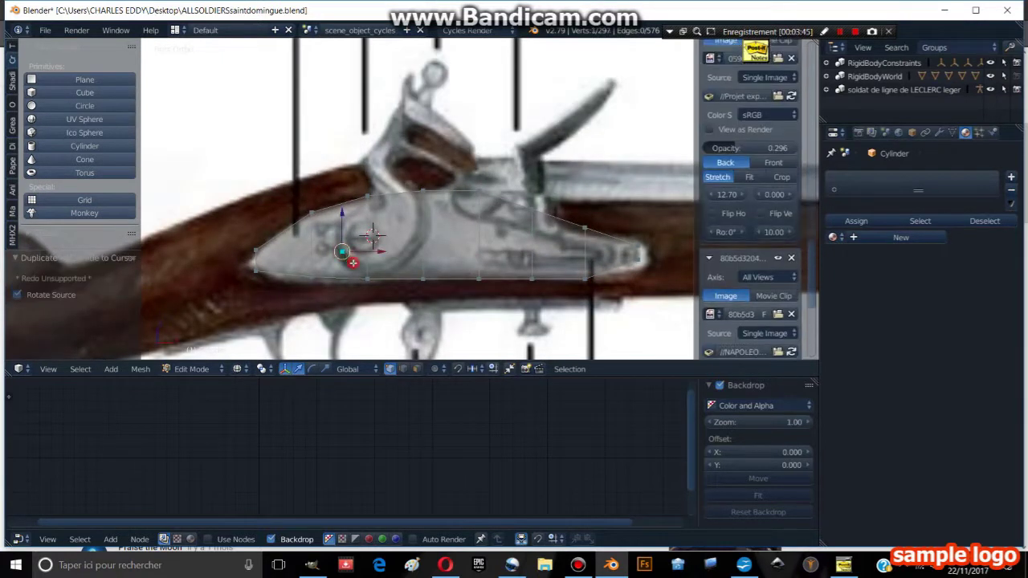
right_click(417, 240, "ctrl")
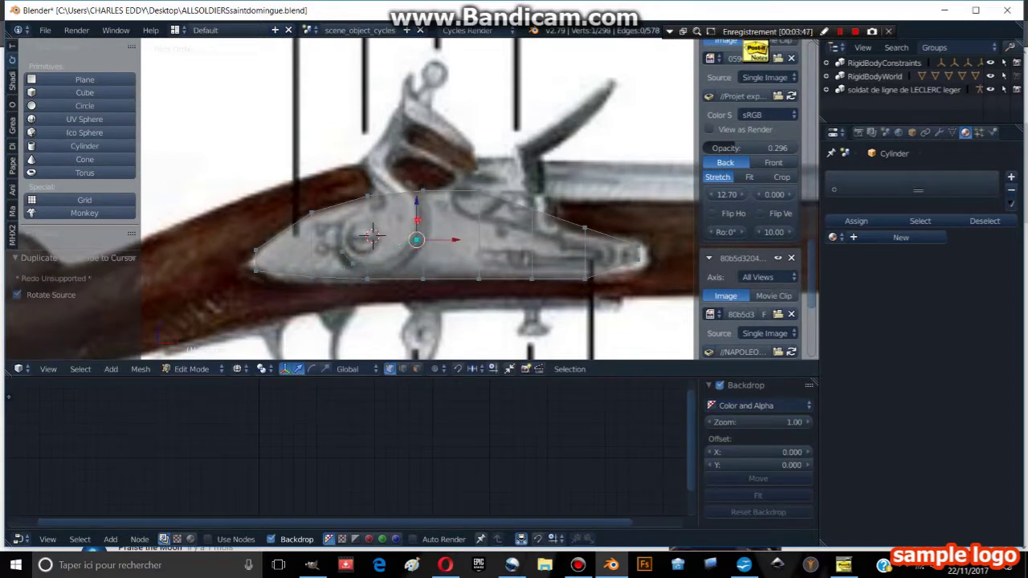
right_click(410, 250, "ctrl")
right_click(426, 226, "ctrl")
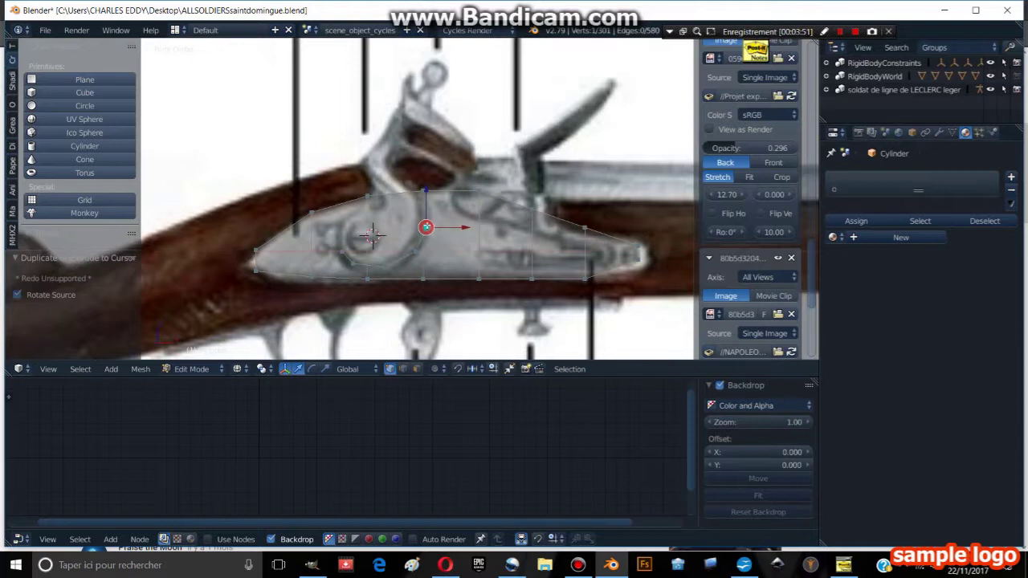
right_click(411, 193, "ctrl")
scroll(385, 202, "up", 5)
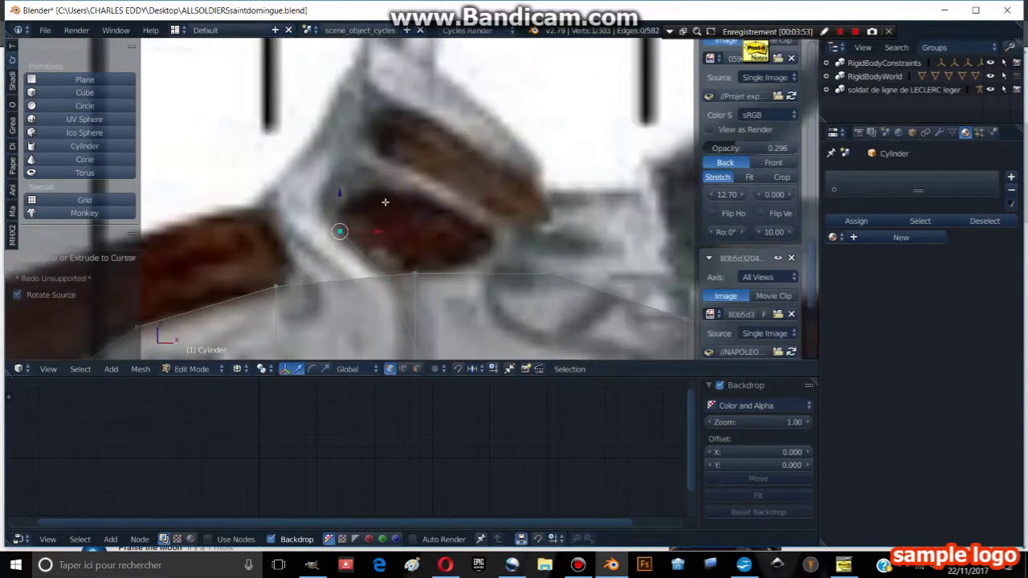
right_click(430, 201, "ctrl")
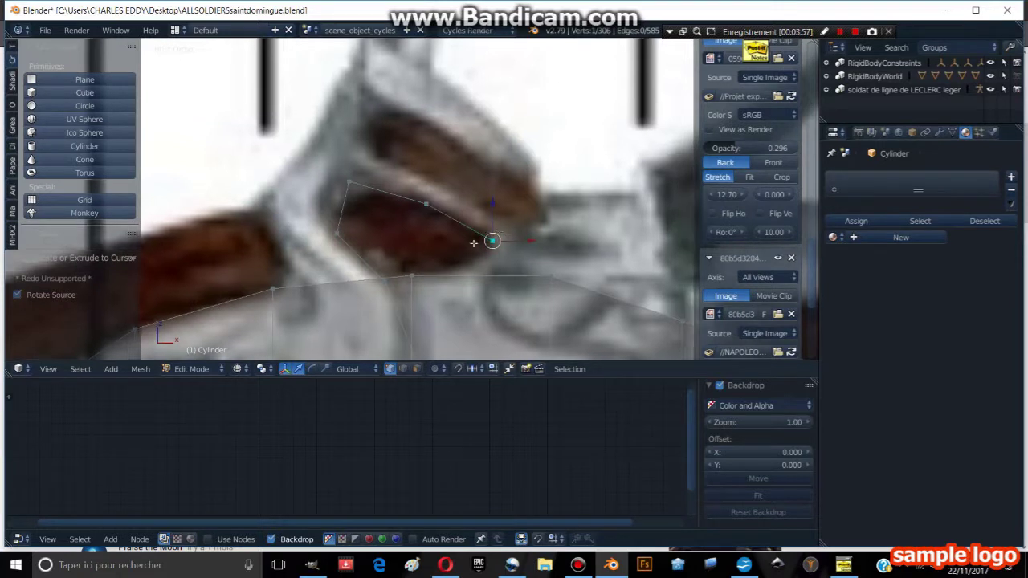
Continue the cock outline over its top and down its neck.
middle_click_drag(508, 230, 474, 240, "shift")
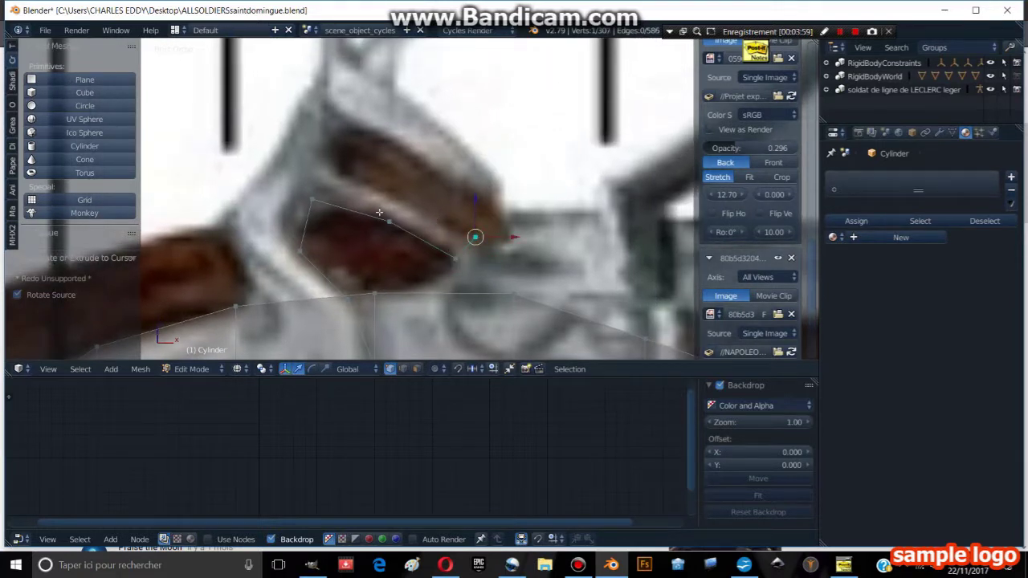
scroll(370, 210, "down", 1)
middle_click_drag(387, 205, 397, 213, "shift")
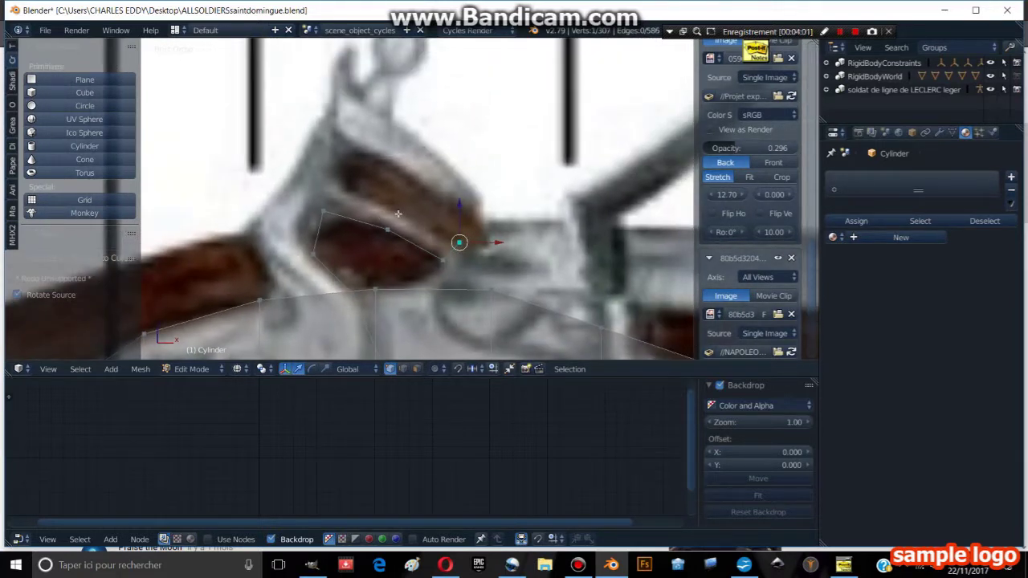
left_click(381, 134, "ctrl")
left_click(395, 116, "ctrl")
left_click(357, 96, "ctrl")
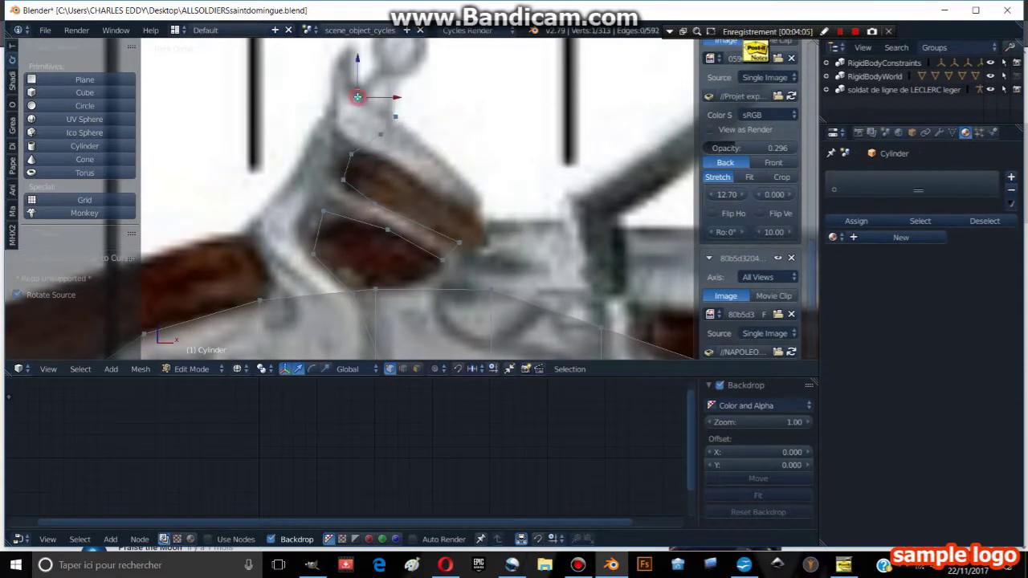
left_click(333, 110, "ctrl")
left_click(271, 194, "ctrl")
left_click(263, 223, "ctrl")
Trace the cock's base, then join the two open ends with an edge.
middle_click_drag(277, 260, 290, 209, "shift")
left_click(274, 228, "ctrl")
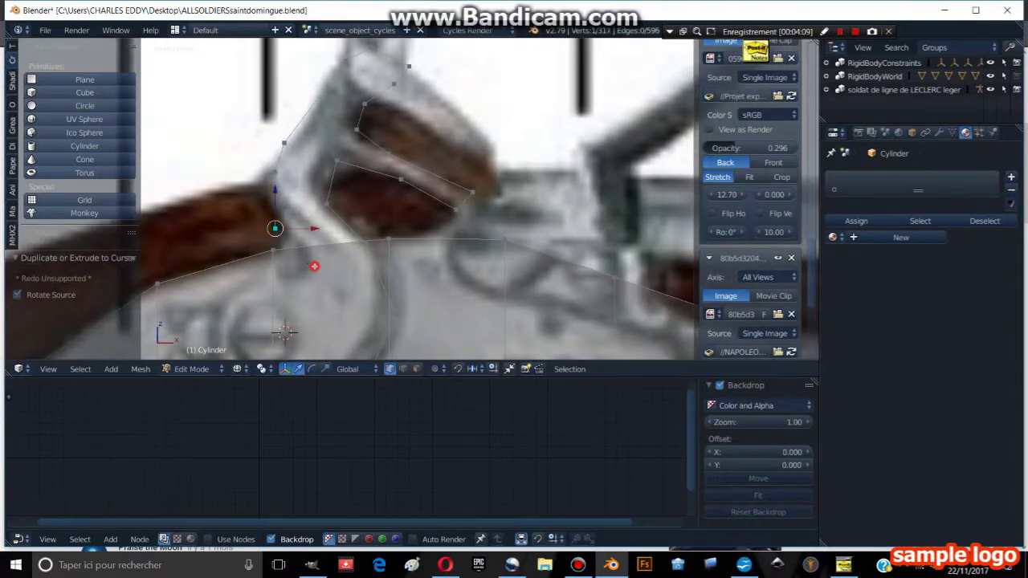
left_click(312, 263, "ctrl")
middle_click_drag(311, 264, 332, 218, "shift")
left_click(258, 255, "ctrl")
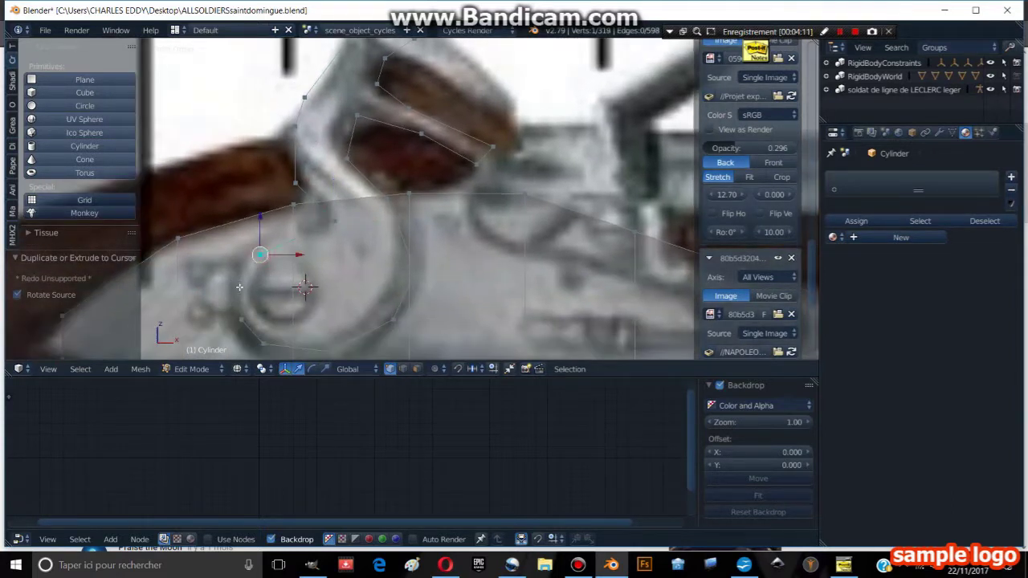
left_click(244, 308, "ctrl")
left_click(243, 312, "shift")
key("f")
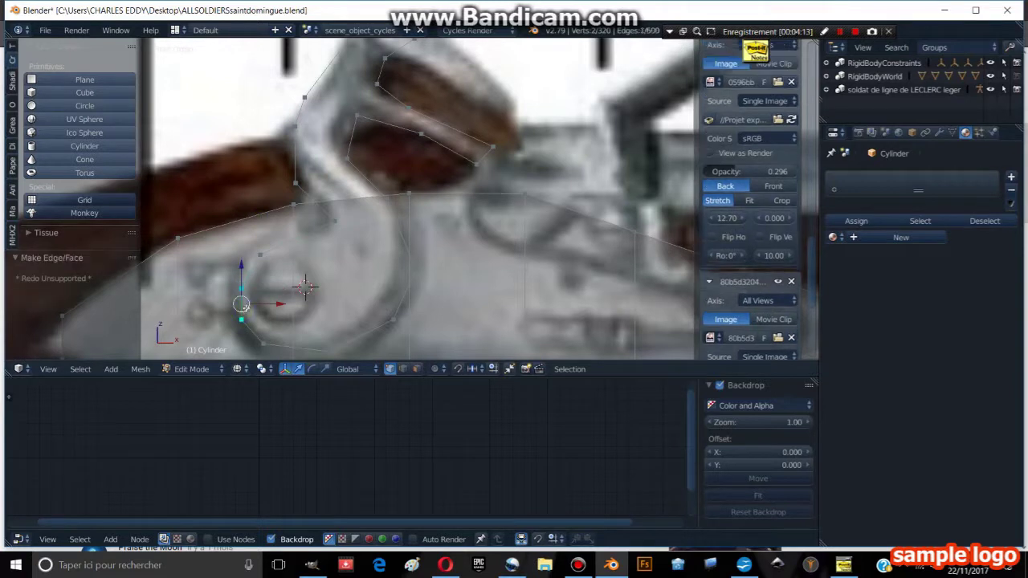
middle_click_drag(244, 312, 264, 287, "shift")
scroll(264, 288, "up", 1)
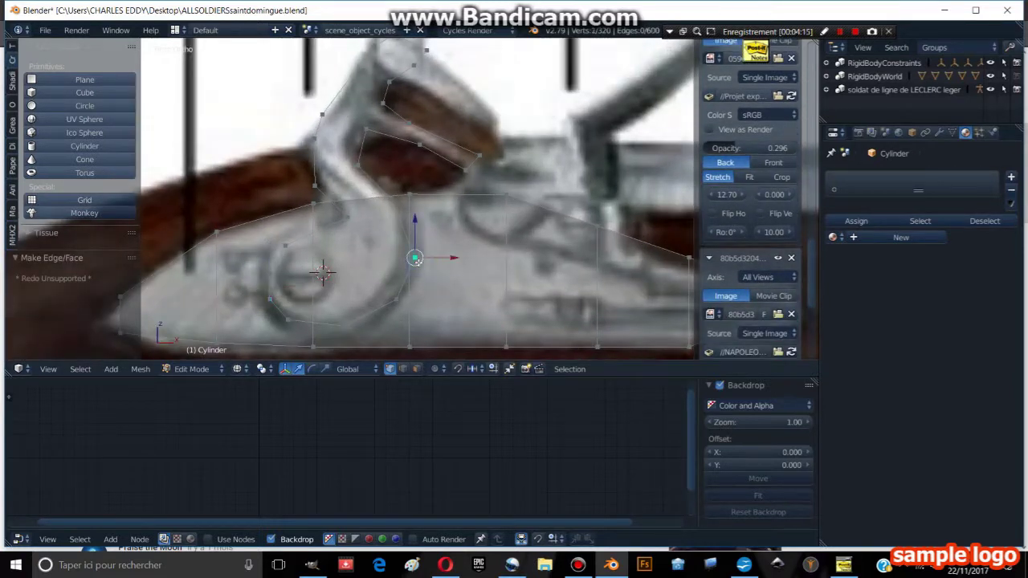
Fill the cock outline with a face and move it in front of the lock plate.
key("l")
scroll(440, 248, "down", 1)
key("f")
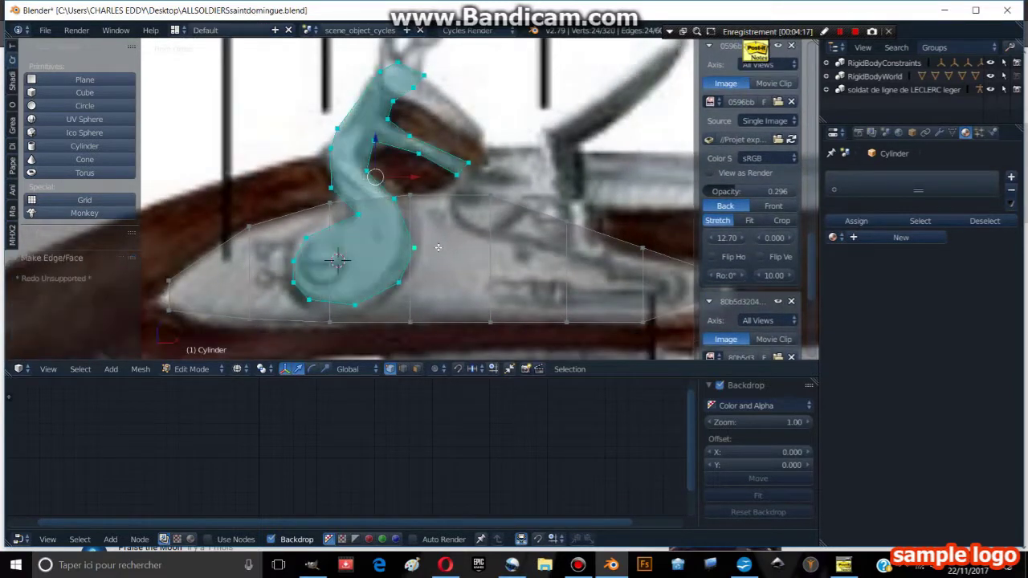
middle_click_drag(476, 249, 422, 284)
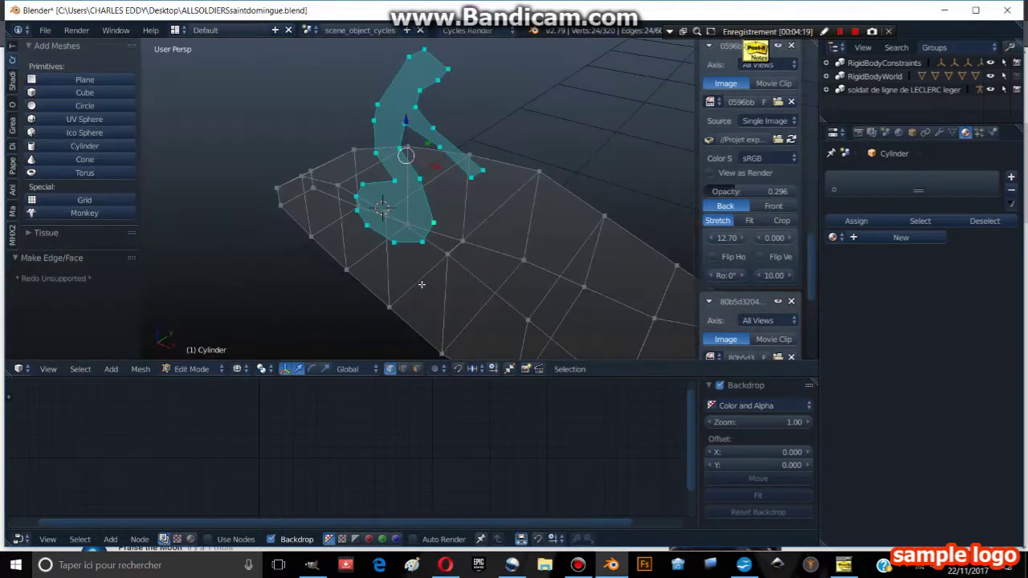
left_click_drag(425, 146, 388, 167)
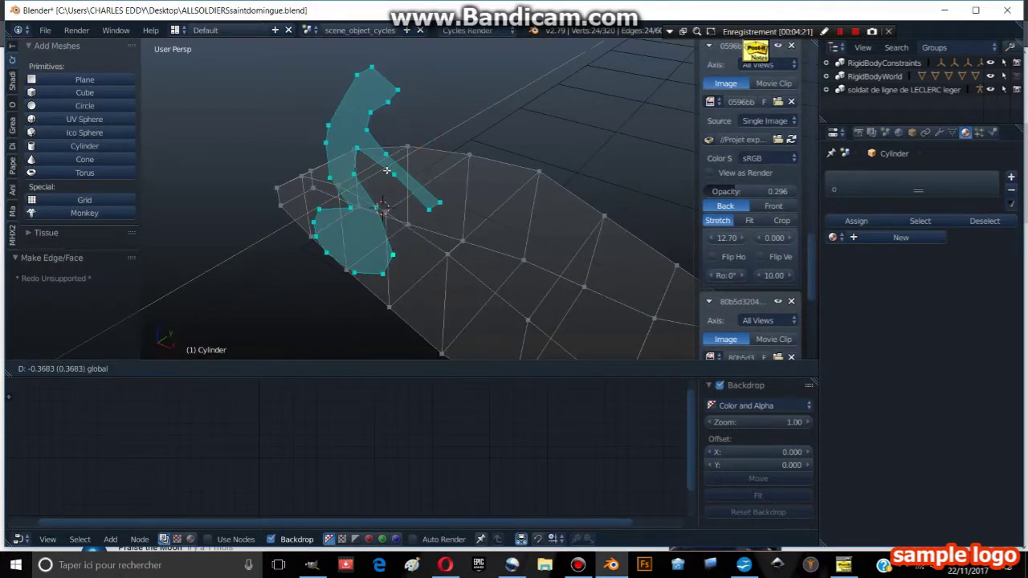
key("z")
middle_click_drag(422, 241, 446, 241)
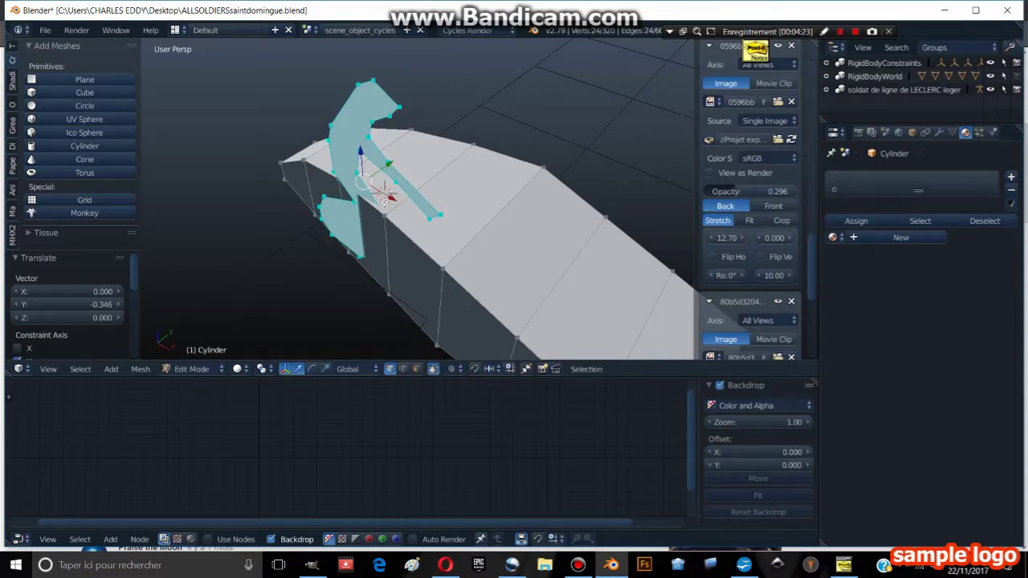
Rotate the cock face to match the reference and extrude it for thickness.
key("KP_1")
key("r")
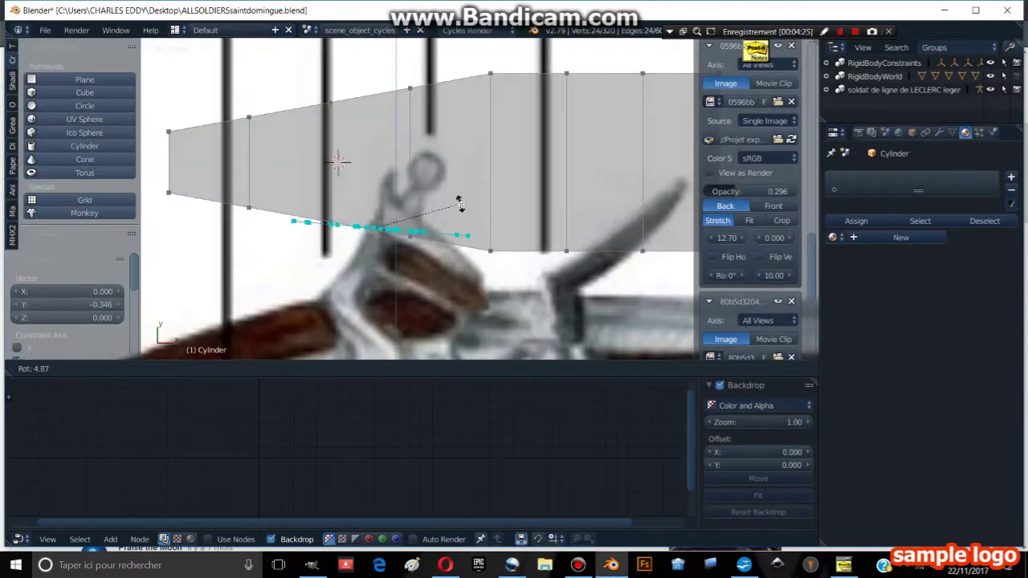
left_click(463, 208)
middle_click_drag(402, 219, 359, 160)
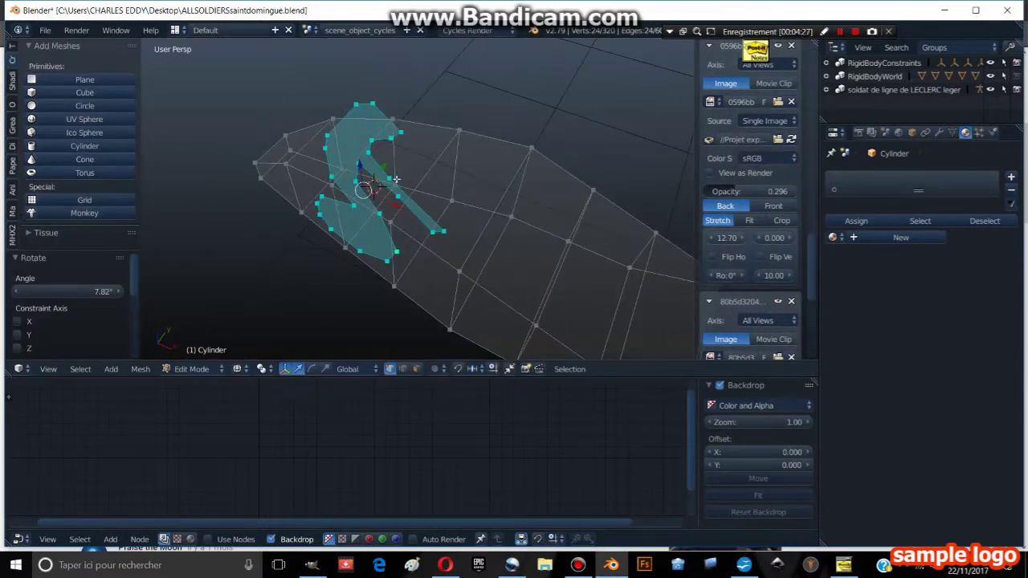
key("e")
left_click(366, 181)
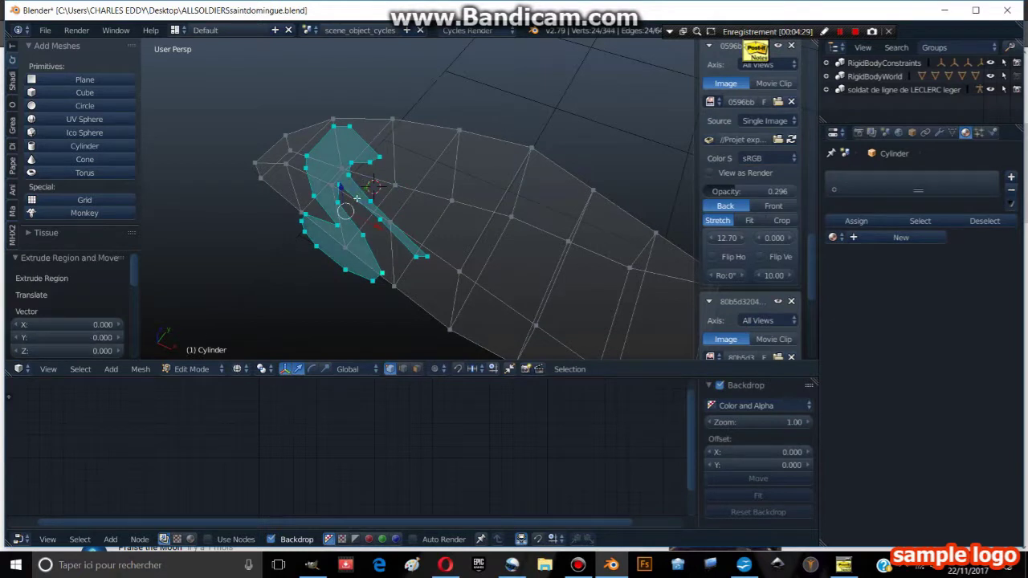
Move the thickened cock into position and check its depth against the front reference.
key("g")
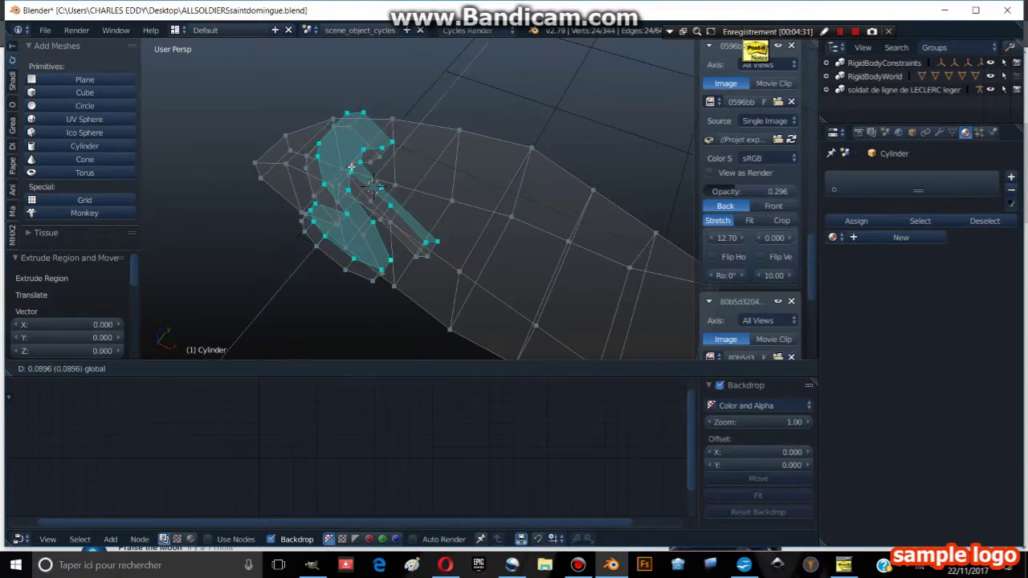
left_click(351, 167)
mouse_move(351, 167)
middle_mouse_down()
mouse_move(383, 141)
mouse_move(457, 195)
middle_mouse_up()
key("KP_1")
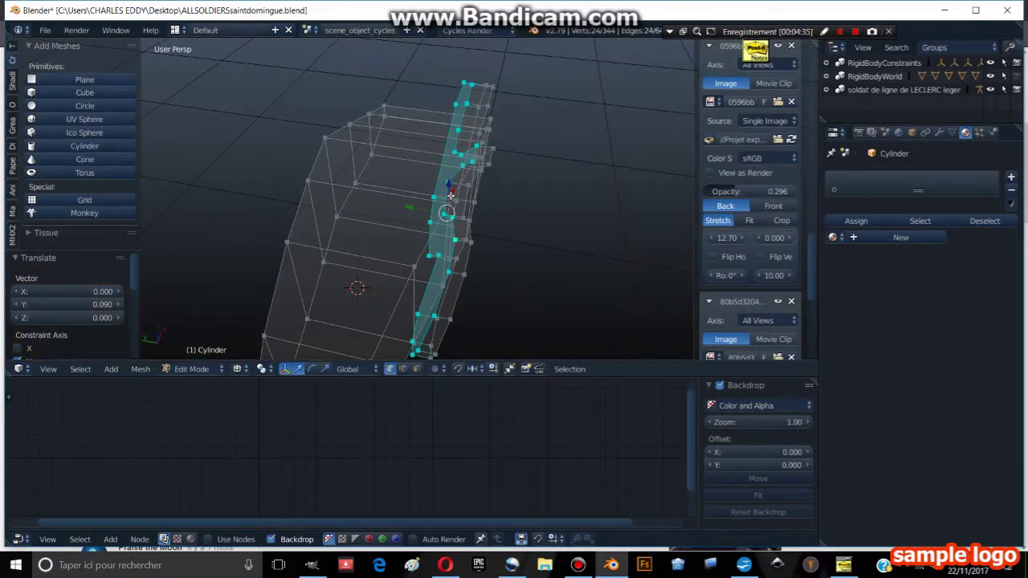
key("KP_1")
key("z")
Circle-select all the cock's vertices, abandoning a Y-axis depth scale.
key("a")
key("z")
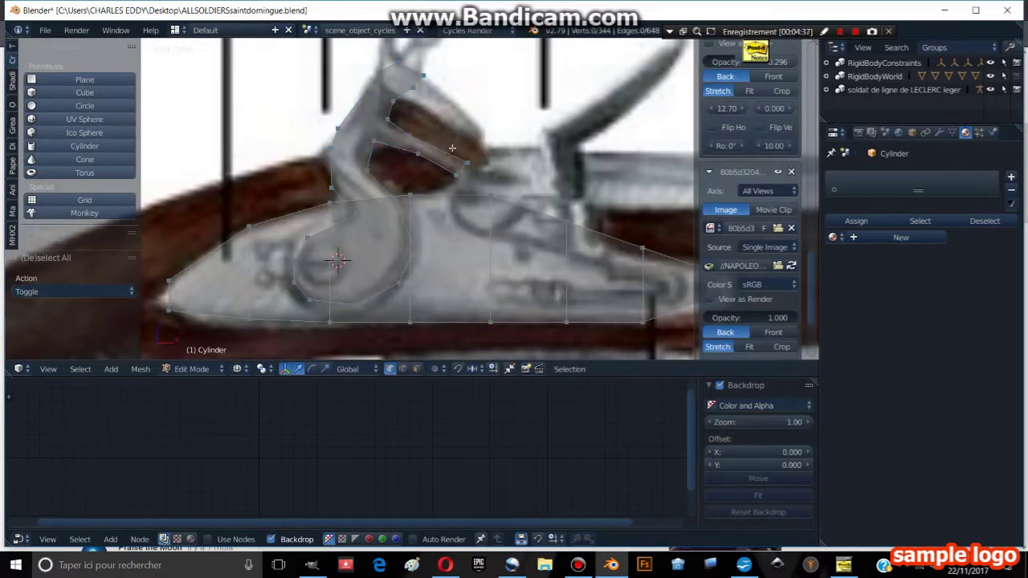
key("z")
key("z")
key("c")
mouse_move(452, 147)
left_mouse_down()
mouse_move(357, 115)
mouse_move(454, 121)
left_mouse_up()
middle_click_drag(454, 120, 465, 180)
key("z")
key("s")
key("y")
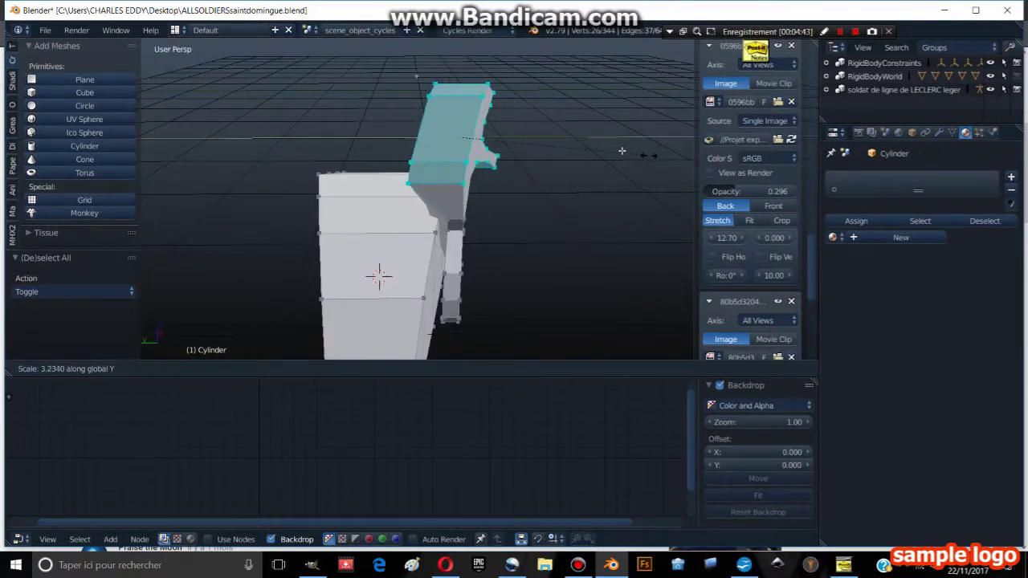
key("Escape")
Scale the cock uniformly from the top view and clear the selection.
key("KP_7")
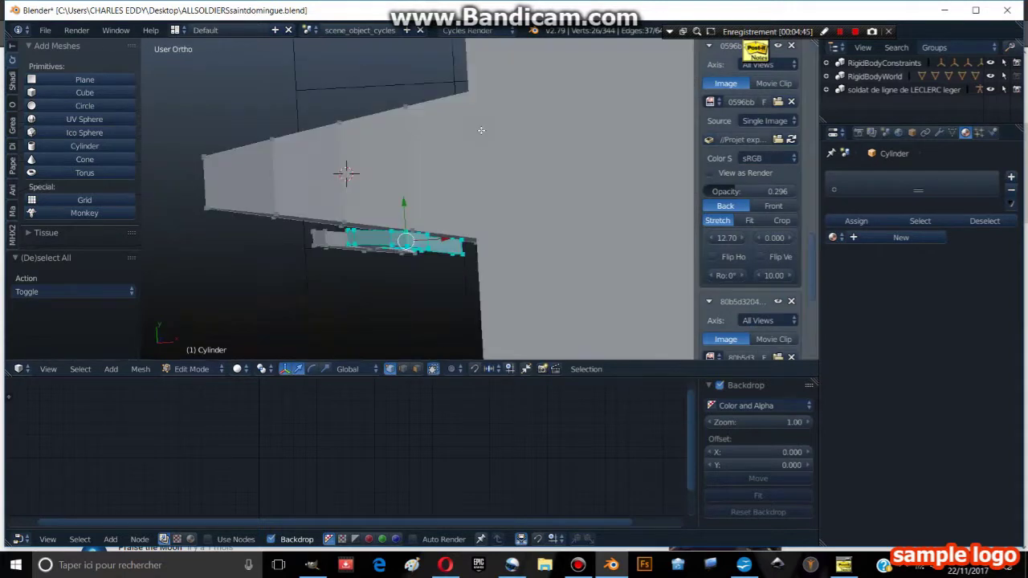
key("s")
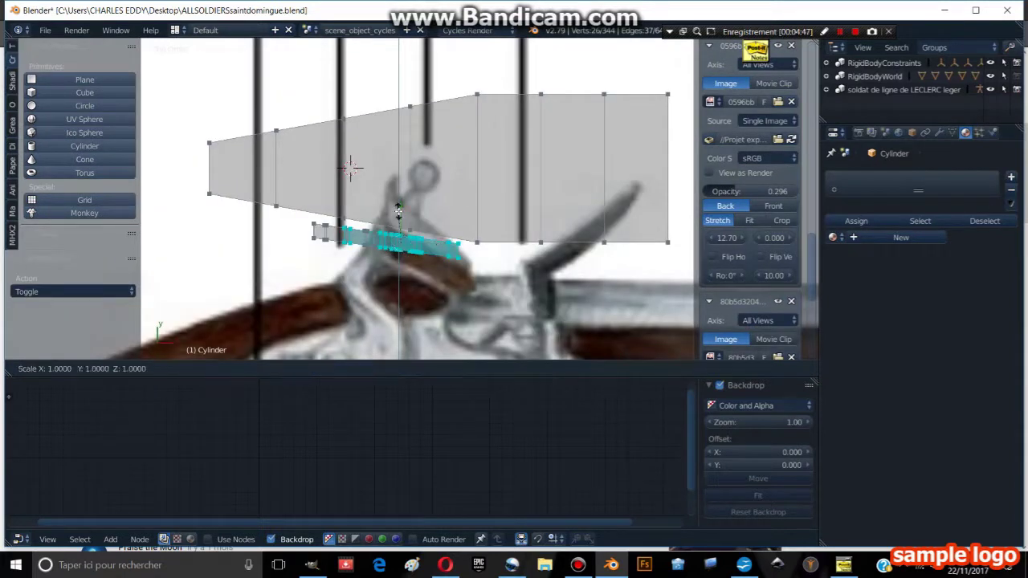
left_click(417, 50)
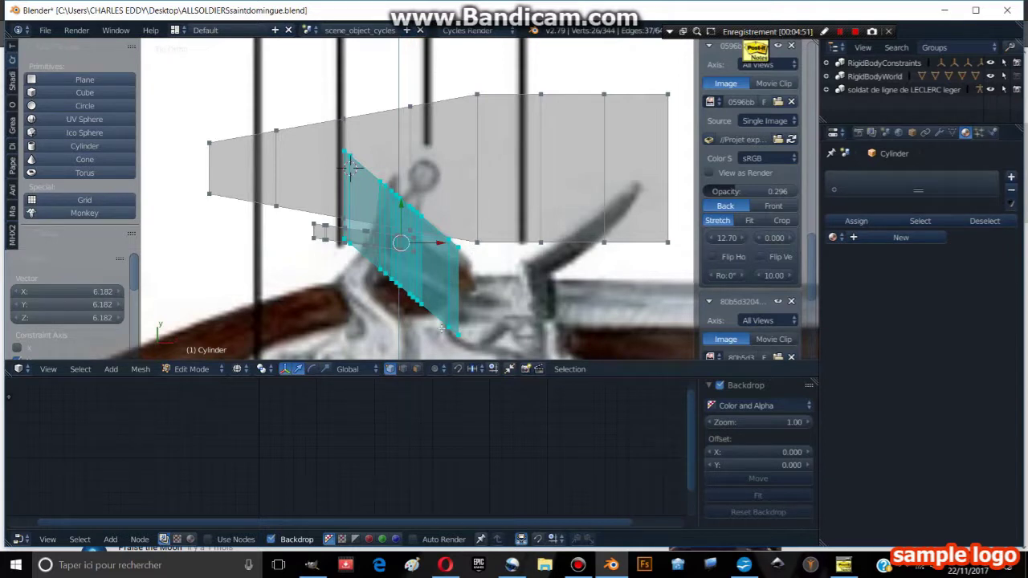
key("z")
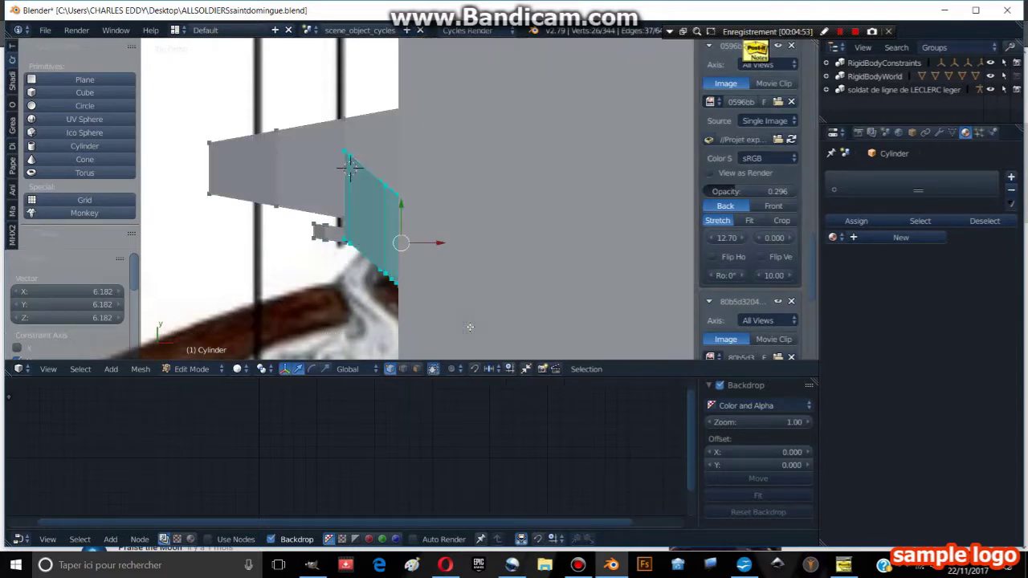
key("z")
key("a")
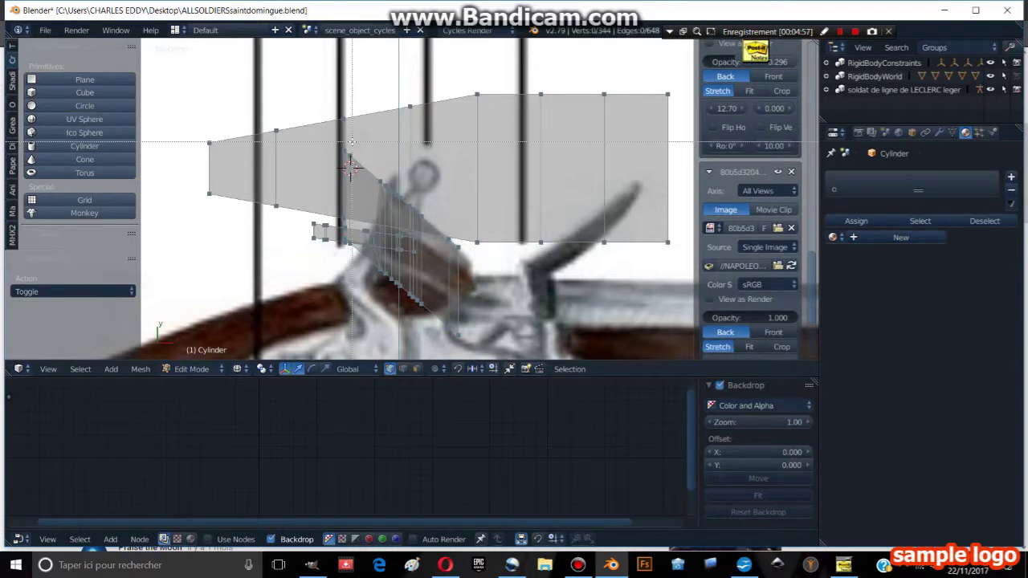
Flatten the vertices along the cock's slanted edge to zero Y depth.
key("c")
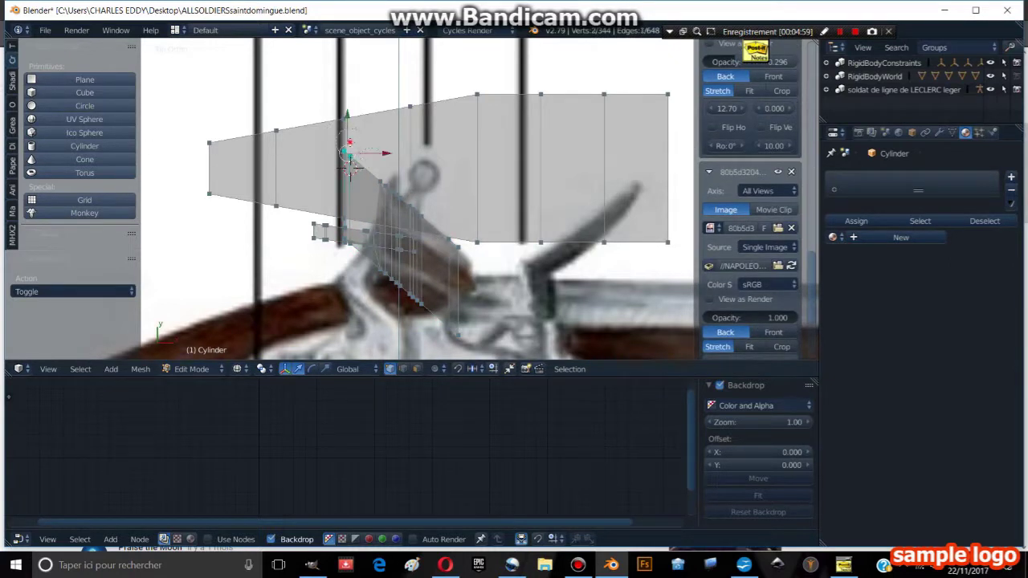
left_click_drag(354, 160, 454, 248)
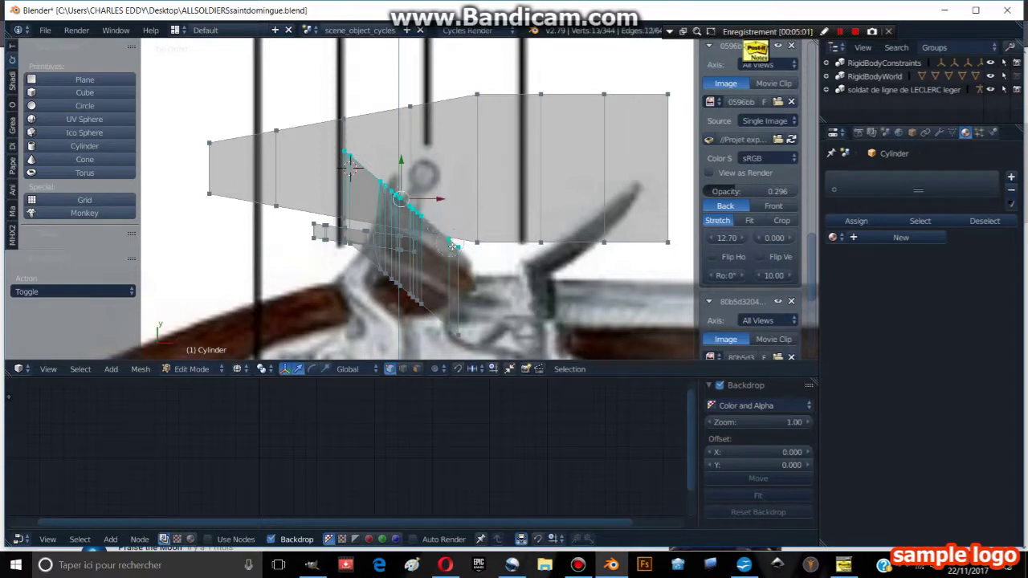
key("s")
key("y")
key("0")
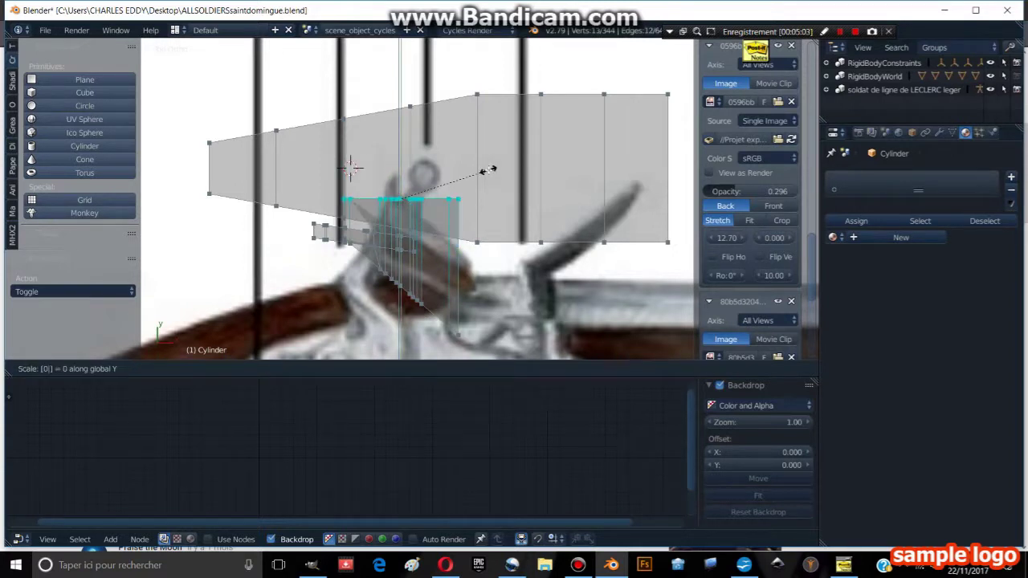
key("Return")
mouse_move(488, 170)
middle_mouse_down()
mouse_move(464, 133)
mouse_move(492, 165)
middle_mouse_up()
key("z")
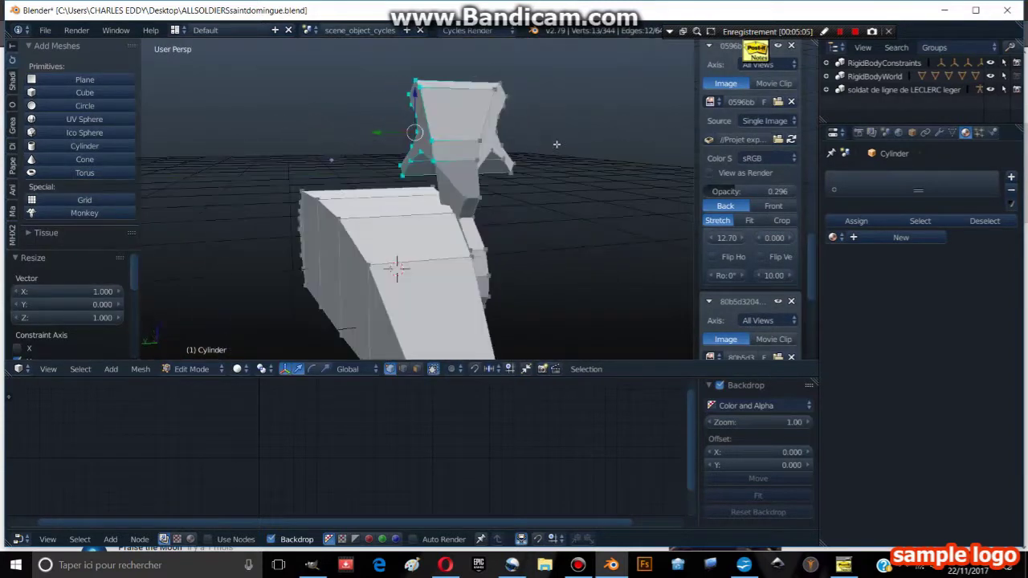
middle_click_drag(383, 151, 435, 121)
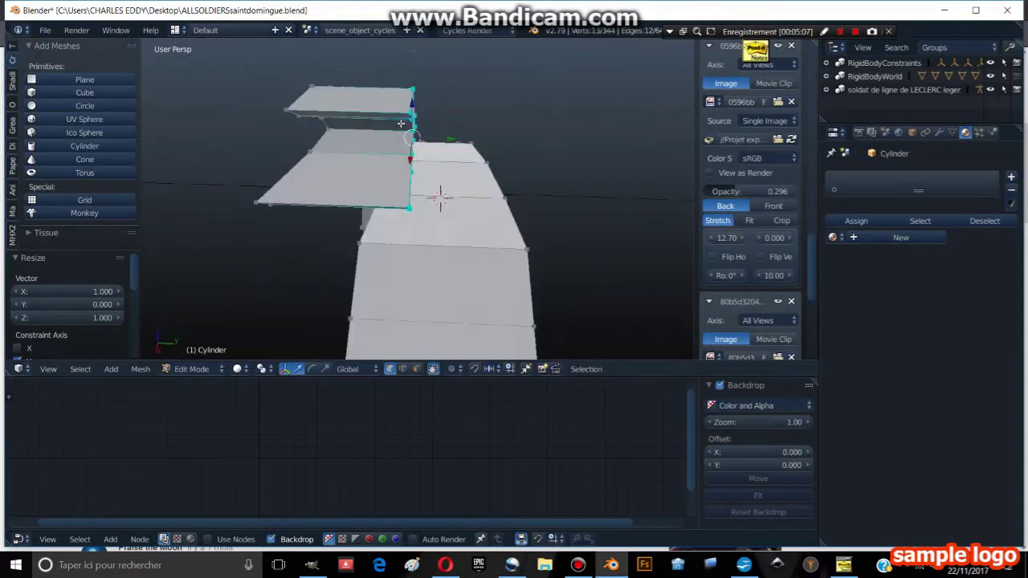
key("KP_7")
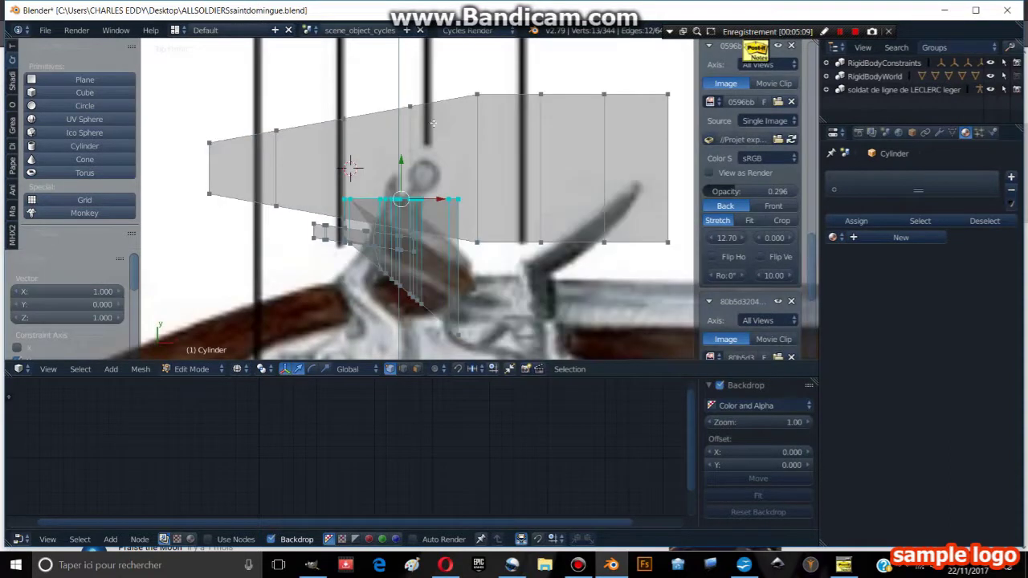
Flatten the lower row of lock vertices to zero Y depth.
middle_click_drag(432, 122, 399, 75, "shift")
key("a")
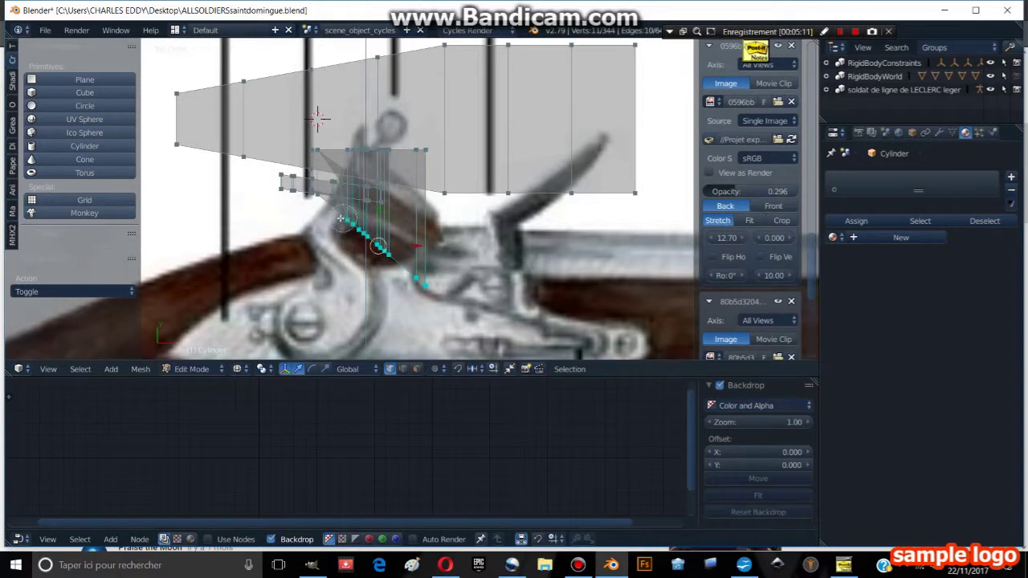
key("s")
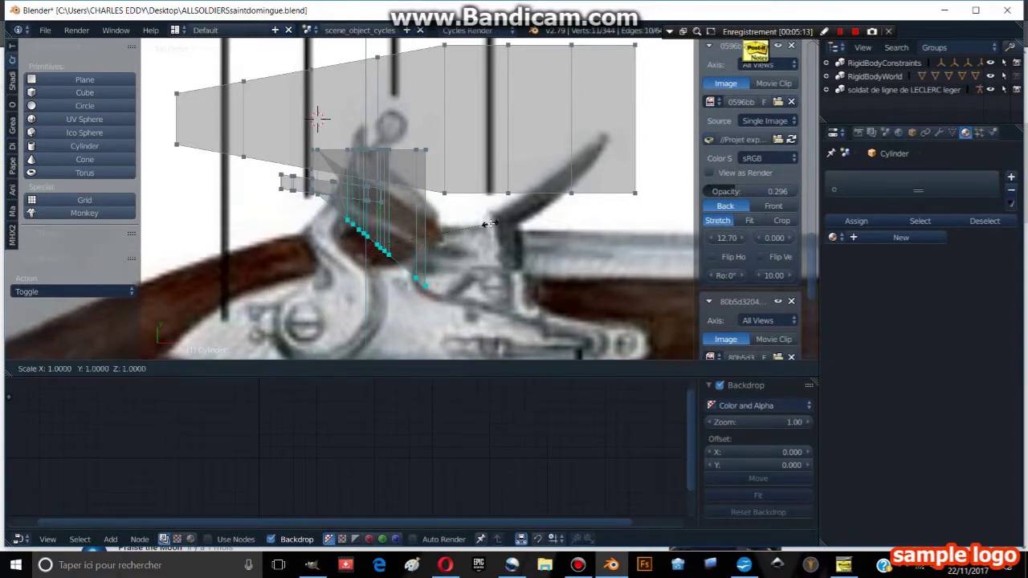
key("y")
key("0")
key("Return")
Move the flattened row 0.27 along Y.
mouse_move(490, 223)
middle_mouse_down()
mouse_move(375, 151)
mouse_move(361, 201)
mouse_move(343, 222)
mouse_move(373, 203)
middle_mouse_up()
key("z")
key("g")
left_click(373, 151)
Nudge the row once more, then re-enter Edit Mode in the front reference view.
key("g")
left_click(380, 157)
key("Tab")
scroll(380, 157, "down", 5)
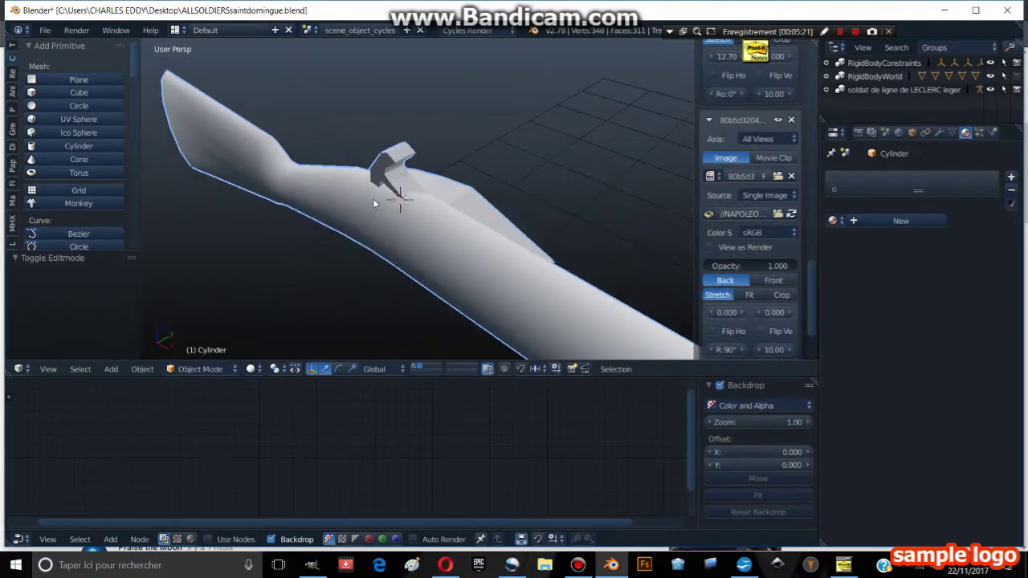
key("KP_1")
scroll(380, 175, "up", 3)
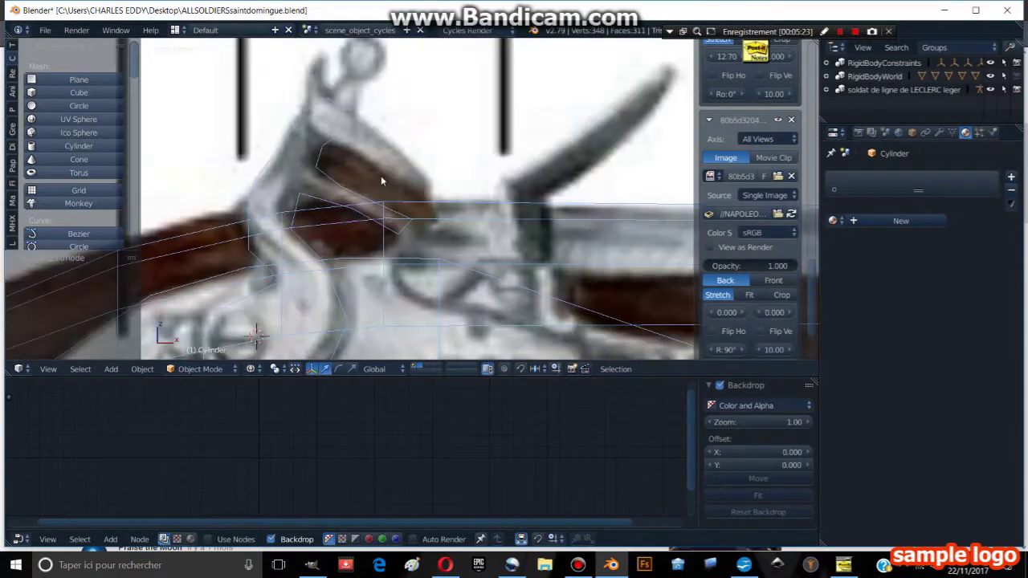
scroll(370, 174, "up", 2)
key("Tab")
scroll(751, 201, "down", 3)
Add a small cube at the 3D cursor placed on the cock.
left_click(358, 146)
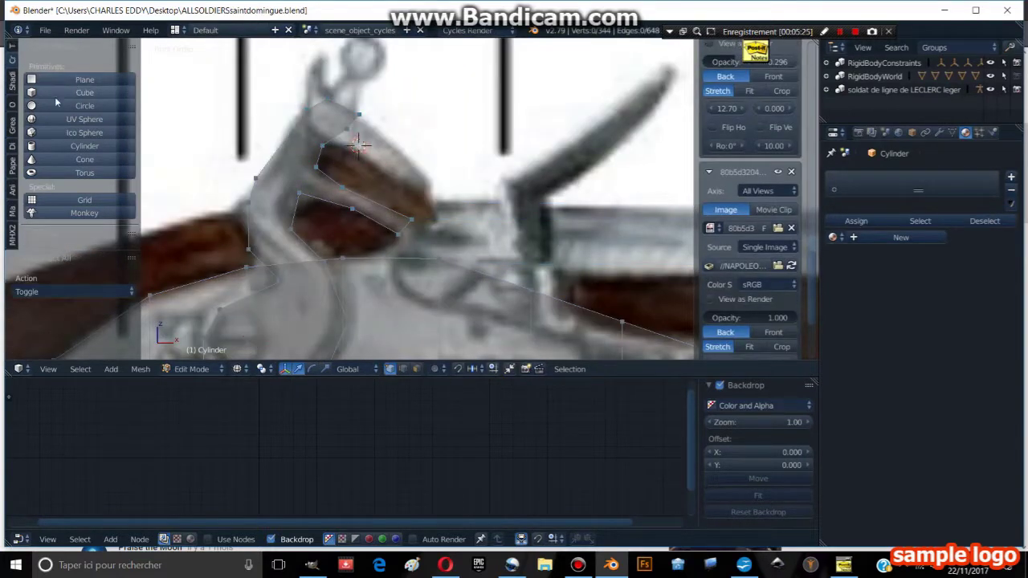
left_click(63, 94)
key("s")
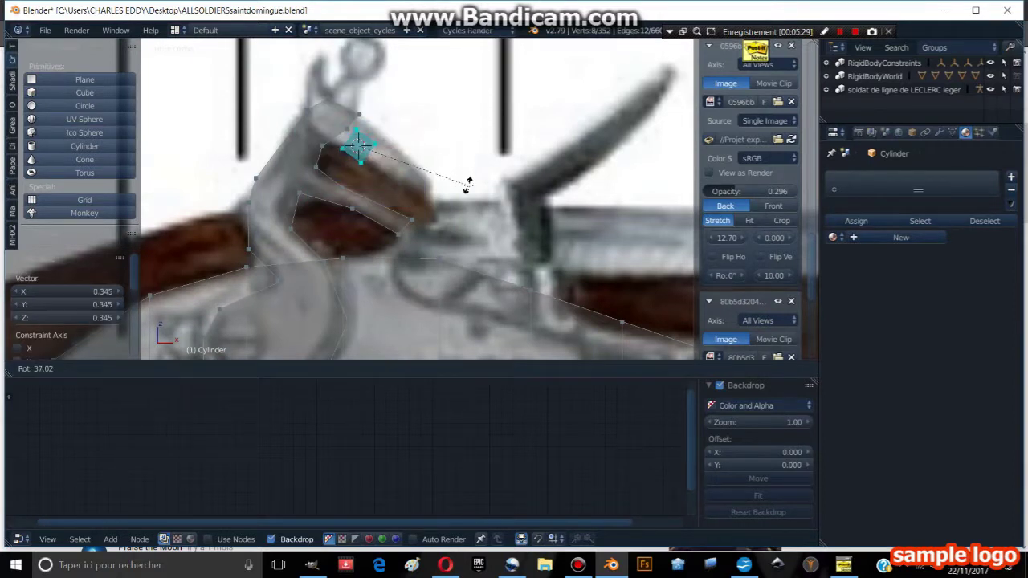
left_click(468, 178)
key("a")
Move the block's face onto the cock and scale its height along Z.
right_click(362, 150)
left_click_drag(402, 153, 480, 153)
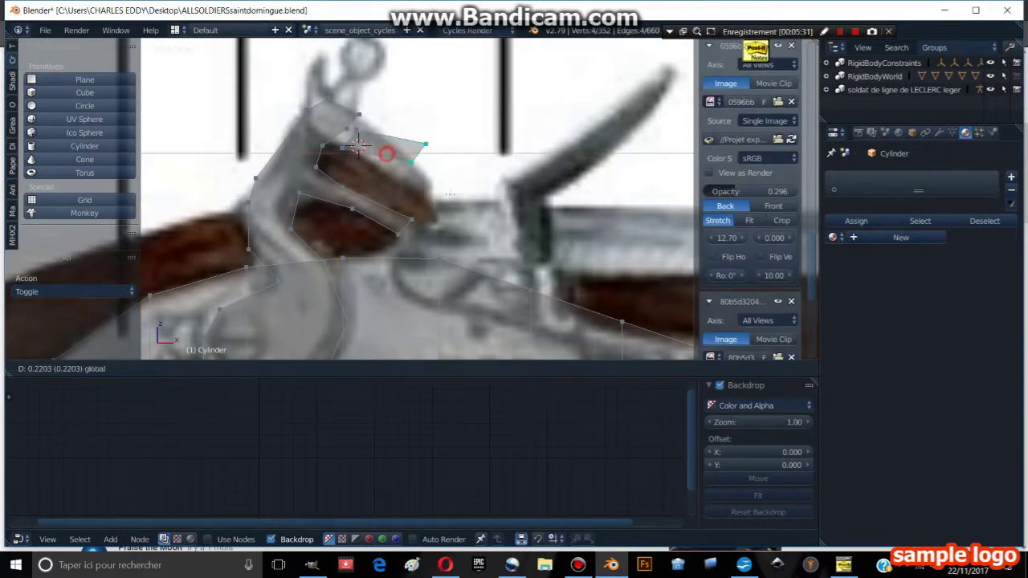
left_click_drag(436, 115, 471, 195)
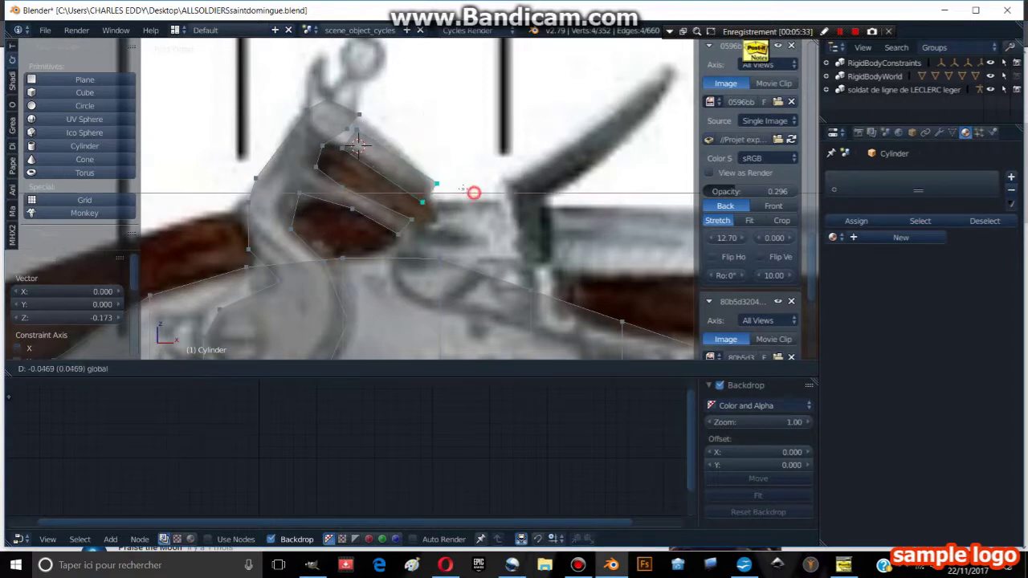
key("s")
key("z")
left_click(429, 165)
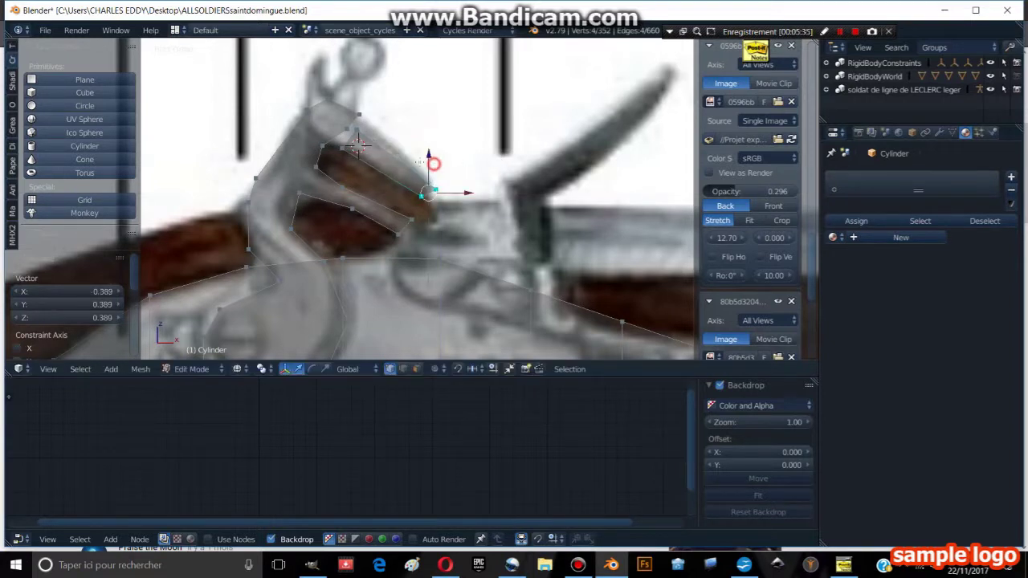
key("a")
Snap a corner vertex to the cock's outline and extrude the block up the neck.
right_click(351, 151)
key("g")
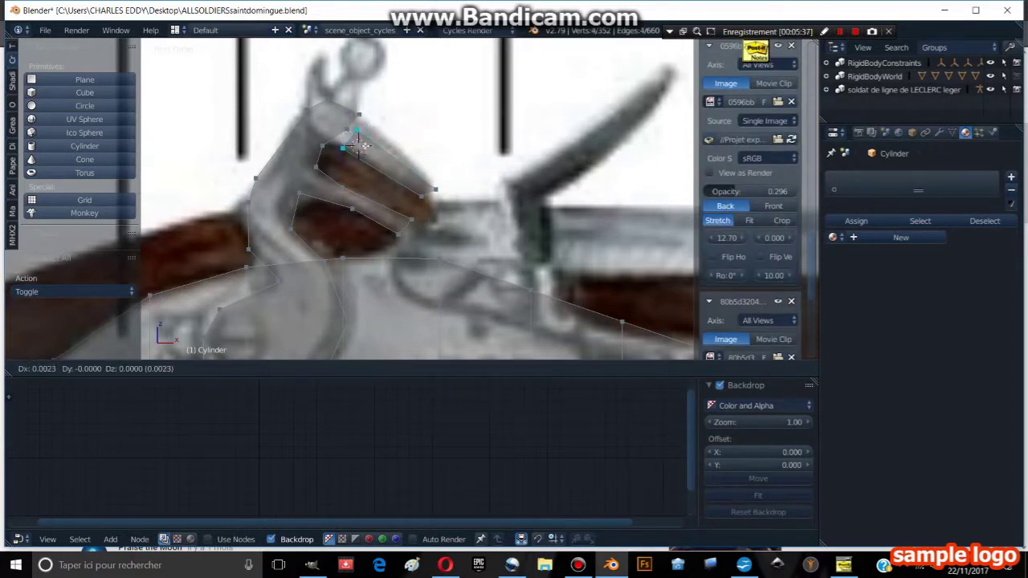
left_click(328, 124)
key("e")
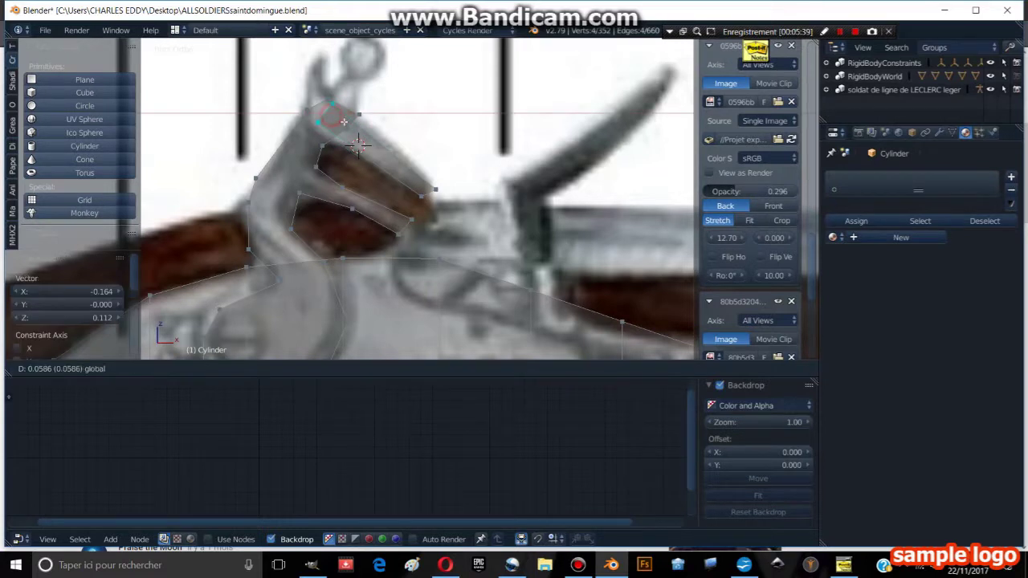
left_click(346, 121)
key("s")
left_click(399, 92)
Extrude a narrower segment toward the top and place its end on the cock's tip.
key("e")
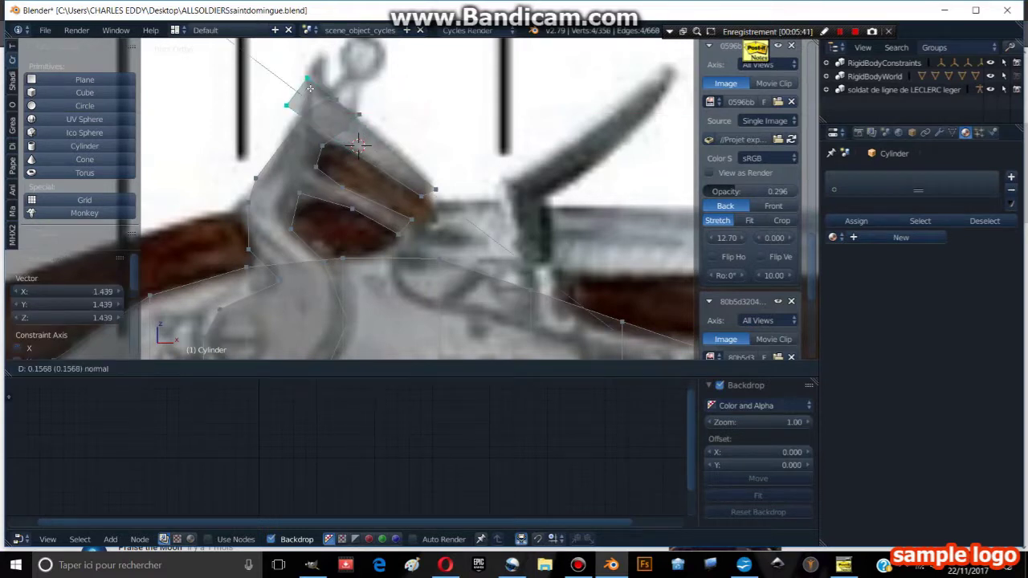
left_click(309, 85)
key("s")
left_click(329, 81)
key("e")
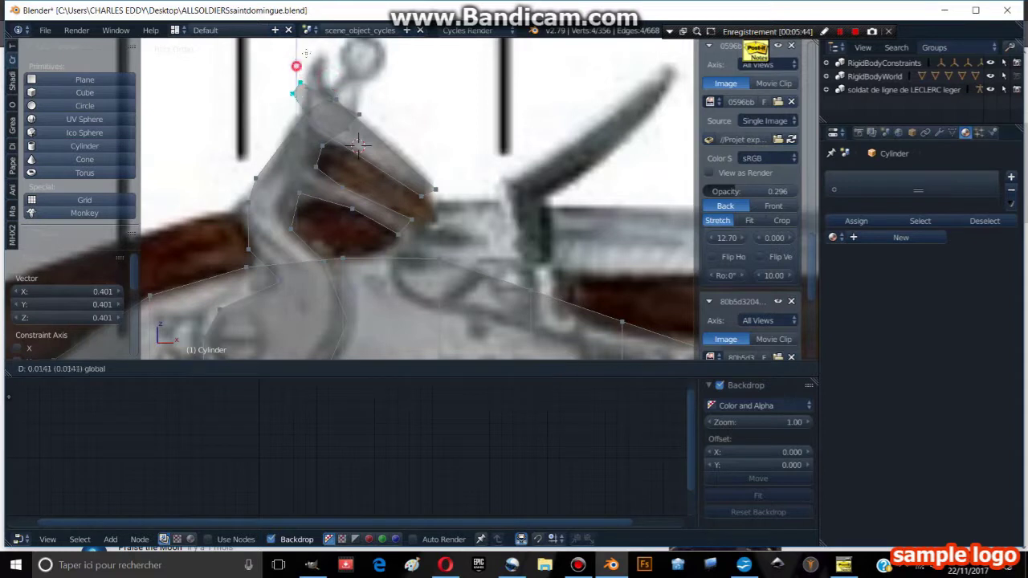
key("x")
left_click(339, 73)
Select the cock's upper arm piece and scale it up by 3.587.
key("Tab")
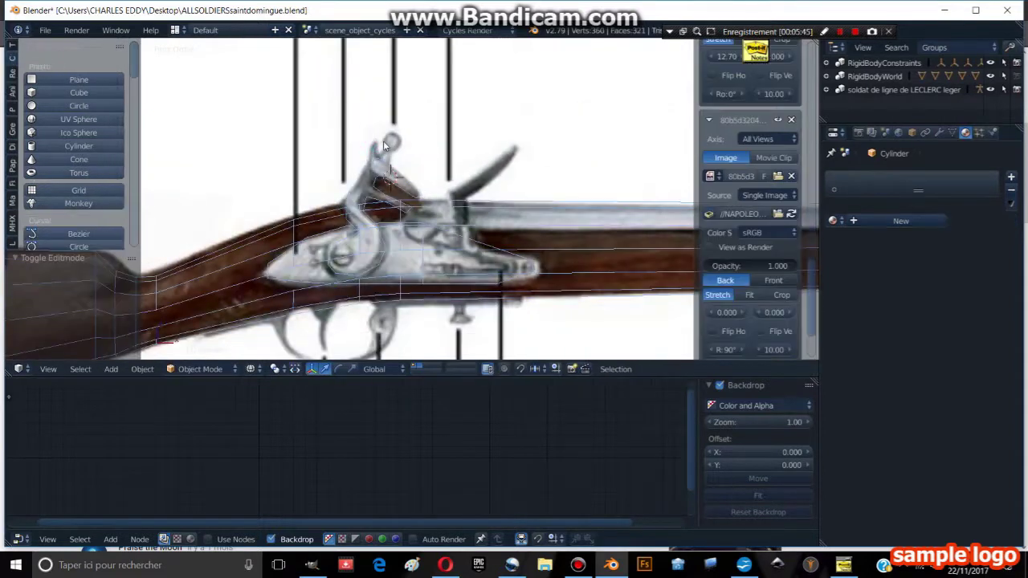
middle_click_drag(383, 141, 344, 178)
key("z")
key("Tab")
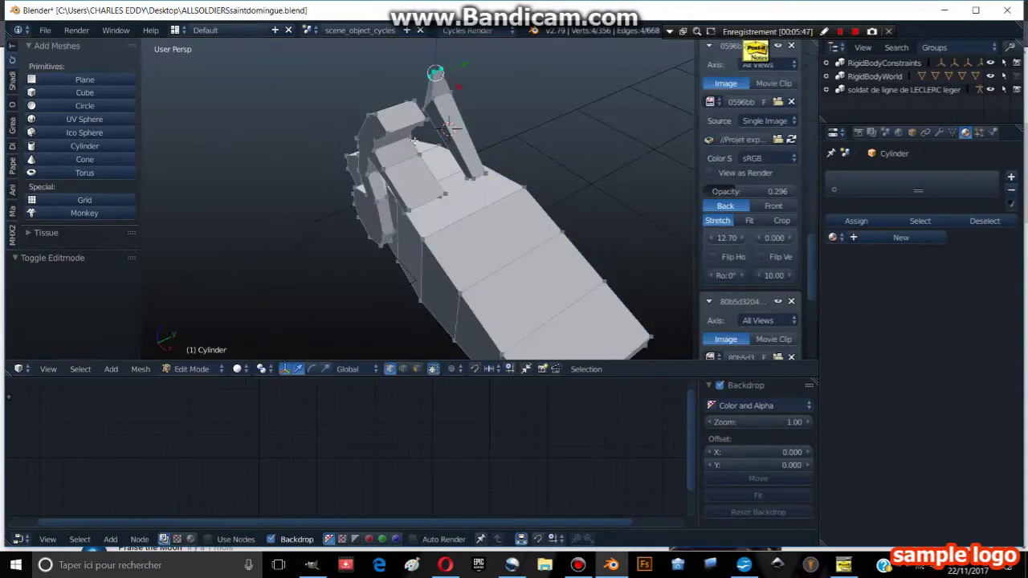
key("l")
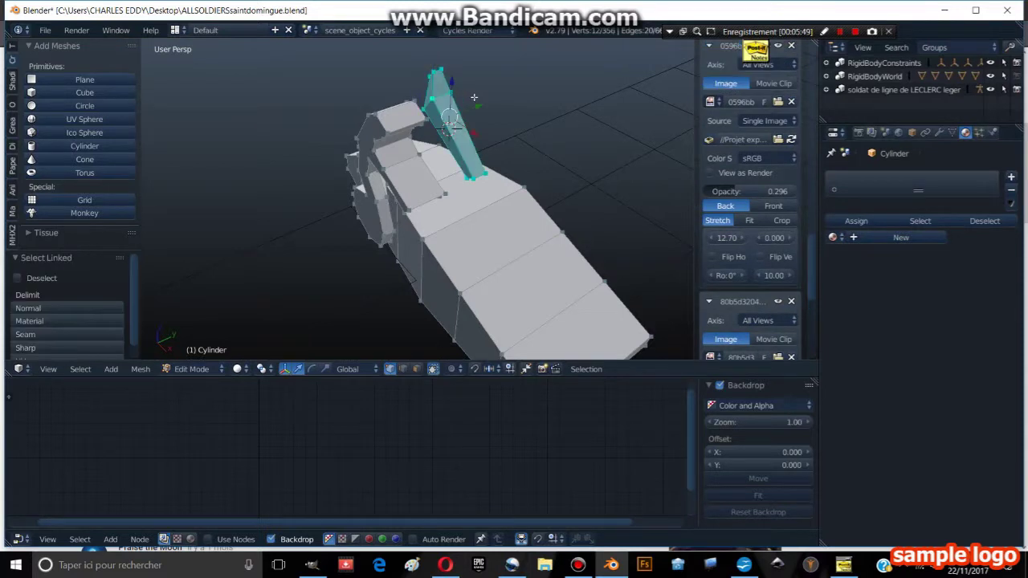
key("s")
left_click(557, 84)
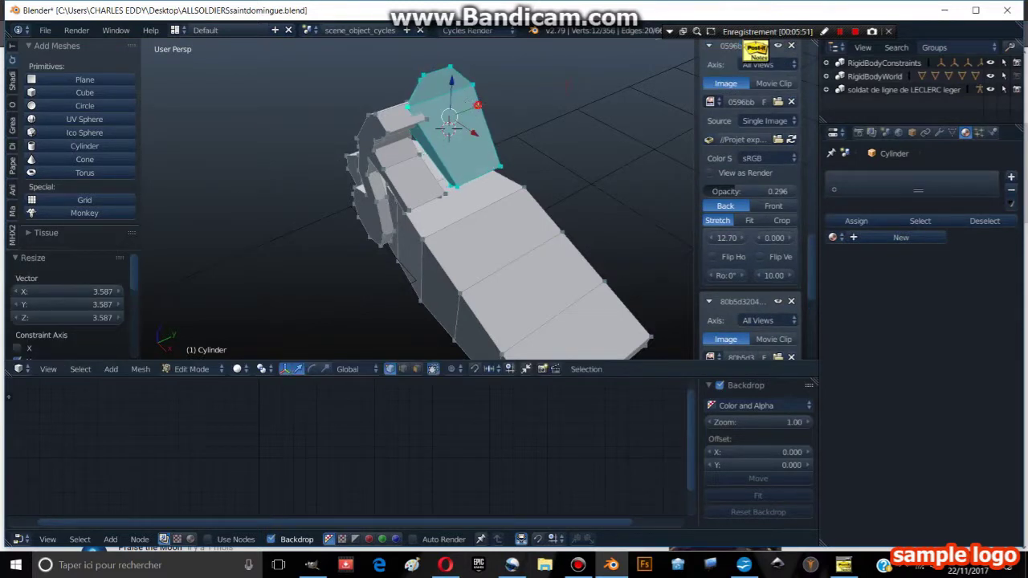
key("Tab")
Return to the front reference view, zoom on the hammer and select its top vertex.
scroll(412, 121, "up", 5)
middle_click_drag(412, 122, 454, 106)
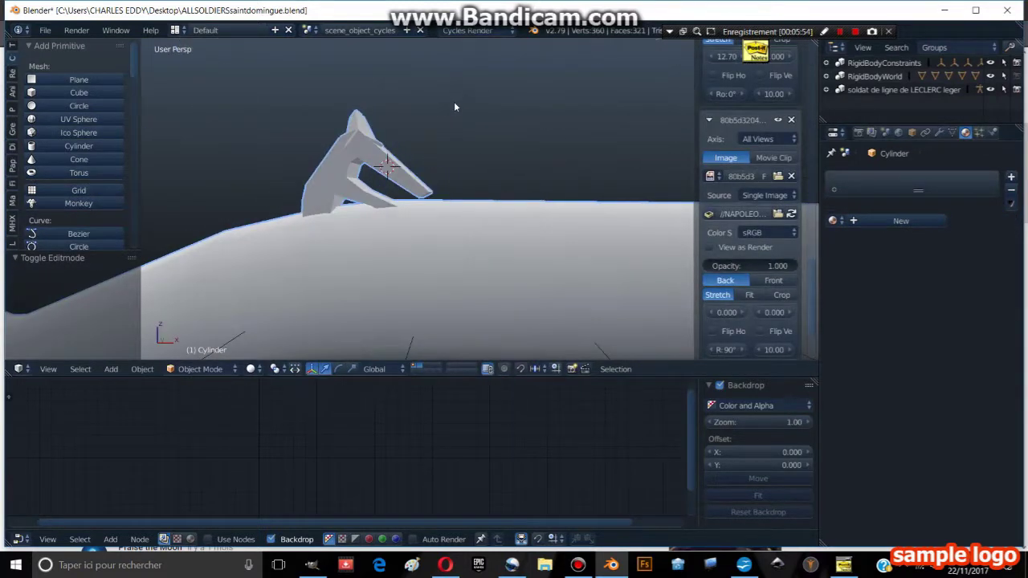
key("KP_1")
key("z")
scroll(408, 191, "up", 2)
scroll(408, 191, "up", 2)
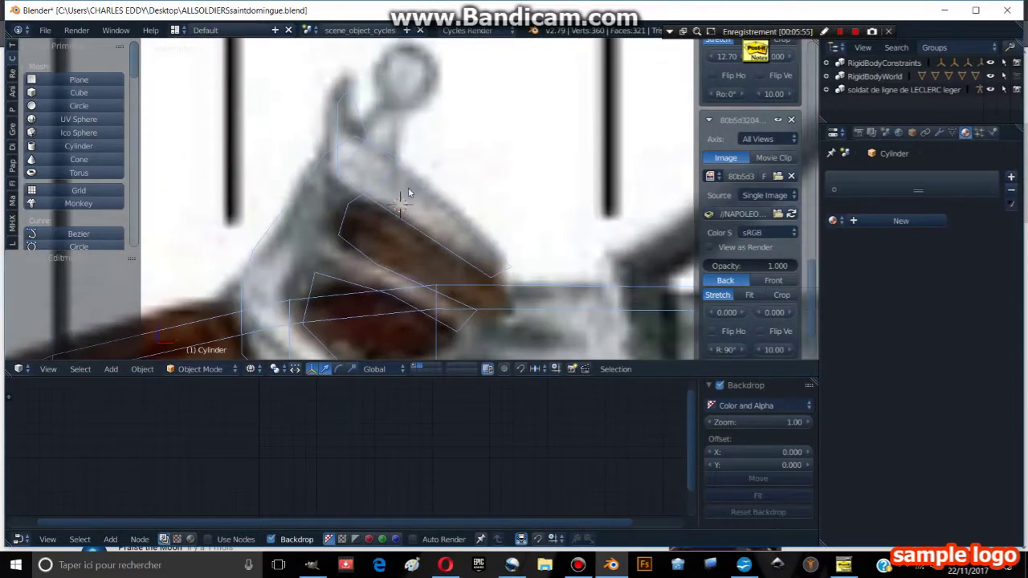
scroll(400, 177, "down", 1)
key("Tab")
right_click(381, 153)
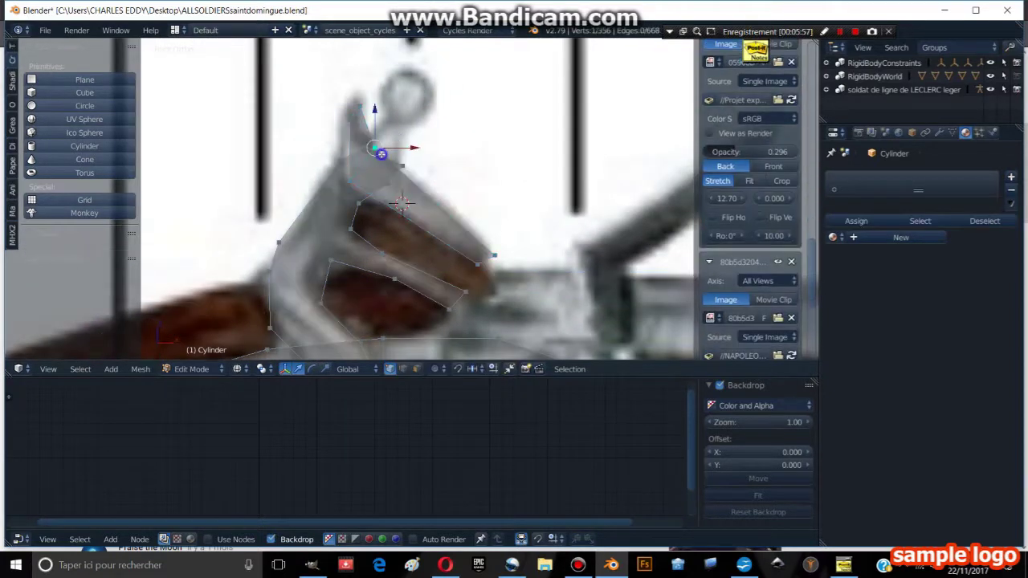
Snap the 3D cursor to the cock's top vertex and add a six-sided cylinder there.
key("shift+s")
left_click(375, 166)
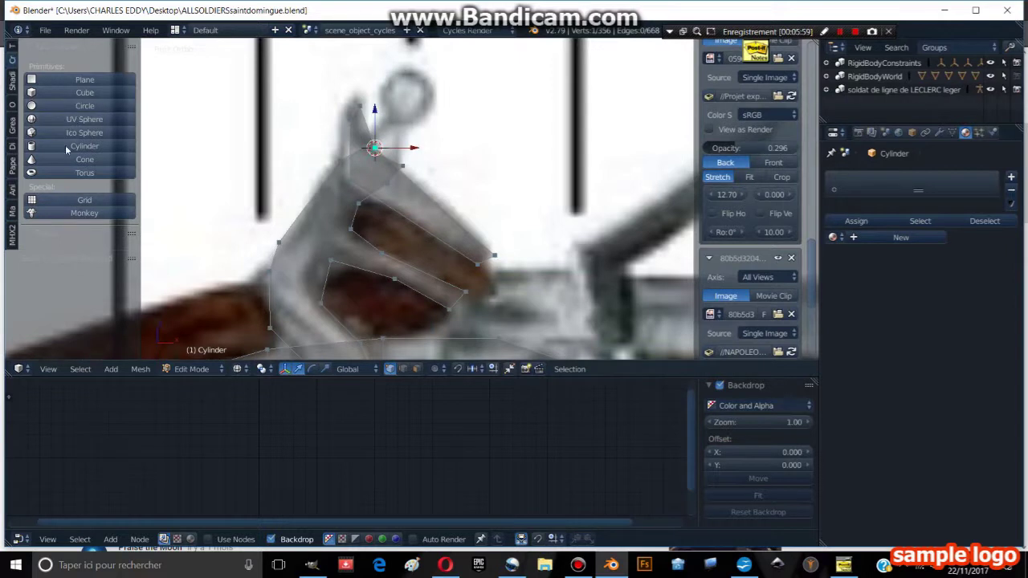
left_click(64, 145)
type("6")
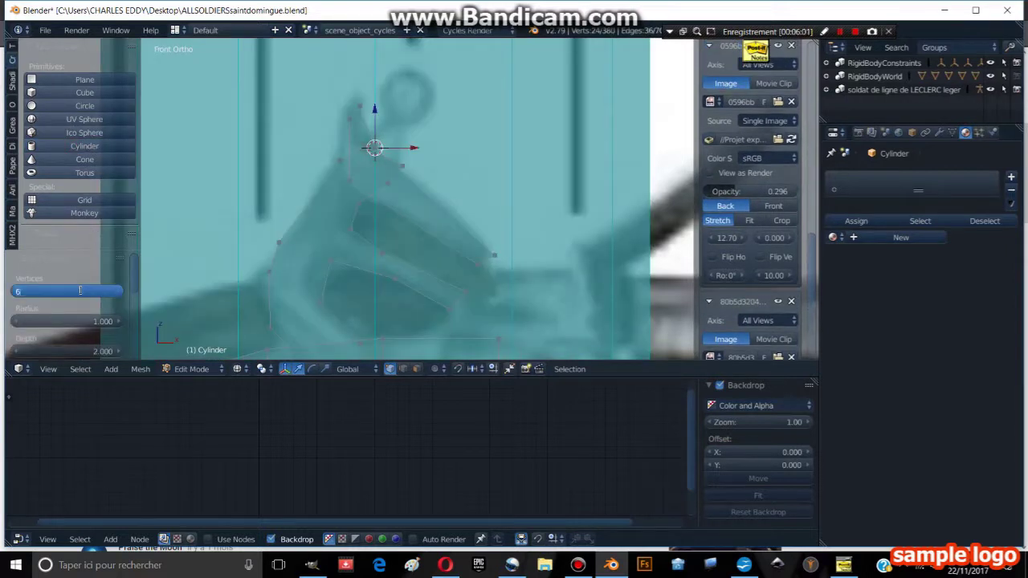
key("Return")
Shrink the new cylinder and tilt it about 40°.
key("s")
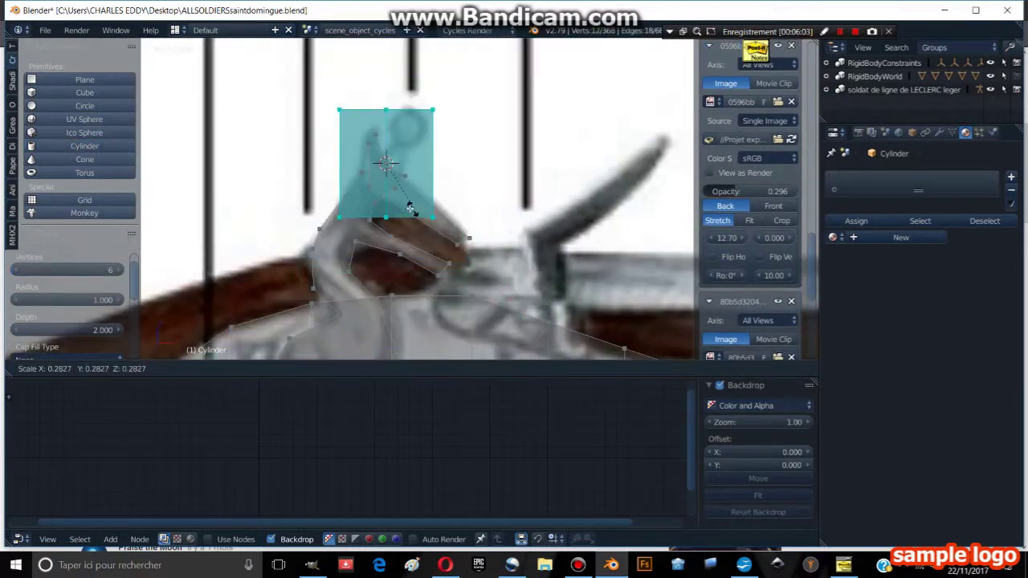
left_click(418, 165)
scroll(401, 185, "up", 5)
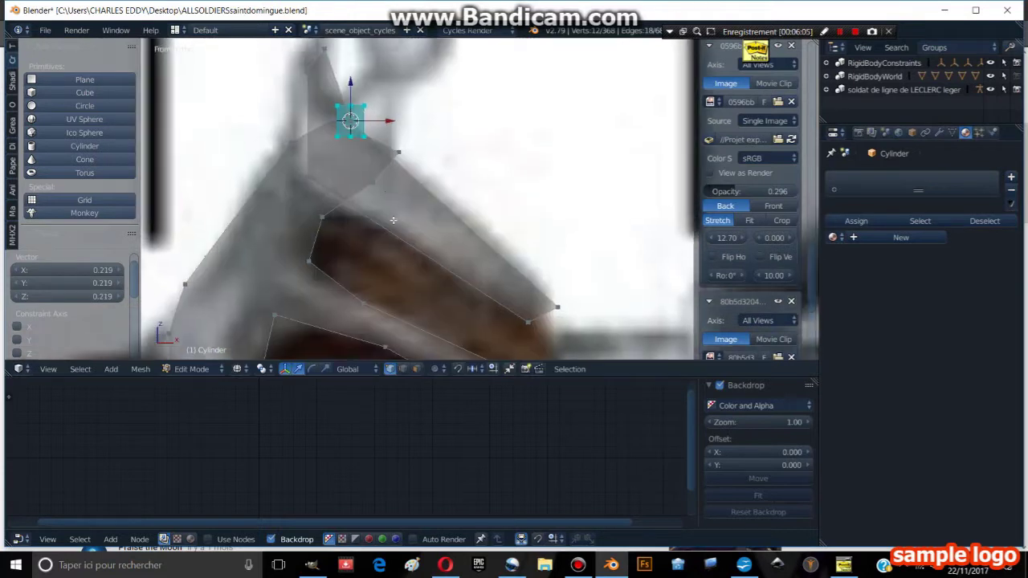
middle_click_drag(393, 219, 408, 294, "shift")
key("r")
left_click(453, 224)
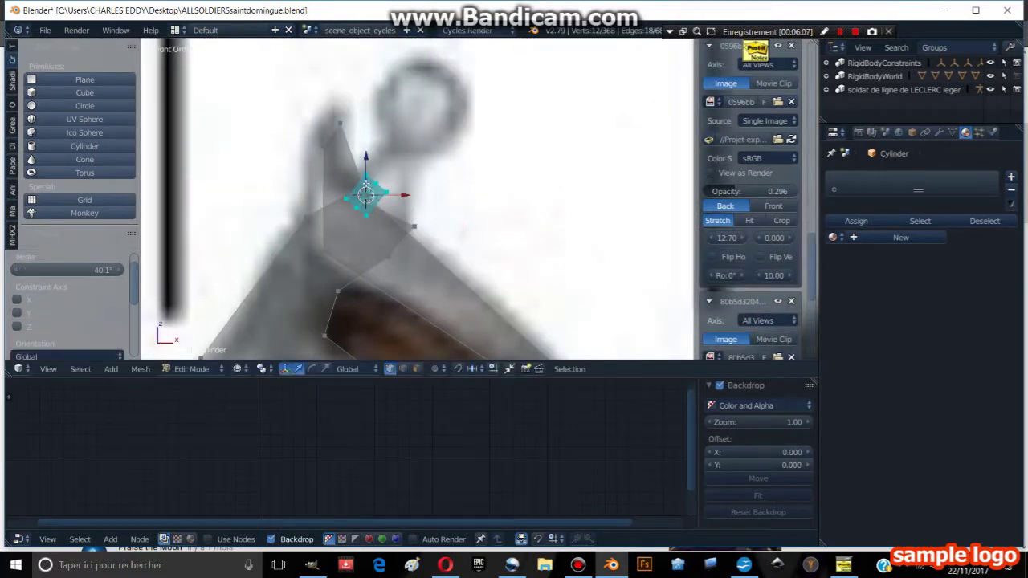
Stretch the cylinder tall along Z and widen its top vertices.
key("s")
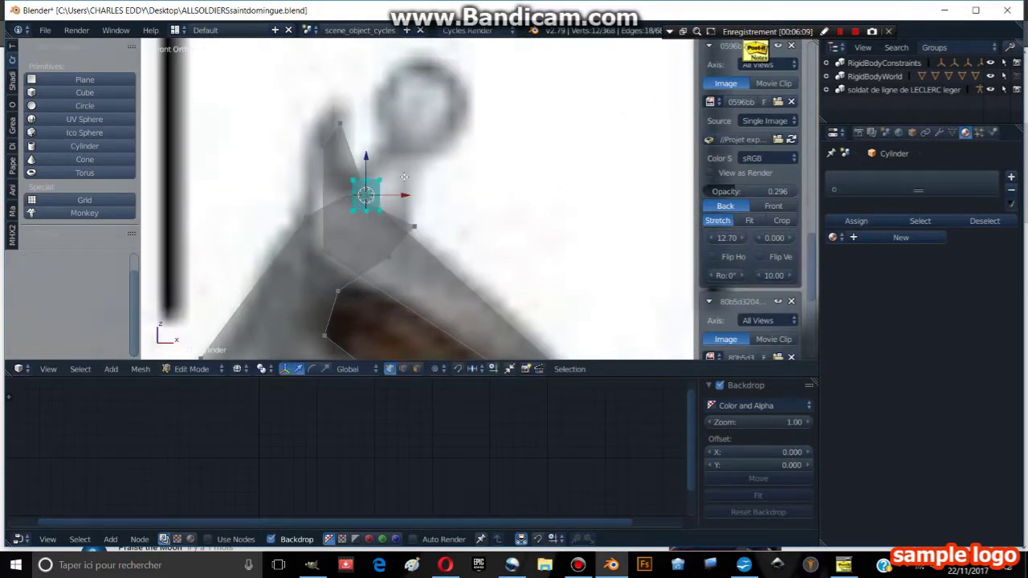
key("z")
left_click(619, 150)
key("a")
right_click(347, 73)
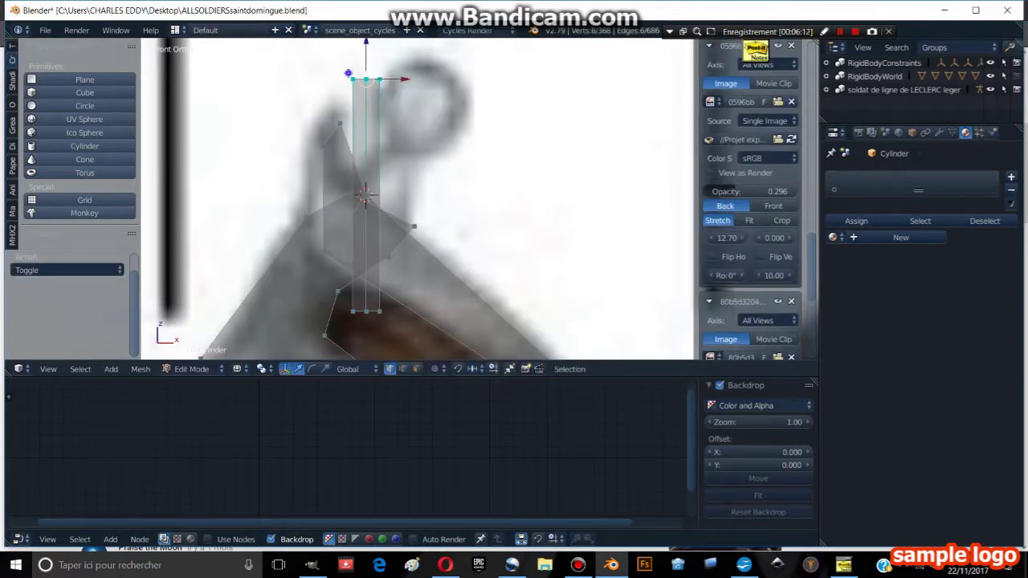
key("s")
left_click(423, 86)
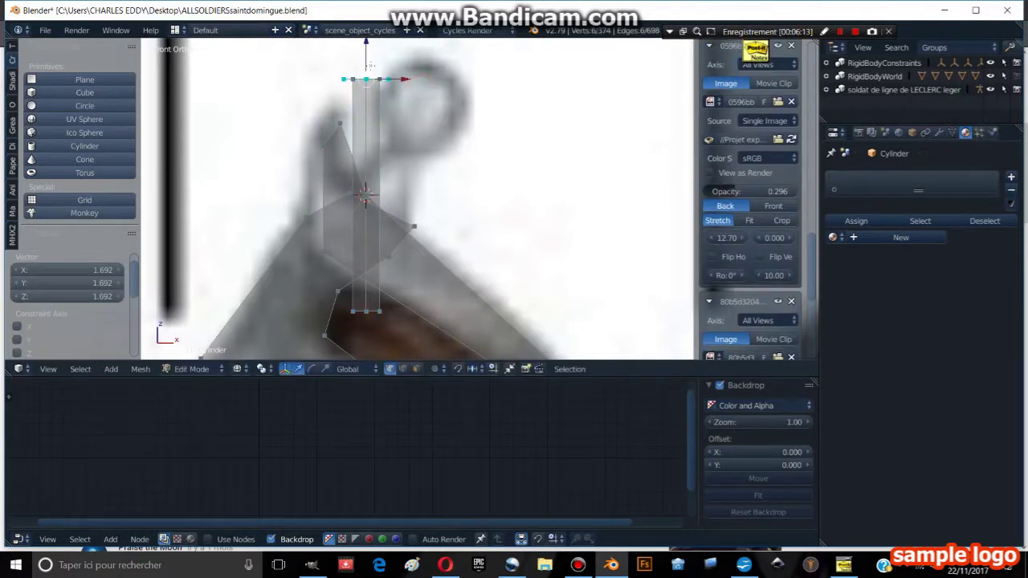
Raise the widened top vertices twice along Z to flare the neck upward.
key("g")
key("z")
left_click(367, 56)
key("g")
key("z")
left_click(367, 53)
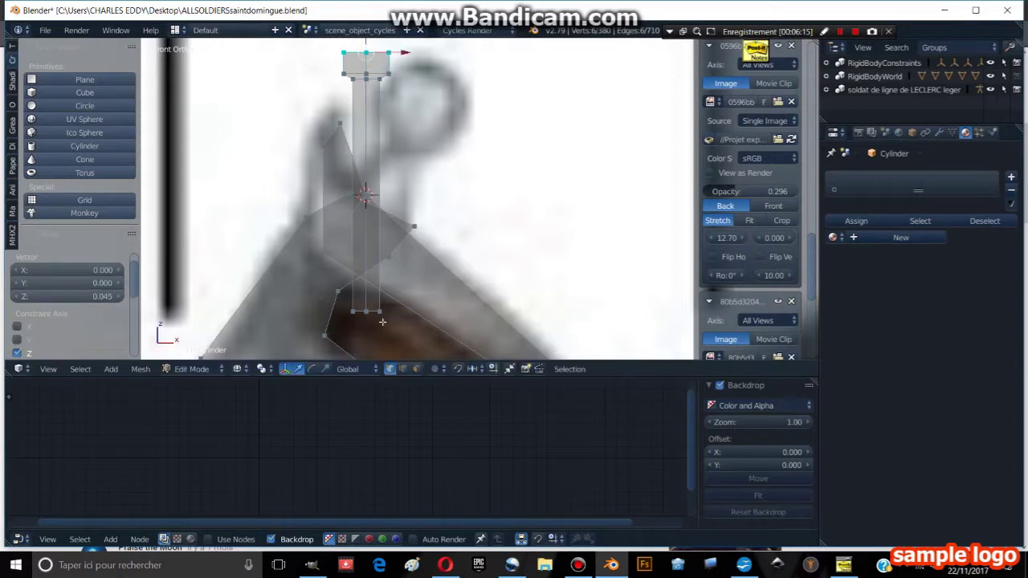
scroll(382, 321, "down", 4)
scroll(399, 242, "up", 1)
Select the whole connected cylinder and try a 37° tilt, then undo it.
key("a")
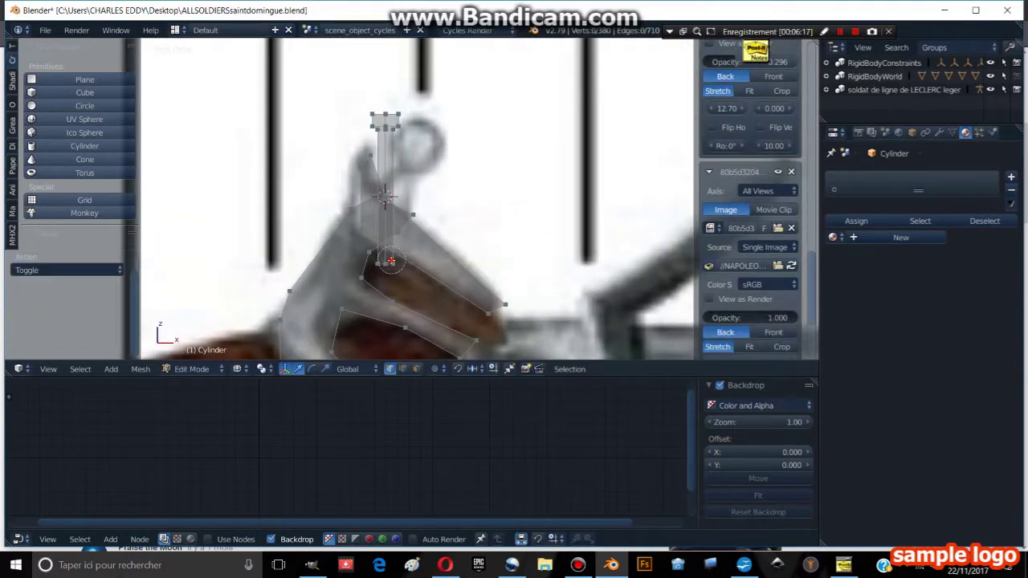
right_click(384, 255, "alt")
key("g")
left_click(389, 219)
right_click(385, 119)
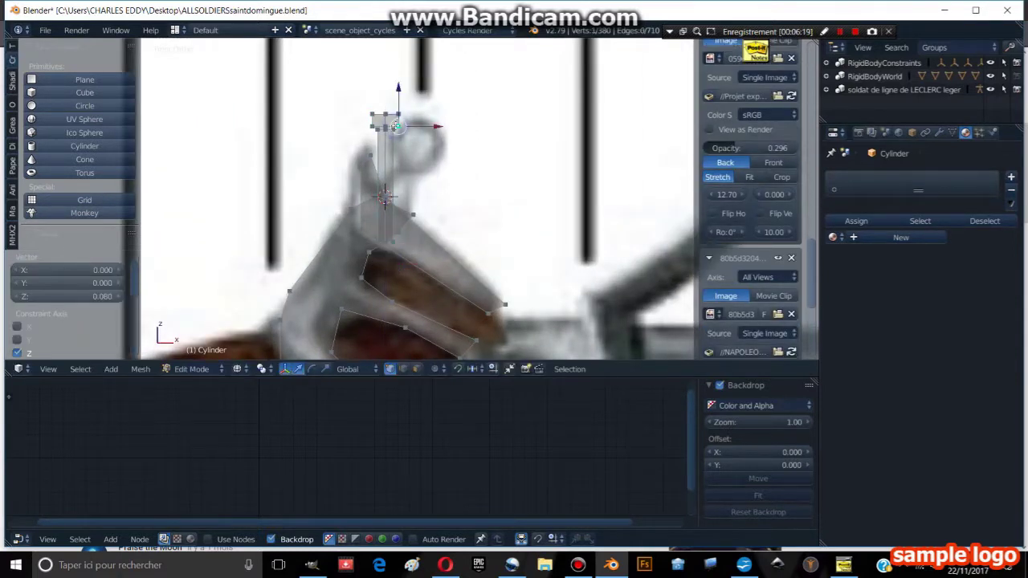
key("ctrl+l")
key("r")
left_click(487, 167)
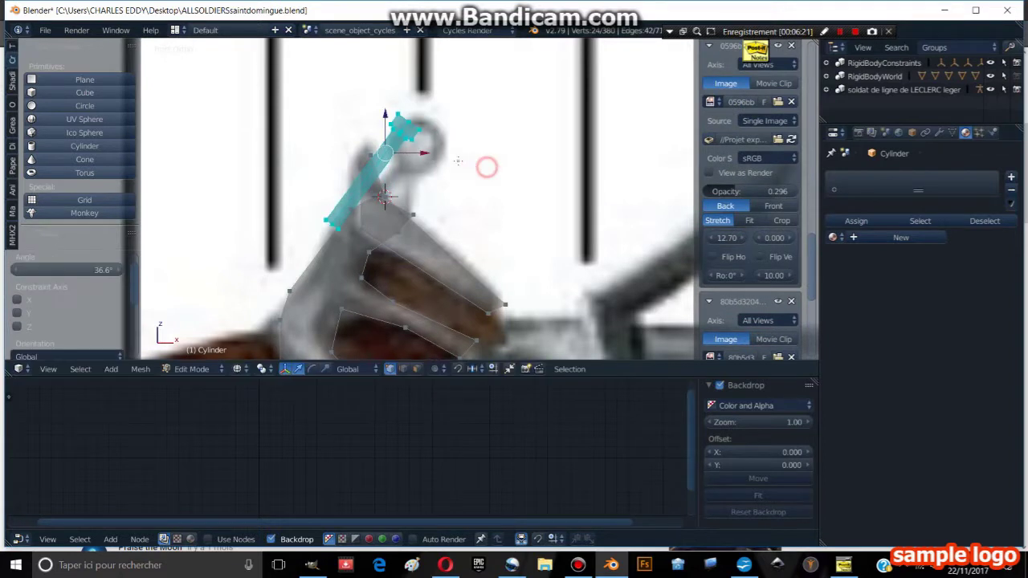
key("ctrl+z")
Brush-select the top vertices and test scaling them uniformly and along X, cancelling both.
key("a")
key("c")
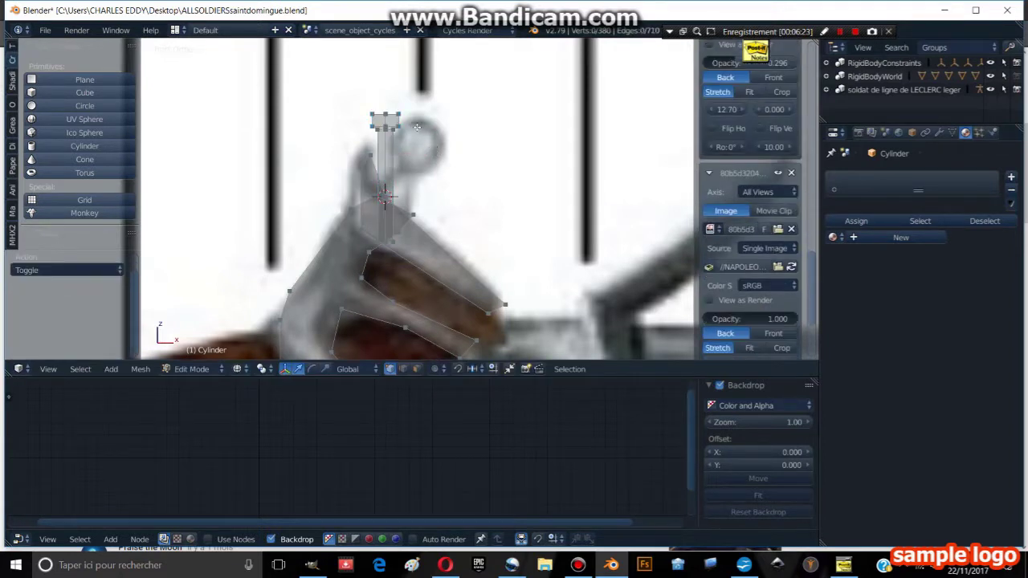
left_click(385, 117)
key("Escape")
key("s")
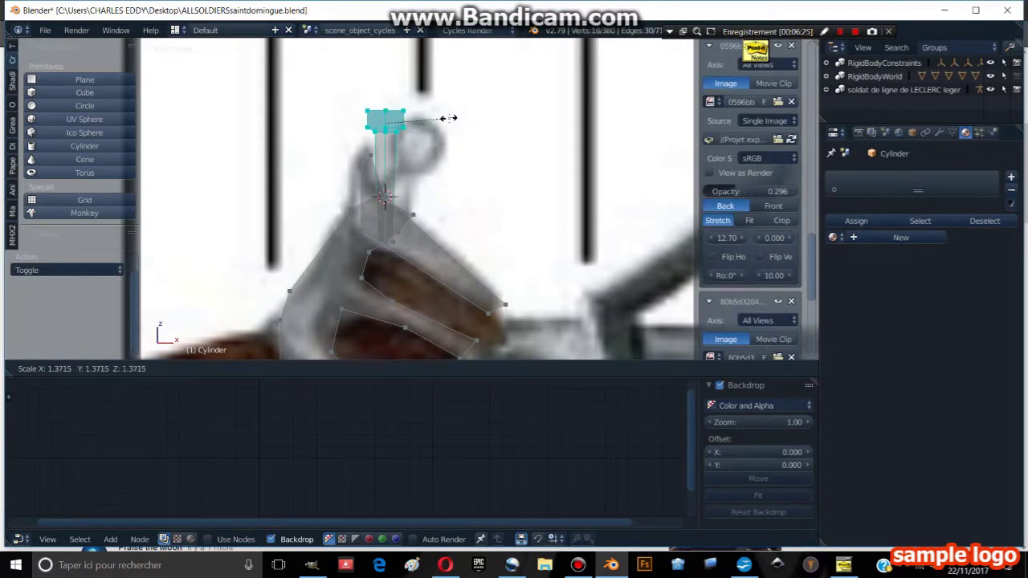
key("Escape")
key("s")
key("x")
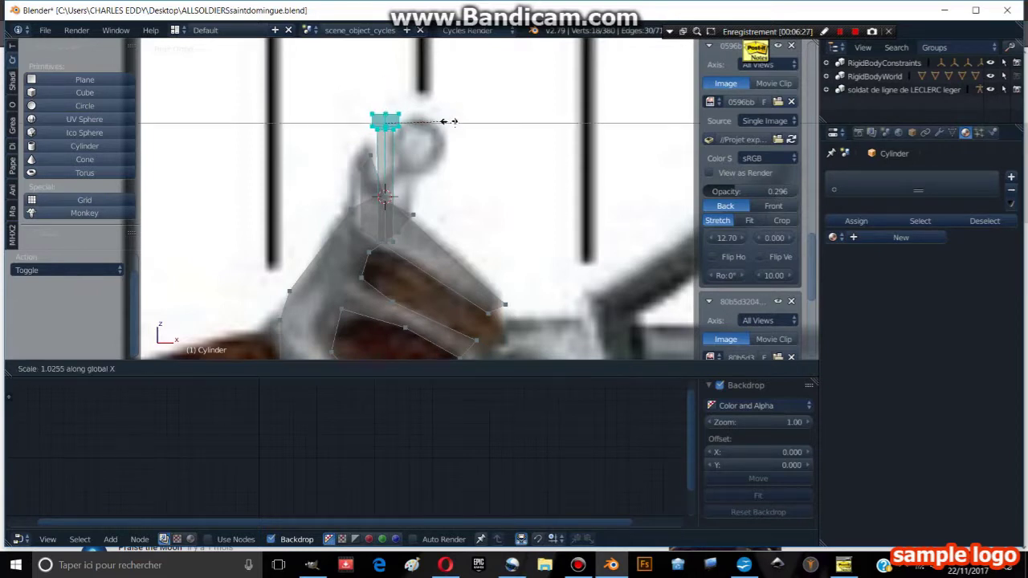
key("Escape")
Test scaling the top face along X again, cancel it, and leave Edit Mode.
scroll(399, 126, "up", 4)
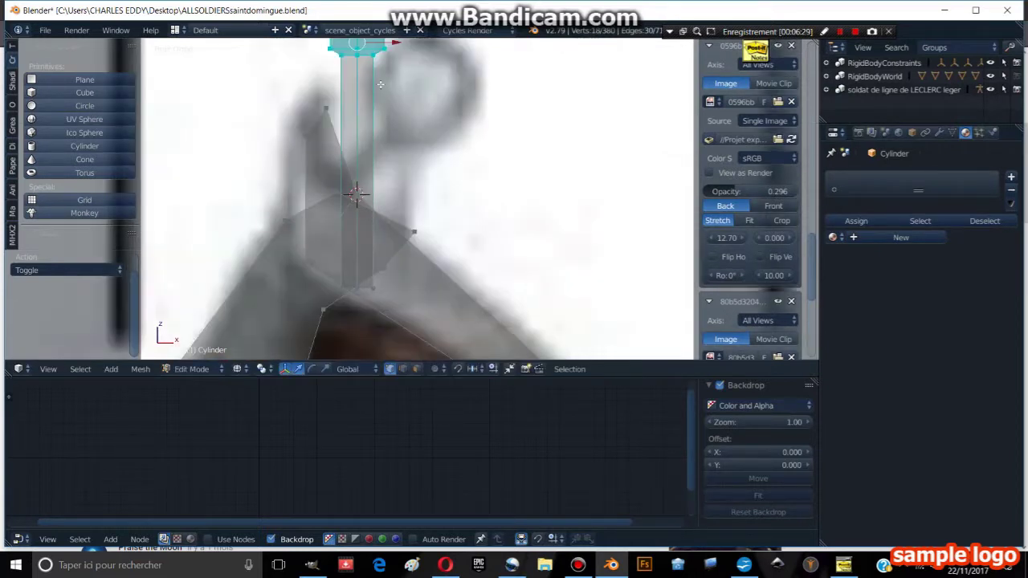
scroll(343, 76, "up", 5, "shift")
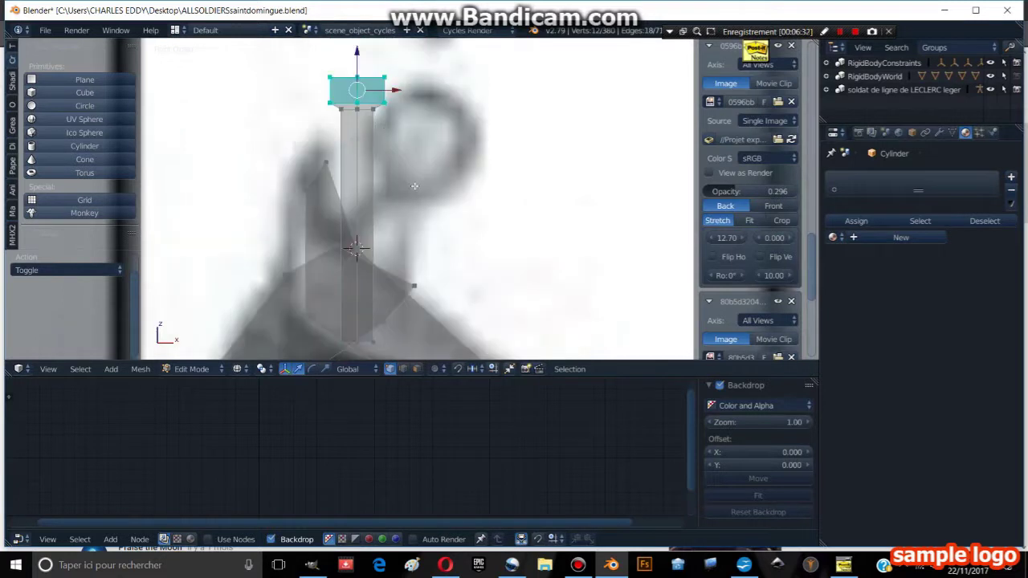
key("s")
key("x")
key("Escape")
key("s")
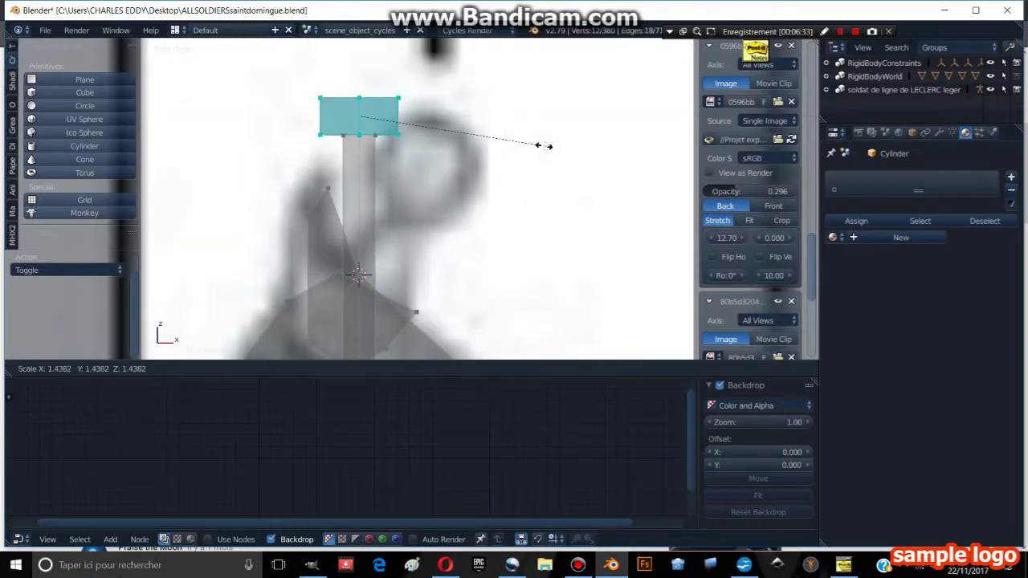
key("Escape")
key("Tab")
key("Tab")
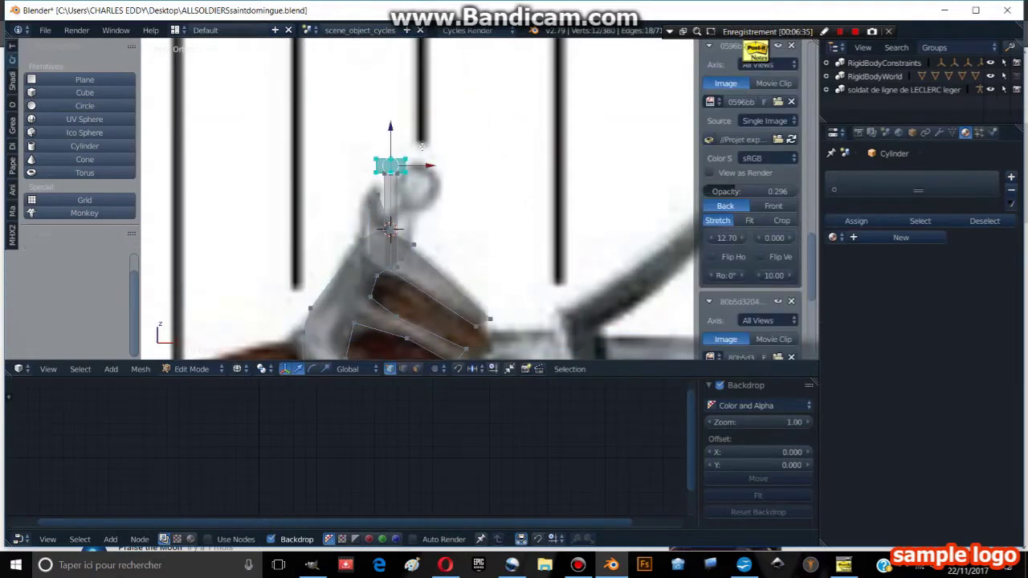
Tilt the whole cylinder about 41° and nudge it into place atop the hammer.
key("l")
key("r")
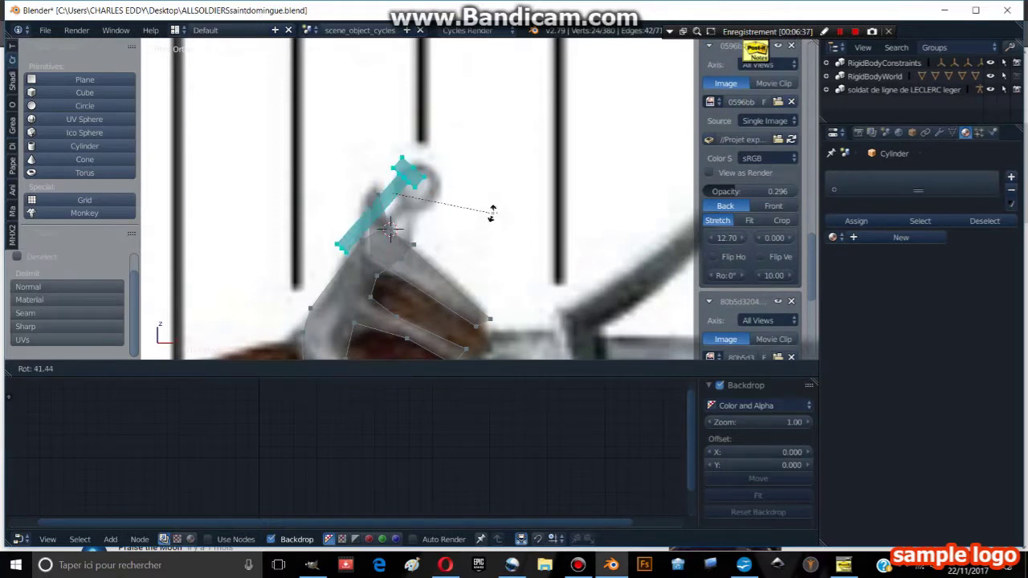
left_click(488, 211)
key("g")
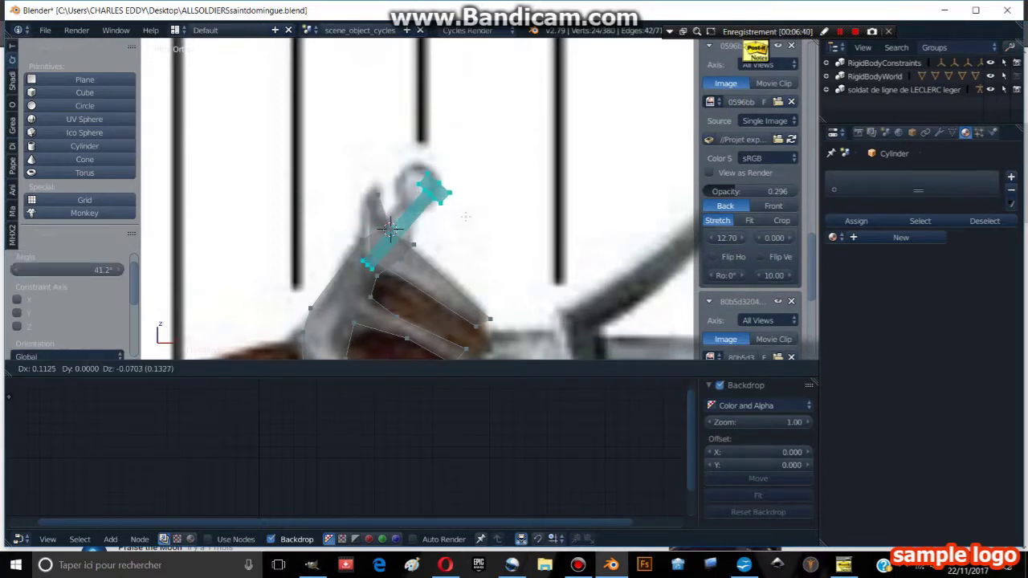
left_click(450, 207)
key("r")
left_click(470, 215)
key("g")
left_click(475, 195)
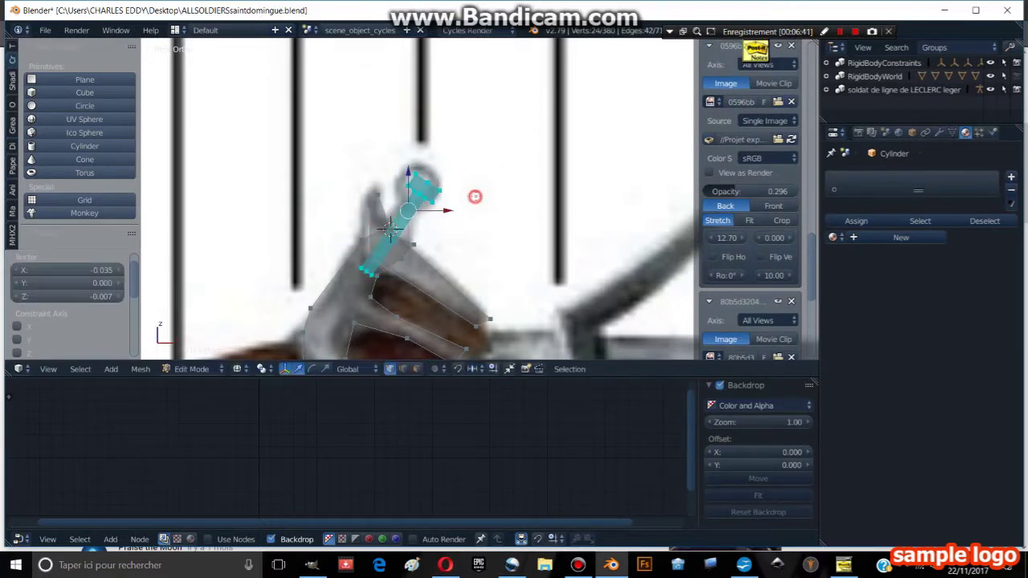
scroll(475, 195, "down", 2)
middle_click_drag(481, 201, 413, 89, "shift")
scroll(433, 178, "up", 3)
Trace new outline vertices along the lock and up the frizzen's edge, undoing the last two.
right_click(542, 282)
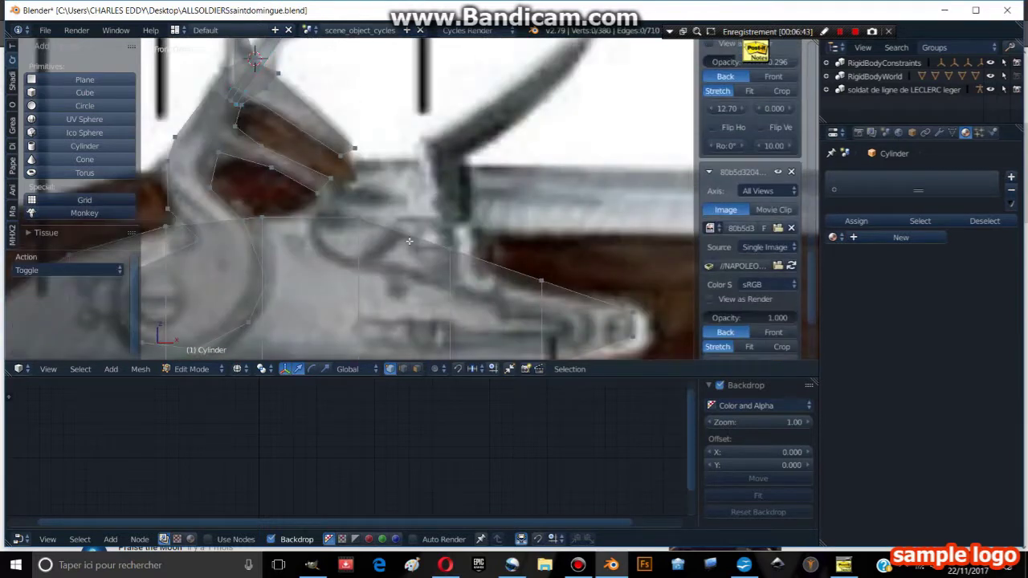
left_click(429, 287, "ctrl")
left_click(493, 282, "ctrl")
left_click(480, 219, "ctrl")
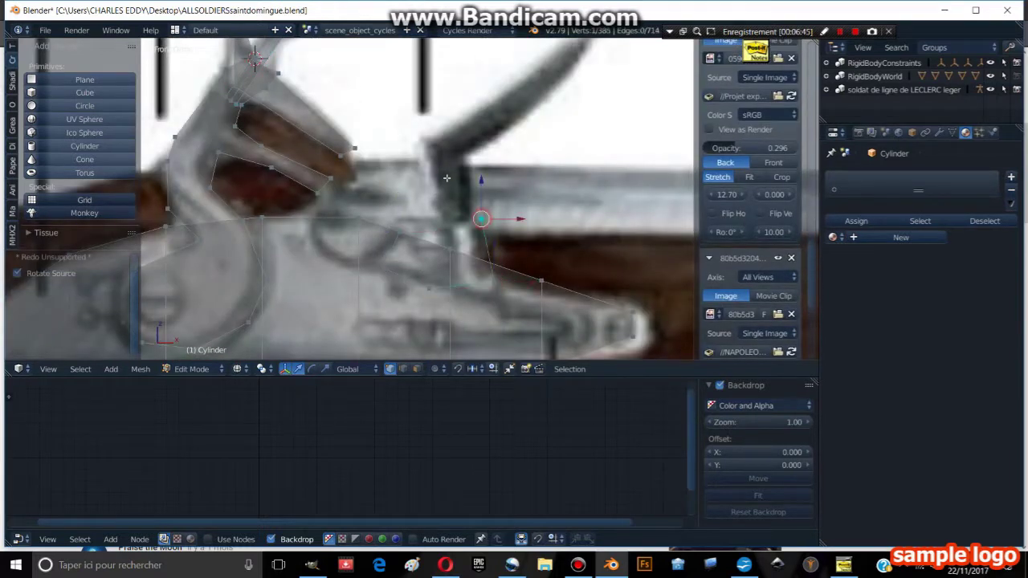
left_click(446, 172, "ctrl")
middle_click_drag(498, 133, 468, 181, "shift")
left_click(487, 165, "ctrl")
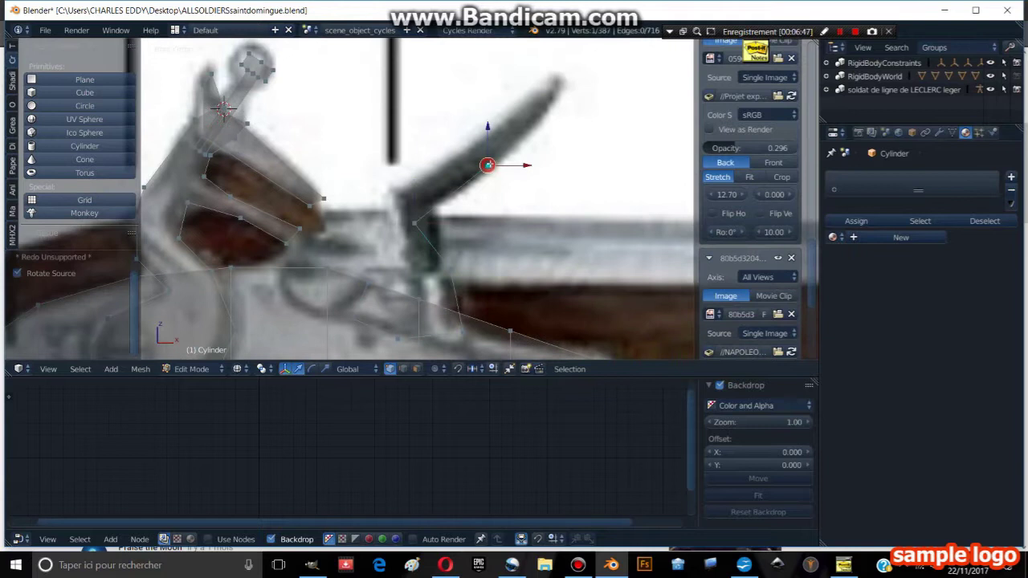
left_click(576, 117, "ctrl")
key("ctrl+z")
key("ctrl+z")
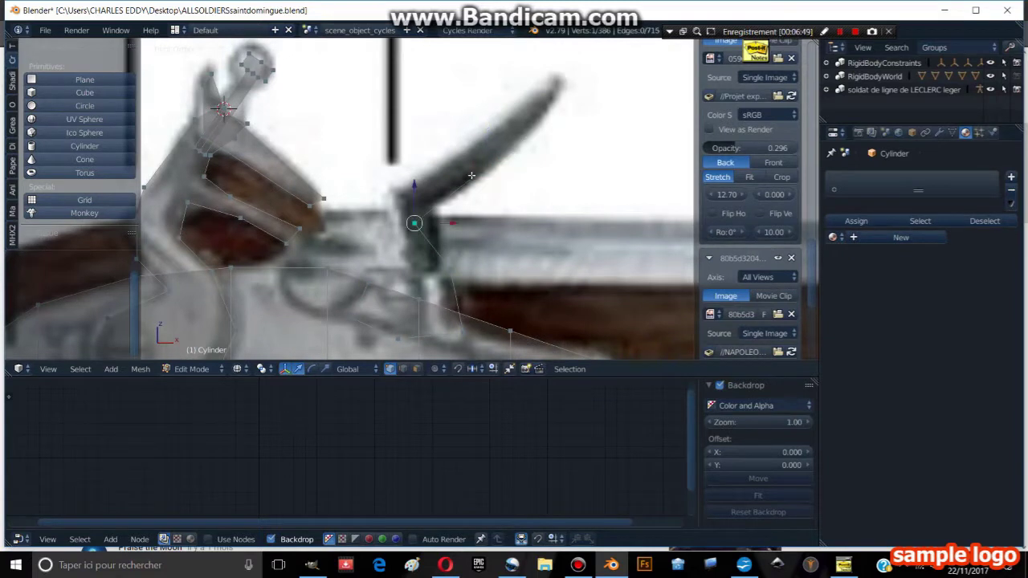
Extend the outline with three more vertices and delete a stray vertex.
left_click(367, 206, "ctrl")
left_click(378, 258, "ctrl")
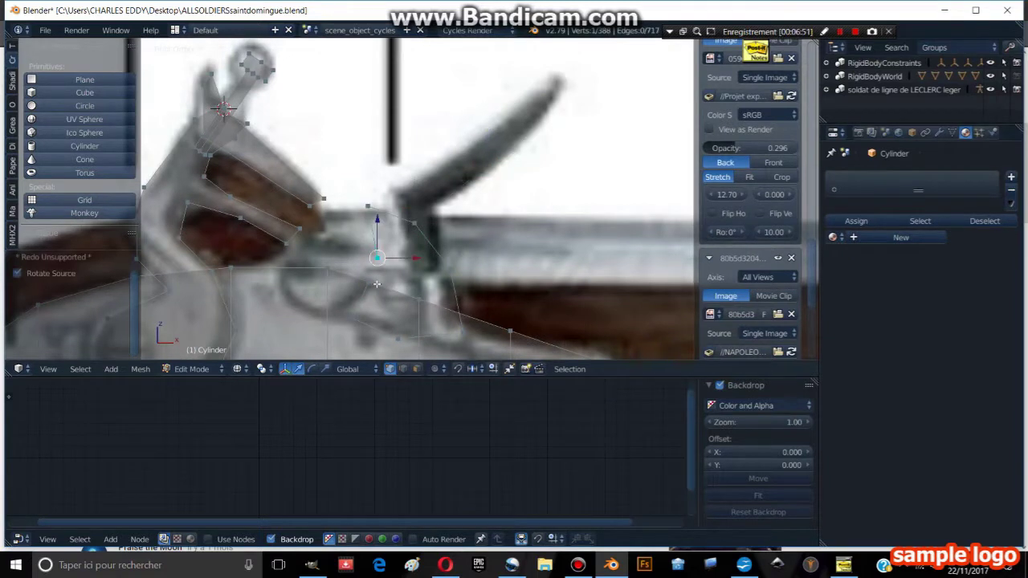
left_click(344, 294, "ctrl")
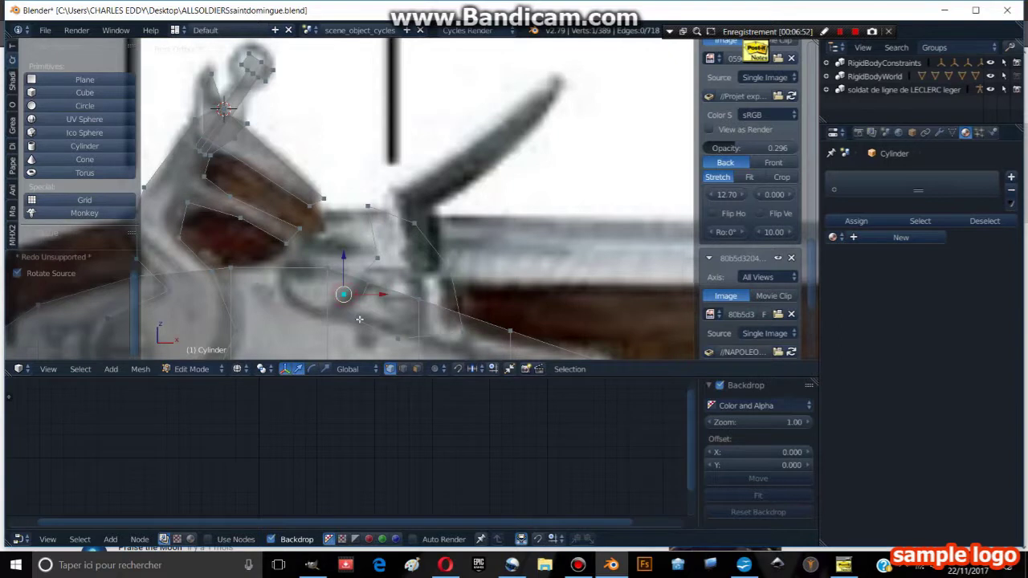
key("x")
left_click(375, 281)
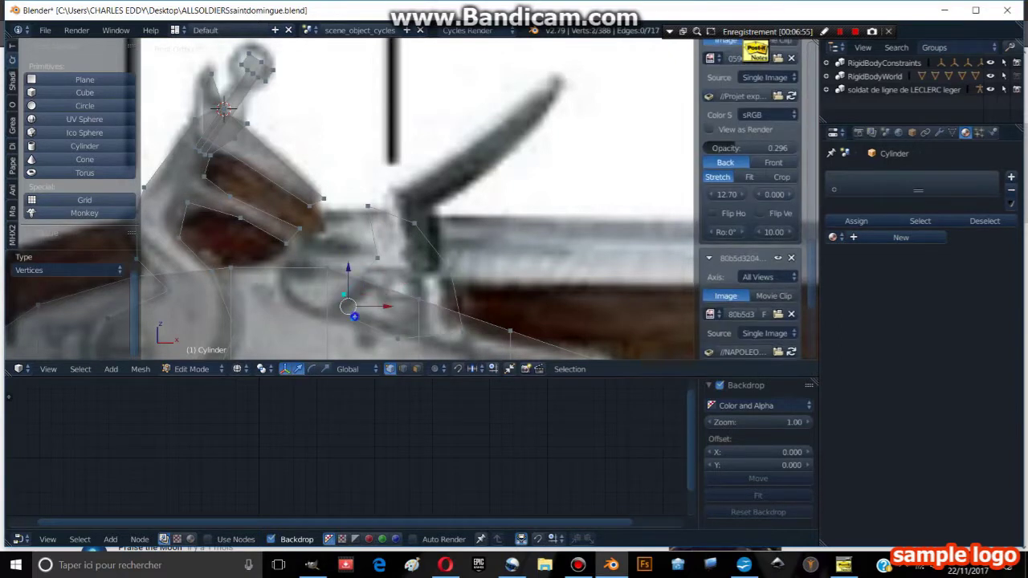
key("l")
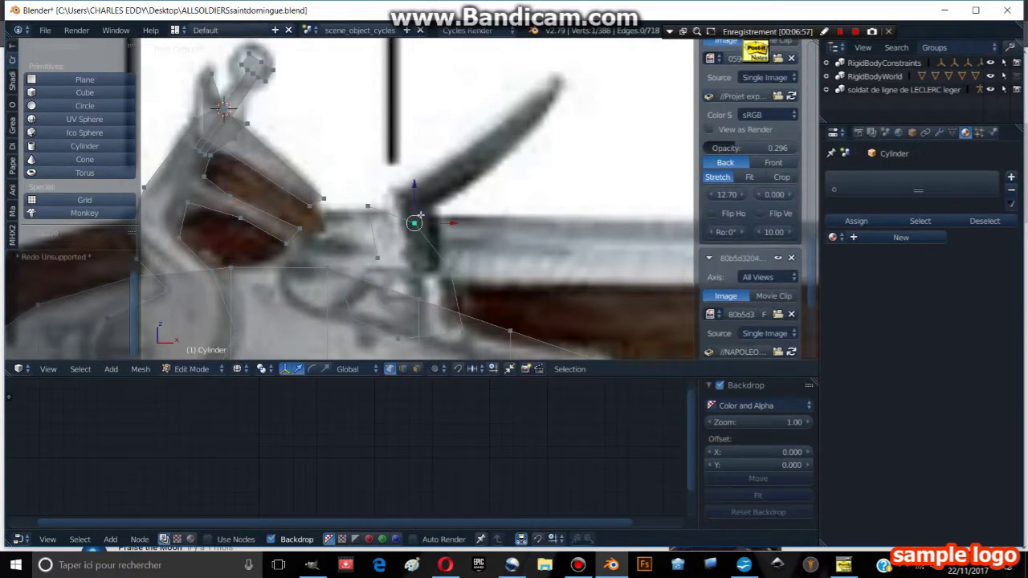
Extend new edges from the outline up the frizzen to its tip.
right_click(413, 220)
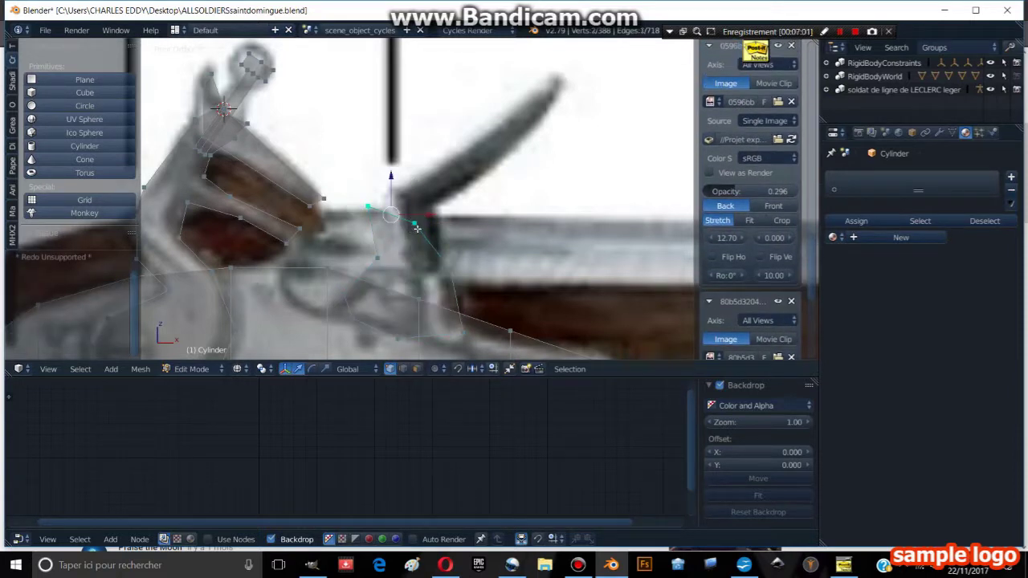
right_click(481, 148, "ctrl")
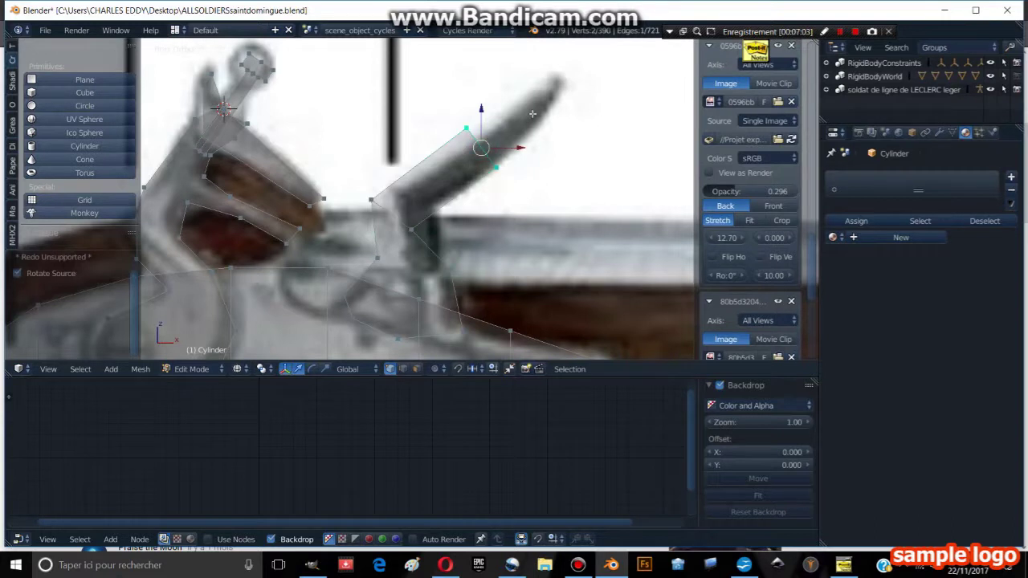
right_click(573, 90, "ctrl")
right_click(466, 126)
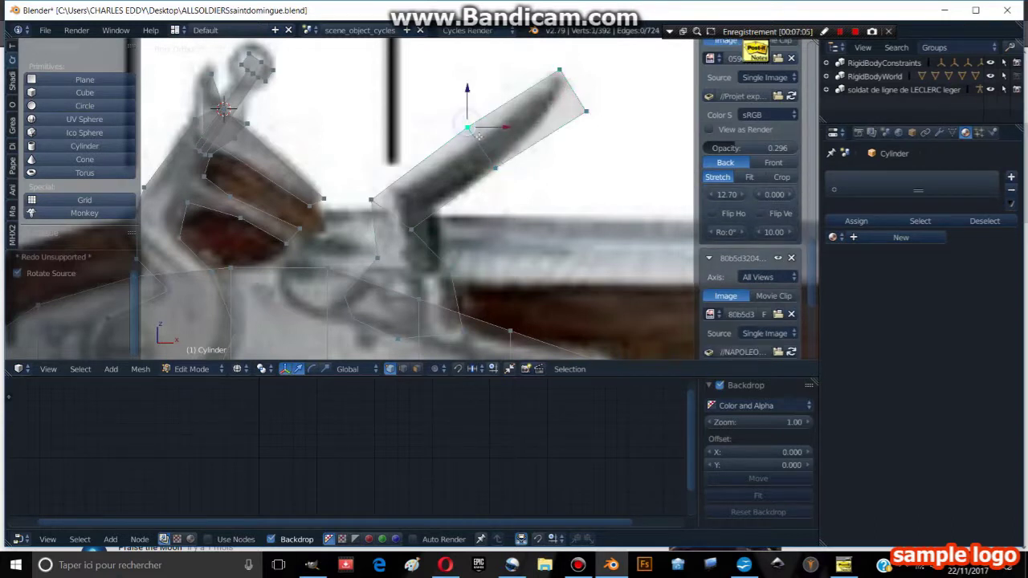
Select the frizzen's outer corner vertex and shift it left along X.
key("a")
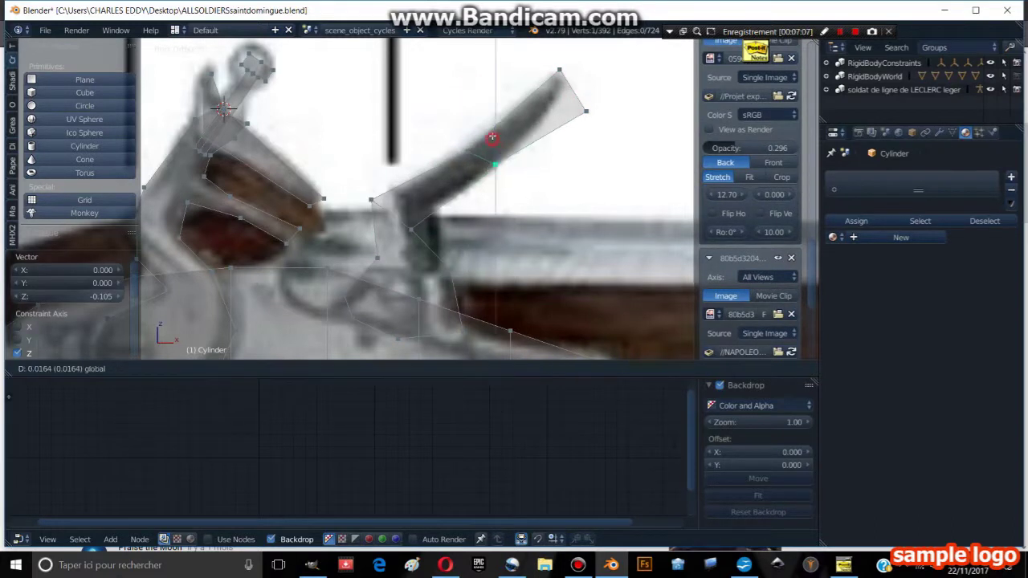
right_click(583, 109)
left_click(608, 113)
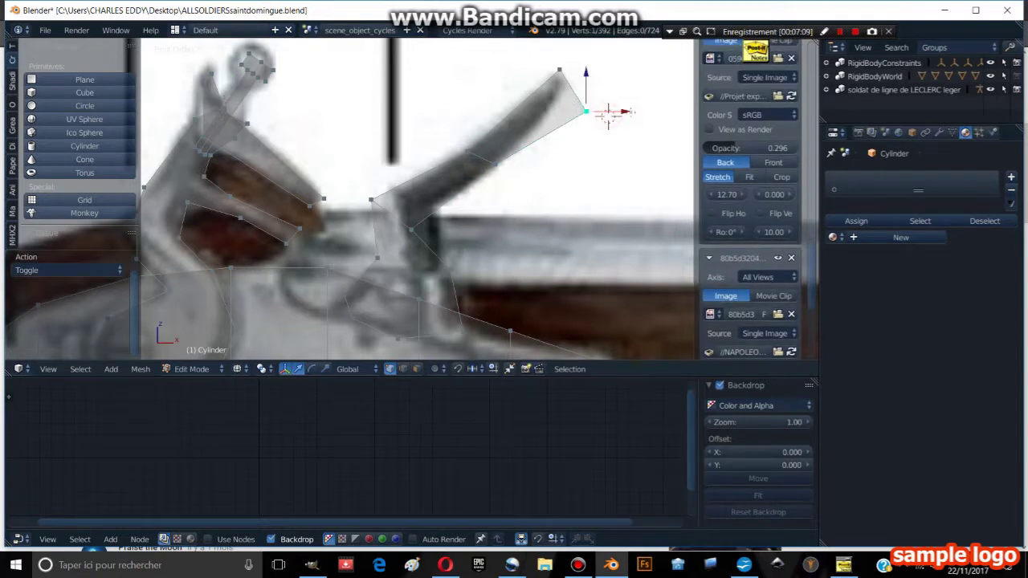
key("g")
key("x")
left_click(590, 107)
middle_click_drag(590, 106, 622, 86, "shift")
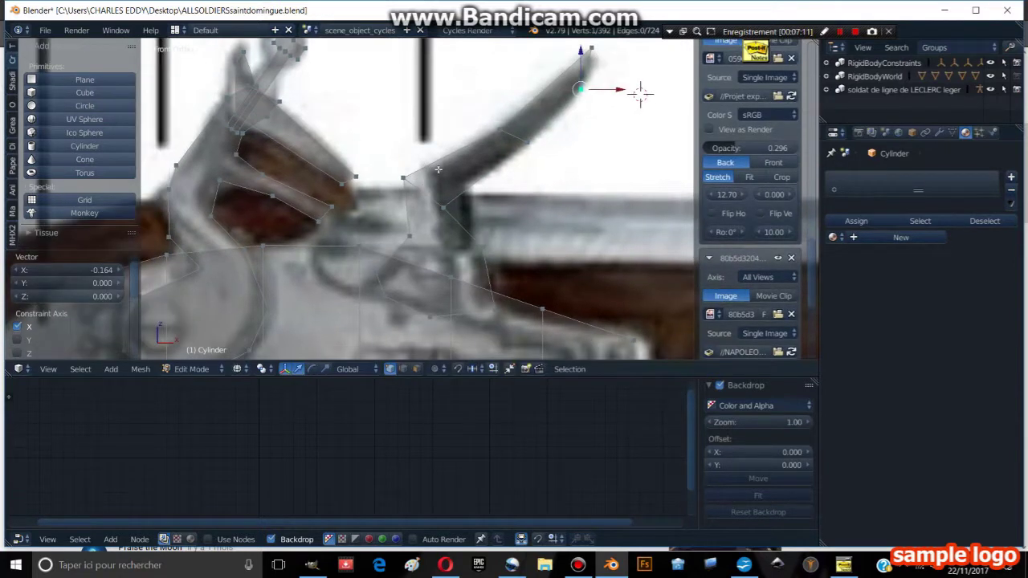
Raise two cock-outline vertices 0.103 along Z, then deselect all.
right_click(406, 177)
key("g")
key("z")
left_click(448, 173)
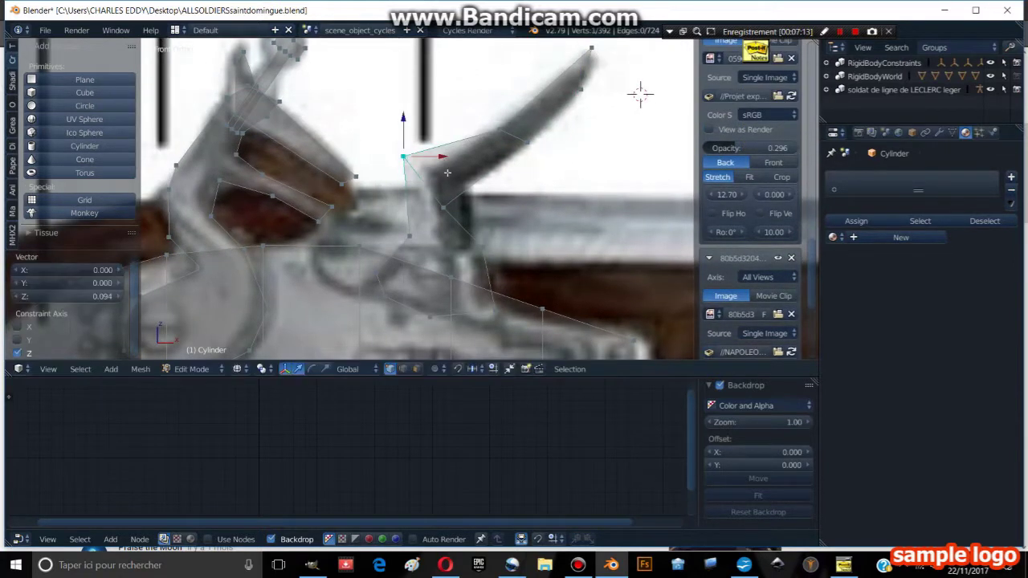
right_click(444, 207)
key("g")
key("z")
left_click(444, 162)
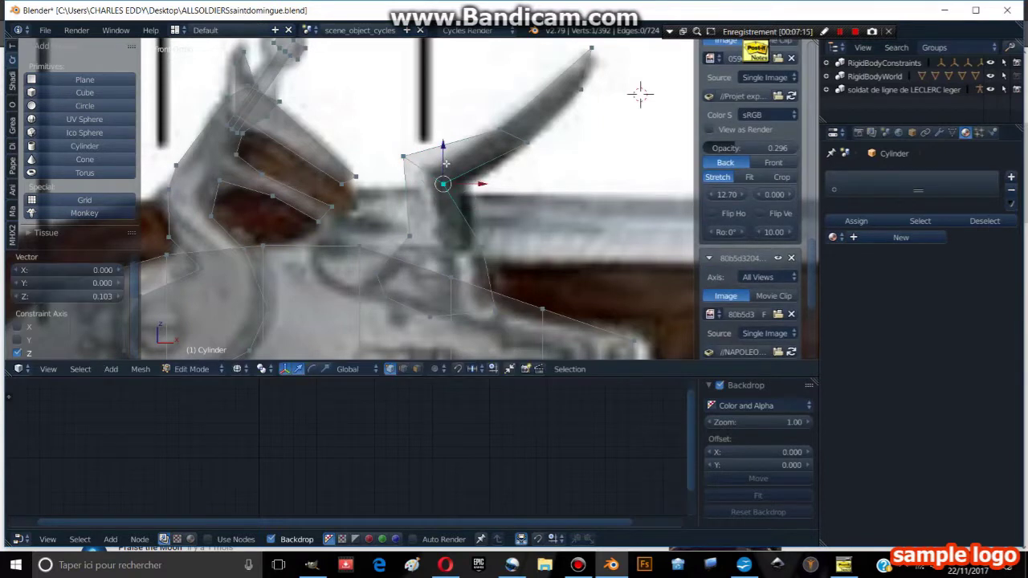
key("a")
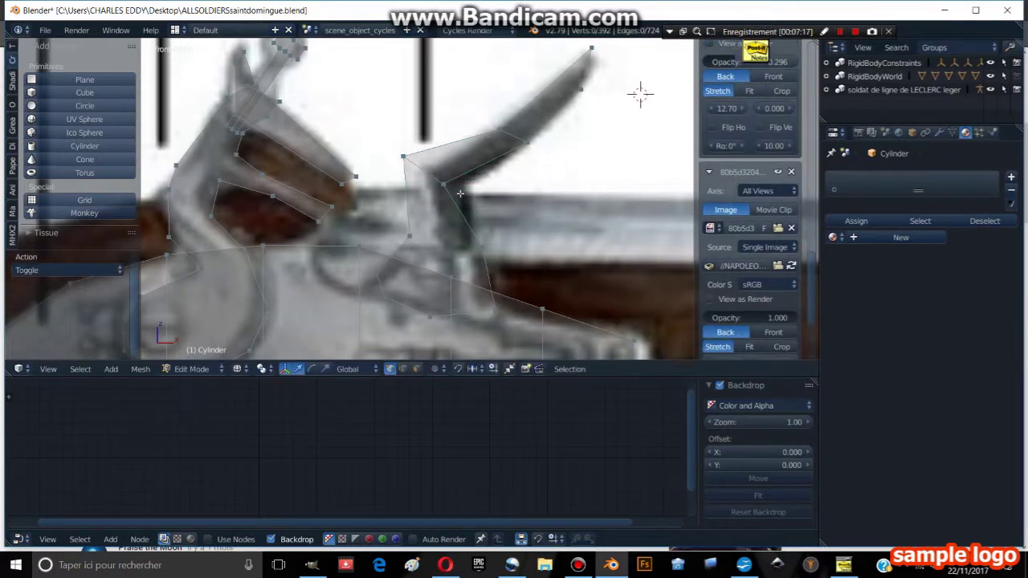
scroll(461, 194, "down", 2)
mouse_move(462, 241)
middle_mouse_down()
mouse_move(465, 210)
mouse_move(490, 180)
mouse_move(483, 189)
middle_mouse_up()
Select the connected cock outline and extrude it to give it thickness.
key("l")
right_click(454, 177)
key("l")
key("e")
left_click(504, 180)
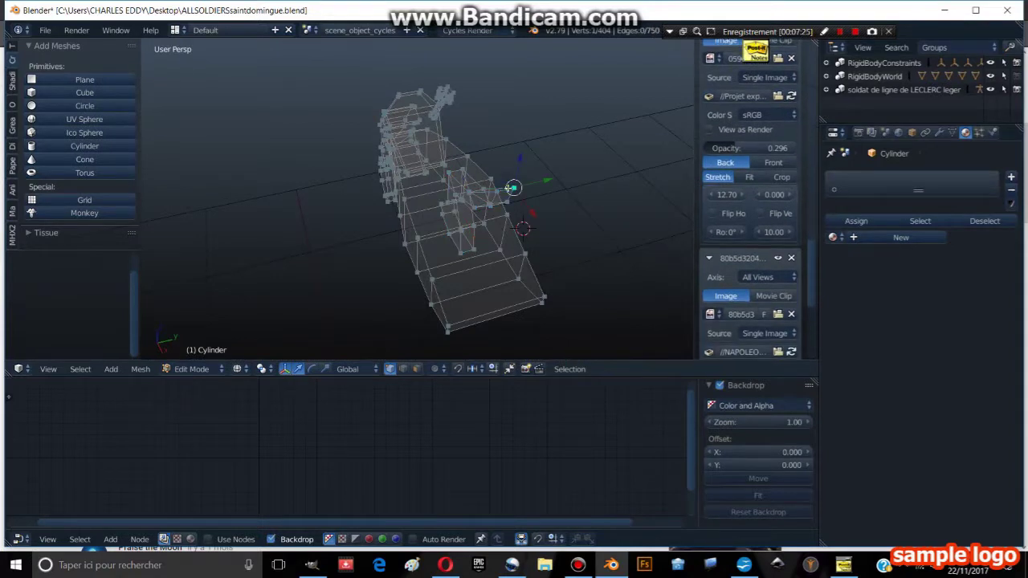
Shift the extruded piece sideways along the Y axis.
key("l")
key("g")
key("y")
mouse_move(504, 198)
middle_mouse_down()
mouse_move(448, 200)
mouse_move(466, 201)
mouse_move(354, 180)
middle_mouse_up()
left_click(474, 199)
key("z")
key("g")
left_click(445, 198)
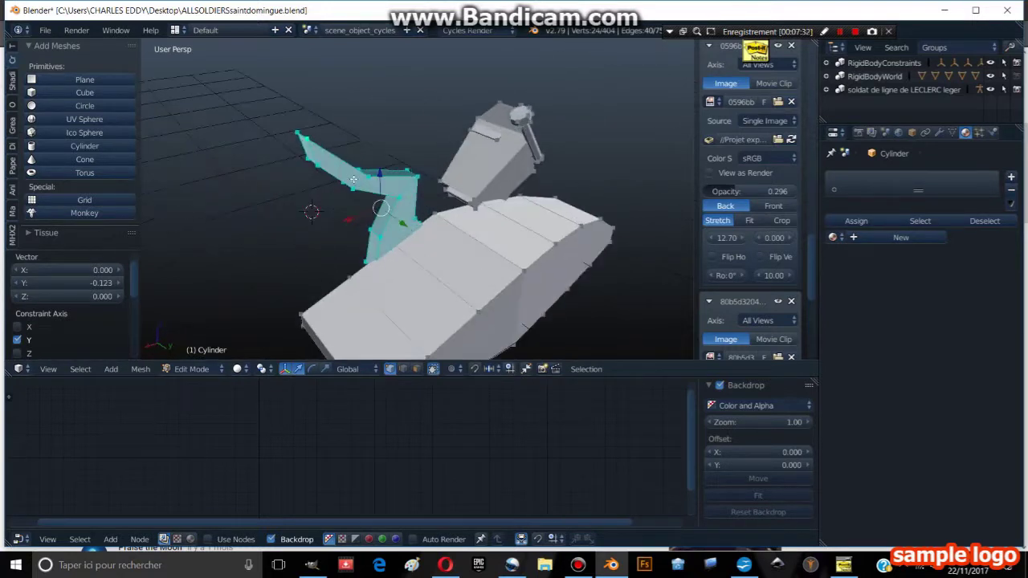
In face select mode, move one face to reshape the piece.
left_click(417, 369)
right_click(385, 191)
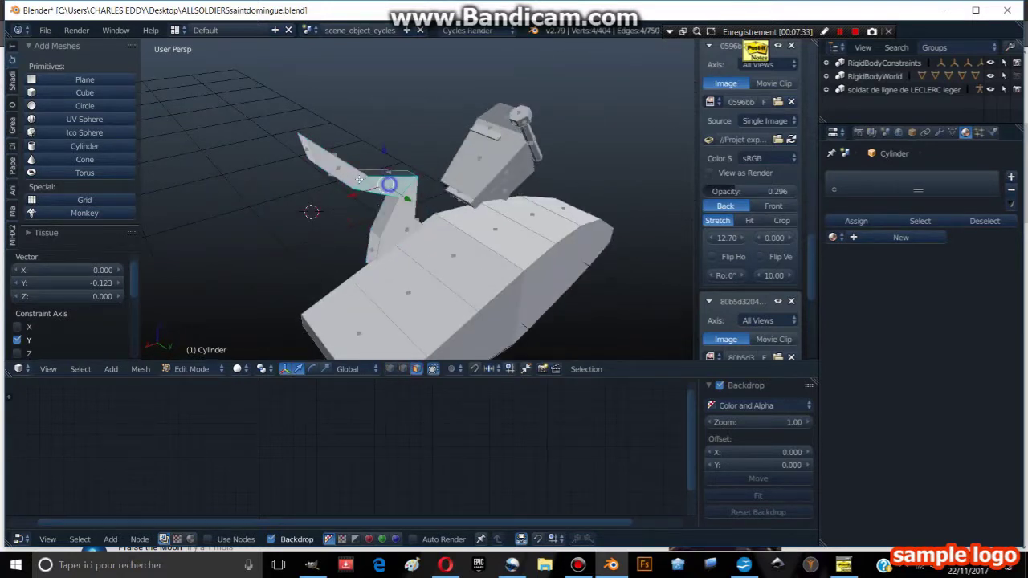
right_click_drag(366, 183, 417, 218)
left_click(417, 217)
Check the new piece on the whole musket in Object Mode, unhiding all parts with Alt+H.
key("Tab")
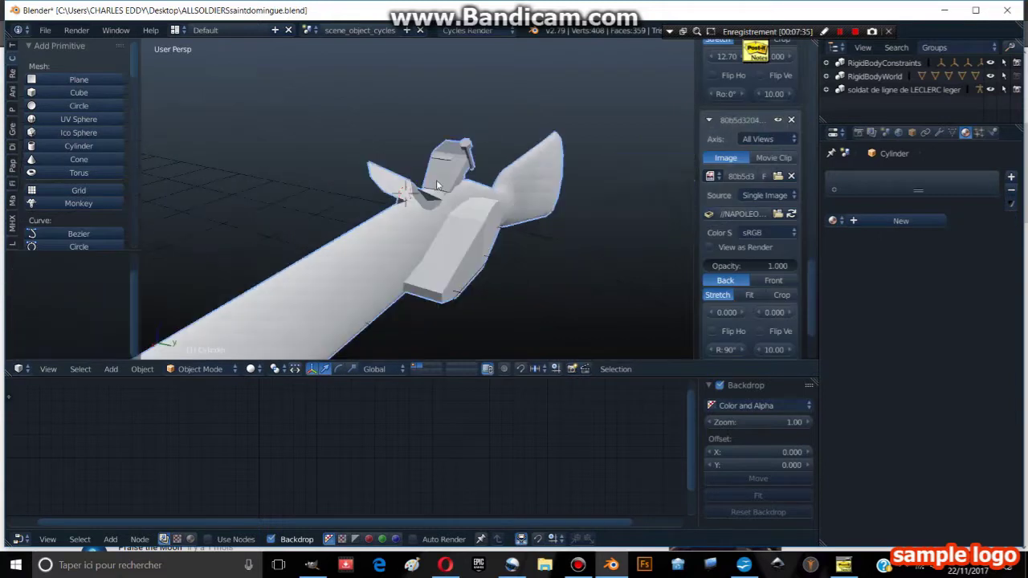
mouse_move(436, 180)
middle_mouse_down()
mouse_move(403, 167)
mouse_move(404, 227)
middle_mouse_up()
key("z")
key("Tab")
key("Tab")
key("Tab")
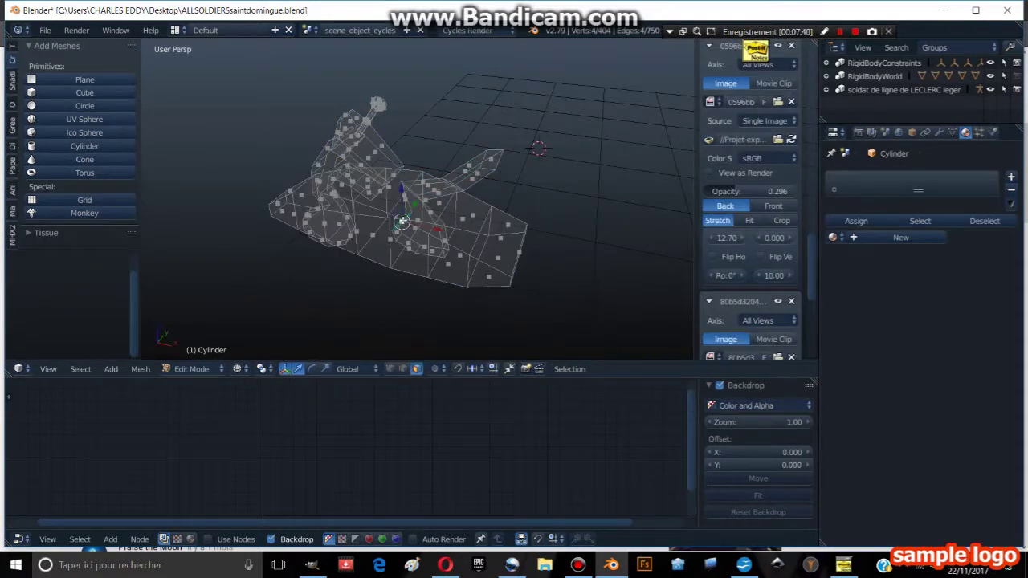
key("l")
key("l")
key("l")
key("l")
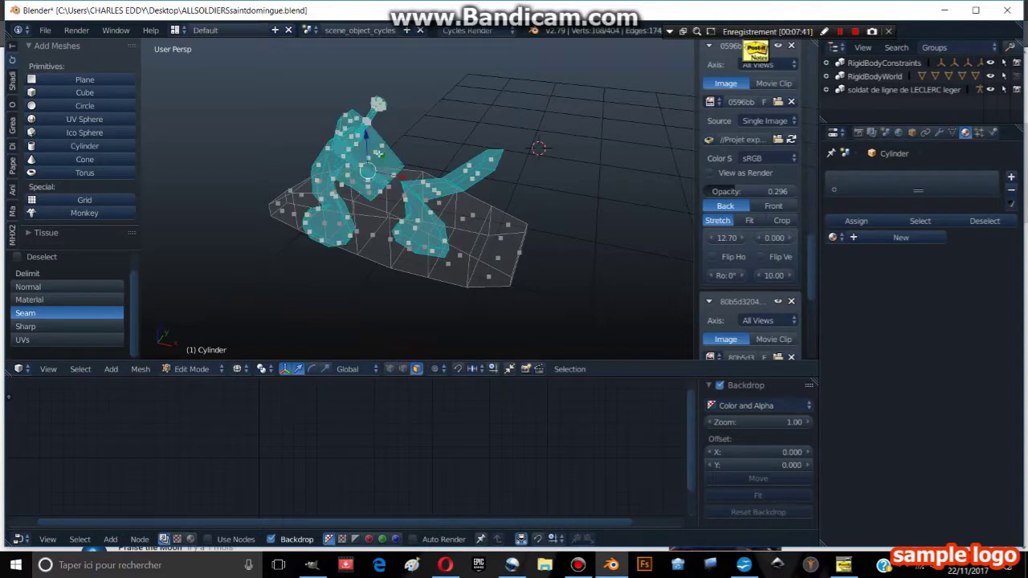
key("l")
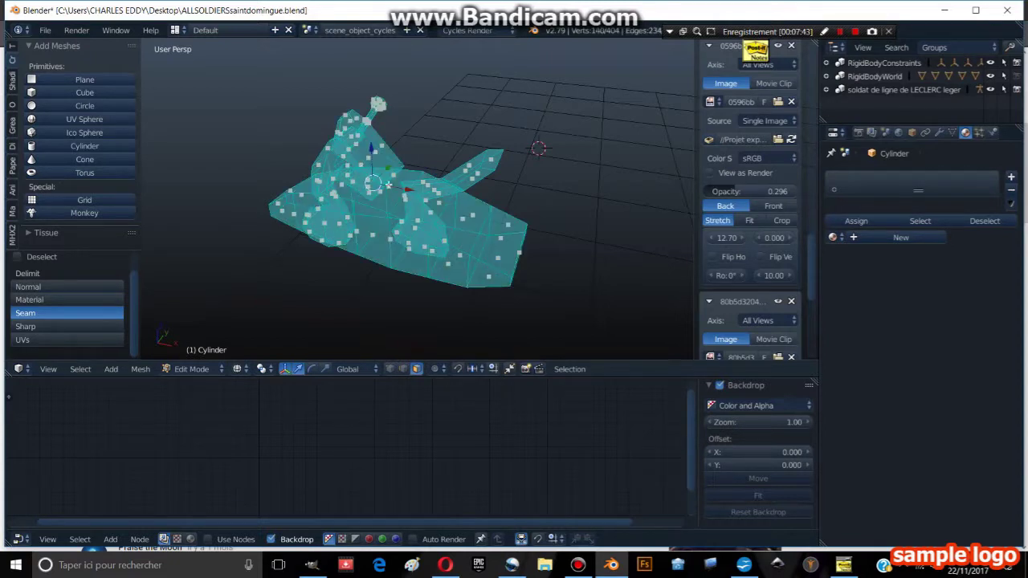
key("Tab")
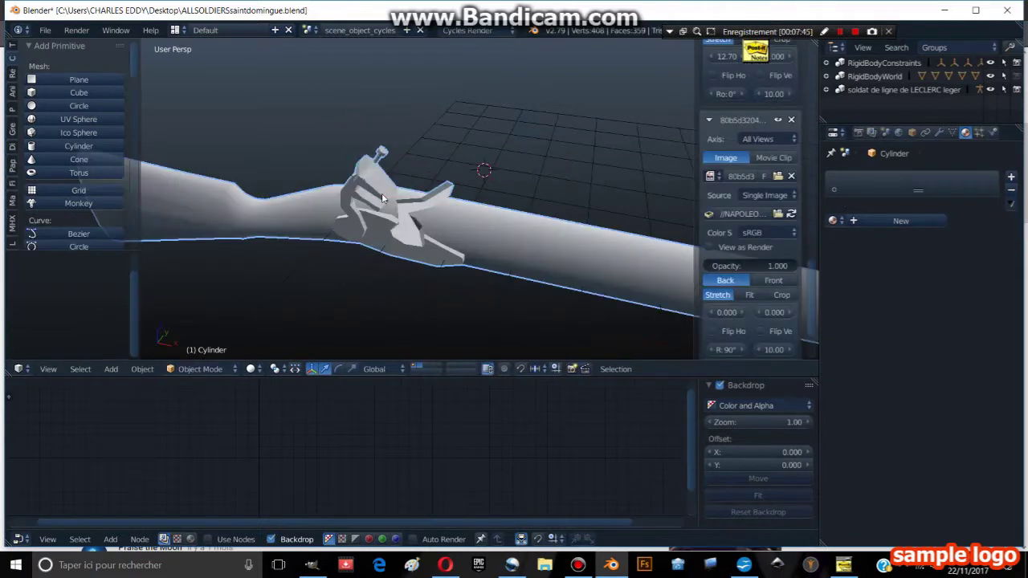
key("Tab")
key("Tab")
key("Tab")
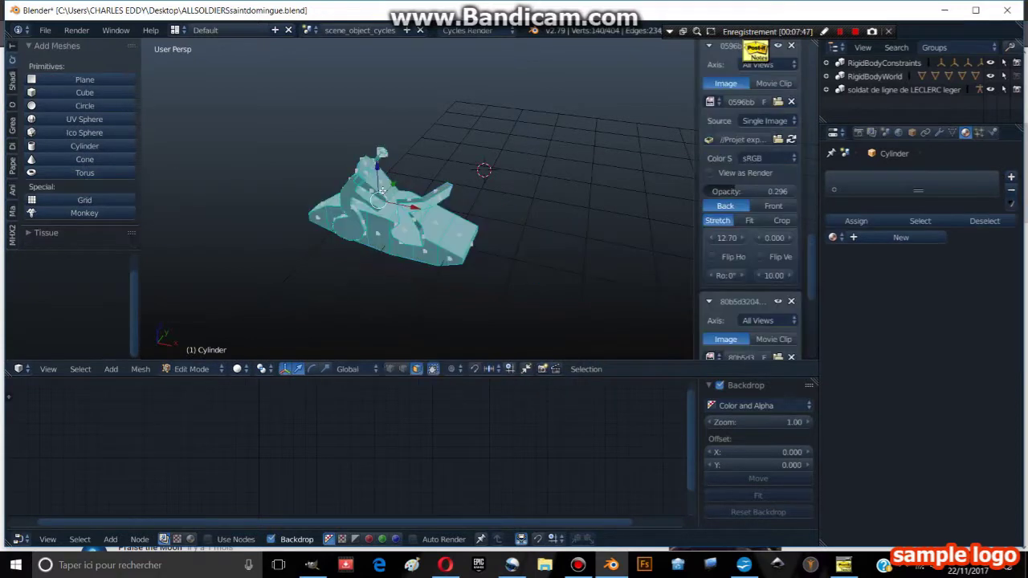
key("alt+h")
key("Tab")
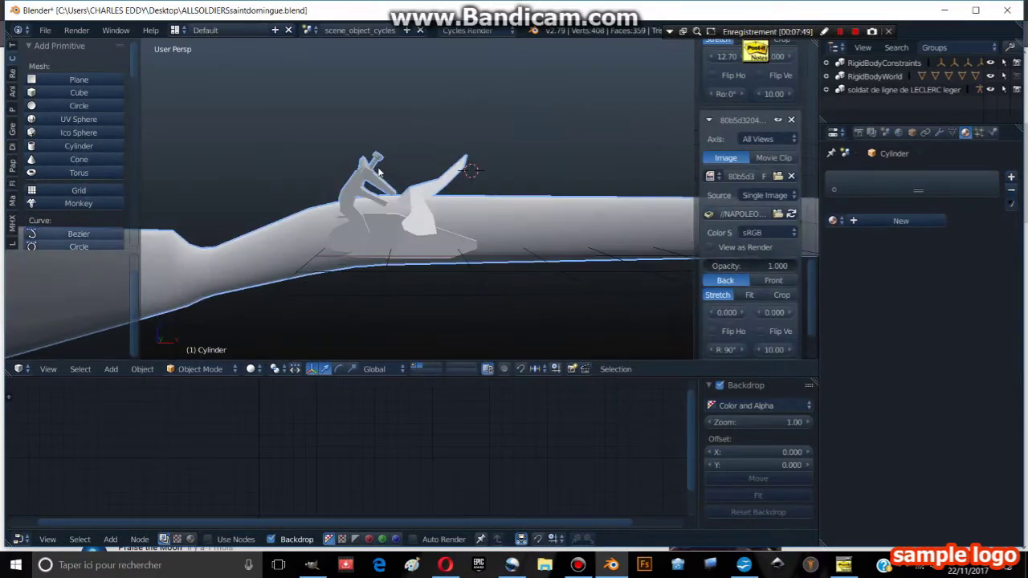
mouse_move(382, 176)
middle_mouse_down()
mouse_move(436, 225)
mouse_move(403, 247)
mouse_move(377, 235)
mouse_move(405, 241)
middle_mouse_up()
key("Tab")
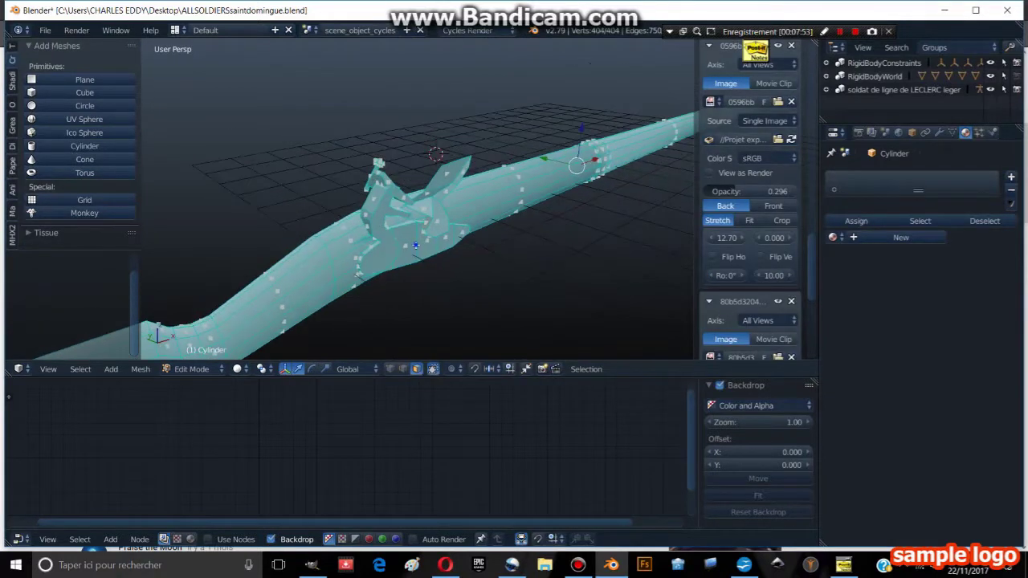
Isolate the lock piece in front view, hiding the rest of the mesh, with vertex selection.
key("a")
key("l")
key("KP_1")
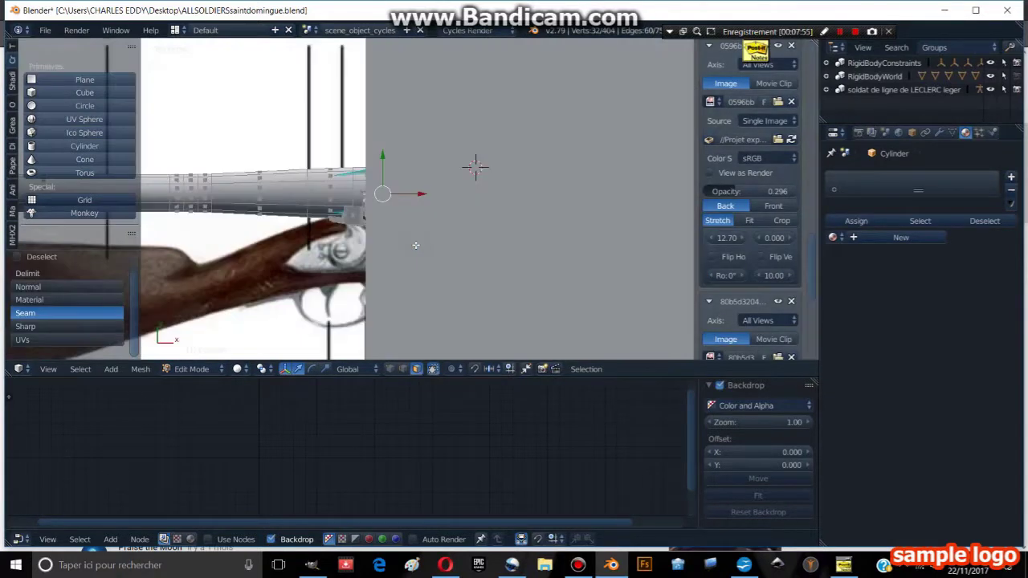
scroll(425, 234, "down", 2)
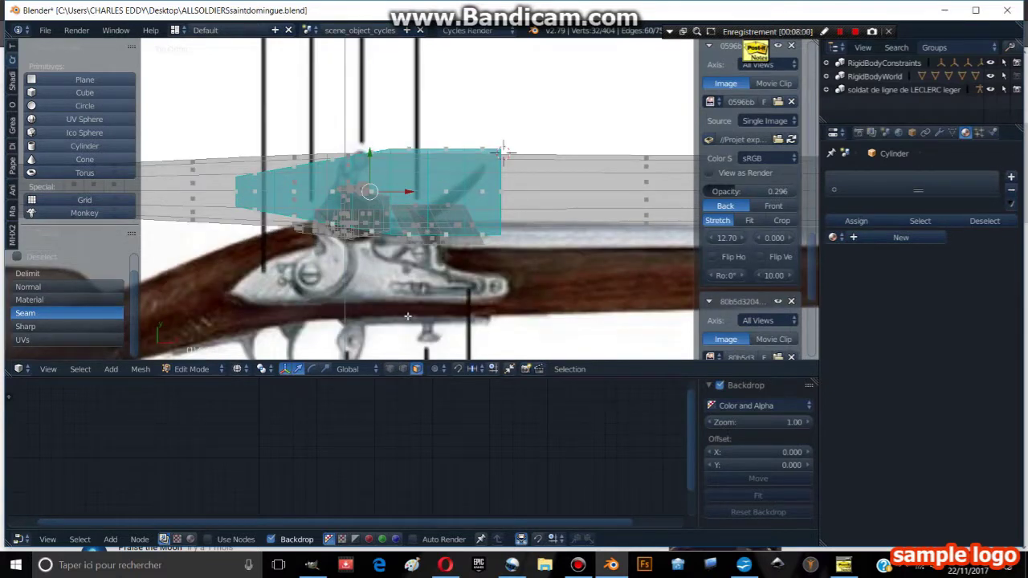
key("shift+h")
left_click(390, 368)
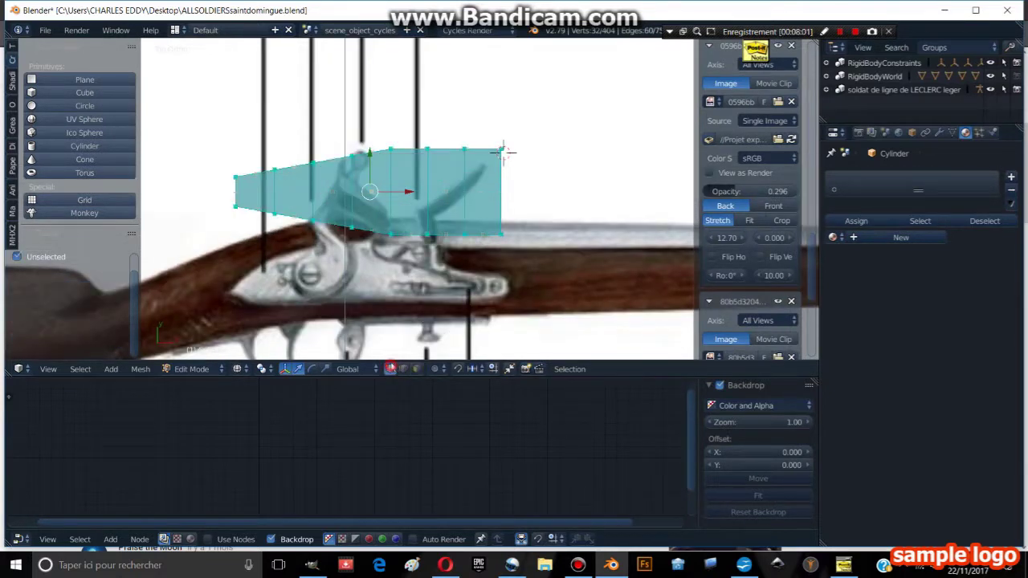
key("a")
Flatten the lock piece's bottom vertex row to zero along Y.
key("b")
left_click_drag(221, 193, 518, 245)
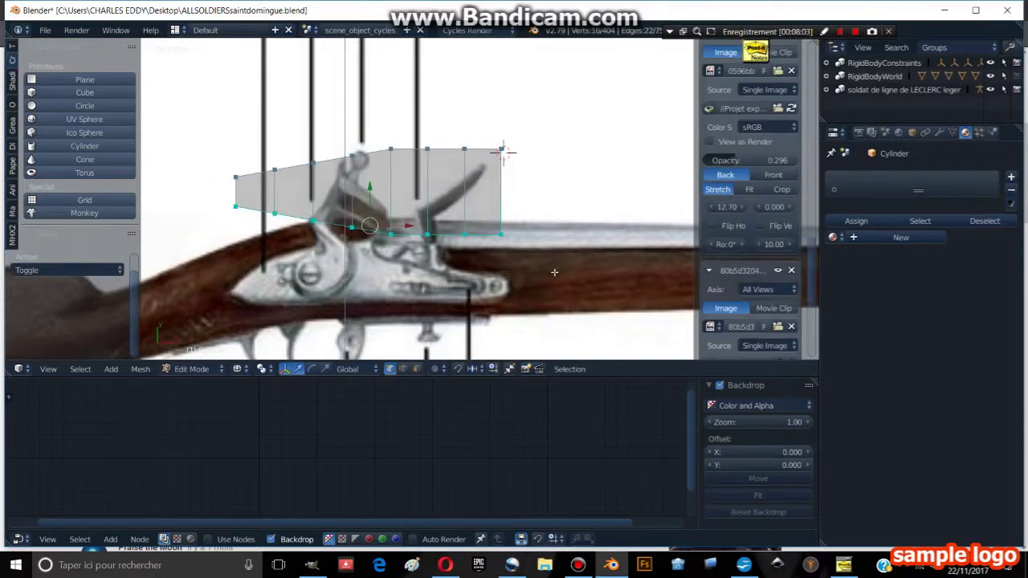
scroll(751, 241, "up", 4)
type("sy0")
key("Return")
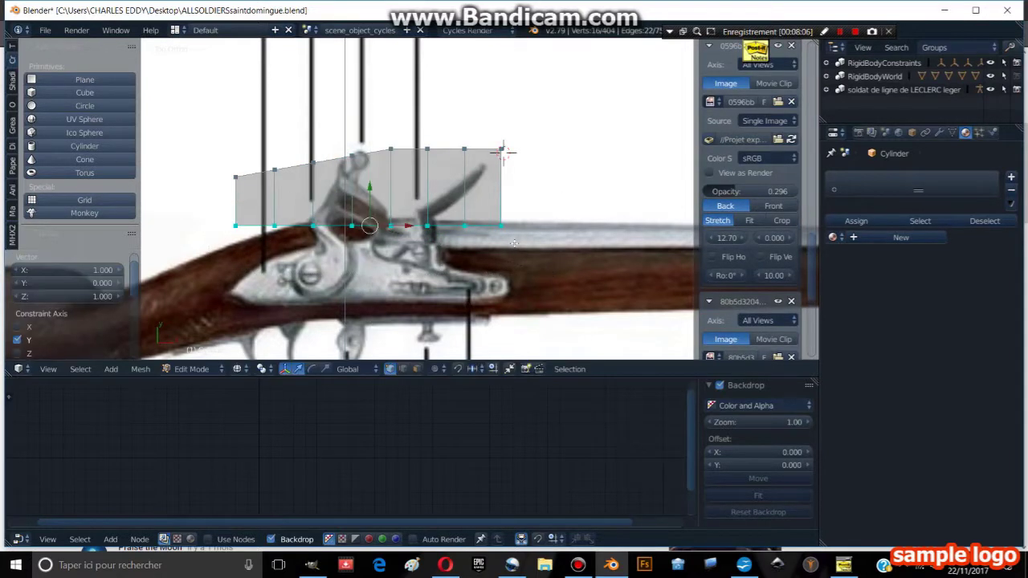
scroll(751, 241, "down", 4)
Flatten the top vertex row to zero along Y and leave edit mode.
key("b")
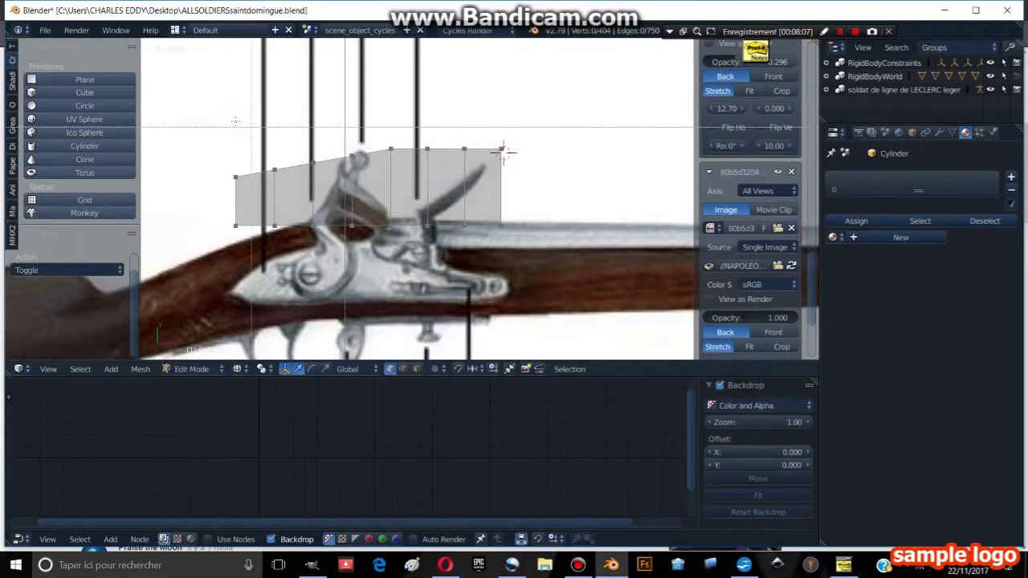
left_click_drag(195, 131, 575, 185)
type("sy")
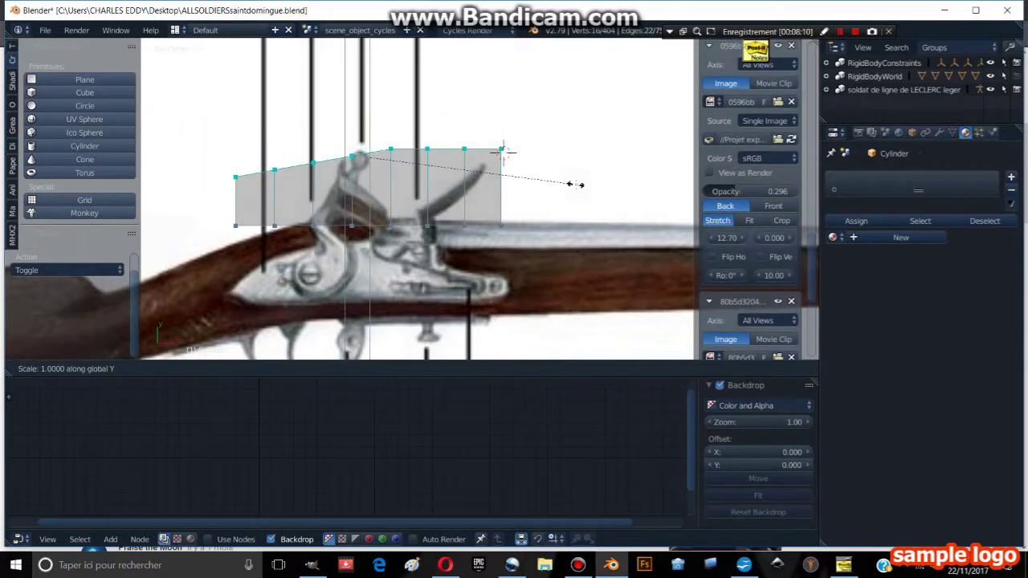
type("0")
key("Return")
key("Tab")
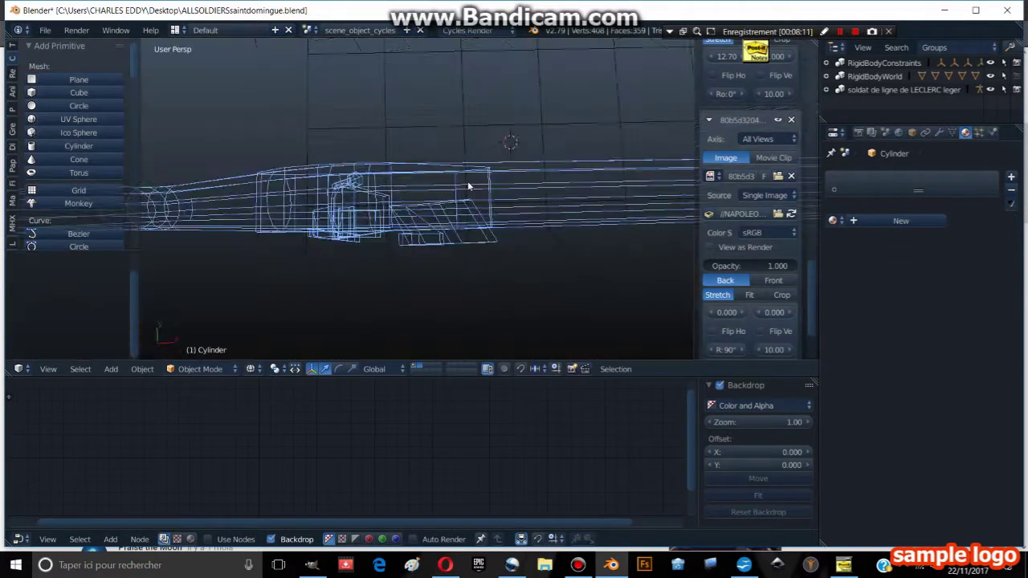
Orbit around the musket, then return to the front view and zoom in.
mouse_move(526, 208)
middle_mouse_down()
mouse_move(431, 229)
mouse_move(547, 172)
mouse_move(484, 208)
middle_mouse_up()
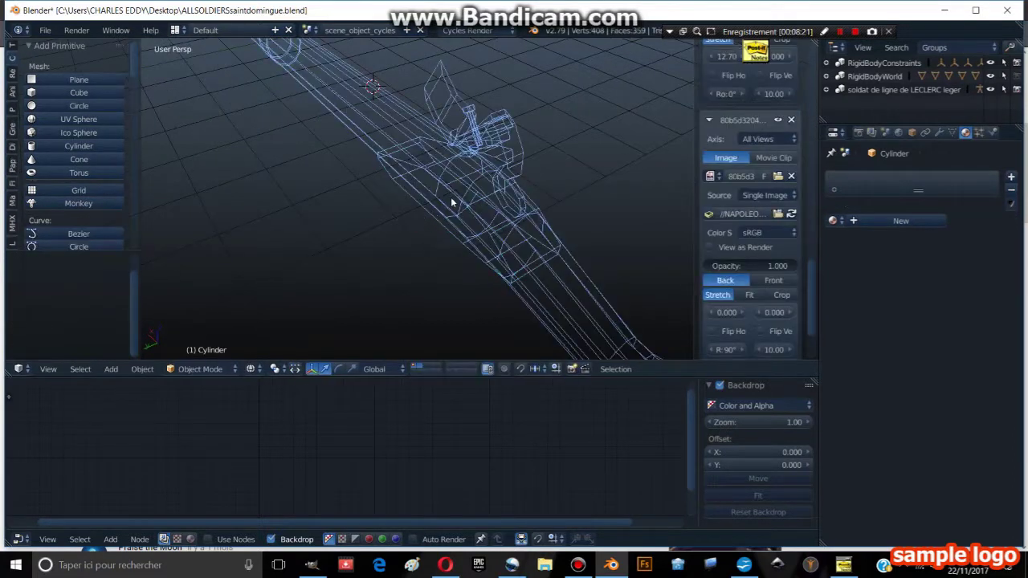
middle_click_drag(389, 162, 479, 178)
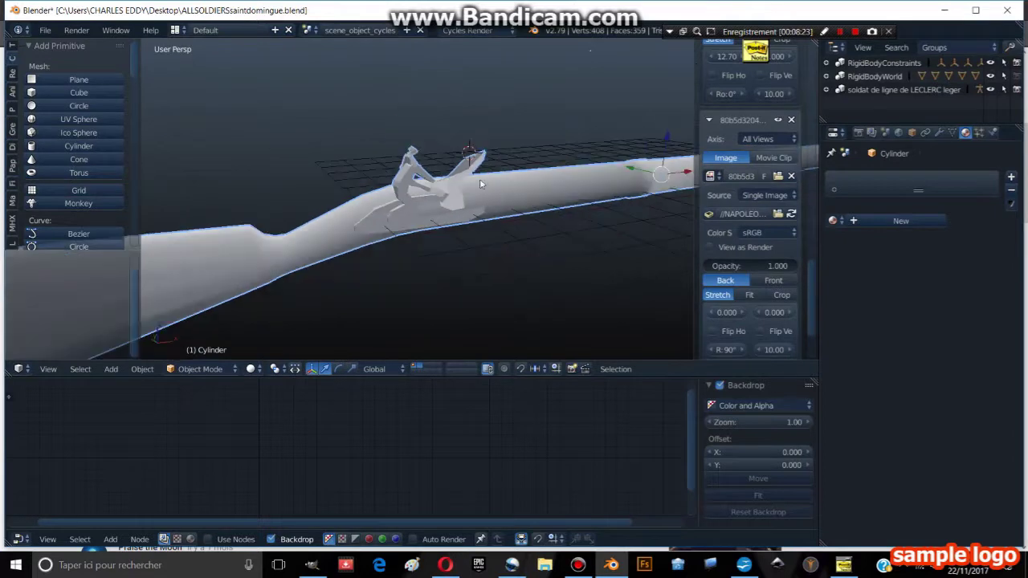
scroll(464, 176, "down", 2)
key("KP_1")
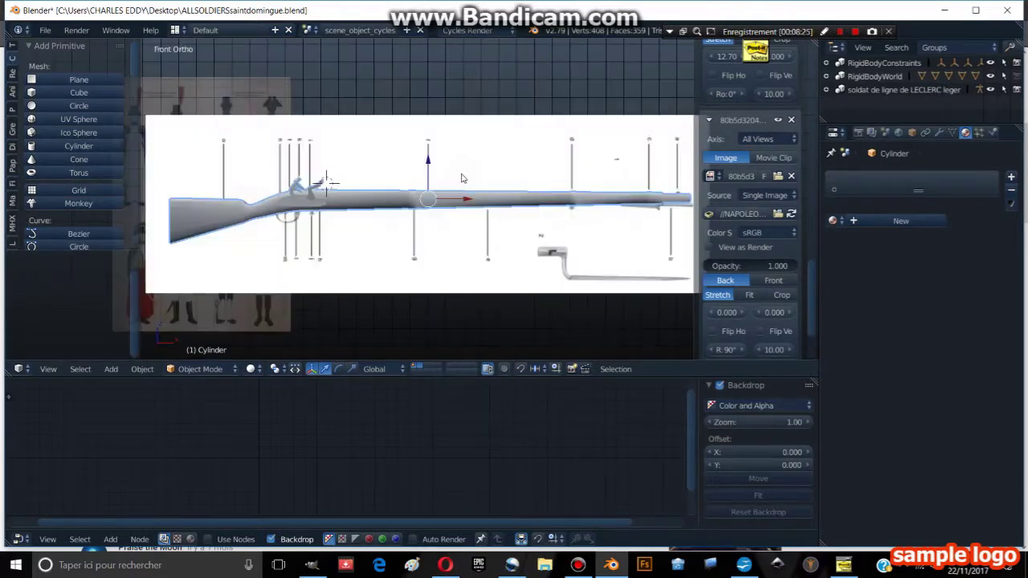
scroll(450, 182, "up", 2)
scroll(434, 187, "up", 2)
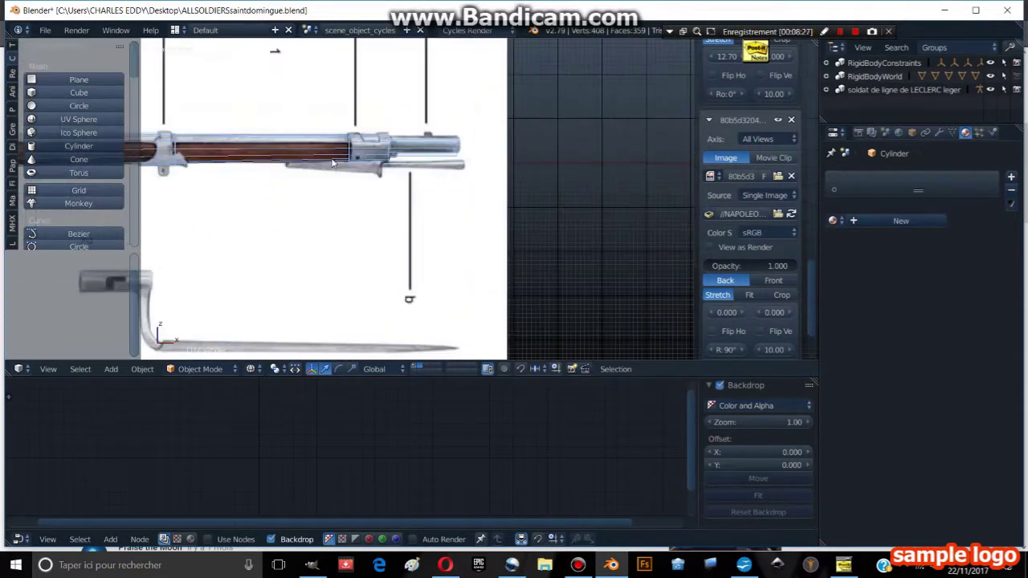
scroll(413, 193, "up", 2)
scroll(450, 179, "up", 2)
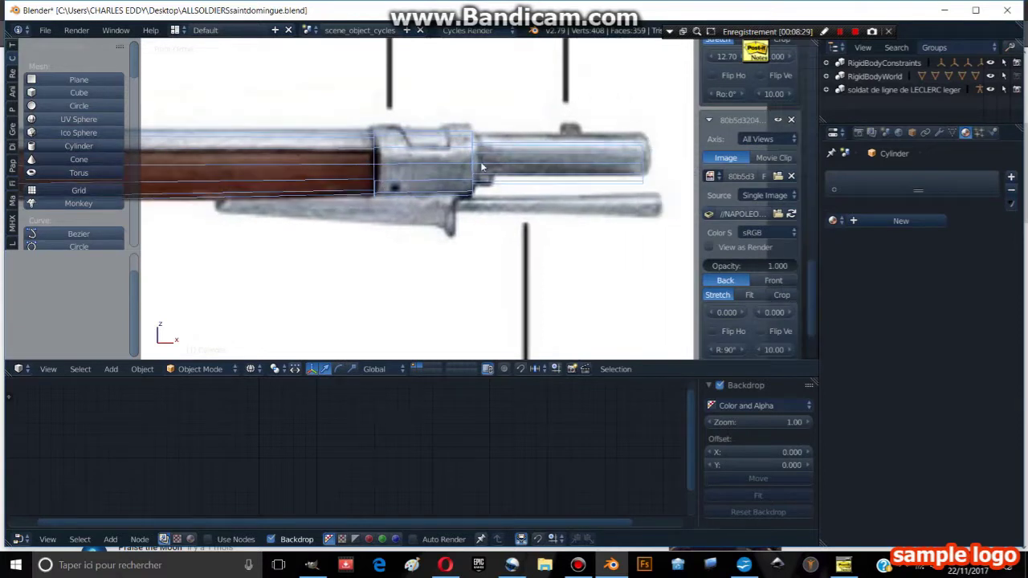
Pan to the lock over the reference and enter edit mode on the musket mesh.
middle_click_drag(413, 222, 437, 167, "shift")
key("Tab")
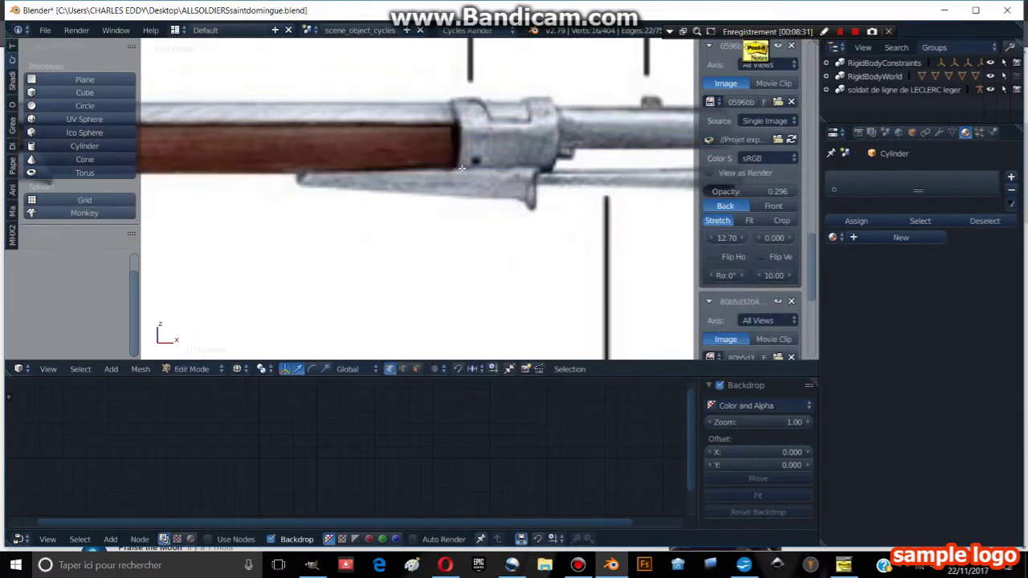
scroll(458, 168, "down", 5)
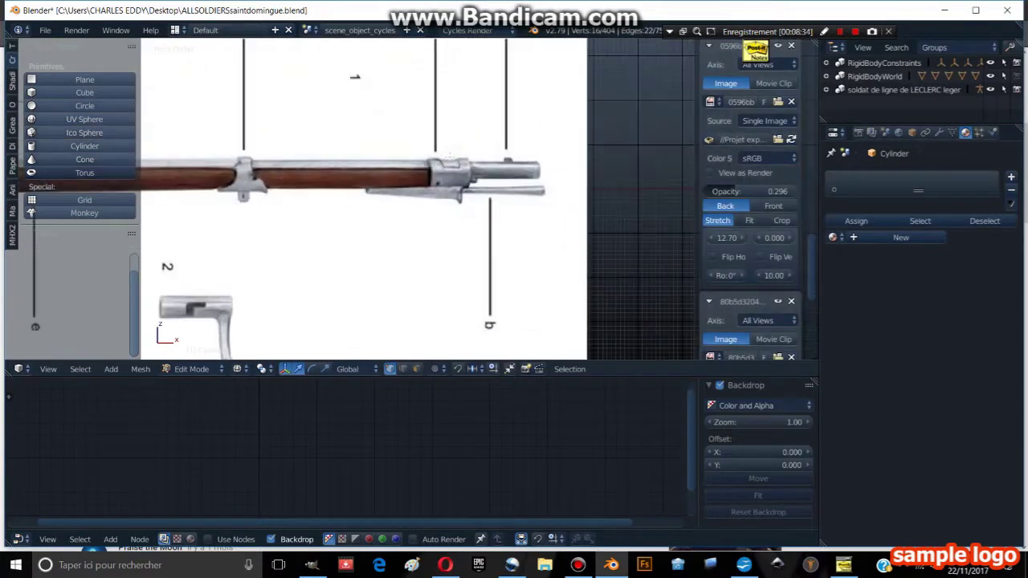
scroll(394, 170, "up", 3)
middle_click_drag(394, 170, 518, 190, "shift")
scroll(518, 191, "down", 2)
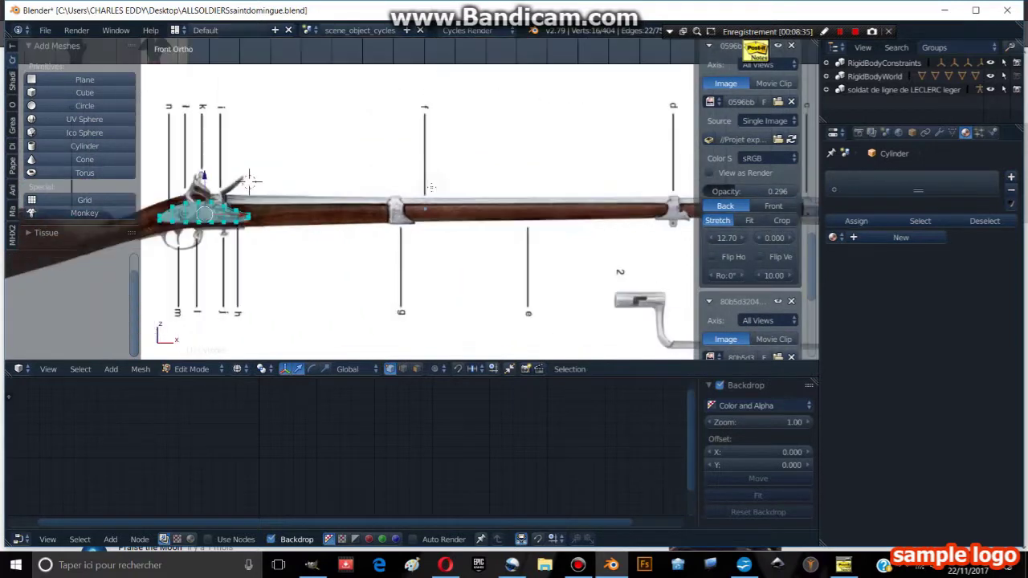
key("Tab")
scroll(512, 190, "up", 2)
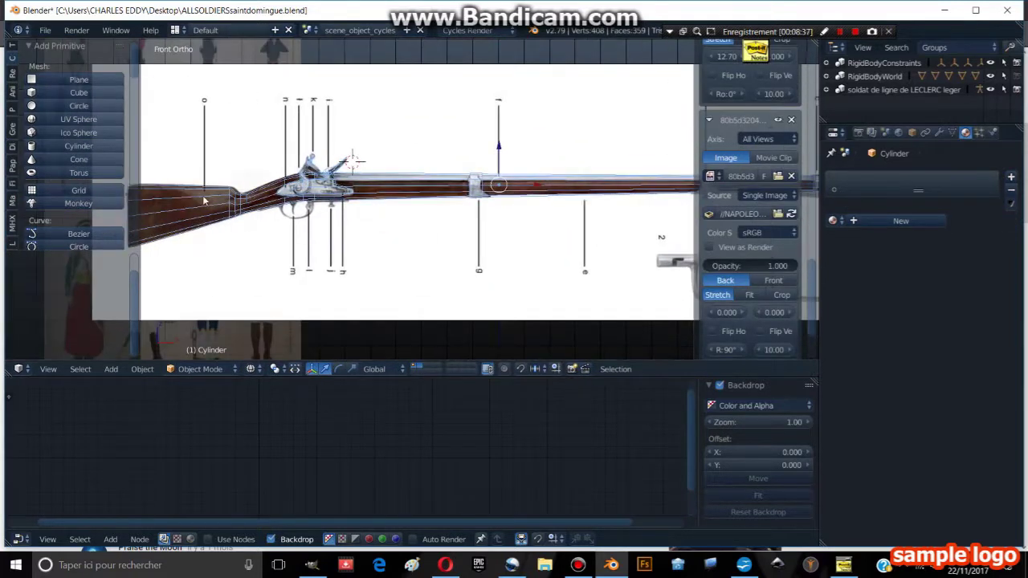
scroll(482, 193, "up", 3)
scroll(386, 206, "up", 2)
scroll(386, 205, "up", 2)
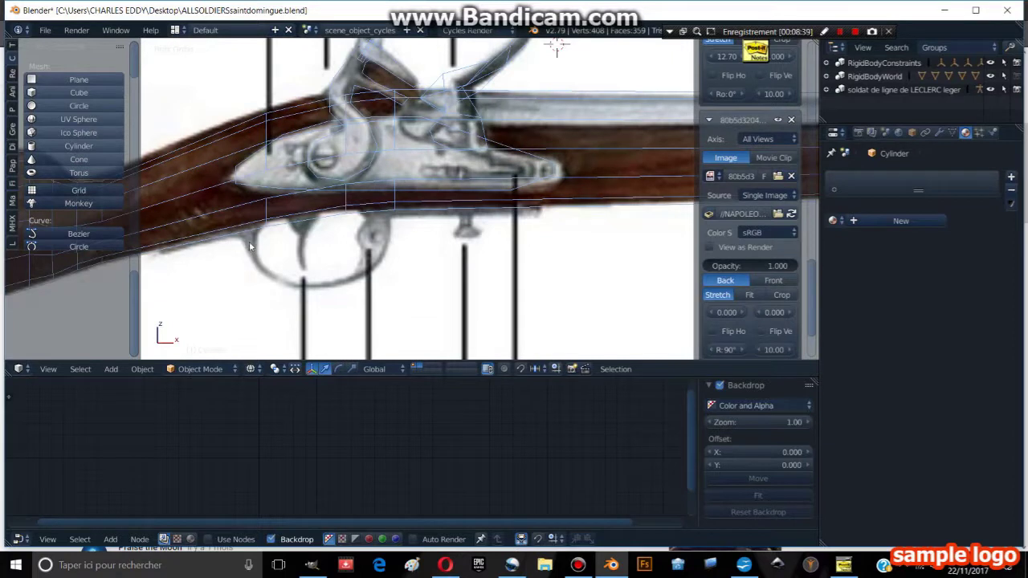
key("Tab")
Start the trigger guard by extruding a vertex pair down, narrowing and angling the edge.
key("a")
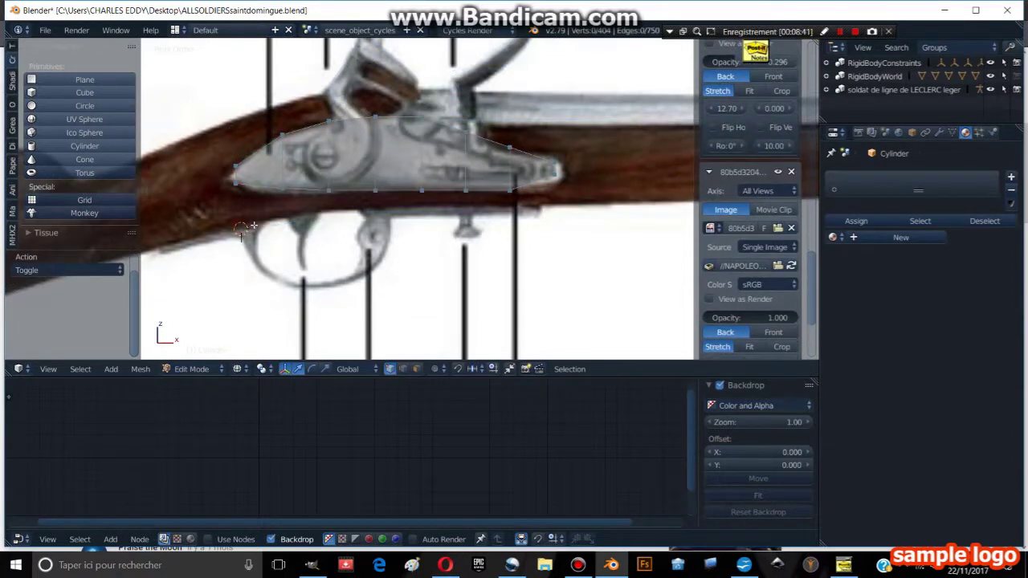
left_click(257, 225, "ctrl")
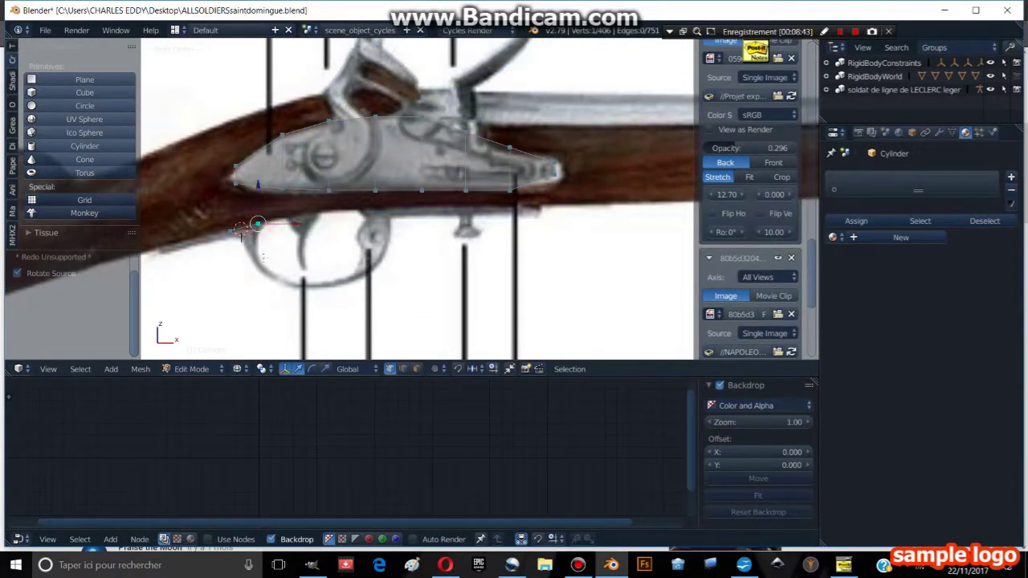
left_click(233, 232, "shift")
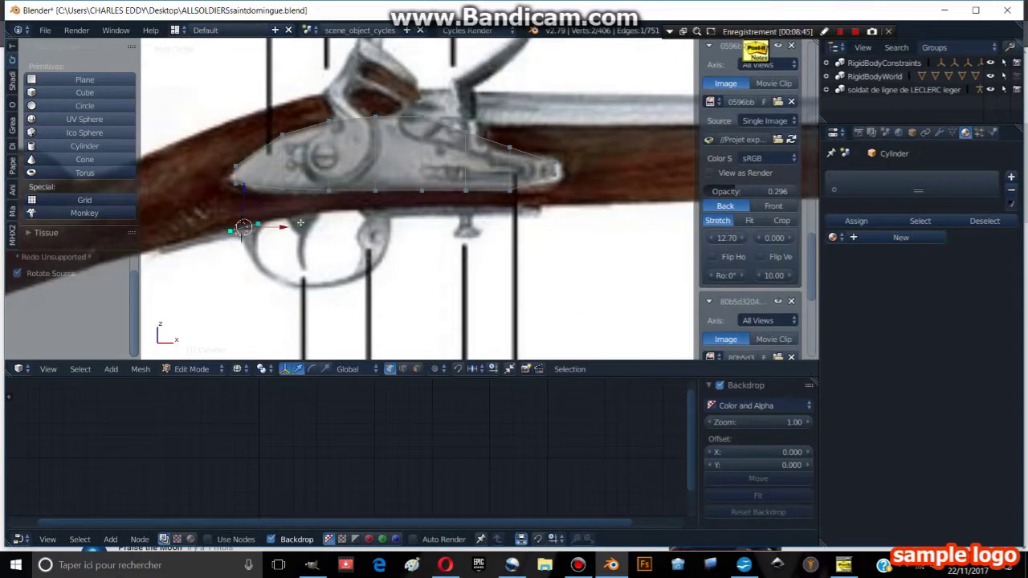
key("e")
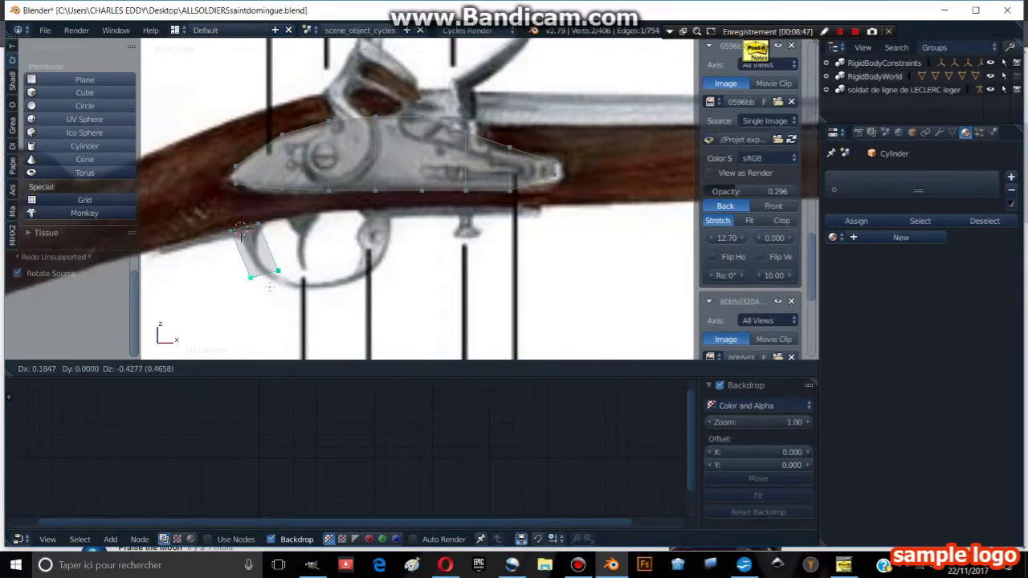
left_click(270, 280)
key("s")
left_click(277, 236)
key("s")
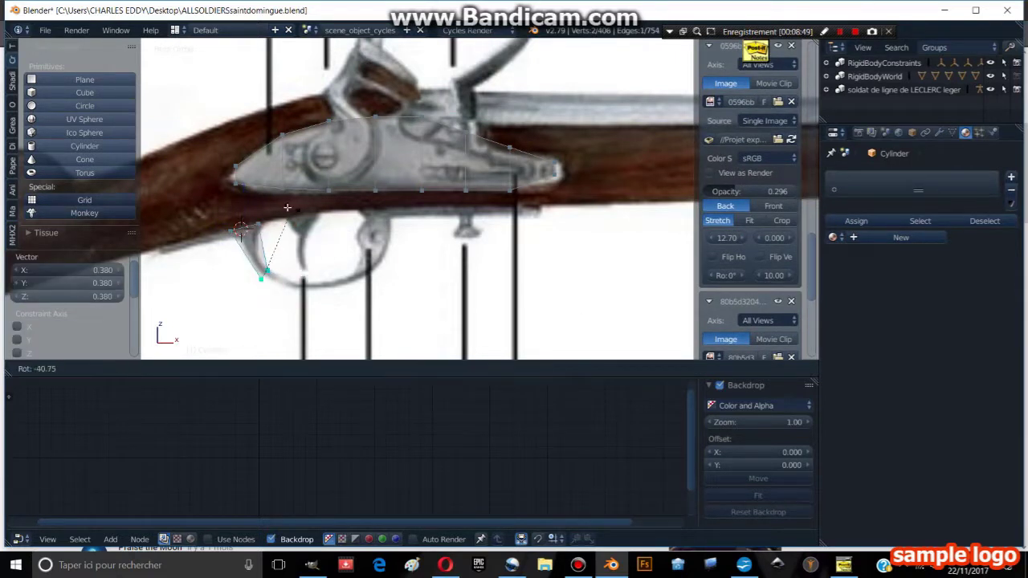
left_click(293, 210)
Extend the guard outline along the bottom and up to the lock plate, widening and tilting the end.
left_click(339, 282, "ctrl")
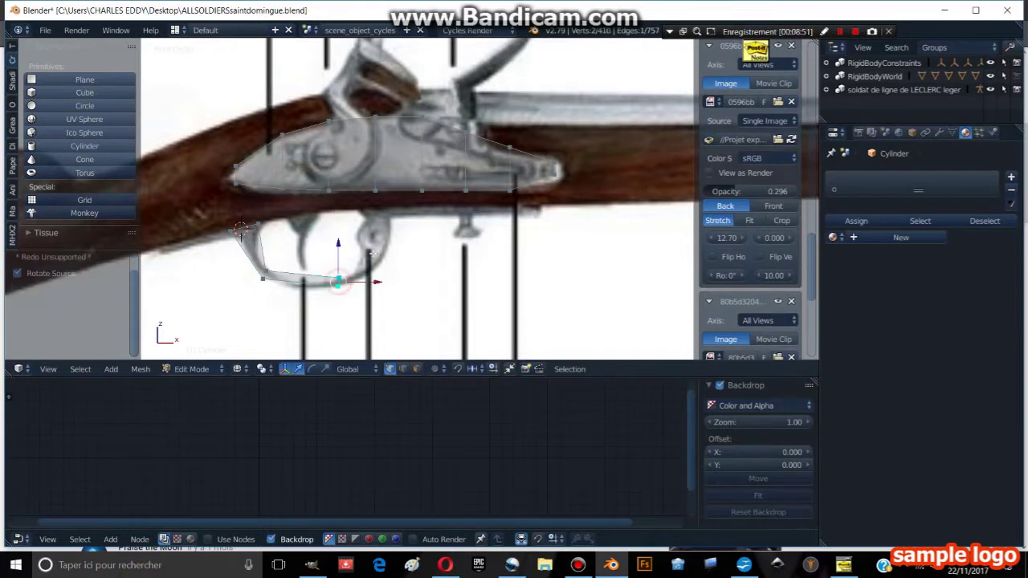
left_click(373, 246, "ctrl")
left_click(383, 211, "ctrl")
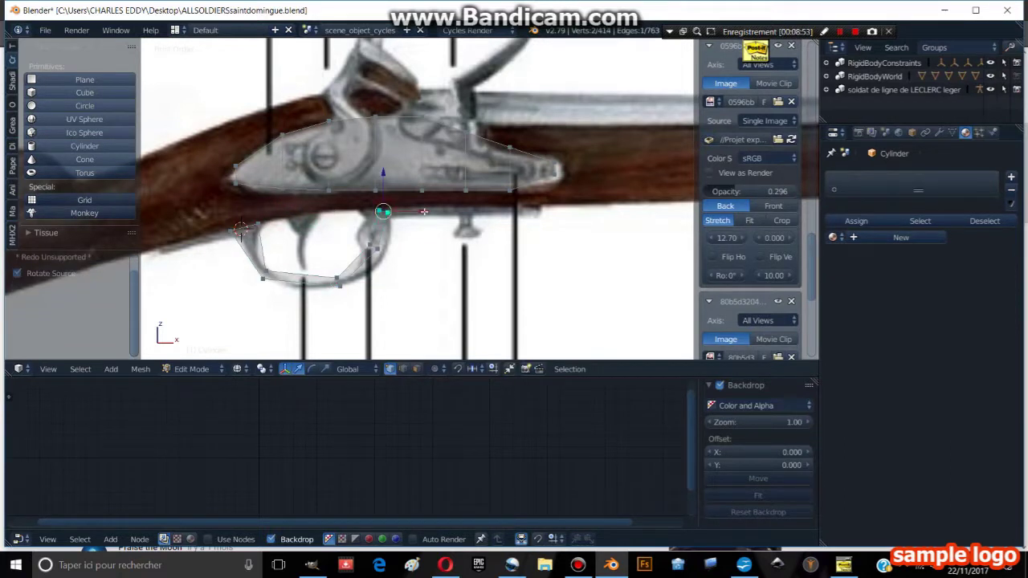
key("s")
key("x")
left_click(496, 208)
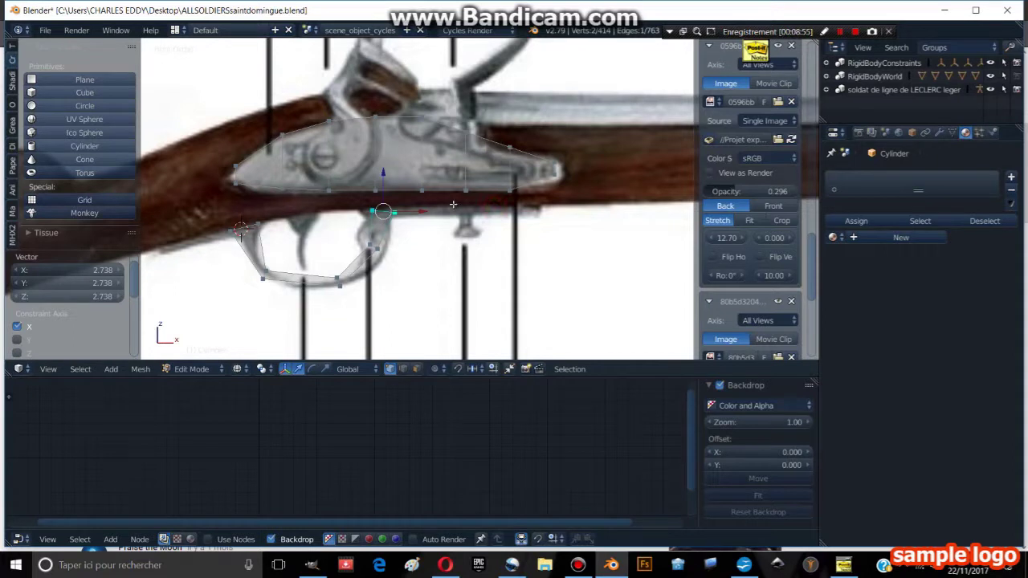
key("r")
left_click(450, 191)
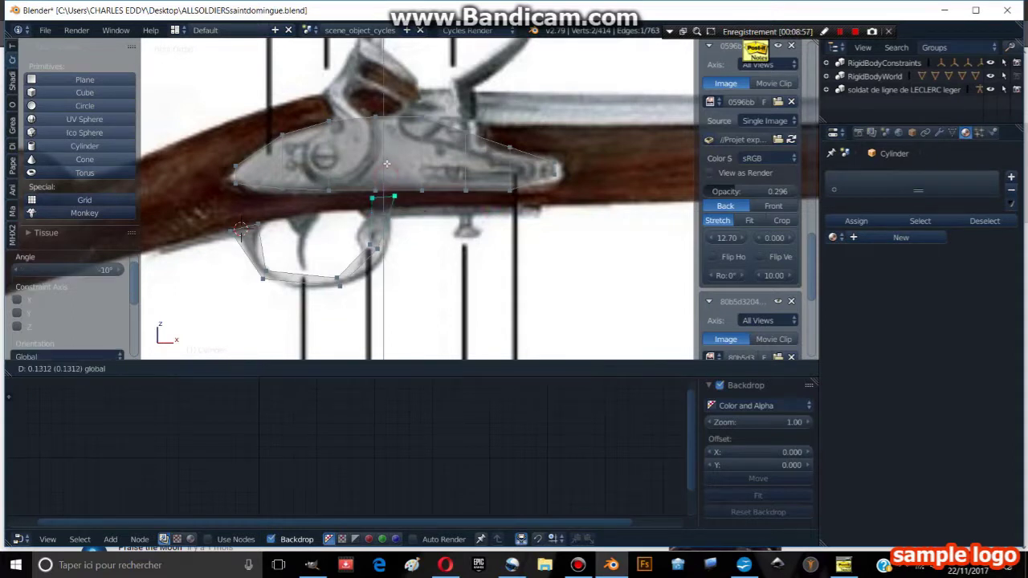
Raise a lower trigger-guard vertex slightly along Z.
key("a")
right_click(244, 225)
left_click(249, 200)
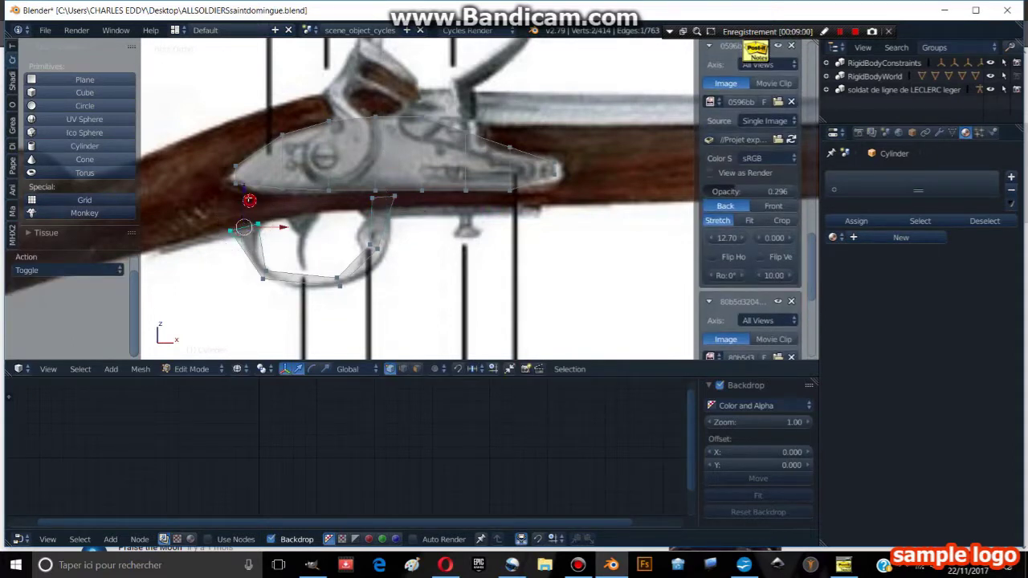
key("g")
key("z")
left_click(250, 194)
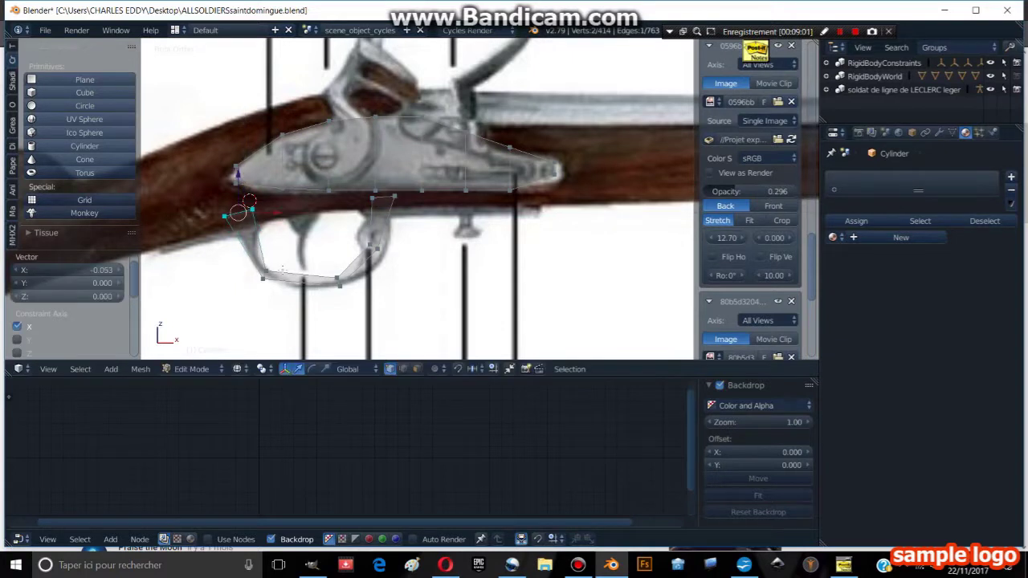
Round the guard's lower corner with a bevel and return to object mode.
key("a")
right_click(265, 266)
key("ctrl+b")
scroll(339, 269, "up", 2)
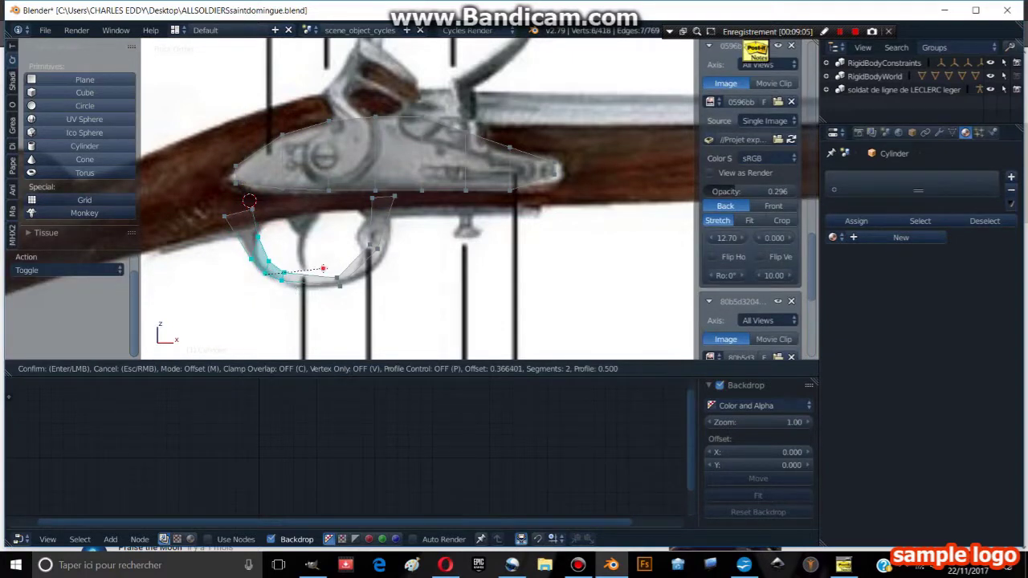
scroll(362, 275, "down", 1)
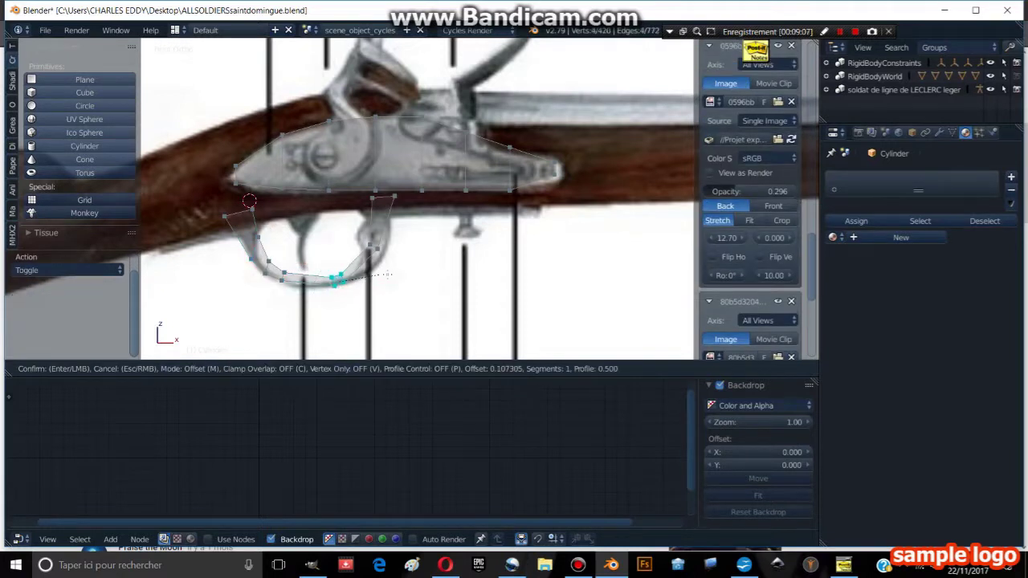
left_click(406, 273)
key("Tab")
scroll(377, 201, "down", 3)
Enter edit mode on the barrel mesh and select a vertex at the barrel band.
scroll(407, 209, "up", 1)
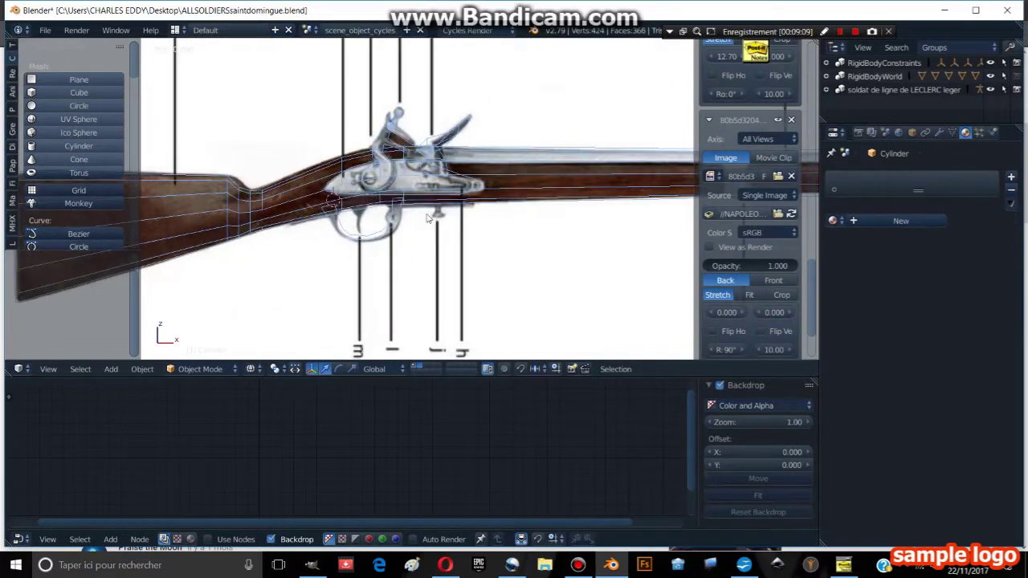
scroll(434, 229, "up", 1)
scroll(452, 227, "up", 1)
scroll(468, 208, "down", 1)
scroll(408, 183, "down", 2)
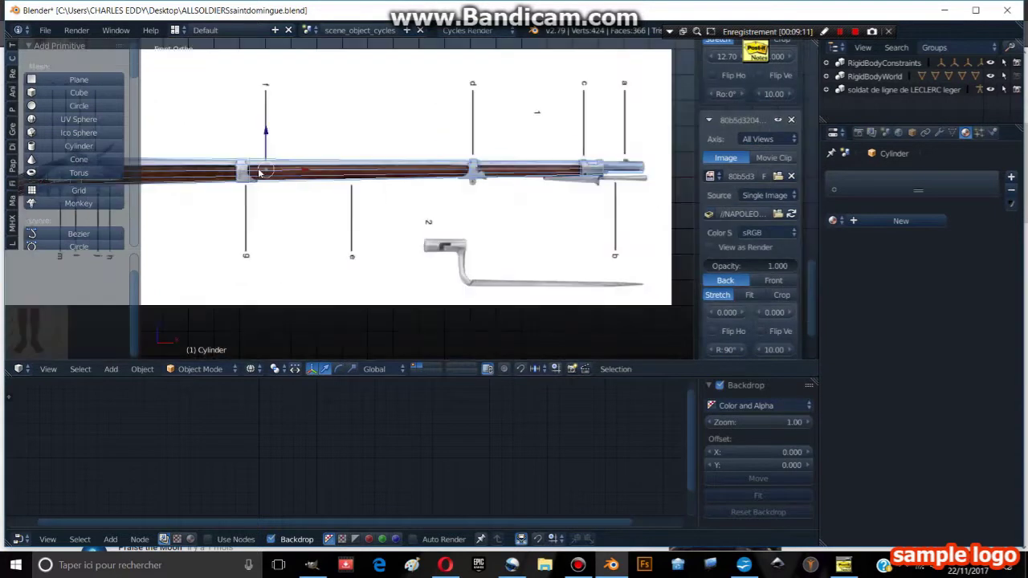
scroll(426, 201, "up", 1)
scroll(433, 206, "up", 2)
key("Tab")
scroll(442, 161, "up", 2)
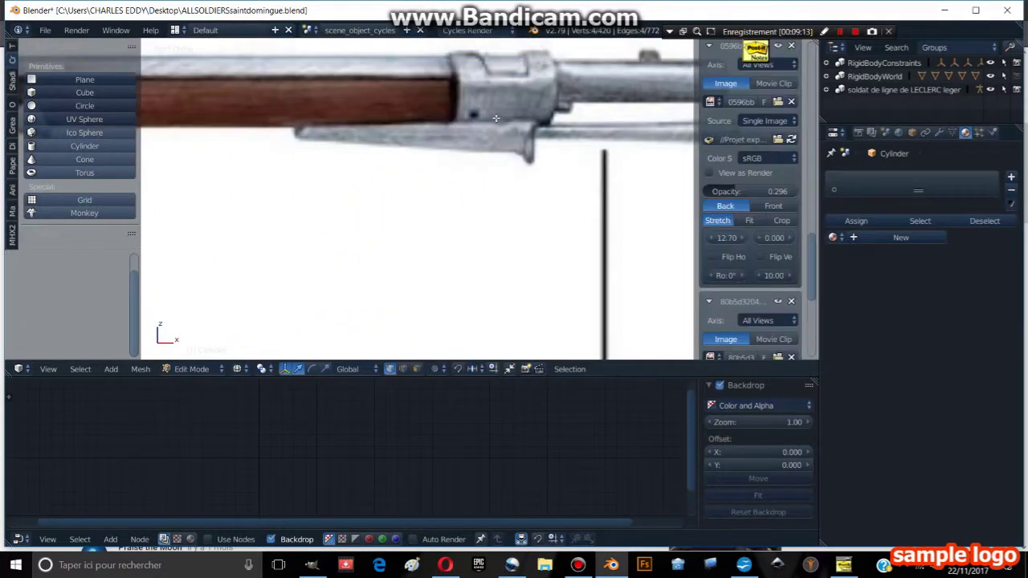
key("a")
right_click(452, 121)
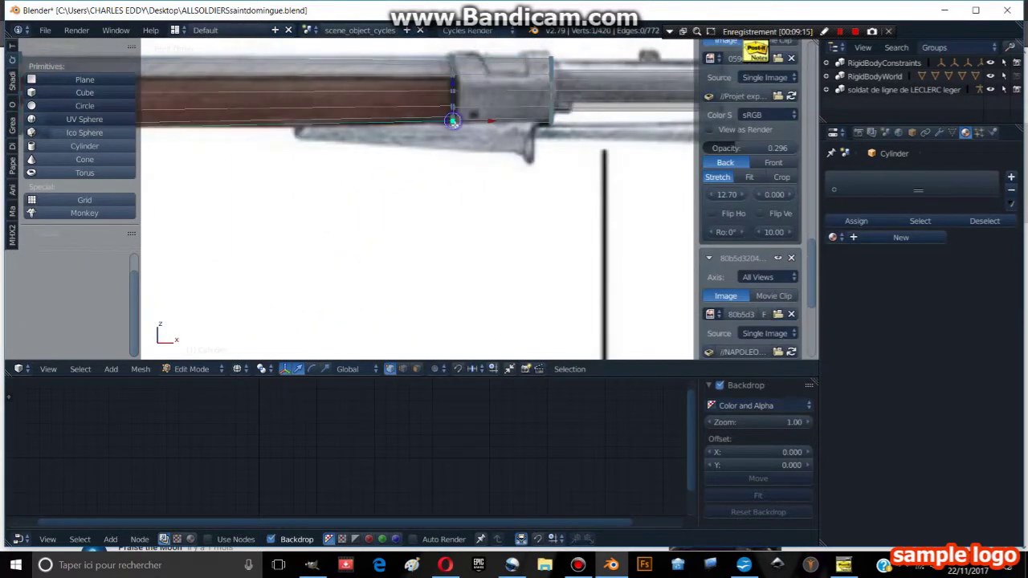
View the barrel from below and select a band face in face select mode.
mouse_move(495, 154)
middle_mouse_down()
mouse_move(452, 138)
mouse_move(450, 153)
mouse_move(473, 167)
middle_mouse_up()
key("KP_1")
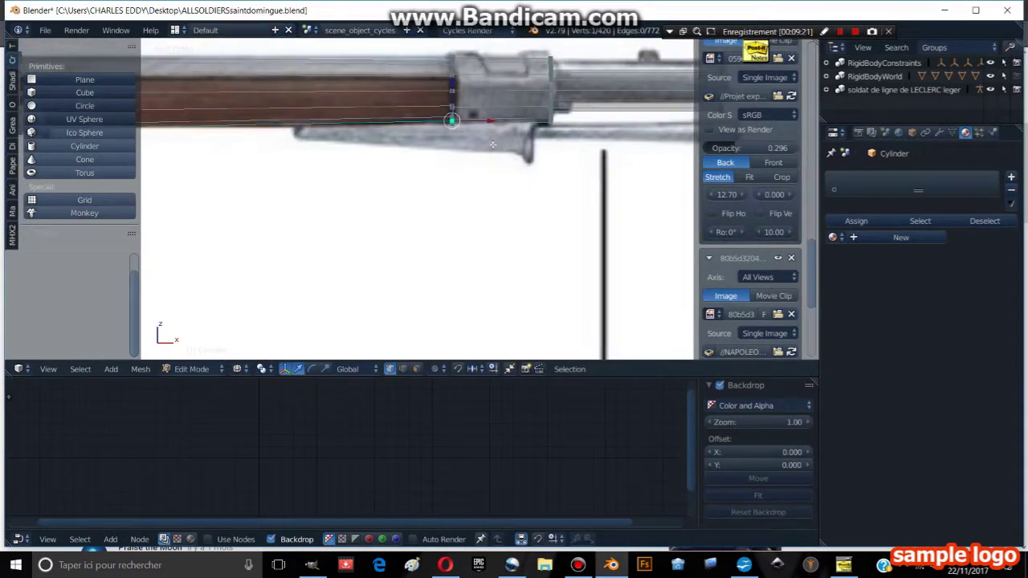
middle_click_drag(504, 157, 482, 136)
key("ctrl+KP_1")
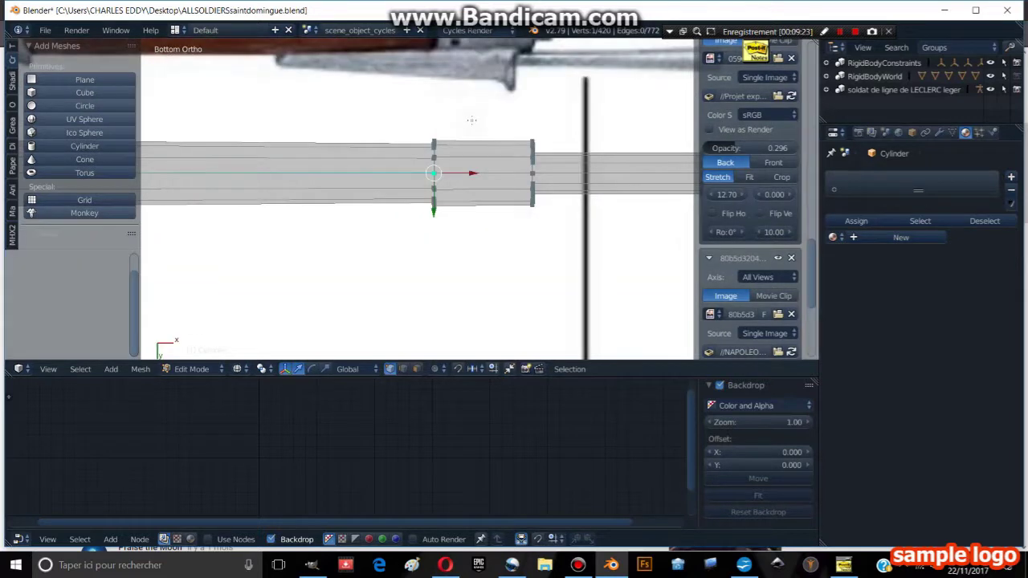
left_click(416, 369)
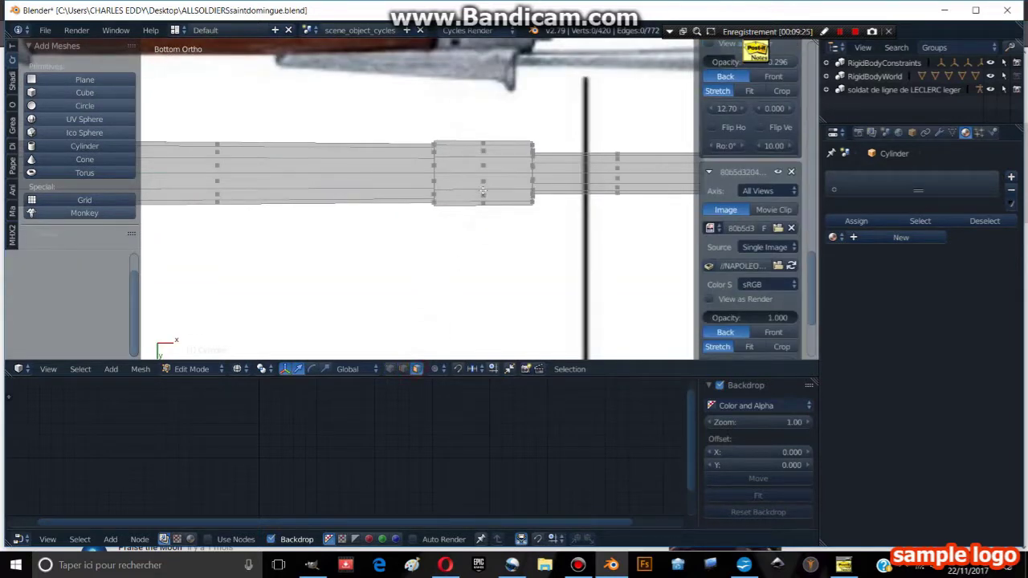
right_click(482, 191)
Inspect the barrel in solid shading and pick out the front band's faces.
mouse_move(482, 201)
middle_mouse_down()
mouse_move(466, 257)
mouse_move(460, 142)
mouse_move(461, 159)
middle_mouse_up()
key("z")
middle_click_drag(471, 105, 421, 47)
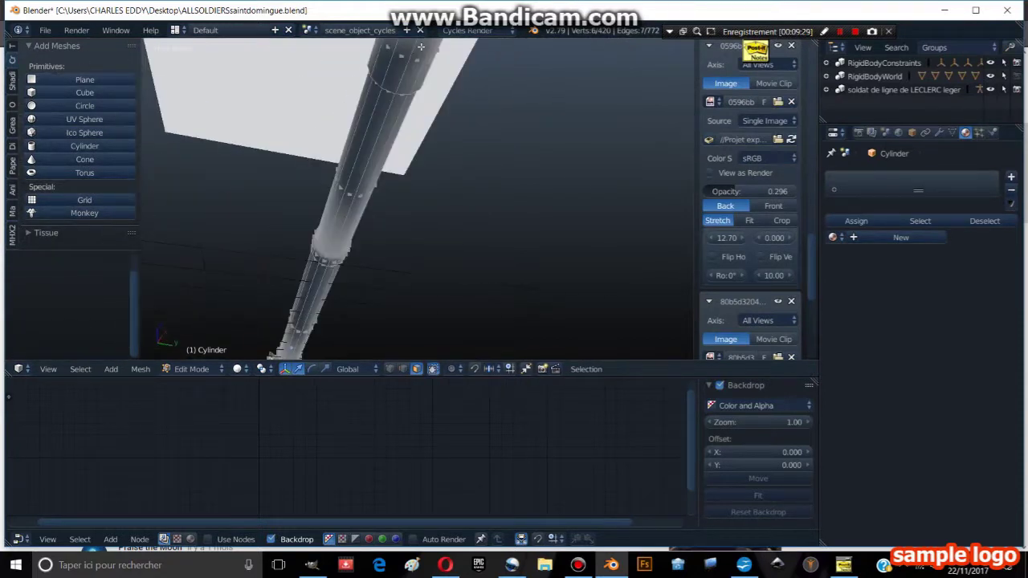
key("ctrl+KP_7")
key("a")
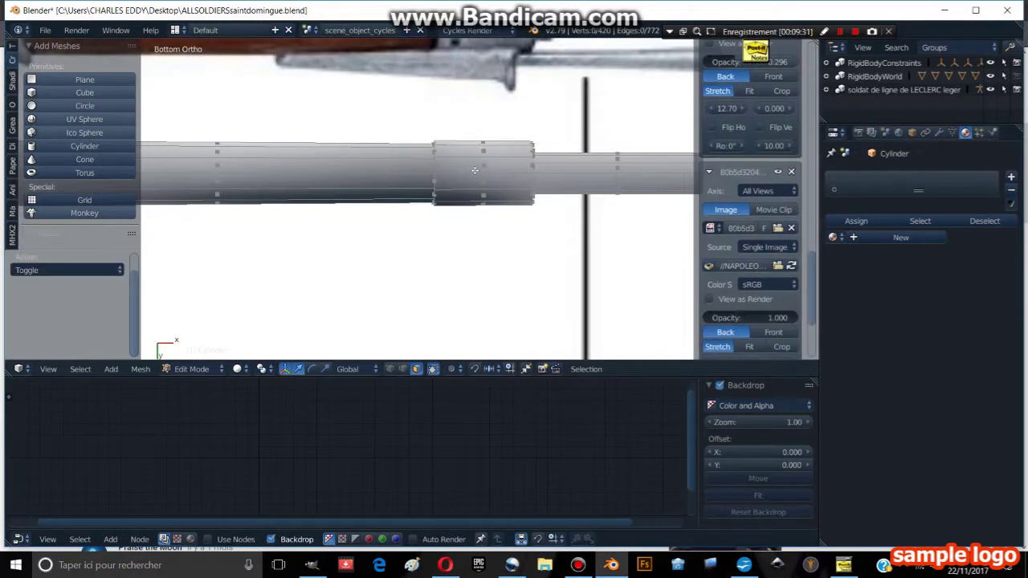
left_click(480, 182, "ctrl")
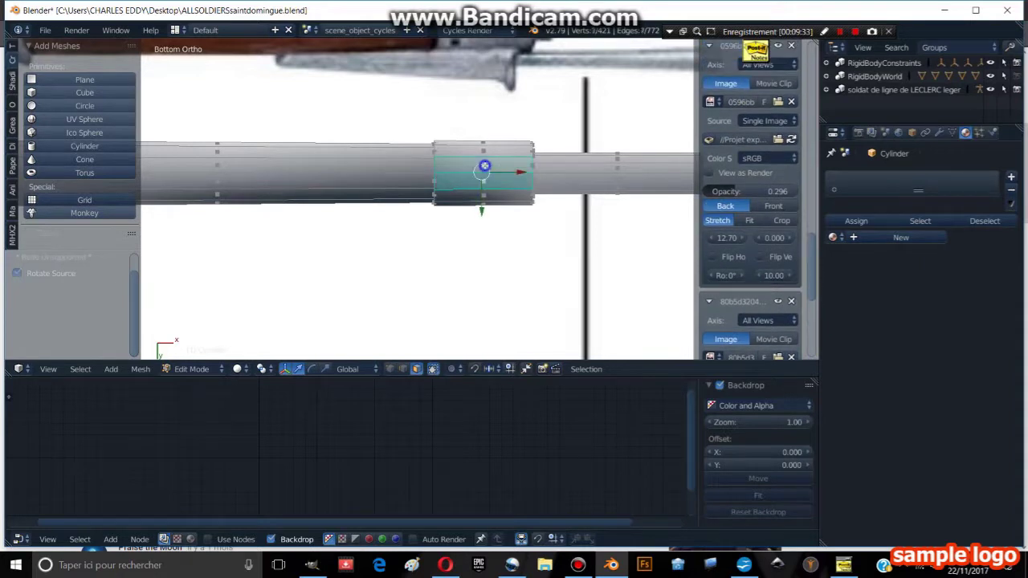
key("KP_7")
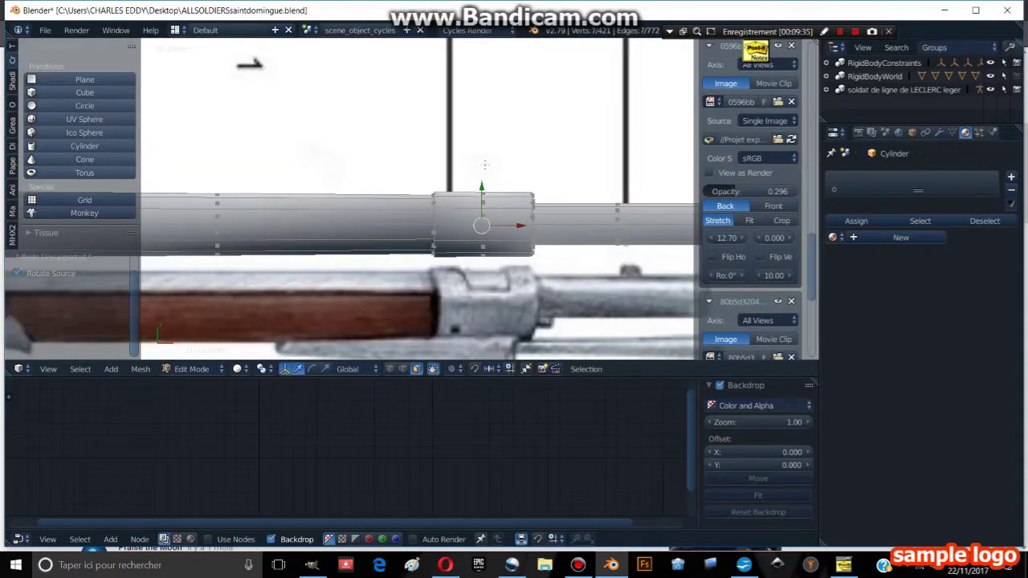
Duplicate the band faces and slide the copy back along X in front view.
key("KP_1")
scroll(484, 163, "down", 2)
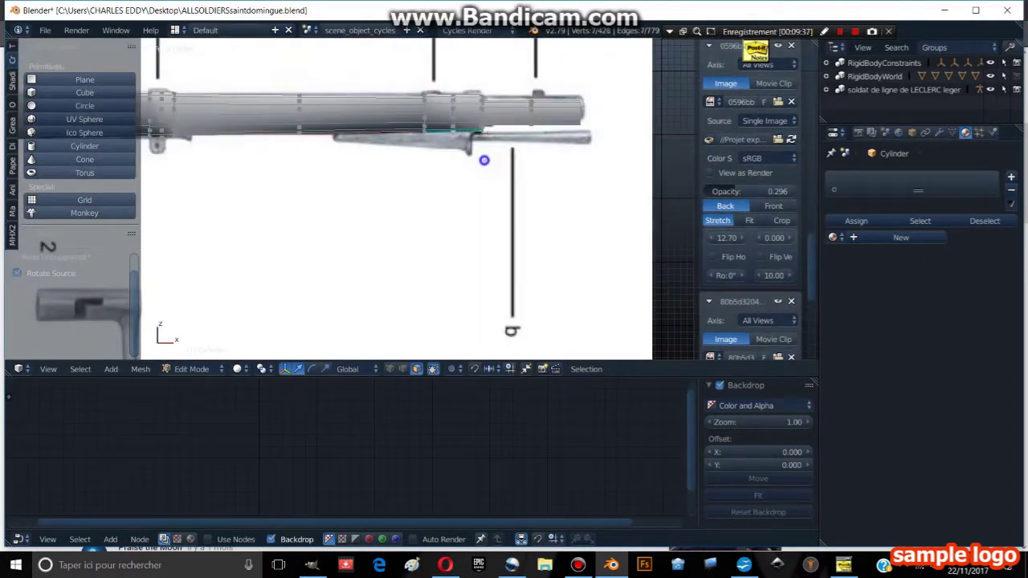
key("shift+d")
right_click(485, 160)
key("g")
key("x")
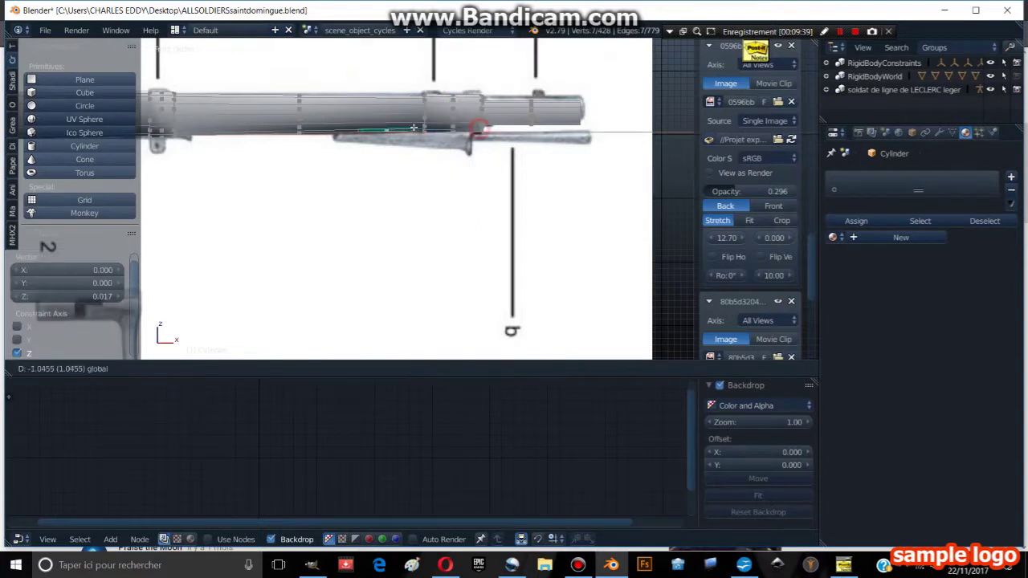
left_click(394, 124)
Extrude the copied band faces down 0.176 along Z toward the ramrod.
key("e")
right_click(375, 105)
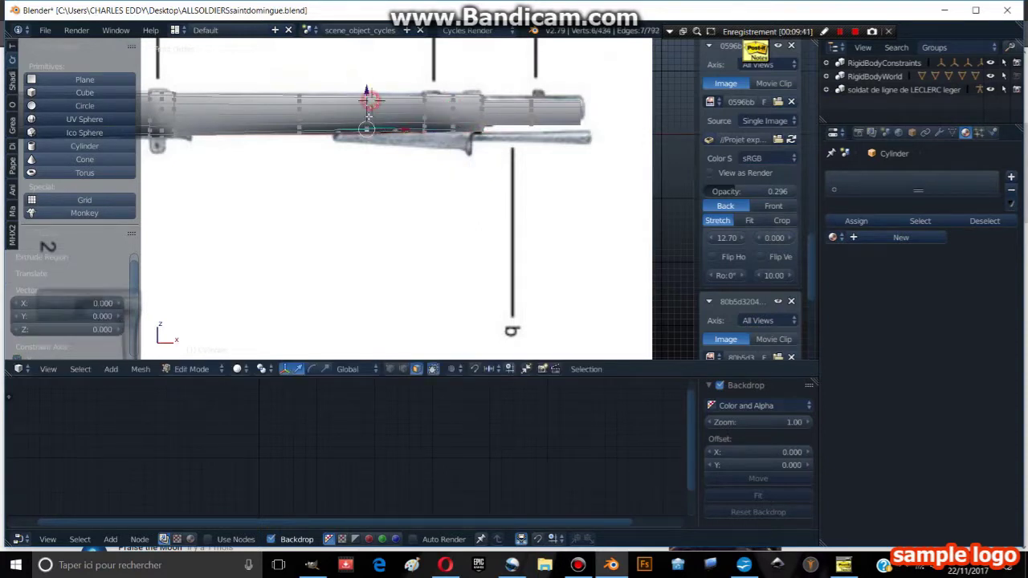
key("z")
left_click(368, 97)
scroll(415, 190, "up", 3)
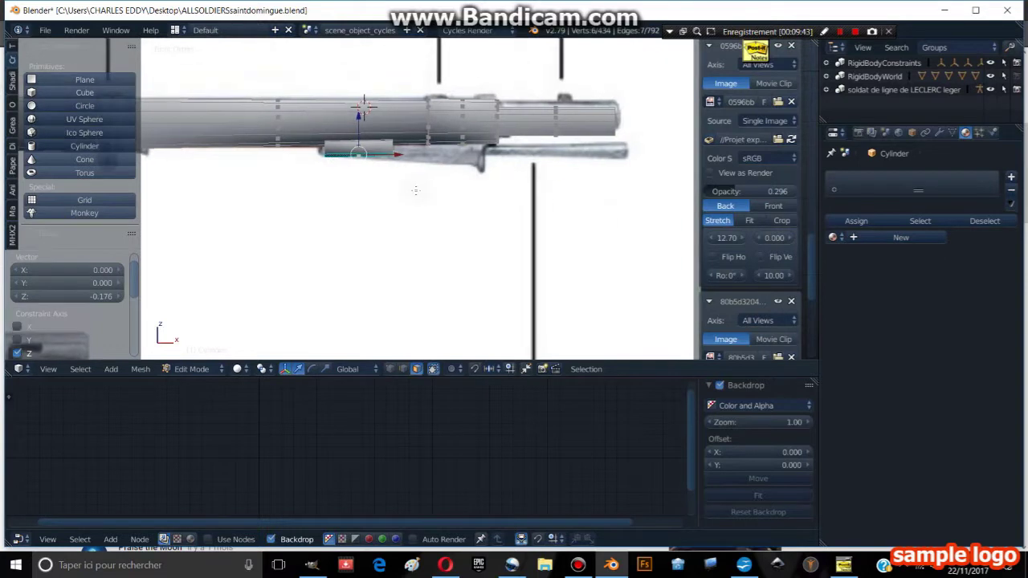
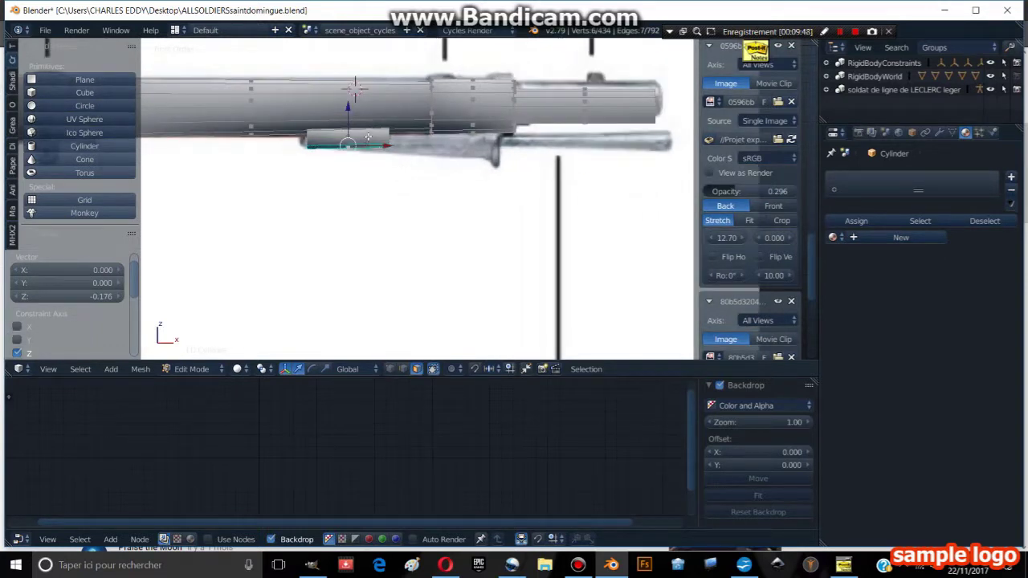
Reshape the lower forestock's front end: shift its vertices right, Z-scale them taller, then lower slightly.
key("l")
left_click(391, 369)
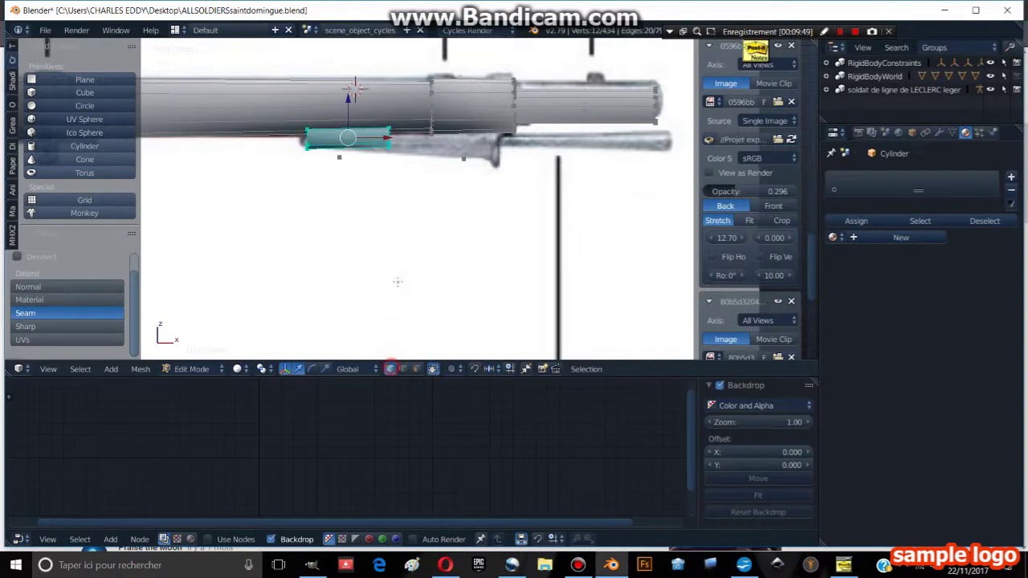
key("a")
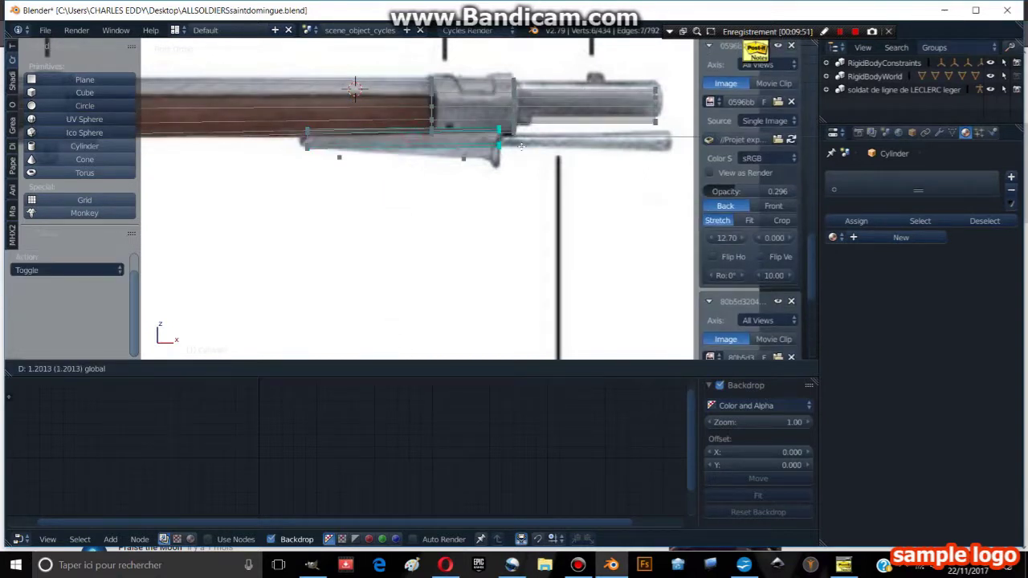
left_click(496, 141)
key("s")
key("z")
left_click(487, 112)
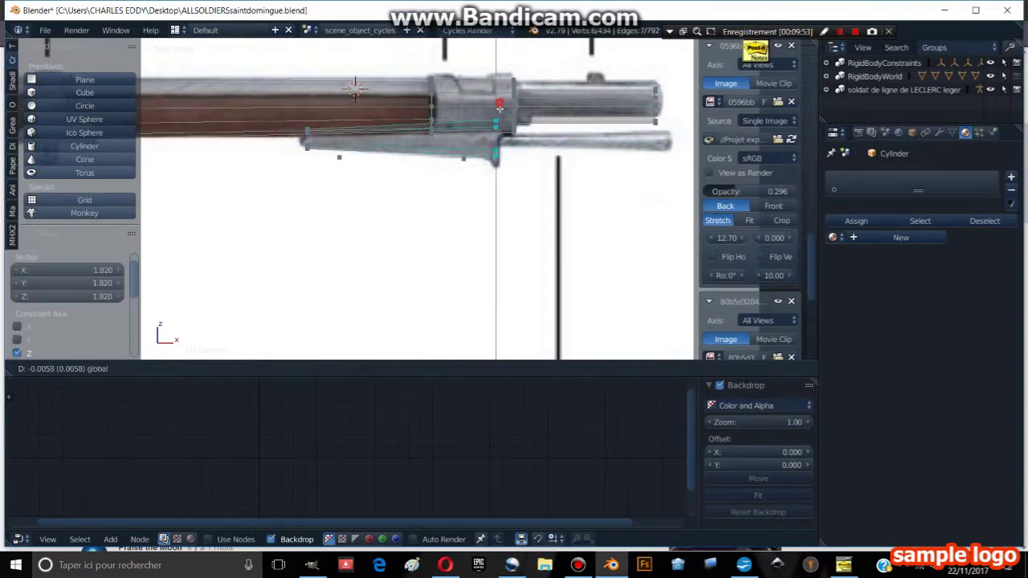
key("g")
key("z")
left_click(498, 106)
Snap the 3D cursor to the selected vertices and add a cylinder there under the barrel.
middle_click_drag(483, 141, 413, 153, "shift")
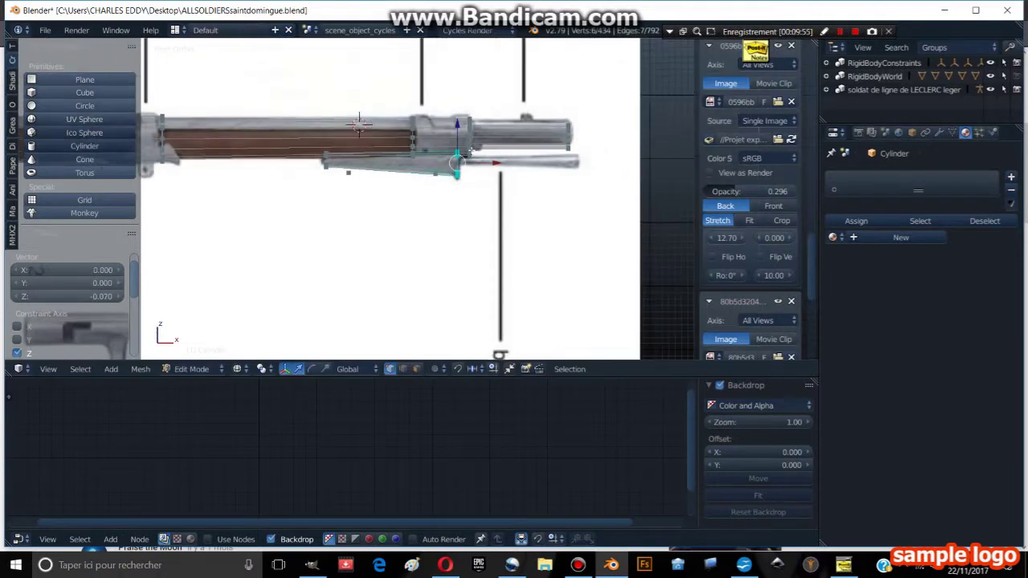
key("shift+s")
left_click(457, 151)
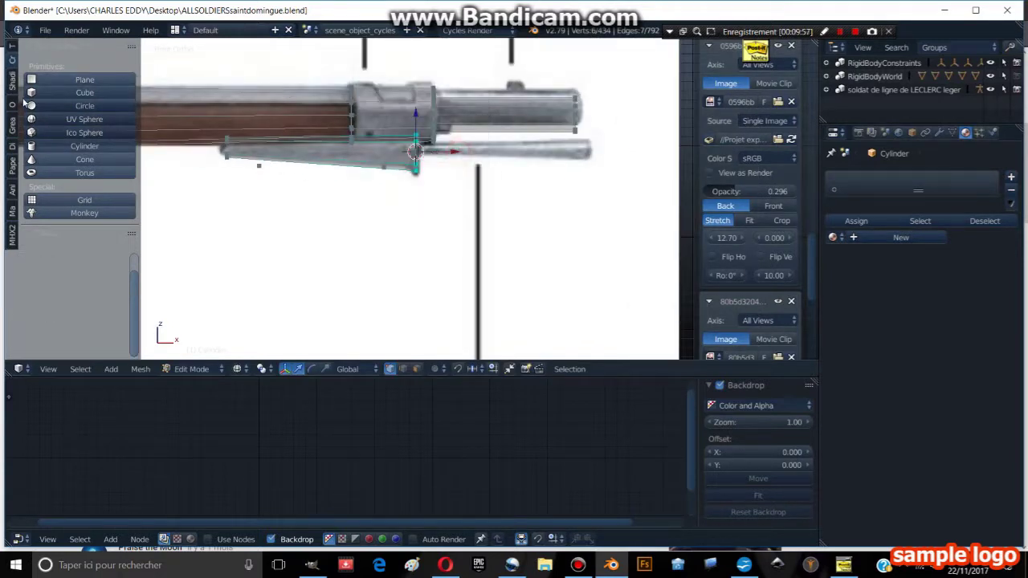
left_click(84, 146)
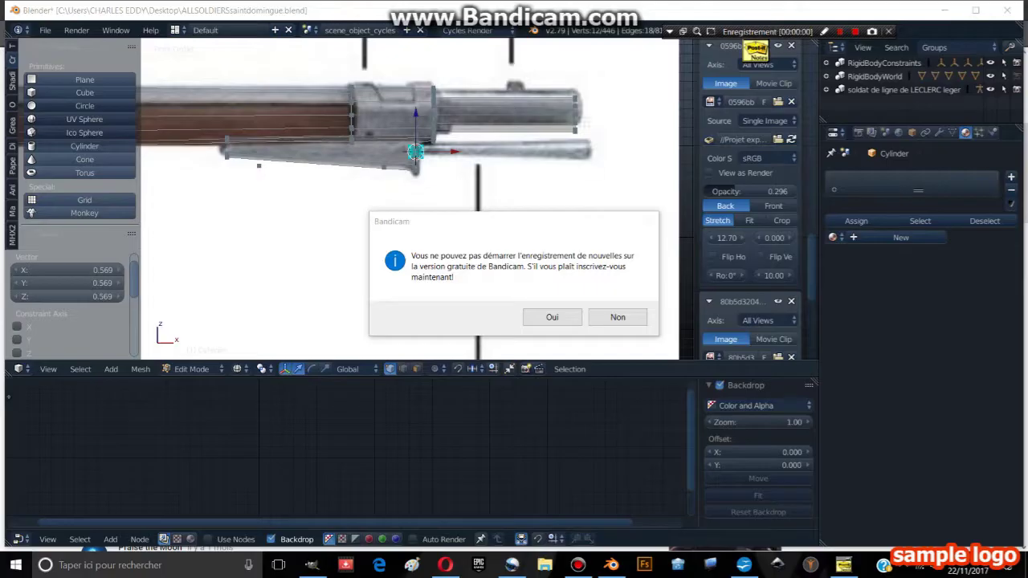
left_click(612, 317)
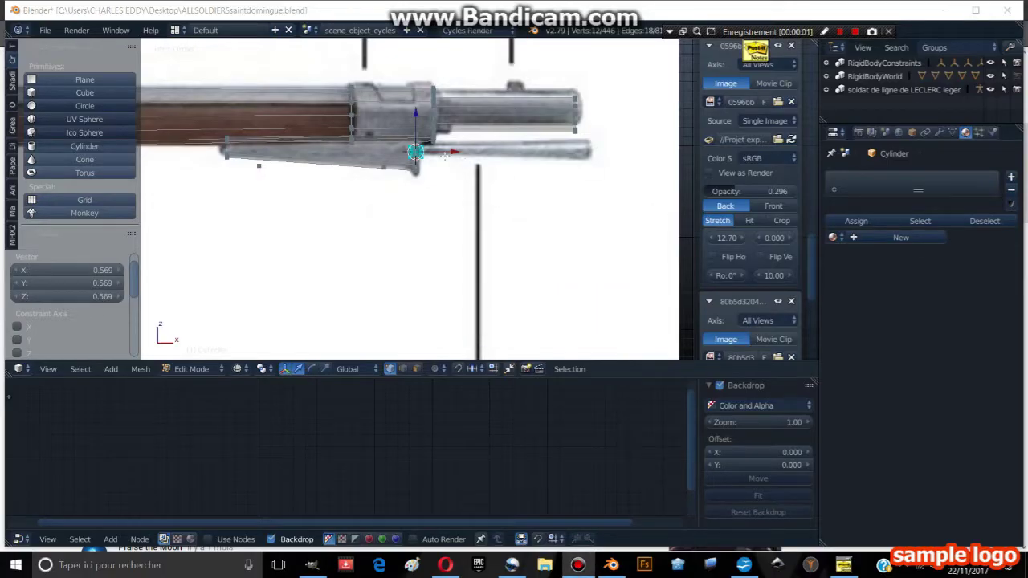
left_click_drag(443, 155, 452, 153)
Stretch the cylinder along X into a long ramrod reaching toward the muzzle.
key("s")
key("x")
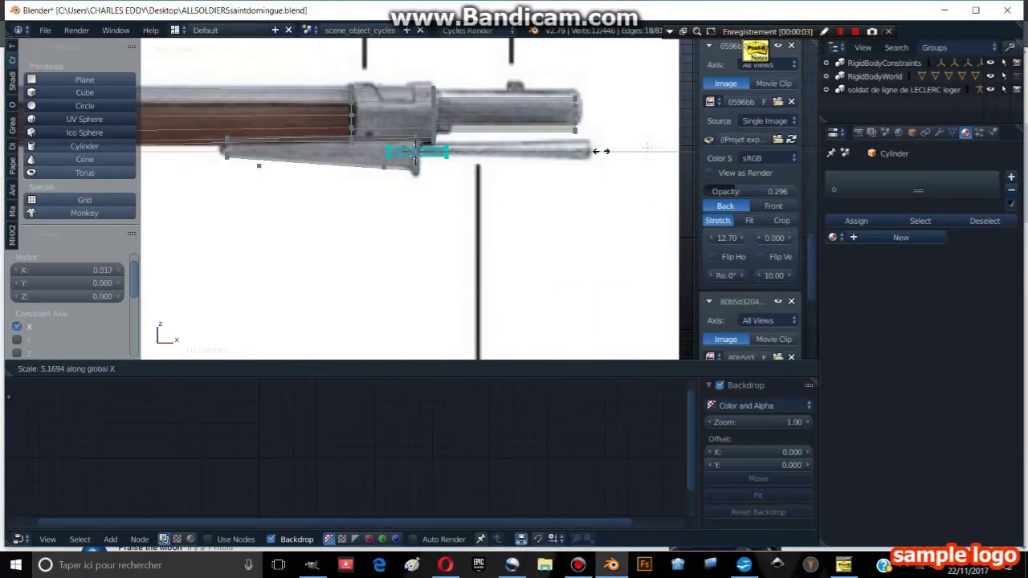
left_click(423, 220)
key("s")
key("x")
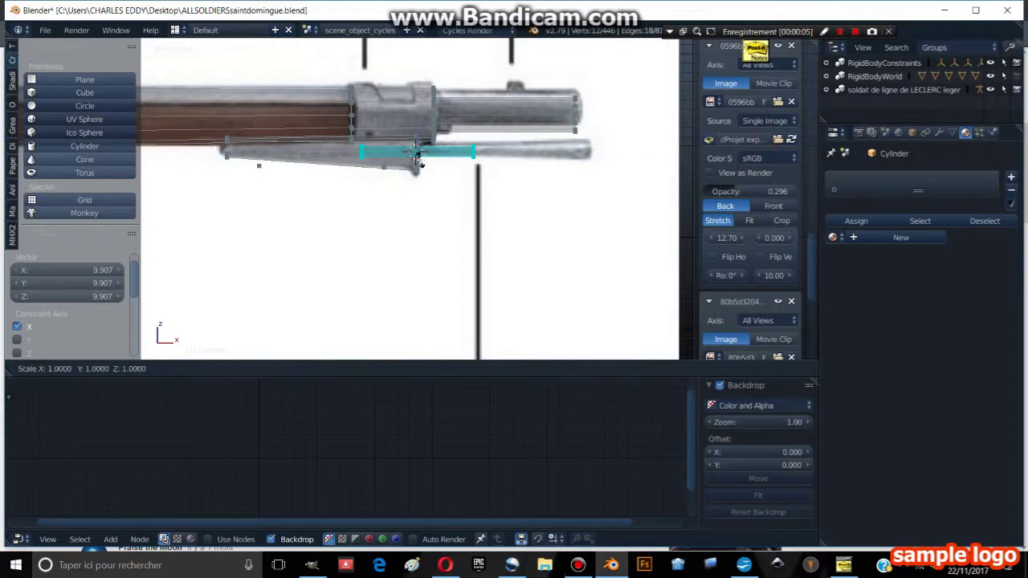
left_click(438, 153)
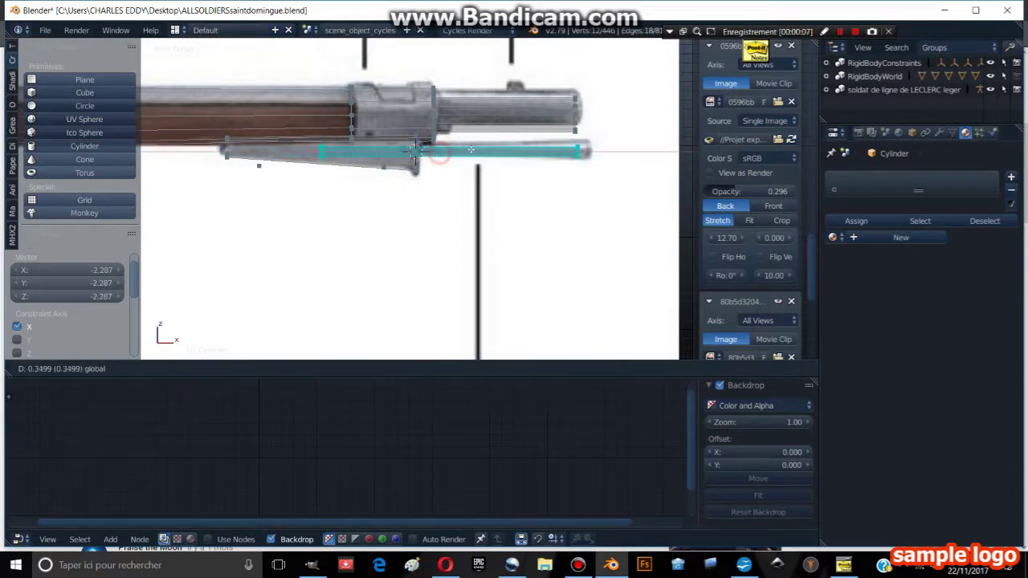
Select the ramrod's front end ring, return to Object Mode and view the whole musket.
key("a")
key("c")
left_click(591, 152)
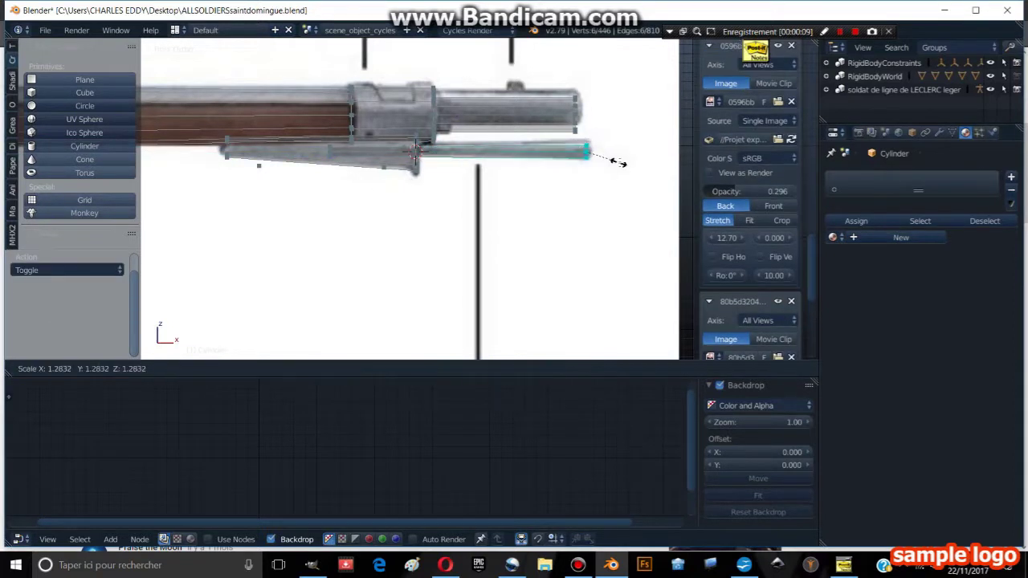
key("Escape")
key("Tab")
mouse_move(619, 158)
middle_mouse_down()
mouse_move(363, 183)
mouse_move(237, 208)
mouse_move(401, 177)
mouse_move(440, 195)
middle_mouse_up()
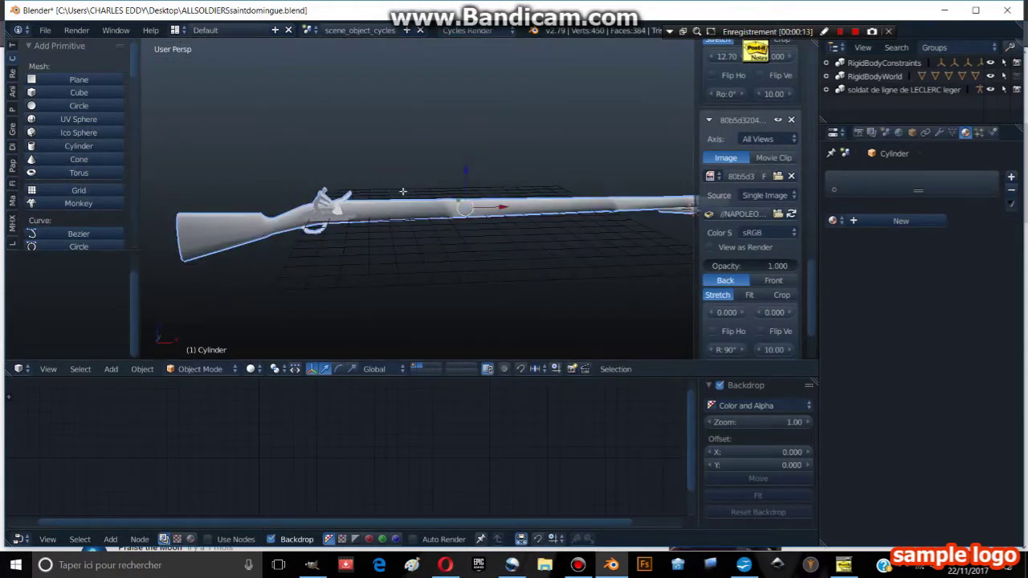
Inspect the musket mesh in Edit Mode, then recentre the view on the flintlock.
scroll(403, 191, "down", 2)
key("Tab")
key("a")
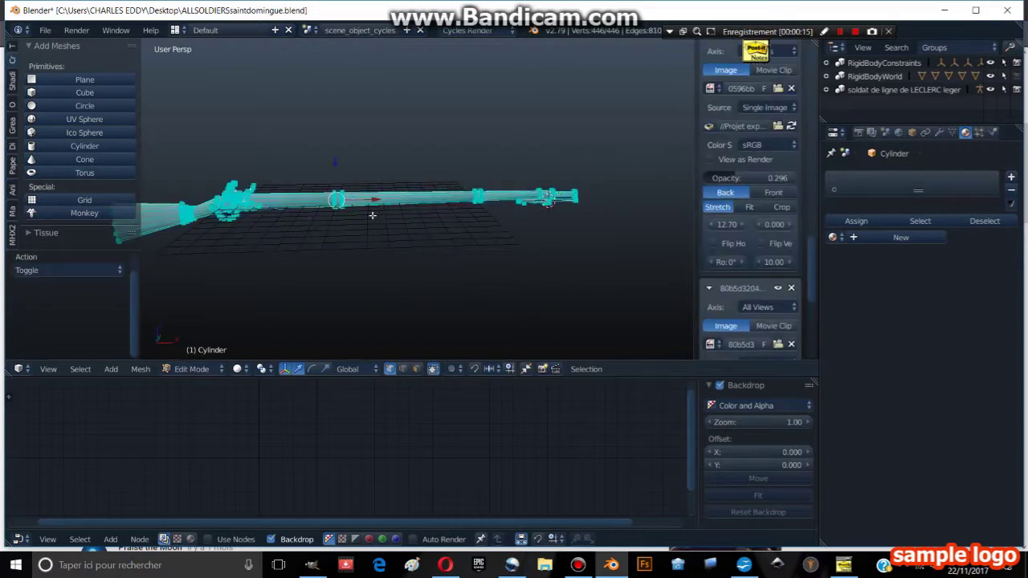
left_click(12, 52)
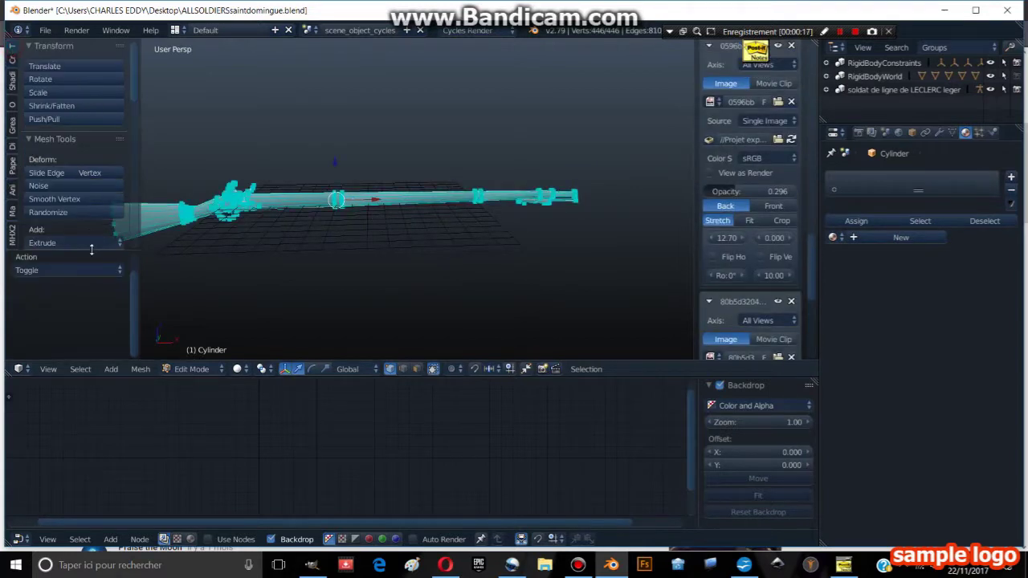
scroll(88, 233, "down", 3)
scroll(75, 207, "down", 3)
scroll(76, 192, "up", 4)
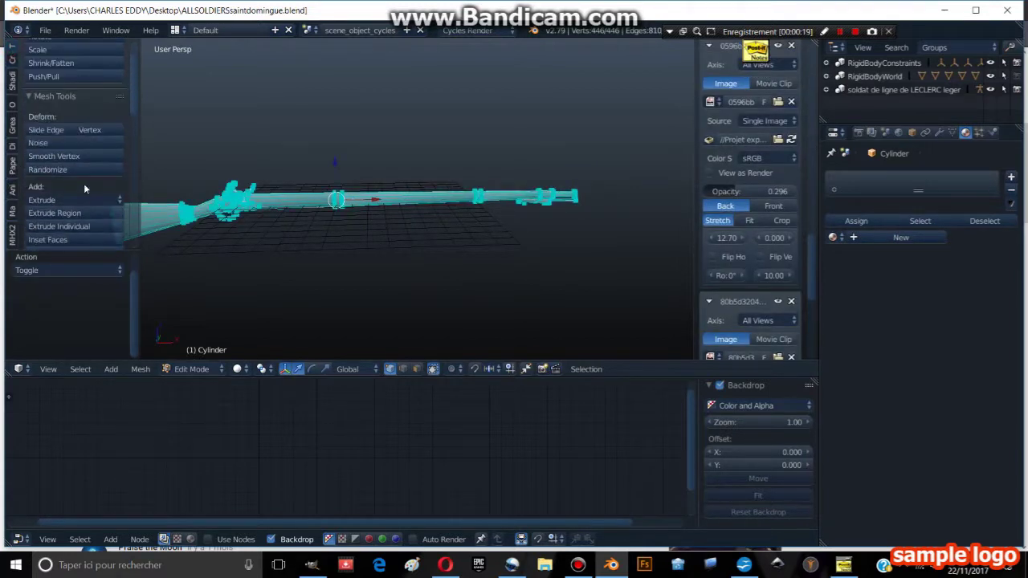
key("Tab")
middle_click_drag(375, 228, 453, 244, "shift")
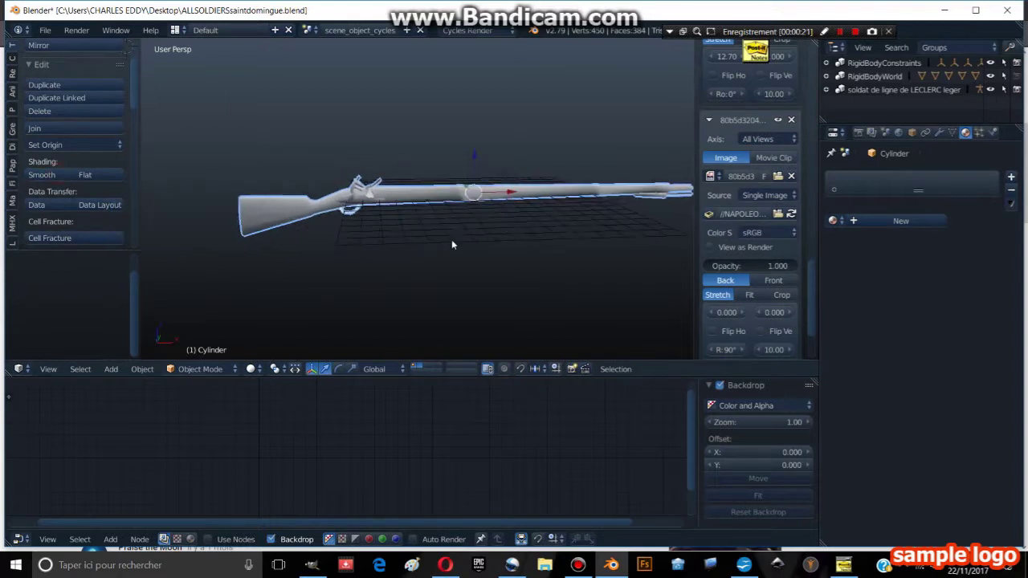
scroll(394, 234, "up", 3)
scroll(355, 223, "up", 2)
mouse_move(355, 222)
middle_mouse_down("shift")
mouse_move(324, 234)
mouse_move(438, 257)
mouse_move(404, 272)
middle_mouse_up("shift")
Select the flintlock's connected faces with L, trimming extra faces using circle select.
key("Tab")
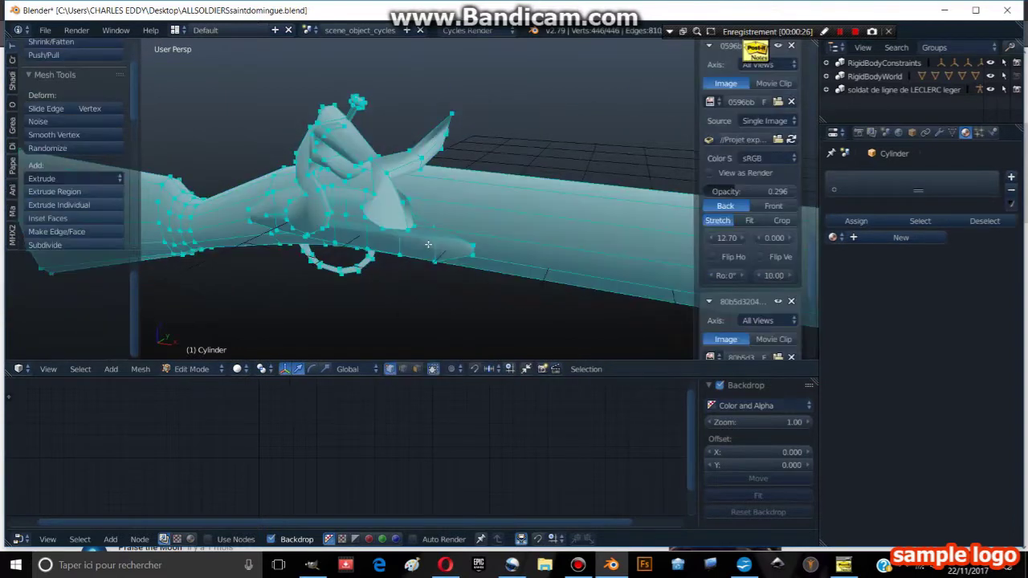
middle_click_drag(428, 238, 417, 265)
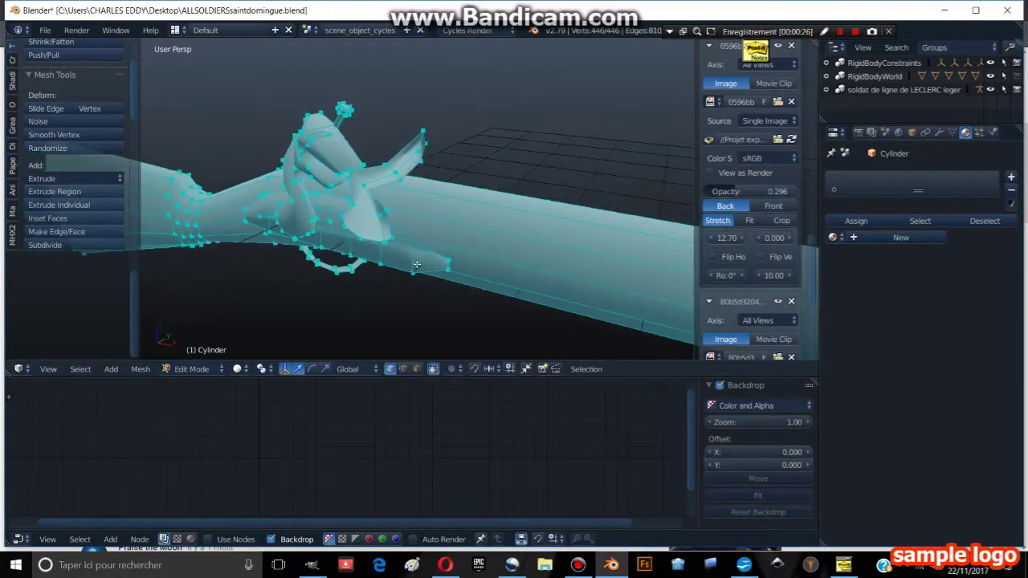
left_click(416, 369)
left_click(396, 254)
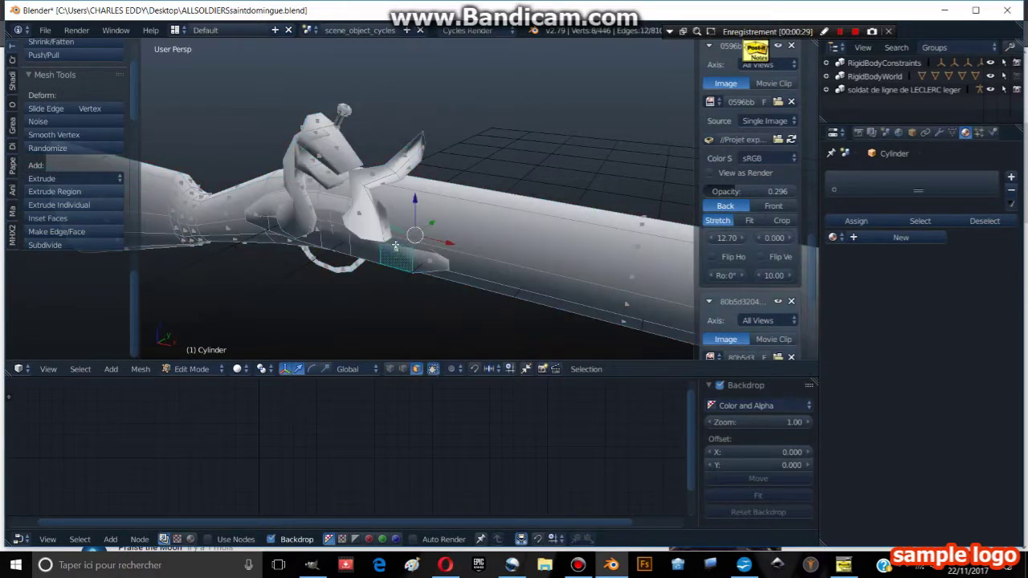
key("z")
key("z")
left_click(393, 249)
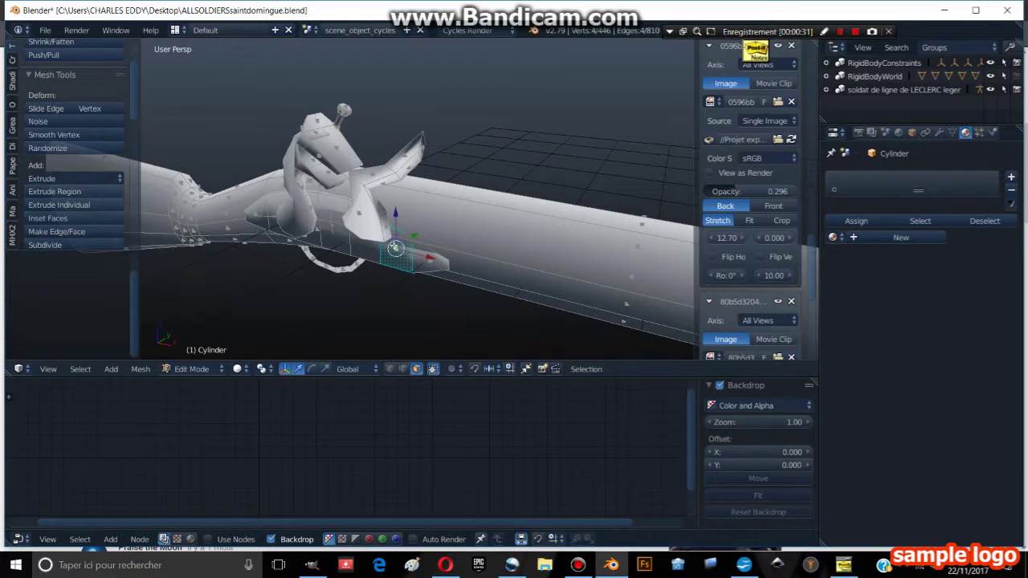
key("z")
middle_click_drag(394, 250, 420, 251)
key("z")
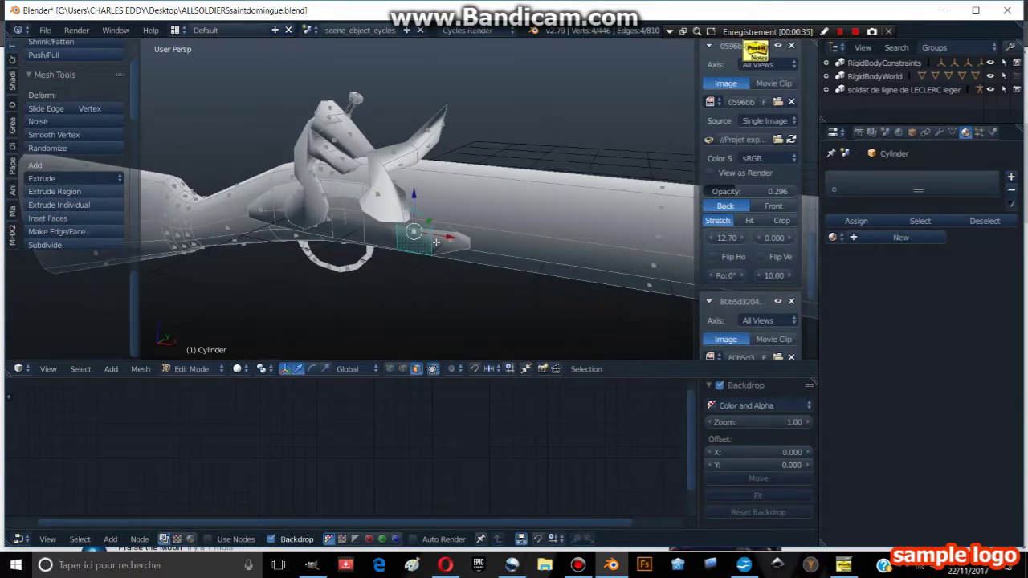
key("l")
Return to Object Mode and save the musket scene.
key("z")
middle_click_drag(431, 244, 436, 297)
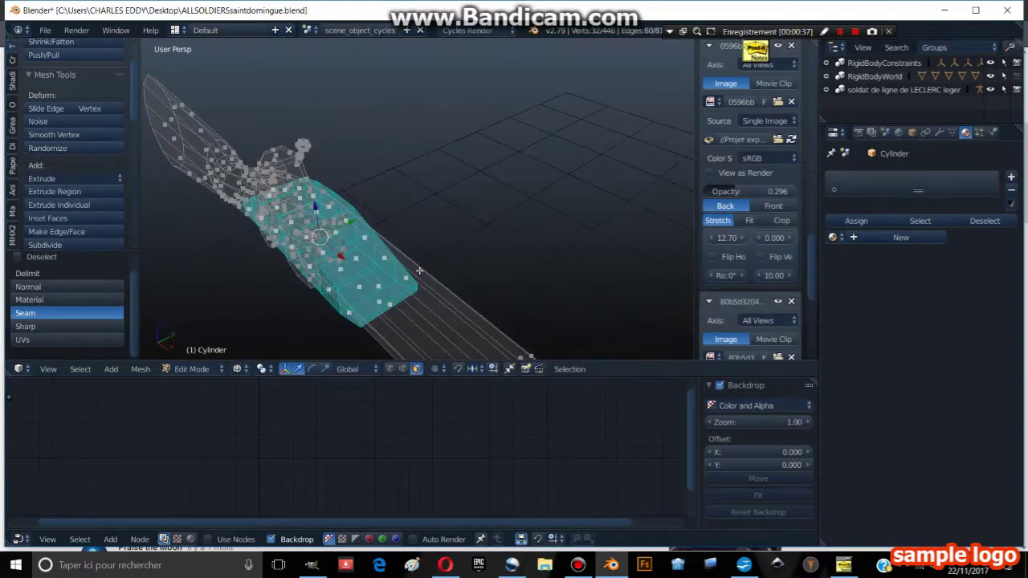
key("c")
mouse_move(349, 223)
middle_mouse_down()
mouse_move(333, 211)
mouse_move(327, 245)
mouse_move(413, 262)
middle_mouse_up()
key("Tab")
key("z")
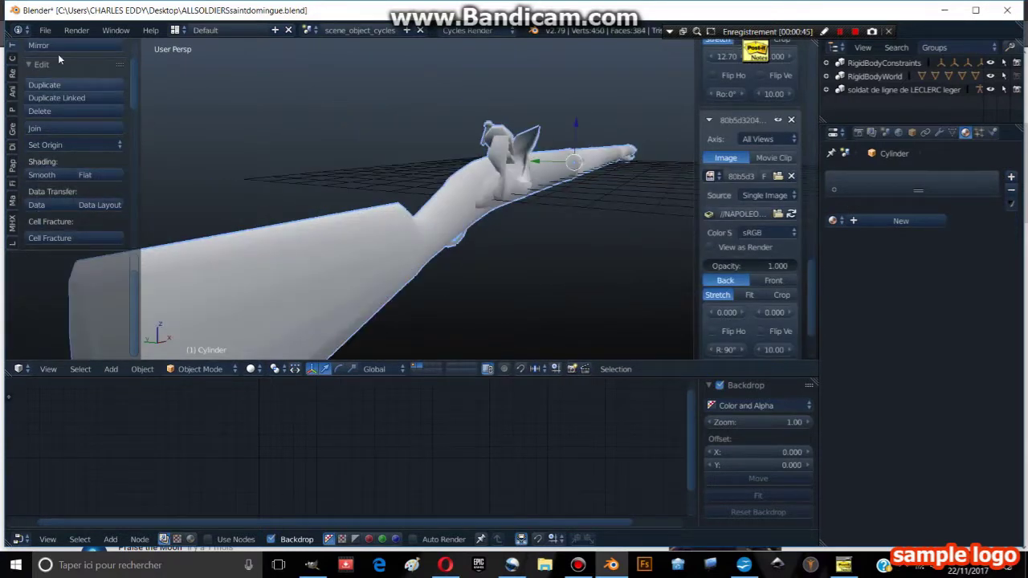
left_click(45, 29)
left_click(69, 124)
Switch to an orthographic front view of the bayonet socket reference.
mouse_move(258, 152)
middle_mouse_down()
mouse_move(440, 191)
mouse_move(325, 167)
middle_mouse_up()
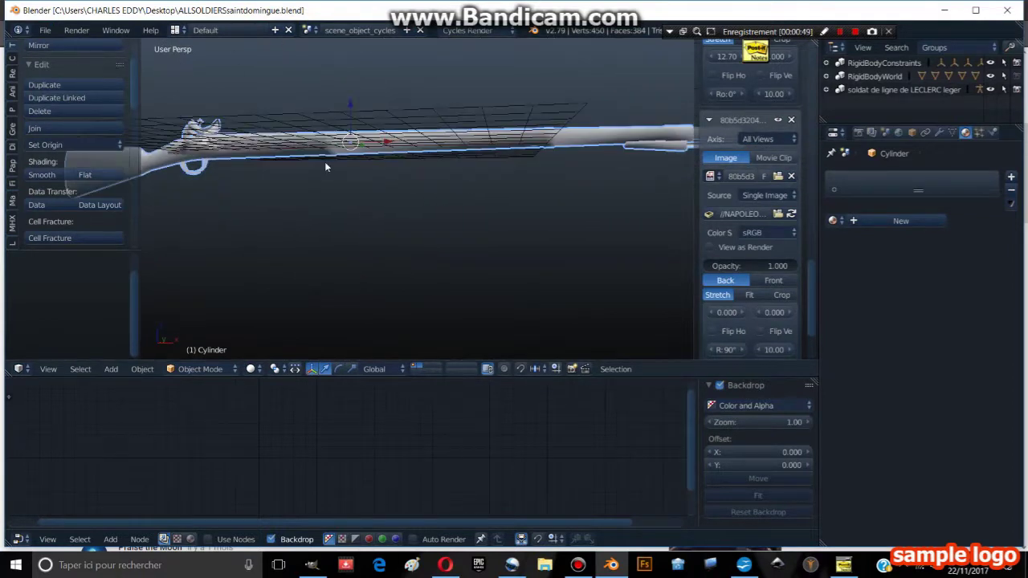
key("KP_1")
key("KP_5")
Add a cylinder at the bayonet socket drawing, rotate it 90° and shrink it to socket size.
scroll(393, 196, "up", 5)
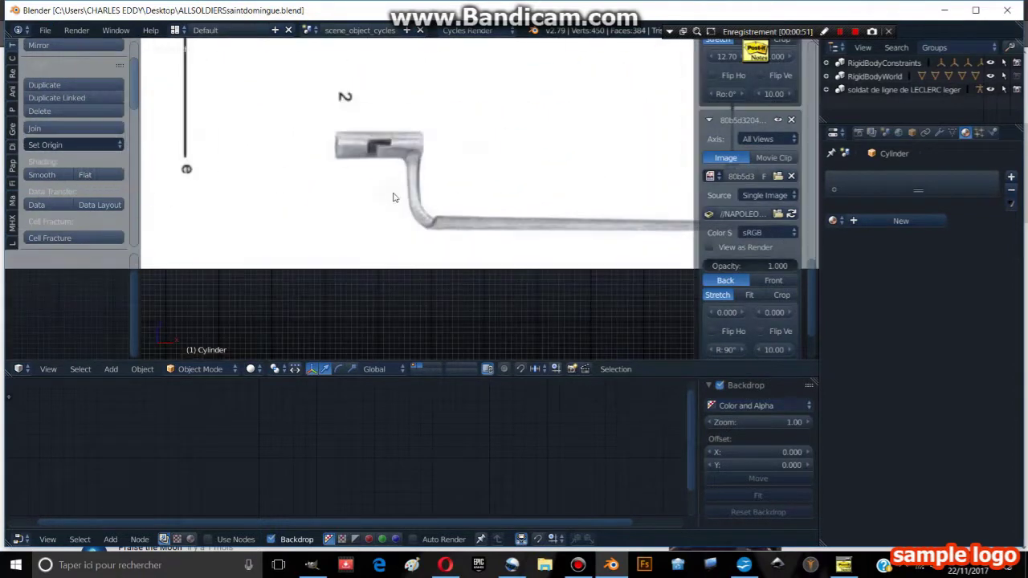
middle_click_drag(394, 196, 405, 222, "shift")
left_click(12, 61)
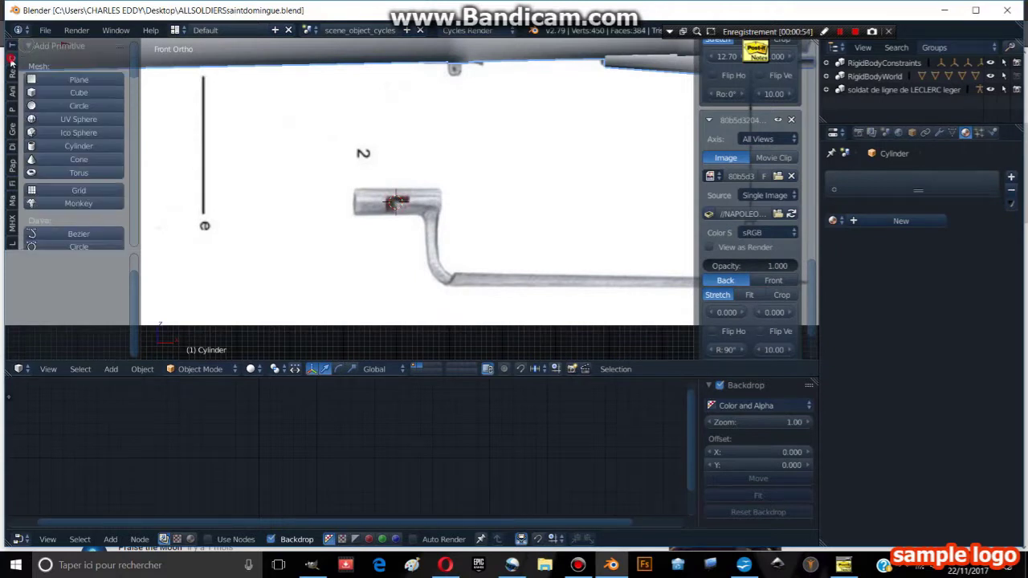
left_click(54, 146)
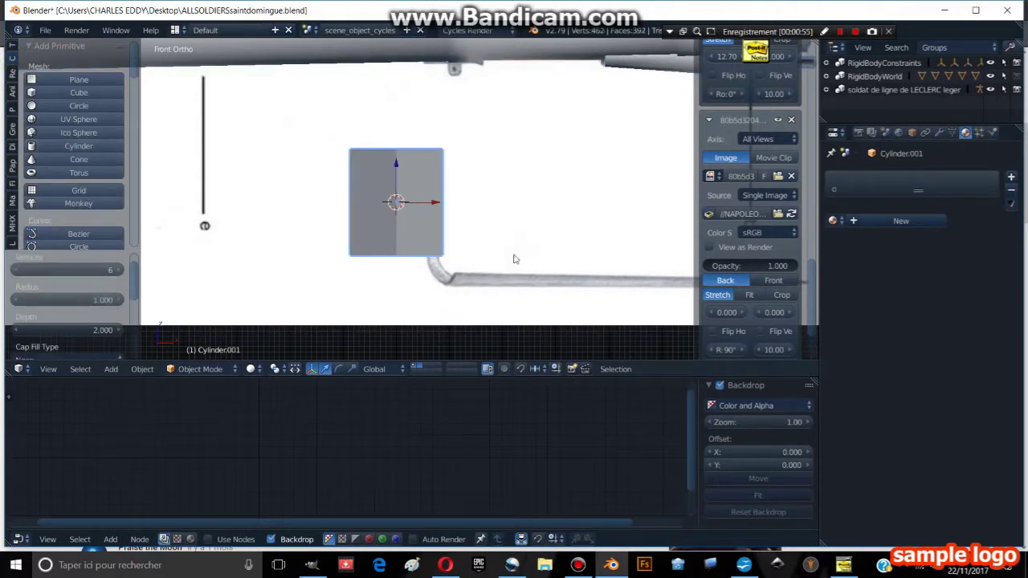
key("r")
left_click(405, 126)
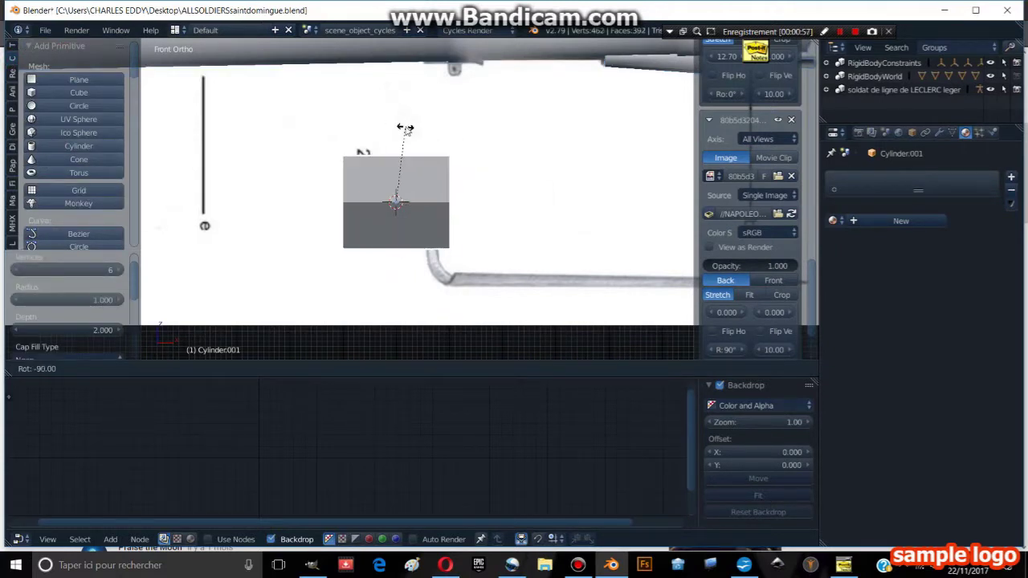
key("s")
left_click(488, 208)
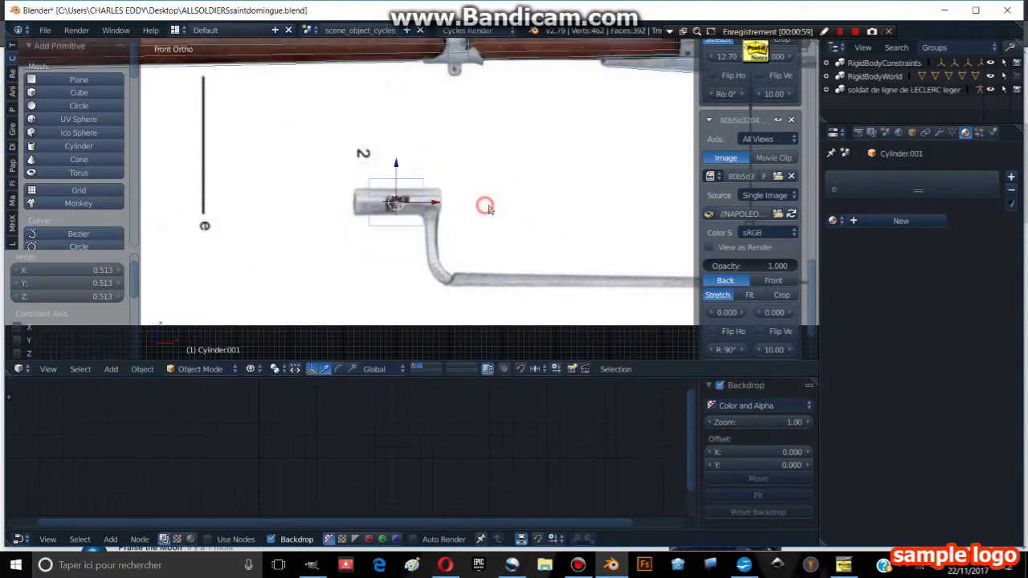
In Edit Mode, select the block's six vertices and move them along X.
key("s")
right_click(493, 217)
key("Tab")
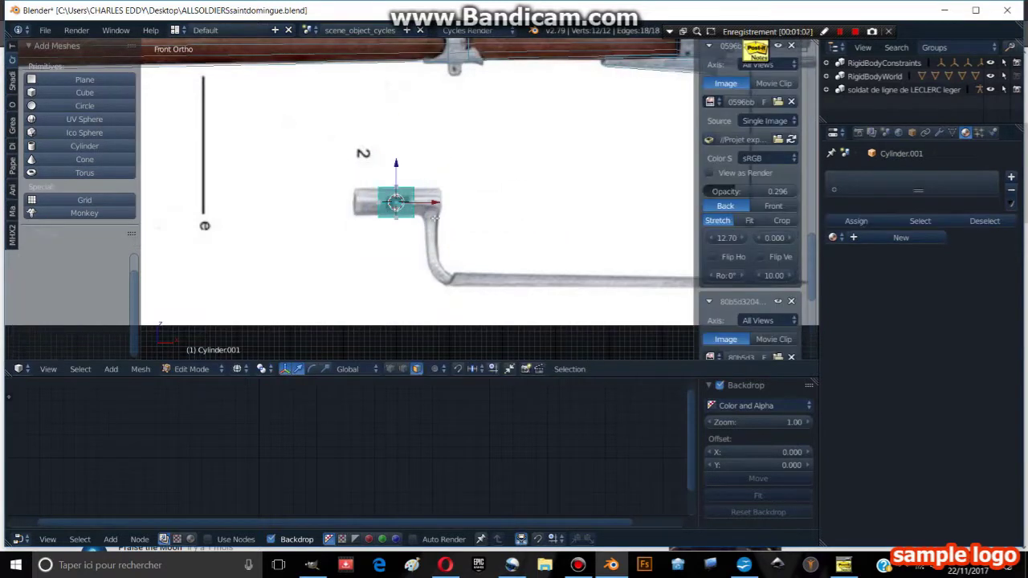
key("a")
key("c")
right_click(392, 375)
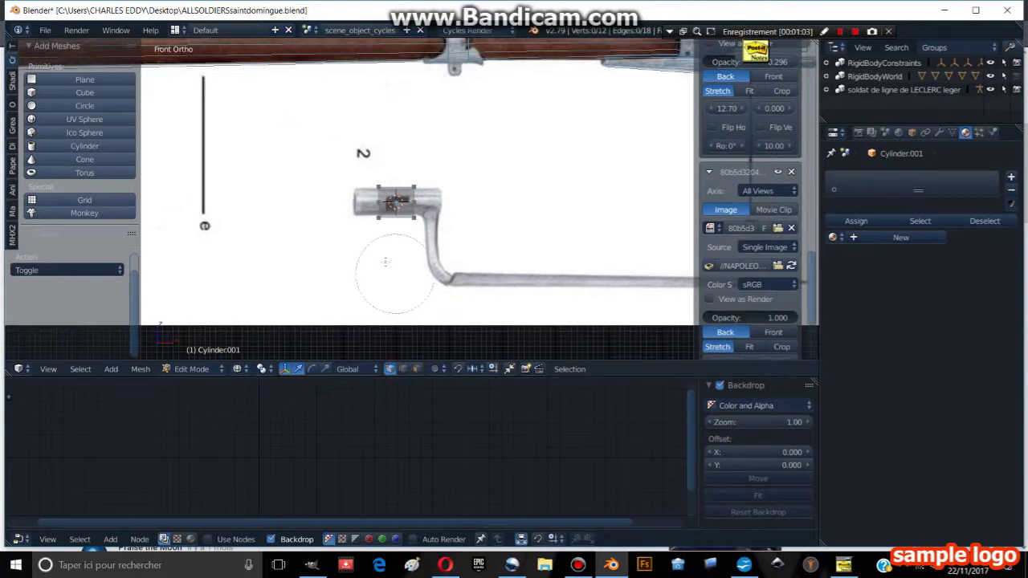
left_click_drag(368, 223, 368, 201)
key("g")
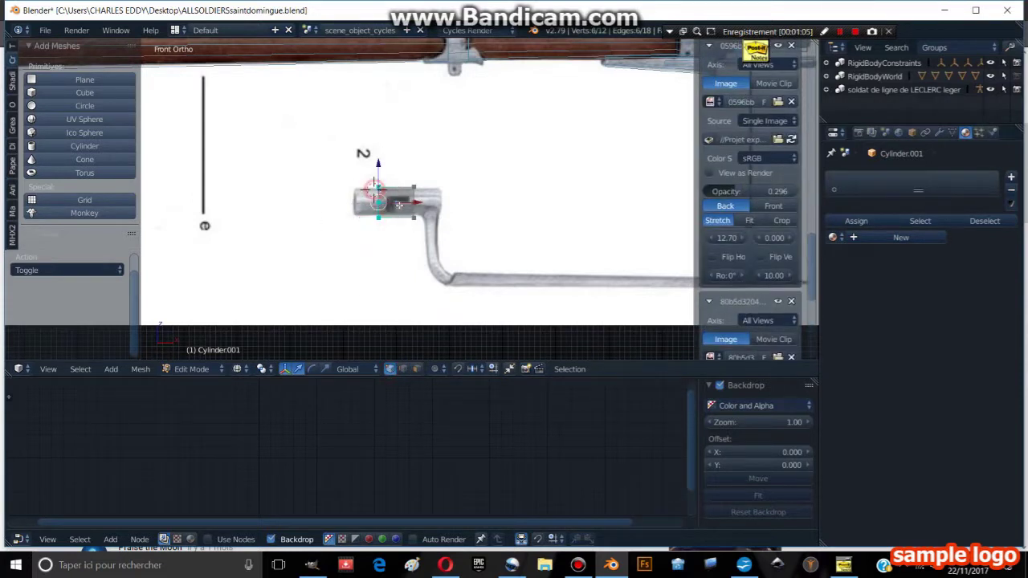
key("x")
left_click(388, 199)
Shrink the vertices at the block's right end.
key("a")
left_click_drag(413, 172, 413, 230)
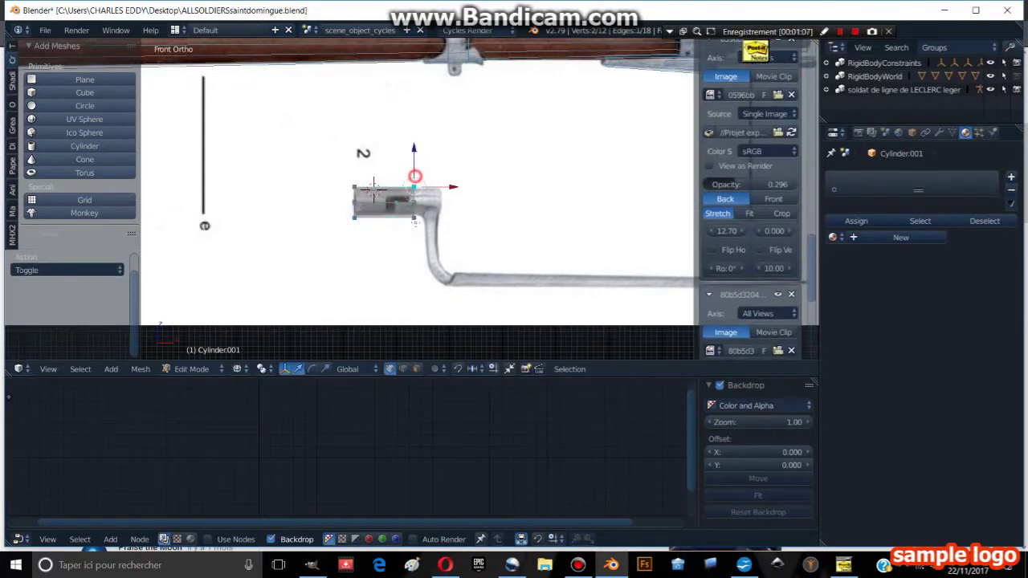
key("s")
left_click(487, 215)
Extrude the block's right end and nudge it along X to match the socket.
key("e")
left_click(487, 215)
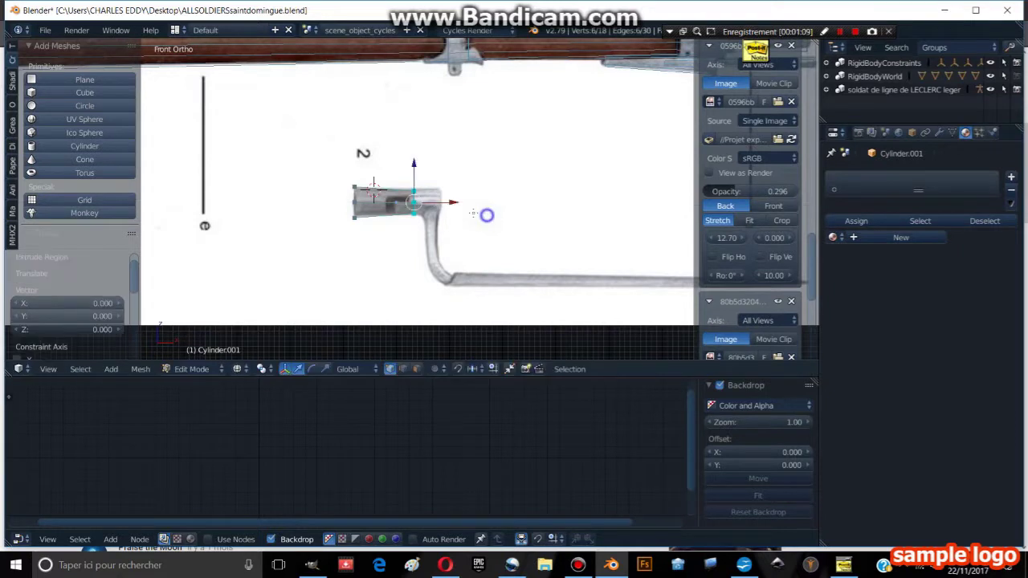
key("g")
key("x")
key("Escape")
key("a")
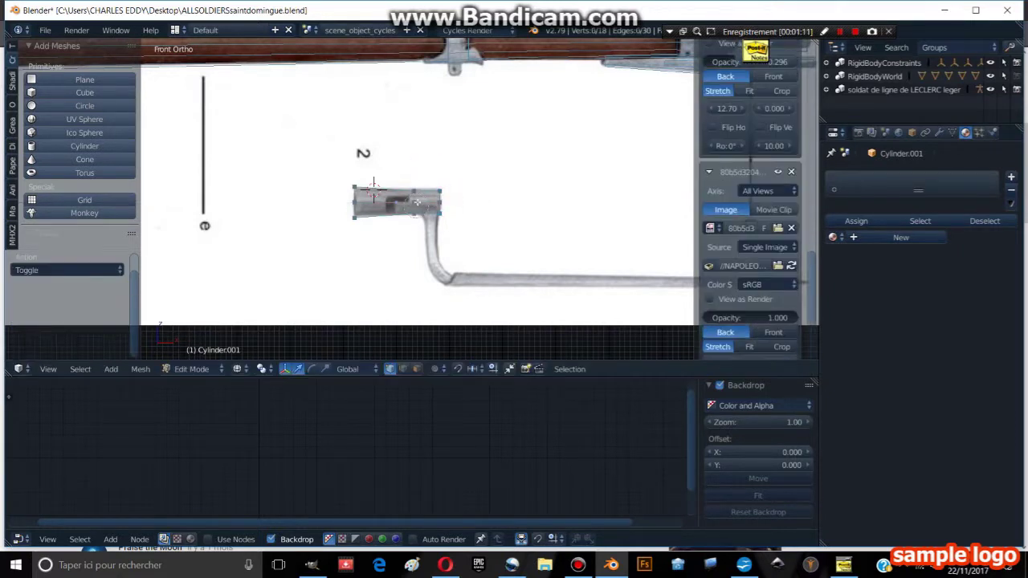
key("g")
key("x")
left_click(373, 190)
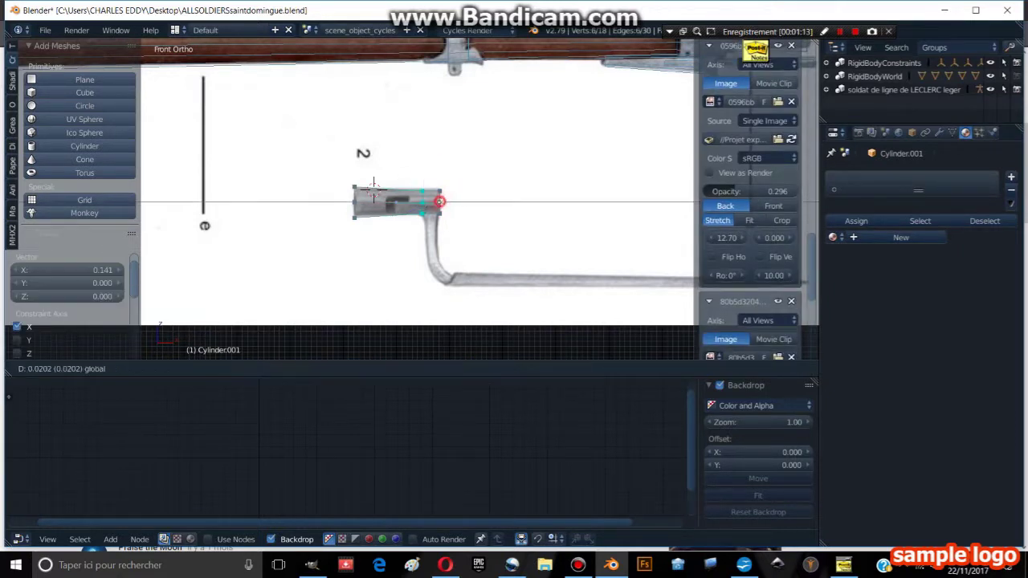
scroll(466, 238, "up", 2)
scroll(466, 237, "up", 3)
scroll(466, 238, "down", 3)
mouse_move(466, 238)
middle_mouse_down()
mouse_move(464, 281)
mouse_move(467, 271)
middle_mouse_up()
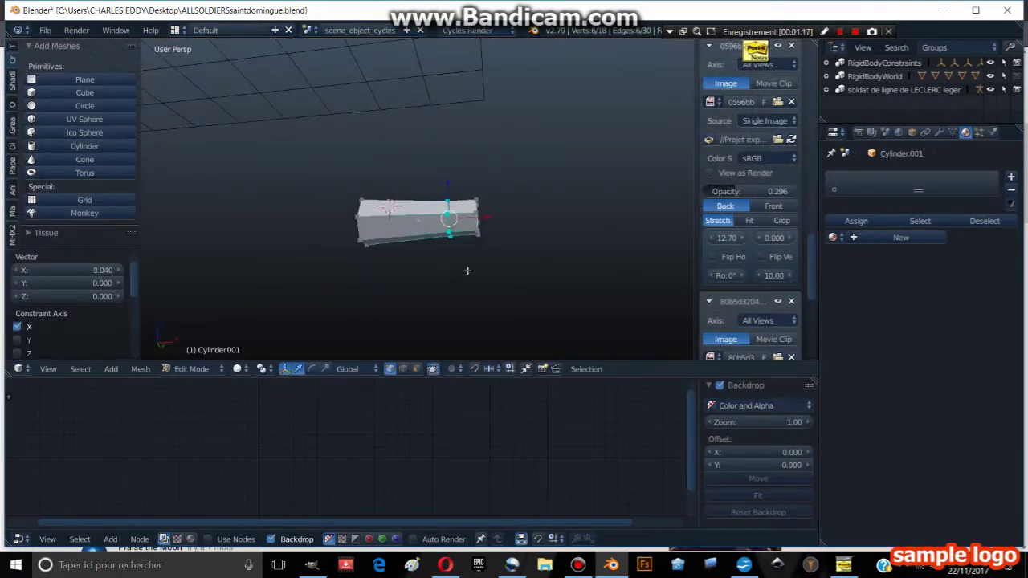
Extrude the right-end face downward along Z and shift its bottom along X.
left_click(417, 372)
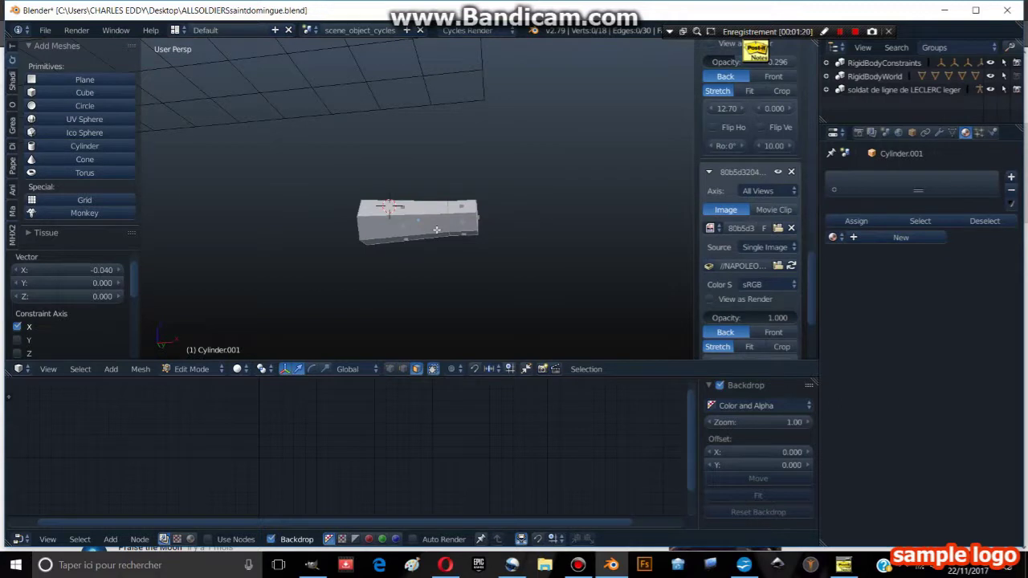
key("ctrl+KP_7")
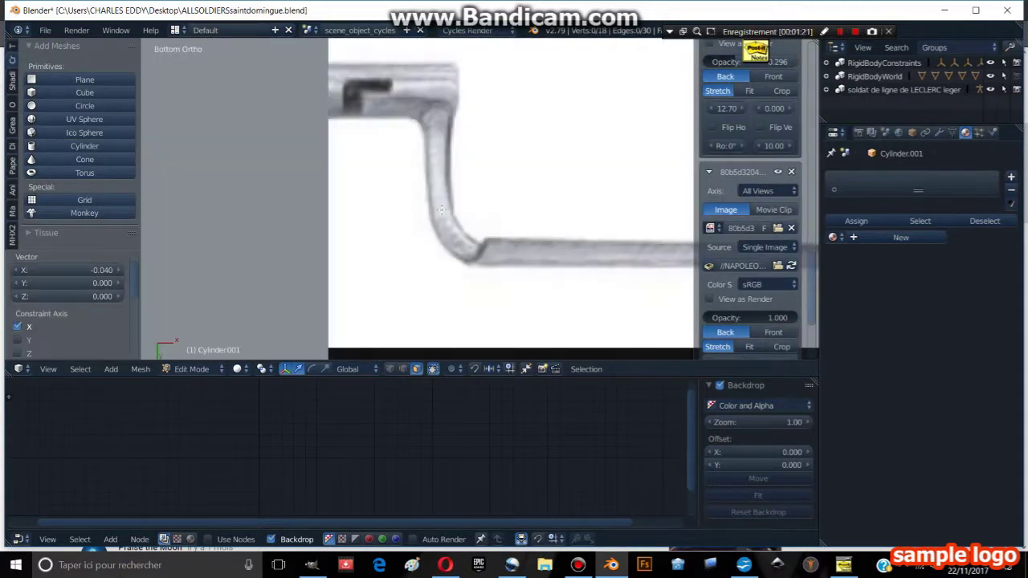
scroll(437, 206, "down", 3)
scroll(426, 229, "down", 2)
scroll(410, 263, "up", 3)
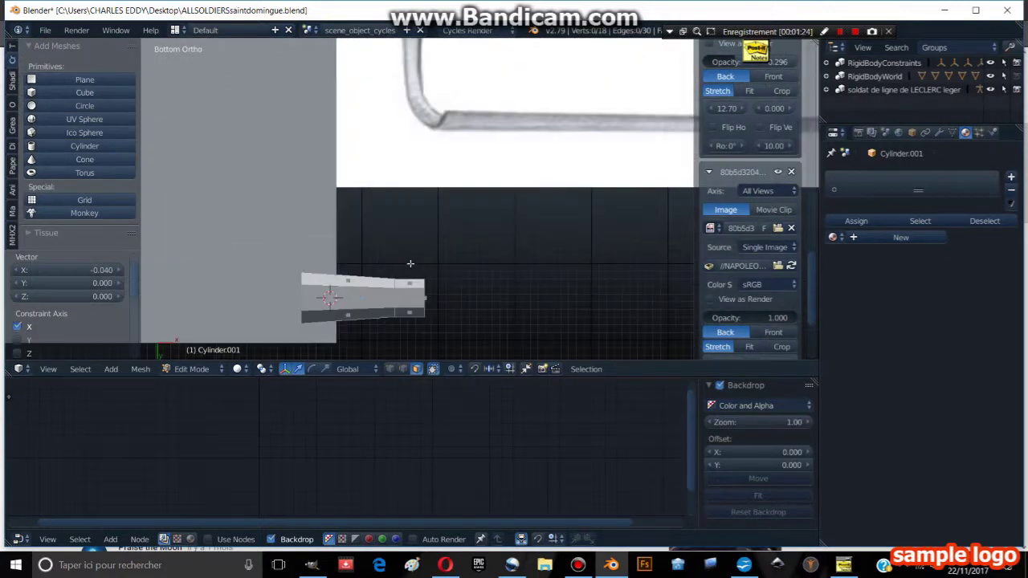
right_click(408, 296)
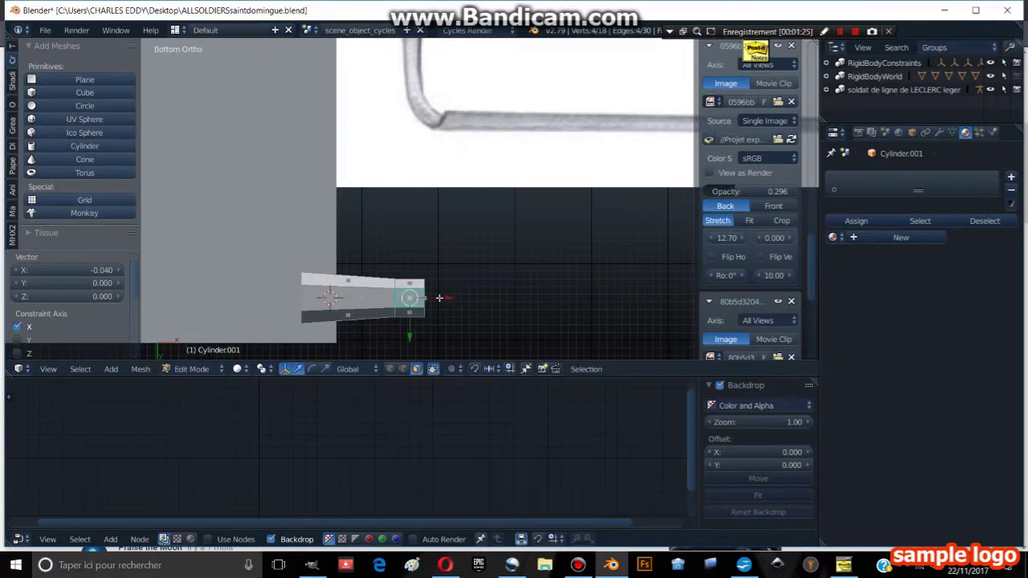
key("KP_1")
key("e")
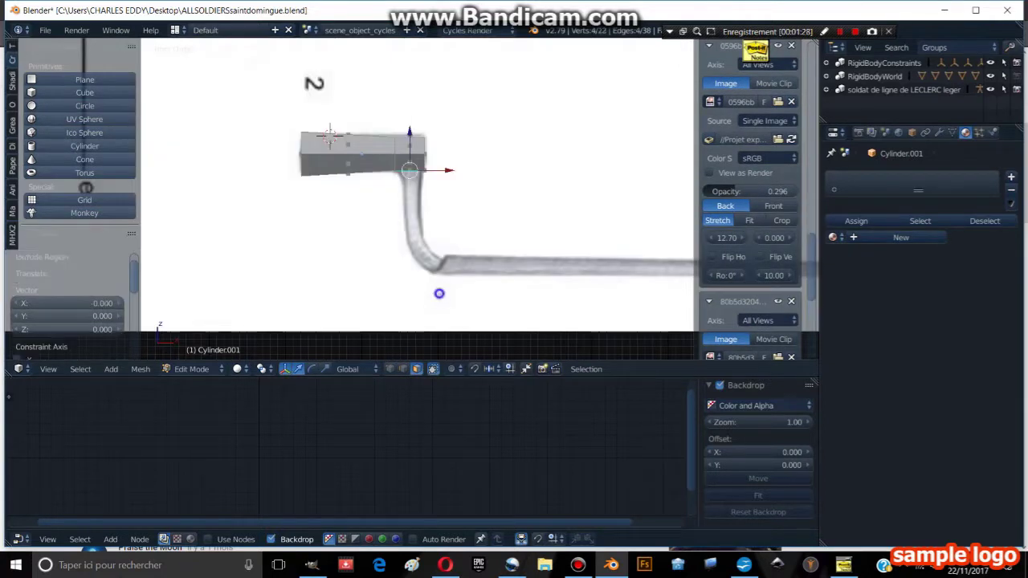
key("e")
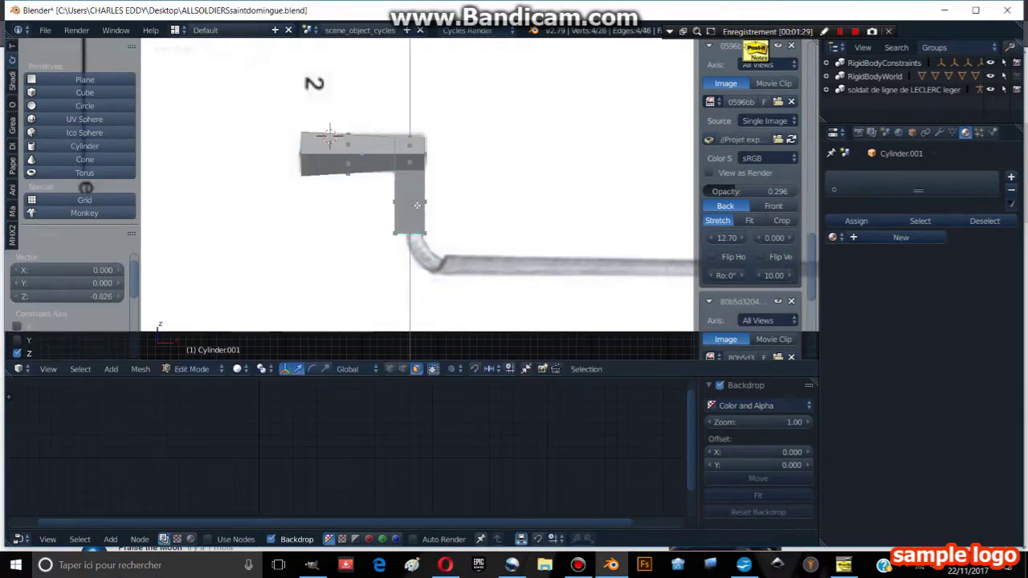
key("x")
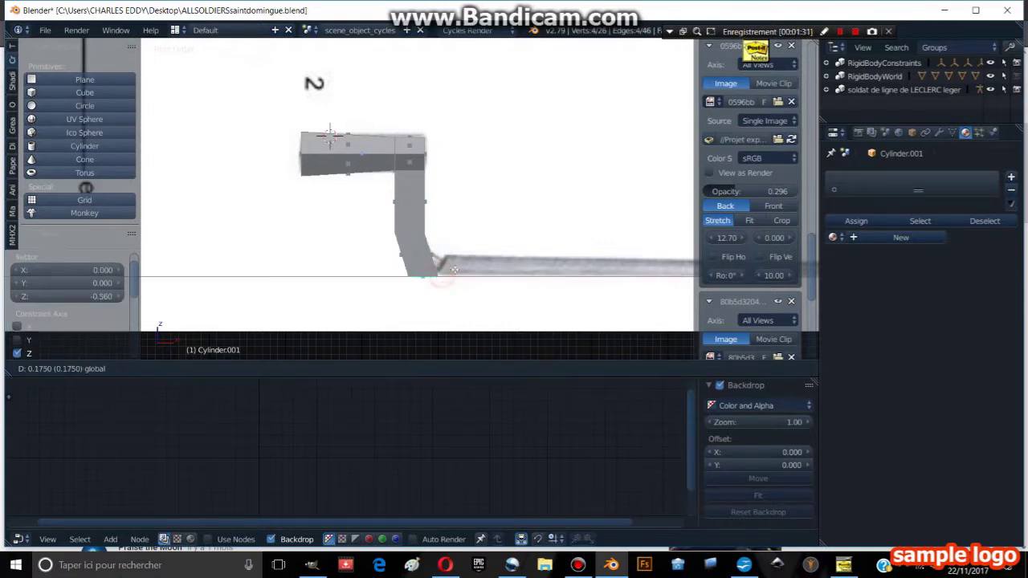
left_click(424, 266)
Add a loop cut across the downward section and select its bottom end face.
key("ctrl+r")
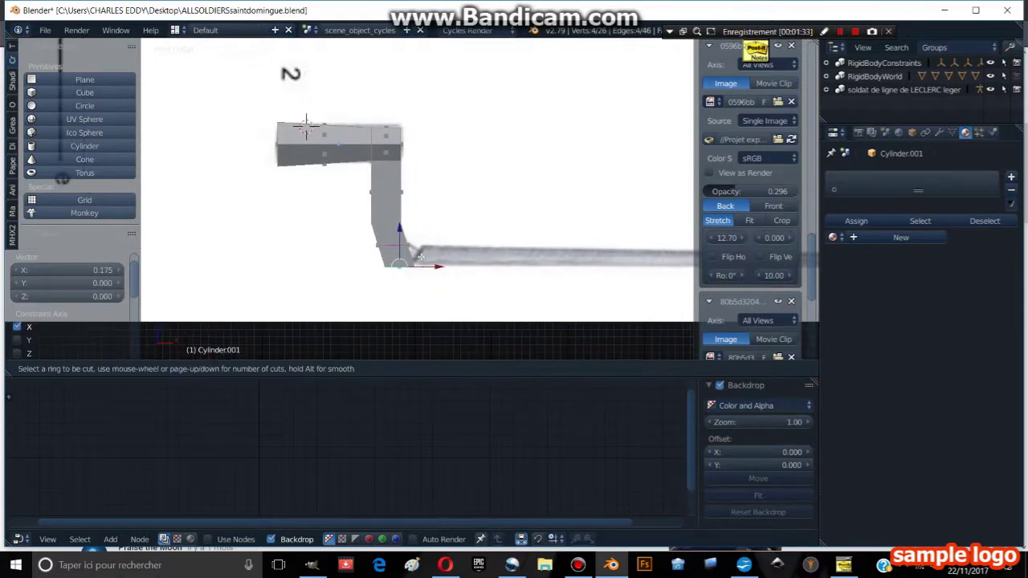
left_click(421, 254)
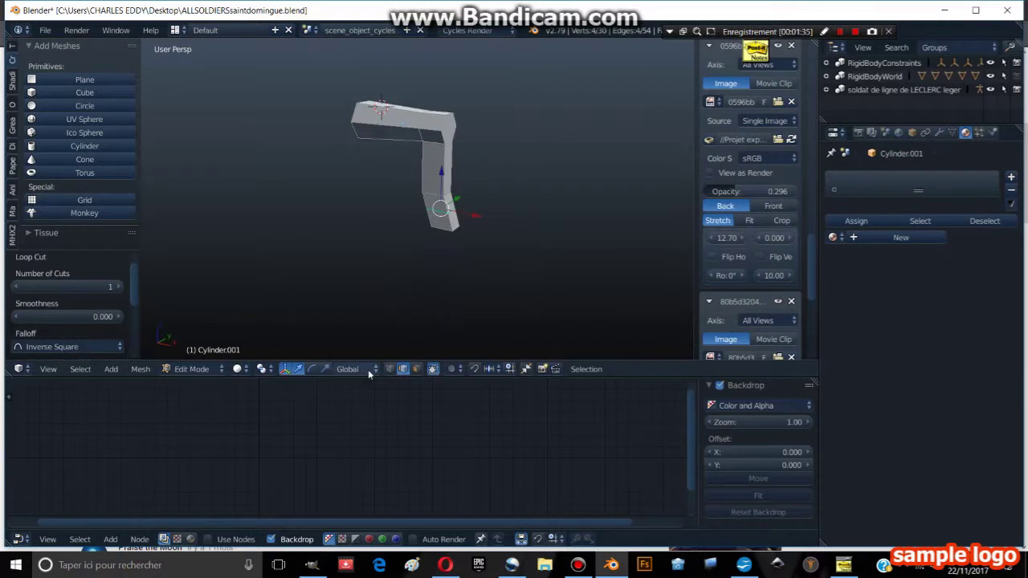
left_click(417, 369)
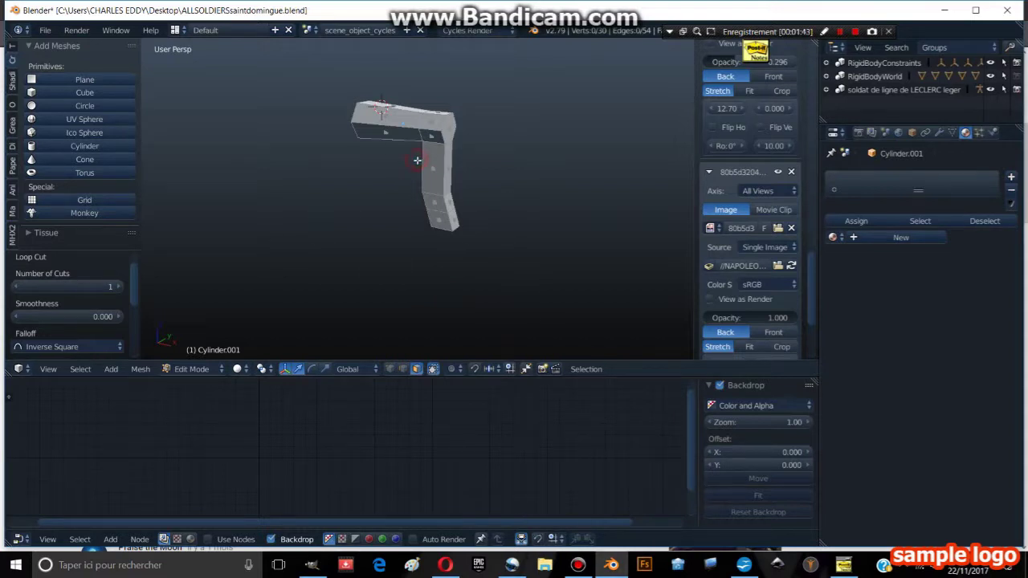
mouse_move(417, 161)
middle_mouse_down()
mouse_move(496, 202)
mouse_move(491, 220)
middle_mouse_up()
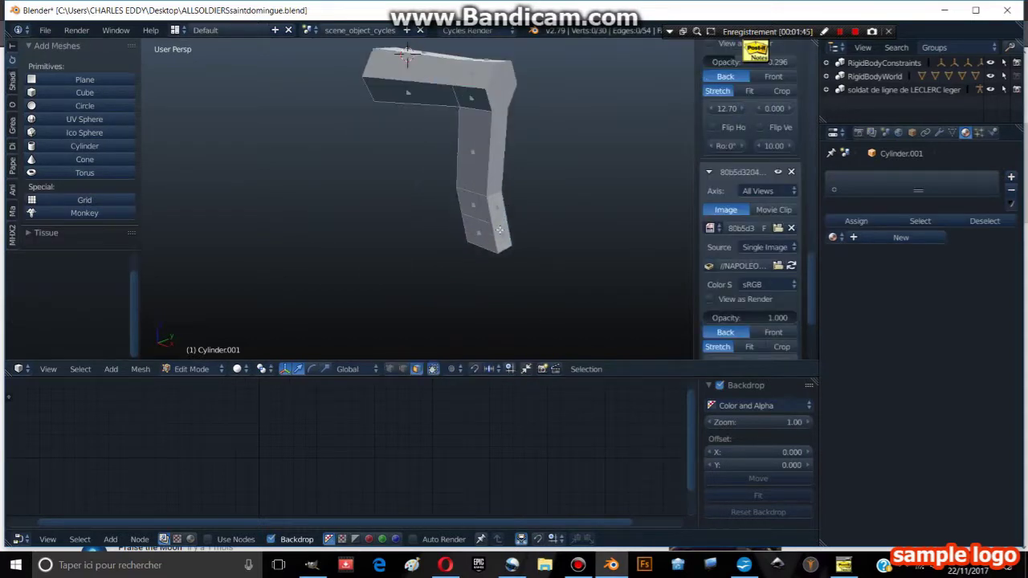
right_click(494, 222)
key("KP_1")
scroll(494, 191, "down", 4)
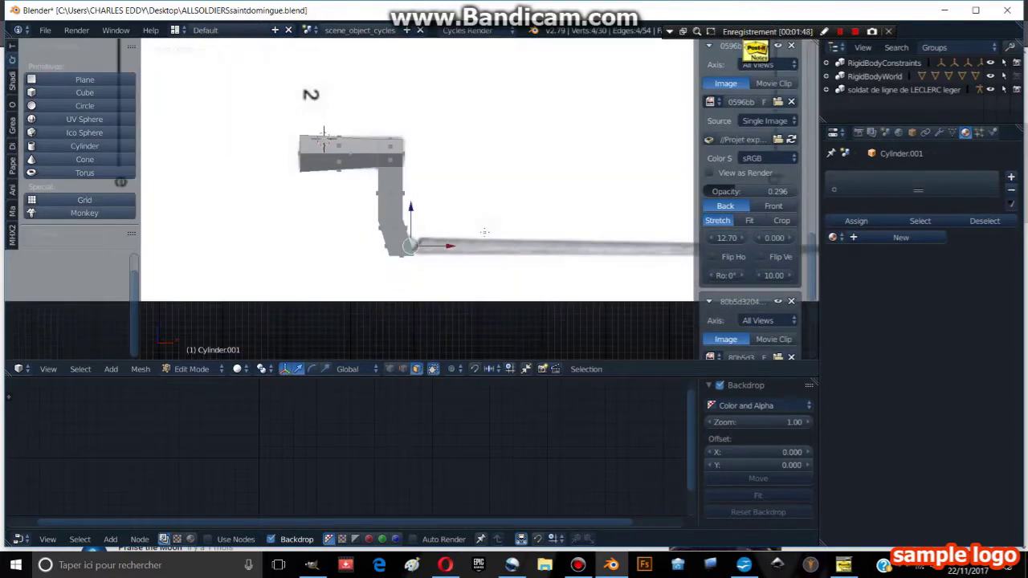
scroll(428, 226, "up", 2)
Extrude the bottom face right into a long bar following the reference blade.
key("e")
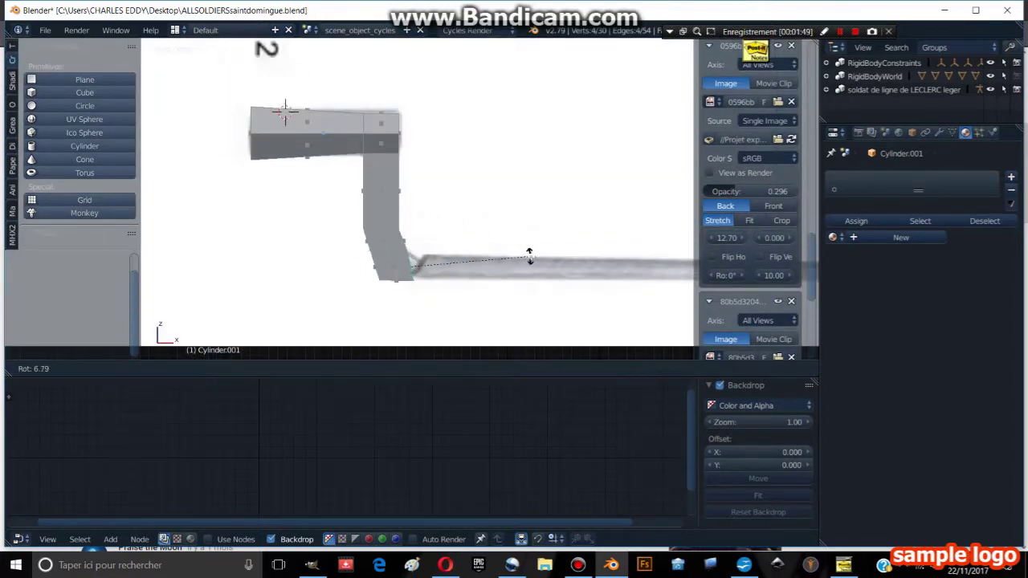
key("r")
key("Escape")
key("KP_1")
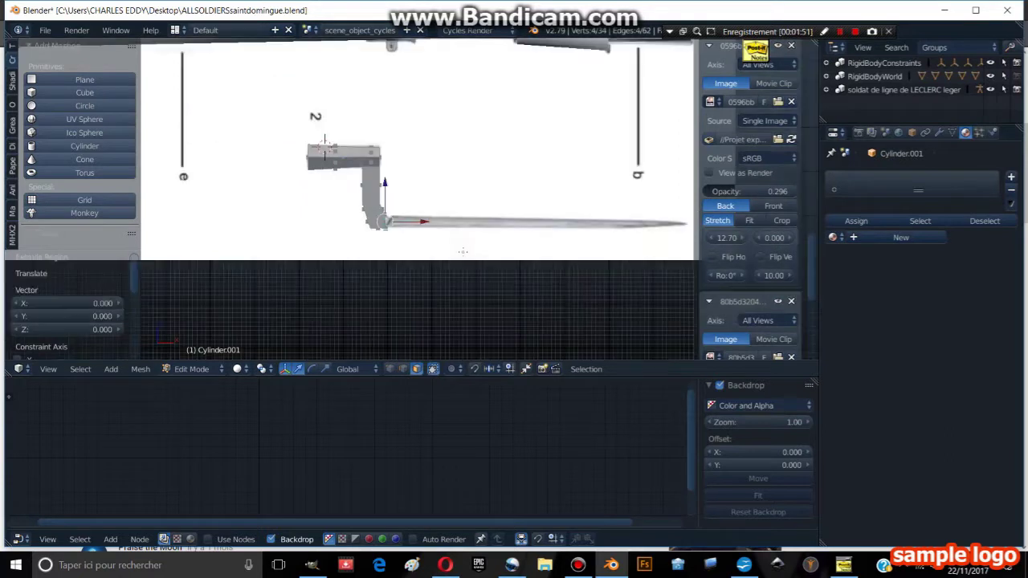
left_click_drag(298, 202, 583, 200)
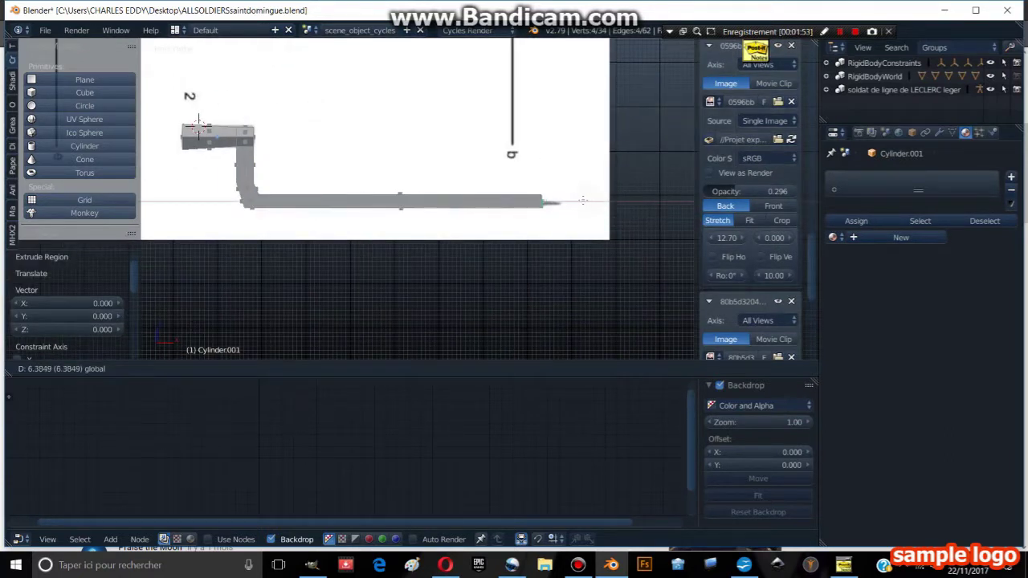
left_click(603, 201)
scroll(598, 221, "up", 1)
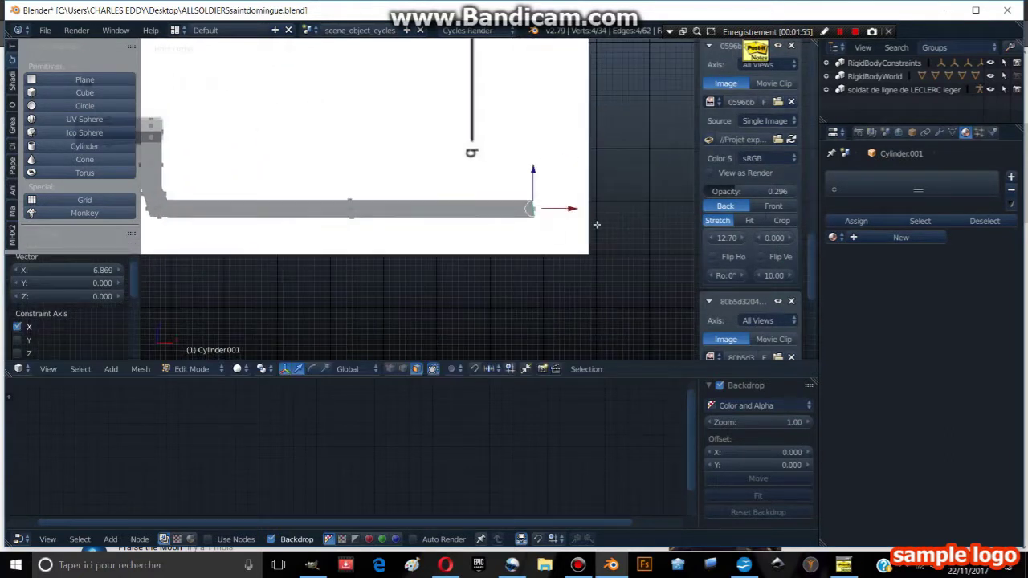
Taper the bar's tip to a narrow point and lower it 0.060 along Z.
key("s")
left_click(548, 210)
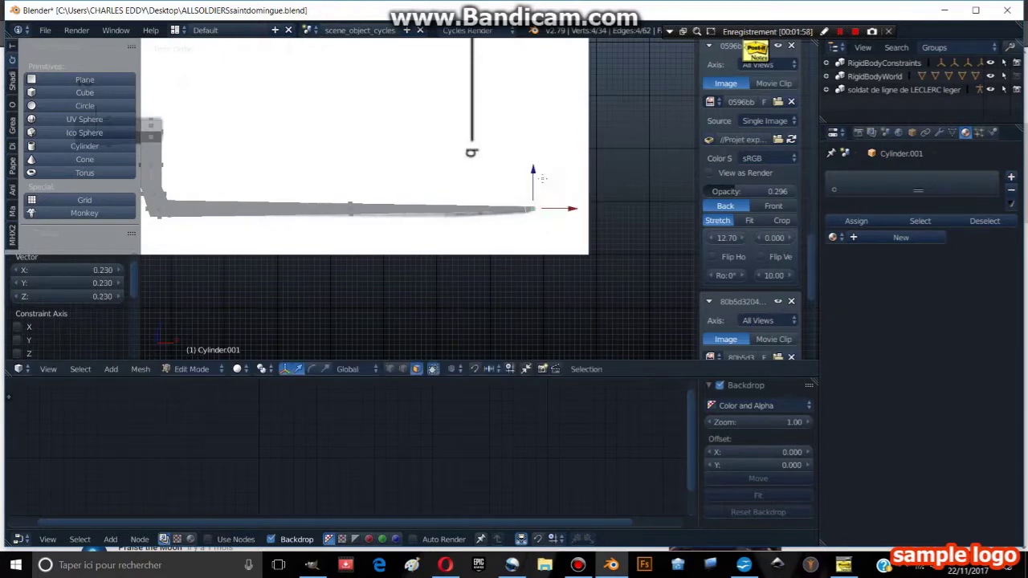
key("s")
left_click(518, 193)
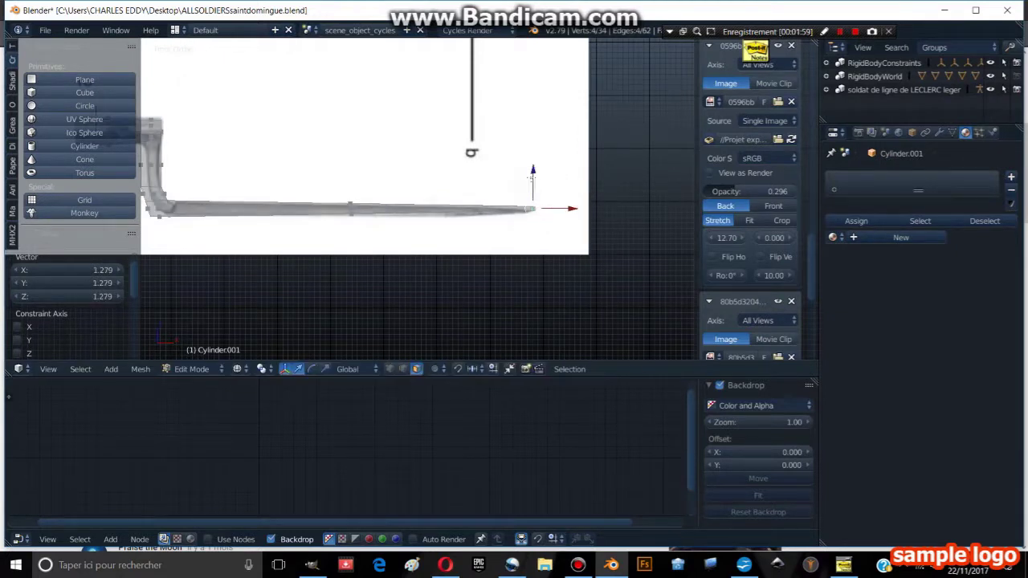
key("g")
key("z")
left_click(533, 178)
Return to the front view in vertex mode and switch viewport shading to Textured.
mouse_move(532, 178)
middle_mouse_down()
mouse_move(405, 150)
mouse_move(326, 168)
middle_mouse_up()
key("KP_1")
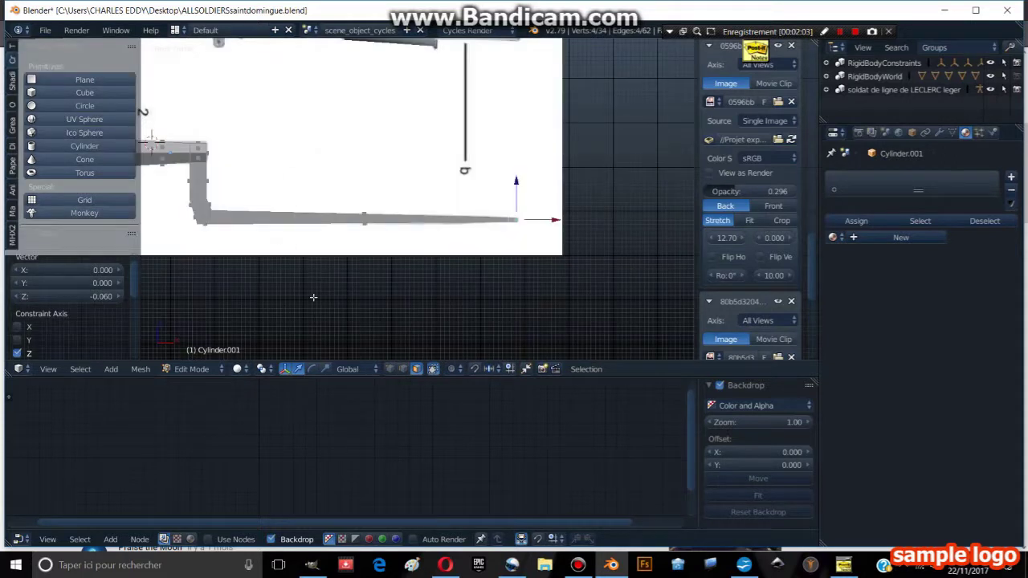
left_click(390, 369)
scroll(337, 215, "up", 2)
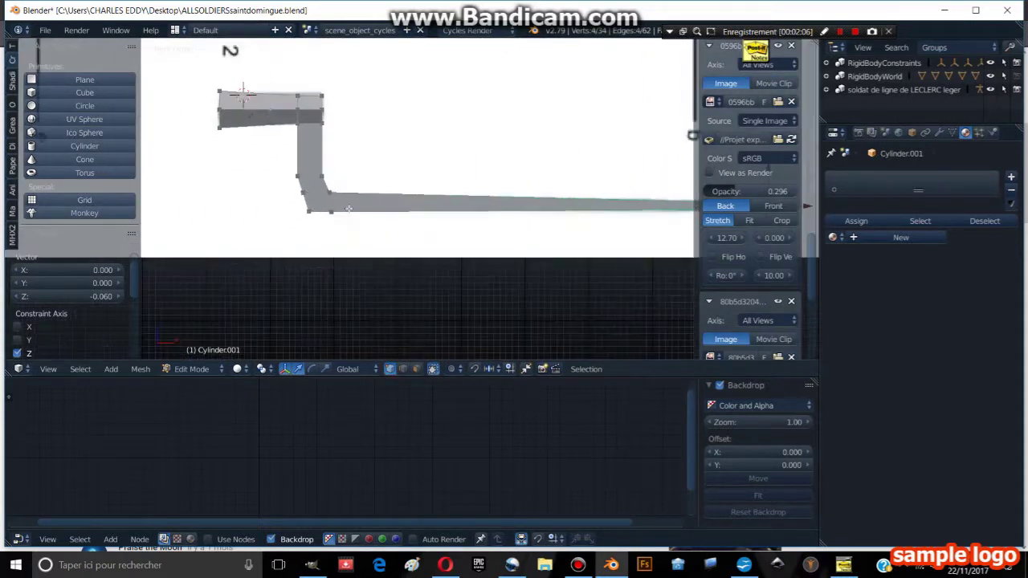
scroll(751, 160, "down", 4)
key("alt+z")
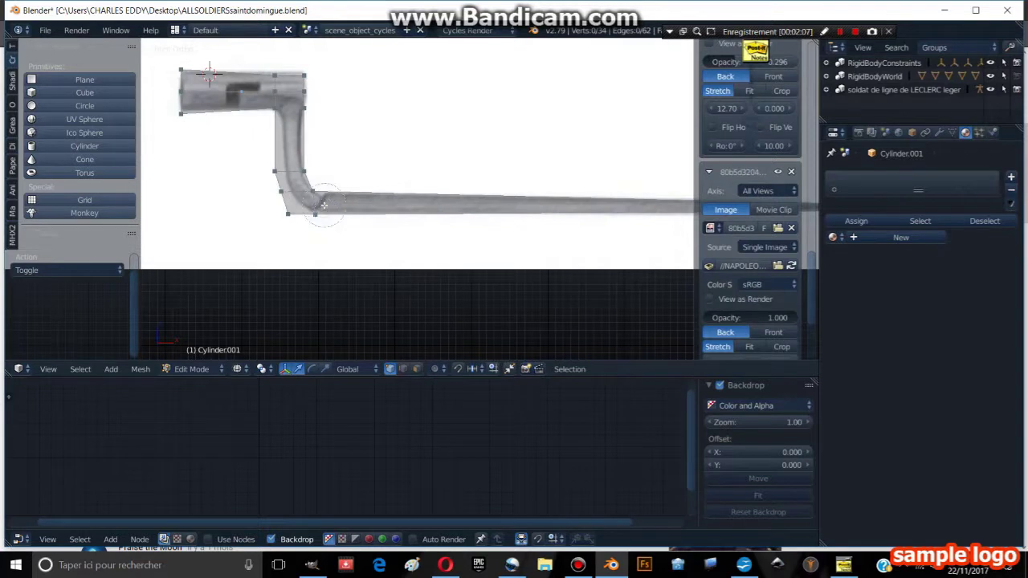
In Top view, widen the bar's corner vertices about 1.4 times along Y.
left_click_drag(323, 205, 268, 203)
key("KP_7")
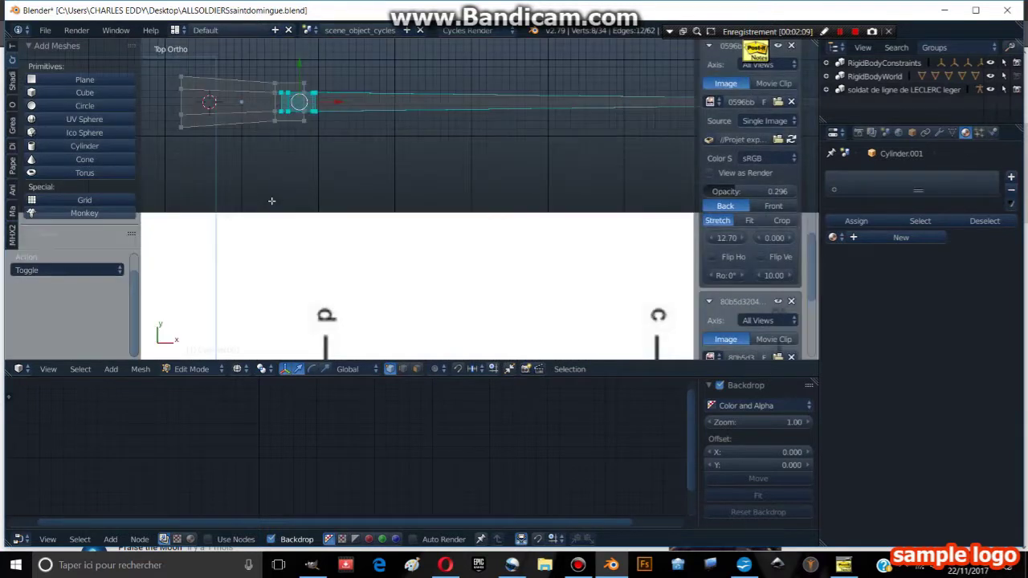
key("s")
key("x")
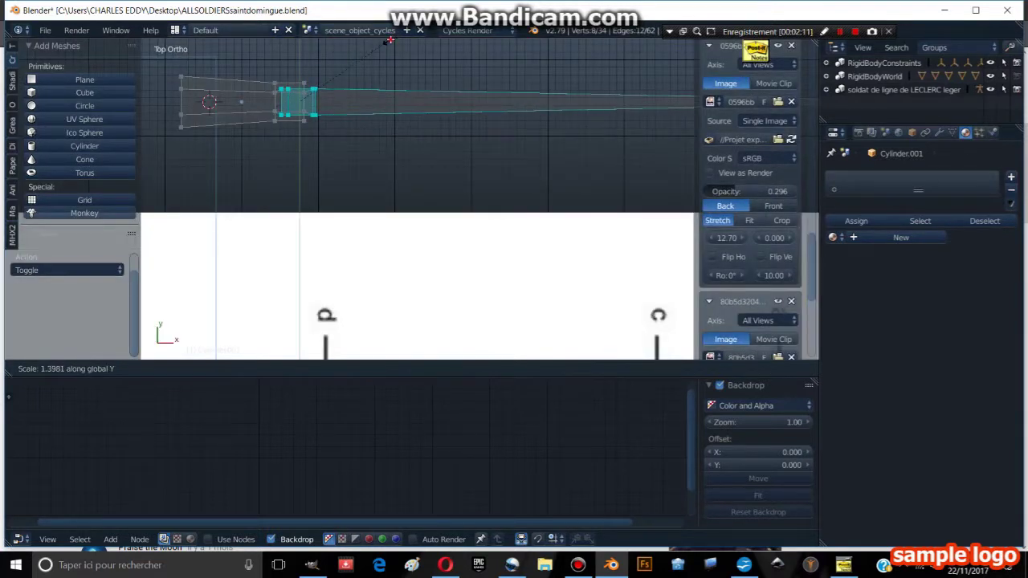
left_click(395, 91)
key("Tab")
Delete the selected mesh elements of the bar and return to Object Mode.
mouse_move(395, 90)
middle_mouse_down()
mouse_move(425, 168)
mouse_move(392, 127)
mouse_move(366, 130)
middle_mouse_up()
scroll(392, 127, "up", 3)
key("Tab")
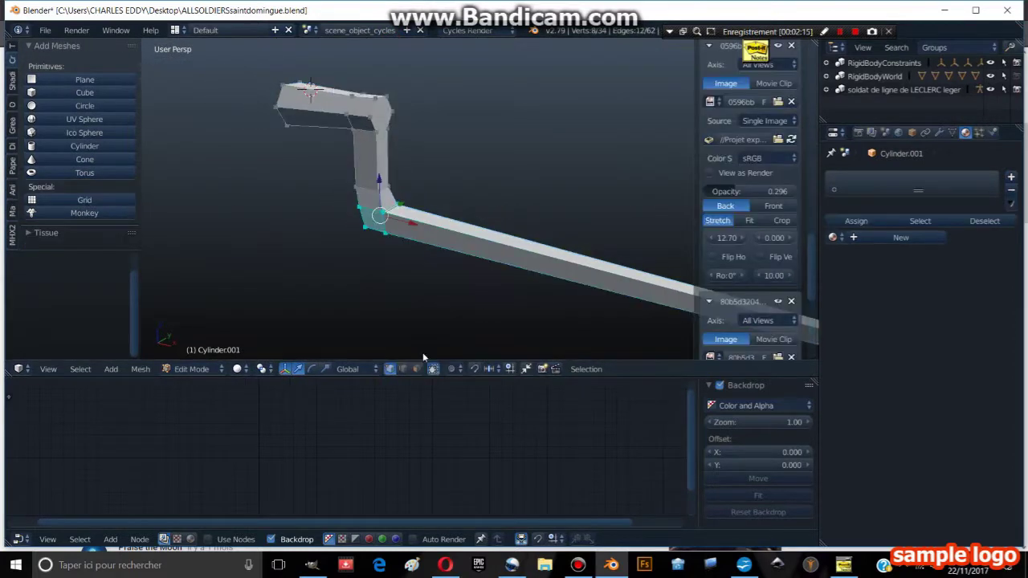
key("x")
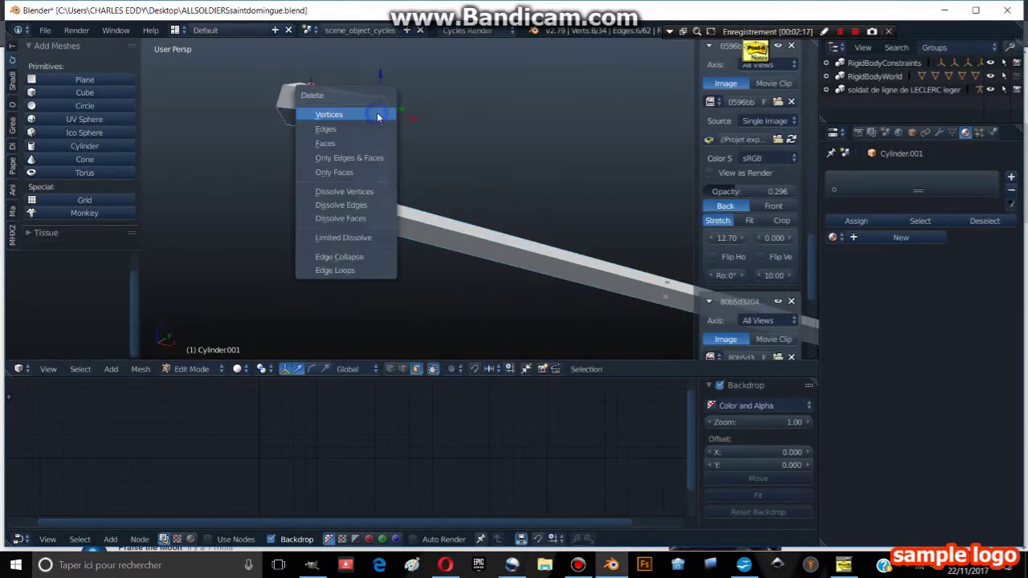
left_click(377, 140)
key("Tab")
Scale the bayonet's mesh along the Y axis in Edit Mode.
middle_click_drag(334, 147, 415, 144)
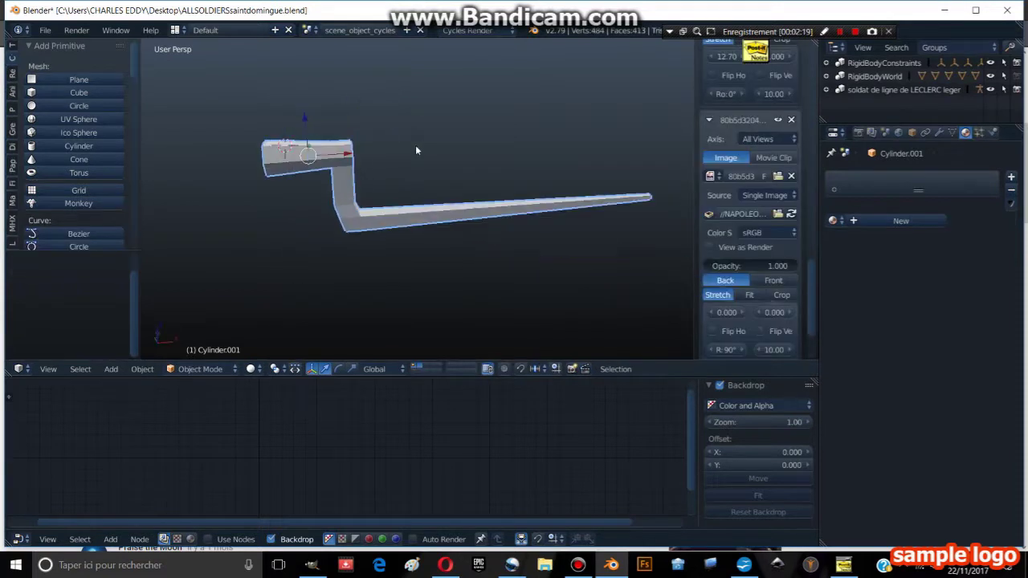
scroll(415, 147, "down", 3)
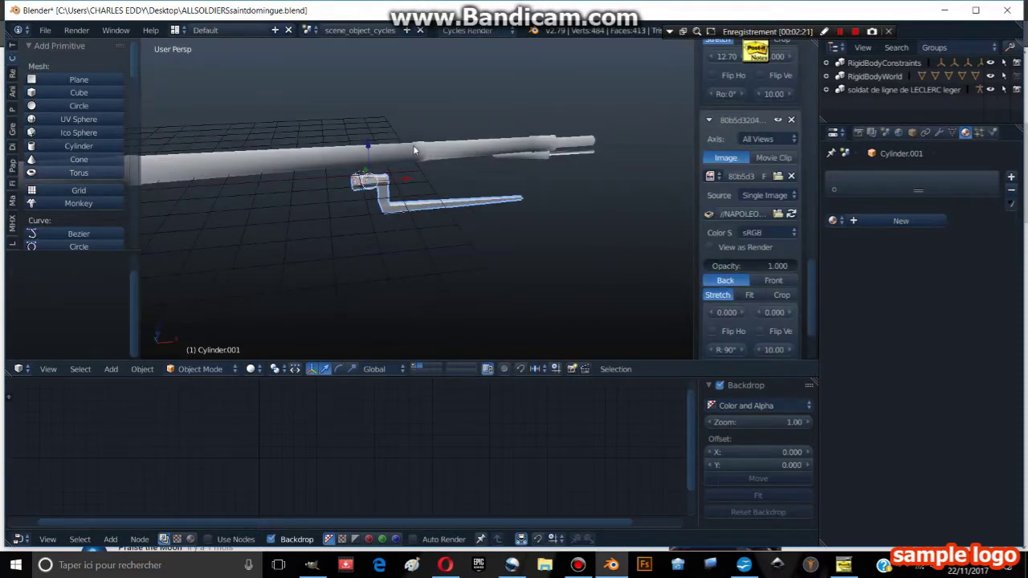
scroll(413, 150, "up", 5)
middle_click_drag(371, 203, 391, 215)
key("Tab")
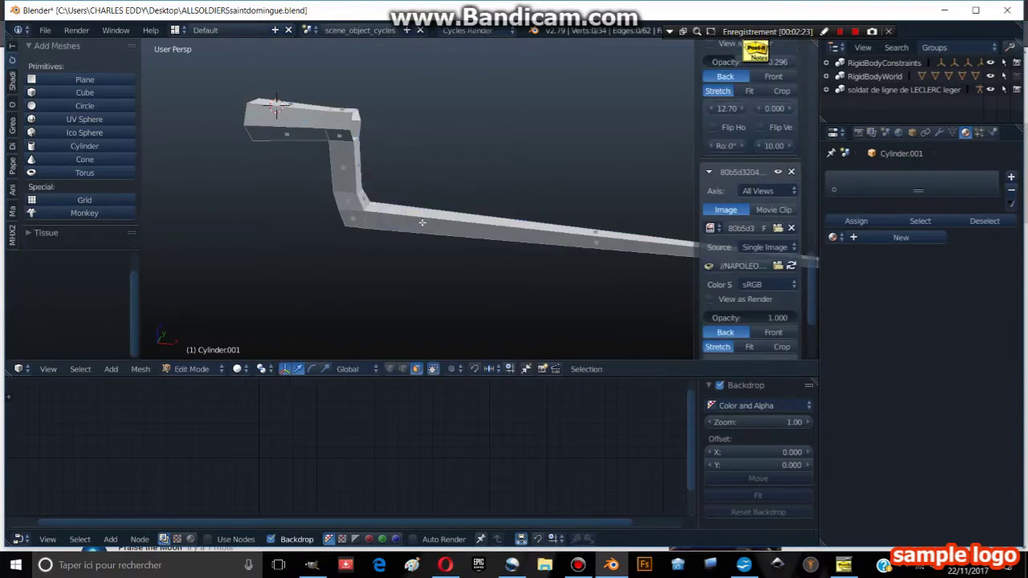
middle_click_drag(486, 235, 436, 217, "shift")
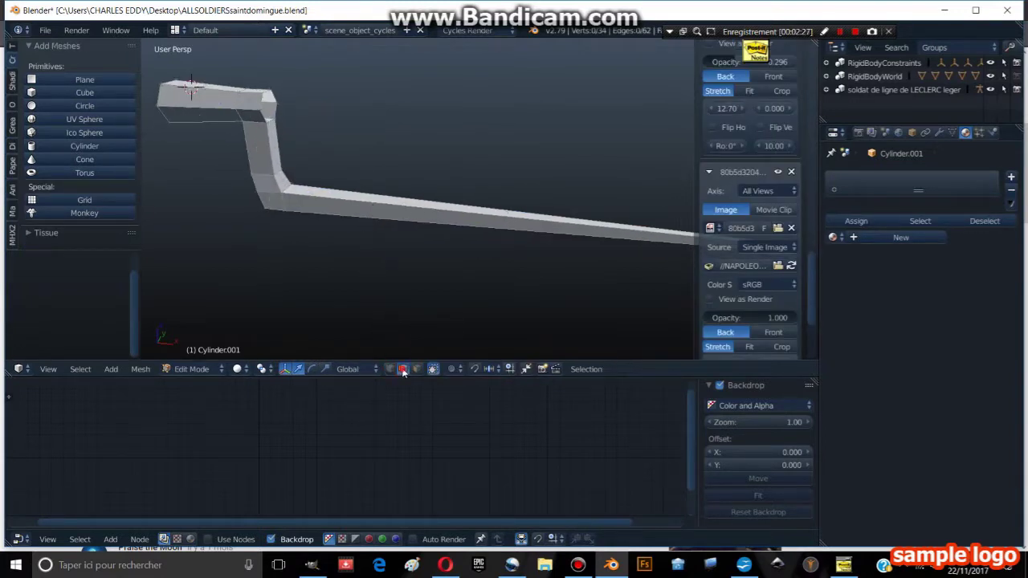
mouse_move(418, 215)
middle_mouse_down()
mouse_move(471, 206)
mouse_move(482, 243)
middle_mouse_up()
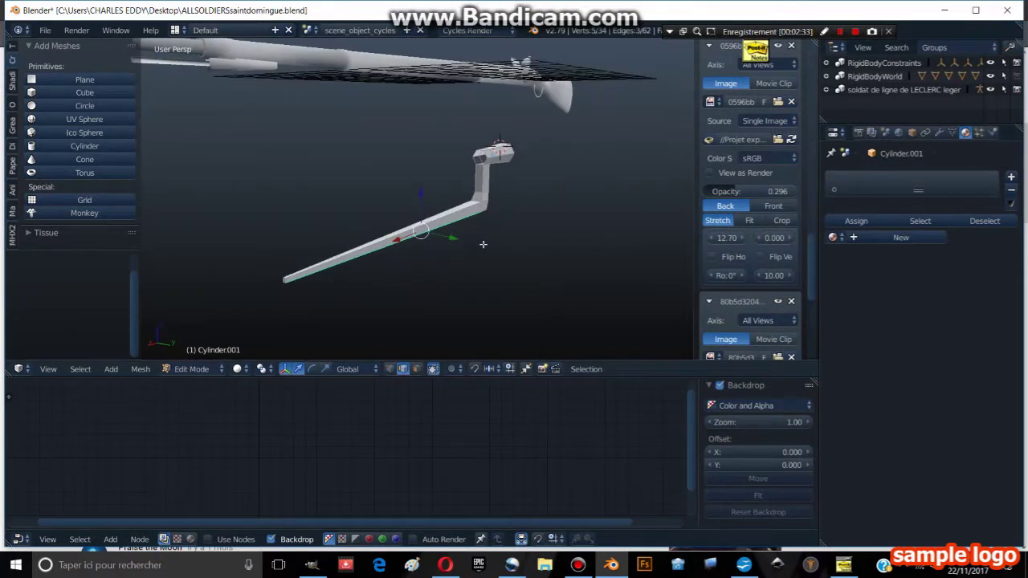
key("s")
key("y")
left_click(518, 256)
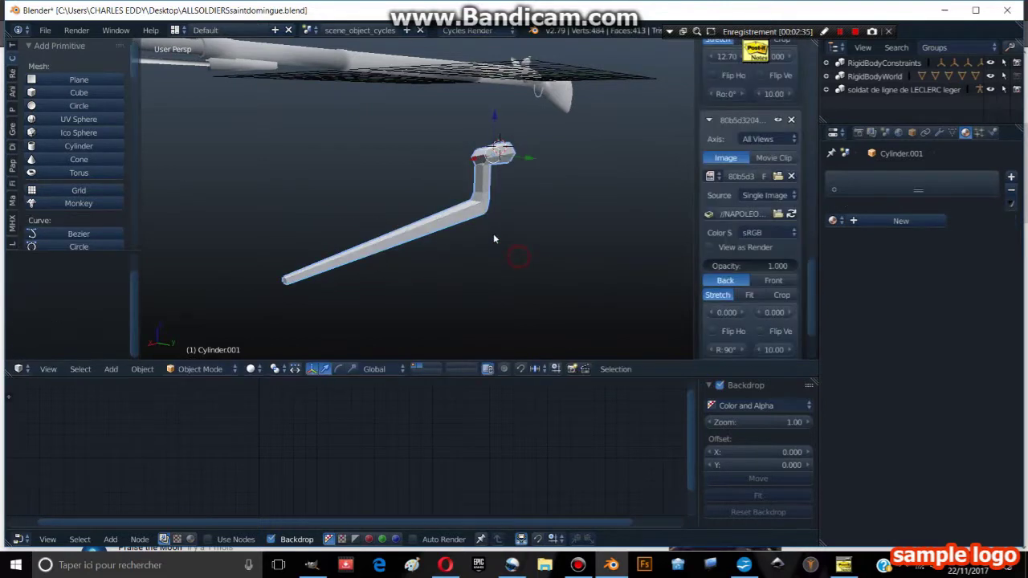
Scale the bayonet along Y again and check it against the front-view reference.
middle_click_drag(493, 233, 504, 195)
key("s")
key("y")
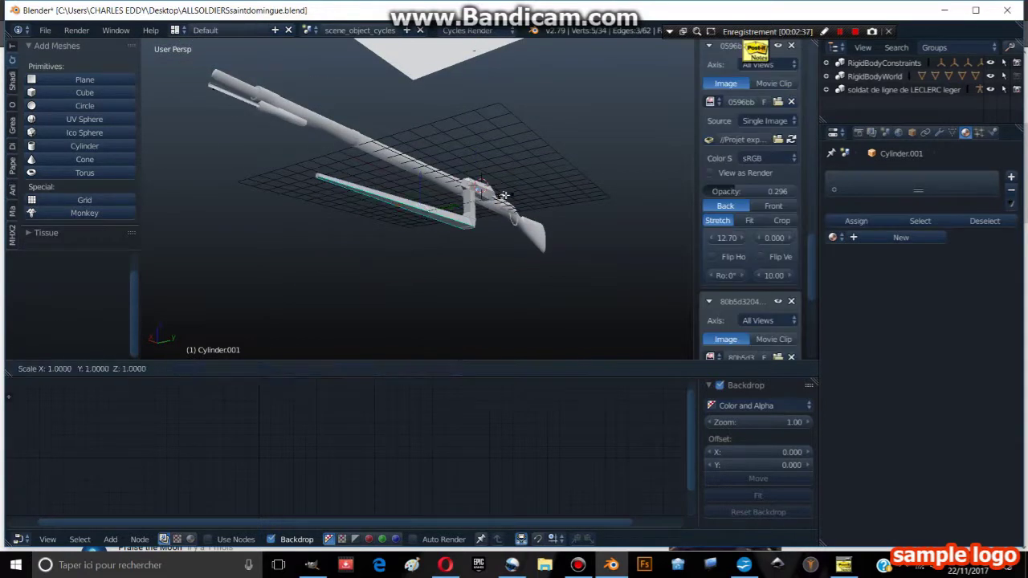
left_click(516, 200)
key("Tab")
mouse_move(517, 200)
middle_mouse_down()
mouse_move(523, 233)
mouse_move(447, 215)
middle_mouse_up()
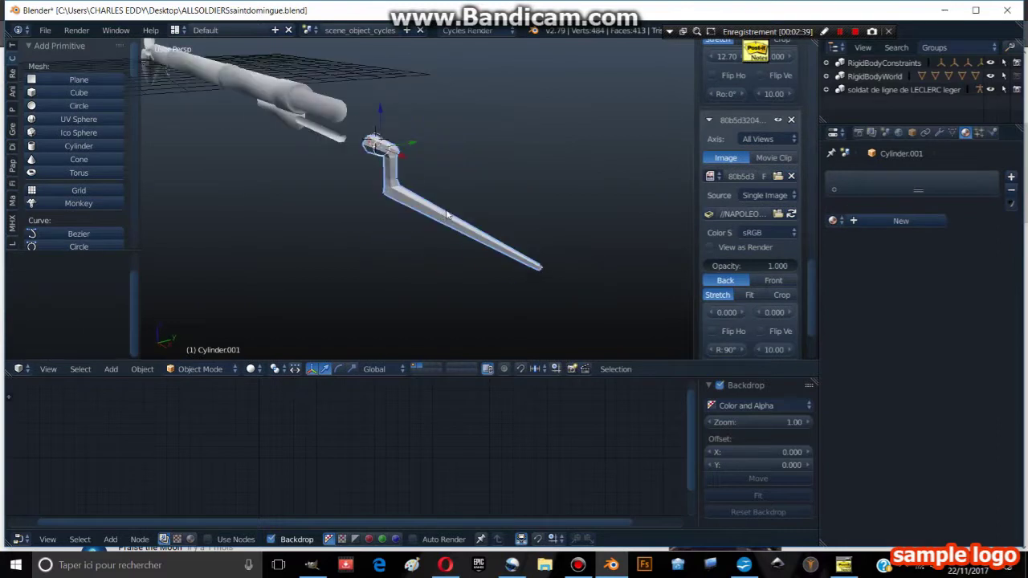
key("KP_1")
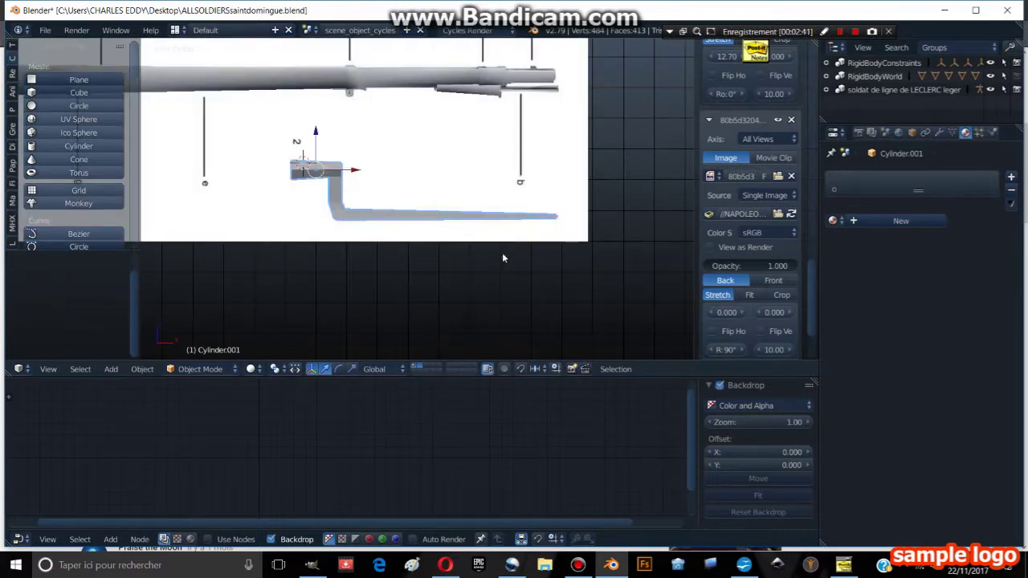
scroll(502, 258, "up", 1)
key("Tab")
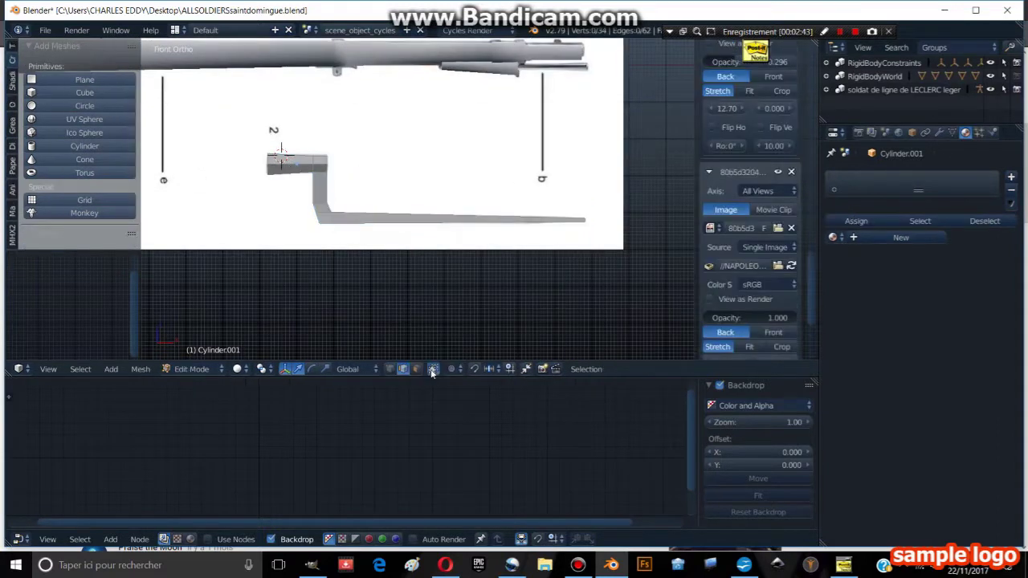
Select the blade-tip edge and scale it down to narrow the tip.
key("a")
key("a")
key("c")
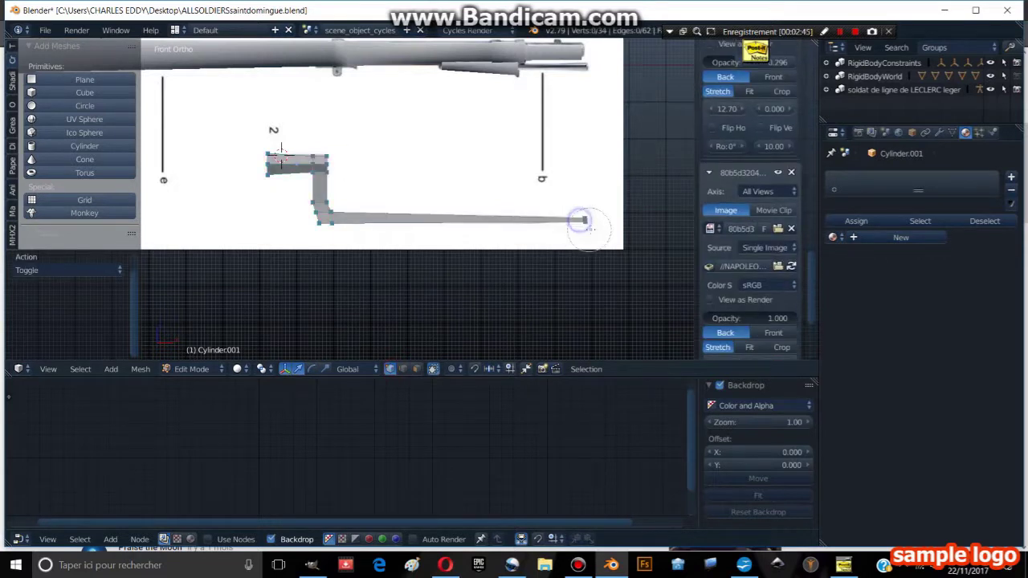
left_click(585, 218)
key("Escape")
key("s")
left_click(604, 247)
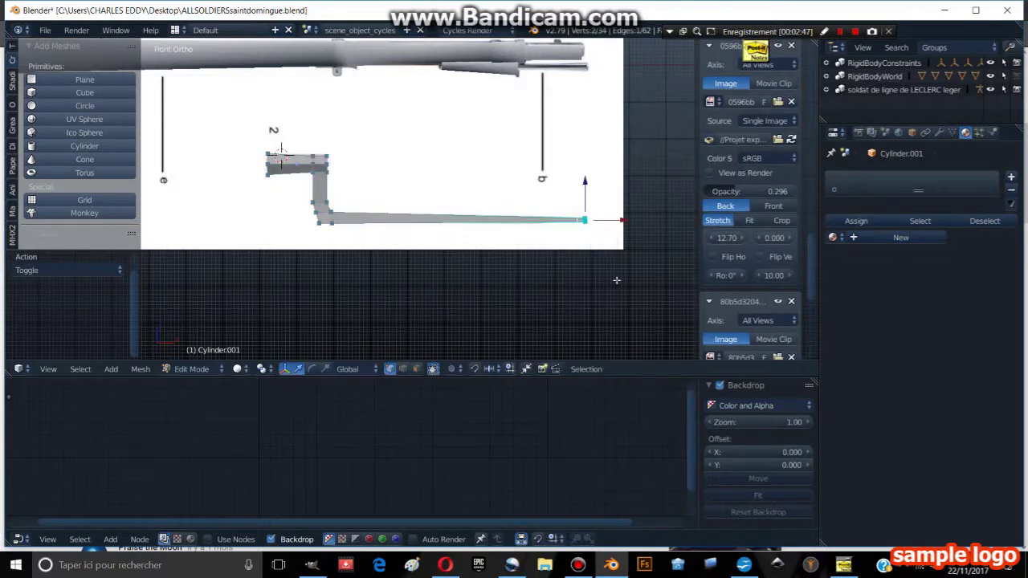
key("s")
key("Escape")
Collapse the blade-tip vertices with Merge > Collapse.
left_click(12, 45)
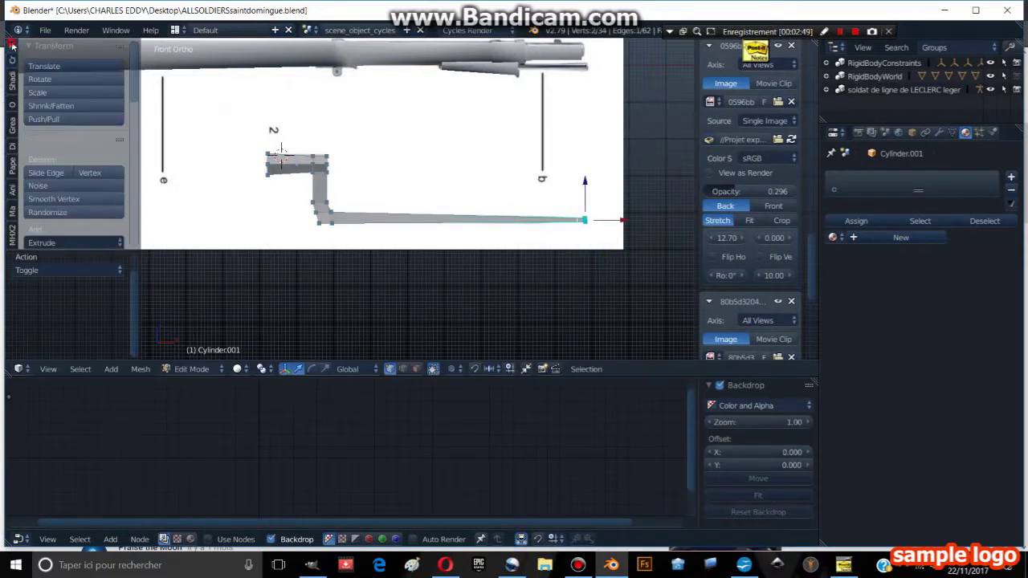
scroll(52, 146, "down", 3)
scroll(52, 146, "down", 3)
left_click(50, 189)
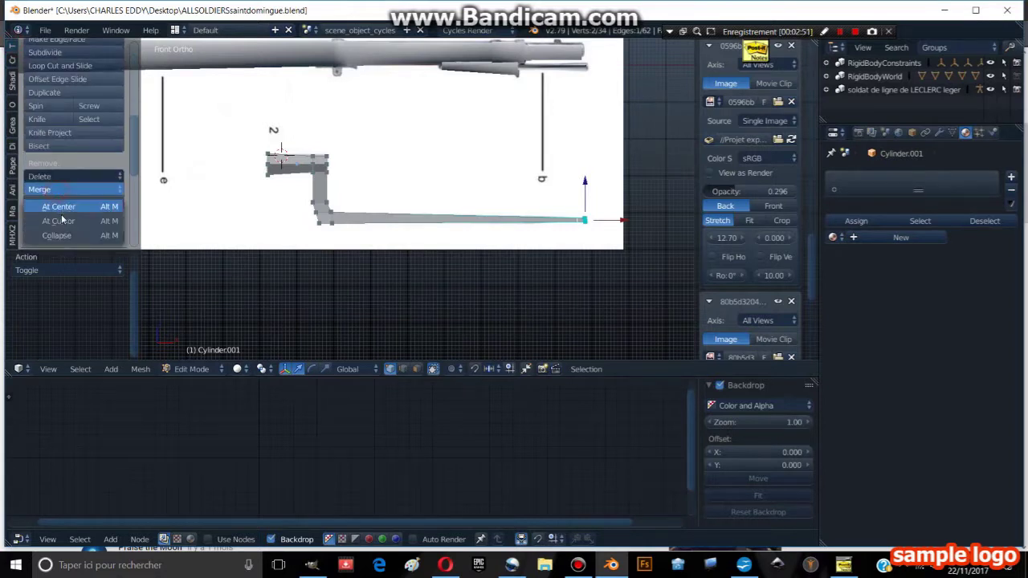
left_click(58, 234)
key("Tab")
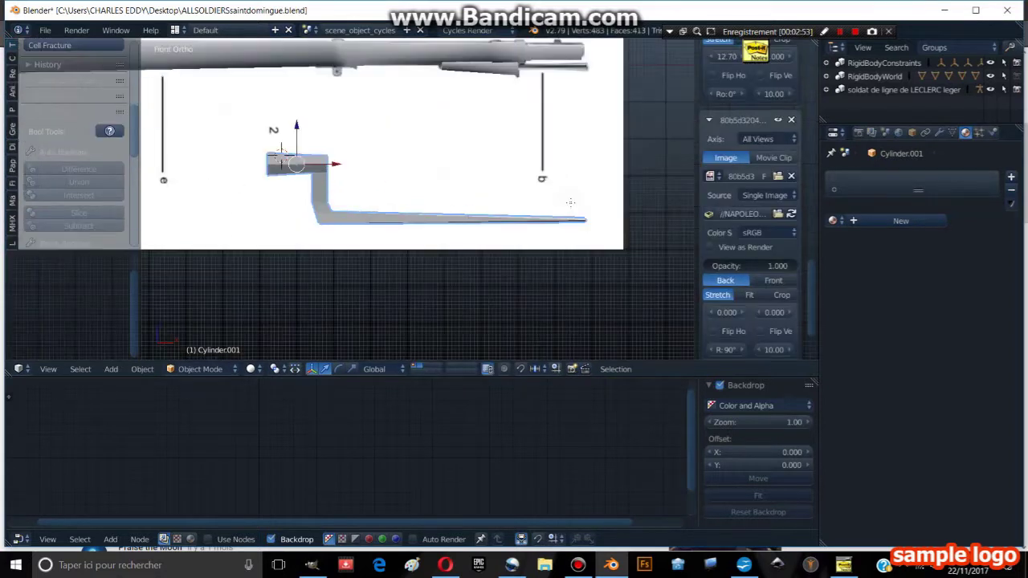
Remove doubles at the tip and collapse it again into a single vertex.
key("Tab")
key("Tab")
key("KP_5")
key("z")
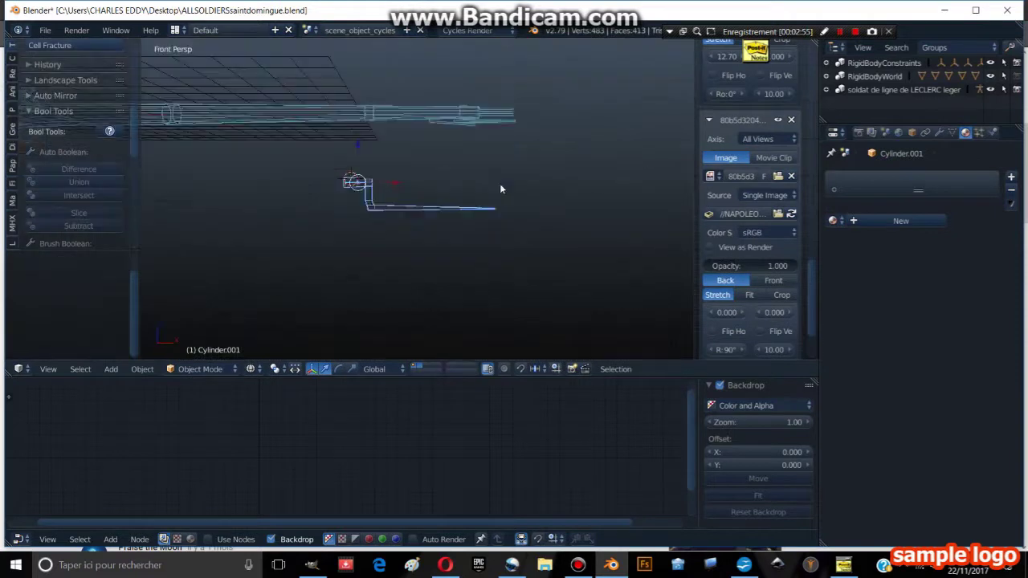
mouse_move(499, 189)
middle_mouse_down()
mouse_move(484, 230)
mouse_move(463, 221)
middle_mouse_up()
key("Tab")
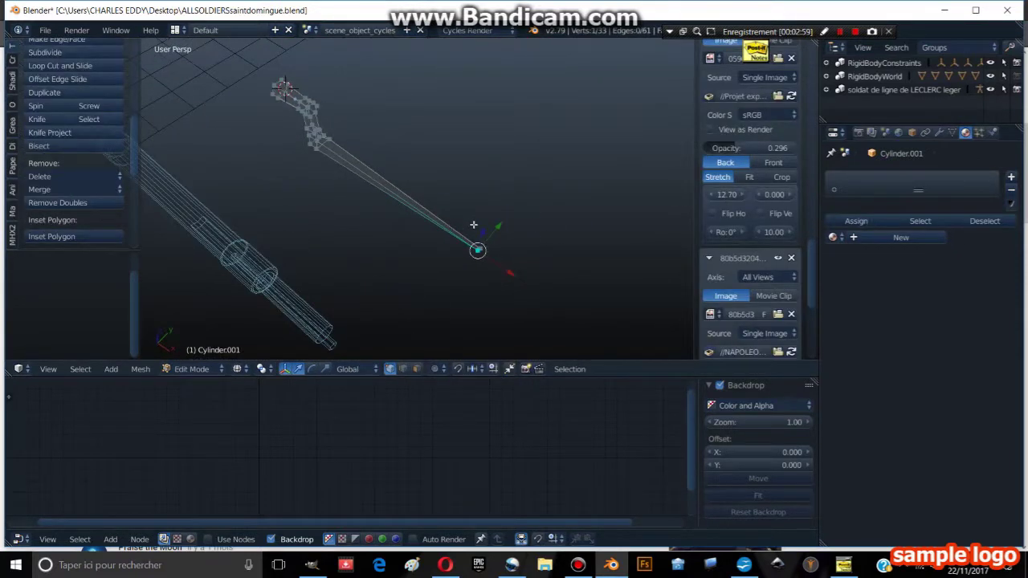
key("a")
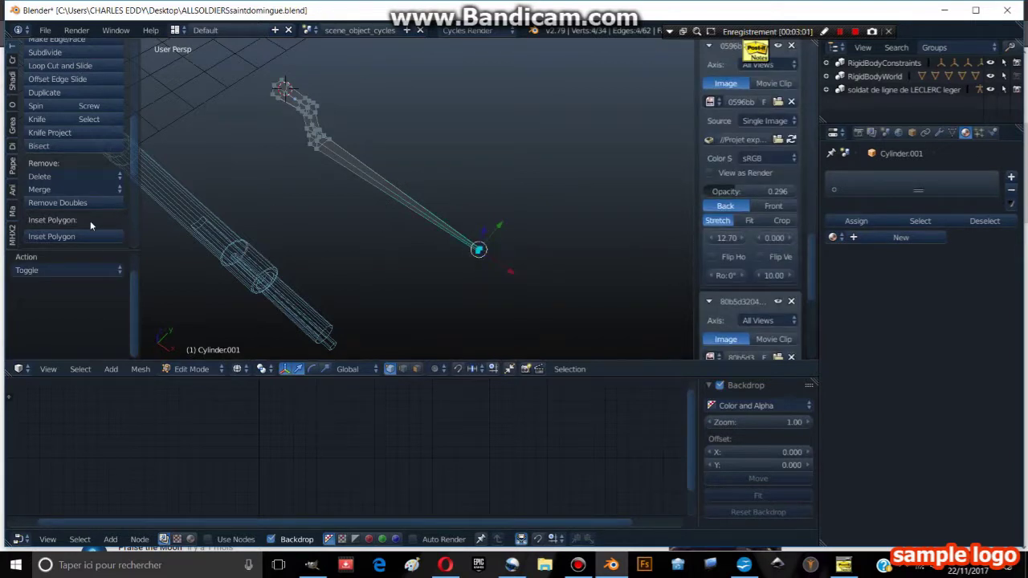
left_click(86, 204)
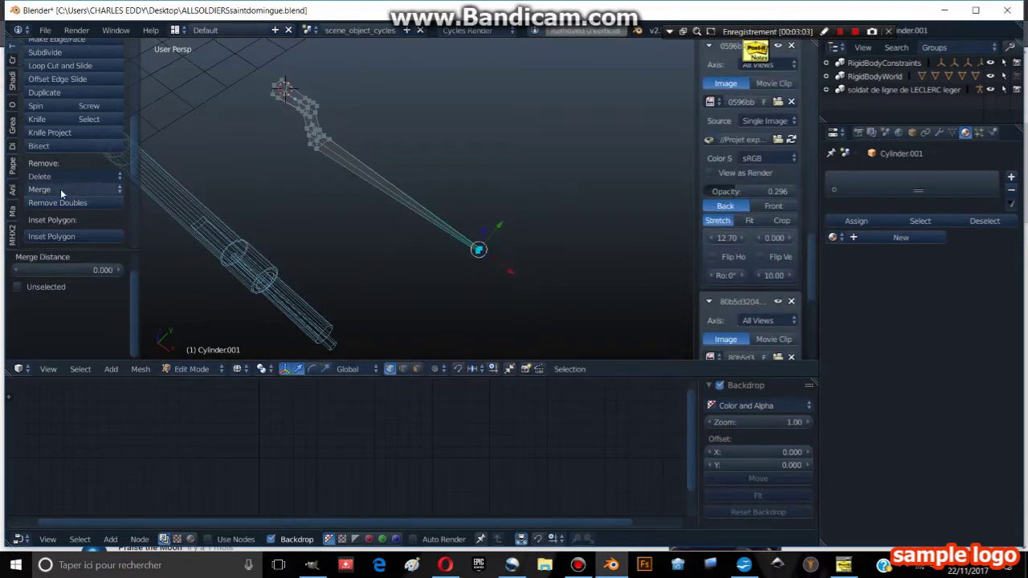
left_click(65, 190)
left_click(65, 236)
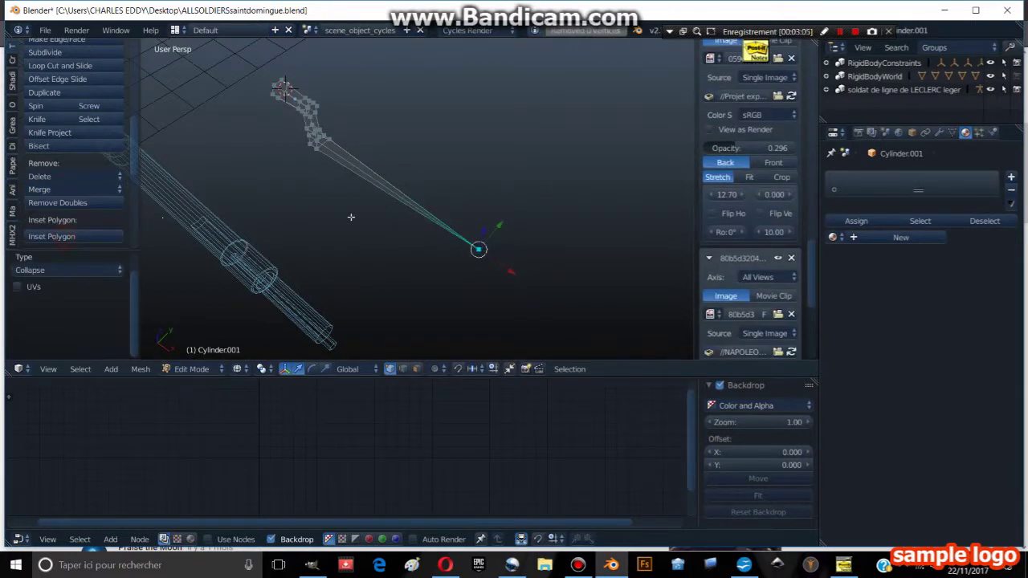
key("KP_1")
key("Tab")
Zoom in on the musket barrel cylinder and inspect its mesh.
key("KP_5")
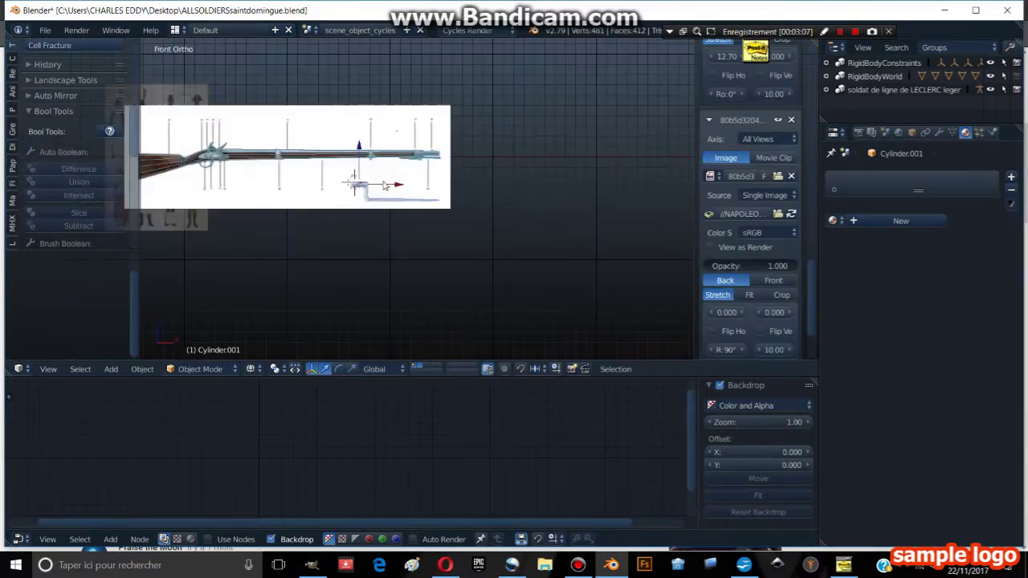
scroll(388, 140, "up", 2)
scroll(409, 149, "up", 2)
right_click(406, 145)
key("Tab")
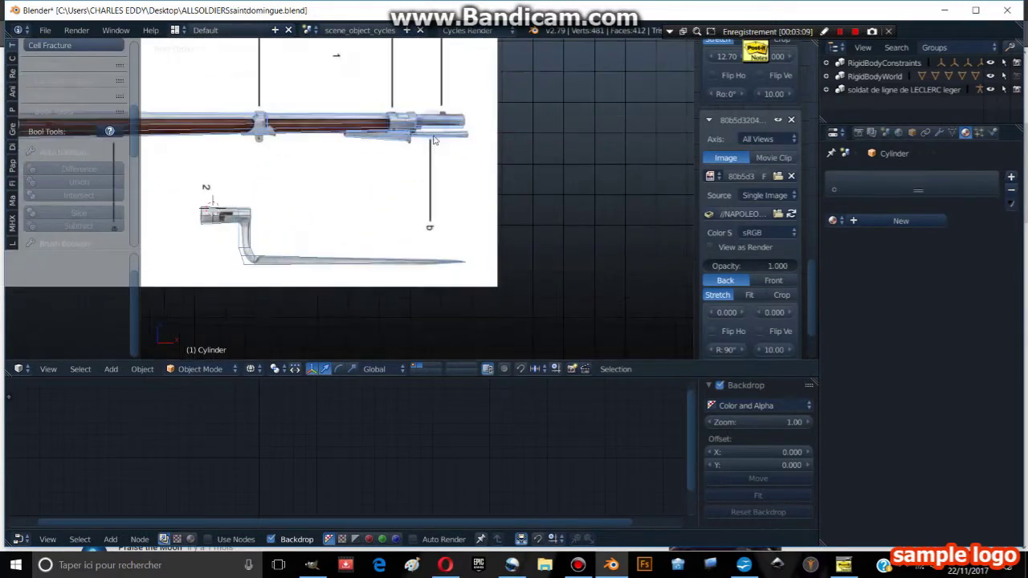
scroll(405, 104, "up", 2)
middle_click_drag(406, 103, 401, 140, "shift")
scroll(407, 136, "up", 1)
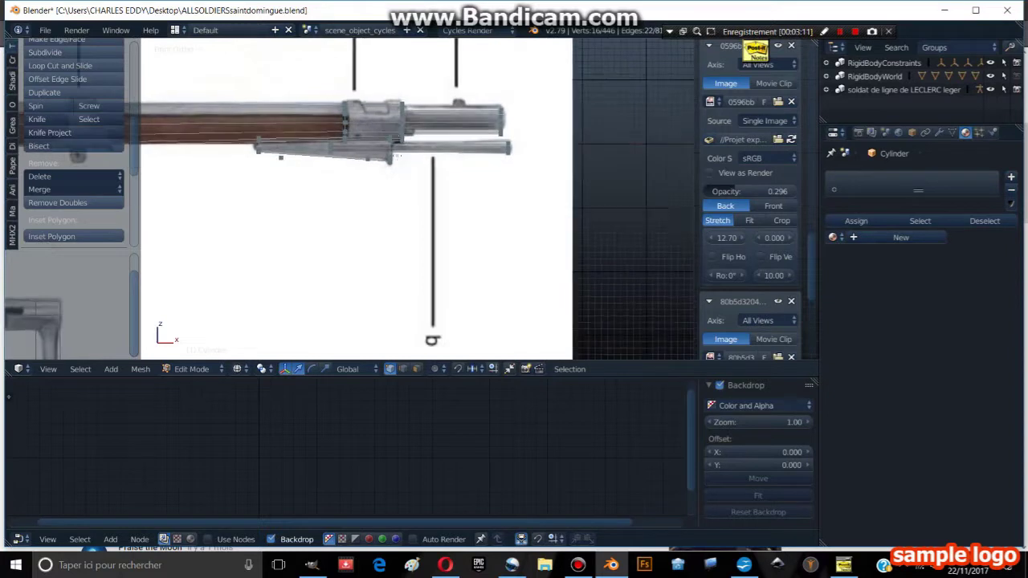
scroll(385, 157, "up", 1)
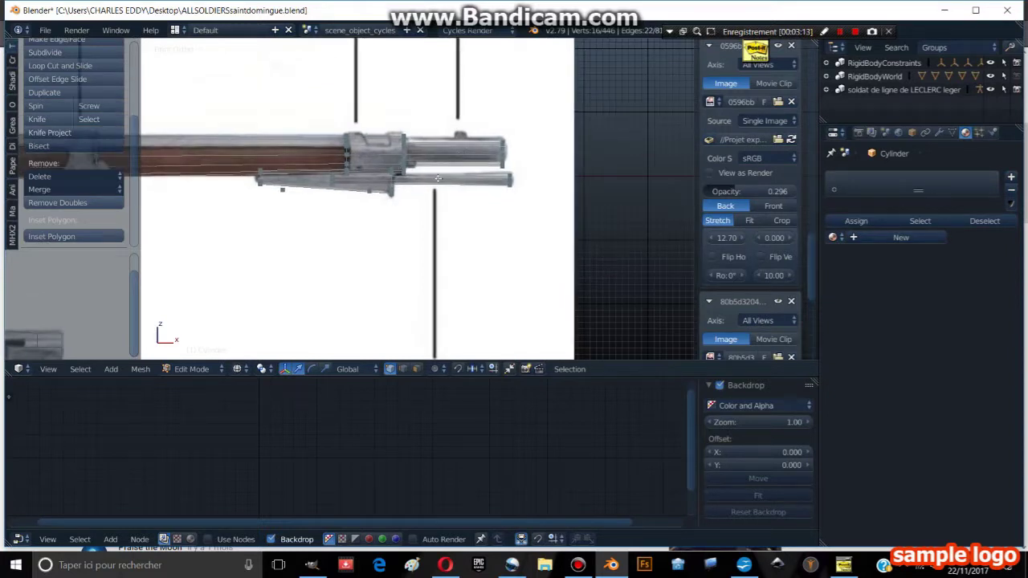
scroll(319, 184, "down", 2)
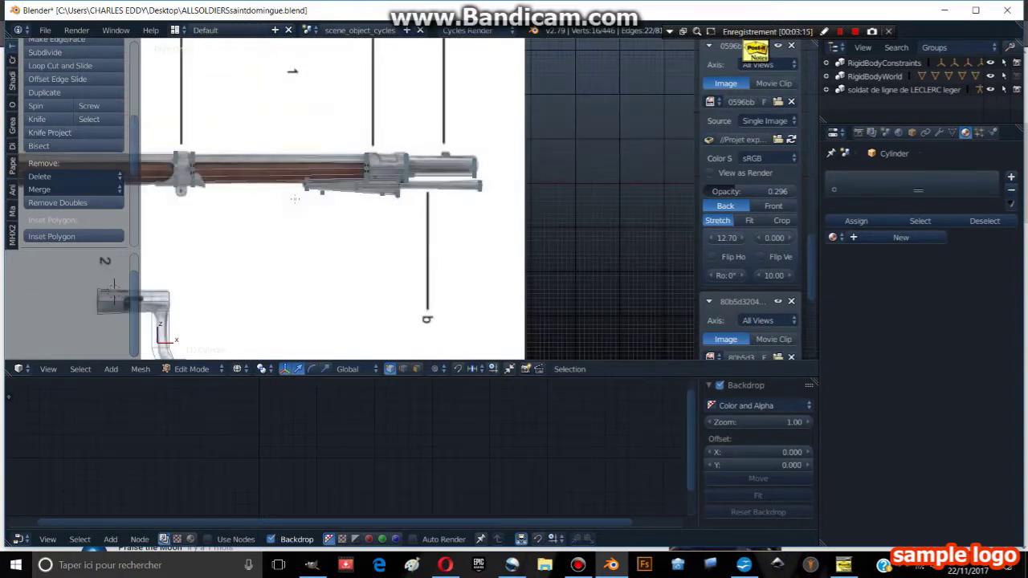
scroll(375, 228, "up", 1)
key("Tab")
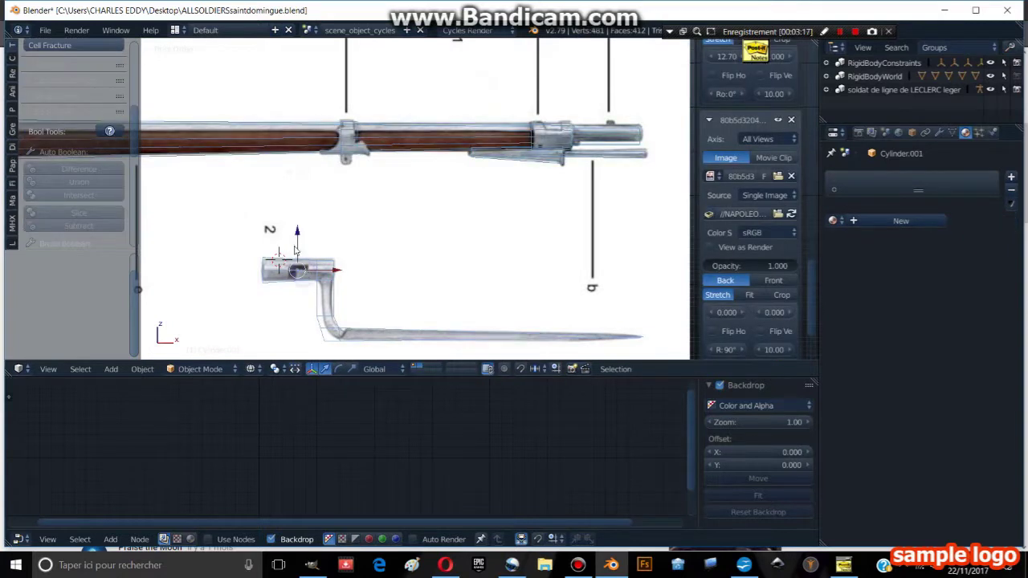
Move the bayonet up and along the axis toward the barrel's muzzle.
mouse_move(297, 233)
left_mouse_down()
mouse_move(299, 116)
mouse_move(514, 161)
left_mouse_up()
mouse_move(545, 99)
left_mouse_down()
mouse_move(545, 135)
mouse_move(575, 139)
left_mouse_up()
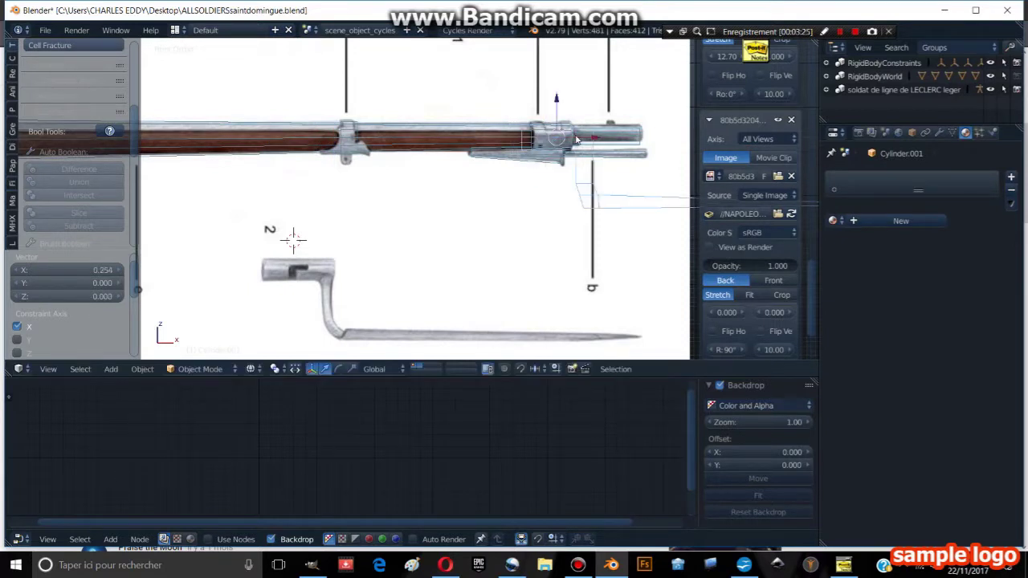
mouse_move(575, 148)
middle_mouse_down()
mouse_move(429, 217)
mouse_move(461, 192)
middle_mouse_up()
key("z")
key("g")
key("x")
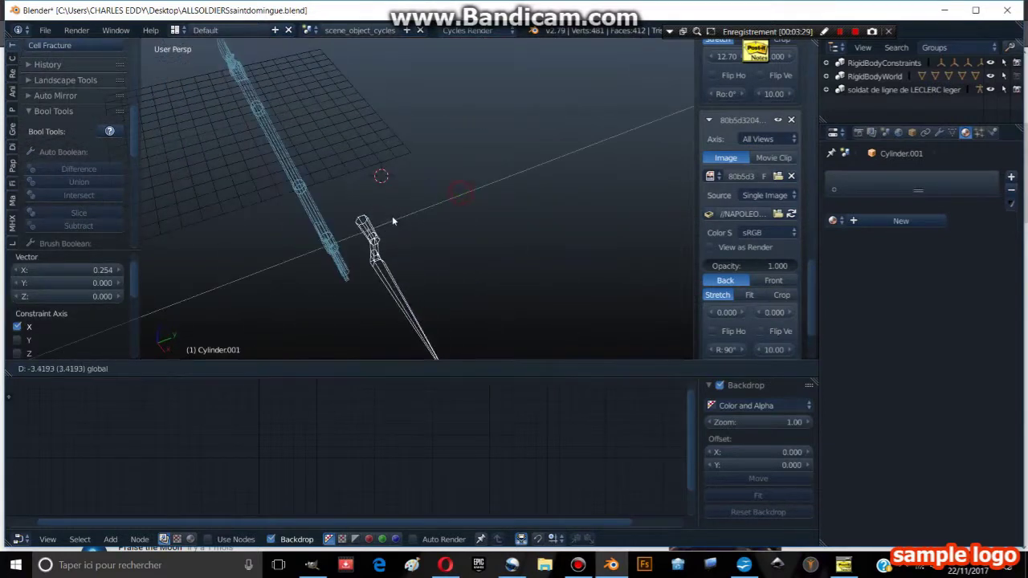
left_click(360, 220)
key("z")
Fine-tune the bayonet along Y and X so its socket sits on the muzzle.
middle_click_drag(383, 207, 464, 186)
key("g")
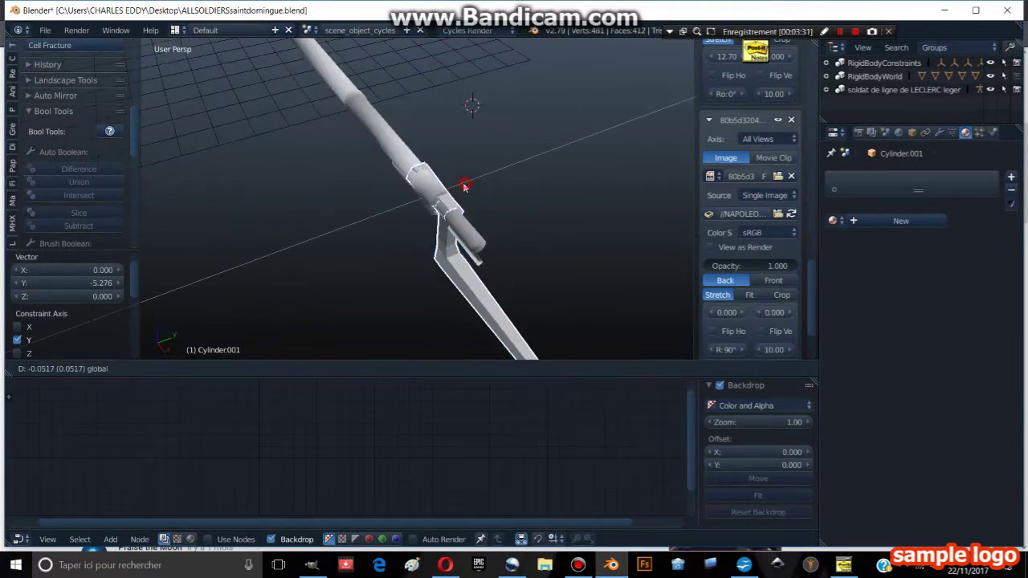
left_click(463, 188)
key("g")
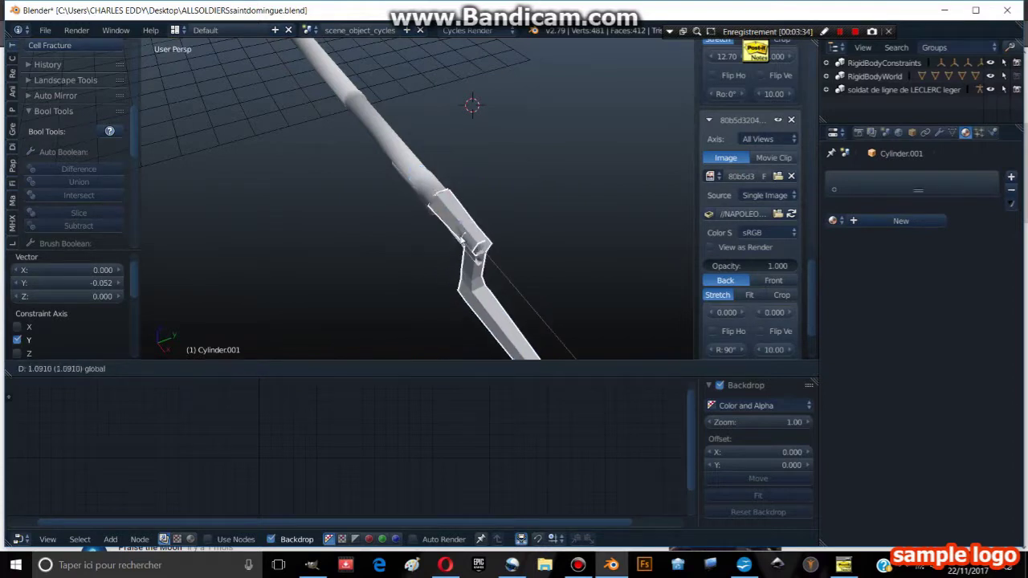
key("x")
left_click(462, 220)
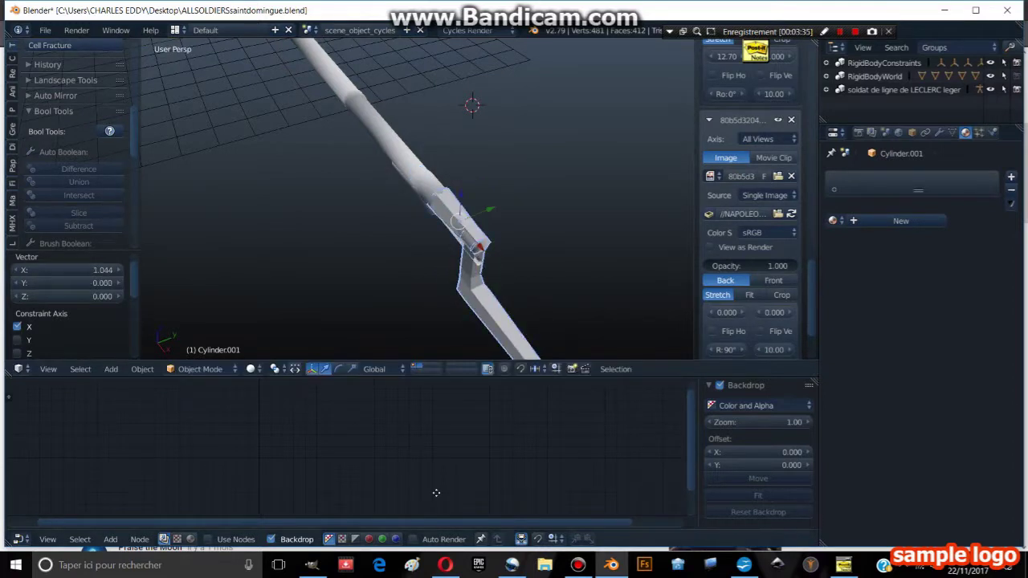
Switch to the browser and bring up the Pinterest pin tab.
left_click(446, 564)
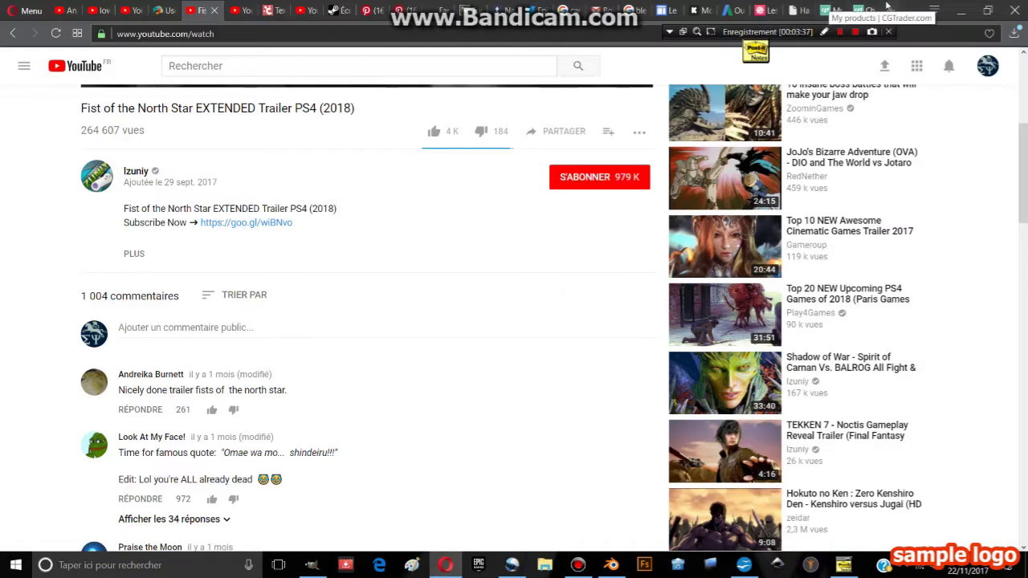
left_click(354, 9)
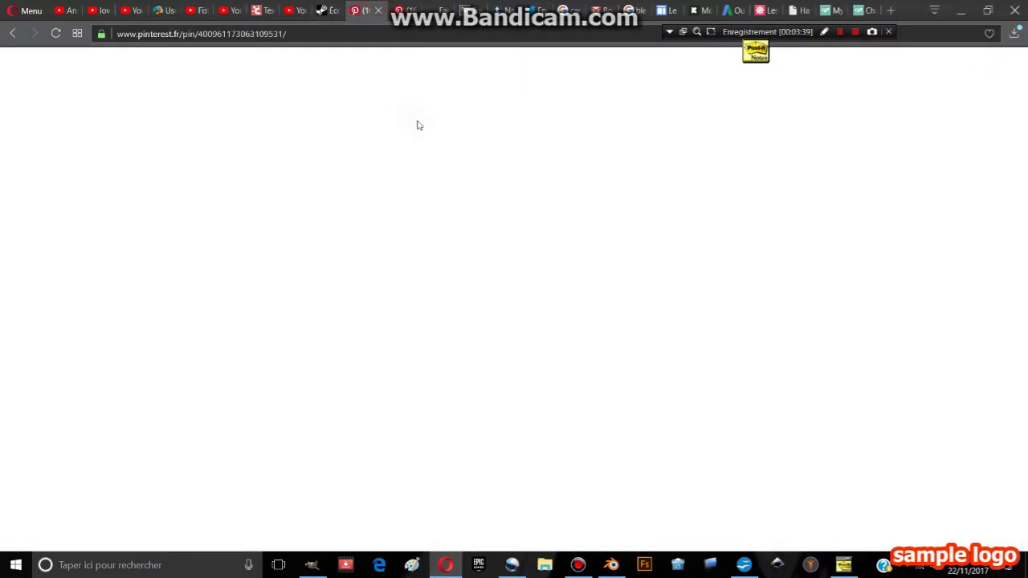
scroll(243, 131, "down", 5)
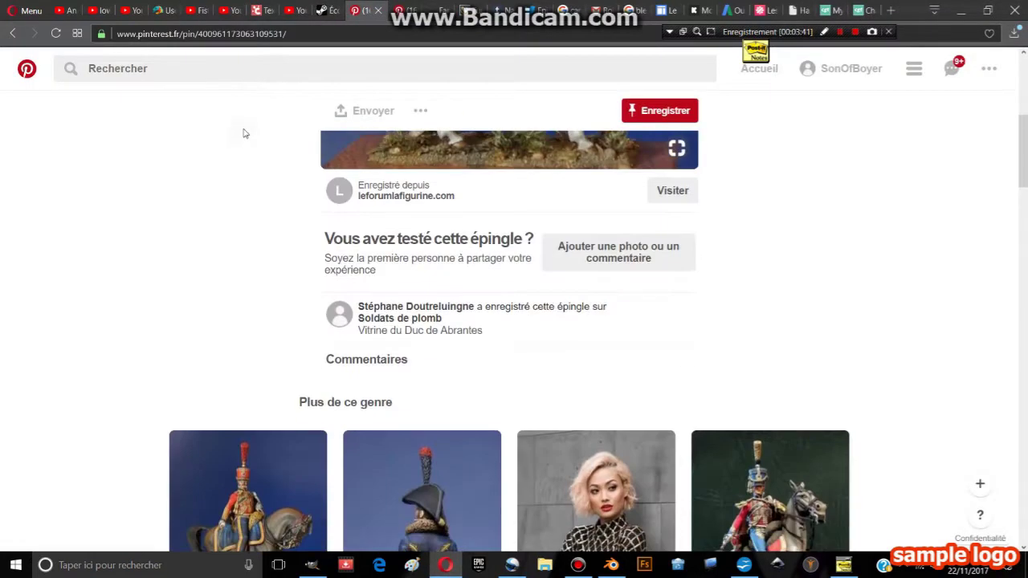
scroll(243, 131, "down", 5)
scroll(202, 88, "up", 9)
scroll(202, 87, "up", 2)
Search Pinterest for 'mousquet bayonnette'.
left_click(107, 67)
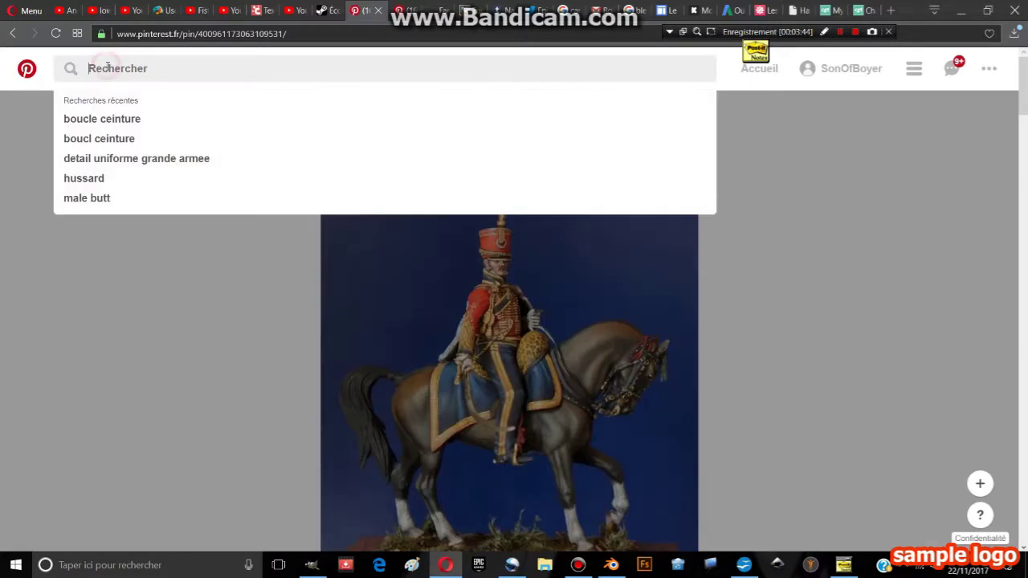
type("fusil")
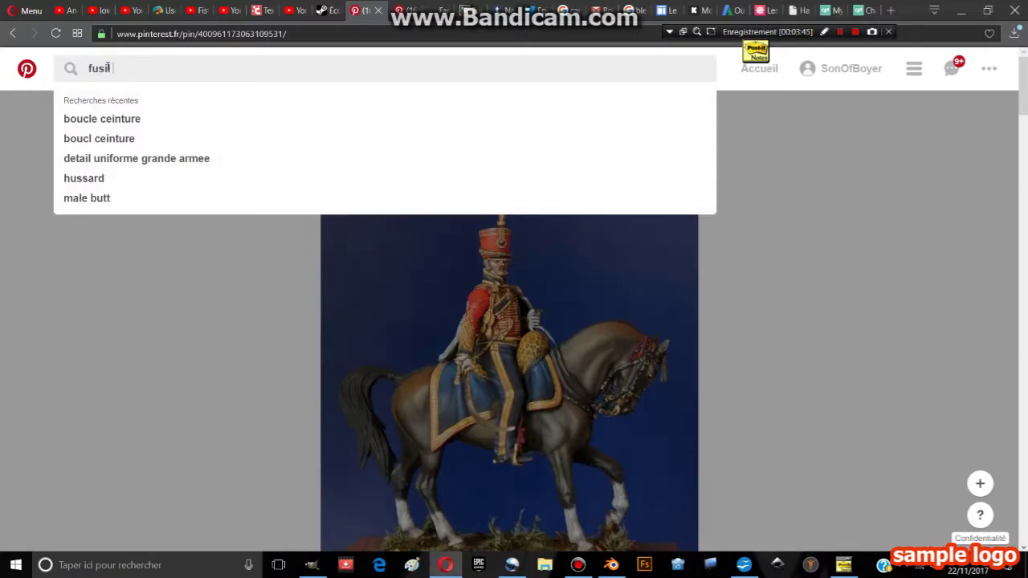
type(" wat")
key("BackSpace")
key("BackSpace")
key("BackSpace")
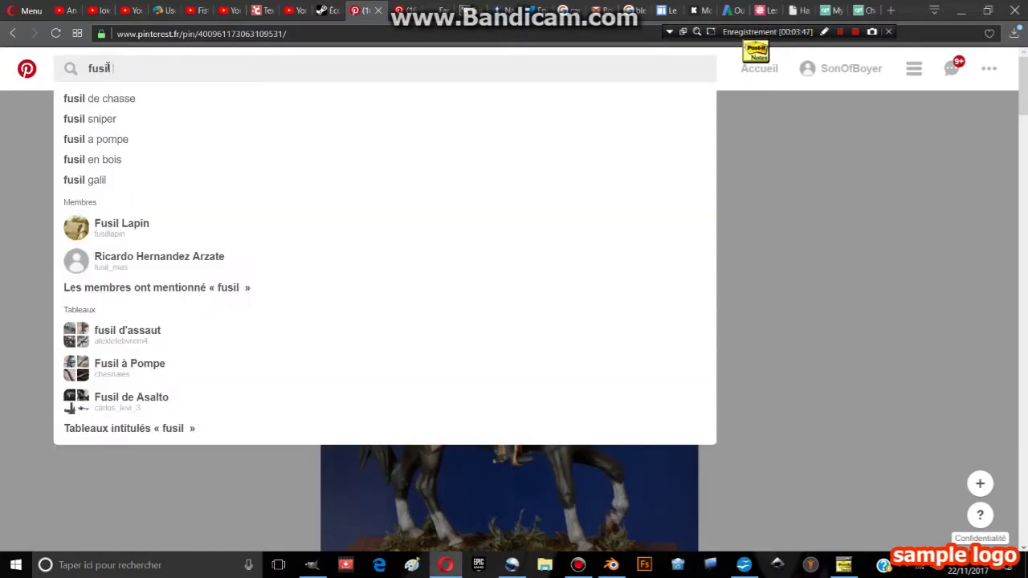
key("BackSpace")
key("BackSpace")
key("BackSpace")
type("mousquet")
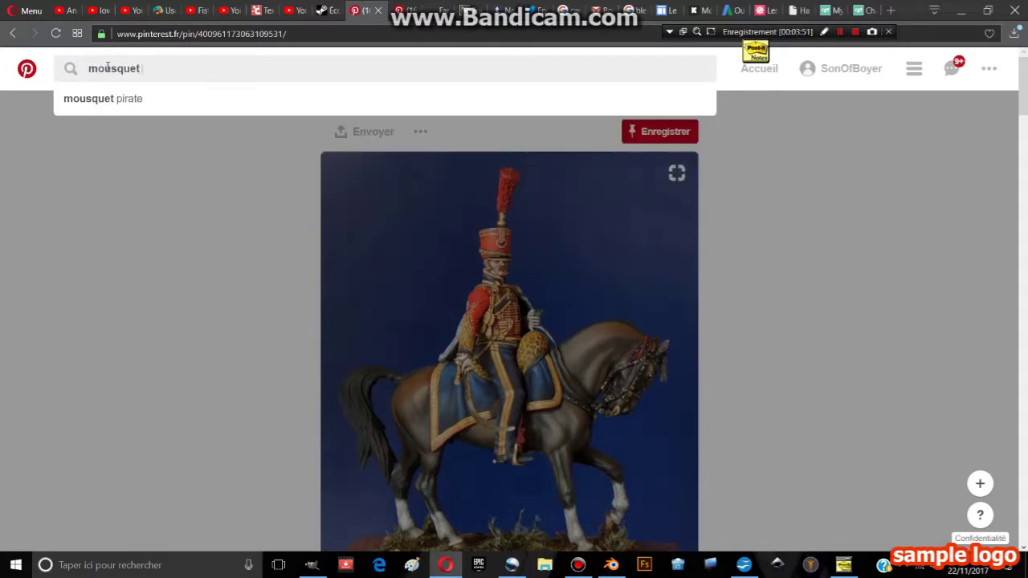
type(" bayonnett")
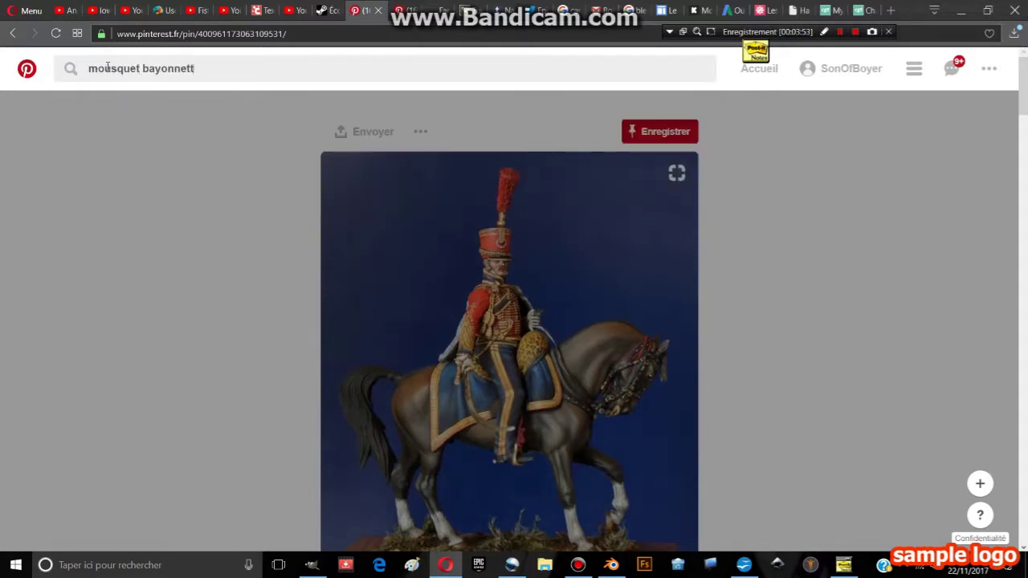
type("e")
key("Return")
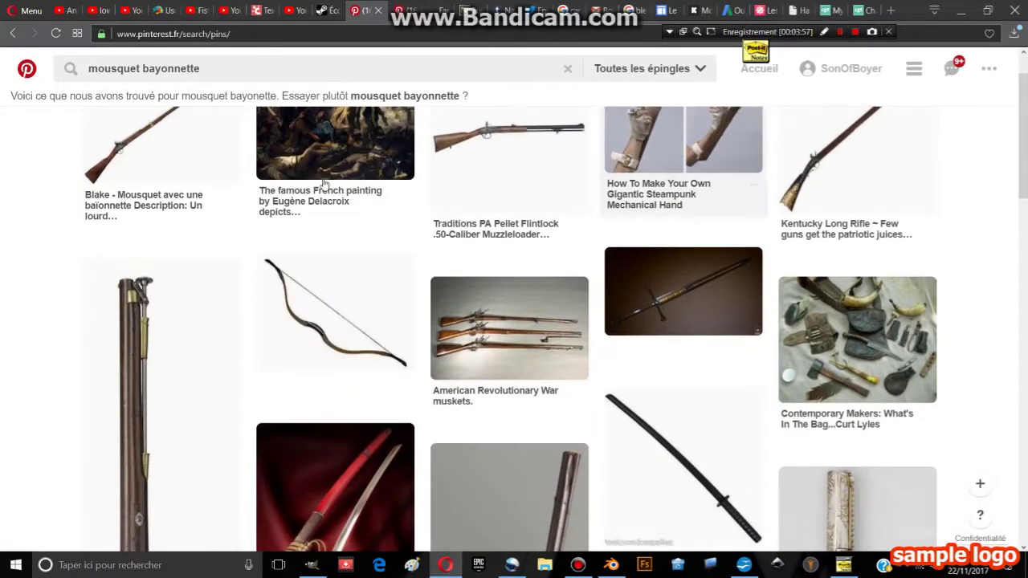
Open the first musket-with-bayonet pin and browse the related pins.
scroll(225, 202, "down", 4)
scroll(114, 153, "up", 4)
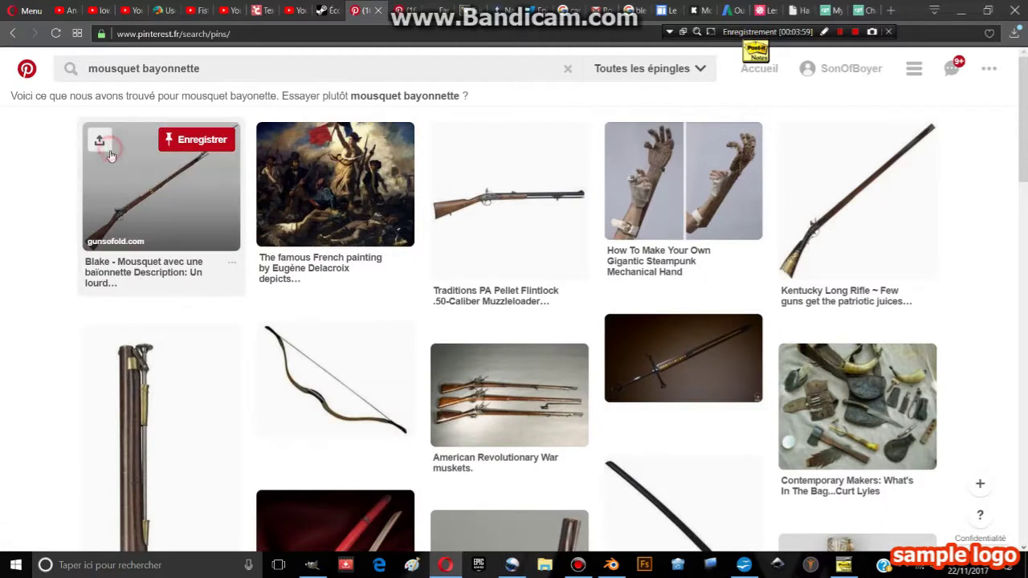
left_click(100, 138)
left_click(27, 145)
left_click(125, 158)
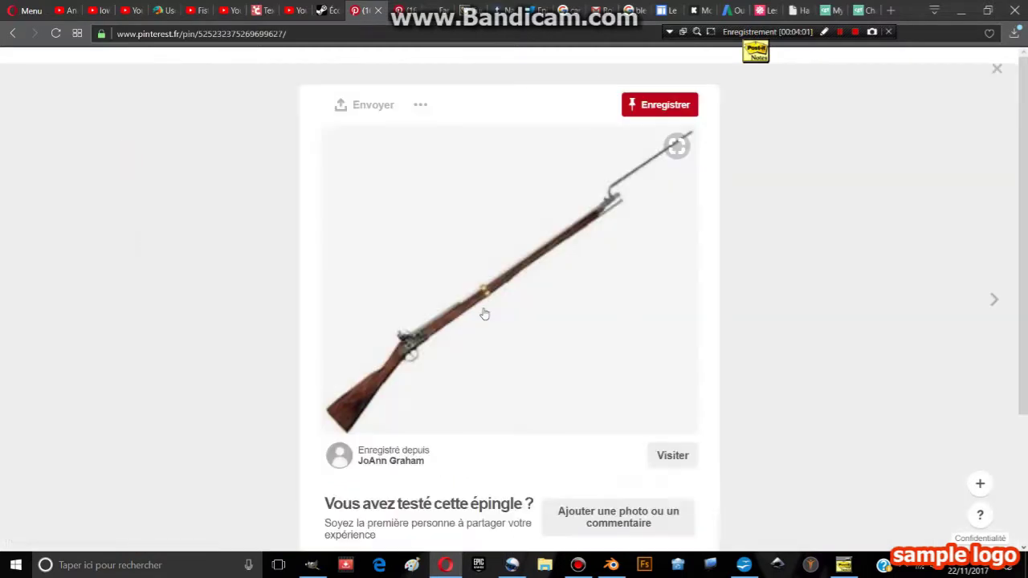
scroll(528, 298, "down", 3)
scroll(527, 295, "up", 2)
scroll(522, 290, "down", 4)
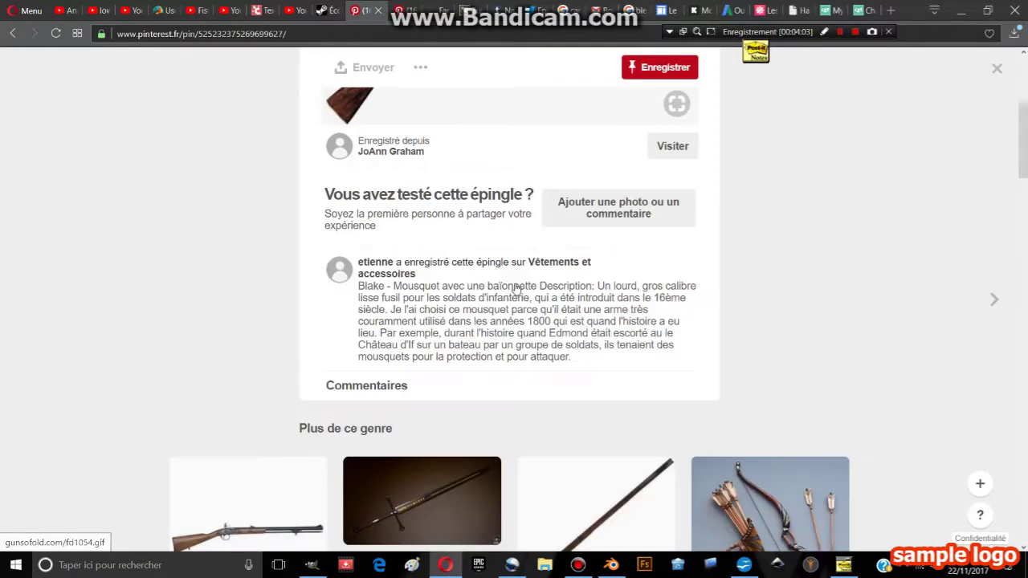
scroll(514, 286, "down", 1)
scroll(514, 286, "down", 3)
scroll(382, 250, "down", 5)
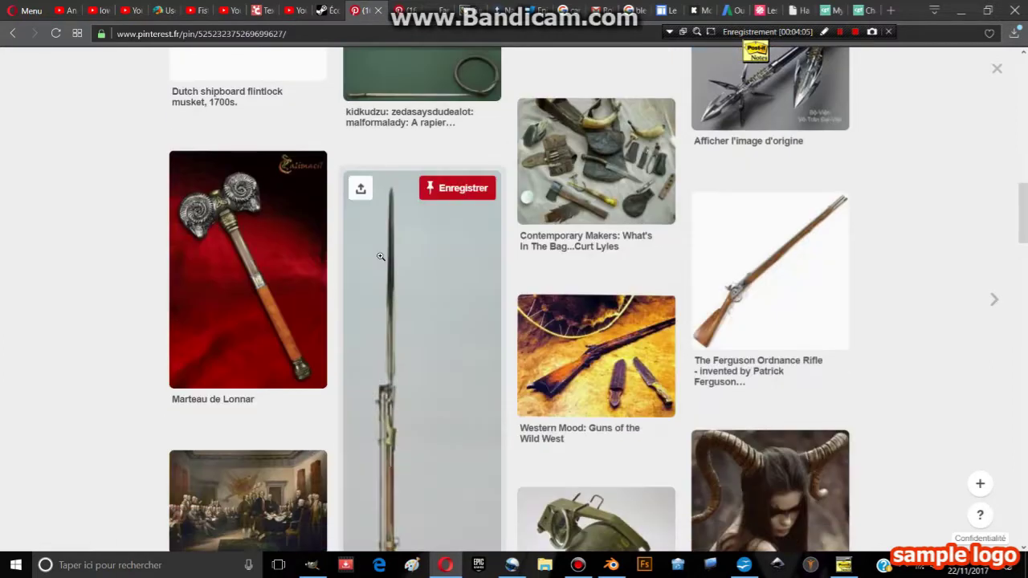
scroll(393, 241, "down", 5)
View the tall bayonet-musket pin and the infantry and cavalry firearms plate, then return to Blender.
left_click(402, 238)
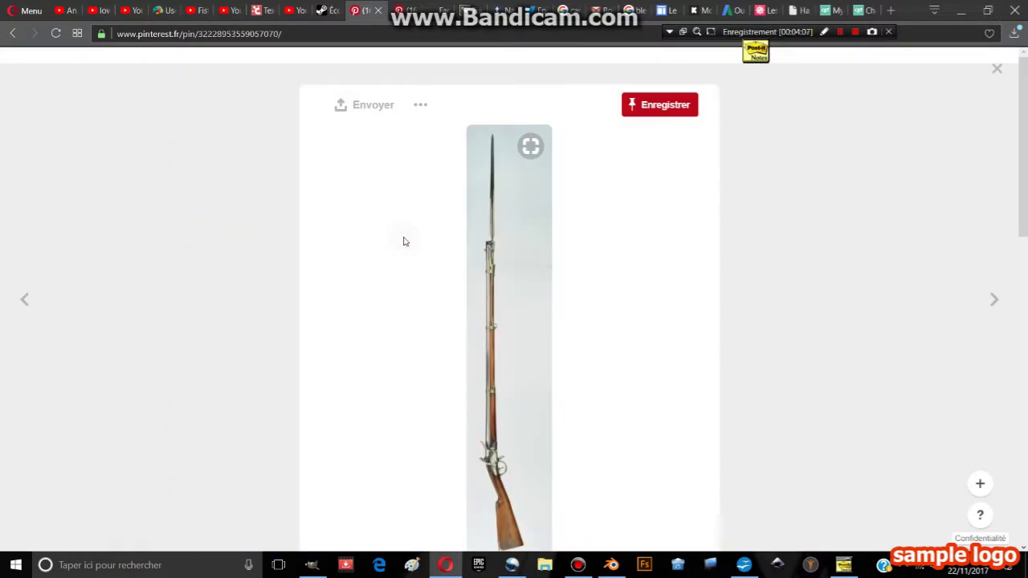
scroll(426, 253, "down", 2)
scroll(428, 255, "down", 5)
scroll(429, 258, "up", 3)
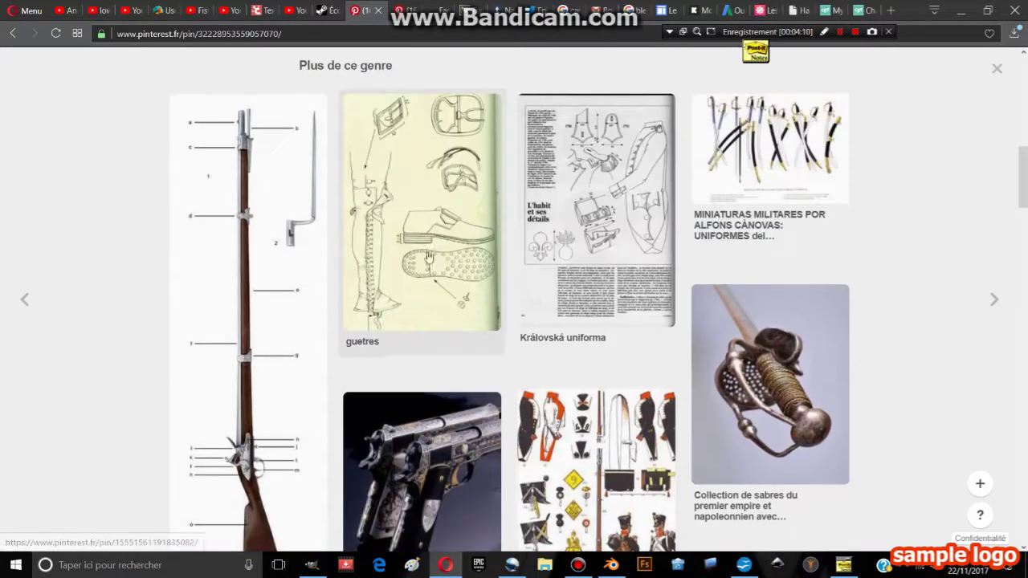
scroll(487, 276, "down", 4)
scroll(488, 277, "down", 3)
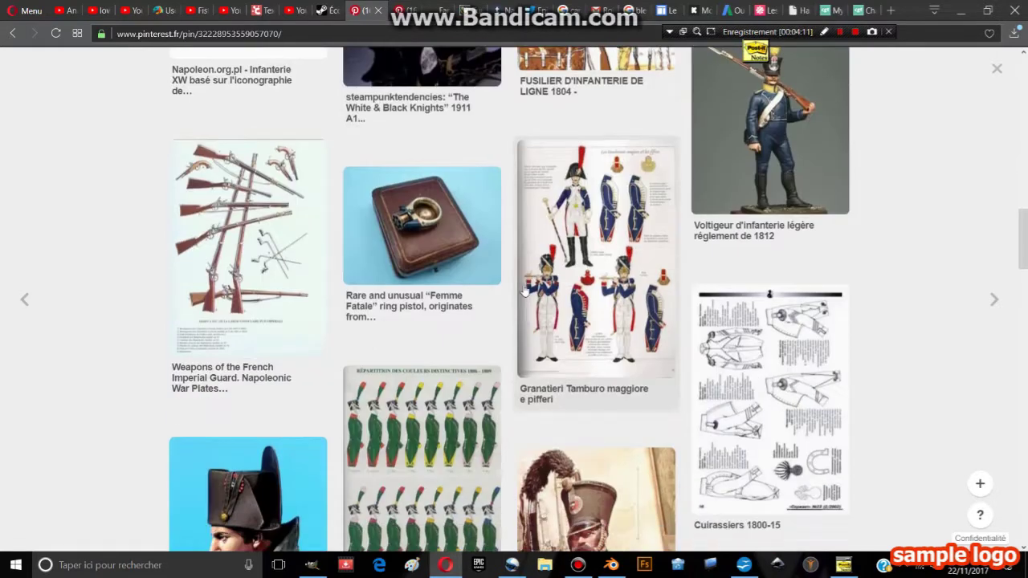
scroll(424, 337, "down", 5)
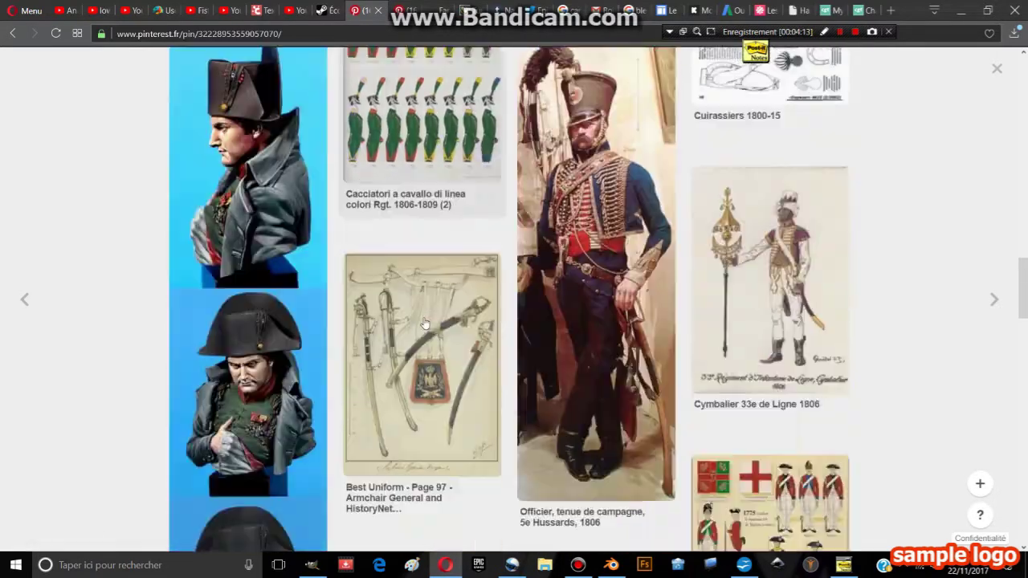
scroll(450, 321, "down", 3)
scroll(482, 306, "down", 3)
scroll(515, 287, "down", 4)
scroll(515, 287, "down", 7)
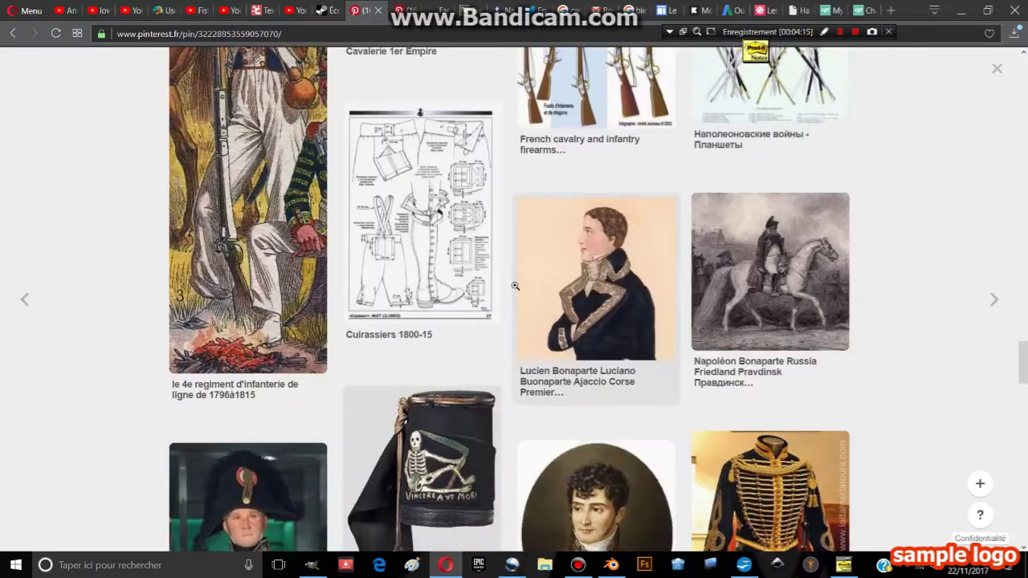
scroll(530, 265, "up", 3)
left_click(553, 236)
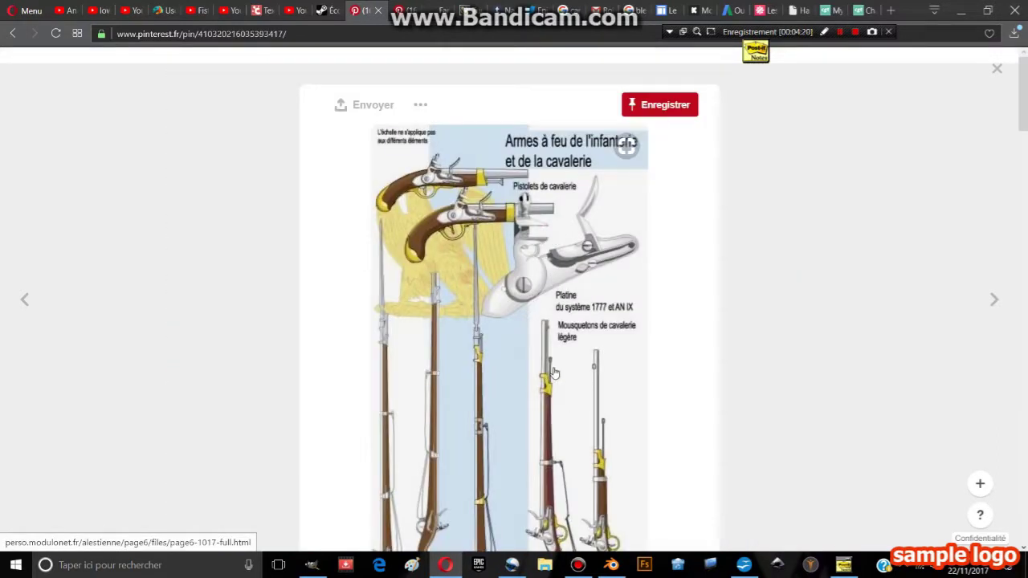
left_click(611, 565)
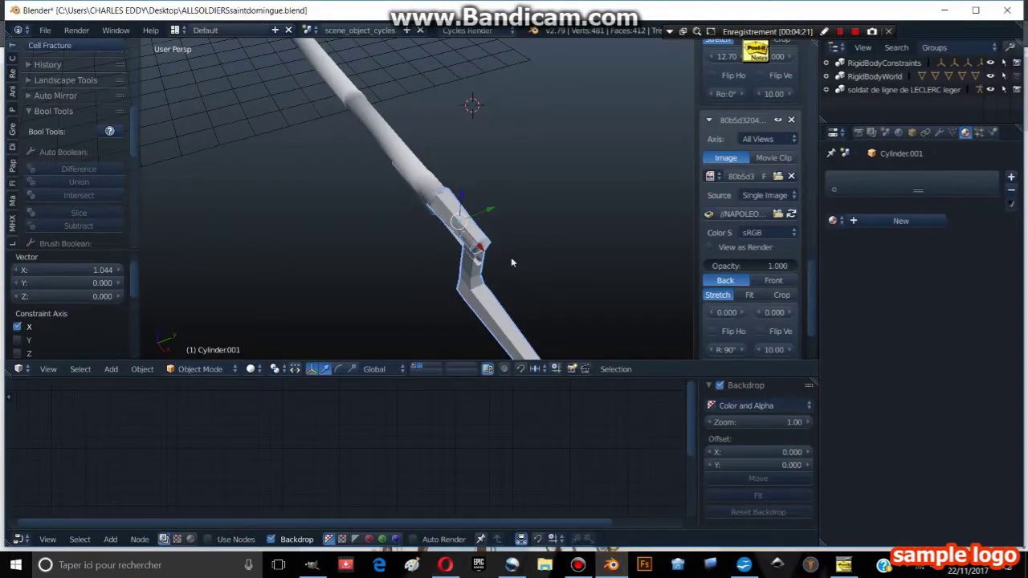
Rotate the bayonet 90° and slide it along X onto the barrel's muzzle.
key("KP_1")
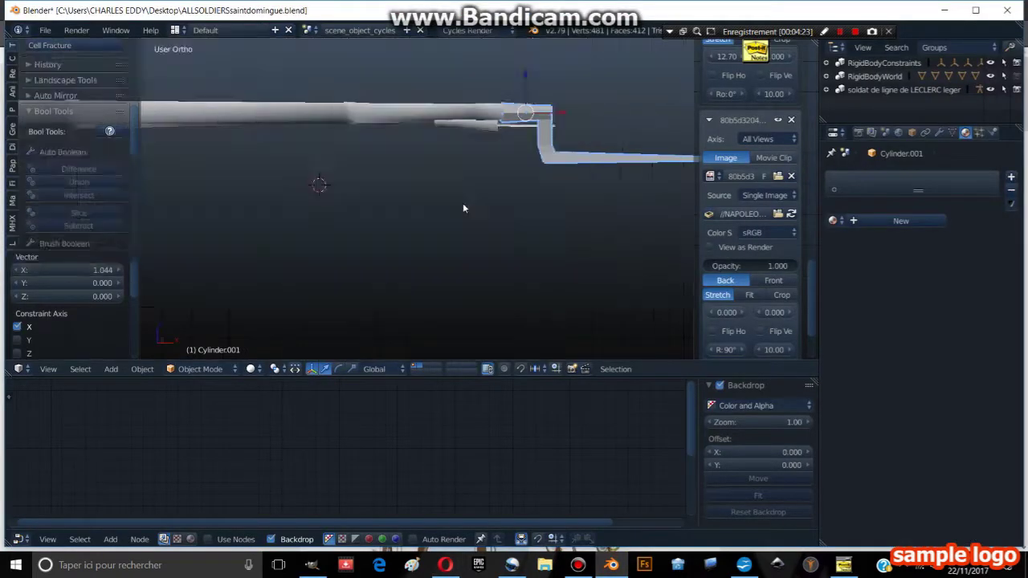
key("r")
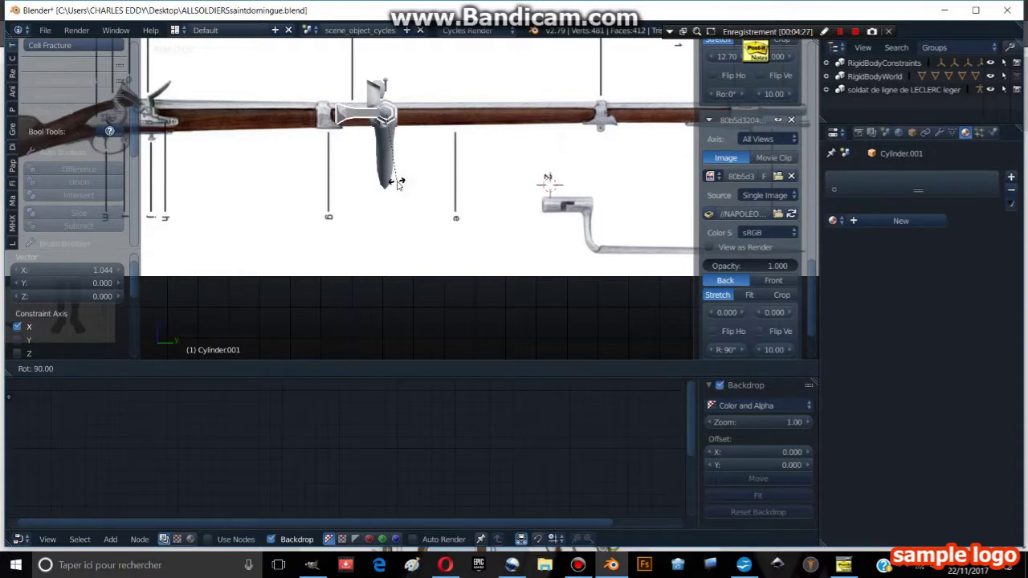
left_click(398, 182)
middle_click_drag(395, 179, 425, 201)
key("g")
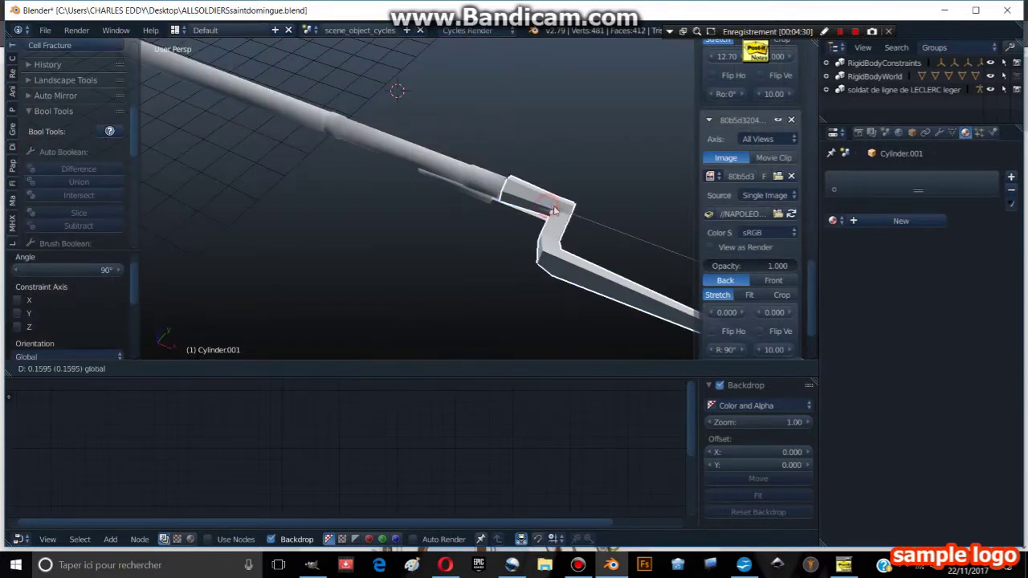
key("x")
left_click(554, 210)
middle_click_drag(555, 211, 473, 171)
Slightly enlarge the bayonet's socket ring vertices in wireframe edit mode.
key("Tab")
key("z")
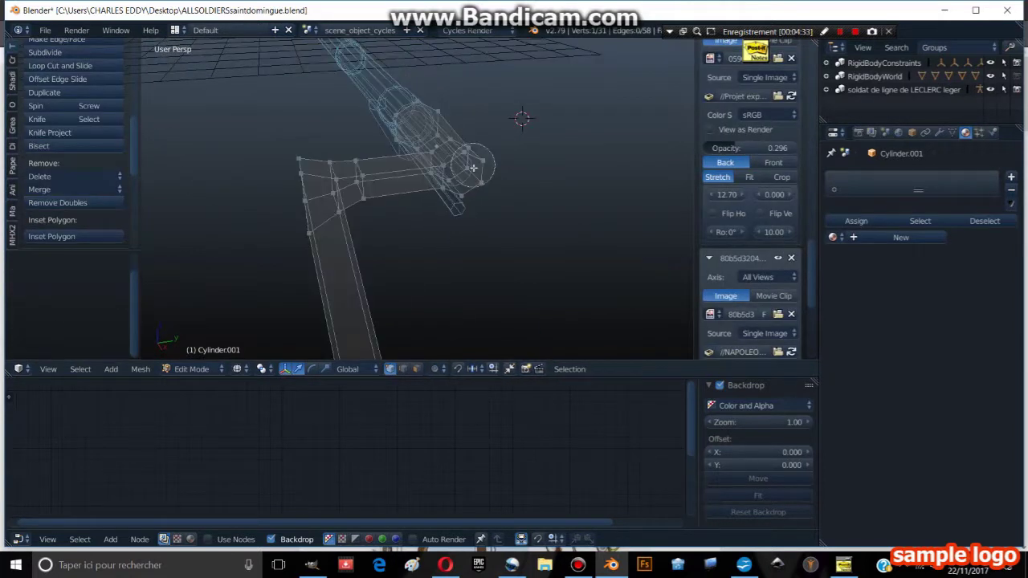
key("c")
left_click(463, 168)
key("s")
left_click(519, 174)
key("Tab")
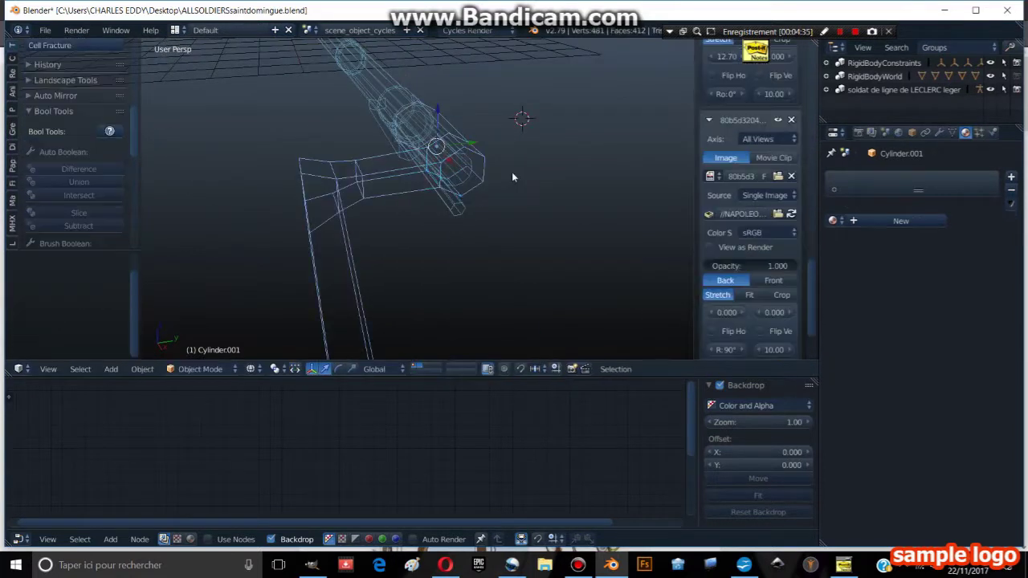
key("z")
mouse_move(512, 172)
middle_mouse_down()
mouse_move(451, 155)
mouse_move(363, 155)
mouse_move(496, 152)
mouse_move(455, 117)
mouse_move(482, 163)
mouse_move(389, 145)
mouse_move(441, 111)
mouse_move(441, 190)
mouse_move(529, 194)
middle_mouse_up()
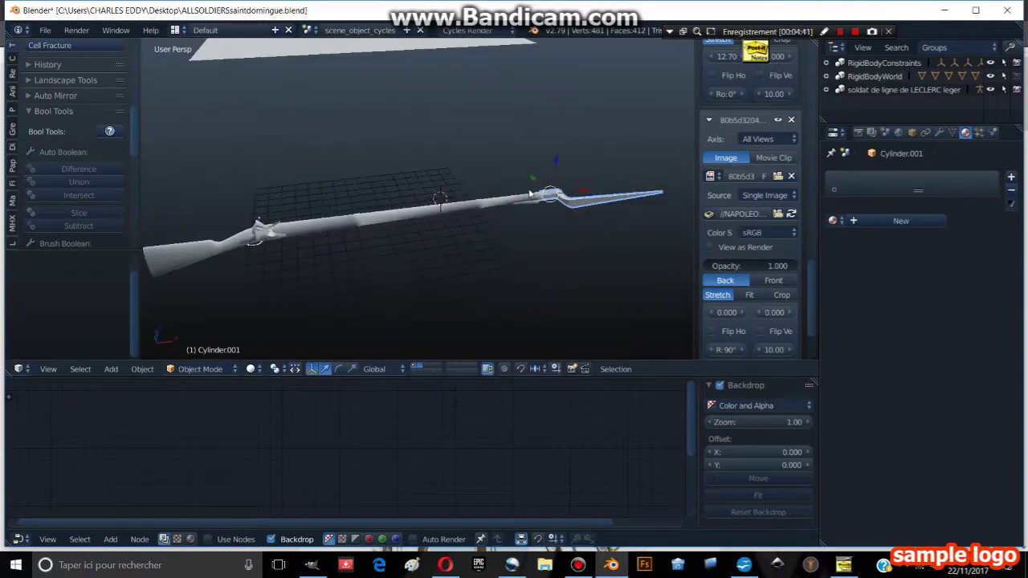
Select the barrel and inspect the assembled musket mesh in edit mode.
right_click(441, 214)
mouse_move(441, 214)
middle_mouse_down()
mouse_move(402, 215)
mouse_move(541, 214)
middle_mouse_up()
scroll(382, 214, "up", 3)
scroll(382, 215, "down", 3)
key("Tab")
scroll(541, 215, "up", 3)
key("Tab")
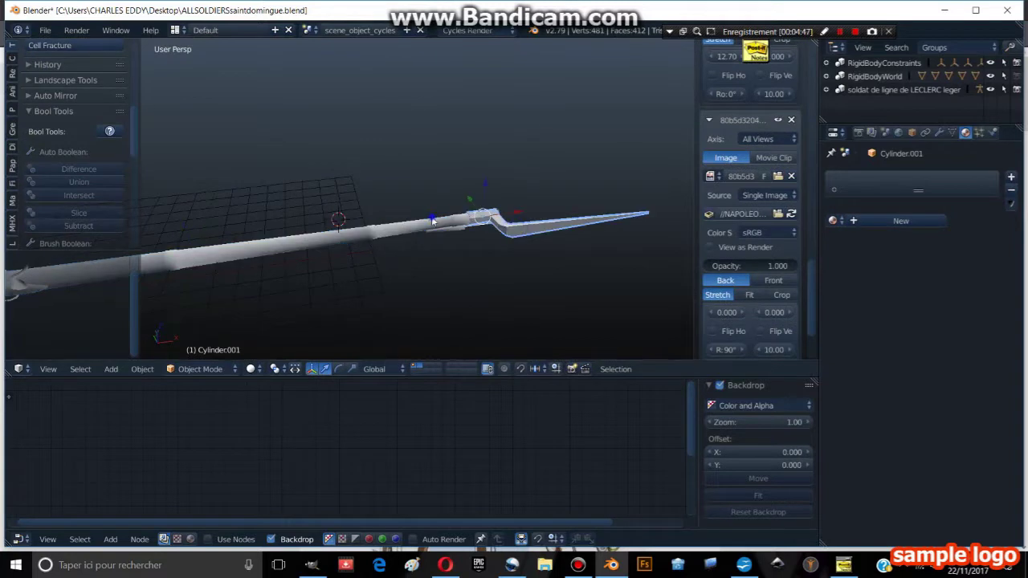
right_click(432, 221)
right_click(432, 221)
Select all of the rifle's vertices, then try a move and cancel it.
scroll(432, 222, "down", 3)
key("Tab")
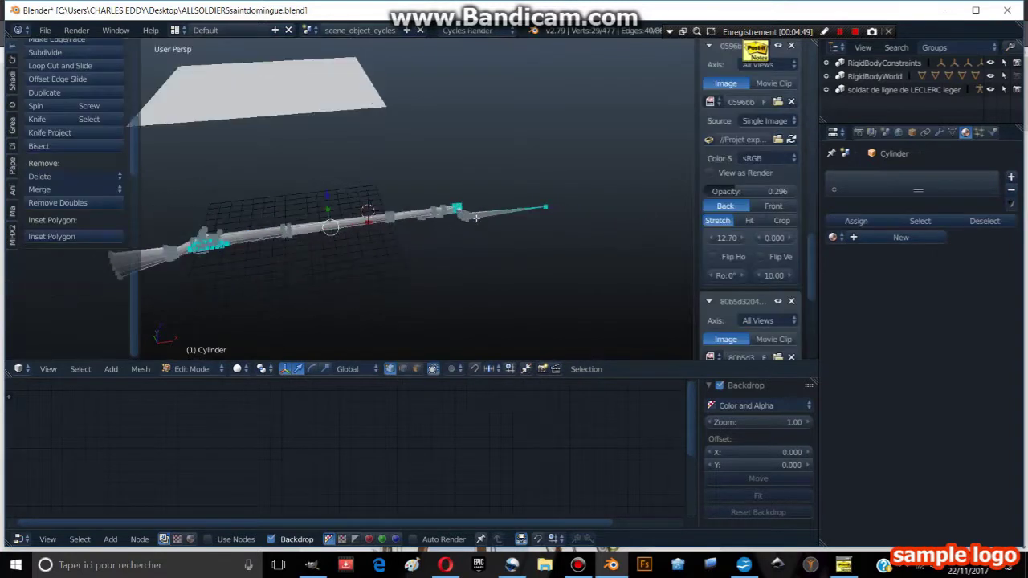
key("a")
key("a")
key("Tab")
key("g")
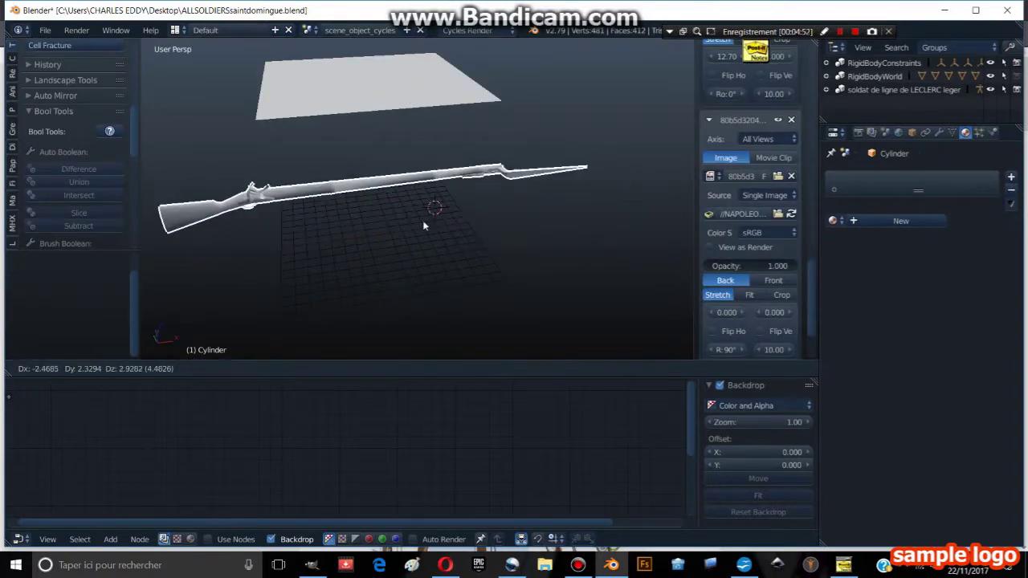
right_click(423, 220)
mouse_move(423, 220)
middle_mouse_down()
mouse_move(438, 203)
mouse_move(461, 114)
mouse_move(466, 218)
mouse_move(373, 271)
middle_mouse_up()
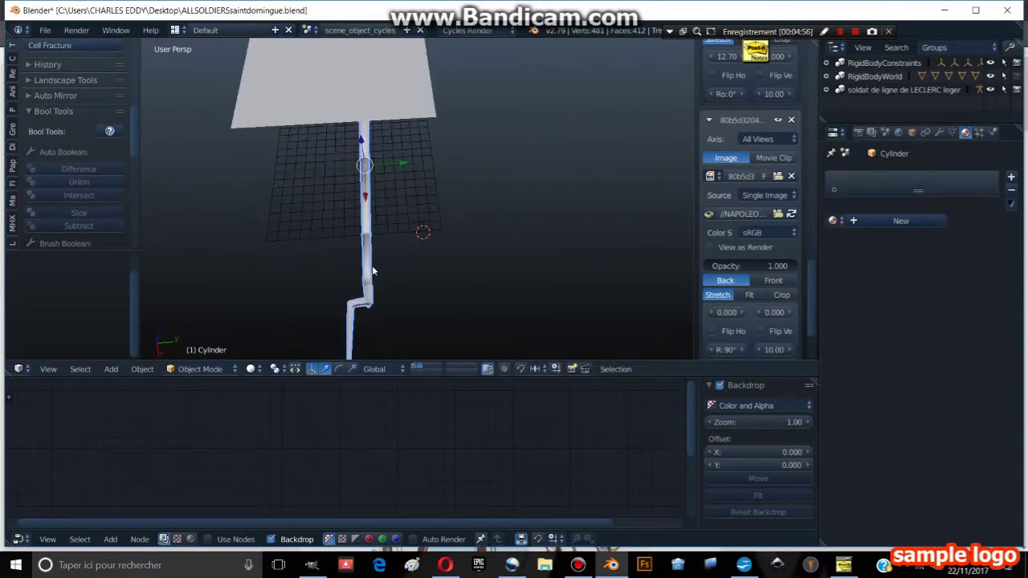
In top view, move the bayonet blade's tip vertex further forward.
key("KP_7")
middle_click_drag(552, 226, 452, 195, "shift")
key("Tab")
scroll(475, 229, "up", 3)
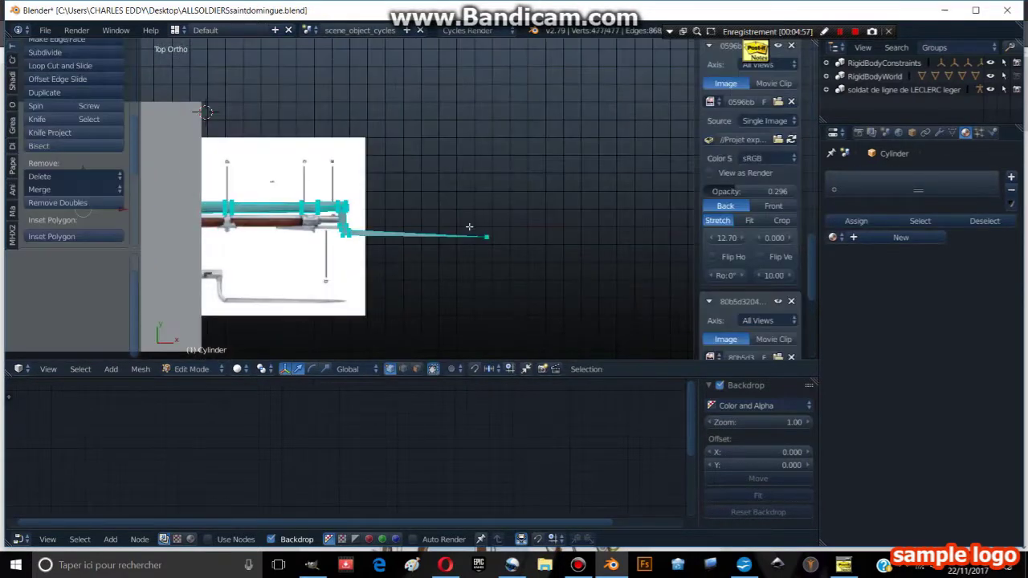
scroll(521, 265, "up", 2)
scroll(521, 255, "up", 2)
key("c")
left_click(521, 255)
key("Escape")
key("e")
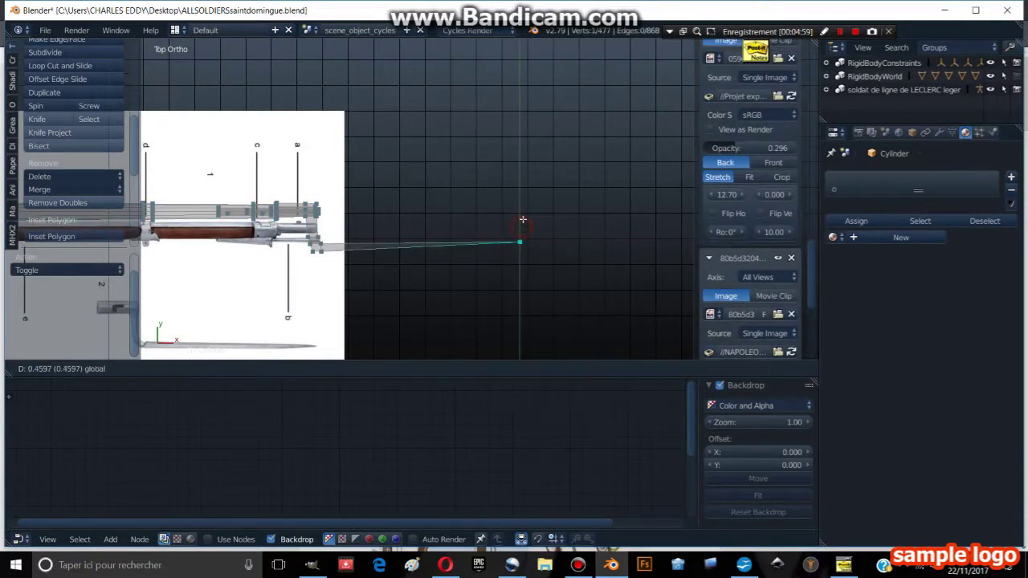
left_click(521, 223)
key("Tab")
Check the lengthened blade against the reference image in front orthographic view.
scroll(521, 225, "up", 1)
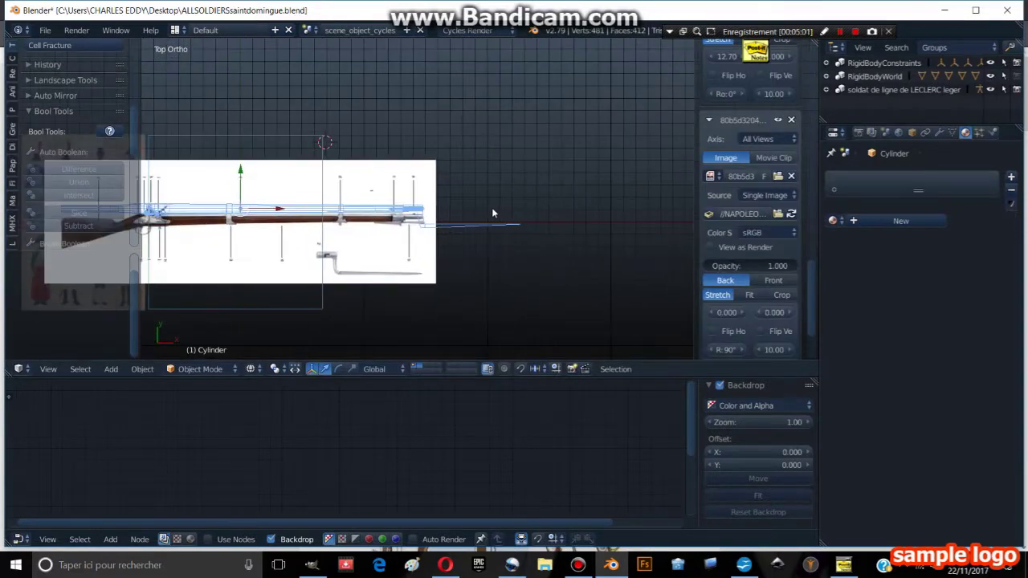
scroll(492, 207, "up", 2)
scroll(488, 212, "up", 1)
mouse_move(488, 212)
middle_mouse_down()
mouse_move(466, 122)
mouse_move(405, 179)
mouse_move(450, 194)
middle_mouse_up()
key("KP_1")
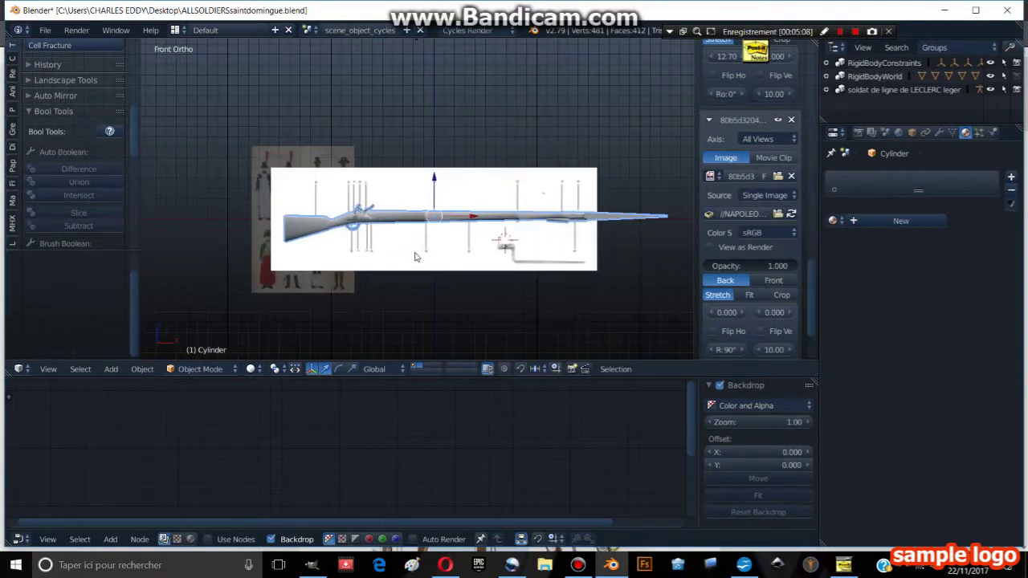
middle_click_drag(416, 257, 346, 255, "shift")
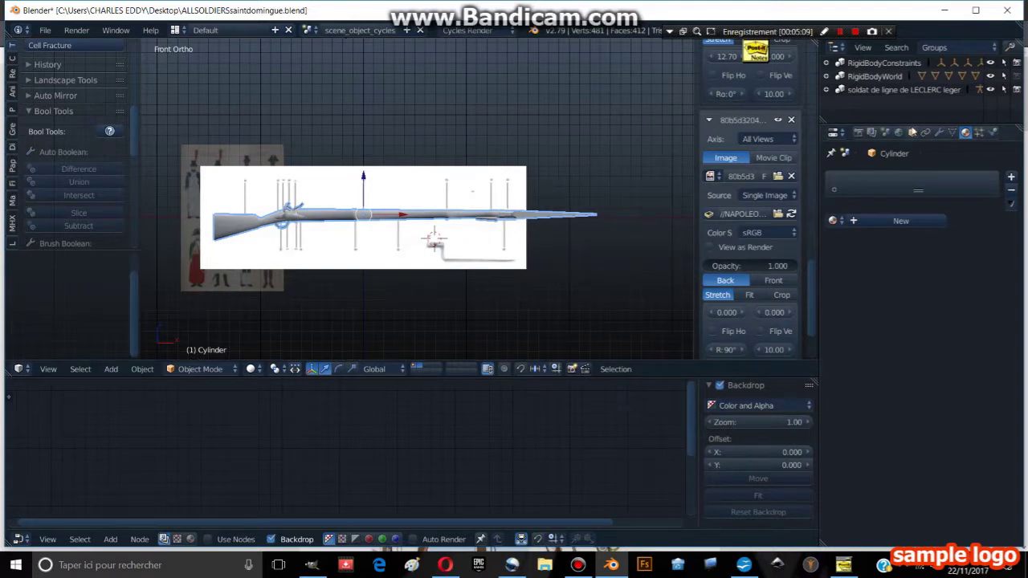
Rename the Cylinder object to 'Mousquet An9' and give it a new default material.
left_click(911, 132)
left_click(888, 177)
type("mousquet specialan9")
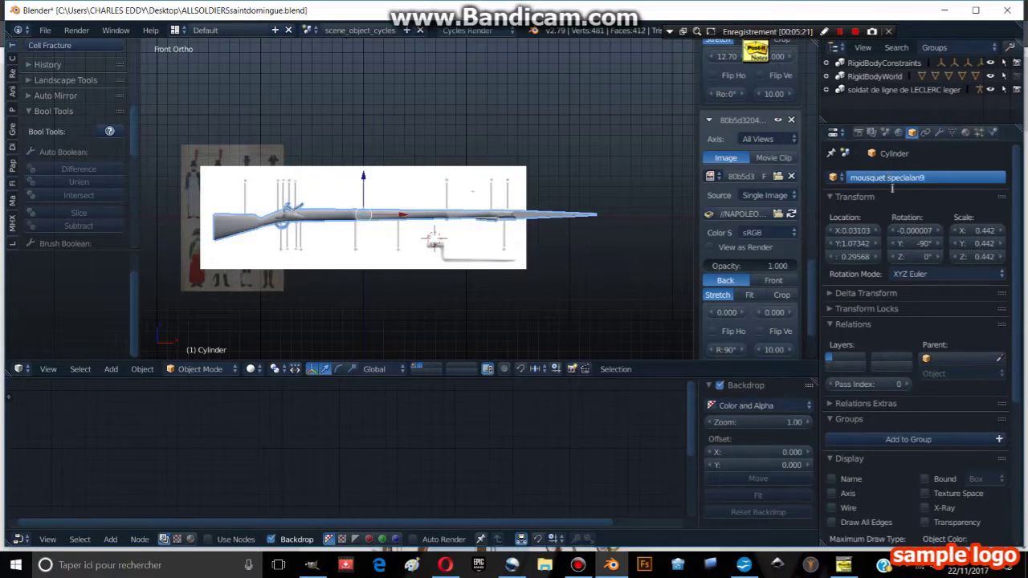
key("Return")
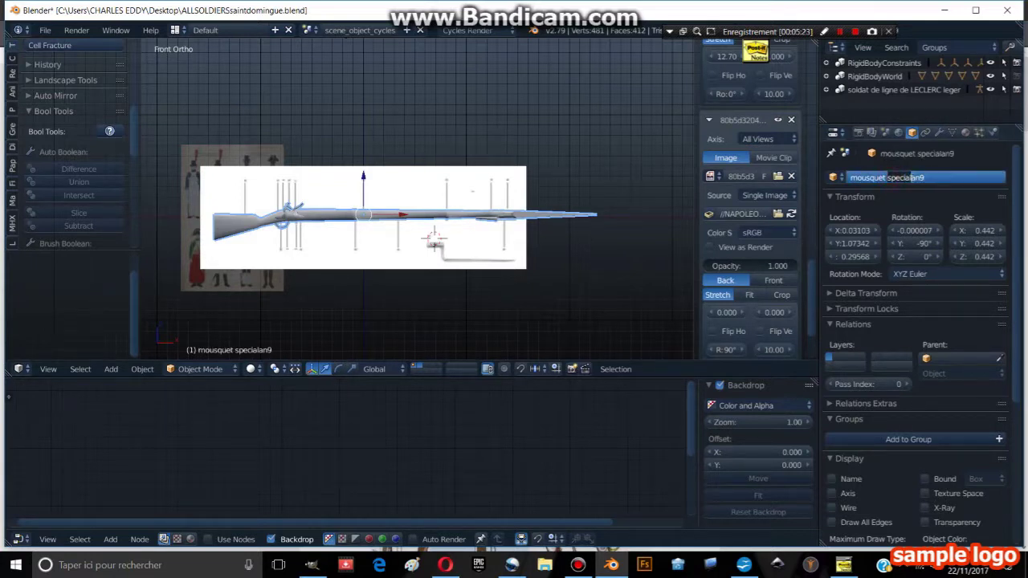
key("BackSpace")
type("7")
key("Return")
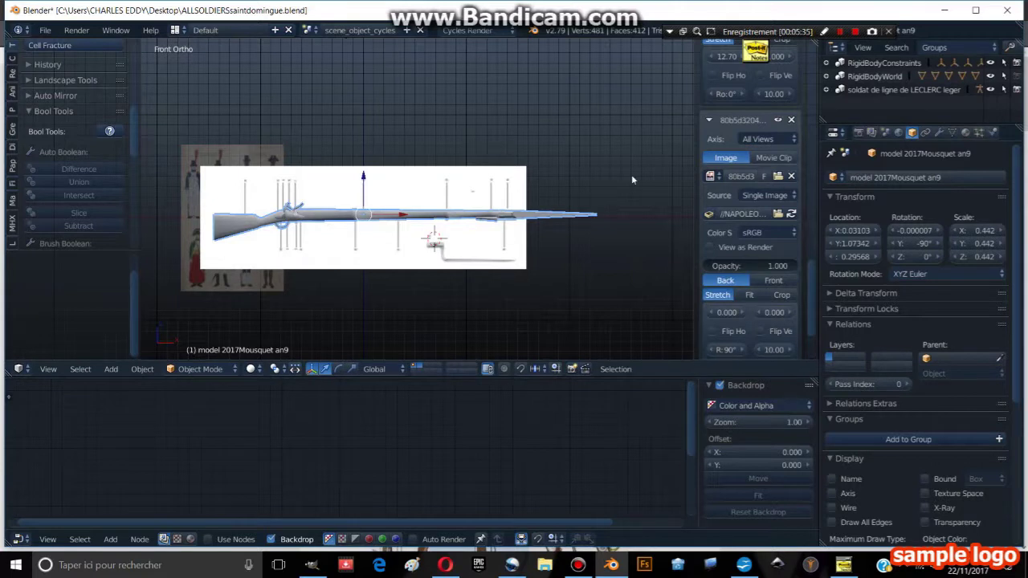
double_click(893, 177)
left_click(893, 178)
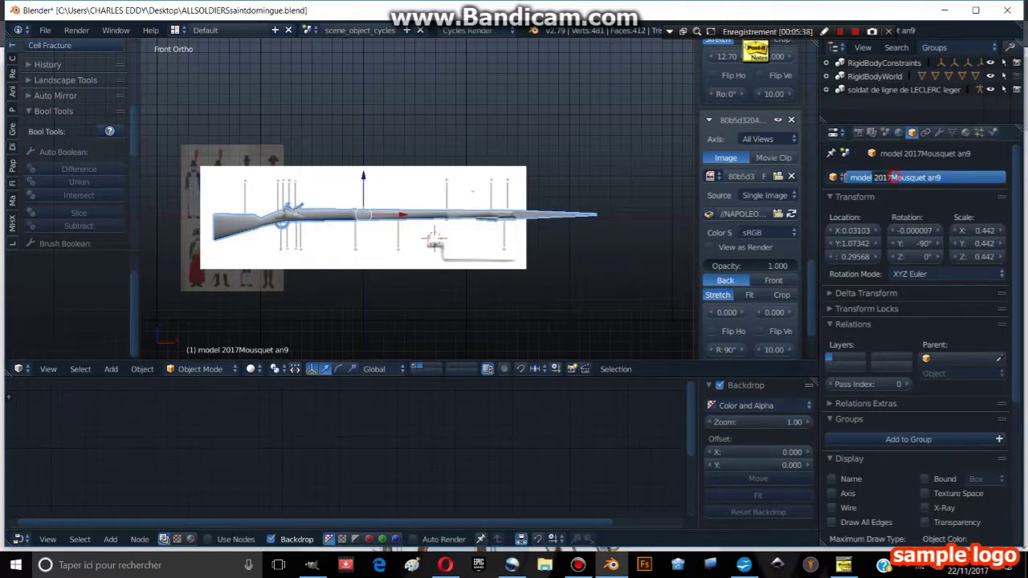
key("BackSpace")
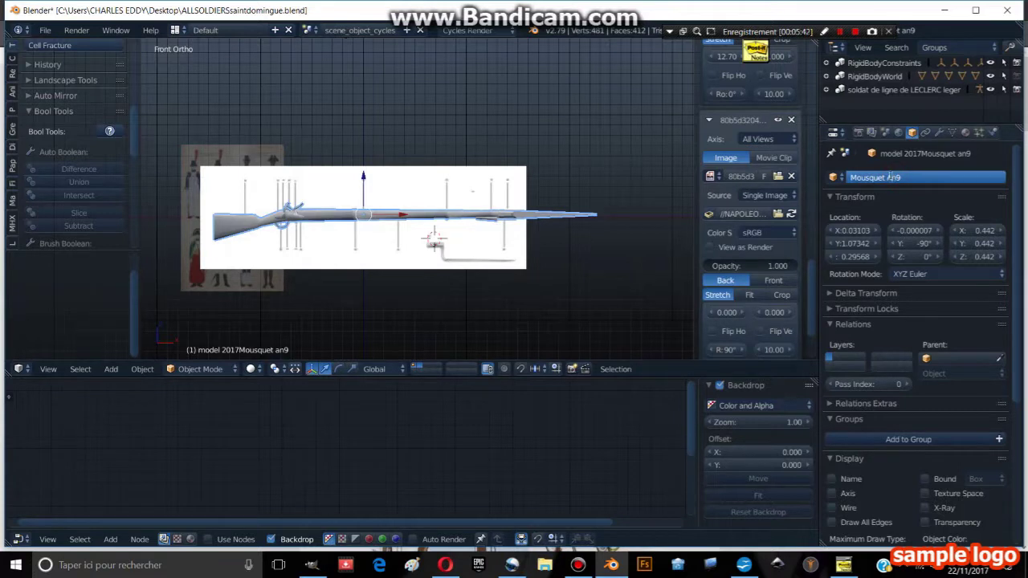
left_click(553, 171)
middle_click_drag(375, 208, 401, 208, "shift")
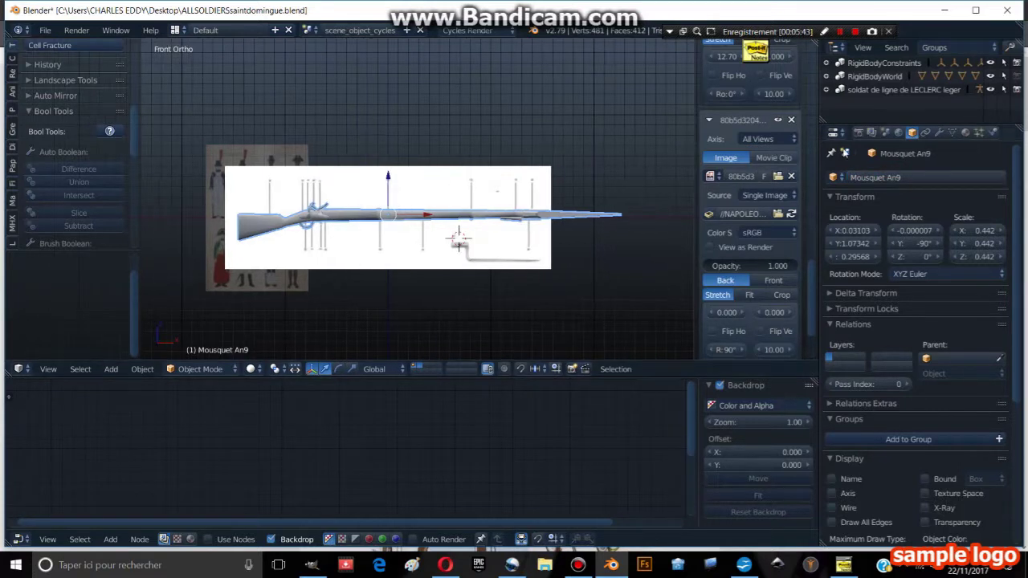
left_click(965, 132)
left_click(896, 220)
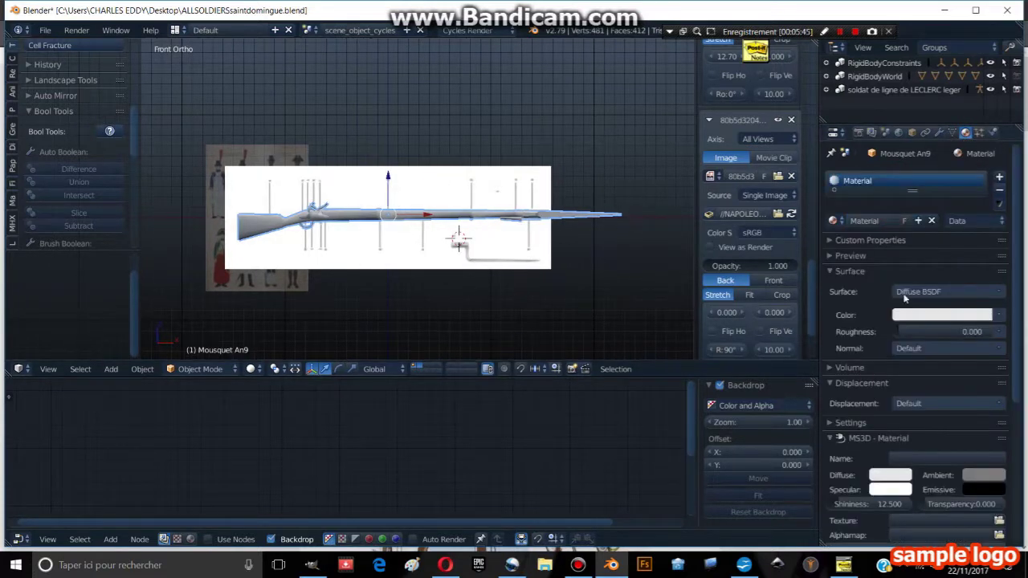
Name the new material 'boismousquet' and show its shader nodes in the node editor.
left_click(882, 220)
type("bois")
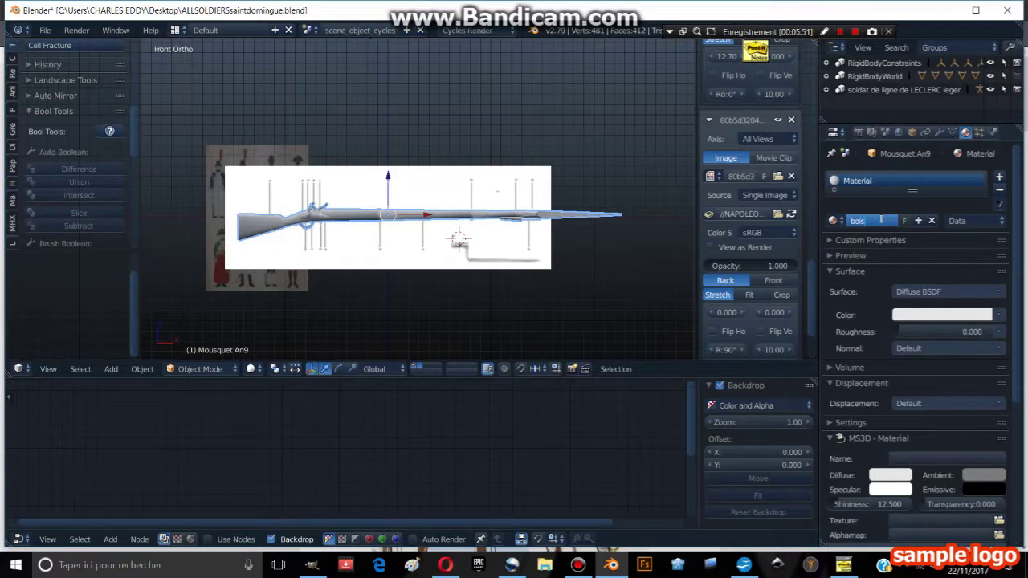
key("Return")
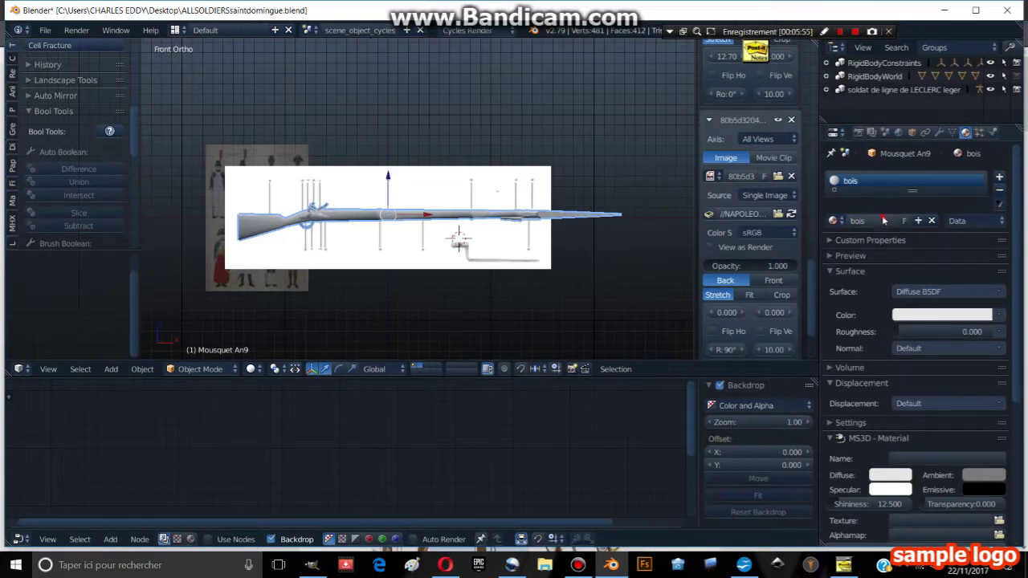
left_click(882, 220)
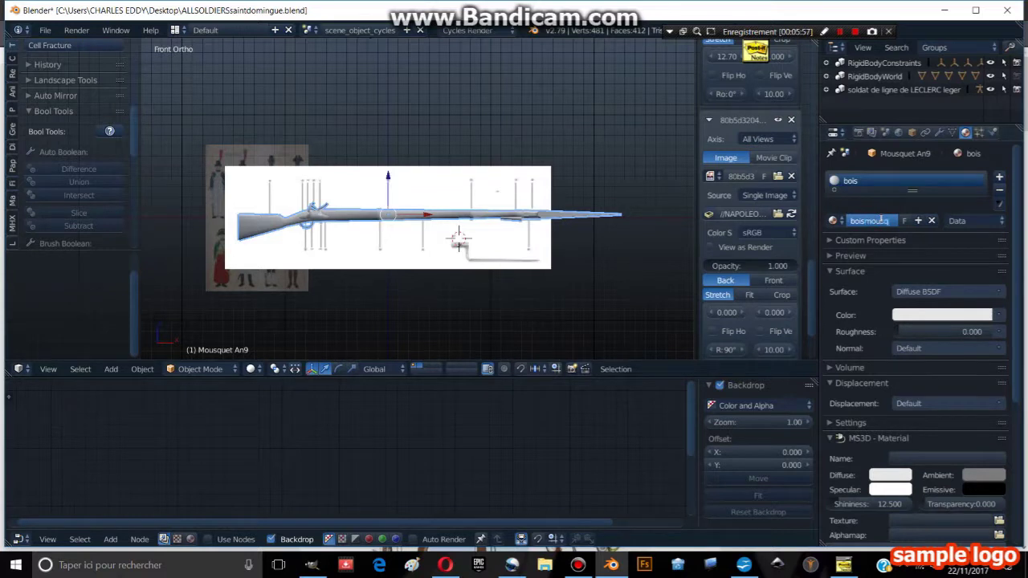
type("uet")
key("Return")
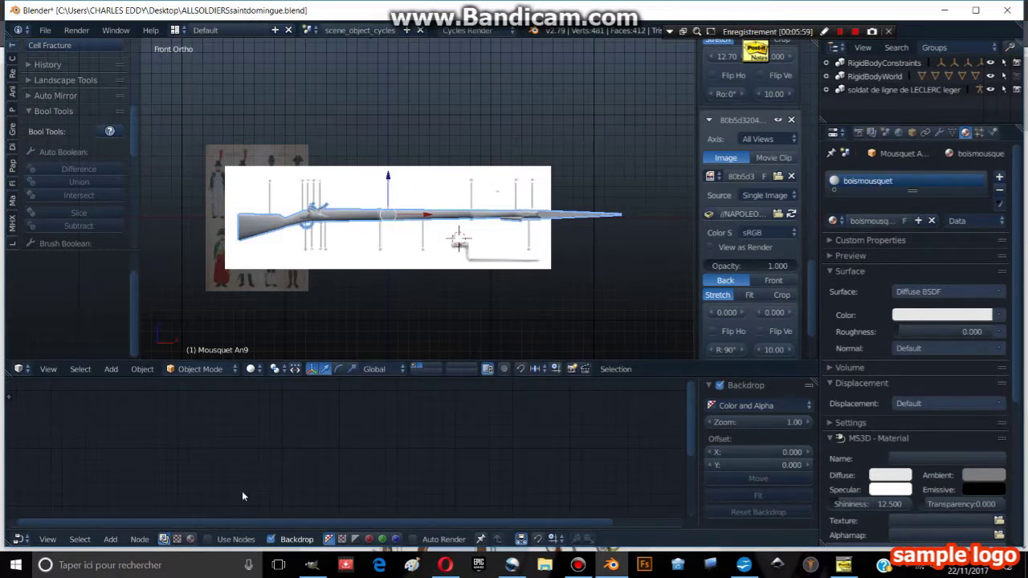
left_click(191, 540)
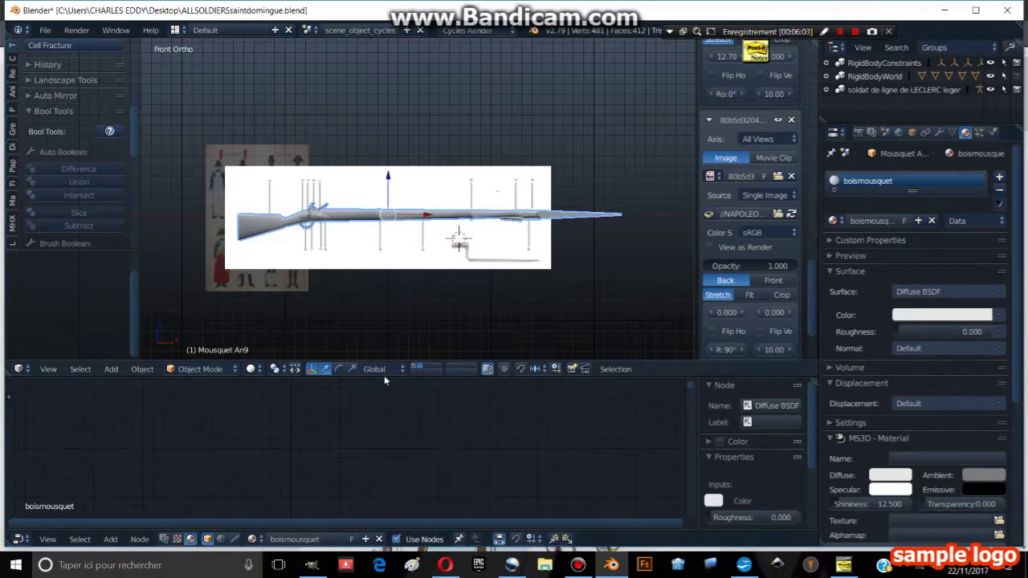
Switch the viewport to Rendered shading and center the Diffuse BSDF and output nodes.
left_click_drag(384, 377, 245, 324)
left_click(251, 315)
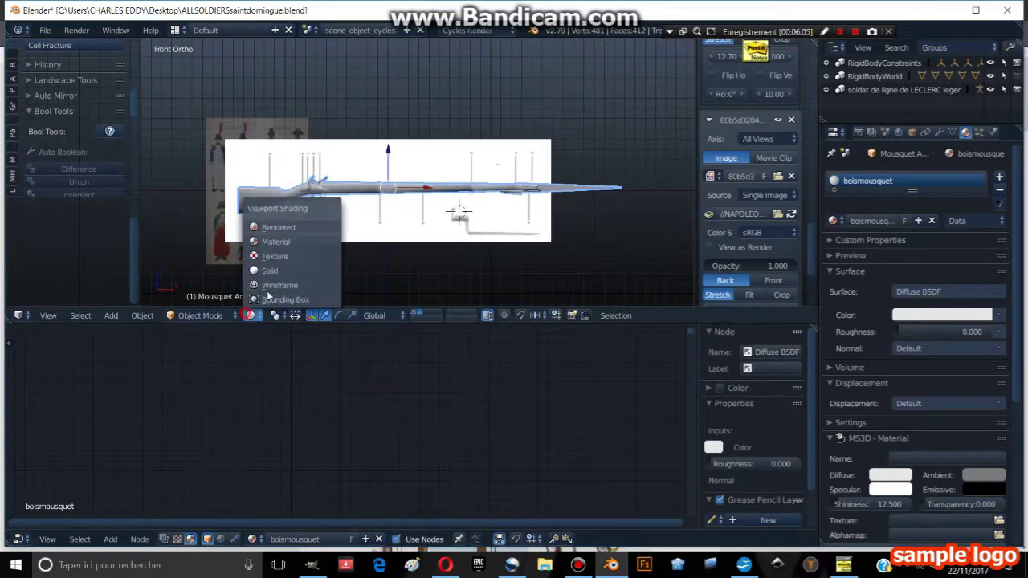
left_click(289, 227)
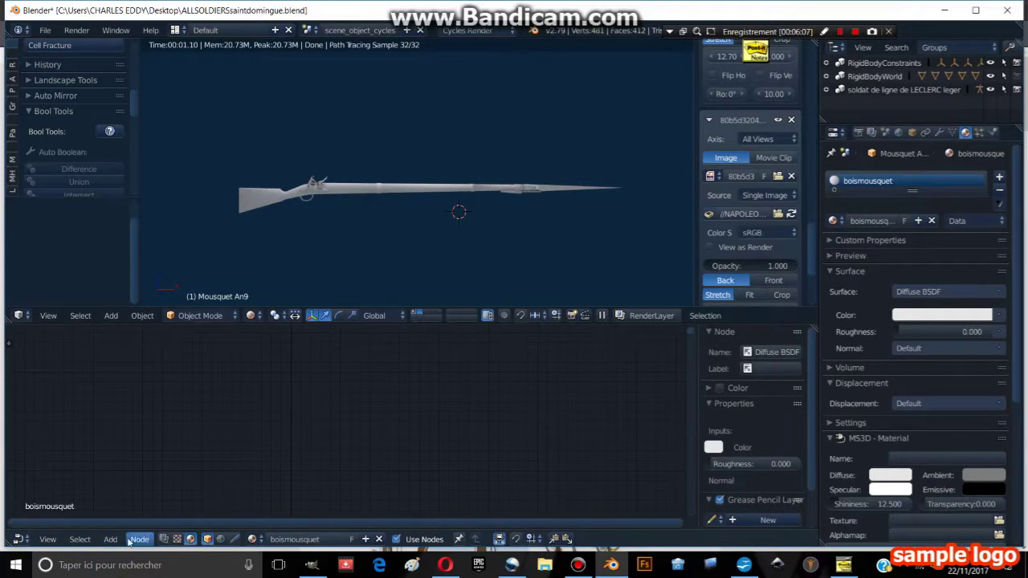
scroll(437, 420, "down", 2)
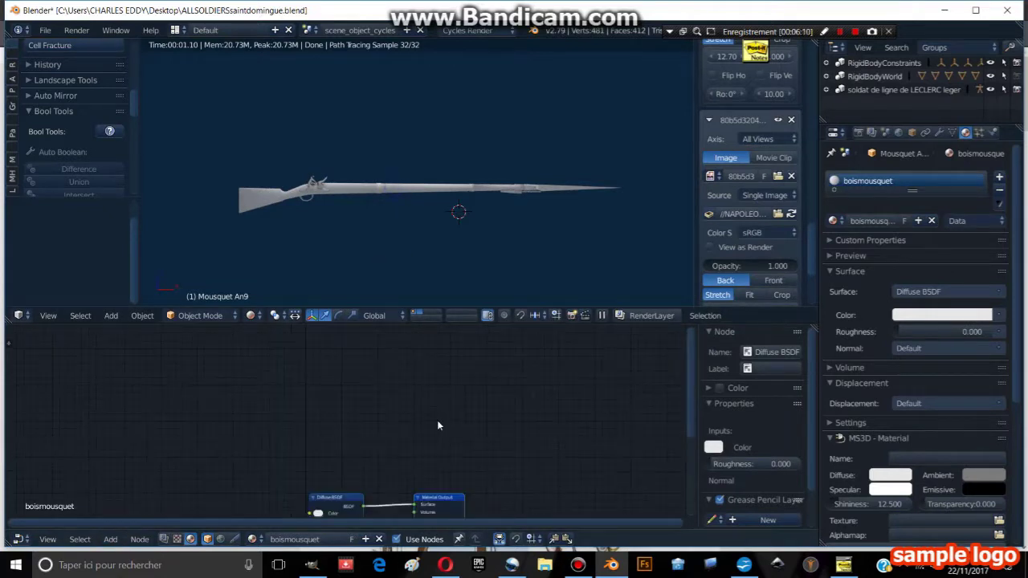
middle_click_drag(407, 461, 381, 433)
scroll(380, 433, "up", 2)
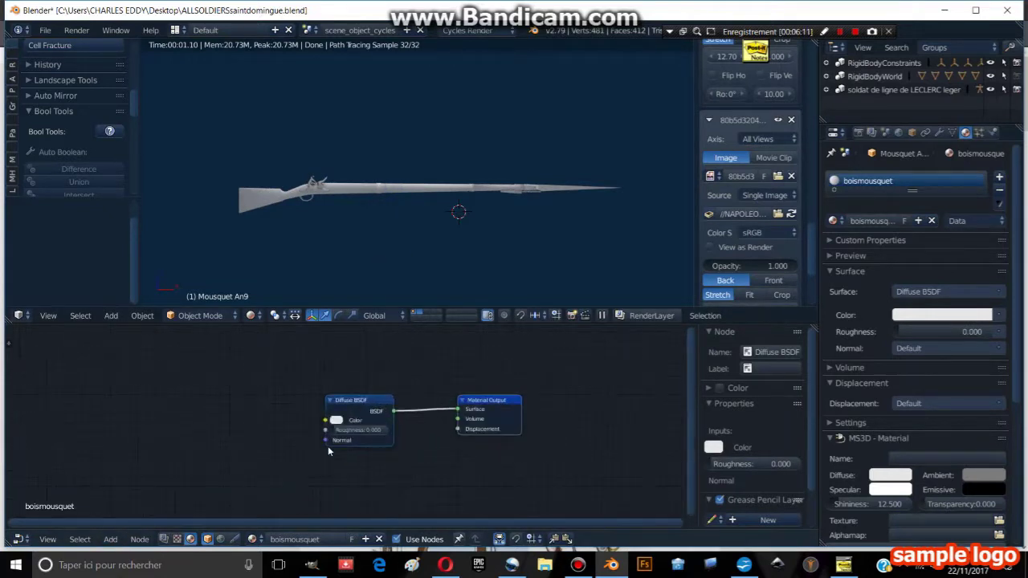
Add Texture Coordinate, Mapping and Image Texture nodes and delete the duplicate Texture Coordinate.
left_click(110, 541)
left_click(141, 499)
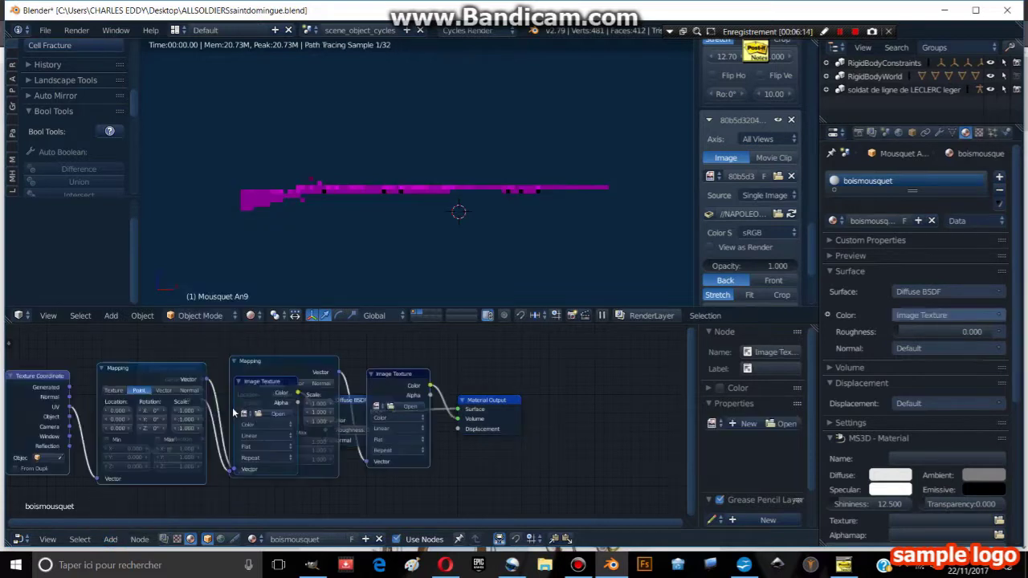
scroll(321, 410, "down", 2)
mouse_move(363, 387)
left_mouse_down()
mouse_move(373, 395)
mouse_move(475, 384)
left_mouse_up()
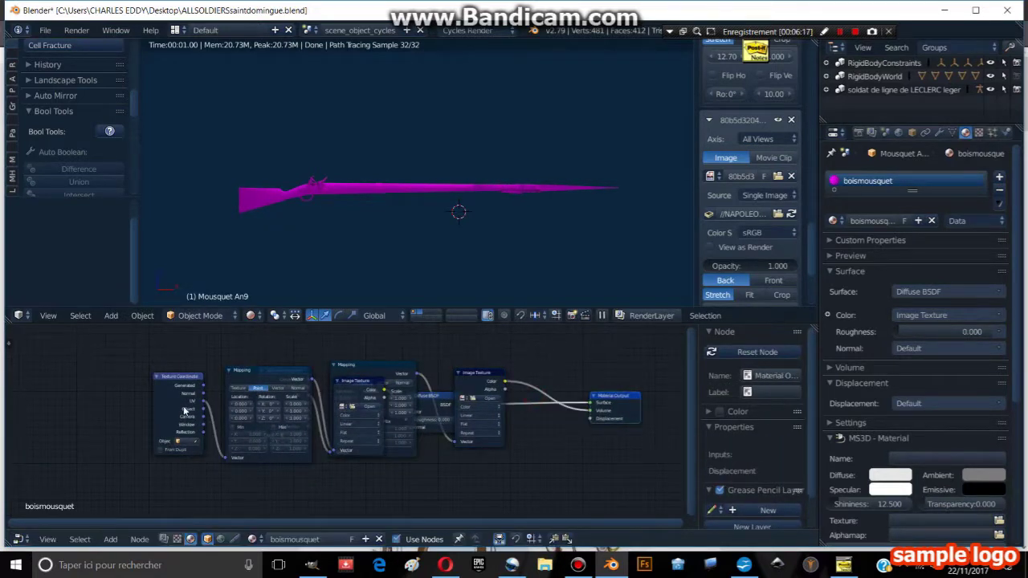
left_click_drag(184, 411, 102, 427)
left_click_drag(238, 382, 157, 399)
left_click(261, 378)
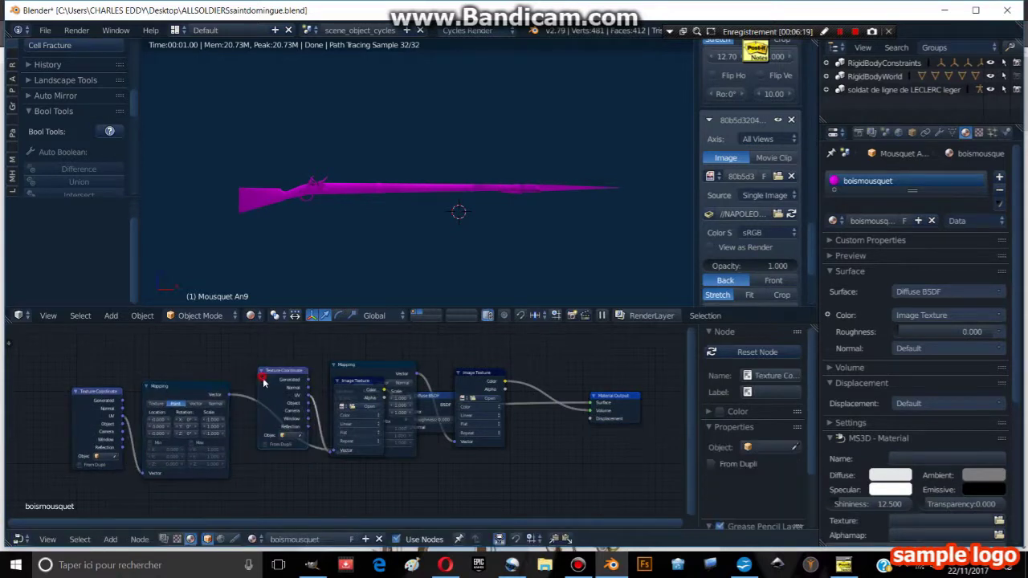
left_click_drag(263, 382, 277, 361)
key("x")
Delete the extra Image Texture node, arrange the nodes, and browse for an image.
left_click(355, 385)
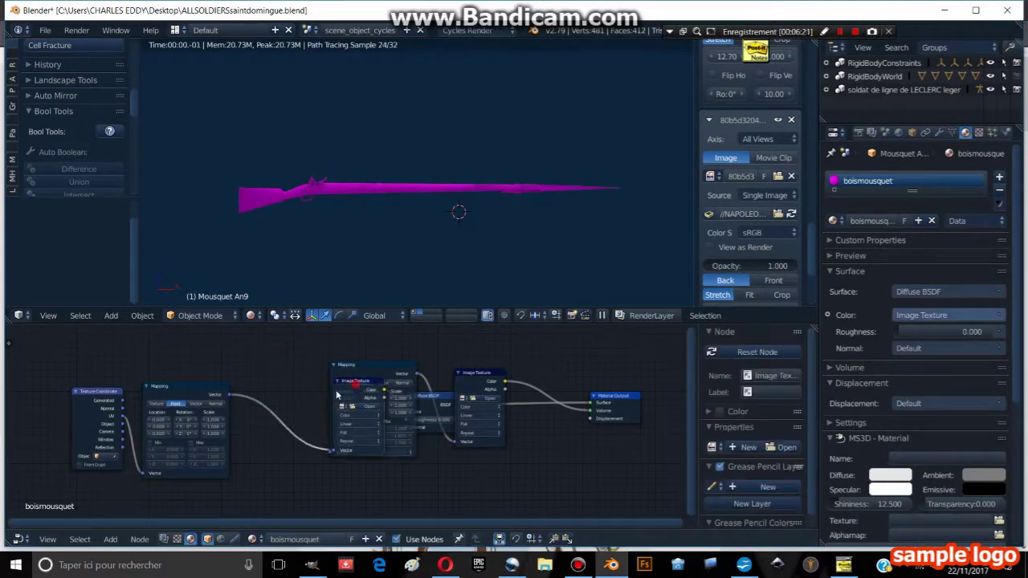
left_click_drag(337, 395, 263, 414)
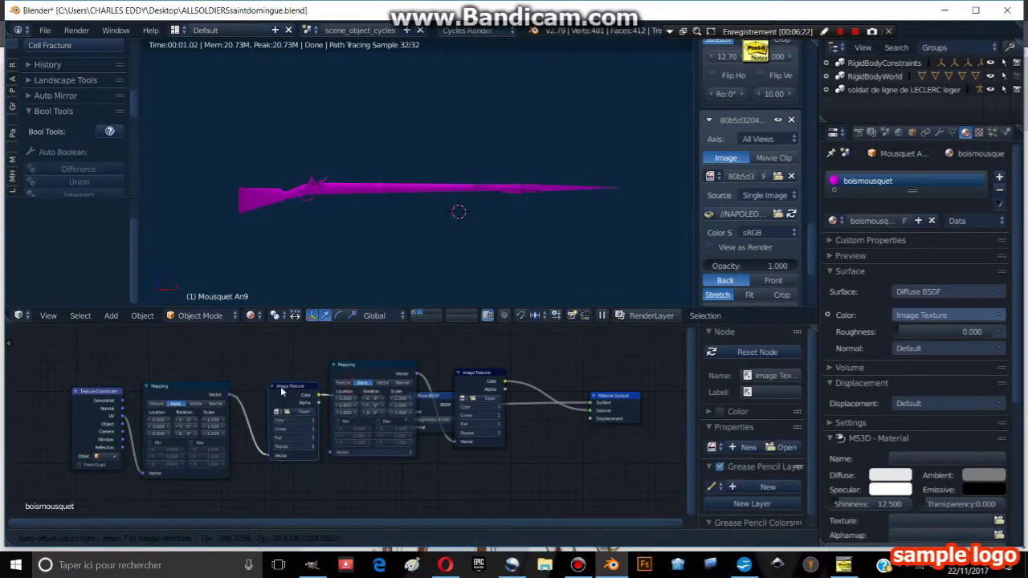
left_click(482, 387)
key("x")
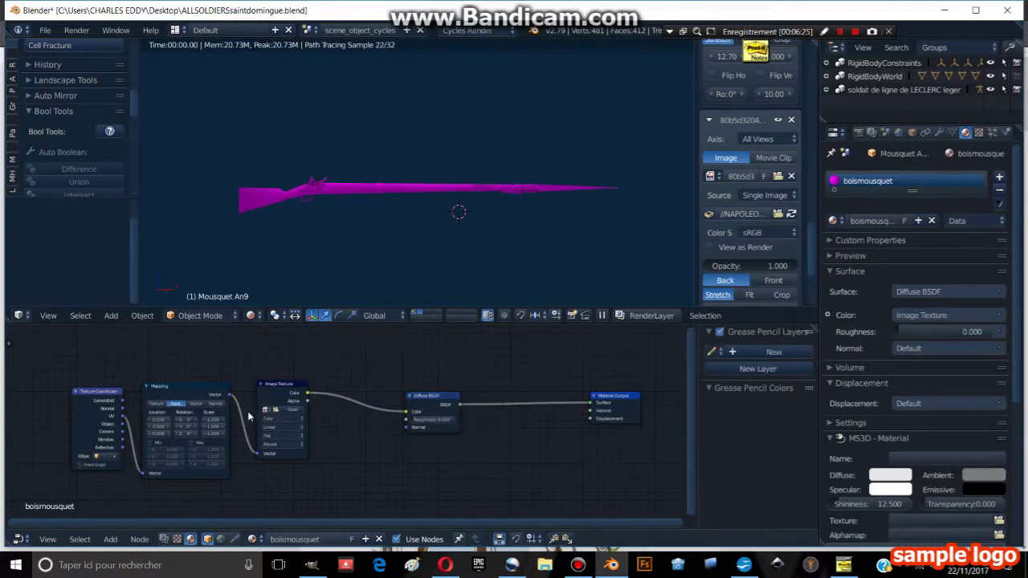
left_click(265, 402)
left_click(193, 401, "shift")
key("g")
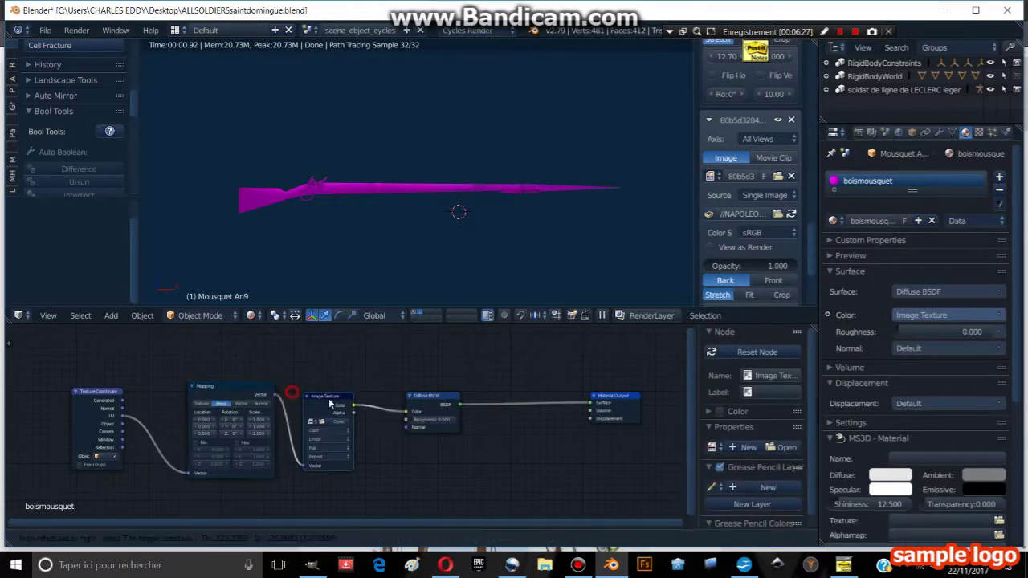
left_click(334, 405)
left_click(337, 422)
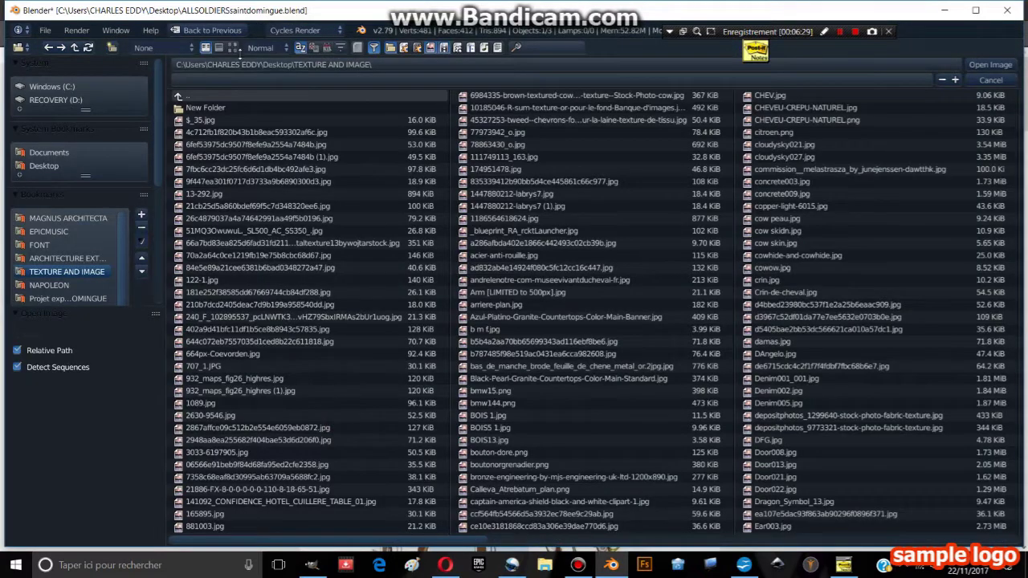
Load BOIS 1.jpg from TEXTURE AND IMAGE into the Image Texture node.
left_click(233, 48)
scroll(624, 416, "down", 3)
scroll(563, 387, "down", 4)
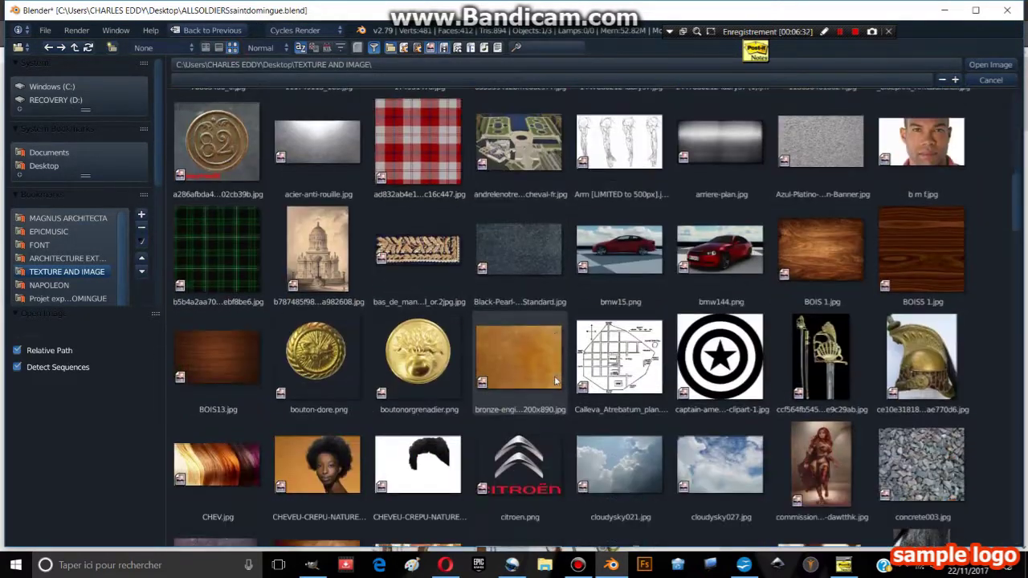
scroll(683, 265, "down", 1)
left_click(803, 138)
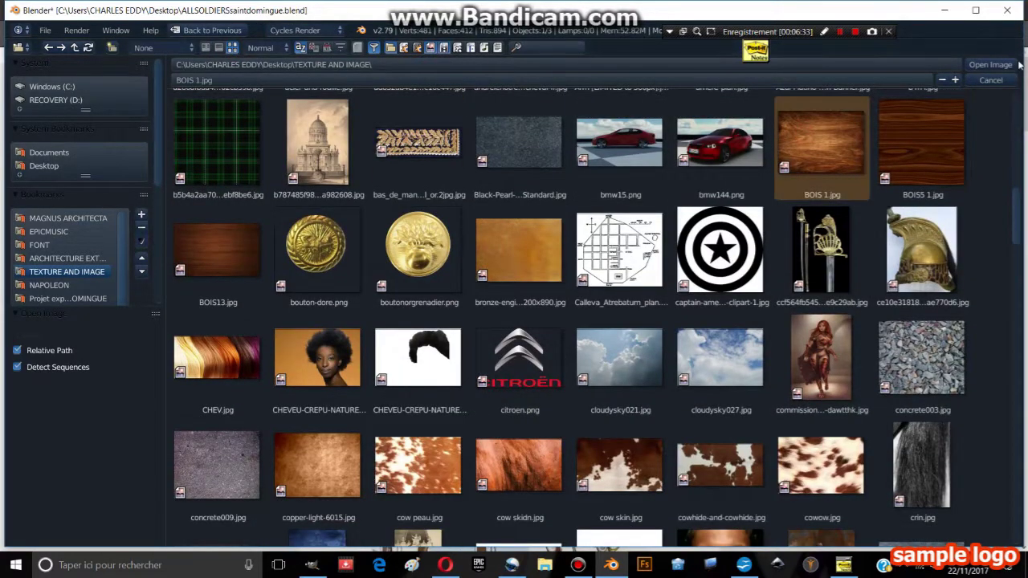
left_click(995, 64)
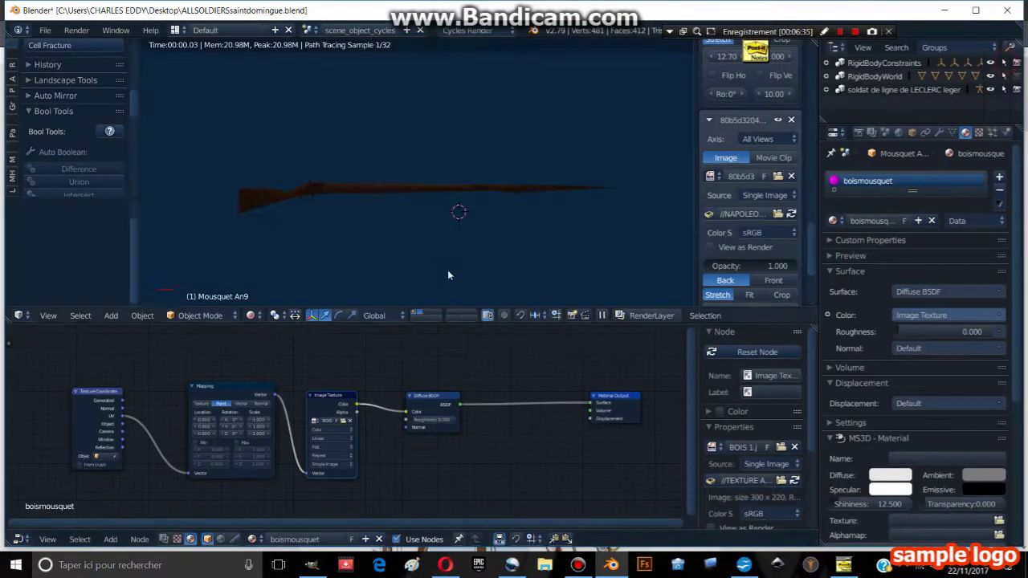
Set the texture projection to Box and feed Mapping with Generated coordinates.
middle_click_drag(412, 384, 462, 373)
scroll(341, 422, "up", 2)
left_click(407, 441)
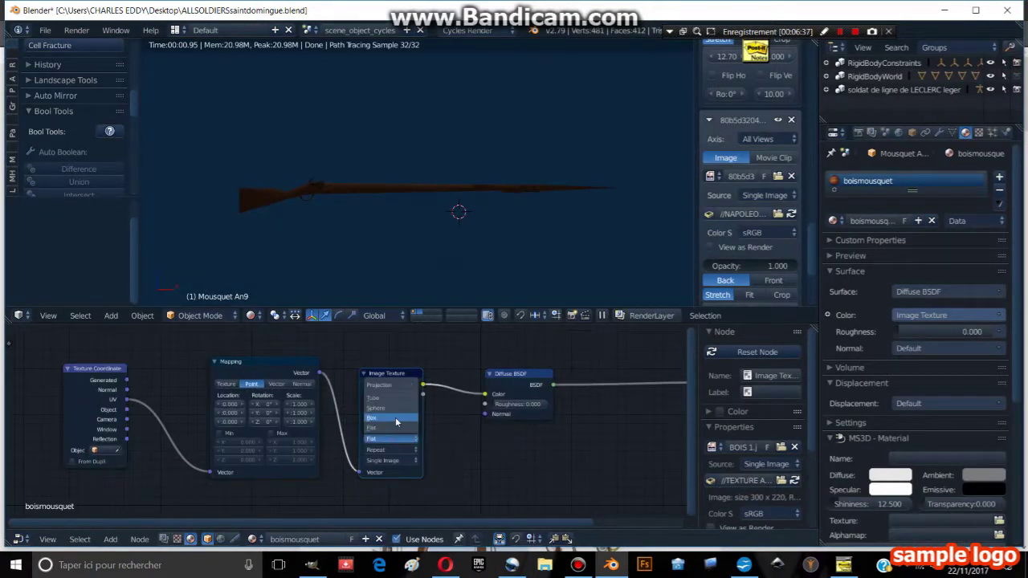
left_click(409, 418)
scroll(449, 244, "up", 1)
scroll(455, 207, "up", 1)
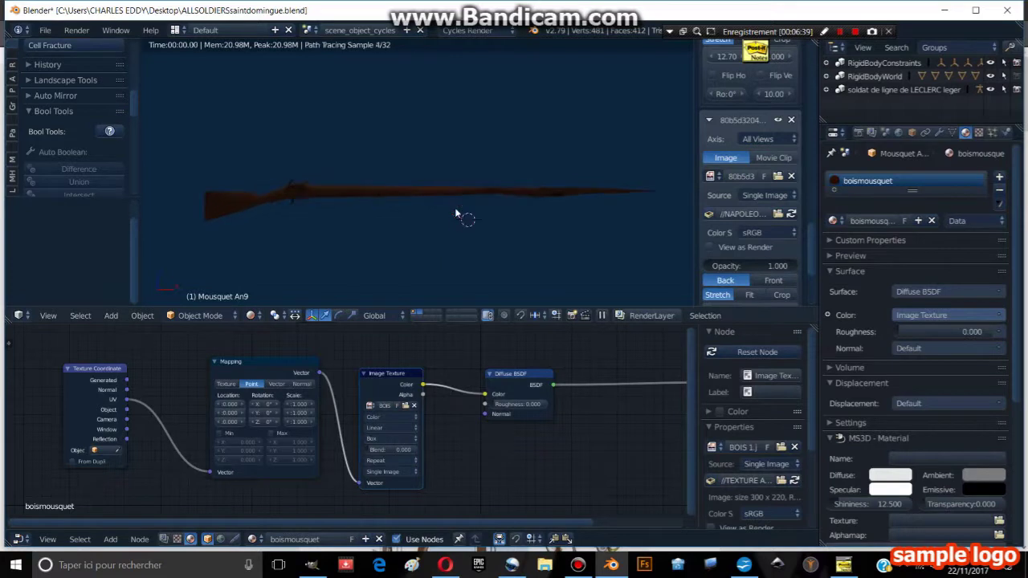
scroll(443, 237, "up", 1)
scroll(455, 212, "up", 3)
scroll(374, 281, "down", 3)
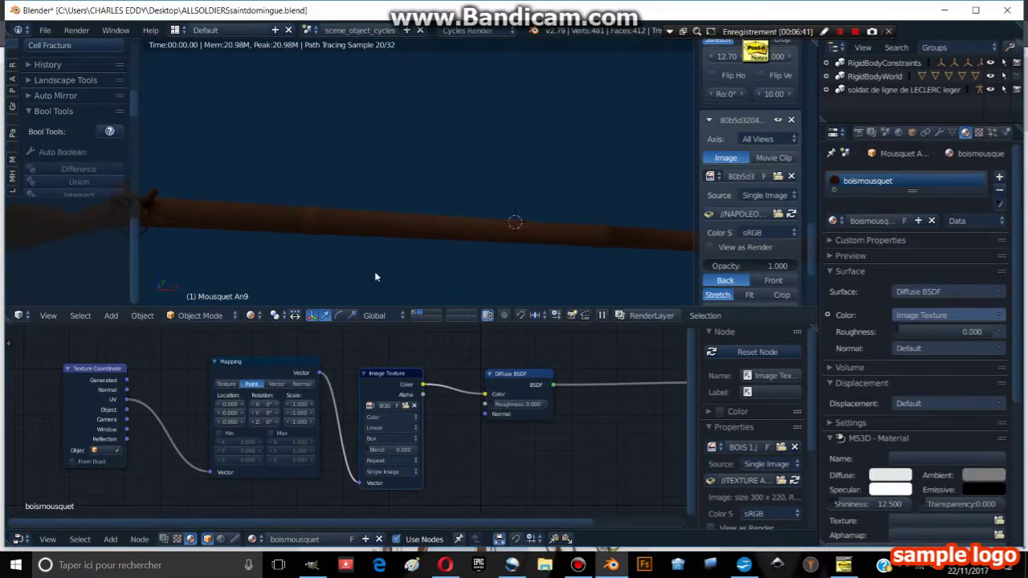
left_click_drag(408, 410, 396, 398)
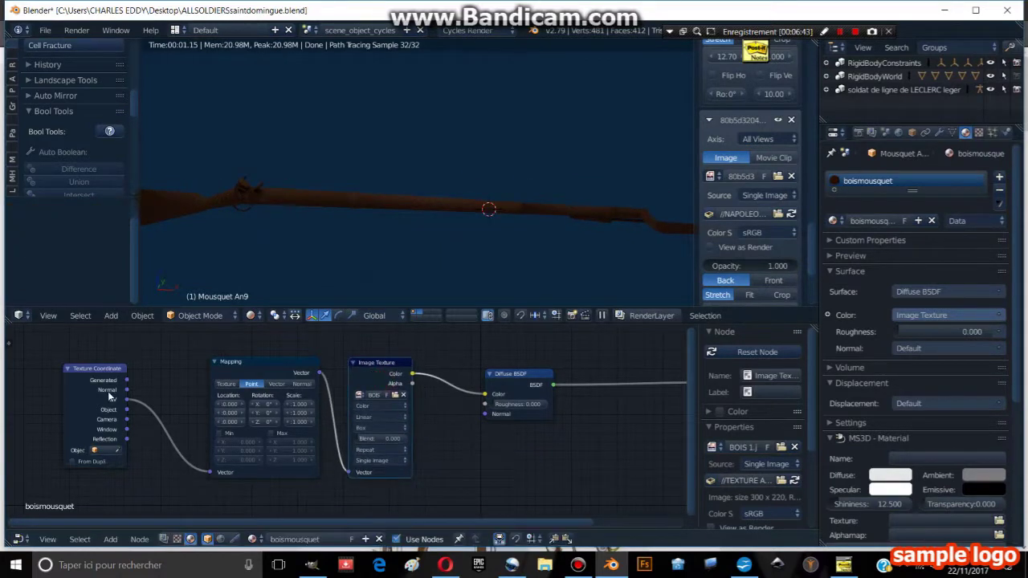
left_click_drag(126, 381, 210, 471)
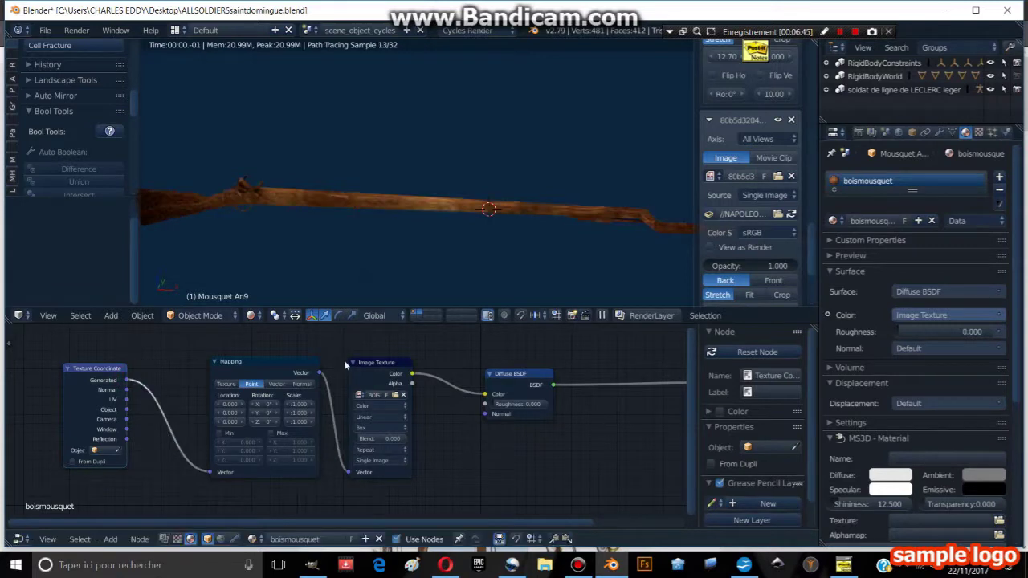
scroll(311, 416, "up", 1)
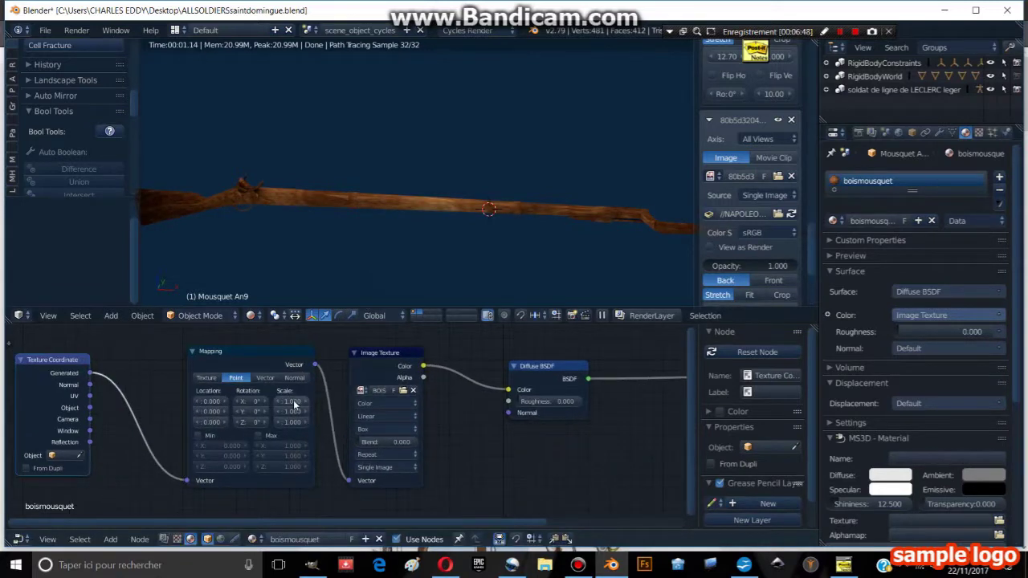
Set Blend to 1.000, link Object coordinates to Mapping, and set all Mapping scale values to 1.000.
mouse_move(291, 402)
left_mouse_down()
mouse_move(346, 402)
mouse_move(333, 422)
left_mouse_up()
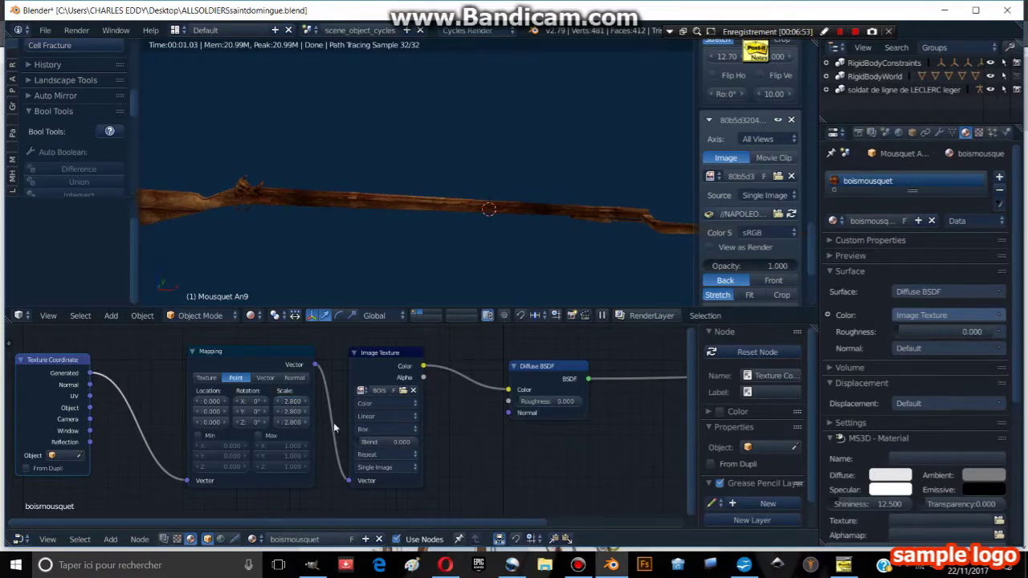
middle_click_drag(540, 413, 527, 415)
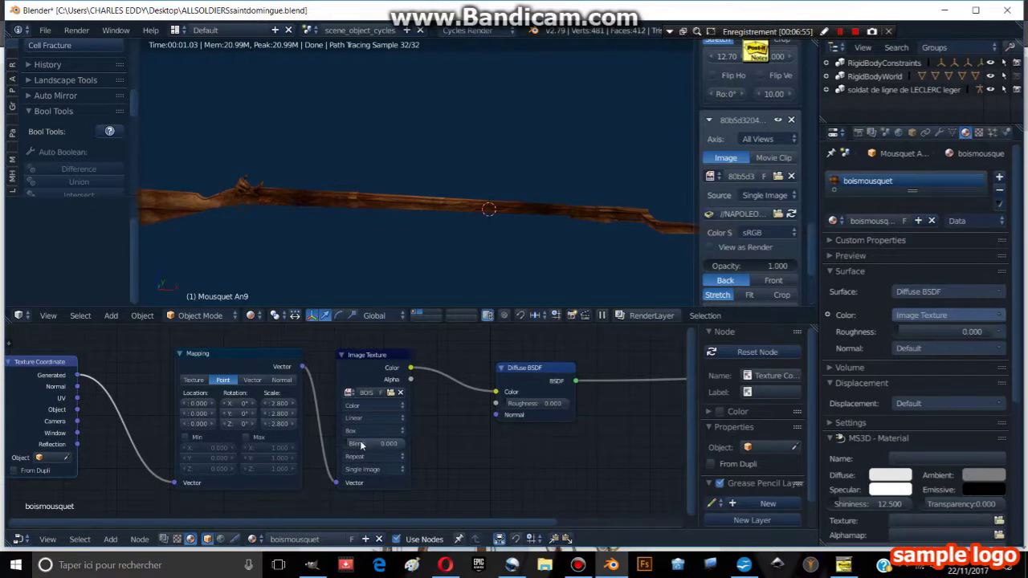
left_click_drag(361, 445, 401, 446)
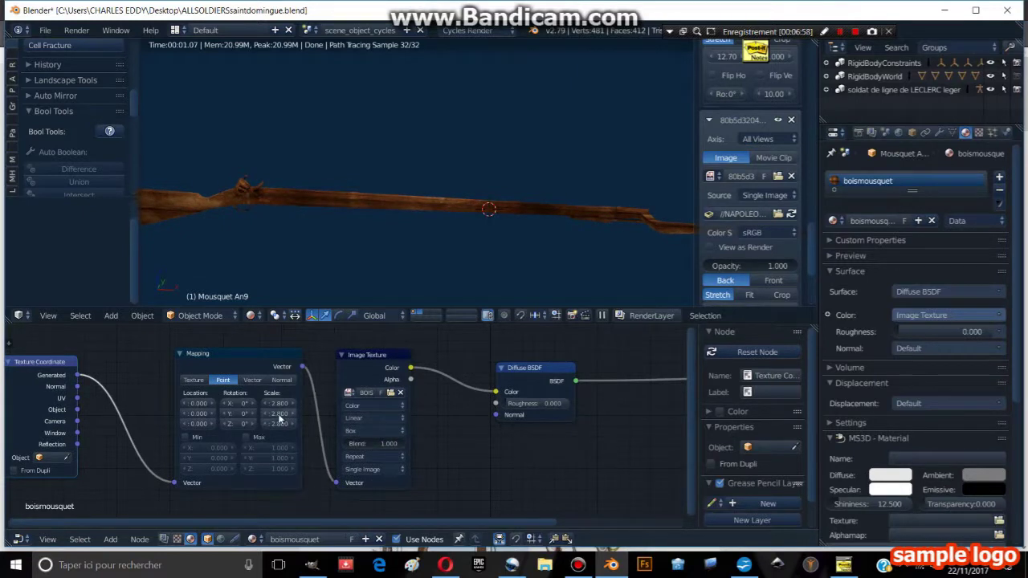
mouse_move(278, 414)
left_mouse_down()
mouse_move(313, 413)
mouse_move(271, 414)
left_mouse_up()
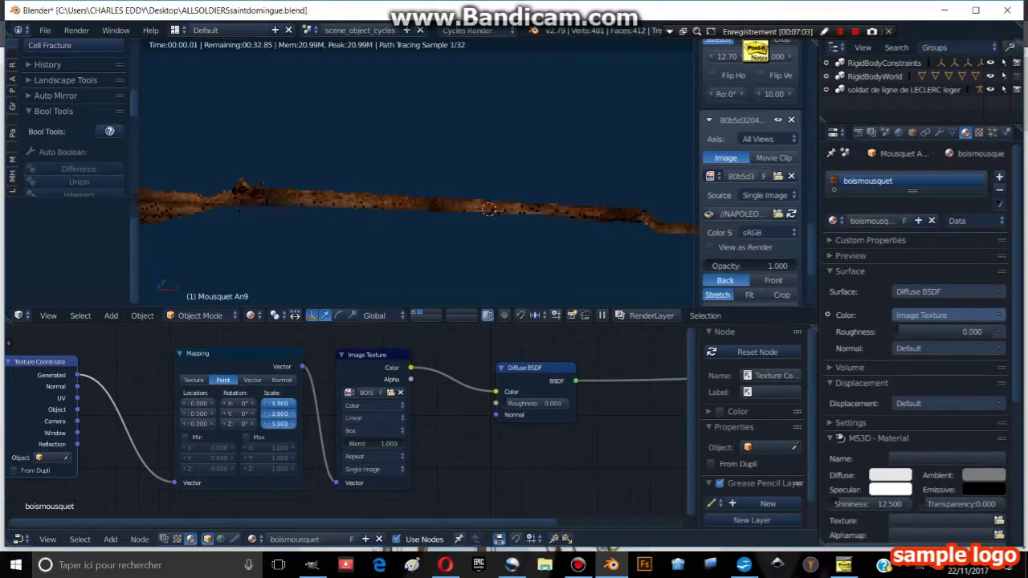
left_click_drag(77, 410, 174, 482)
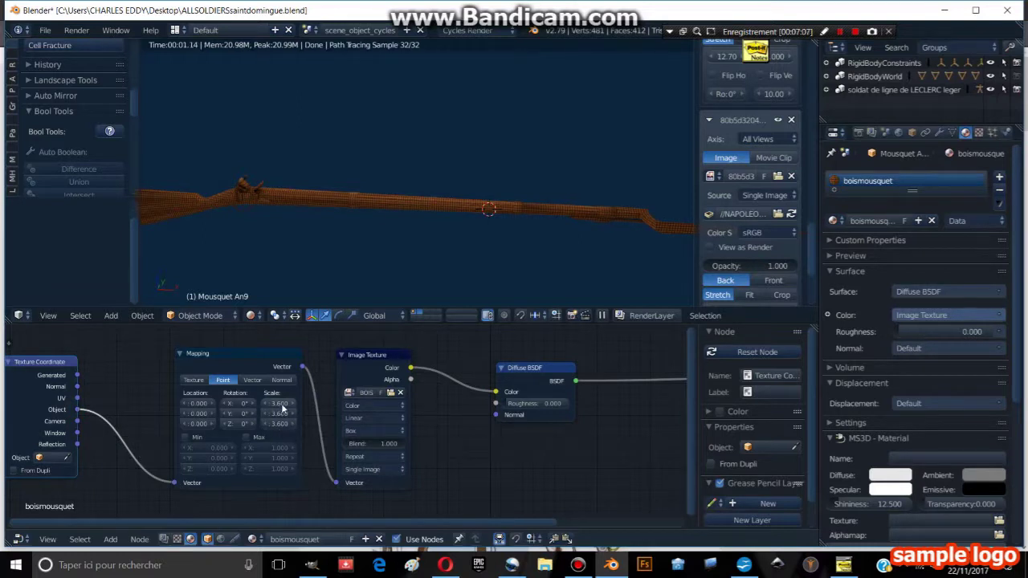
left_click_drag(282, 408, 279, 424)
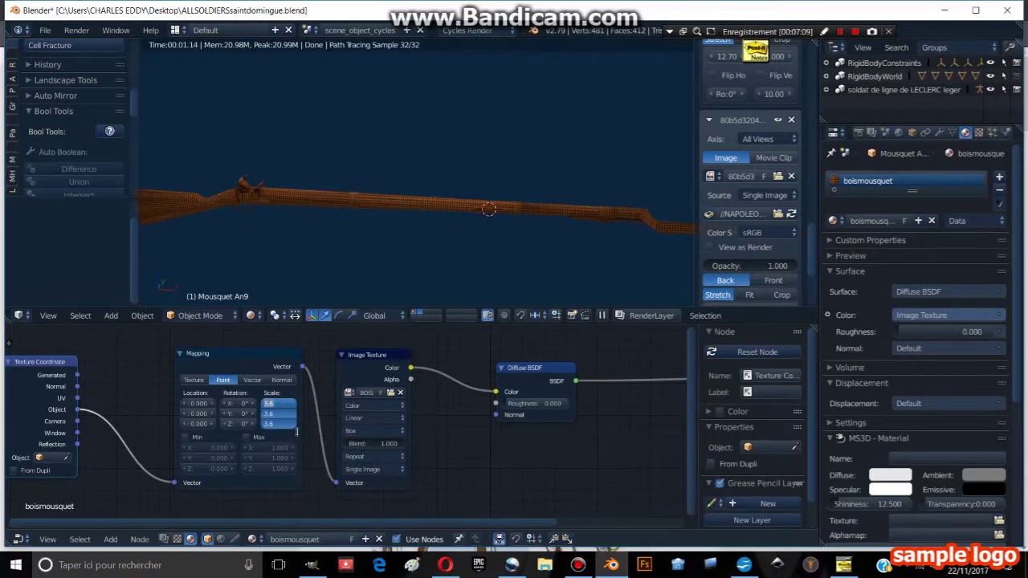
key("Return")
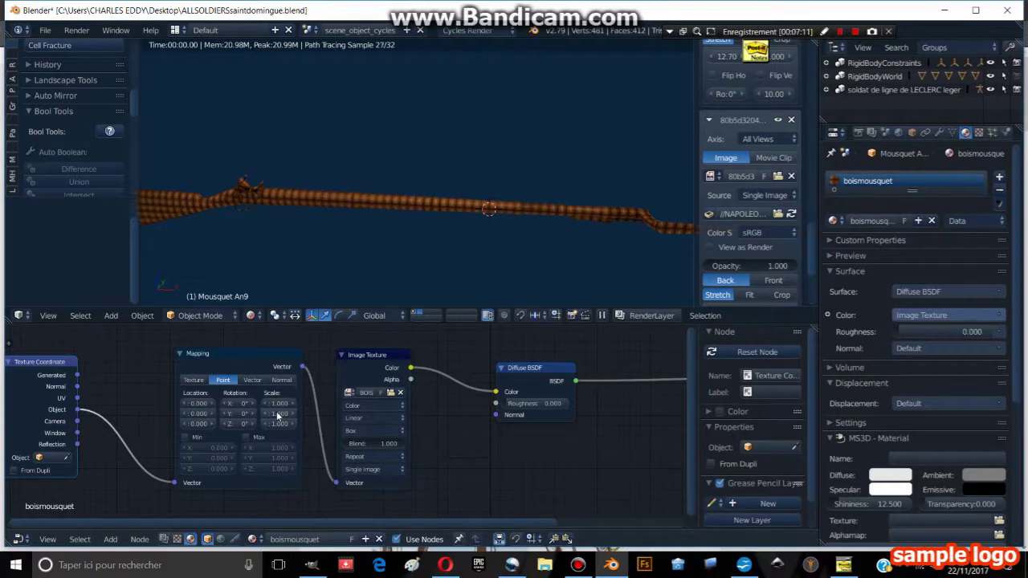
mouse_move(278, 414)
left_mouse_down()
mouse_move(321, 414)
mouse_move(281, 419)
left_mouse_up()
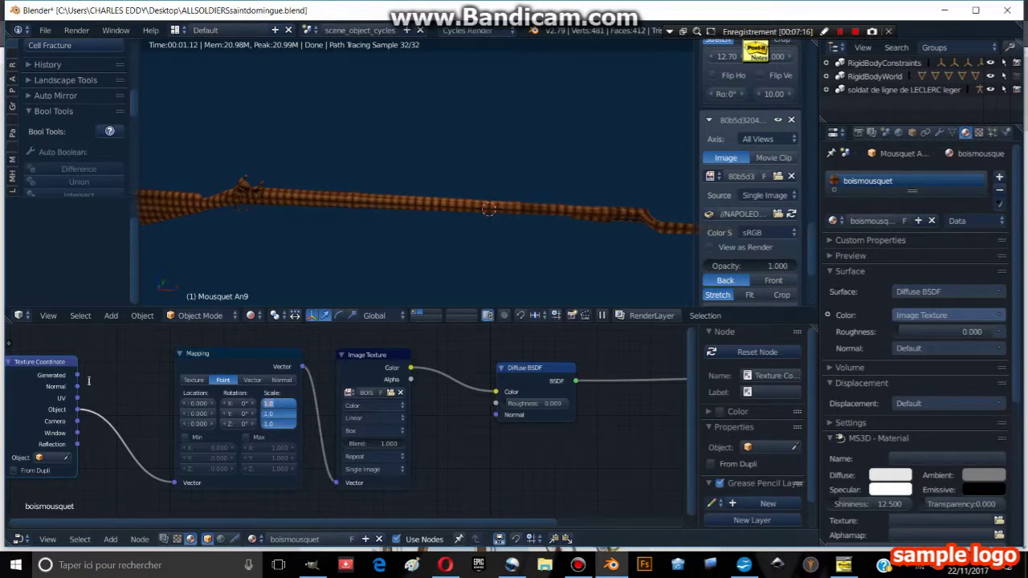
key("ctrl+z")
left_click_drag(77, 375, 176, 481)
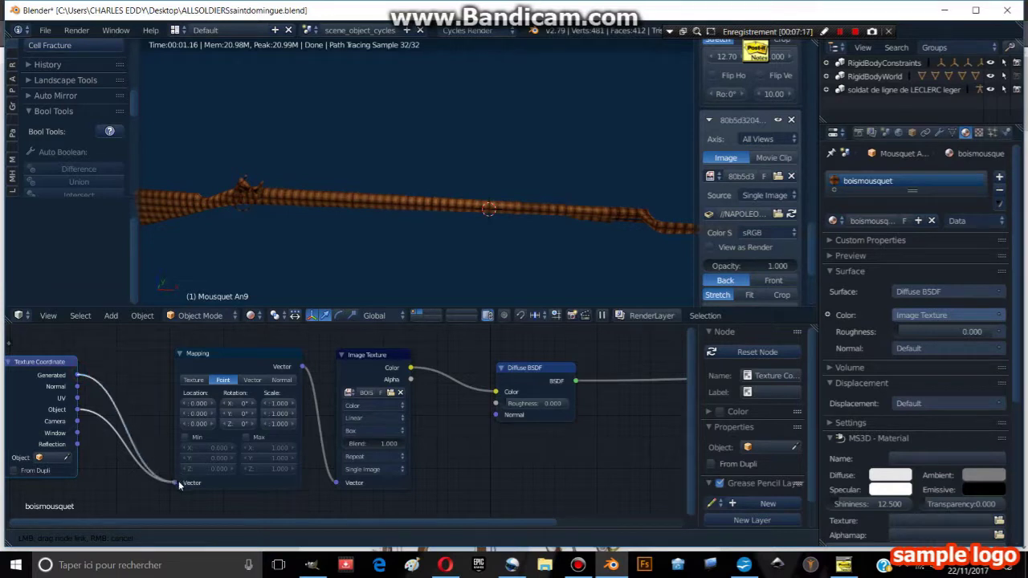
Switch the wood texture's projection from Box to Flat and tilt its mapping around Y.
right_click(179, 480)
left_click(361, 431)
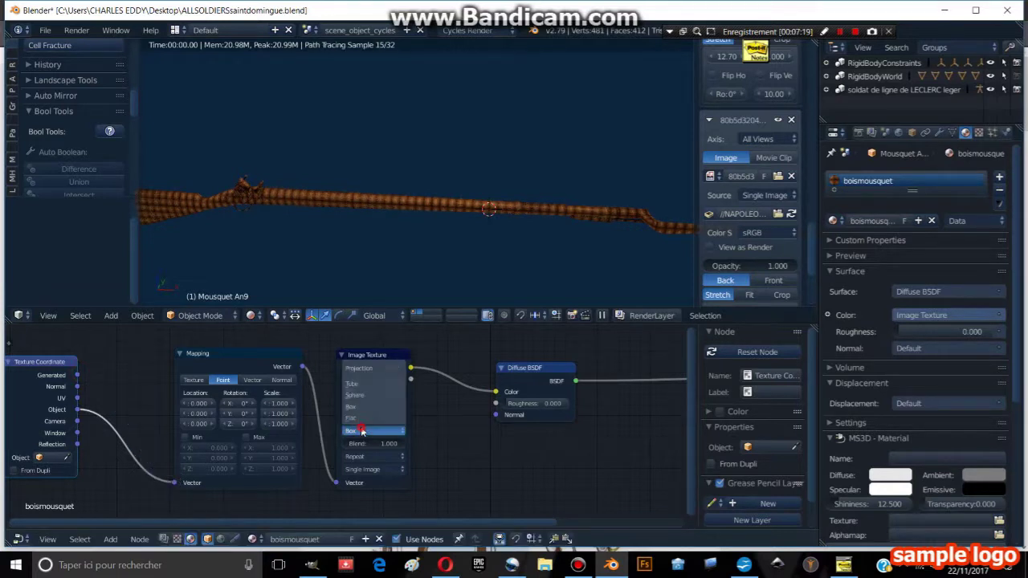
left_click(354, 418)
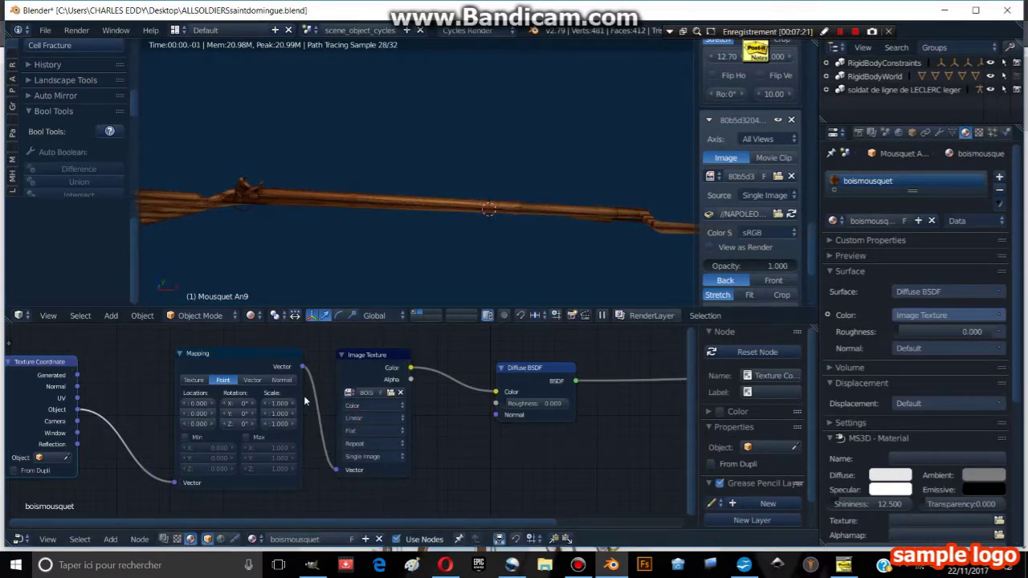
middle_click_drag(267, 256, 360, 206)
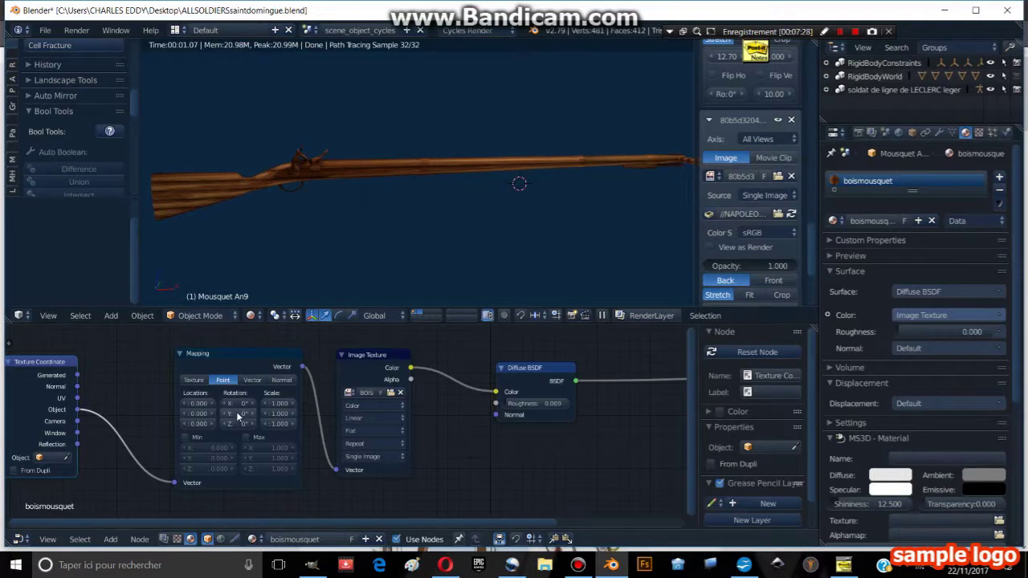
mouse_move(236, 411)
left_mouse_down()
mouse_move(305, 412)
mouse_move(233, 405)
mouse_move(305, 424)
mouse_move(245, 425)
left_mouse_up()
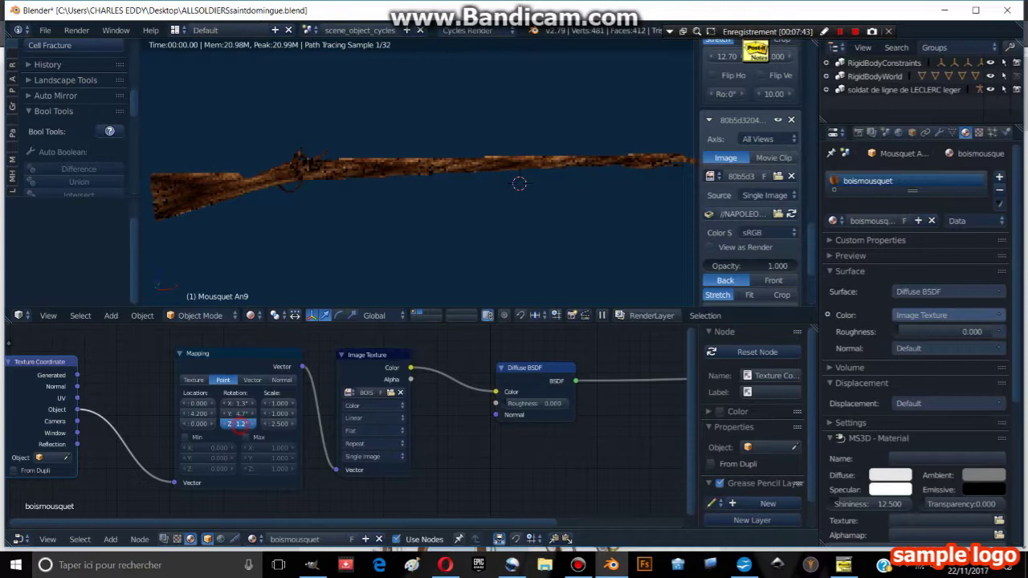
Set the wood Mapping scale Y and Z to 1.000.
left_click(279, 427)
type("1")
key("Return")
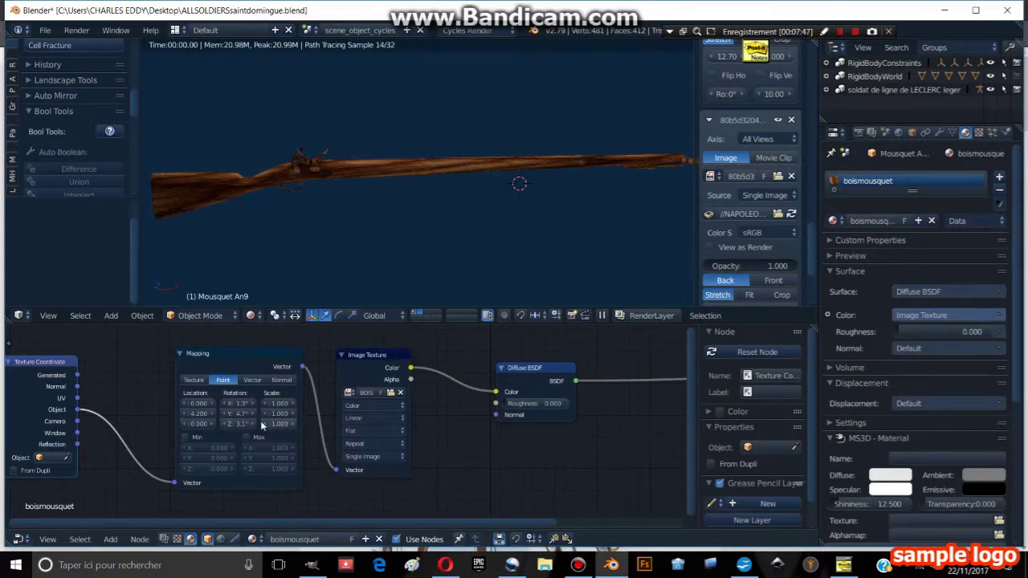
mouse_move(378, 187)
middle_mouse_down()
mouse_move(255, 196)
mouse_move(399, 188)
mouse_move(387, 156)
middle_mouse_up()
mouse_move(325, 135)
middle_mouse_down()
mouse_move(280, 153)
mouse_move(379, 191)
middle_mouse_up()
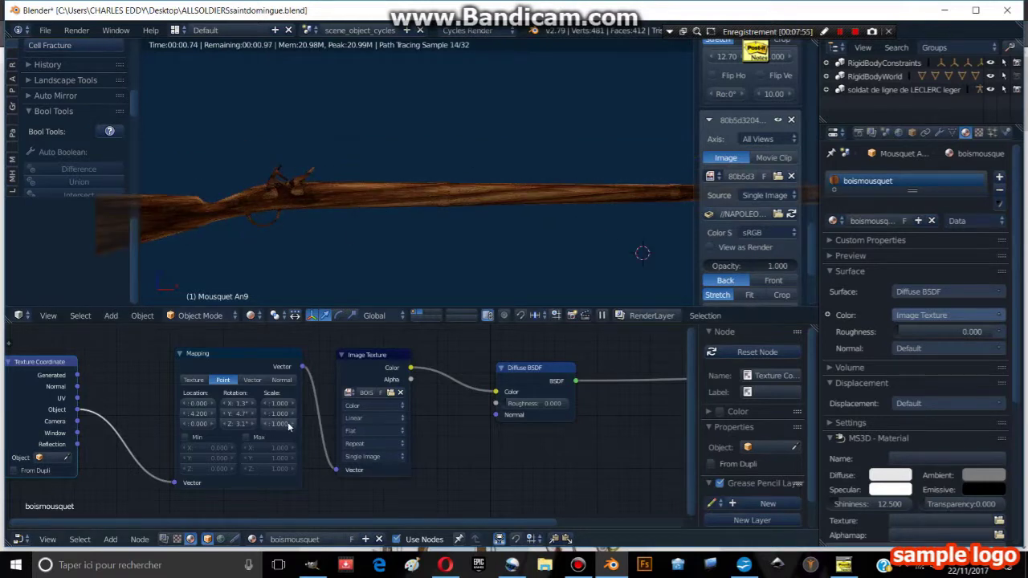
Rotate the wood texture mapping to X 0°, Y -0.9° and Z 16.3°.
mouse_move(244, 414)
left_mouse_down()
mouse_move(225, 413)
mouse_move(244, 413)
left_mouse_up()
middle_click_drag(416, 268, 344, 208)
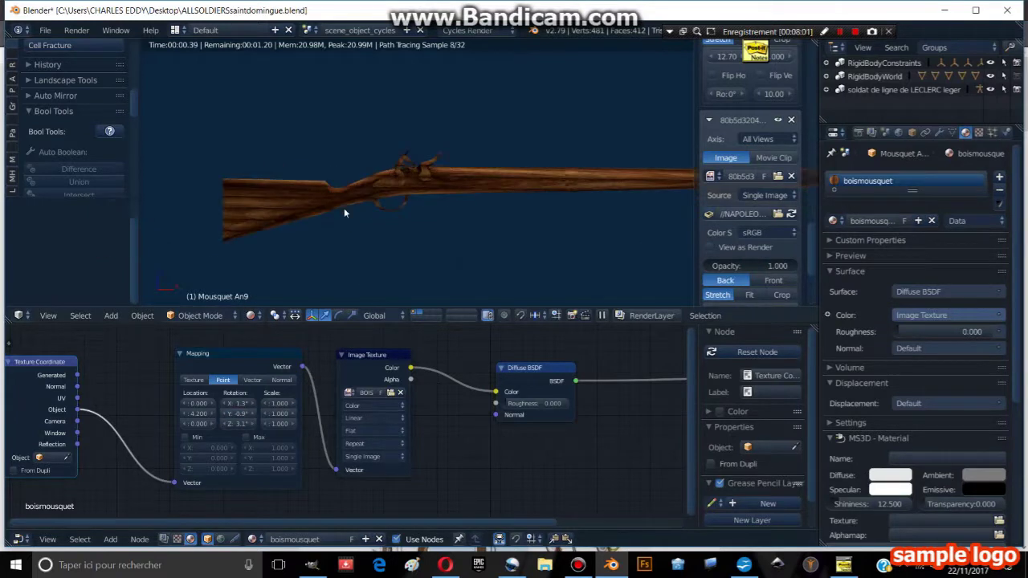
left_click_drag(238, 403, 244, 404)
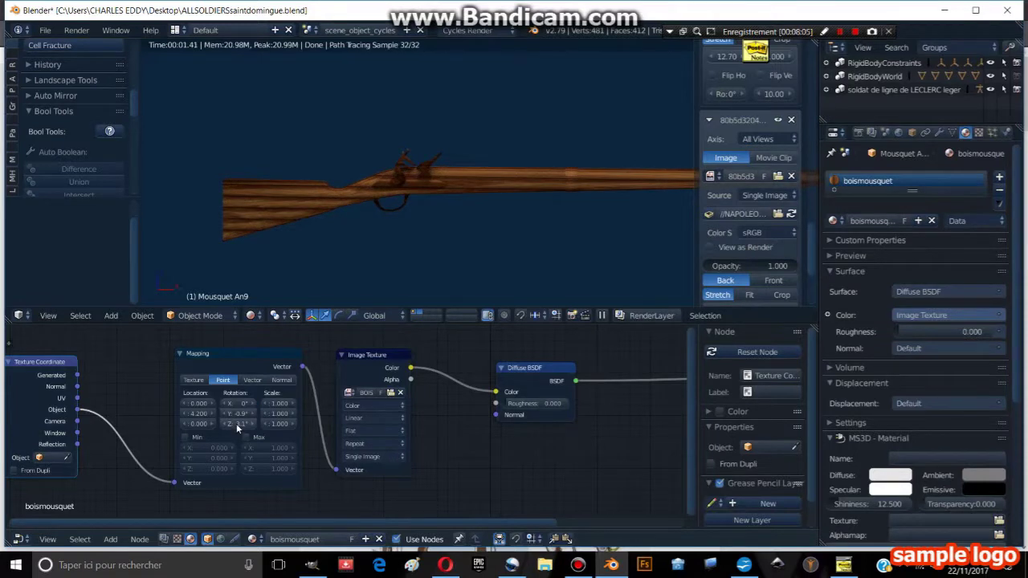
left_click_drag(236, 423, 257, 423)
middle_click_drag(411, 212, 325, 187)
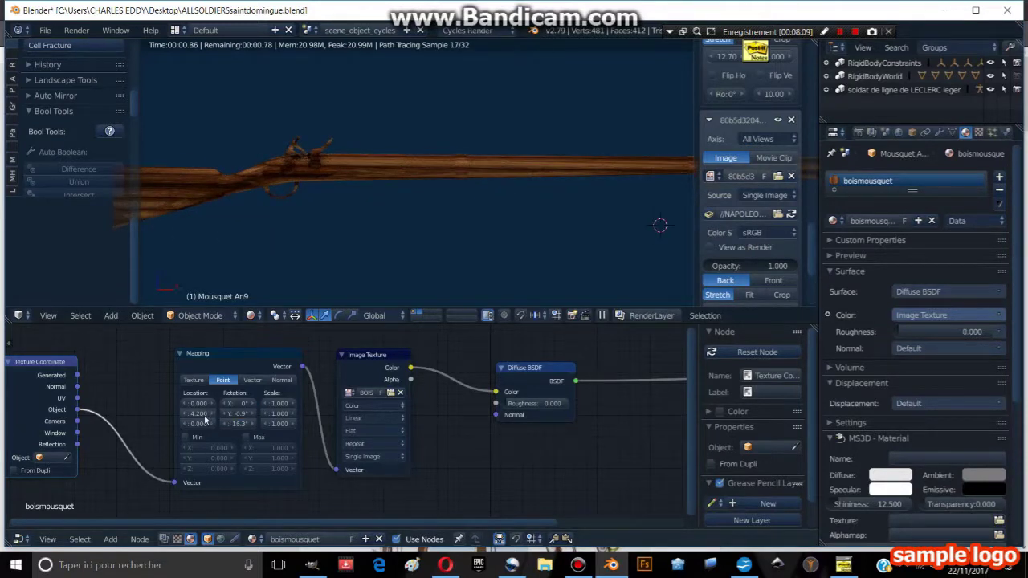
Move the wood mapping offset to Location Z 8.200 with Y at 0.
key("minus")
left_click_drag(200, 424, 201, 427)
type("8.20")
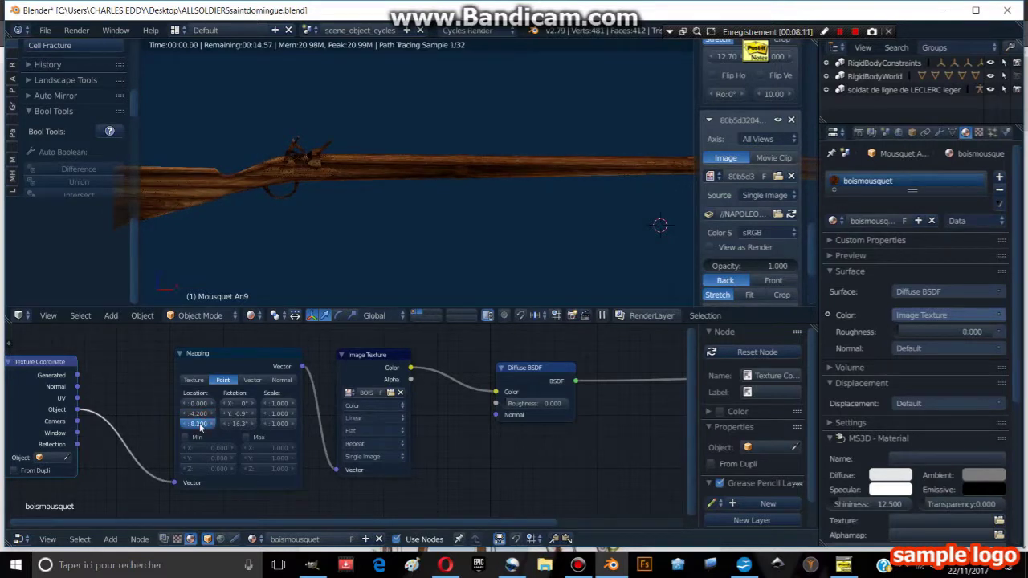
type("0")
key("Return")
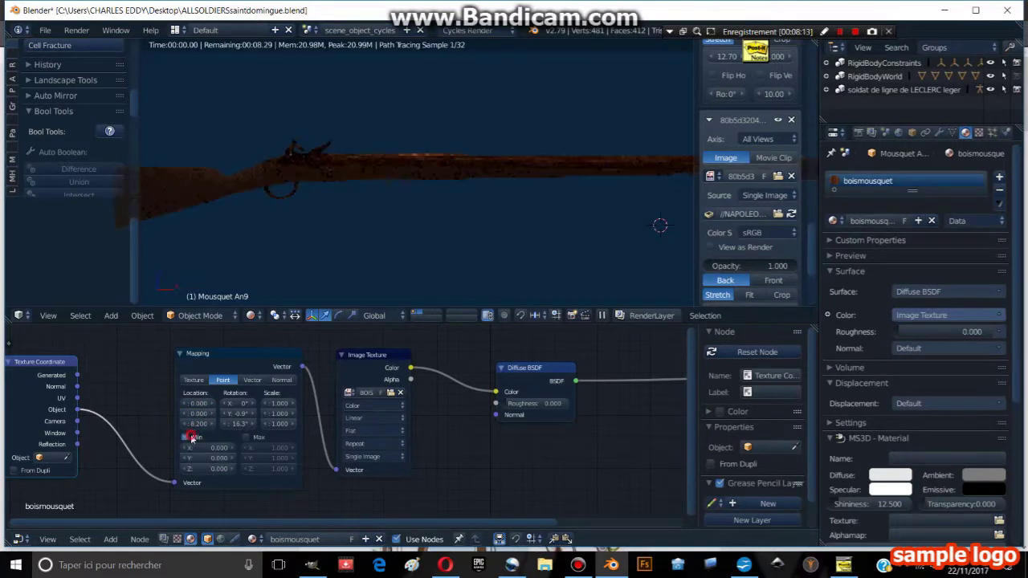
Turn off Min and Max clamping on the Mapping node and make it active.
left_click(246, 437)
left_click(199, 437)
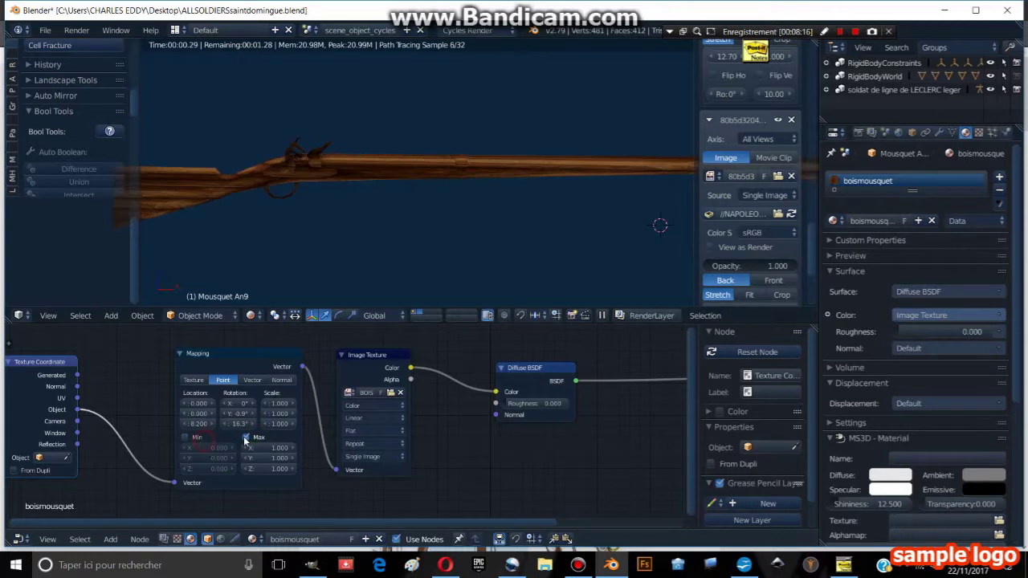
left_click(247, 436)
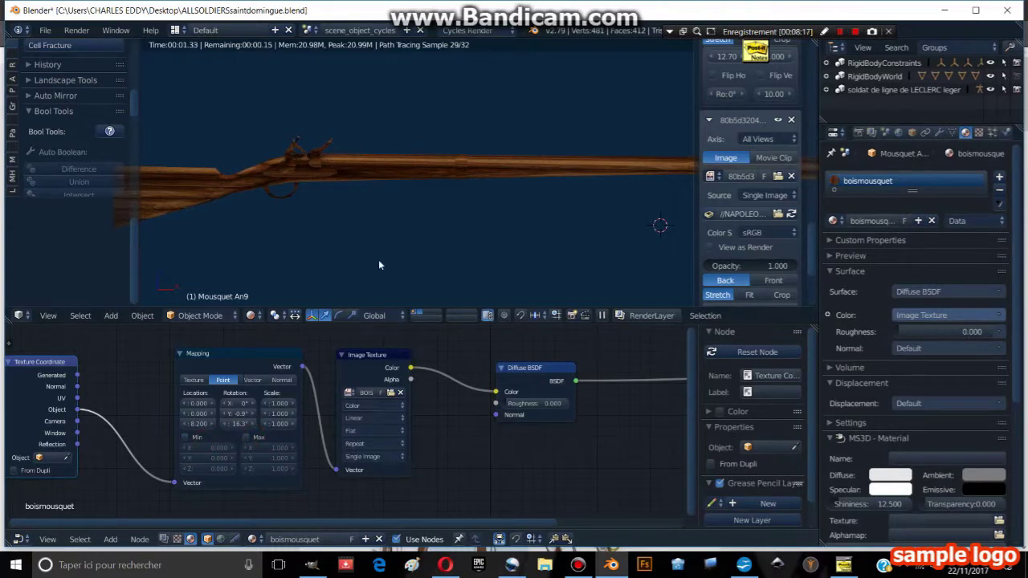
mouse_move(380, 265)
middle_mouse_down()
mouse_move(429, 222)
mouse_move(356, 207)
middle_mouse_up()
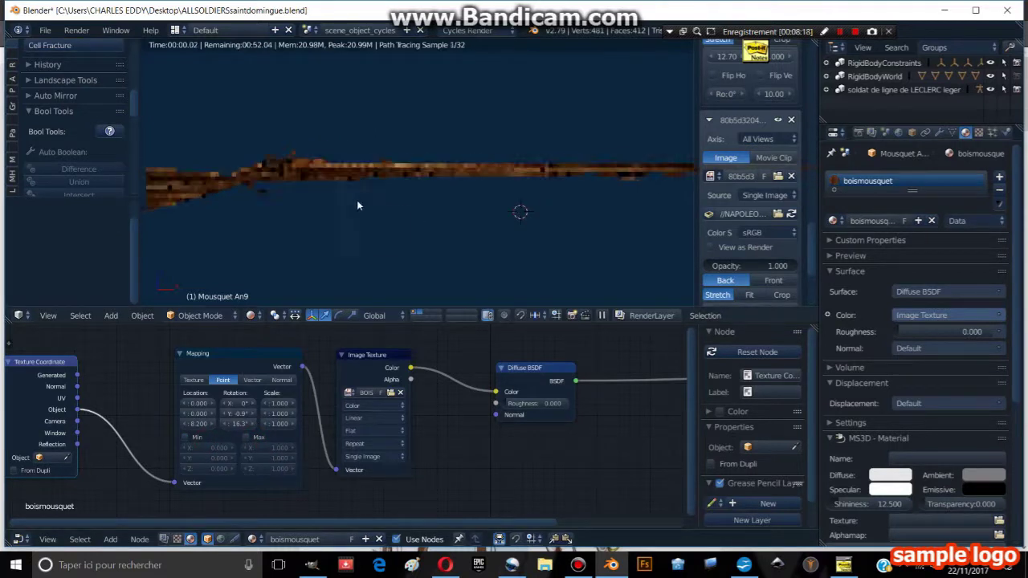
left_click(227, 382)
middle_click_drag(321, 417, 223, 416)
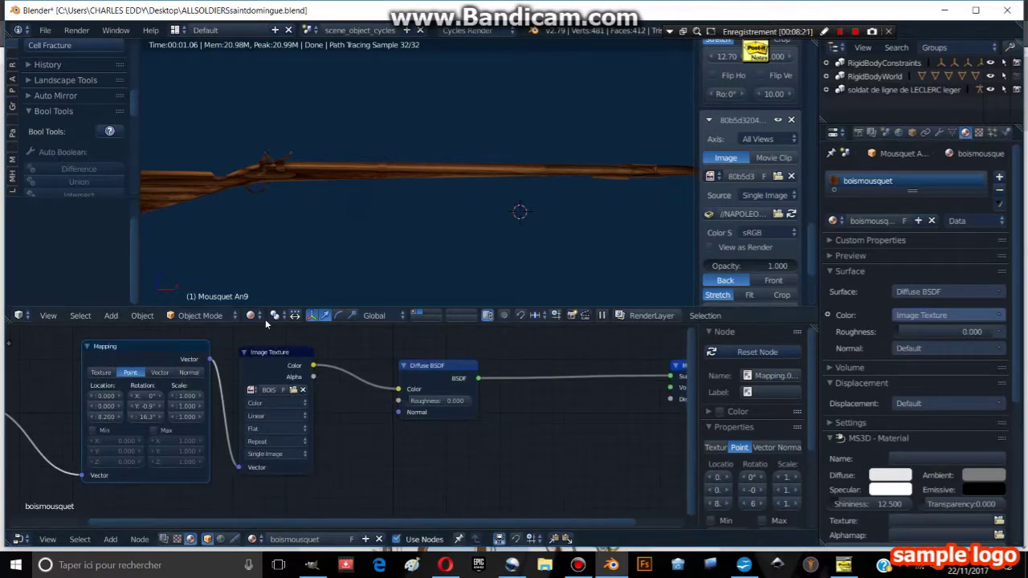
Add a second material slot with a new material named metalmousquet.
left_click(1004, 178)
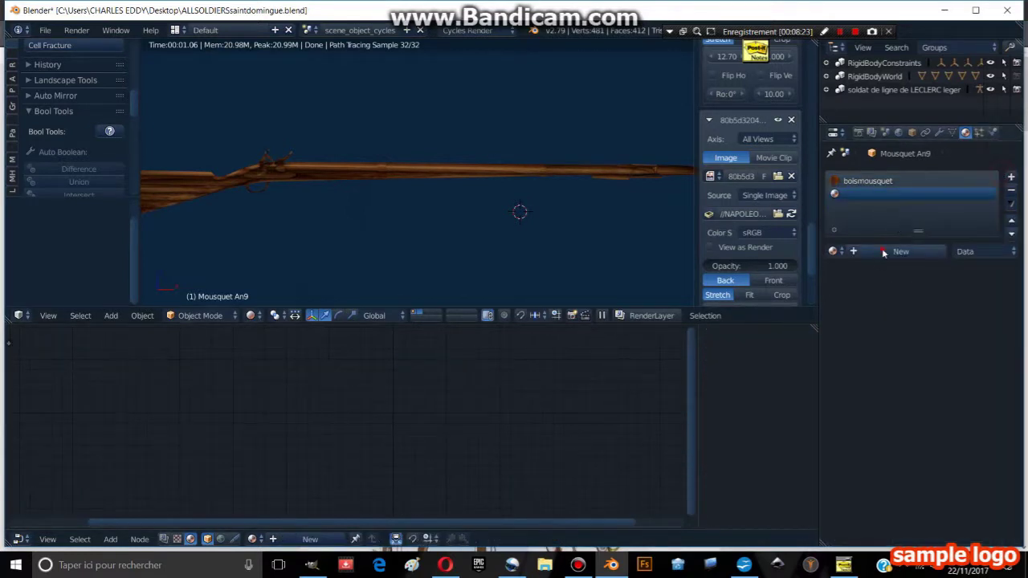
left_click(884, 252)
left_click(867, 252)
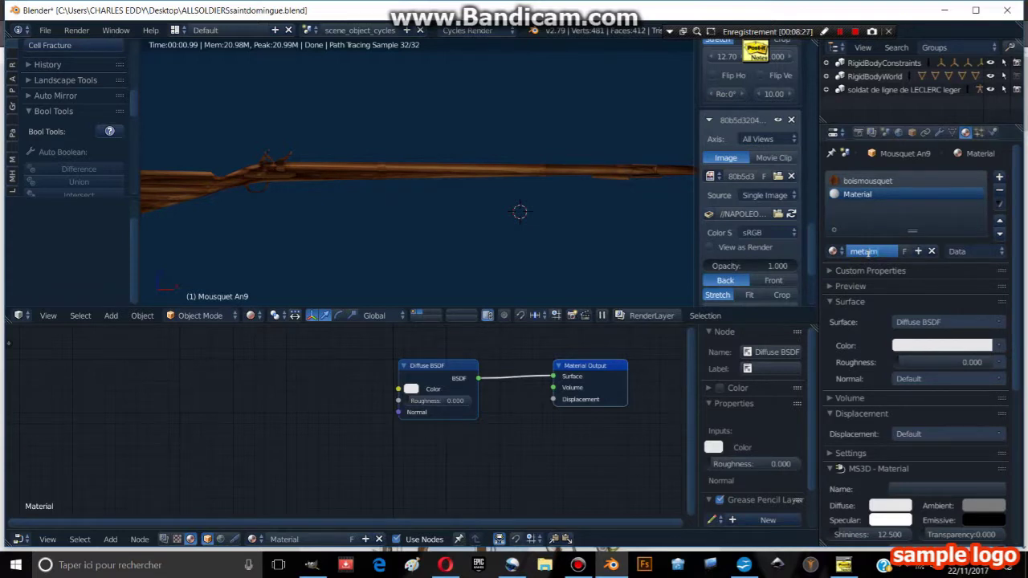
key("Return")
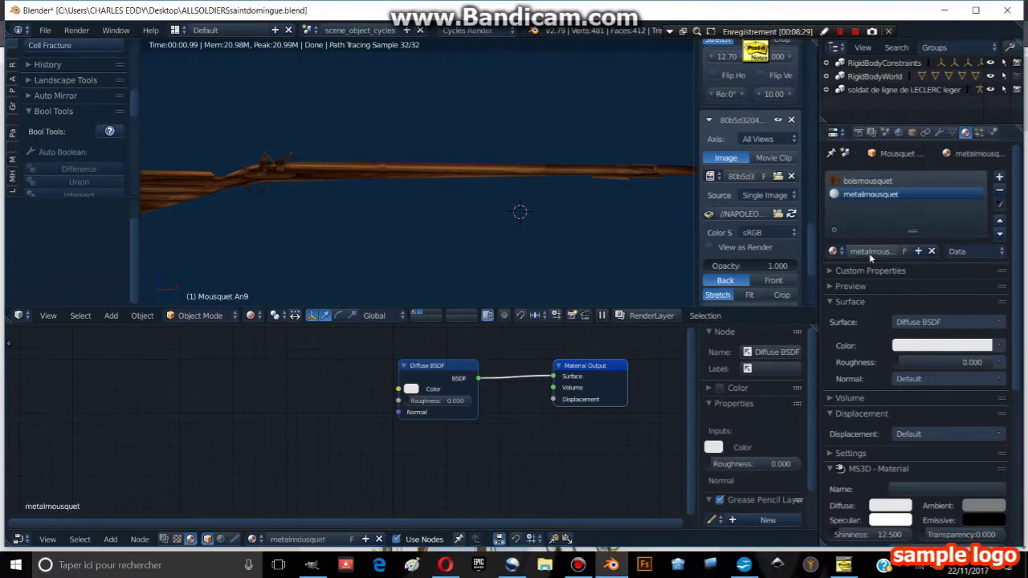
middle_click_drag(372, 435, 271, 453)
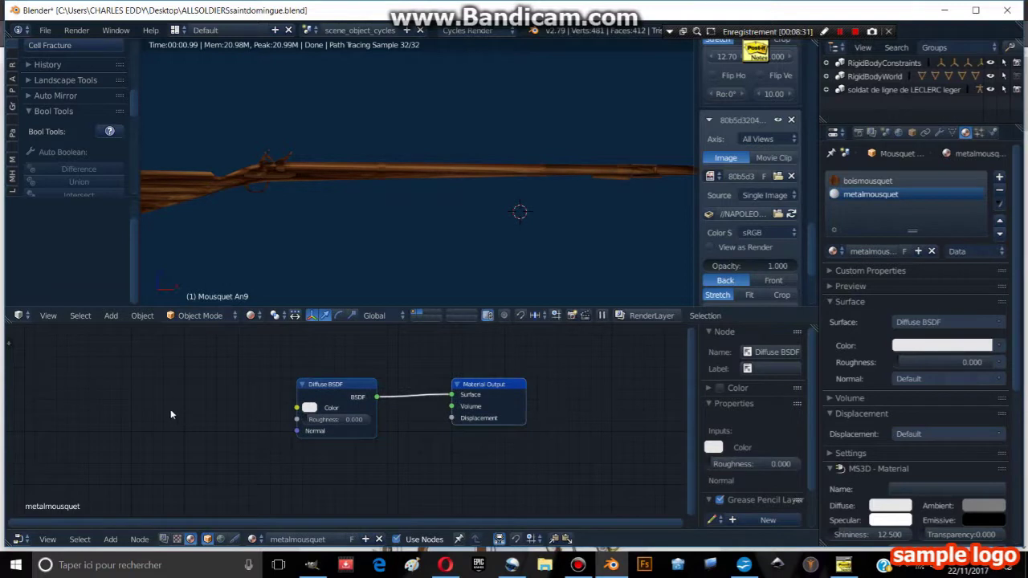
Add a Ctrl+T texture chain to the Diffuse BSDF, remove duplicate nodes, and browse for an image.
key("ctrl+t")
scroll(243, 398, "down", 3)
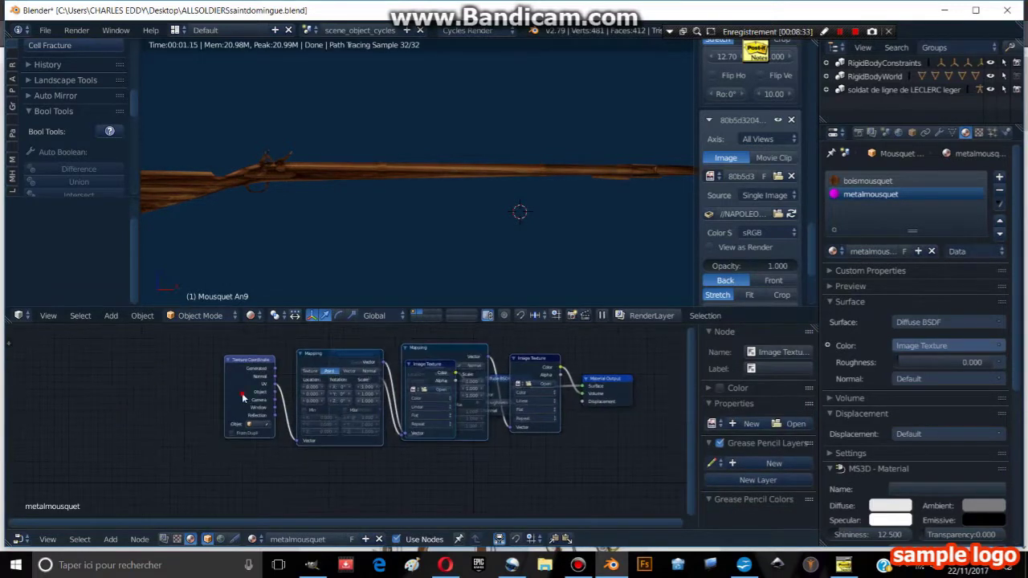
left_click(242, 398)
key("shift+d")
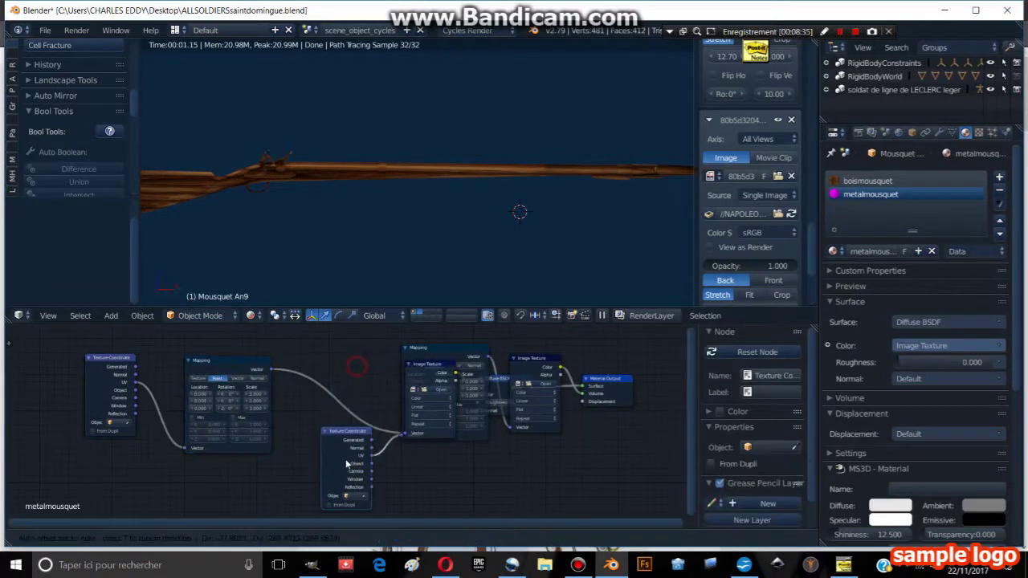
key("ctrl+z")
left_click(431, 363)
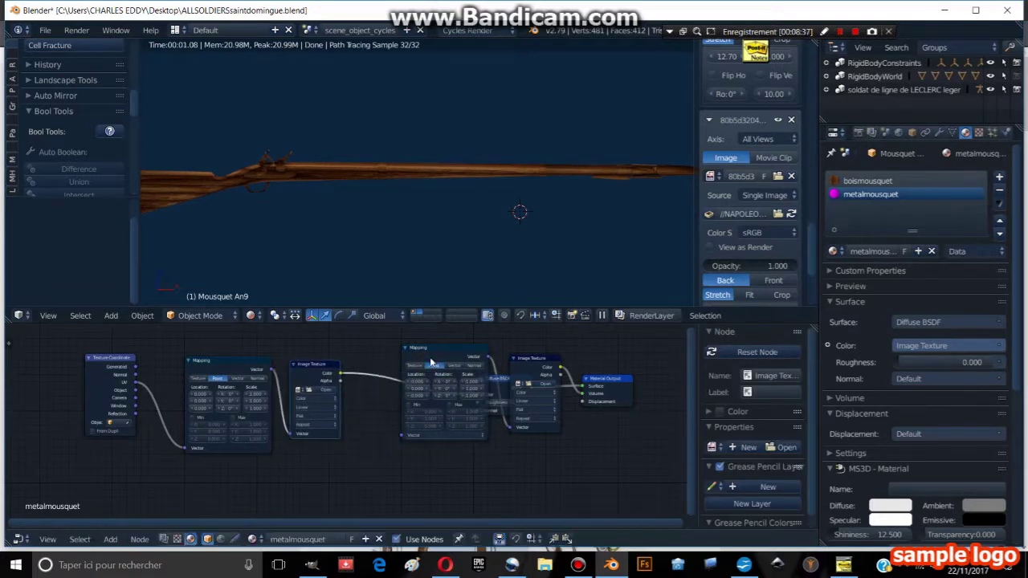
key("ctrl+z")
left_click_drag(538, 369, 468, 424)
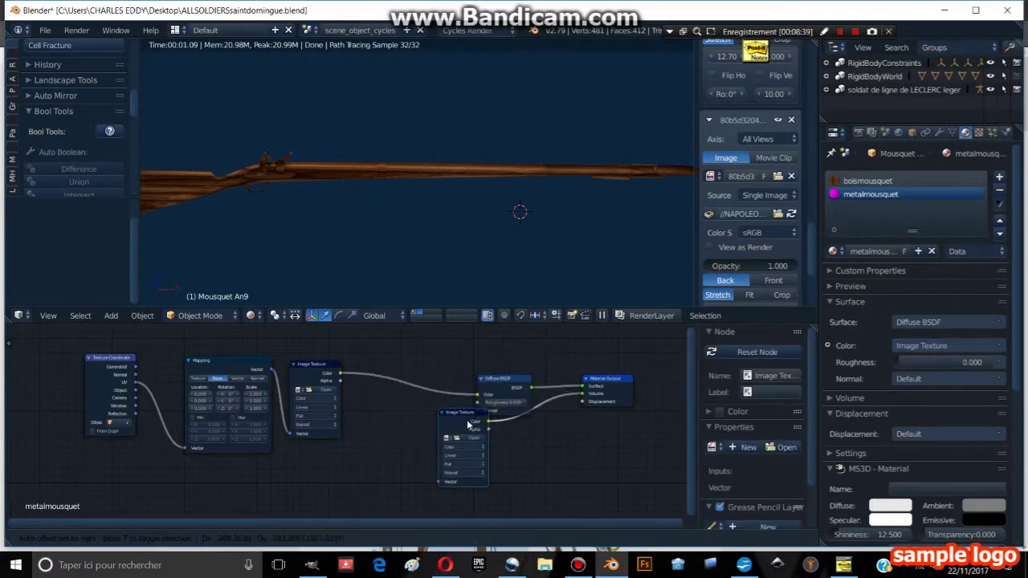
key("Escape")
key("ctrl+z")
key("ctrl+z")
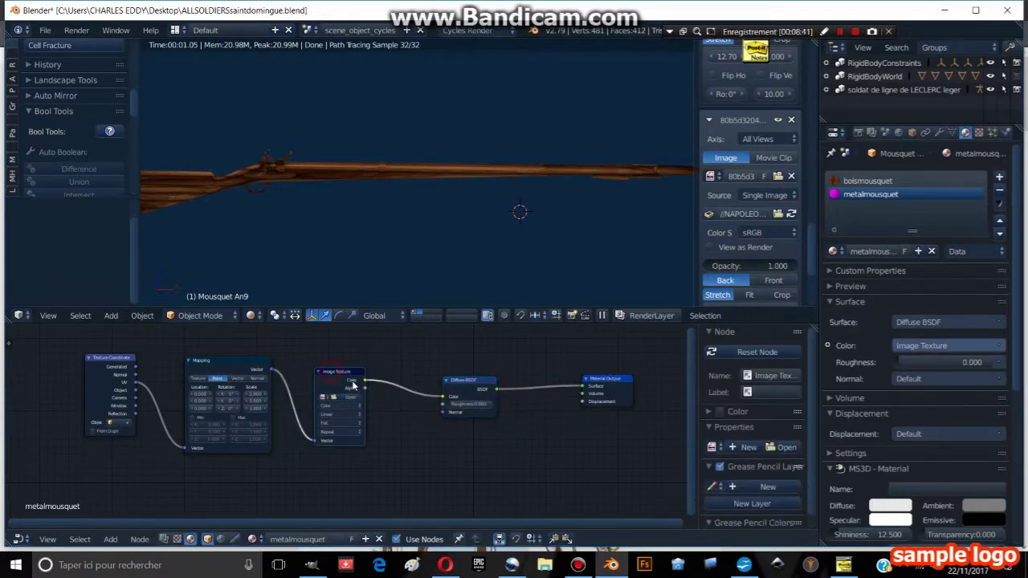
left_click(350, 397)
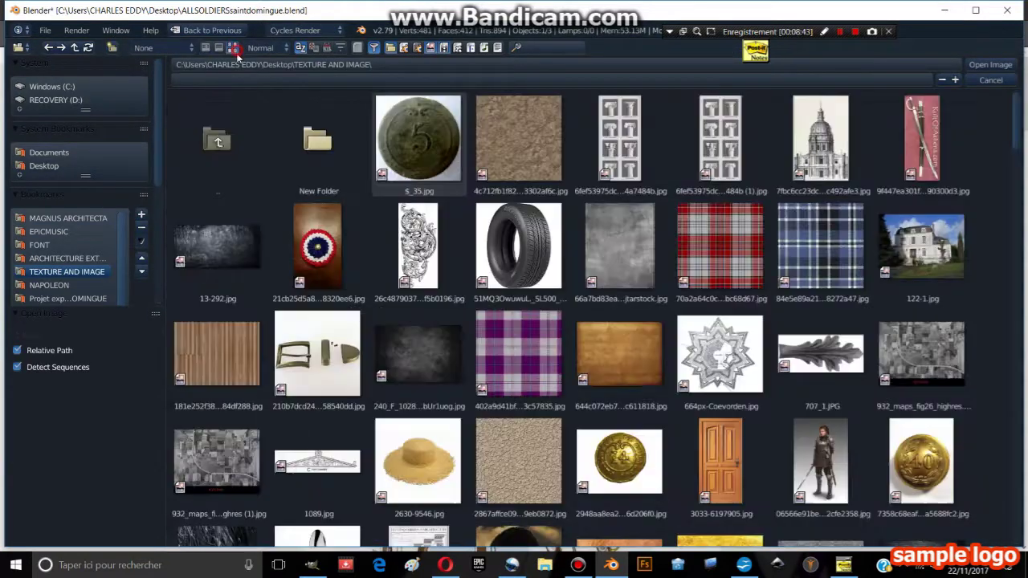
Load TexturesCom_MetalBare0014_S.jpg from the thumbnail view into the metalmousquet Image Texture node.
left_click(232, 47)
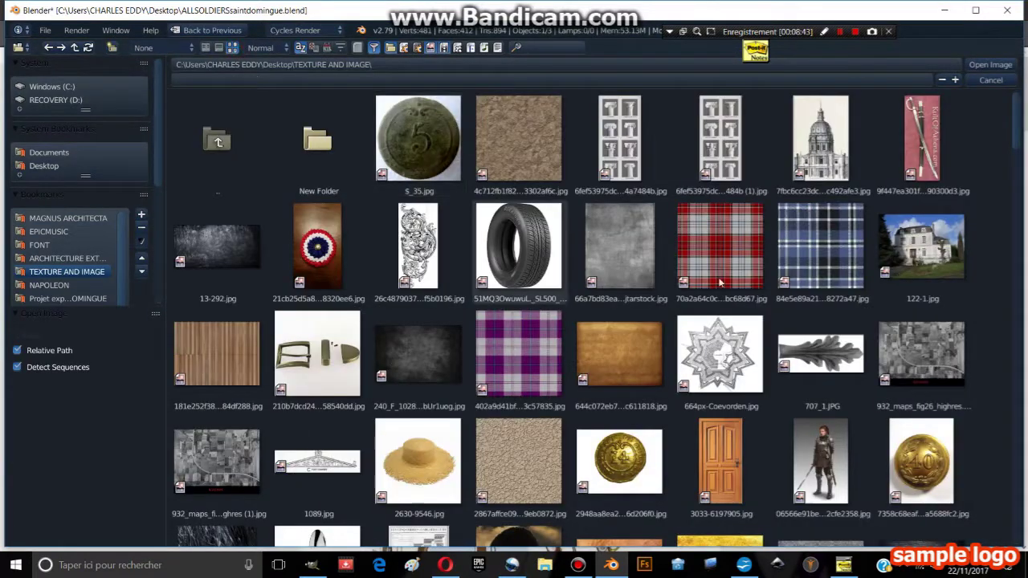
scroll(523, 331, "down", 2)
scroll(522, 330, "down", 1)
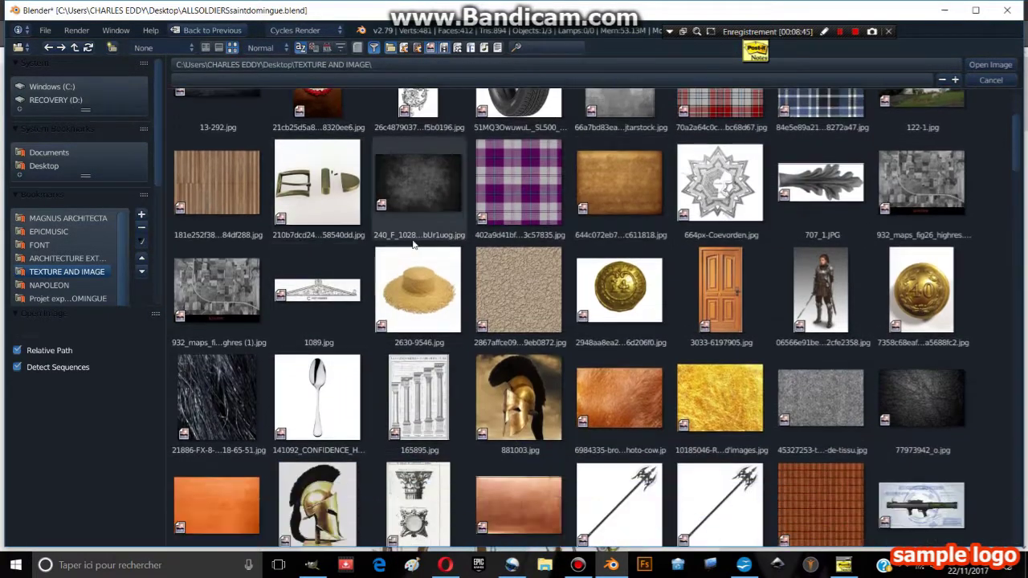
scroll(522, 331, "up", 1)
scroll(522, 331, "down", 2)
scroll(694, 310, "down", 5)
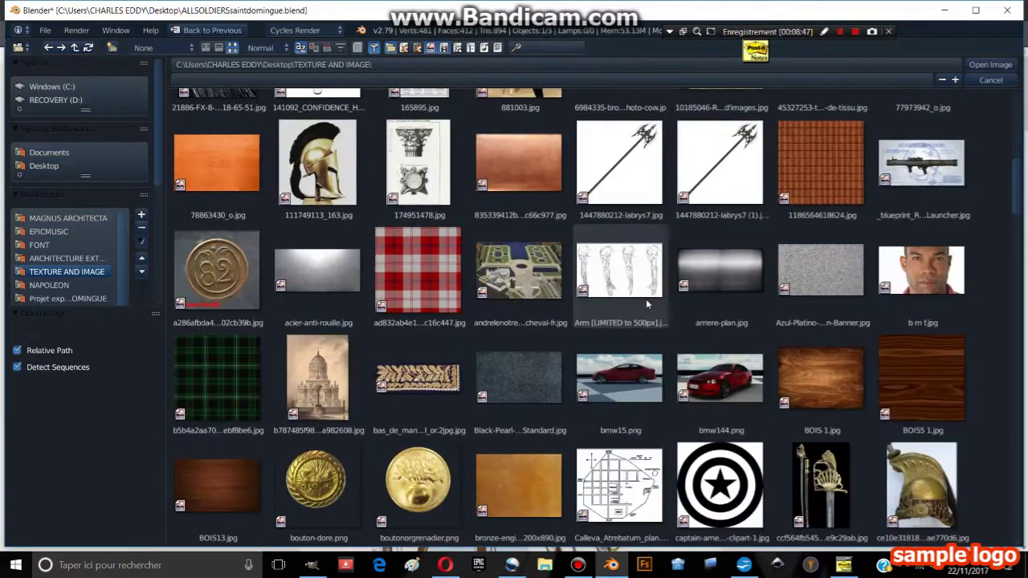
scroll(646, 299, "down", 5)
scroll(643, 297, "down", 5)
scroll(643, 296, "down", 4)
scroll(603, 292, "down", 2)
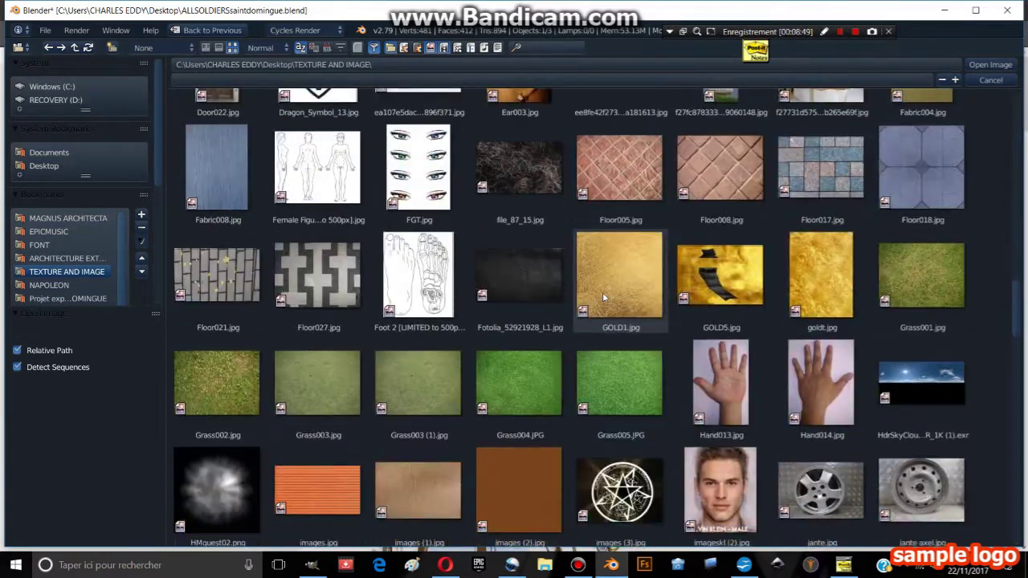
scroll(602, 292, "down", 5)
scroll(492, 336, "down", 2)
scroll(498, 341, "down", 5)
scroll(518, 354, "down", 2)
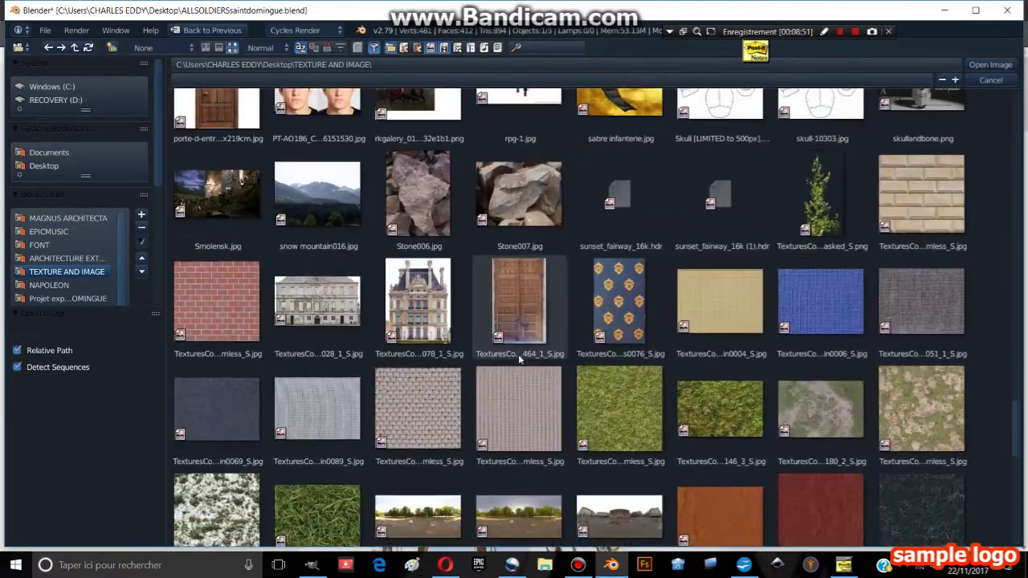
scroll(518, 355, "down", 3)
scroll(521, 355, "down", 3)
scroll(522, 354, "down", 2)
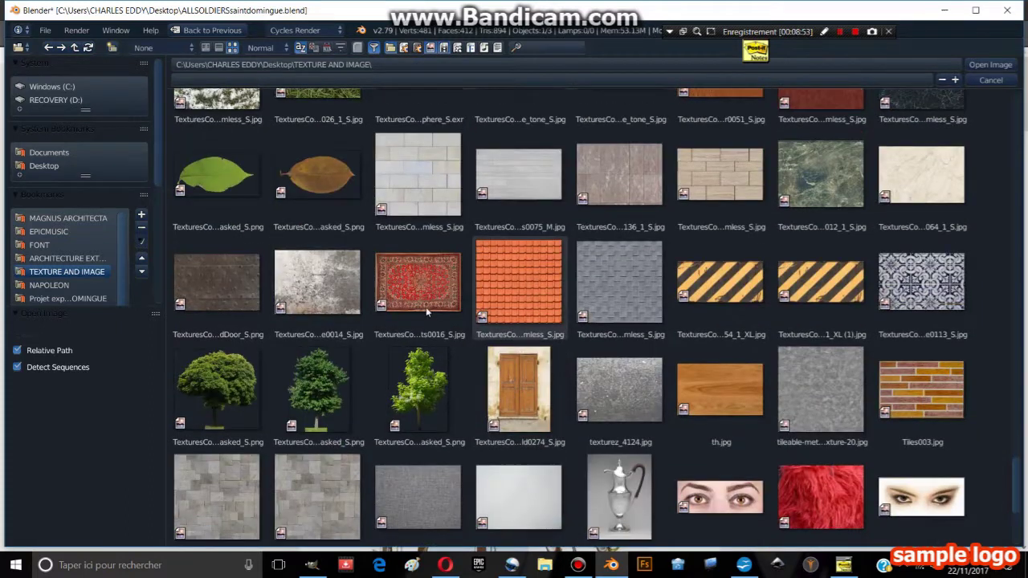
scroll(336, 409, "down", 3)
scroll(336, 410, "down", 3)
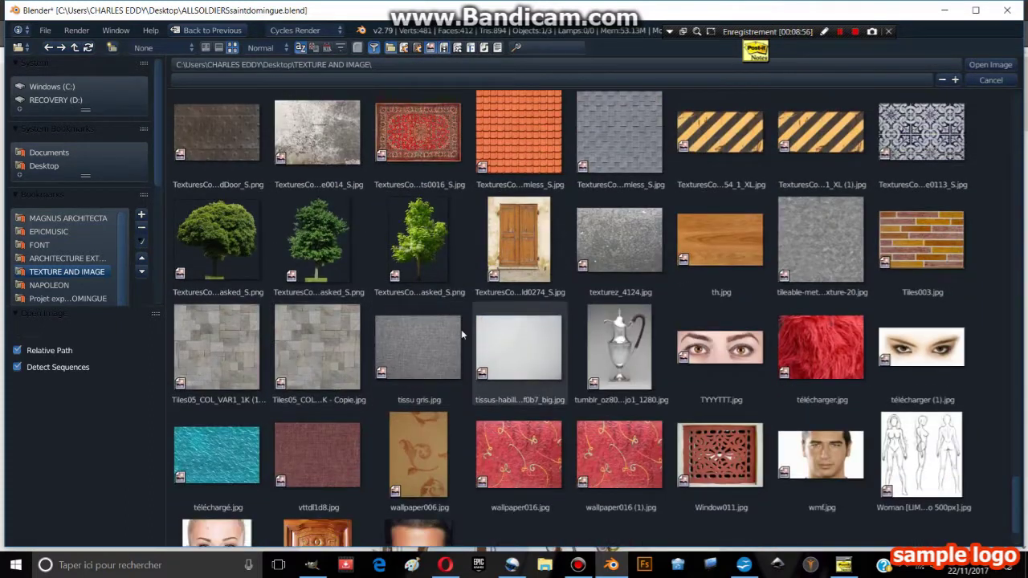
scroll(461, 329, "up", 1)
scroll(450, 314, "up", 1)
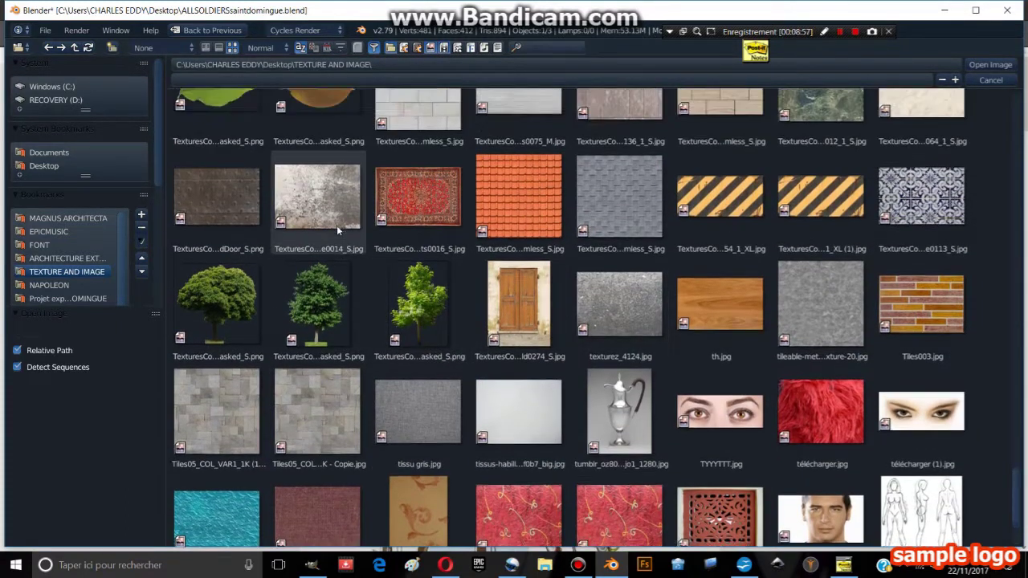
scroll(336, 225, "up", 3)
left_click(302, 273)
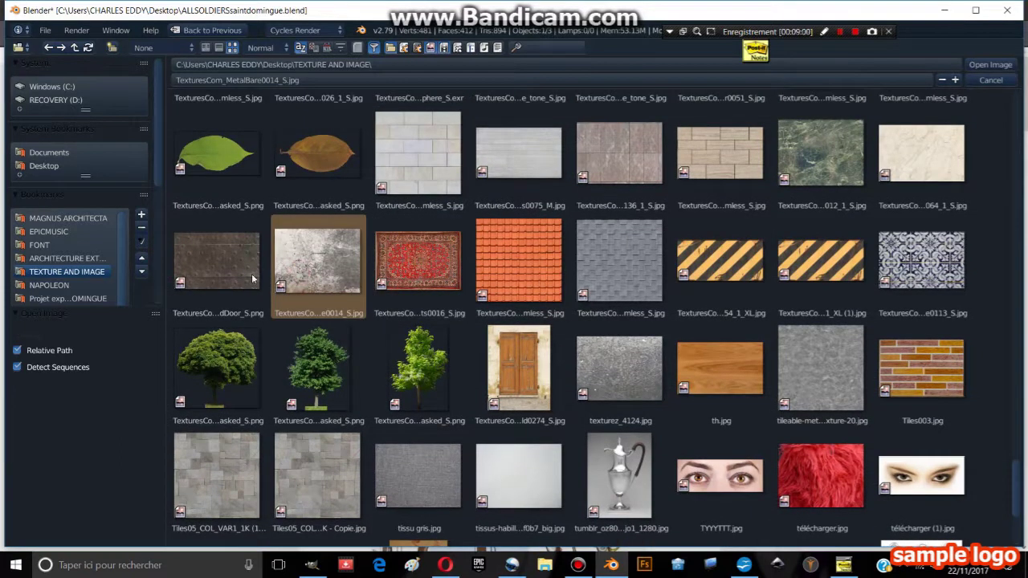
left_click(988, 60)
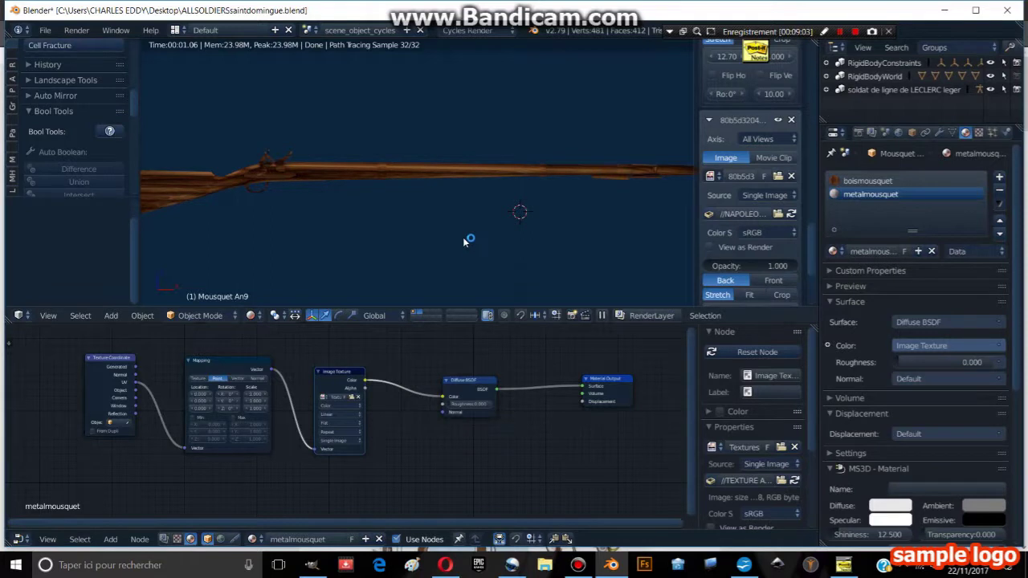
Switch the viewport to Solid shading.
scroll(464, 241, "down", 1)
left_click(273, 315)
left_click(298, 257)
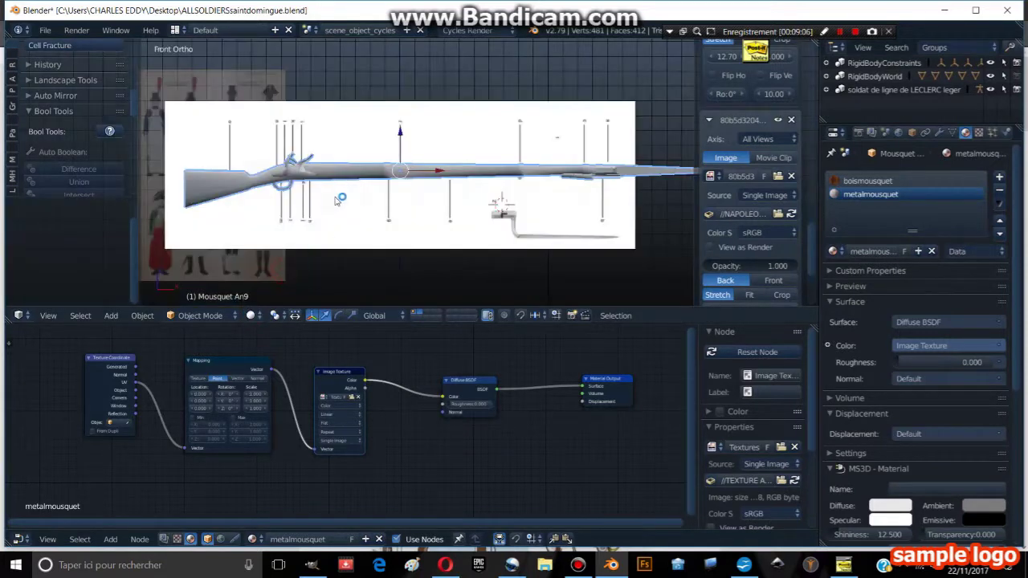
scroll(341, 201, "up", 2)
scroll(341, 202, "up", 2)
In Edit Mode, select the flintlock parts with L and assign them metalmousquet.
key("Tab")
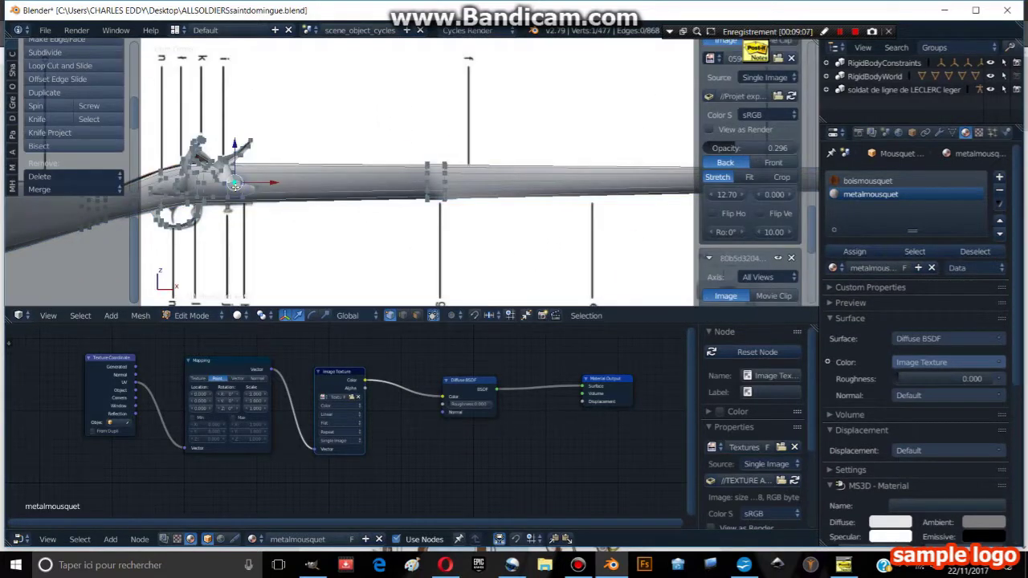
key("l")
key("l")
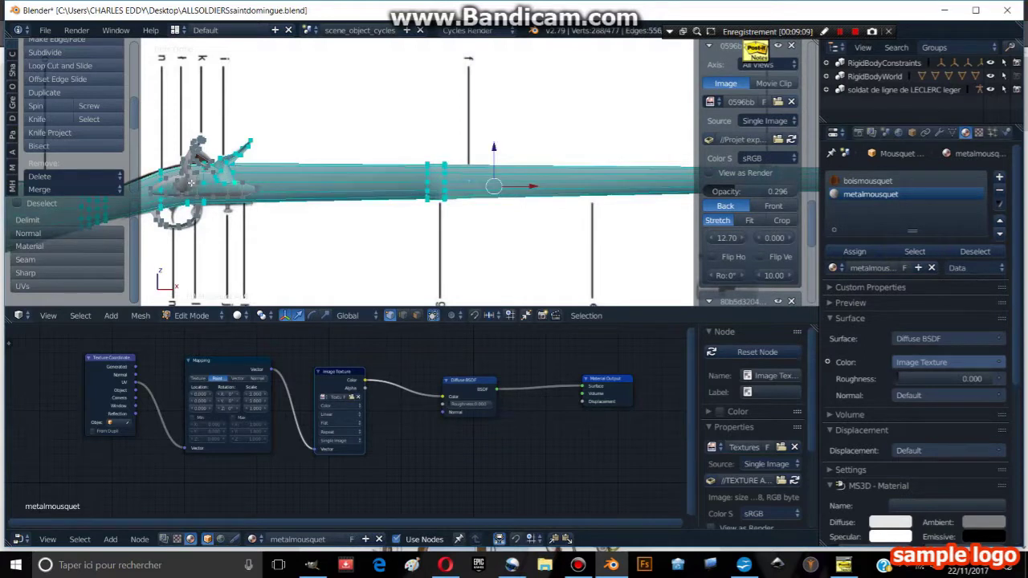
key("ctrl+z")
key("l")
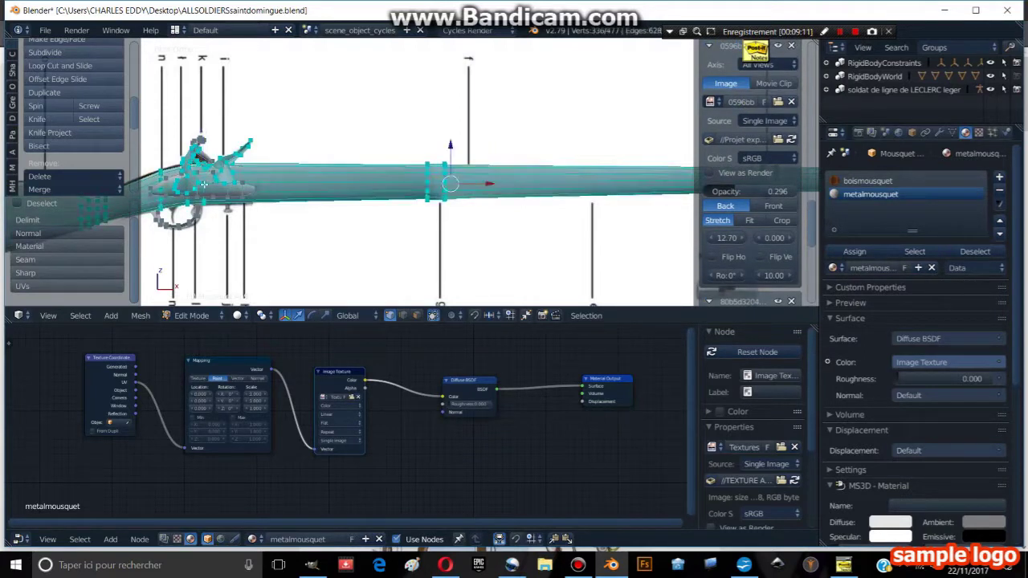
key("ctrl+z")
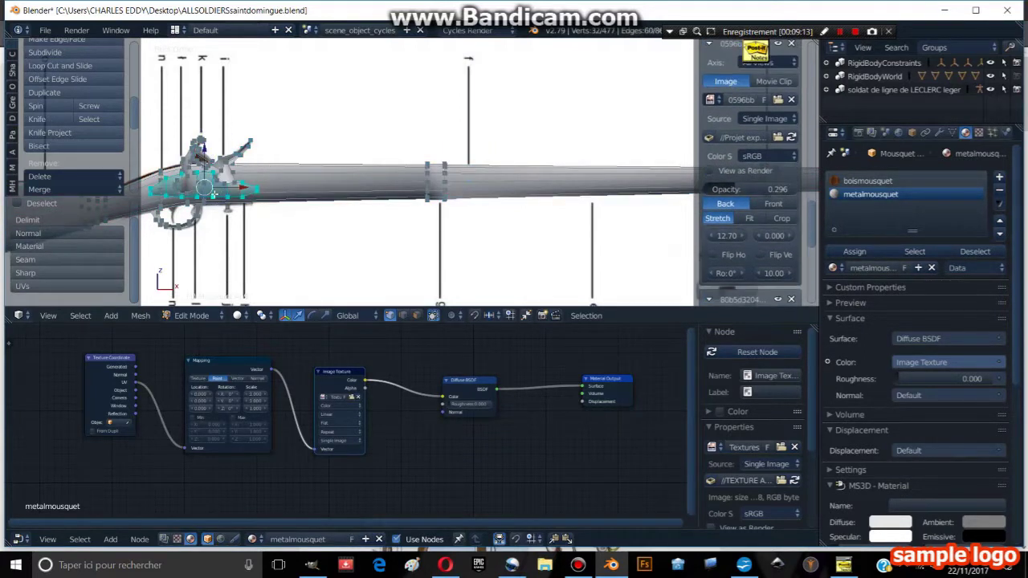
key("l")
key("l")
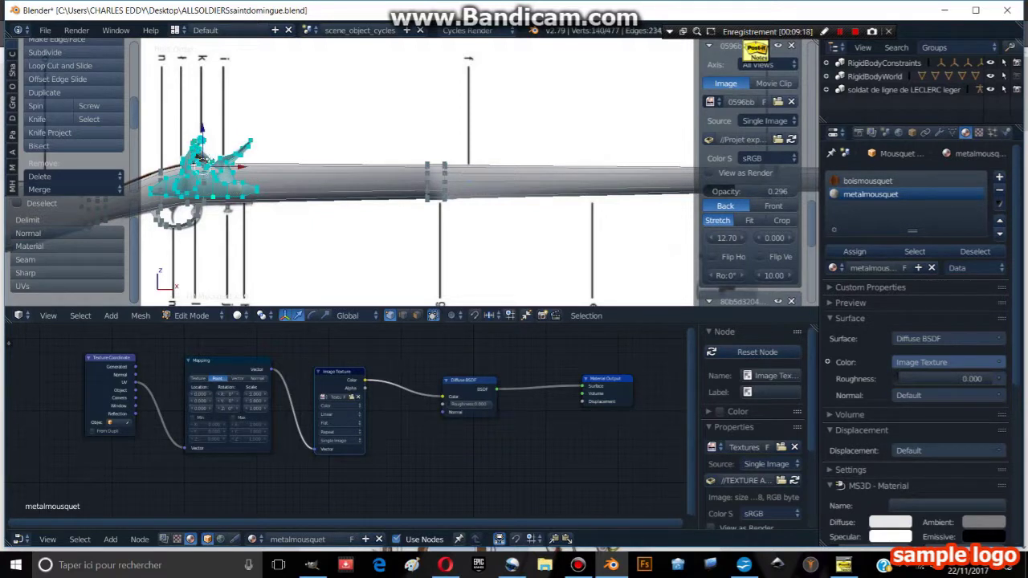
key("KP_1")
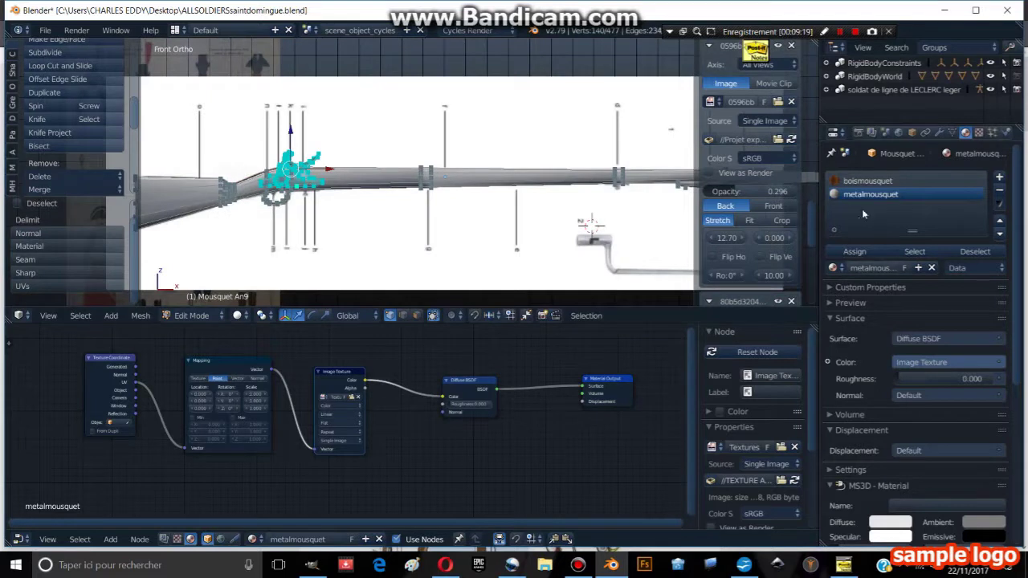
left_click(872, 254)
Return to Object Mode and preview the musket in Rendered, then Solid shading.
key("Tab")
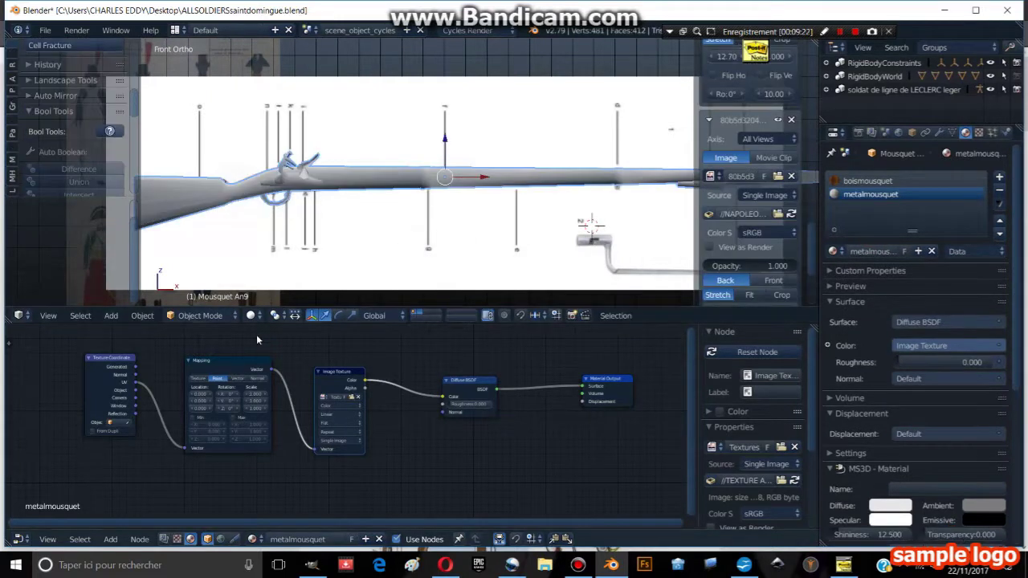
left_click(251, 315)
left_click(277, 226)
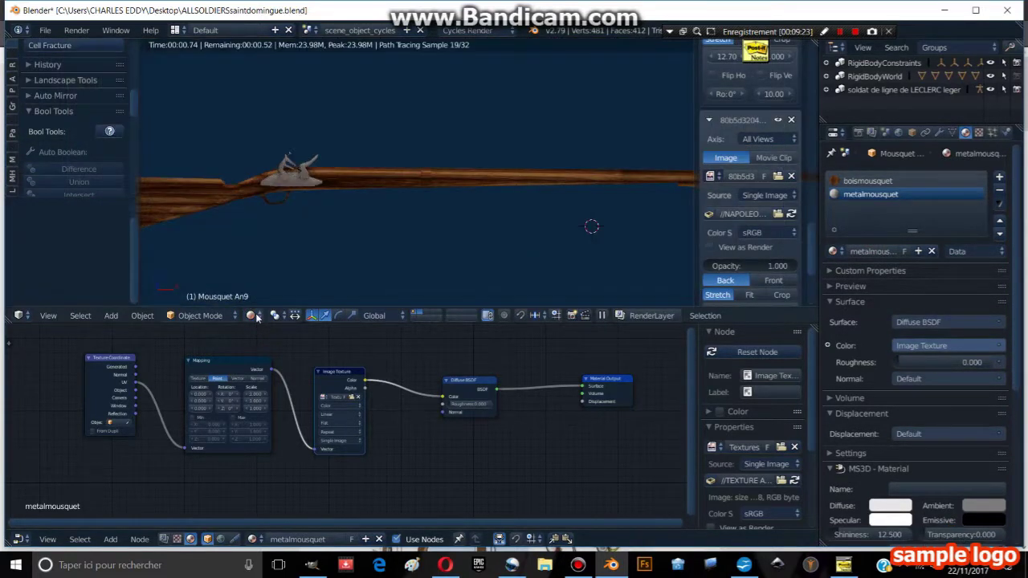
left_click(251, 315)
left_click(281, 270)
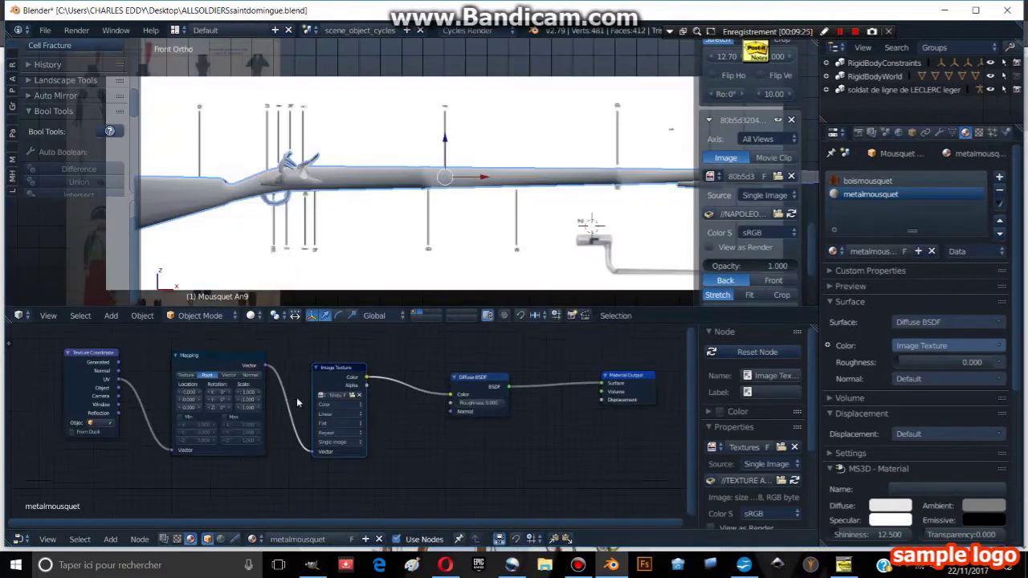
Set the metal Image Texture to Box projection fed by Generated coordinates, viewed rendered.
left_click(341, 425)
left_click(347, 408)
left_click(251, 315)
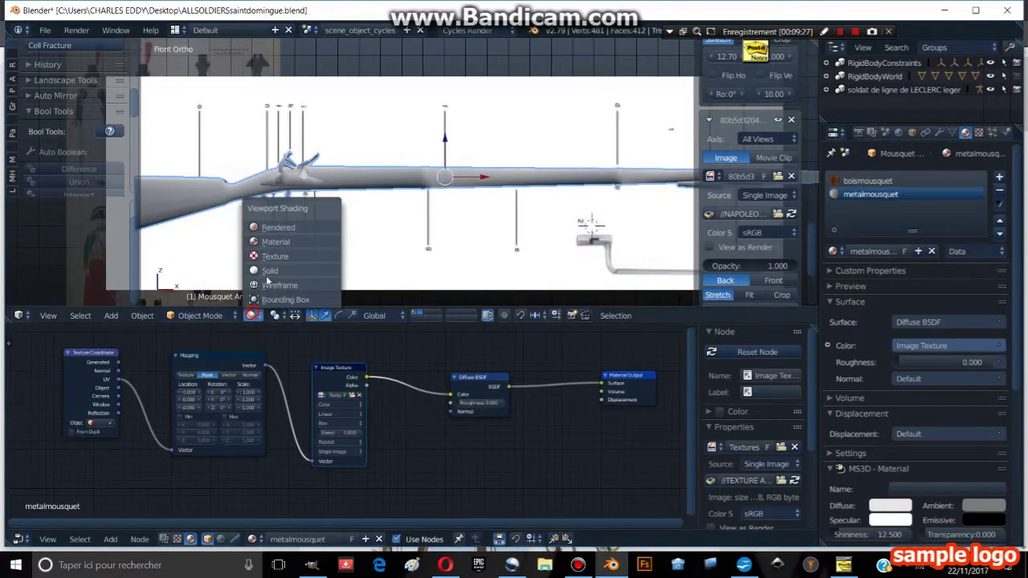
left_click(277, 227)
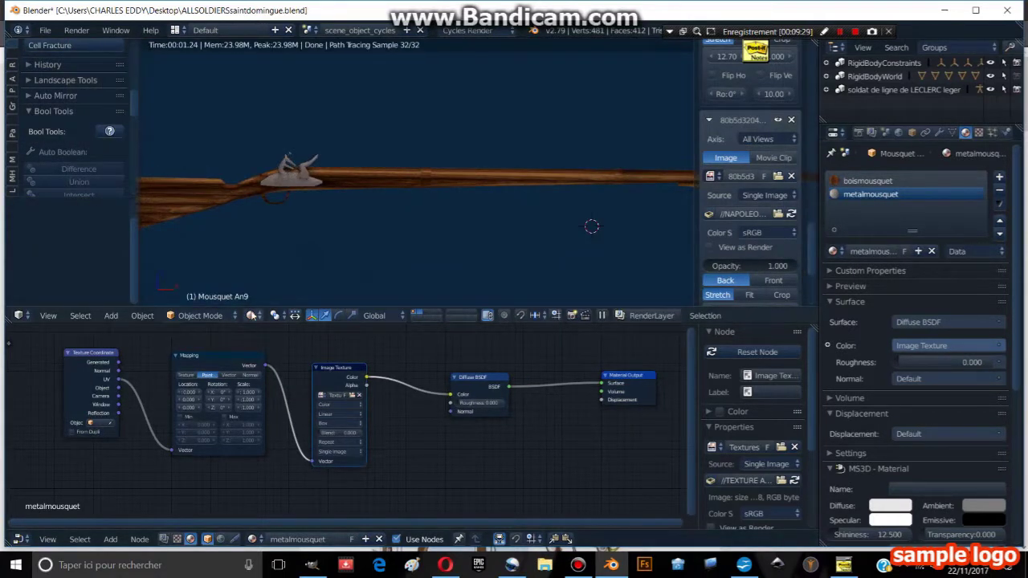
mouse_move(123, 390)
left_mouse_down()
mouse_move(166, 426)
mouse_move(173, 448)
left_mouse_up()
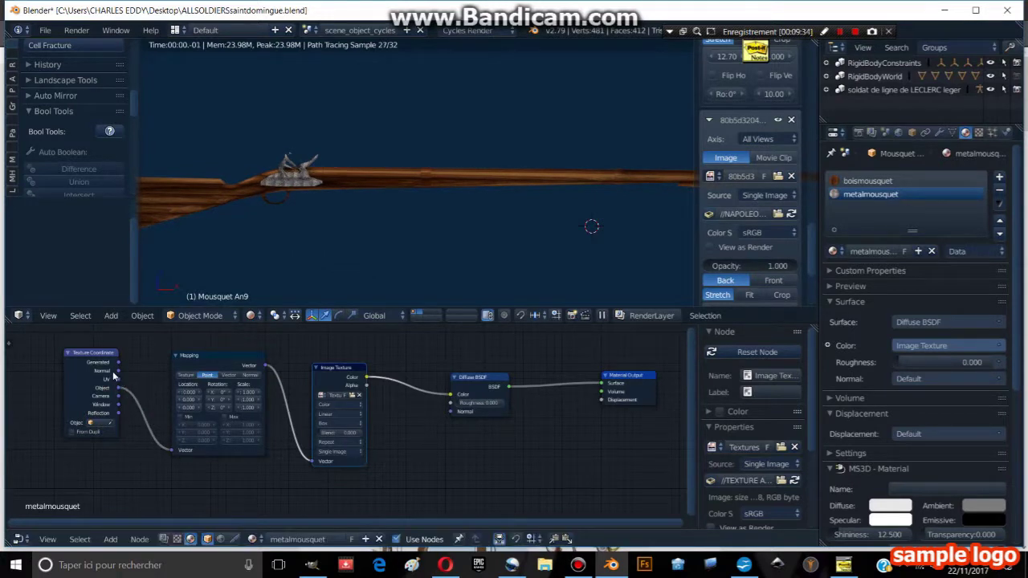
left_click_drag(118, 362, 172, 450)
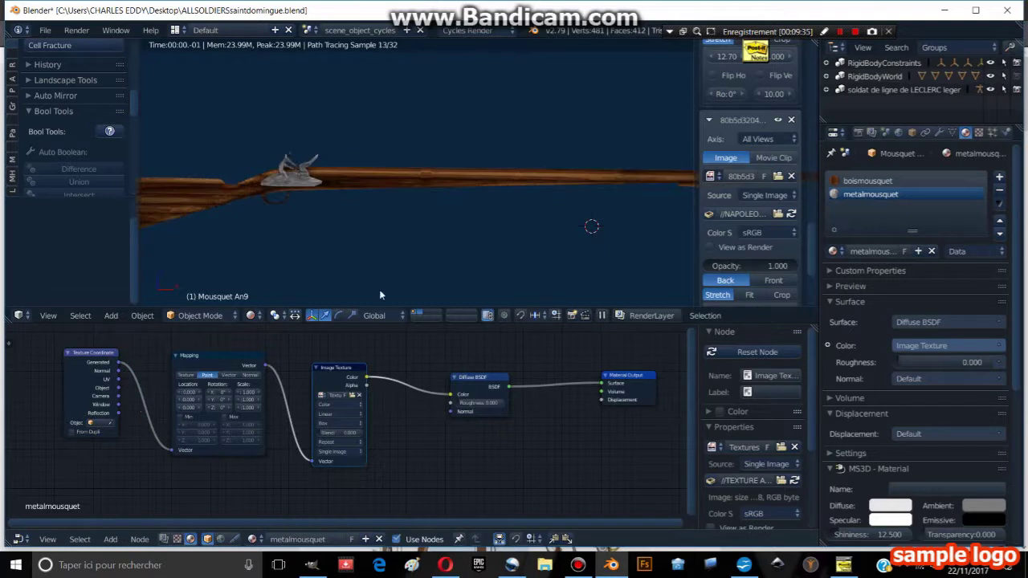
middle_click_drag(371, 207, 351, 205, "shift")
In Edit Mode with textured shading, clear the selection and pick two barrel bands with L.
left_click(251, 315)
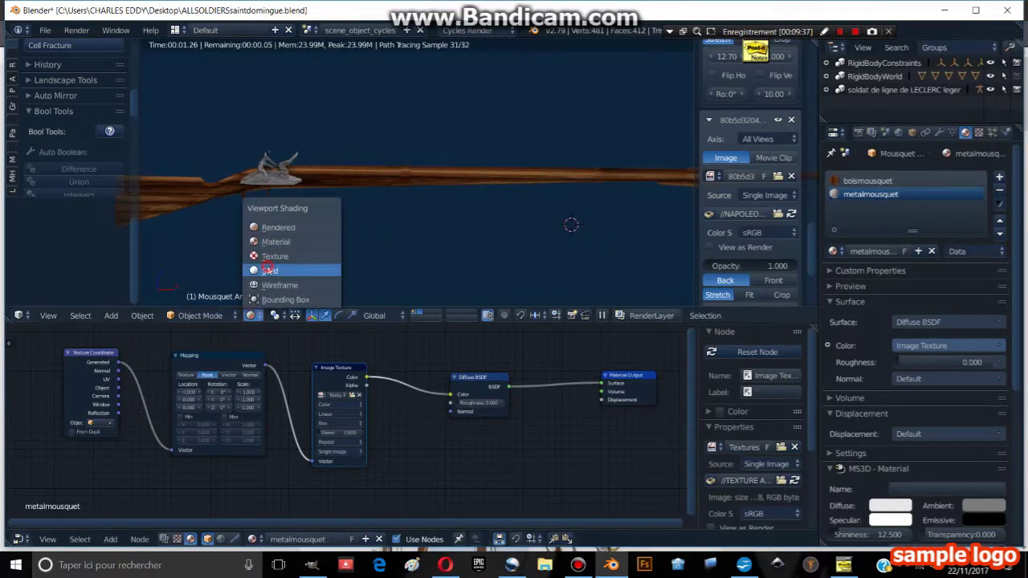
left_click(267, 271)
key("Tab")
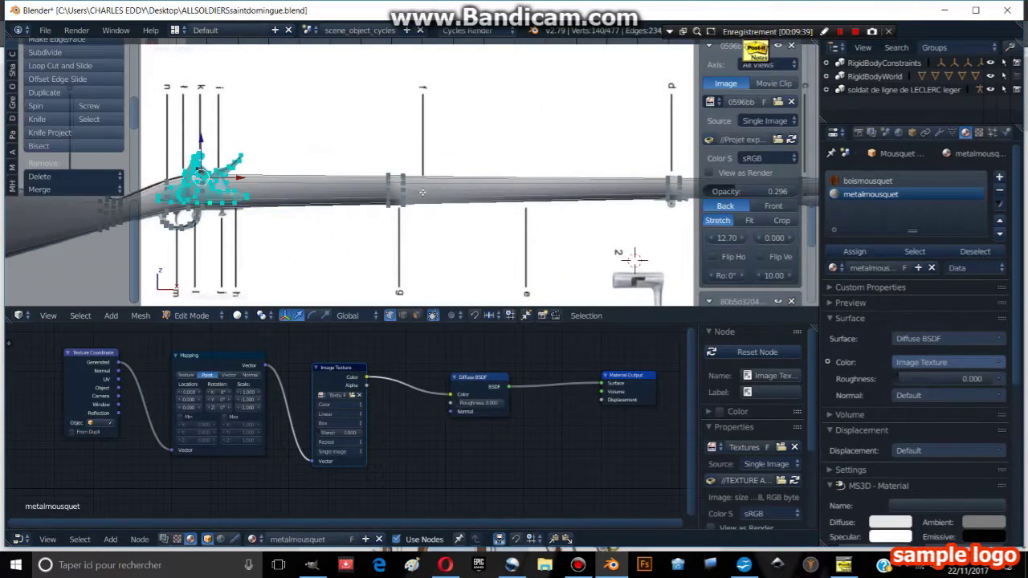
key("alt+z")
key("a")
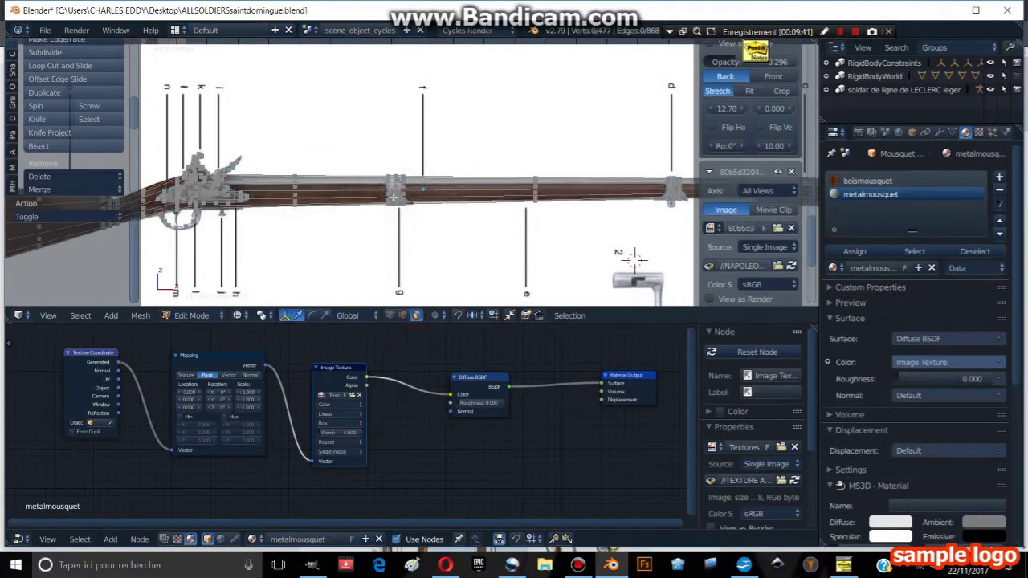
key("l")
middle_click_drag(385, 143, 324, 166, "shift")
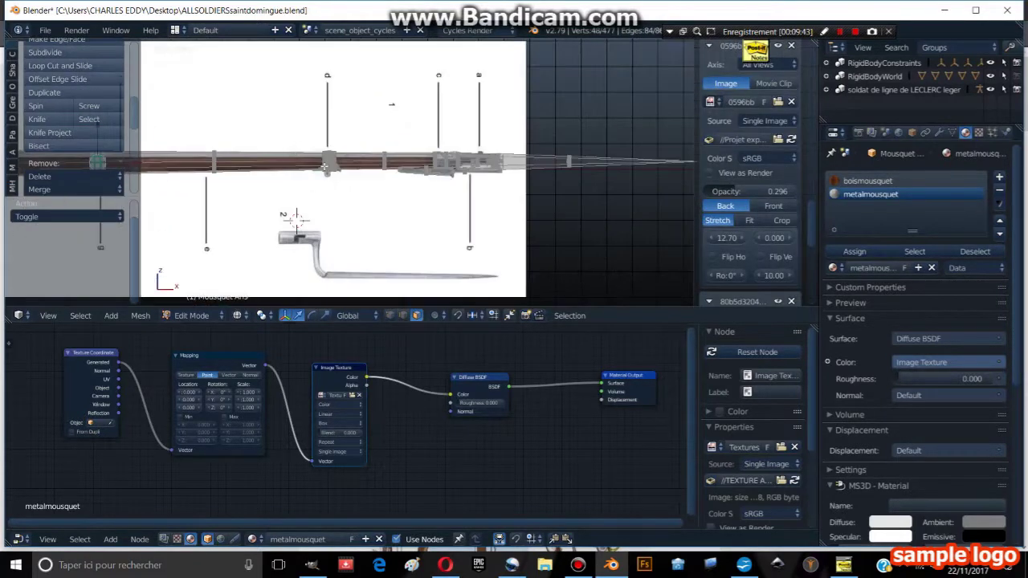
key("l")
scroll(425, 139, "up", 2)
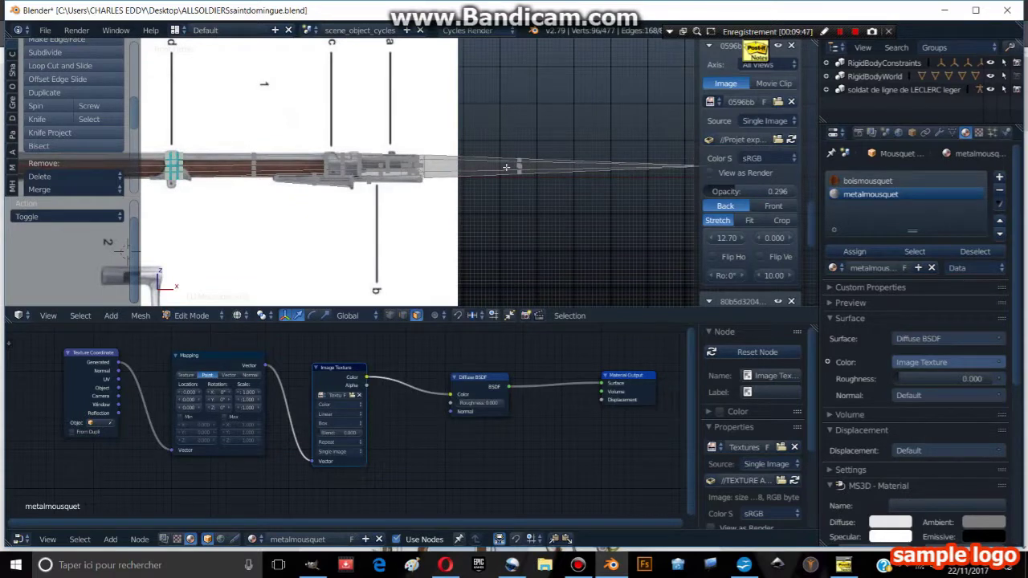
Select-link the barrel tip and lower metal pieces, deselecting the wooden stock.
key("l")
scroll(401, 183, "up", 2)
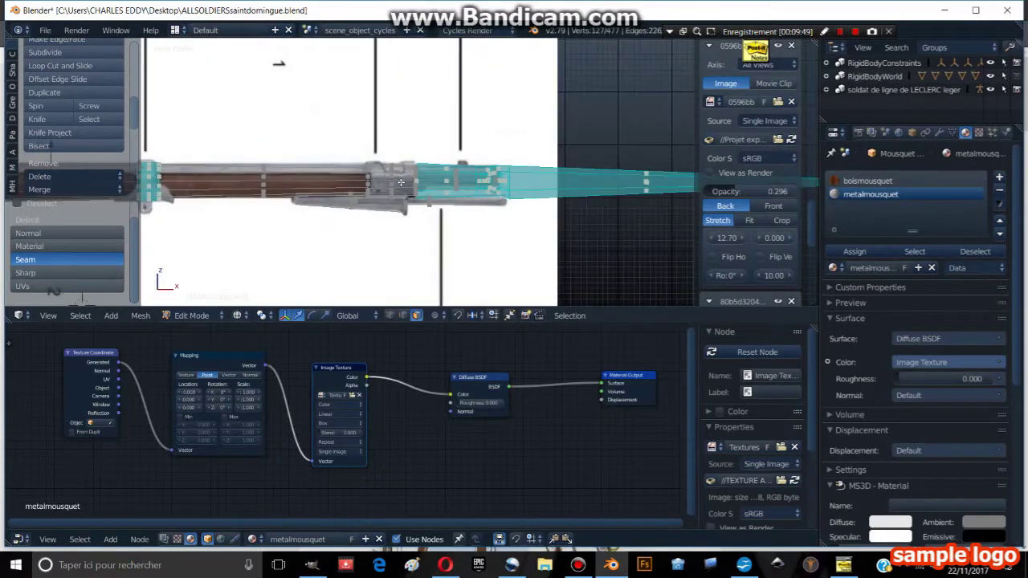
key("l")
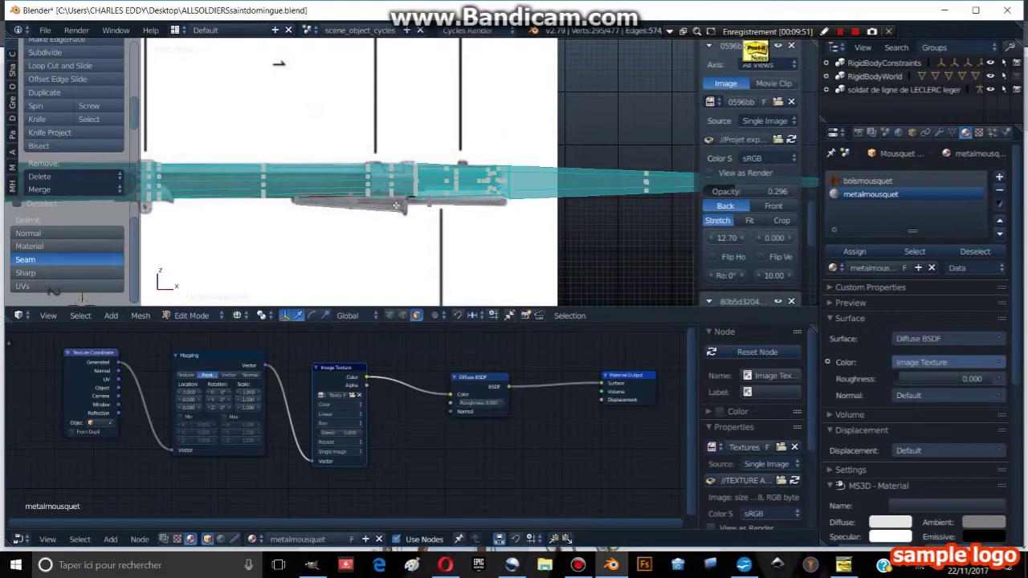
key("shift+l")
key("l")
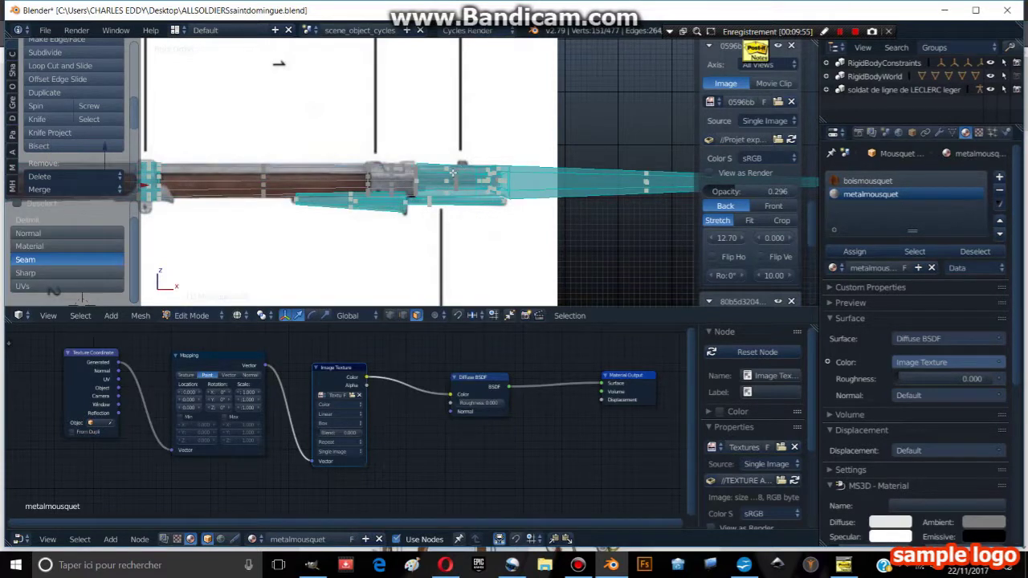
key("l")
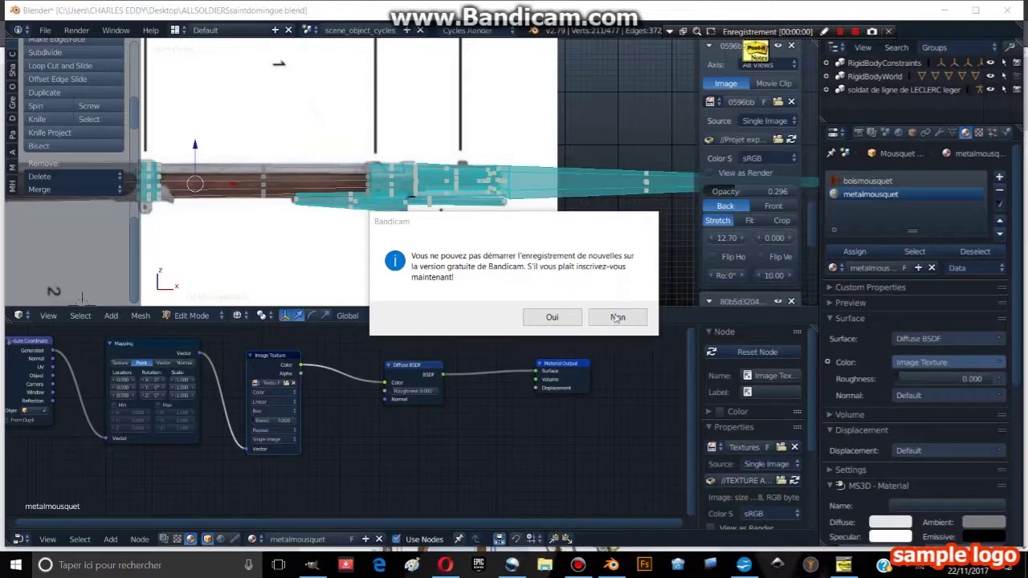
Swap the Diffuse BSDF for a Principled BSDF fed by the image texture, wired to Surface.
left_click(617, 318)
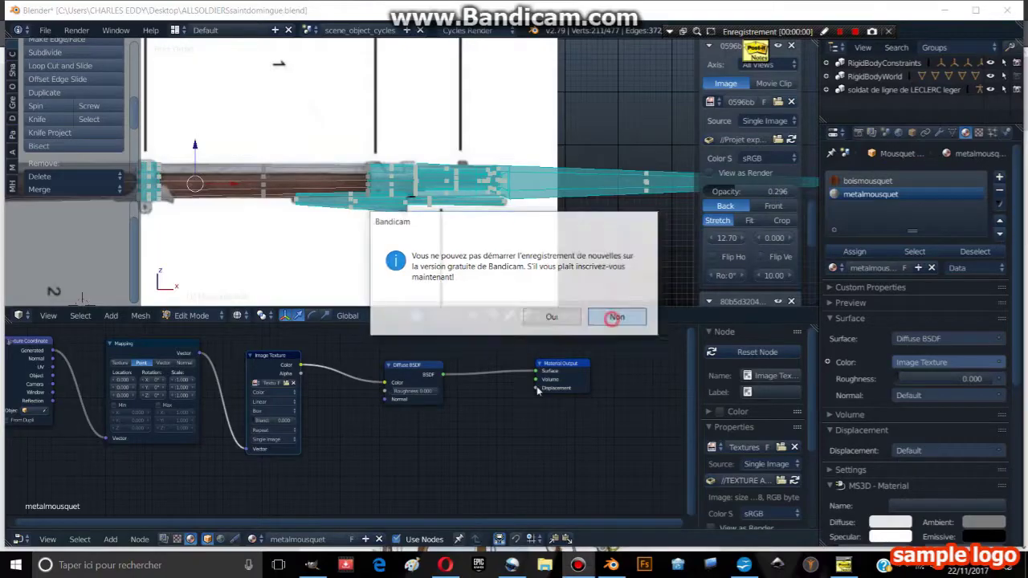
left_click(112, 539)
left_click(111, 539)
mouse_move(131, 482)
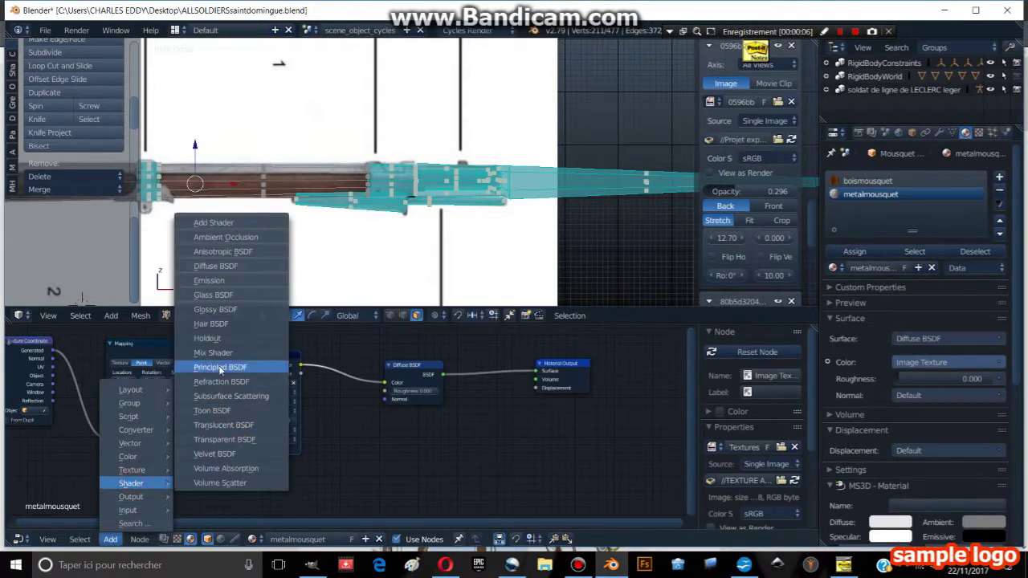
left_click(220, 367)
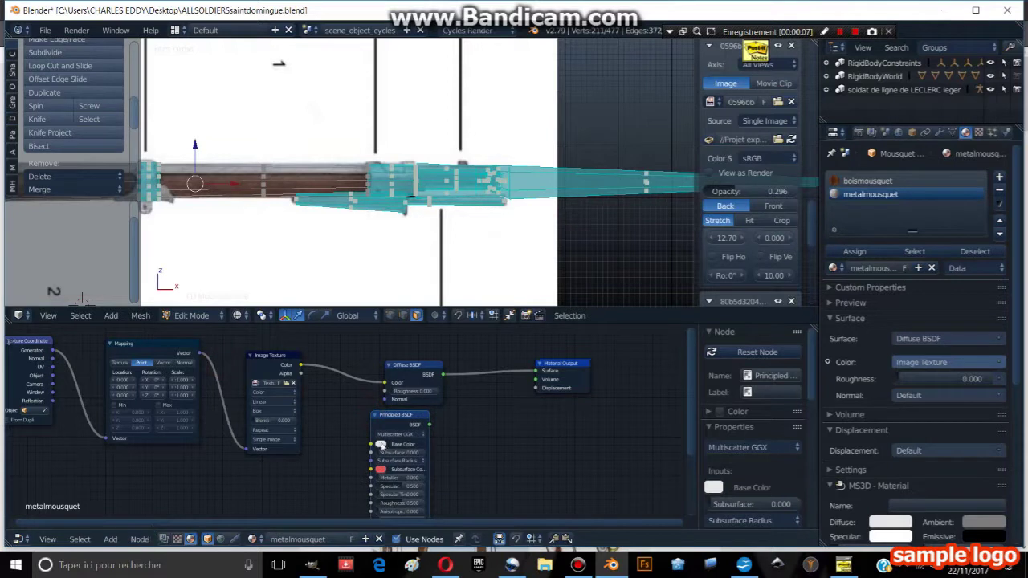
left_click(364, 357)
left_click(462, 377)
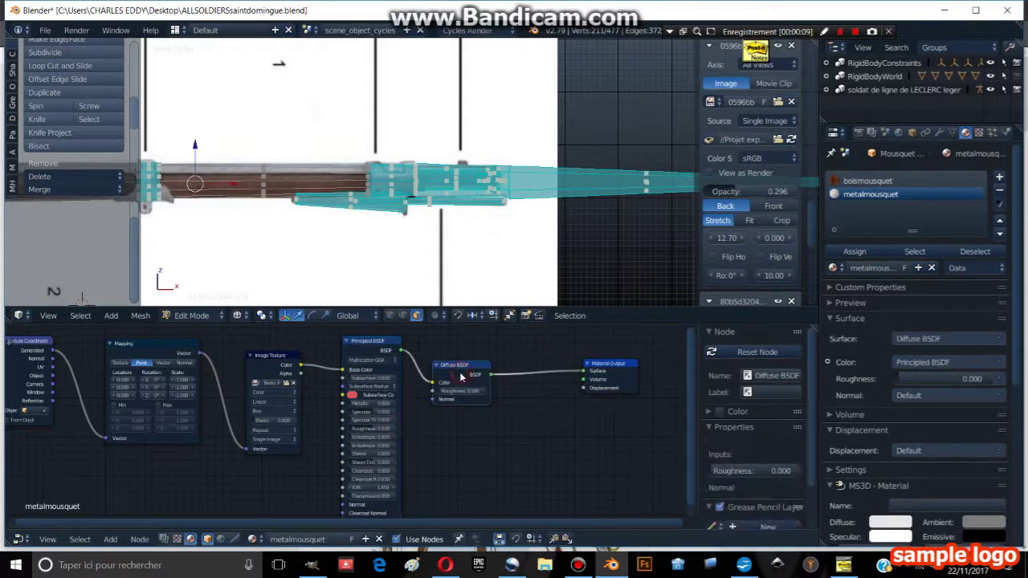
key("x")
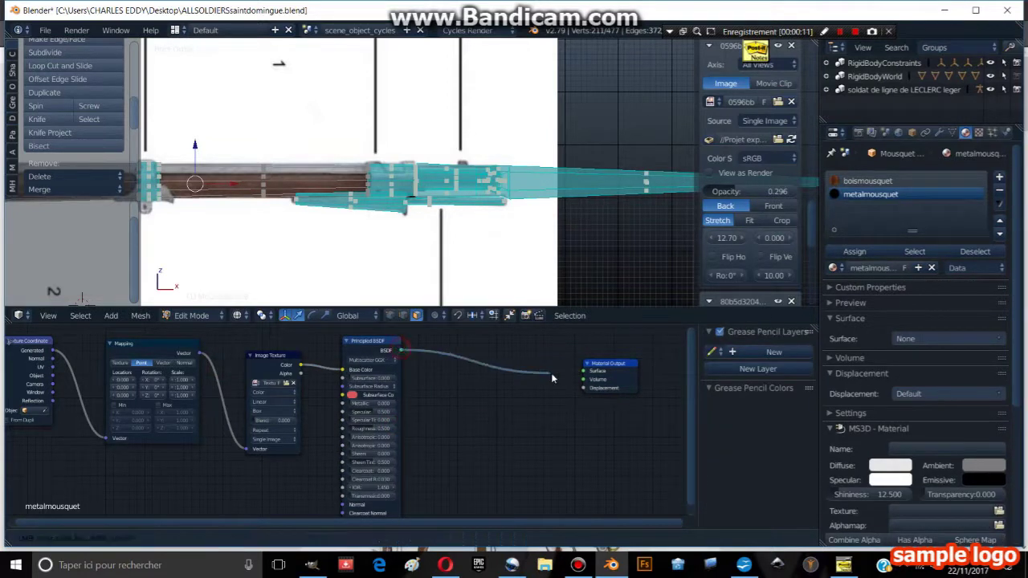
left_click_drag(400, 352, 584, 371)
left_click_drag(357, 341, 408, 346)
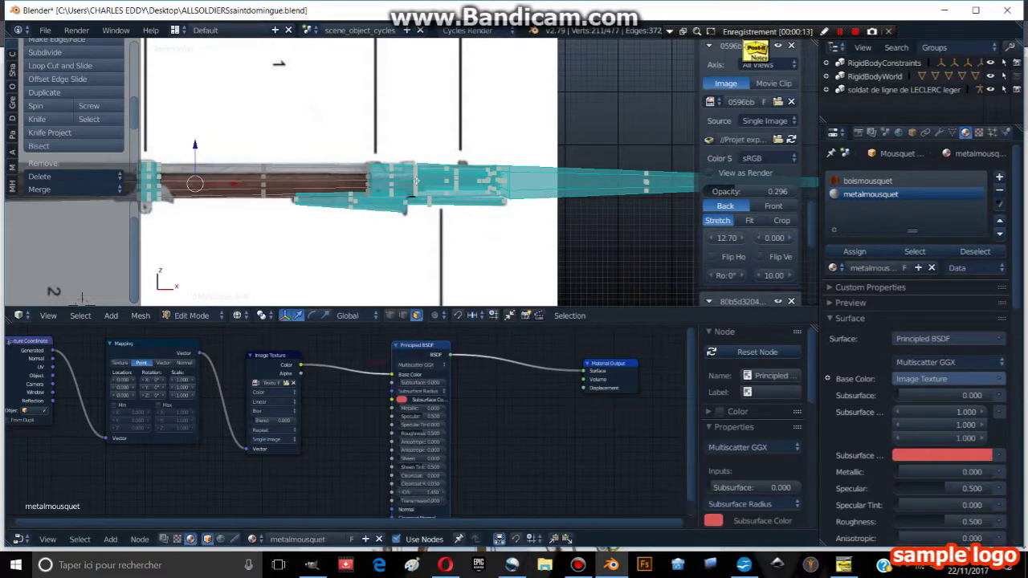
Preview the musket in Rendered viewport shading from Object Mode.
key("Tab")
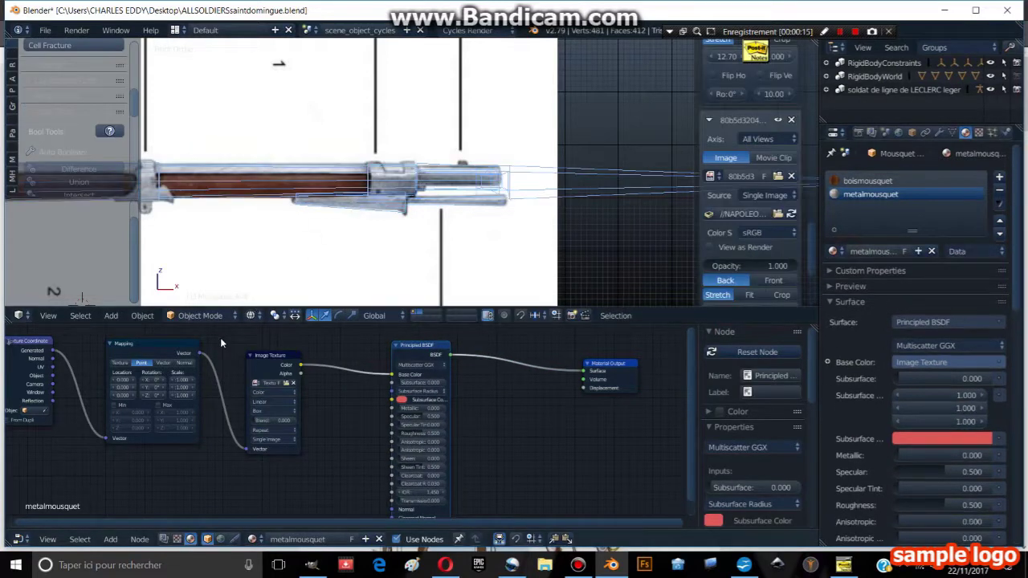
left_click(255, 316)
left_click(293, 228)
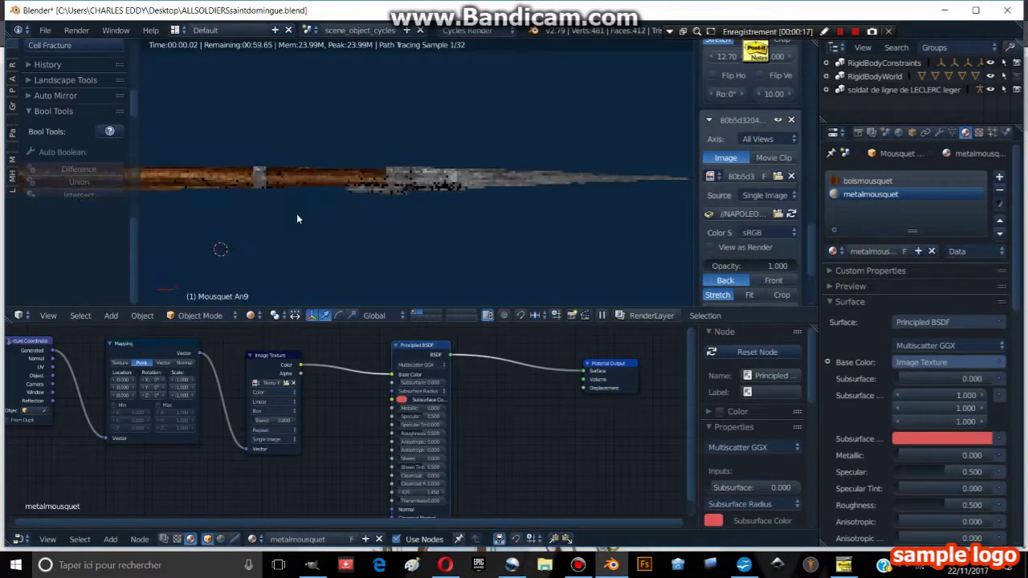
scroll(440, 197, "up", 2)
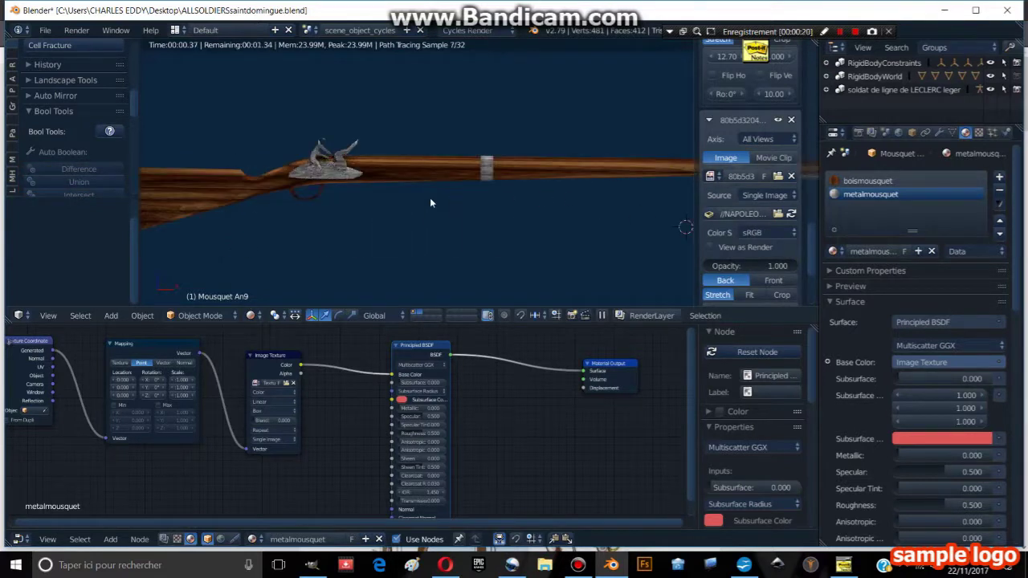
scroll(394, 349, "up", 1)
scroll(337, 386, "up", 1)
scroll(223, 399, "up", 1)
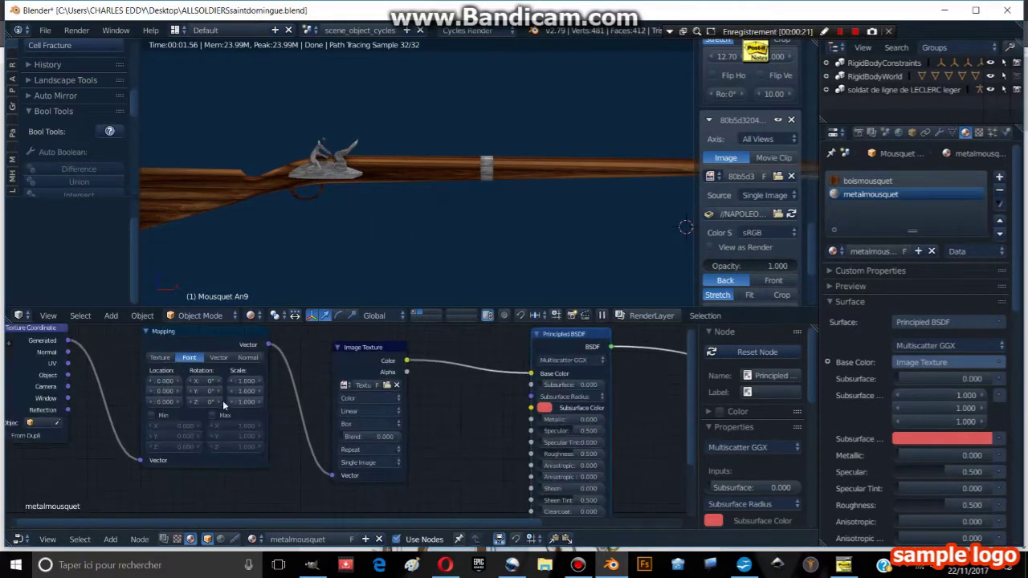
Set the metal texture's Mapping rotation to X 1°, Y 55.6°, Z 5°.
left_click_drag(211, 391, 202, 390)
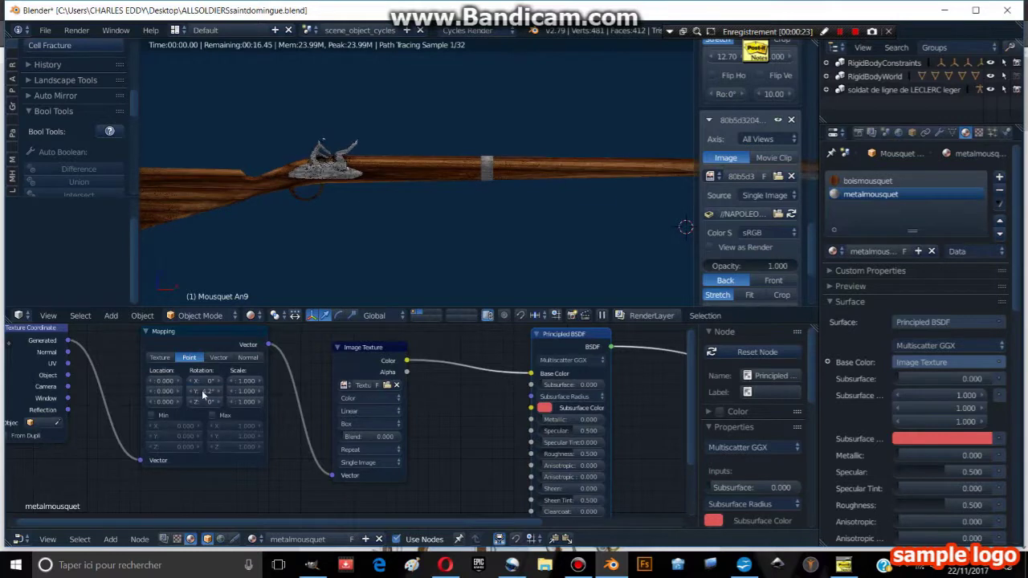
scroll(433, 216, "up", 2)
scroll(386, 221, "up", 2)
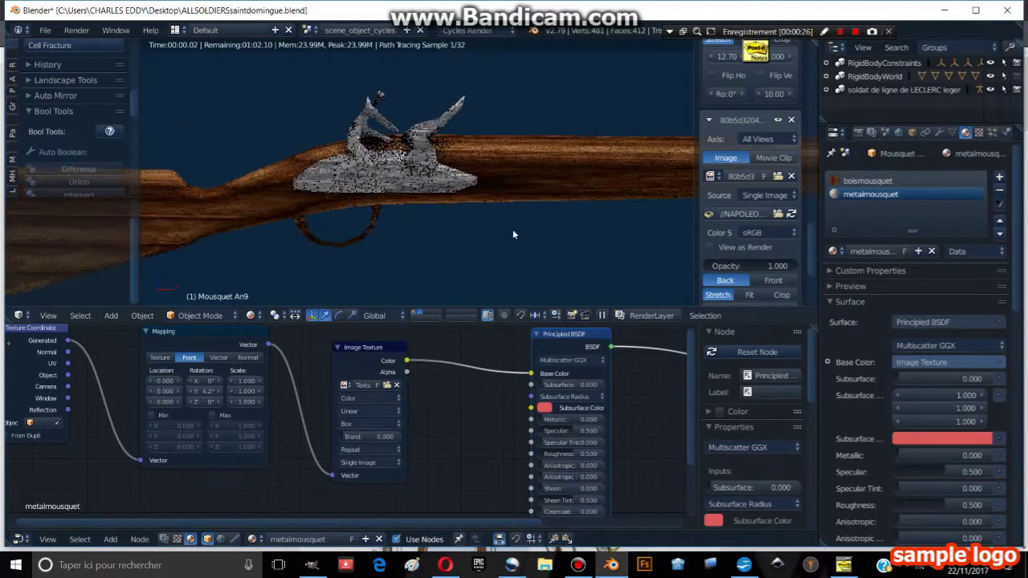
mouse_move(210, 389)
left_mouse_down()
mouse_move(181, 403)
mouse_move(233, 380)
mouse_move(175, 391)
mouse_move(202, 399)
left_mouse_up()
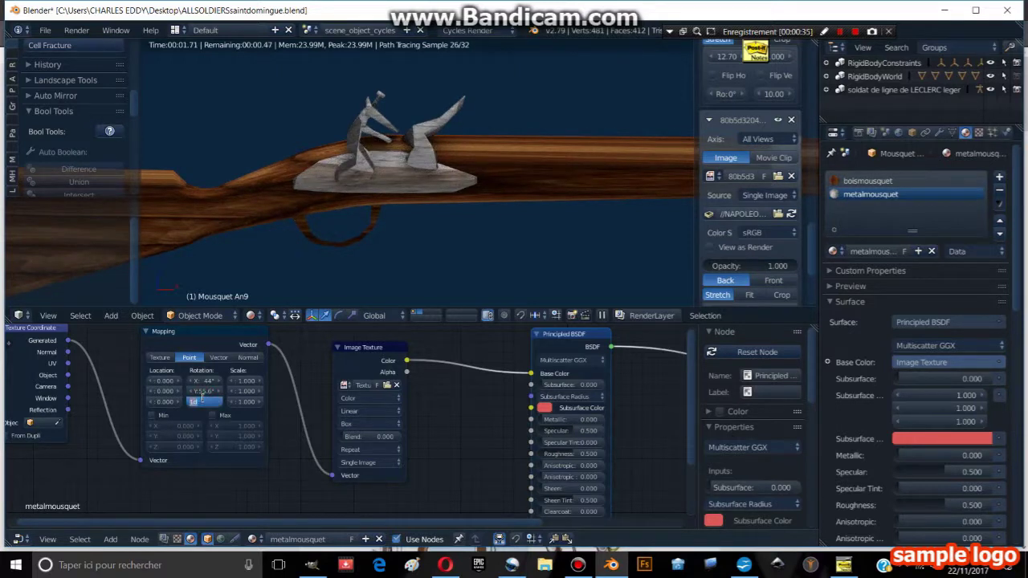
type("5")
key("Return")
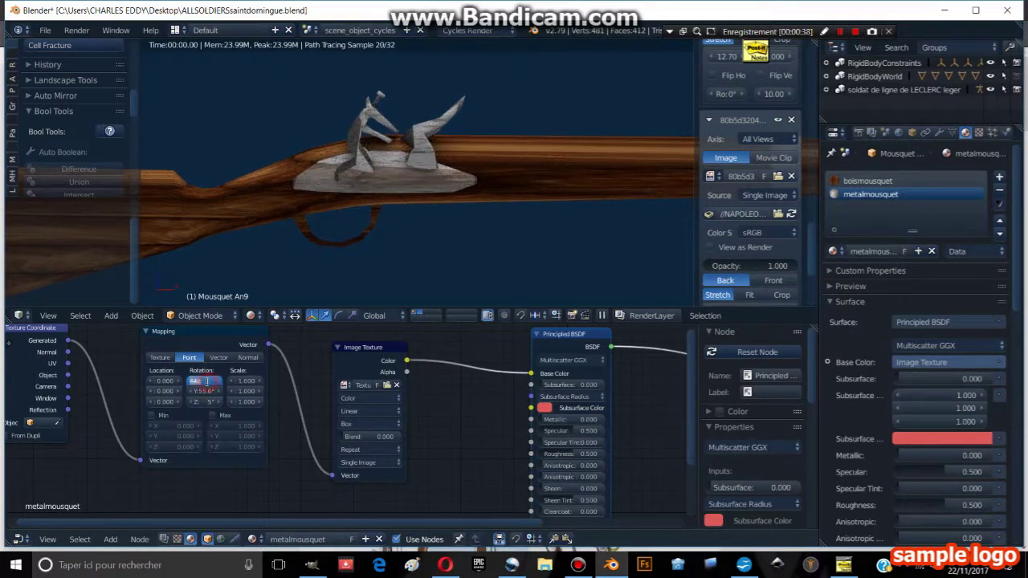
key("Return")
Return the viewport to Solid shading and re-enter Edit Mode.
scroll(241, 241, "down", 2)
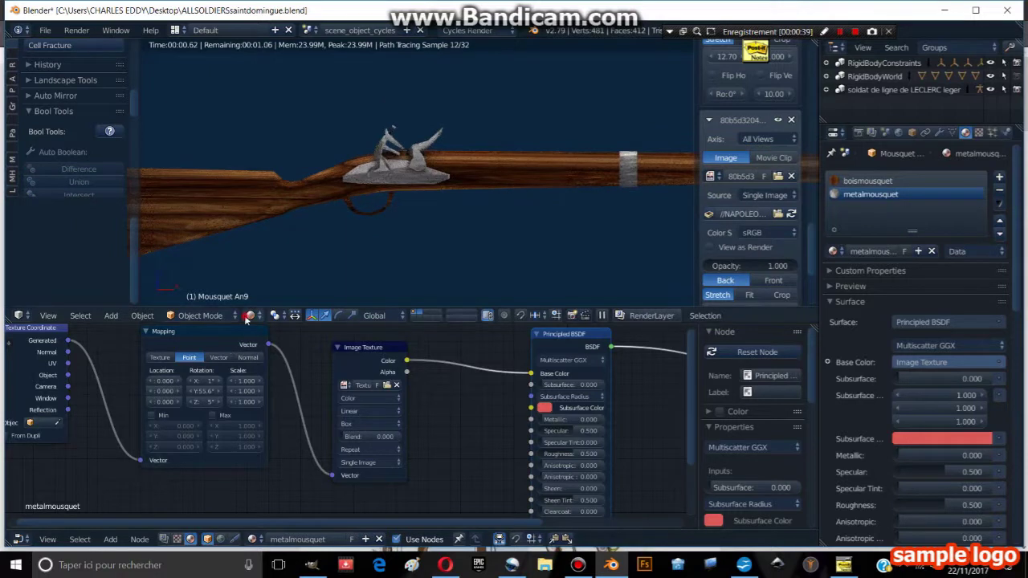
left_click(250, 315)
left_click(269, 271)
key("Tab")
Select the stock edge beside the trigger guard, then shrink it and shift it down-left.
scroll(363, 205, "up", 4)
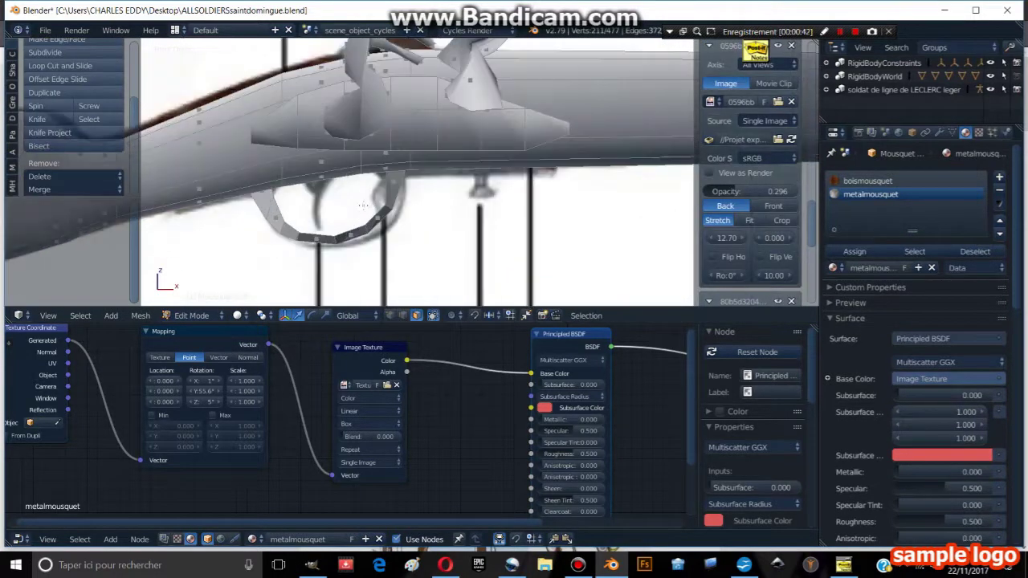
right_click(326, 176)
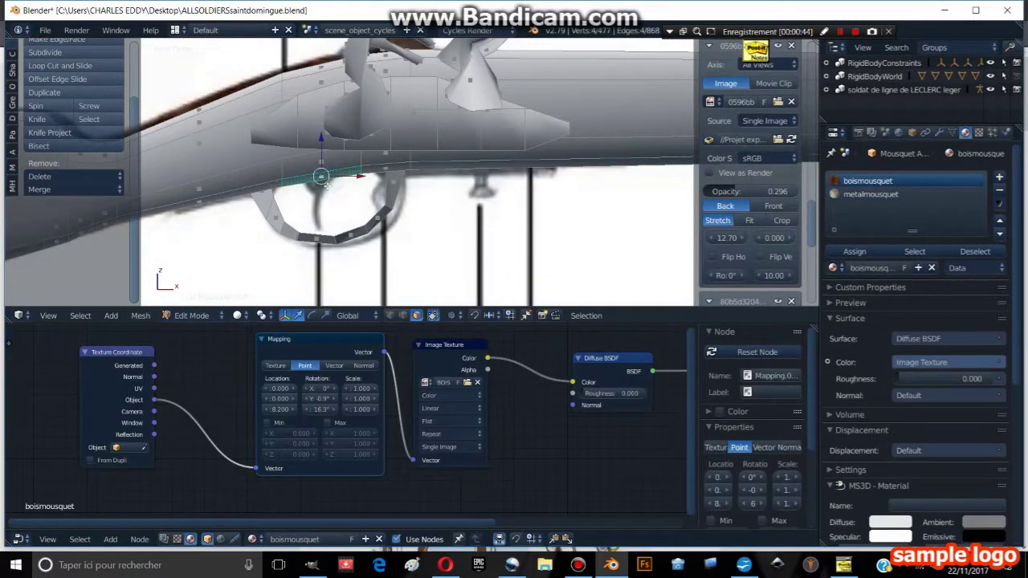
key("s")
left_click(345, 207)
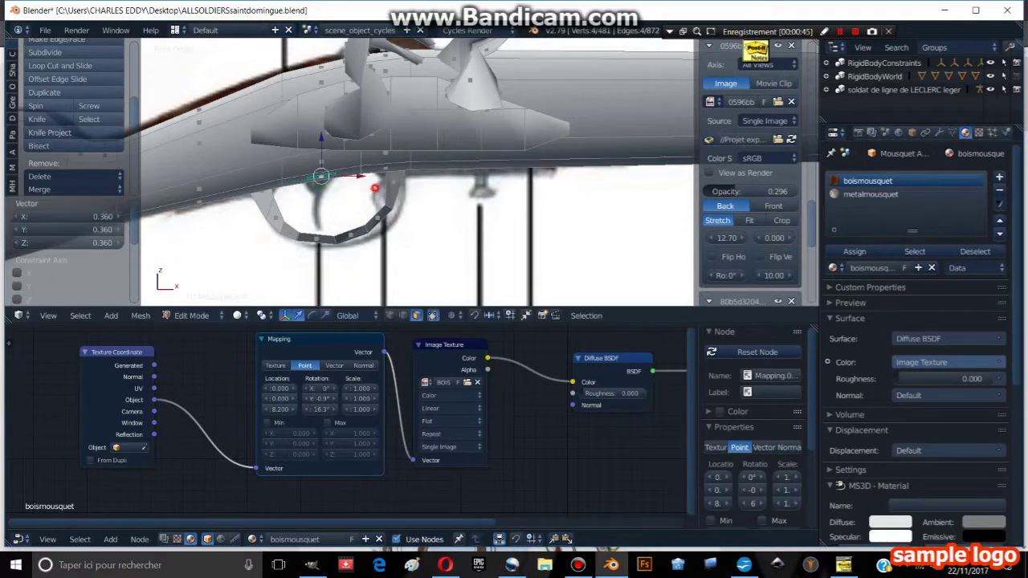
key("g")
left_click(337, 214)
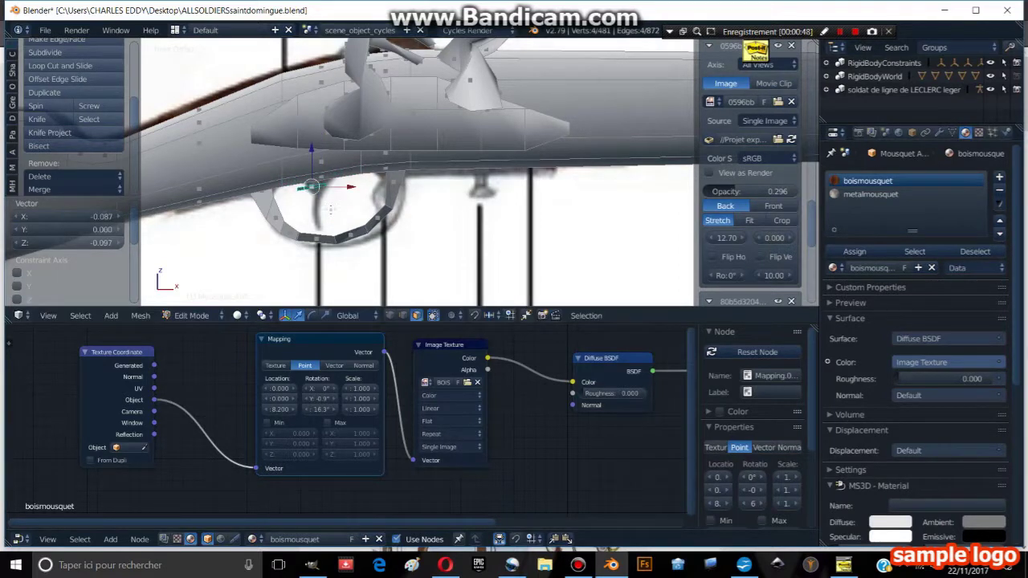
Extrude and reshape that edge into new geometry.
key("g")
left_click(331, 204)
key("e")
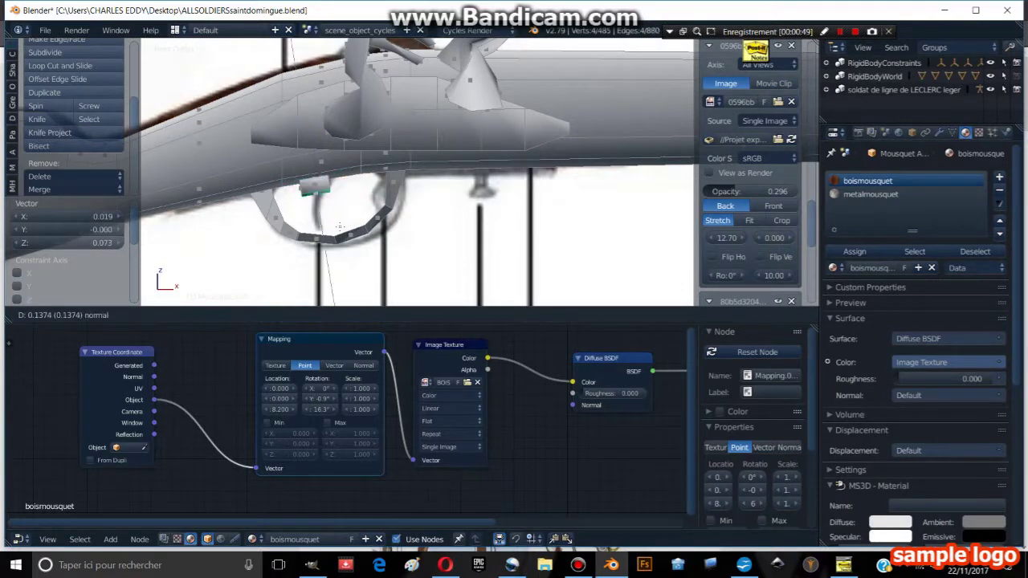
left_click(325, 239)
key("s")
left_click(340, 225)
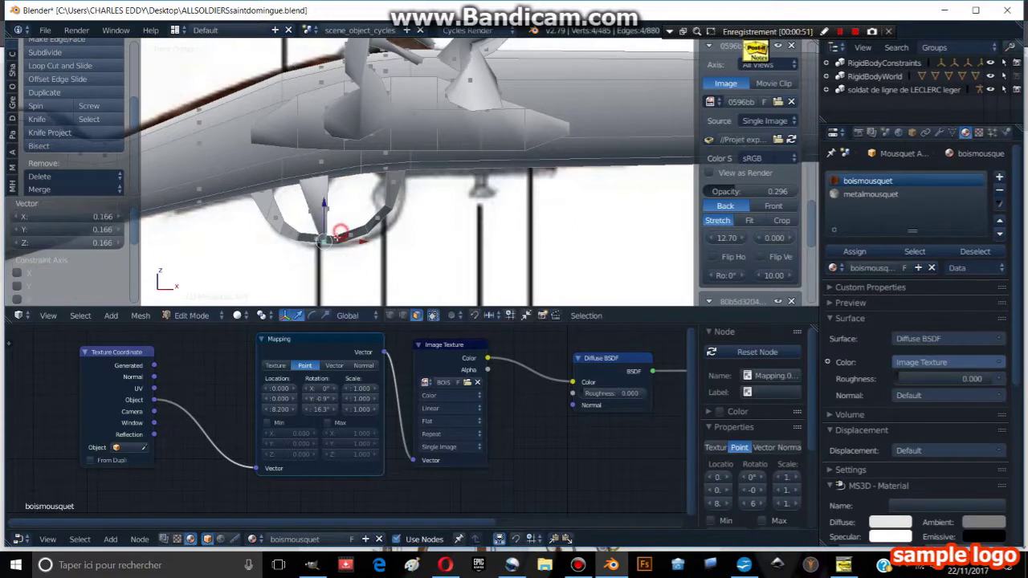
left_click_drag(324, 213, 322, 203)
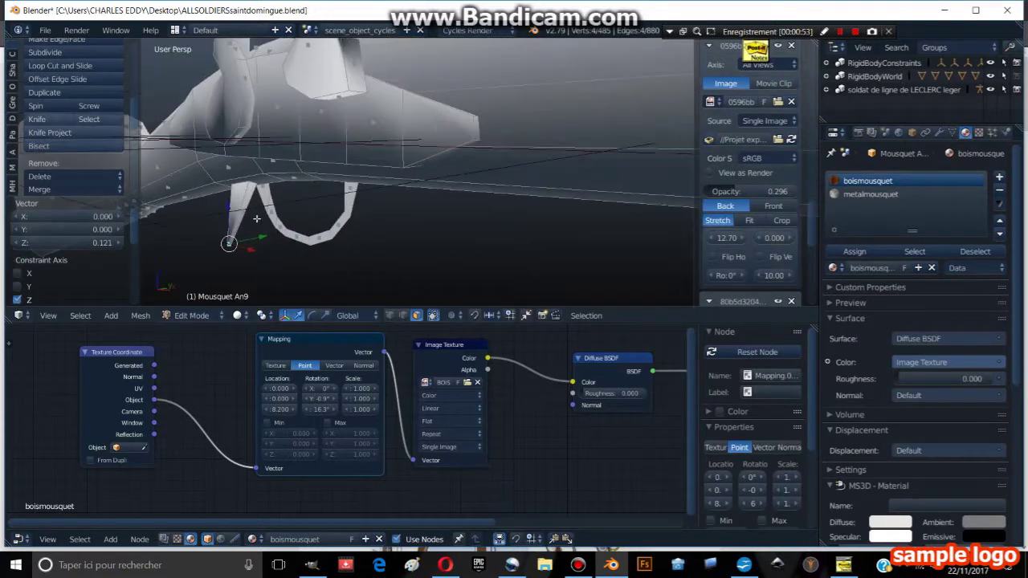
Delete the stray linked triangular piece's vertices, then select a face at the guard's right end.
key("l")
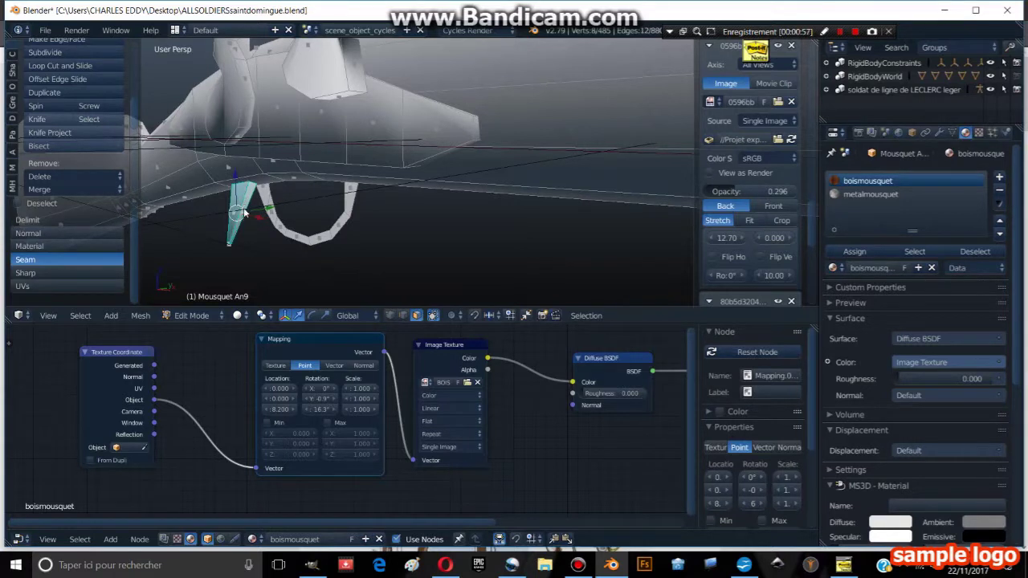
key("x")
left_click(211, 177)
mouse_move(275, 195)
middle_mouse_down()
mouse_move(325, 183)
mouse_move(298, 212)
middle_mouse_up()
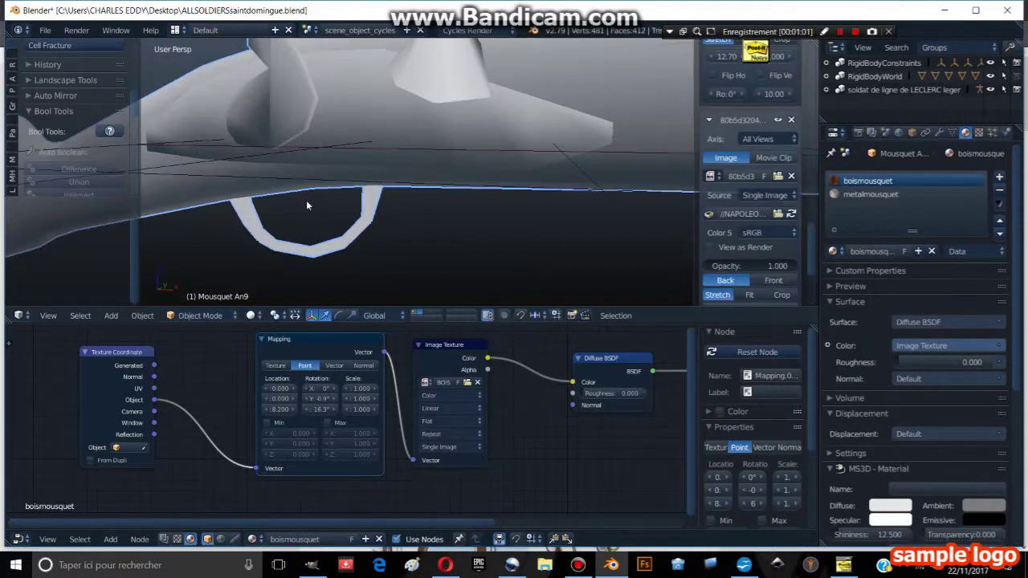
right_click(372, 197)
Extrude the selected trigger-guard loop and slide it along the Y axis.
key("l")
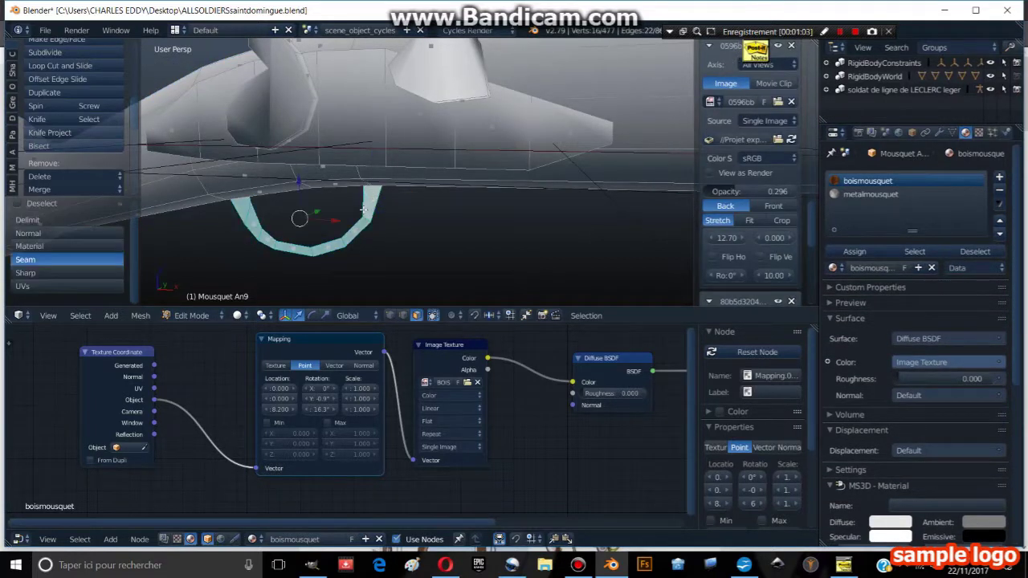
mouse_move(372, 196)
middle_mouse_down()
mouse_move(364, 222)
mouse_move(364, 159)
middle_mouse_up()
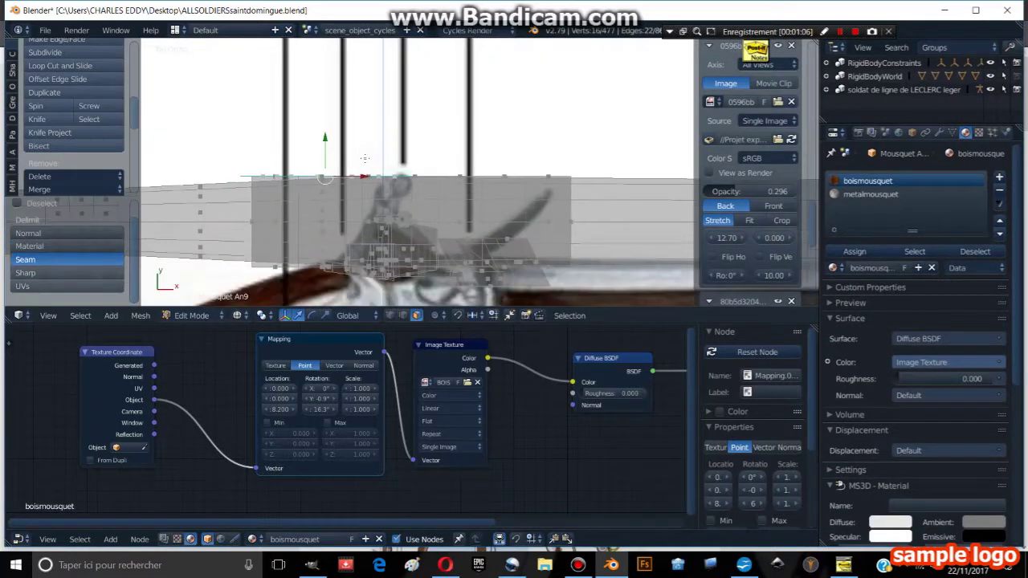
left_click_drag(324, 138, 322, 181)
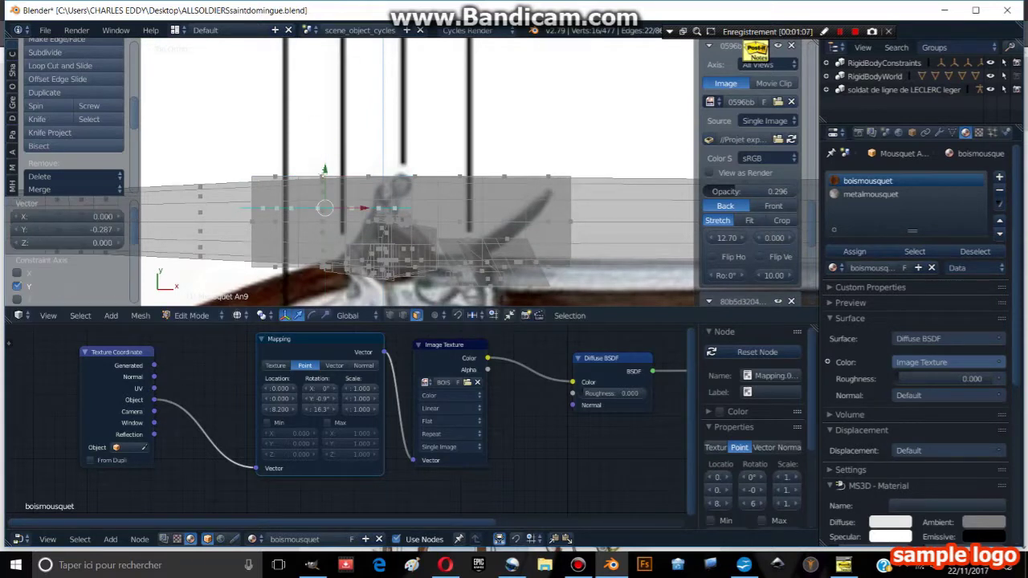
key("e")
left_click(327, 207)
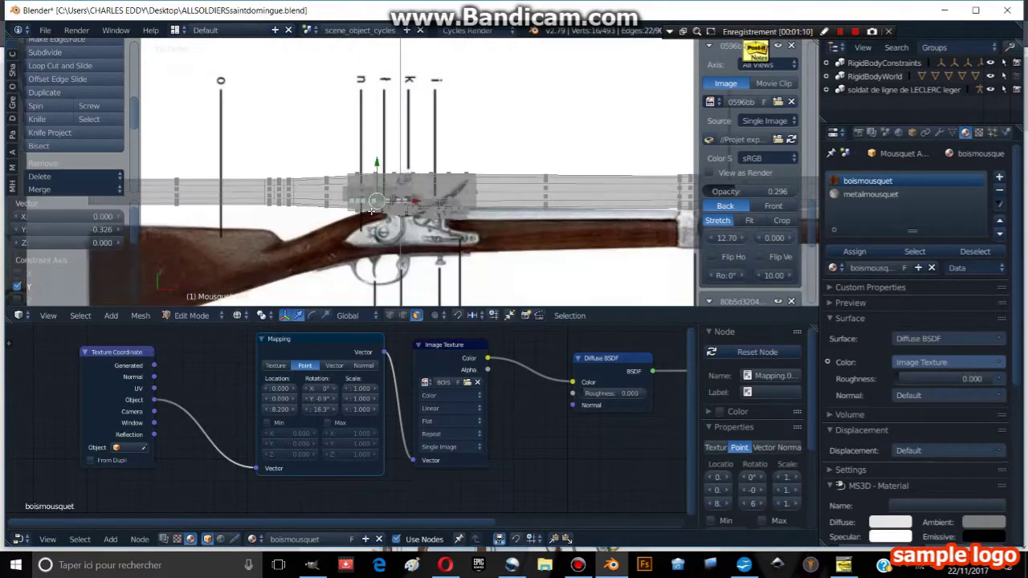
mouse_move(326, 207)
middle_mouse_down()
mouse_move(345, 134)
mouse_move(291, 97)
mouse_move(378, 230)
middle_mouse_up()
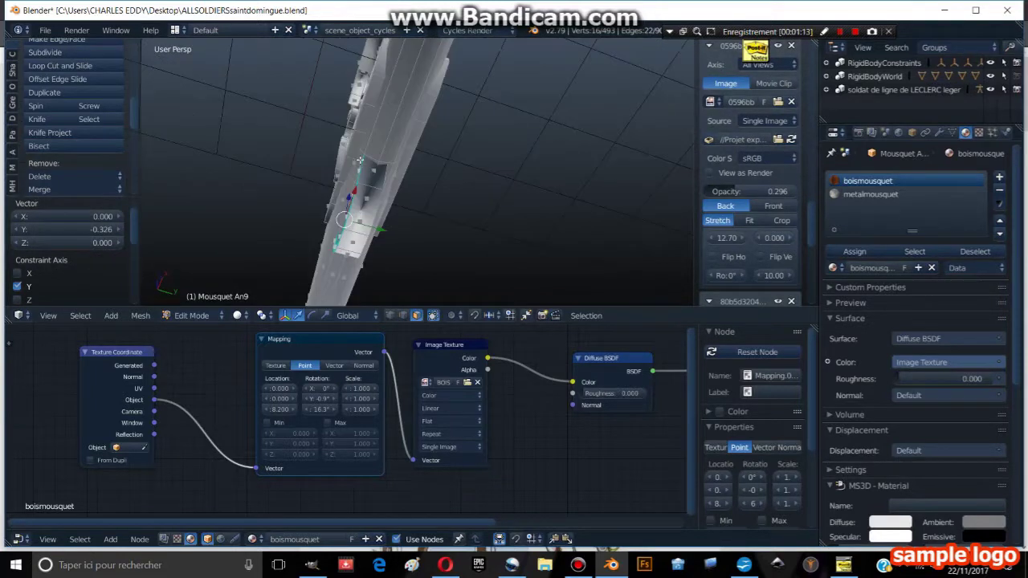
key("g")
key("y")
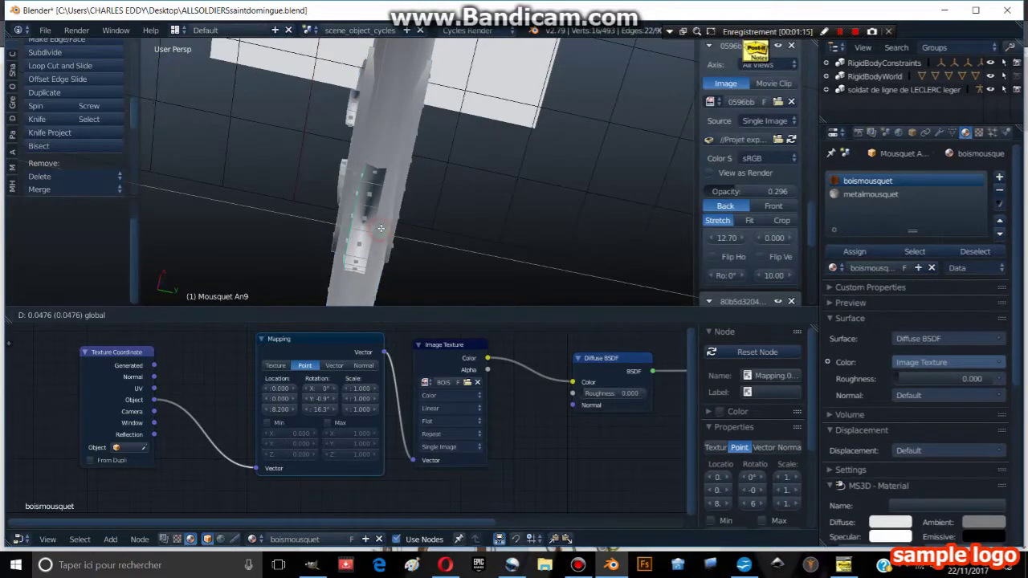
left_click(382, 228)
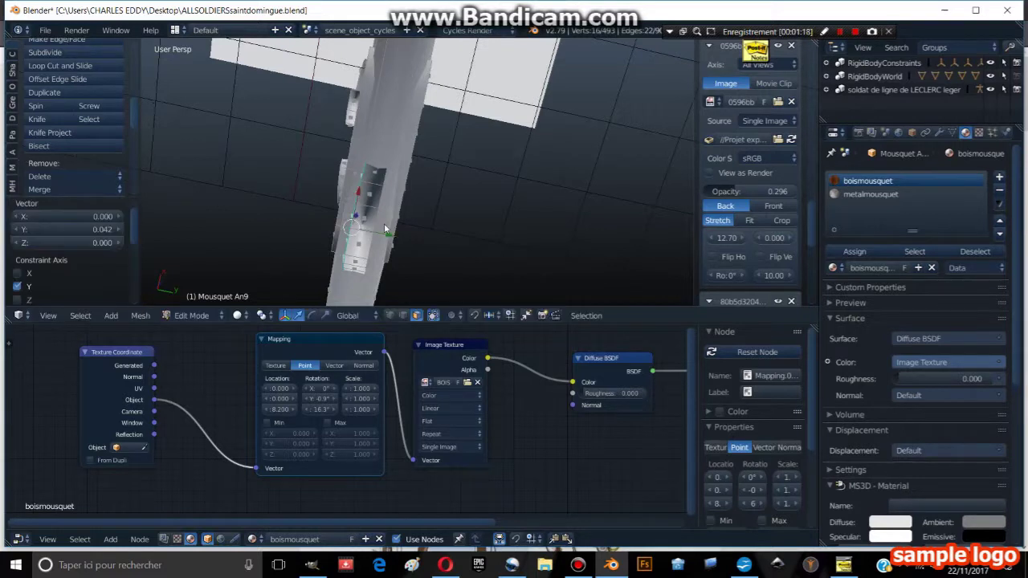
middle_click_drag(382, 228, 465, 244)
Duplicate a small face inside the trigger guard and extrude it into a trigger base.
key("Tab")
key("Tab")
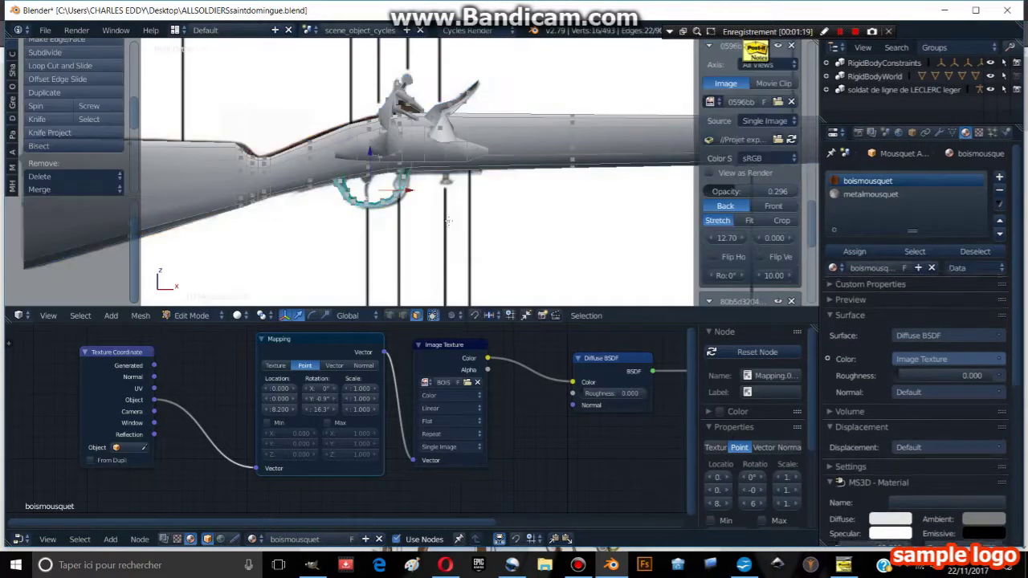
scroll(386, 222, "up", 3)
scroll(348, 217, "up", 3)
middle_click_drag(339, 229, 286, 268)
right_click(281, 257)
key("KP_1")
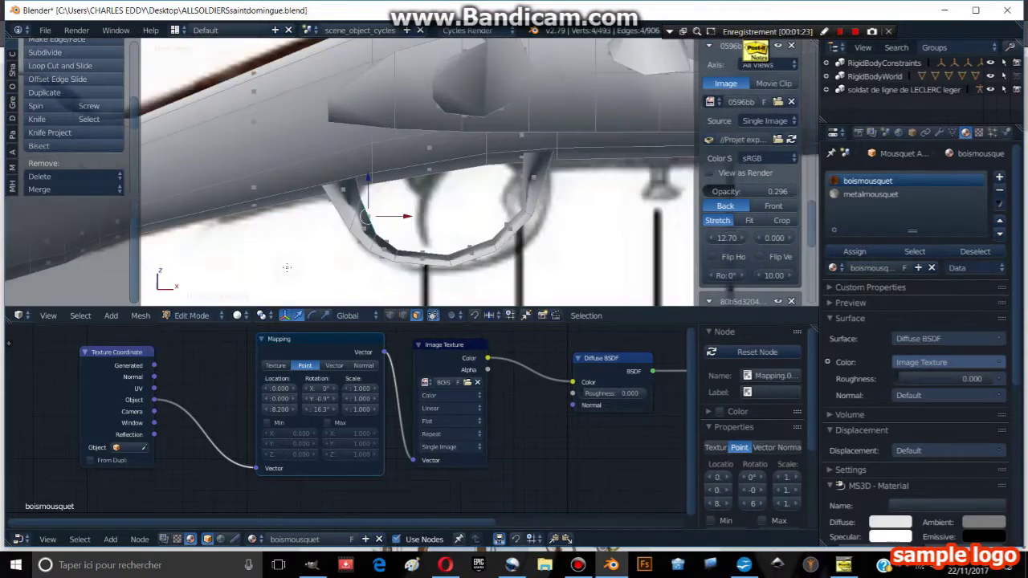
key("shift+d")
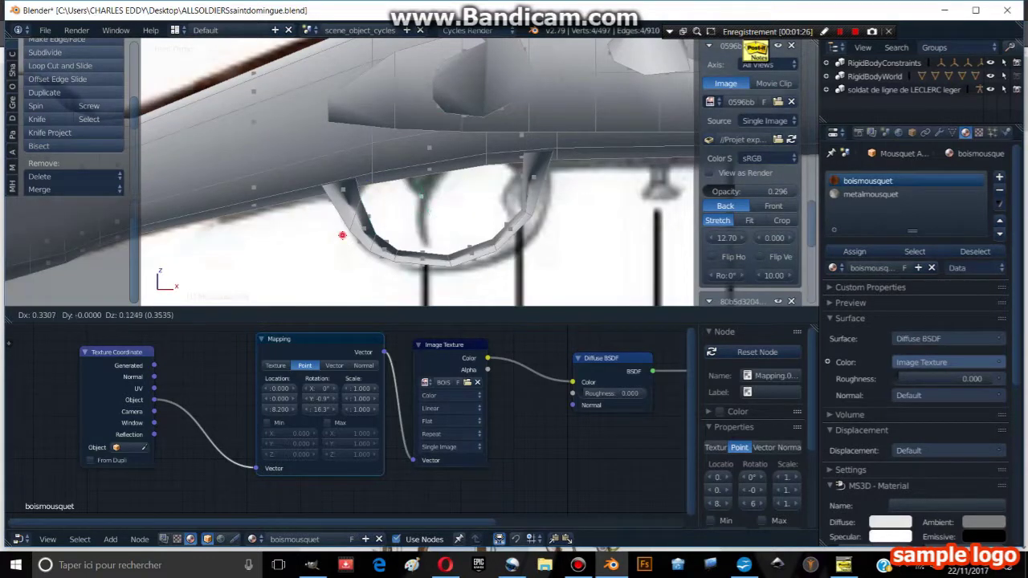
left_click(342, 235)
key("e")
left_click(436, 224)
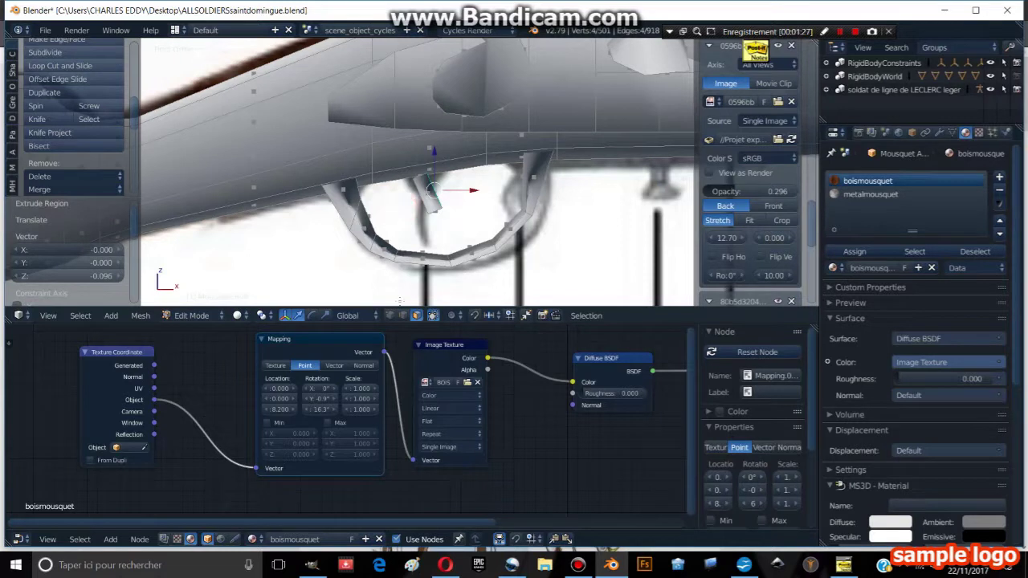
Shape the trigger by raising it along Z and extruding a vertex along X.
scroll(433, 183, "up", 1)
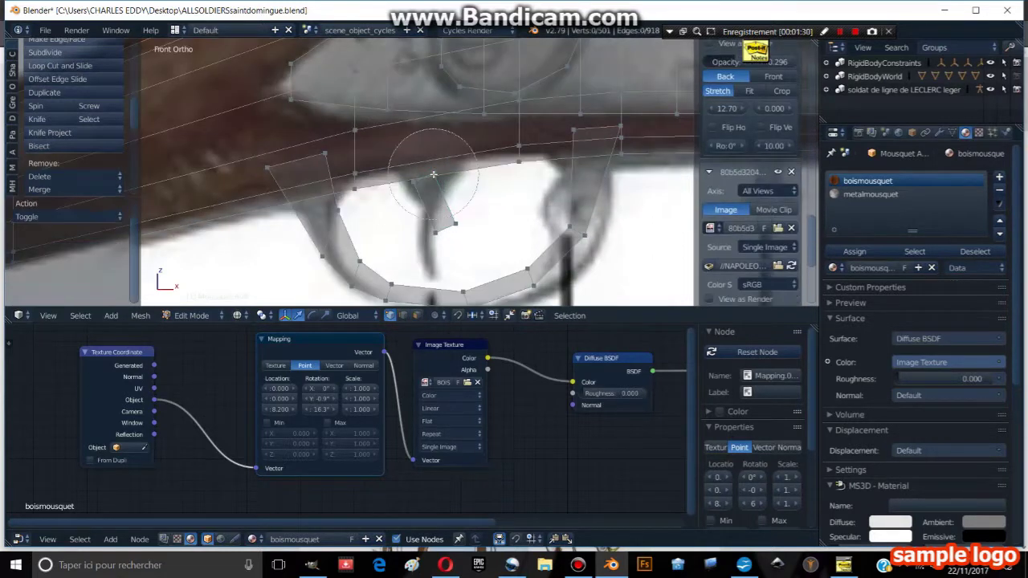
key("a")
left_click_drag(424, 167, 421, 149)
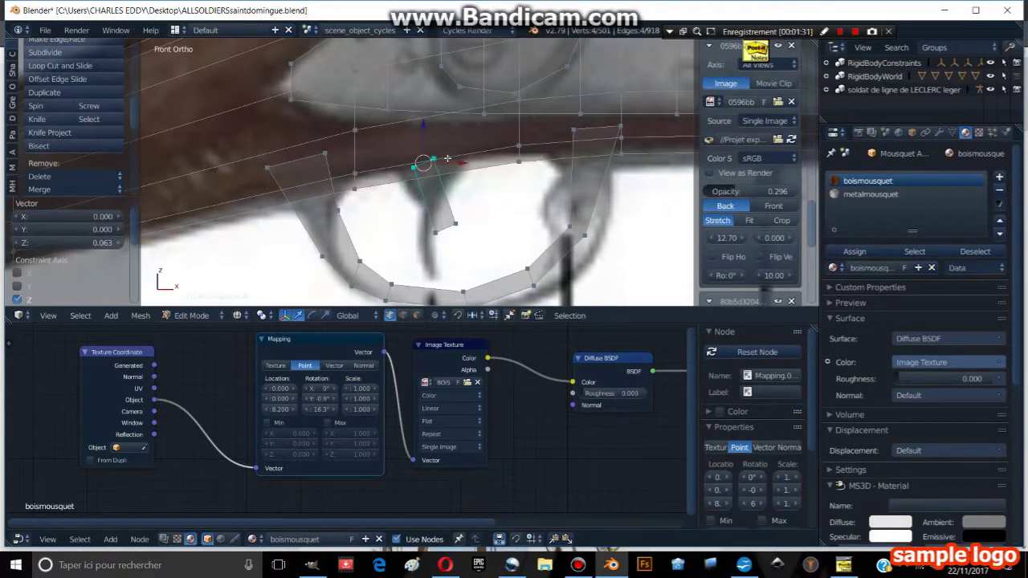
key("a")
right_click(454, 235)
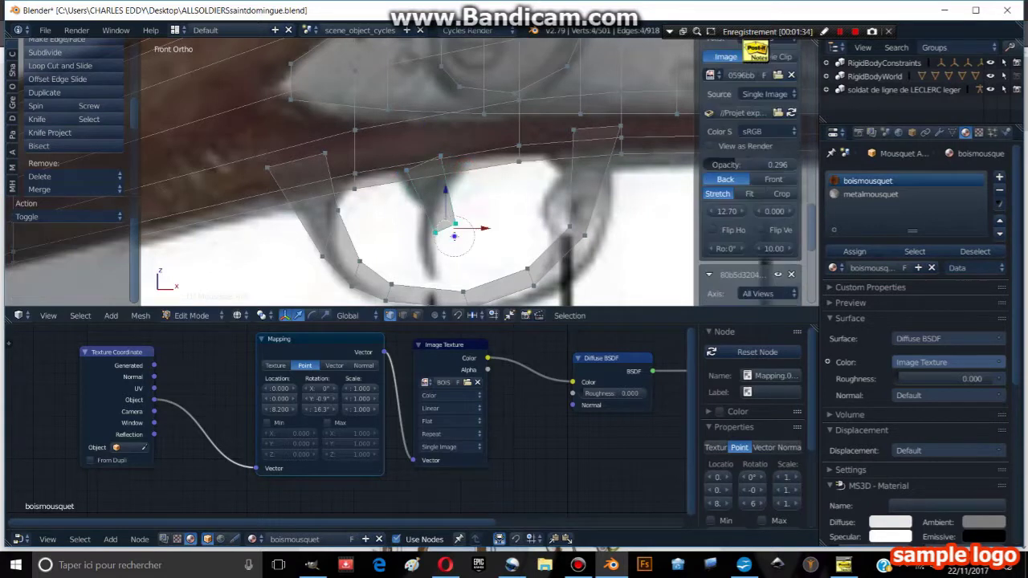
left_click_drag(482, 228, 478, 207)
key("s")
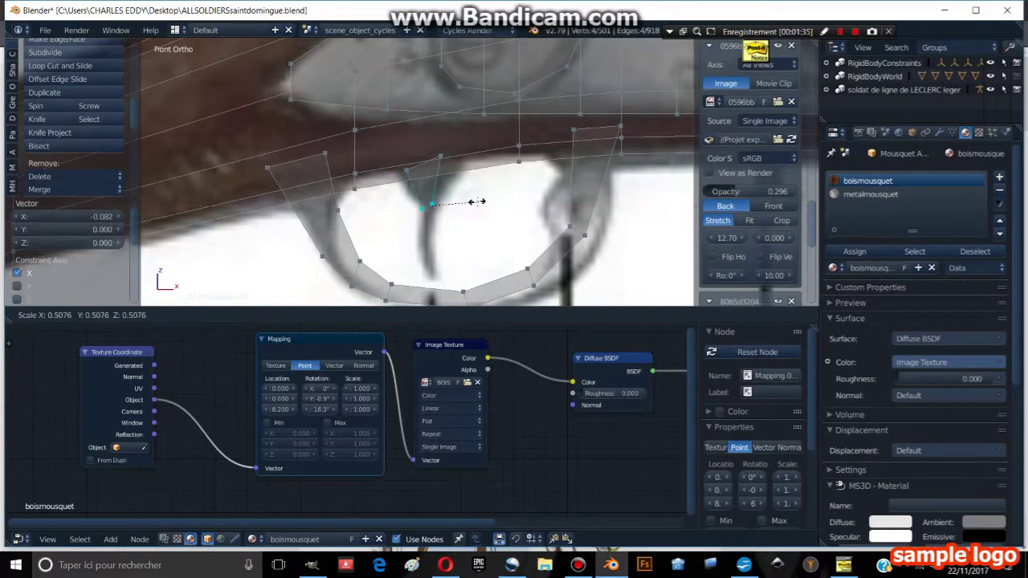
right_click(476, 201)
key("e")
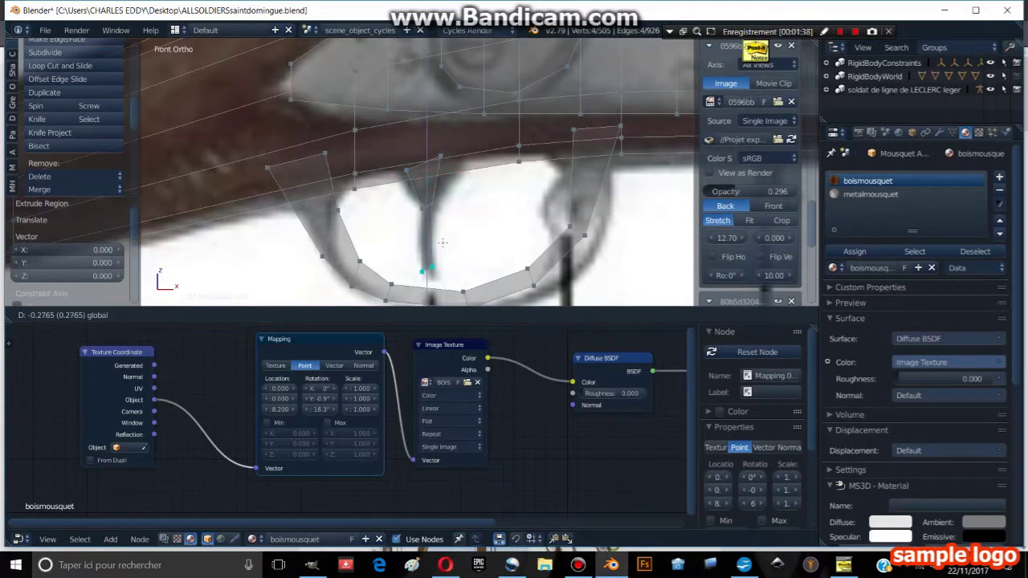
key("x")
left_click(442, 241)
Select the trigger's four-vertex face in wireframe view.
scroll(445, 221, "down", 3)
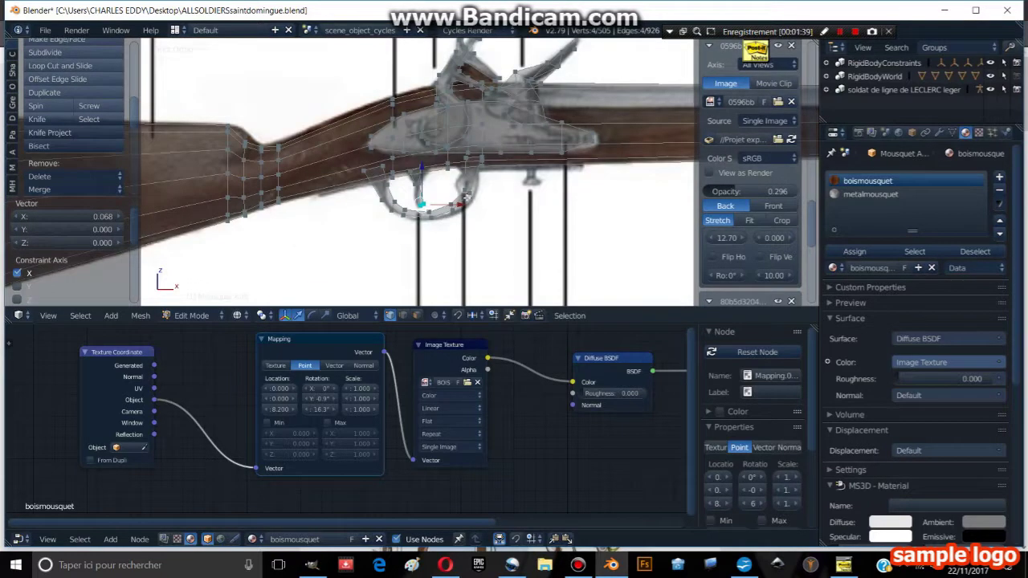
scroll(393, 224, "up", 2)
key("Tab")
middle_click_drag(394, 223, 395, 223)
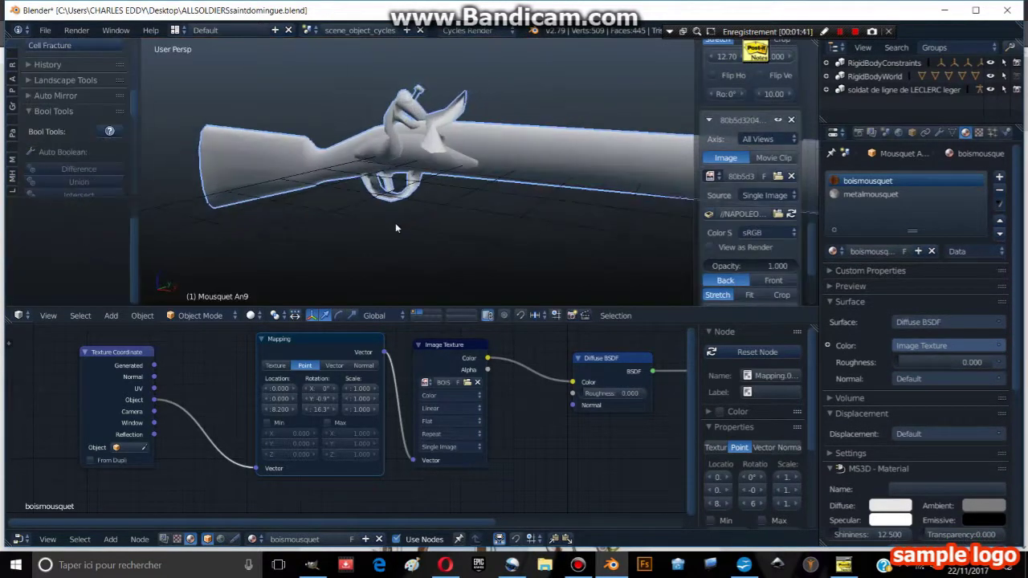
scroll(395, 222, "up", 5)
scroll(382, 227, "up", 2)
key("Tab")
key("z")
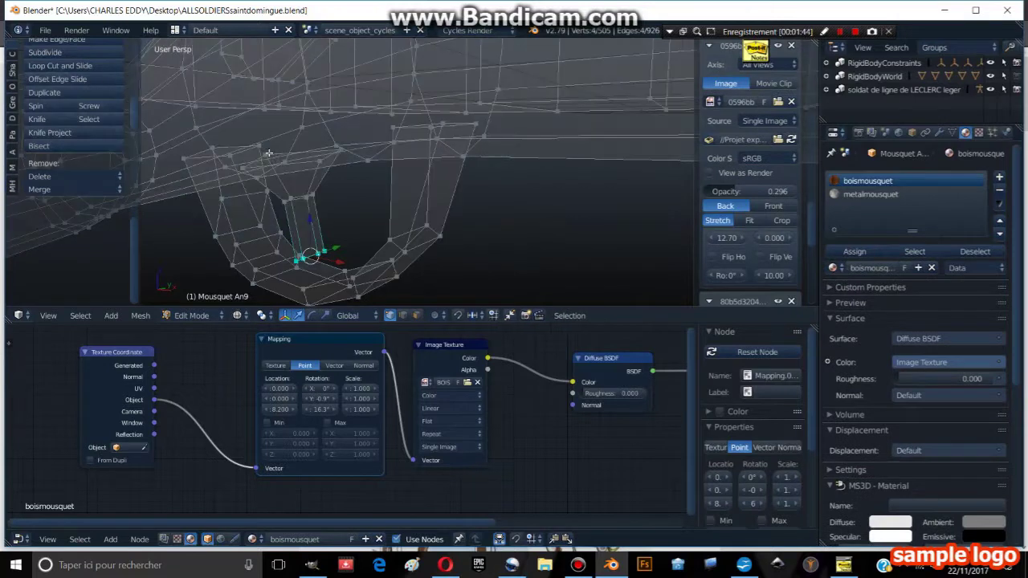
middle_click_drag(266, 152, 341, 198)
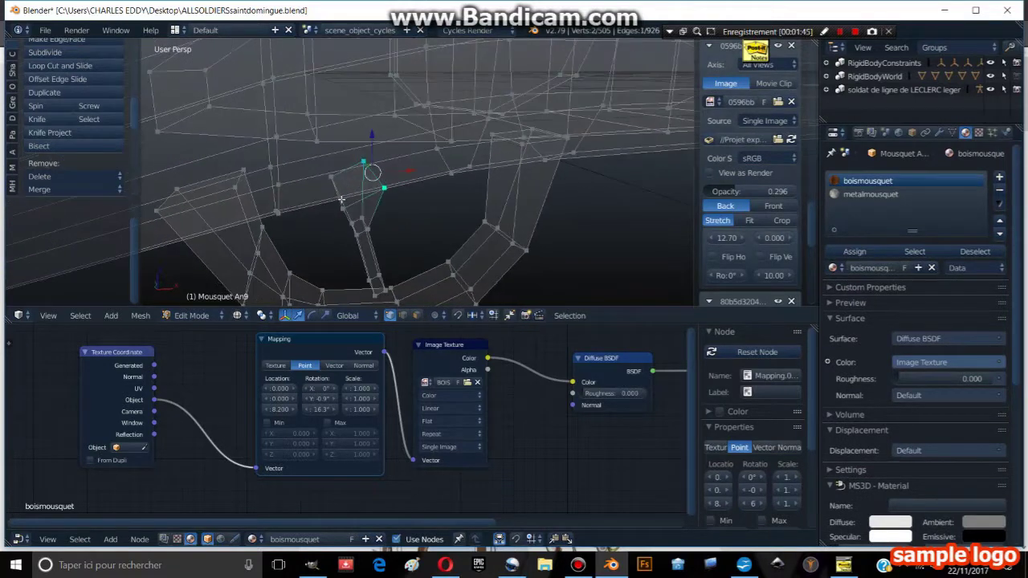
right_click(330, 175, "shift")
Thin the trigger by scaling along Y, then return to Object Mode in front view.
middle_click_drag(455, 217, 394, 221)
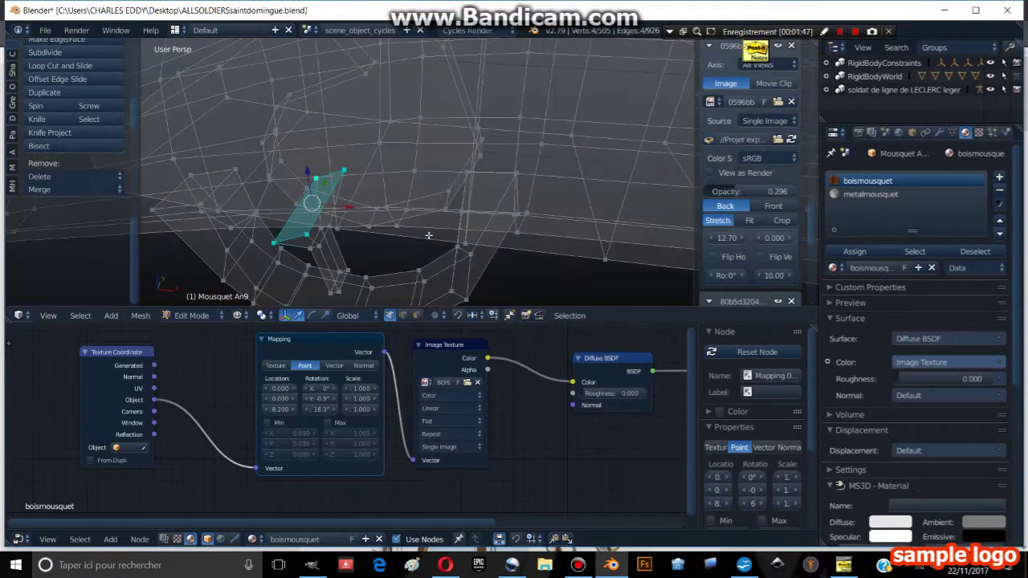
key("s")
key("y")
left_click(372, 219)
key("Tab")
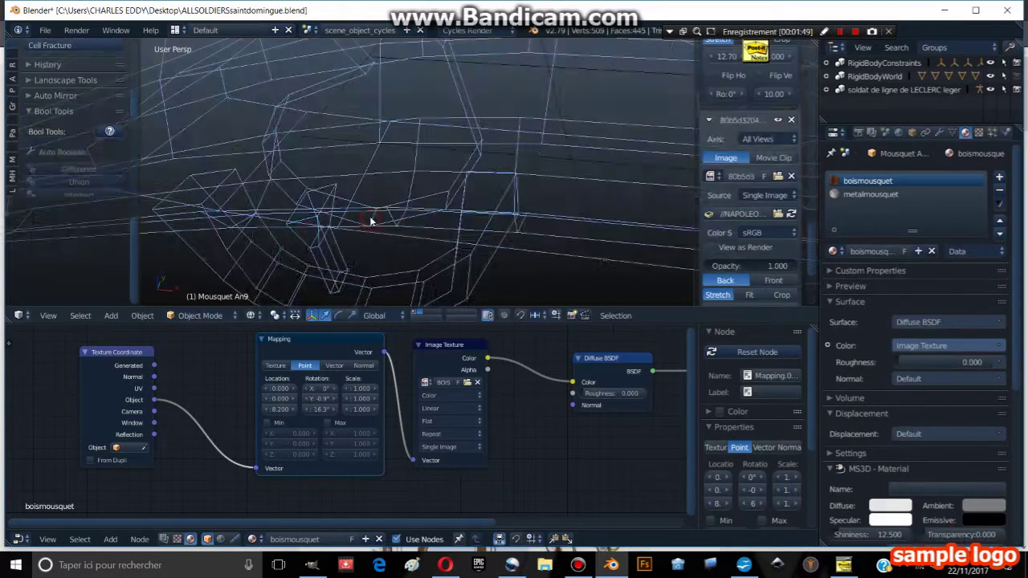
middle_click_drag(372, 220, 443, 195)
key("KP_1")
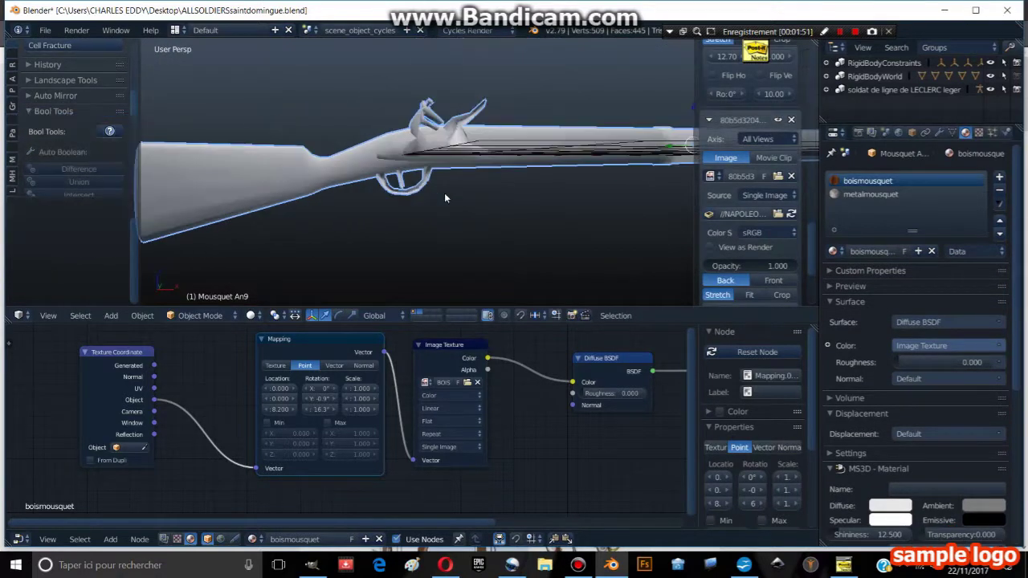
scroll(446, 198, "down", 2)
scroll(336, 175, "down", 2)
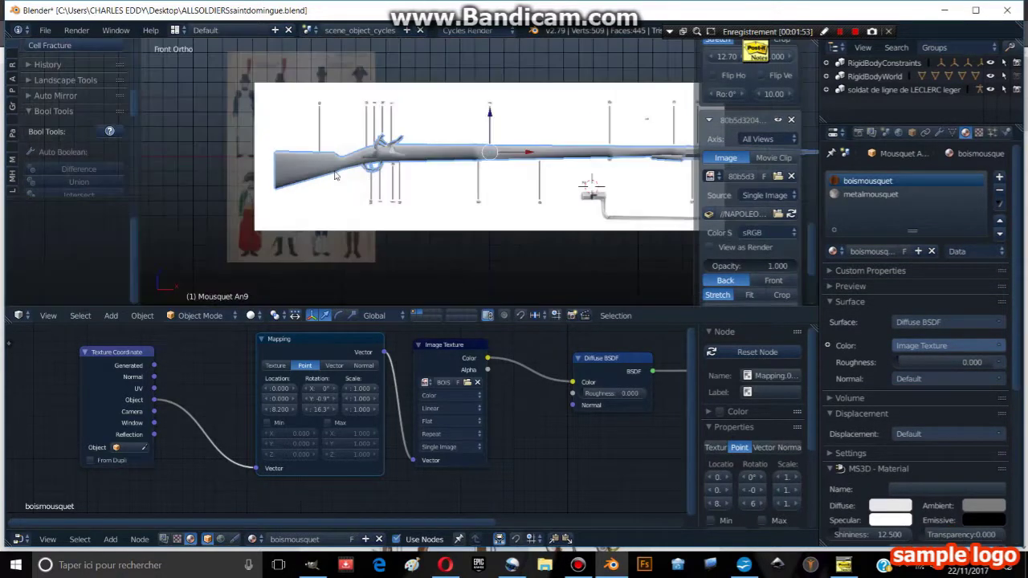
In Rendered shading, select the metalmousquet material and set Metallic to 0.836.
left_click(252, 316)
left_click(263, 233)
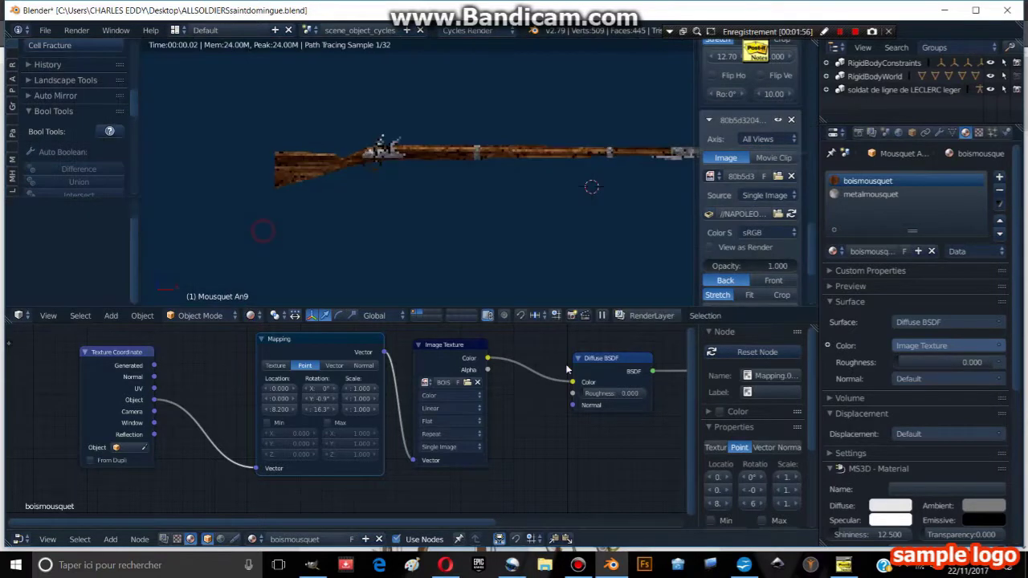
middle_click_drag(578, 396, 274, 410)
scroll(464, 395, "up", 2)
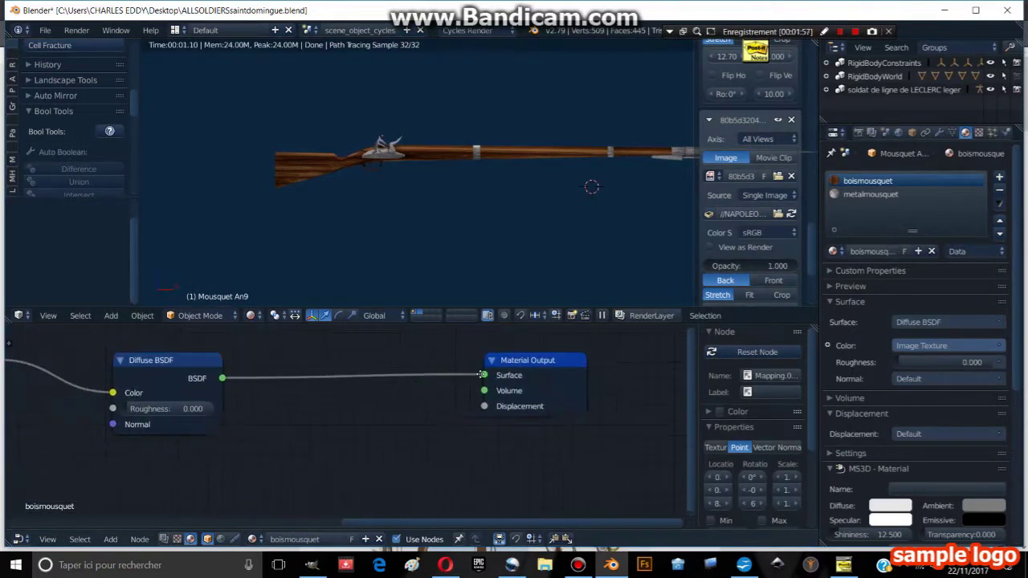
middle_click_drag(161, 385, 306, 354)
left_click(871, 195)
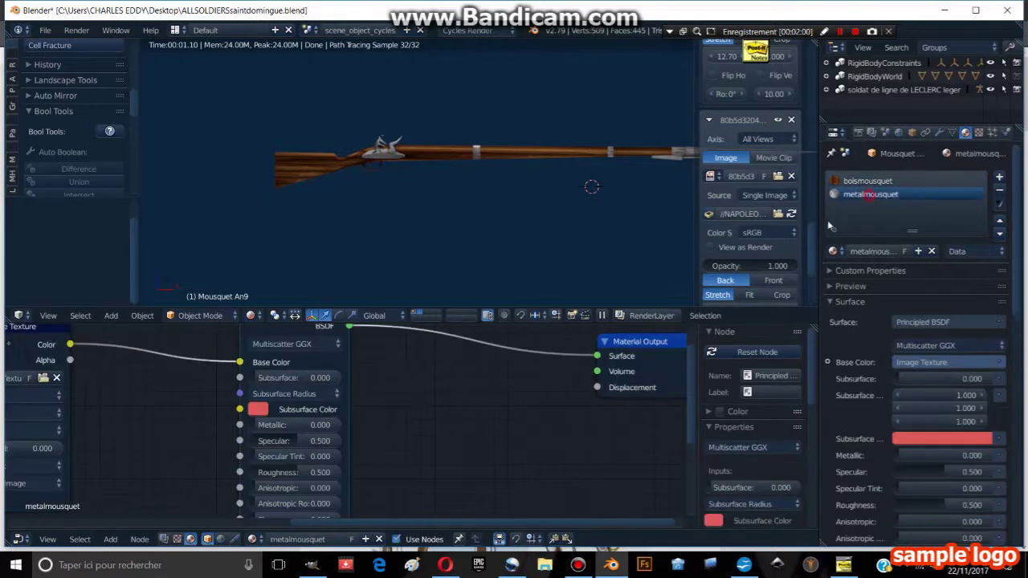
middle_click_drag(322, 409, 426, 410)
left_click_drag(386, 403, 451, 403)
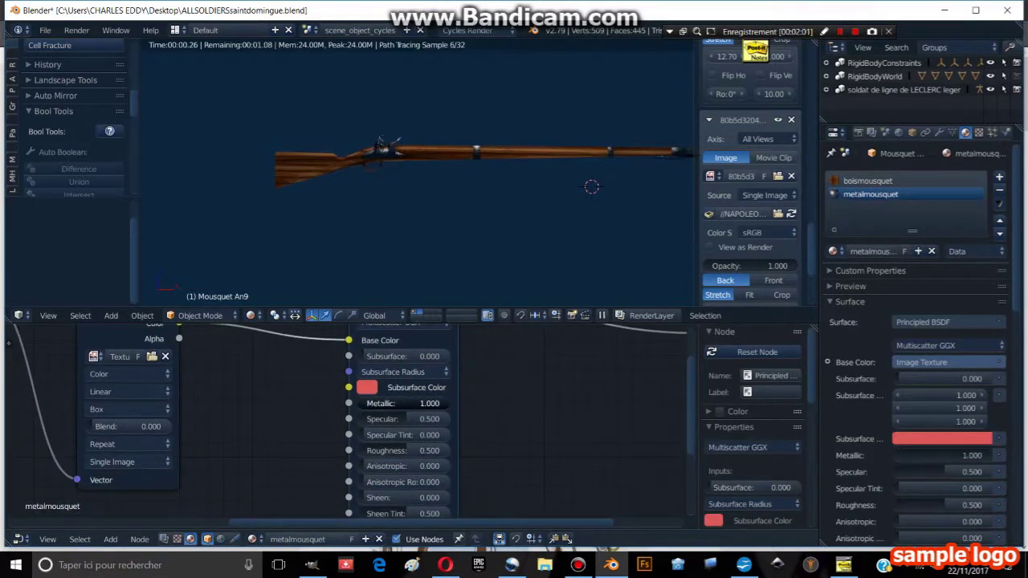
Set Roughness to 0.487 and a near-white Subsurface Color, then return to Solid shading.
middle_click_drag(463, 420, 451, 388)
scroll(410, 418, "up", 1)
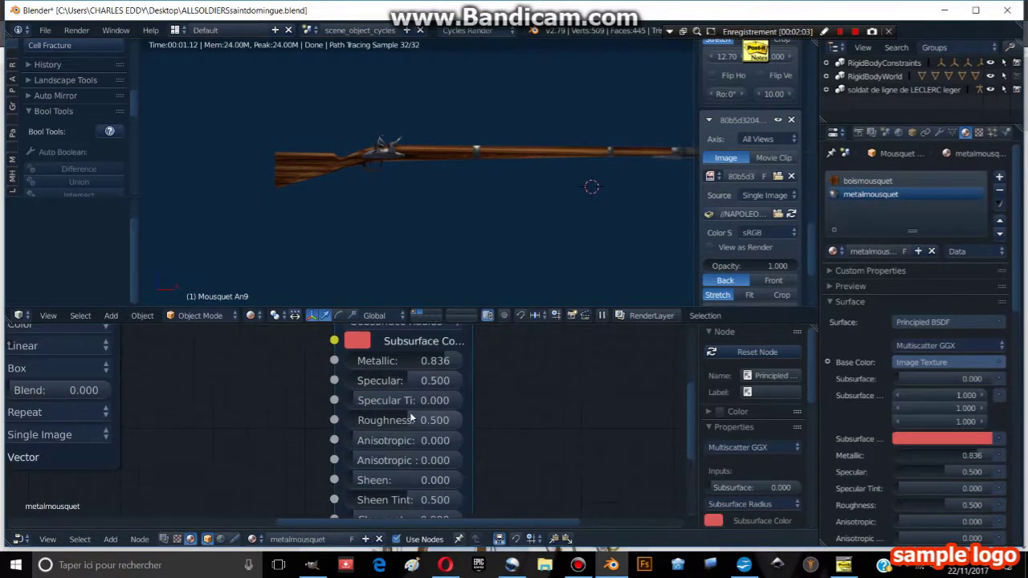
left_click_drag(421, 420, 411, 421)
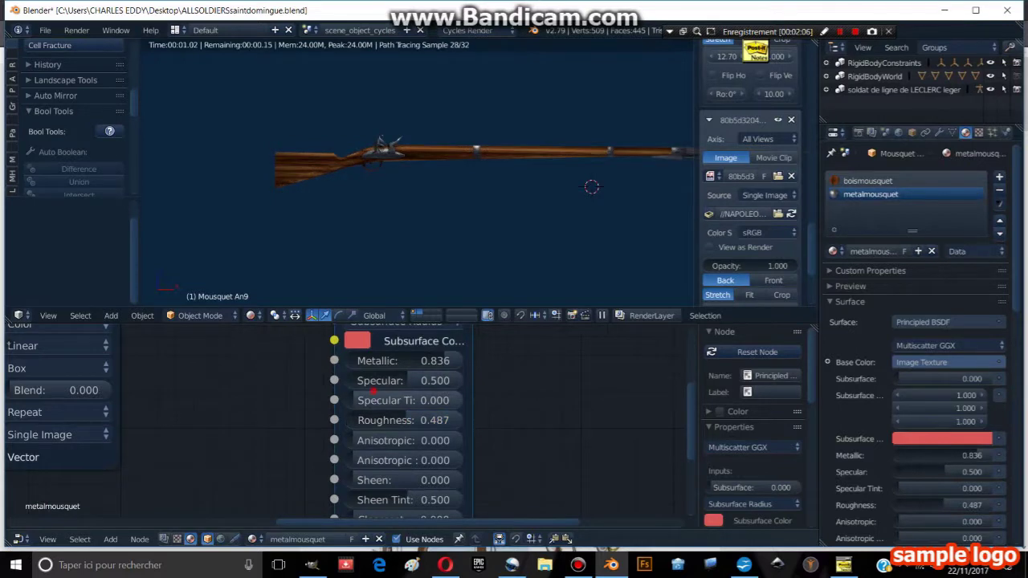
middle_click_drag(373, 391, 419, 460)
left_click(403, 409)
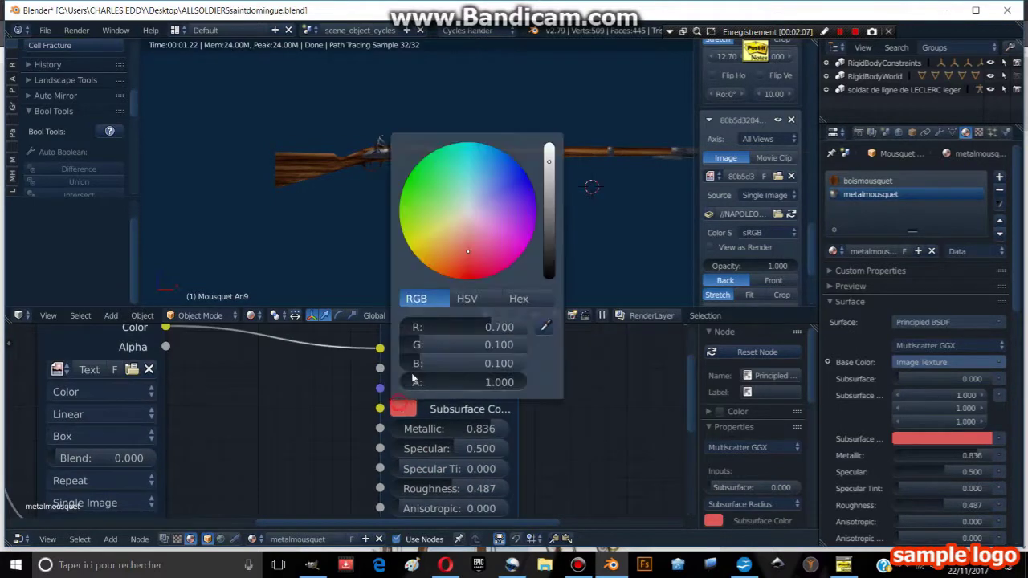
left_click(462, 223)
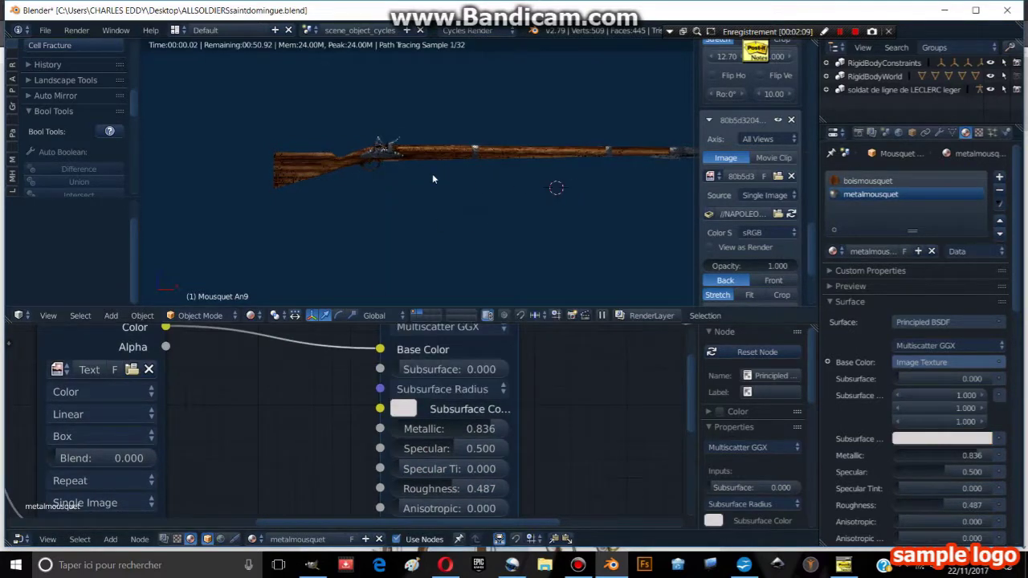
left_click(251, 315)
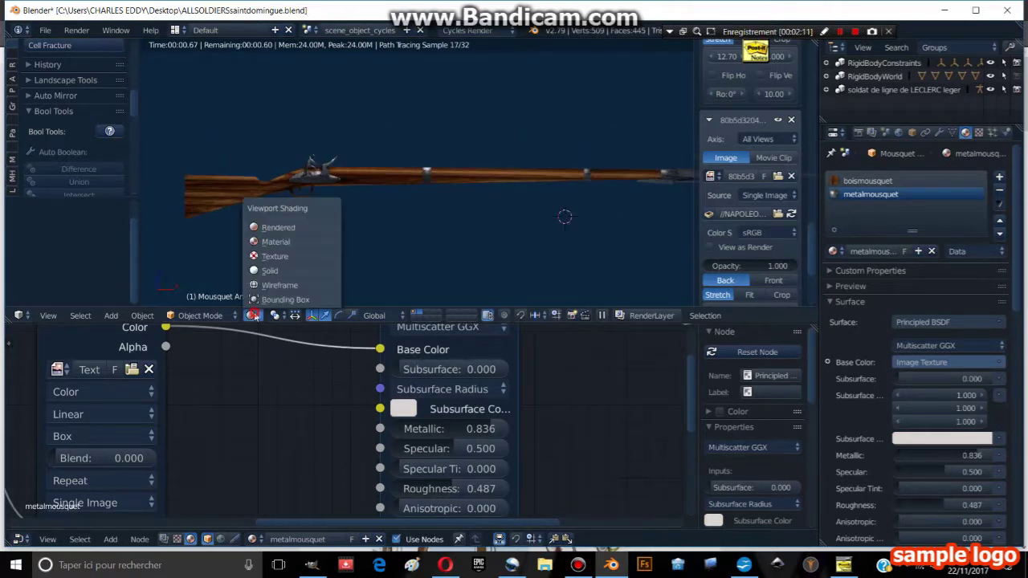
left_click(289, 270)
Enter face-select Edit Mode and frame the musket in front view with solid shading.
mouse_move(391, 179)
middle_mouse_down()
mouse_move(388, 217)
mouse_move(402, 241)
middle_mouse_up()
key("Tab")
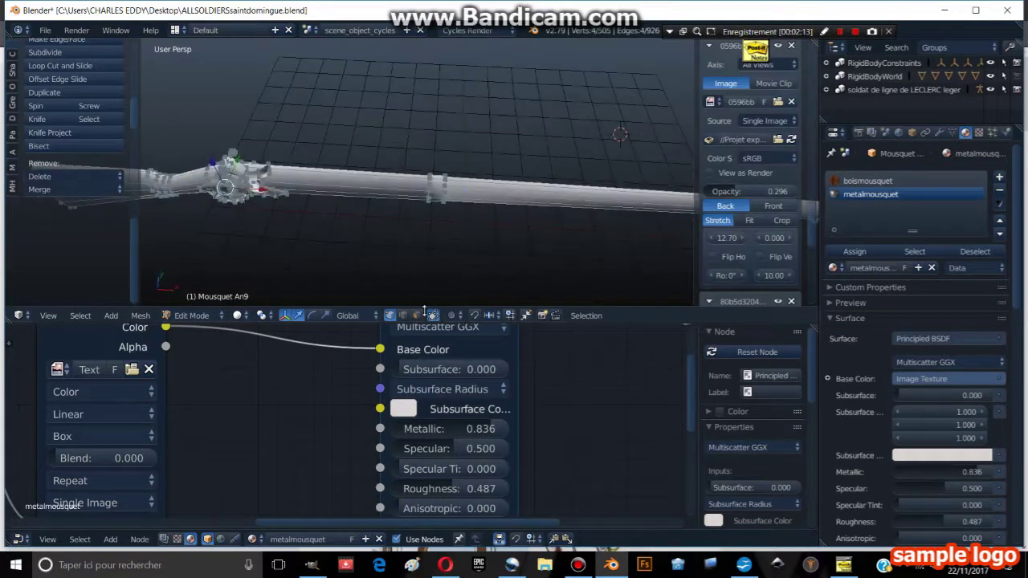
left_click(418, 316)
scroll(419, 203, "up", 2)
key("KP_1")
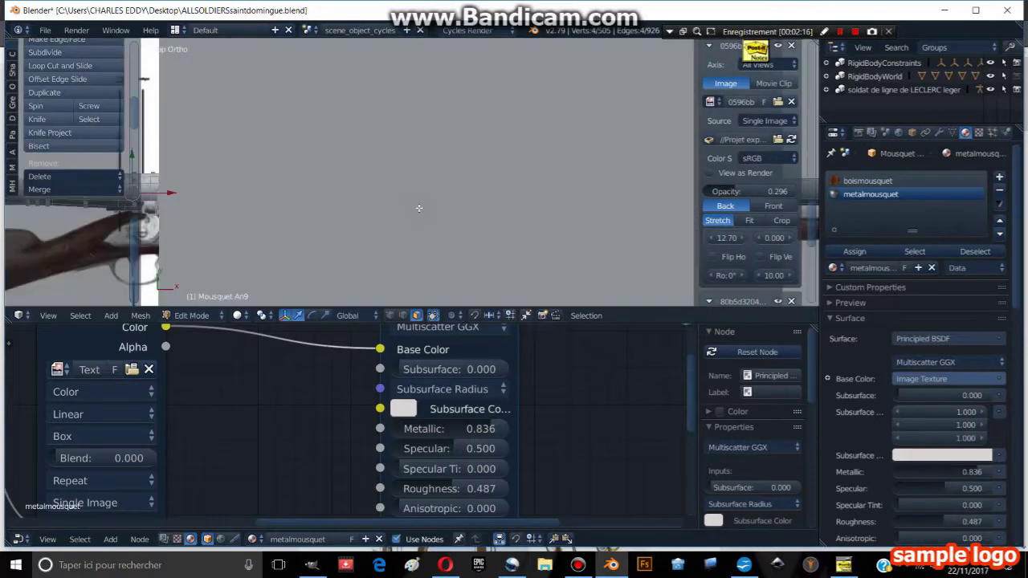
scroll(265, 192, "up", 2)
scroll(260, 189, "up", 2)
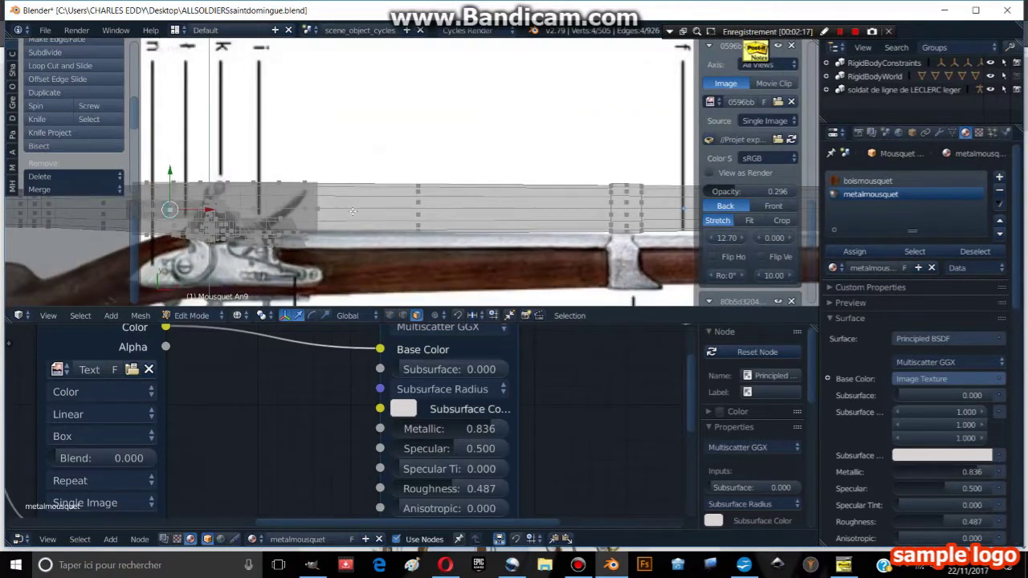
key("z")
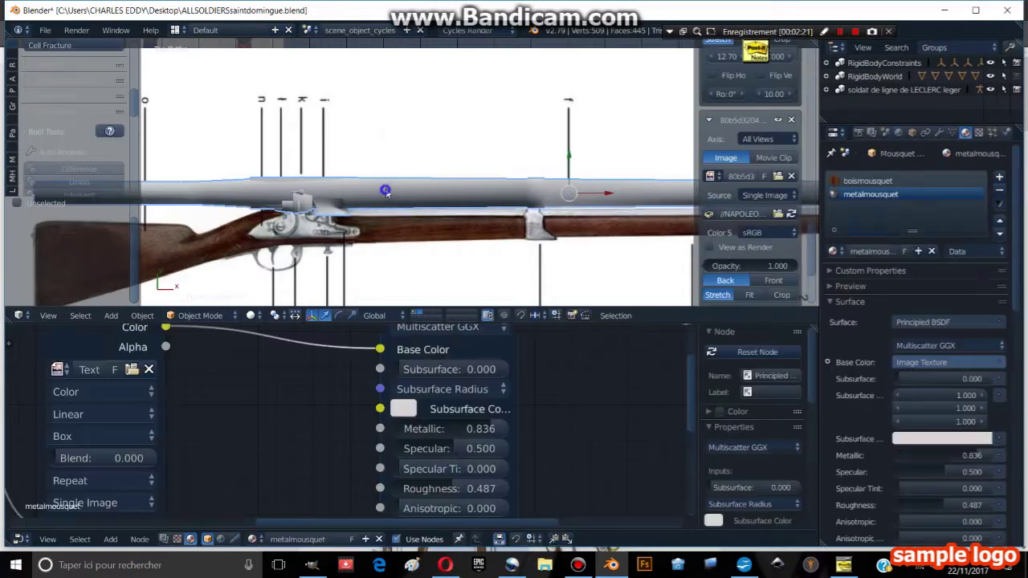
key("Tab")
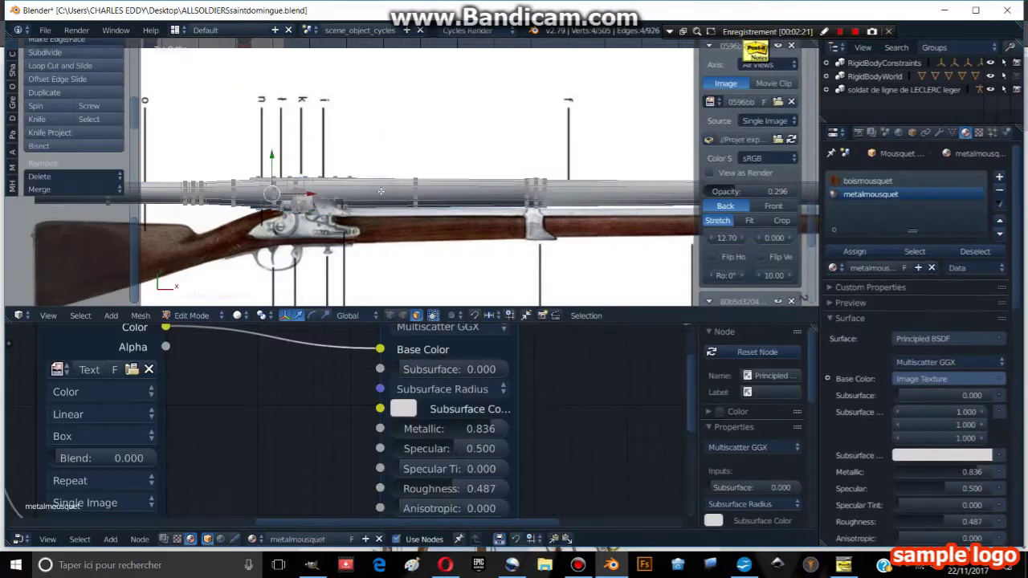
scroll(353, 193, "up", 2)
scroll(353, 193, "up", 1)
Pick individual faces around the lock and along the barrel.
right_click(359, 198)
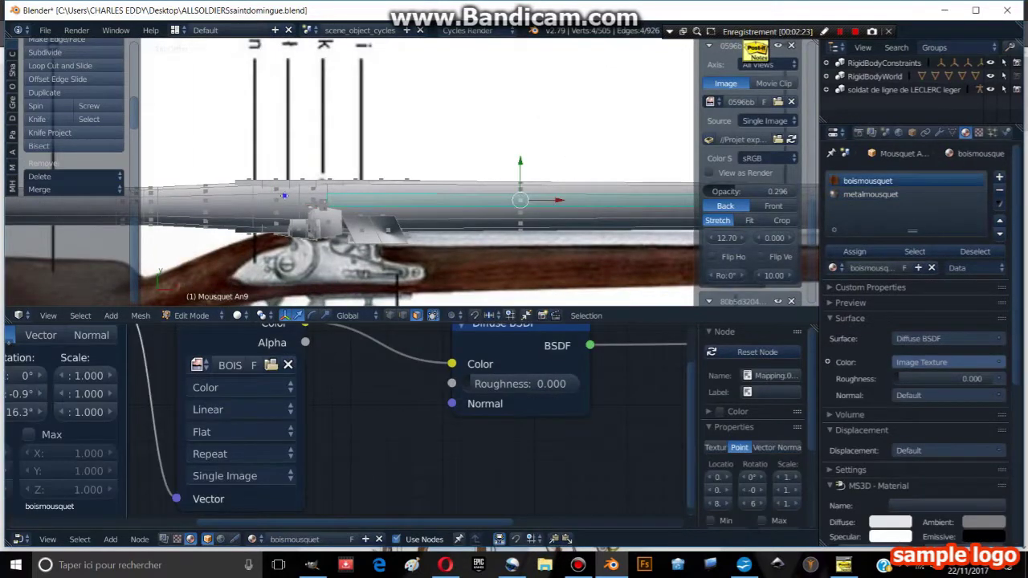
right_click(284, 195)
right_click(315, 212)
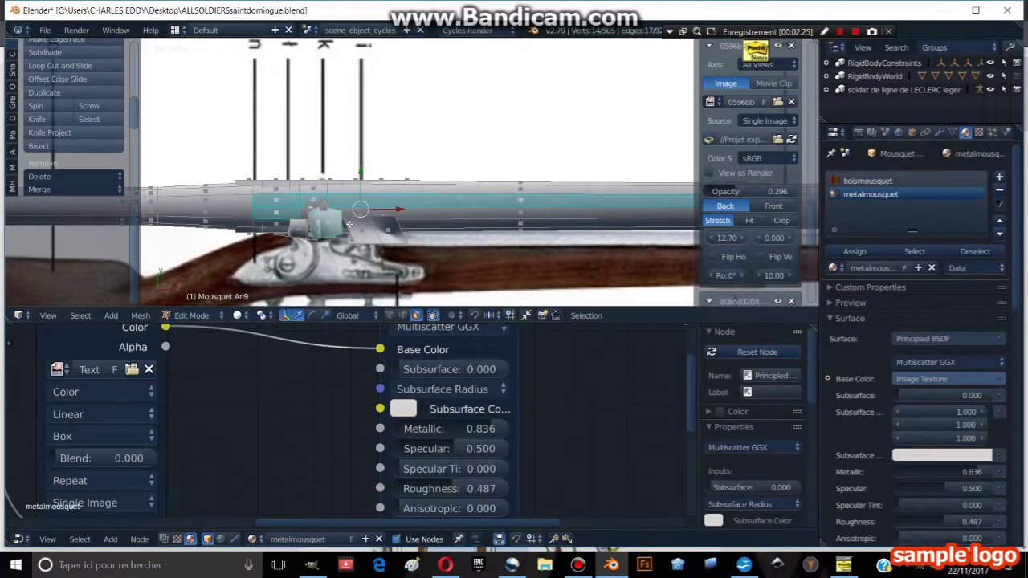
right_click(318, 211)
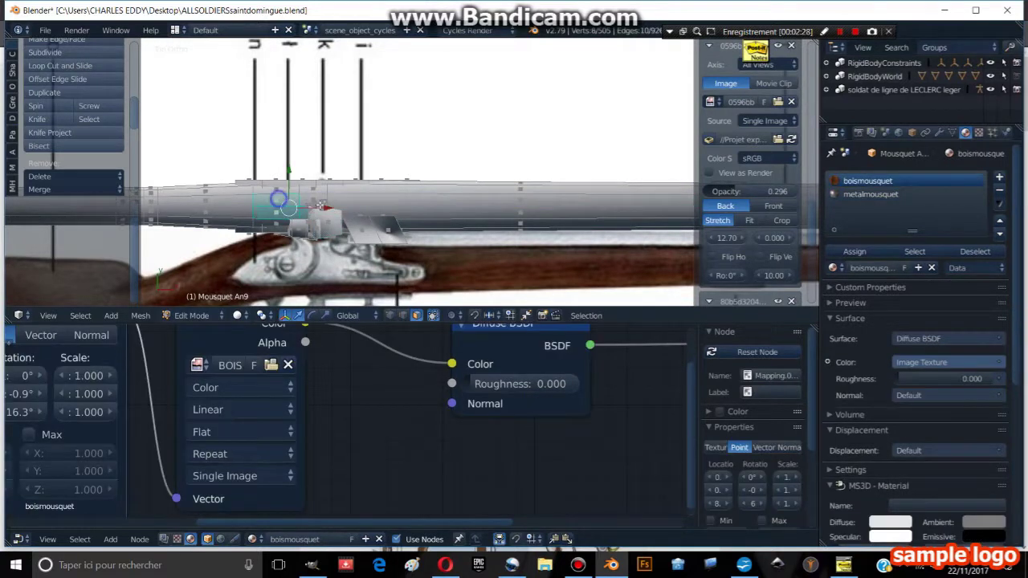
right_click(421, 211, "alt")
scroll(402, 201, "down", 5, "ctrl")
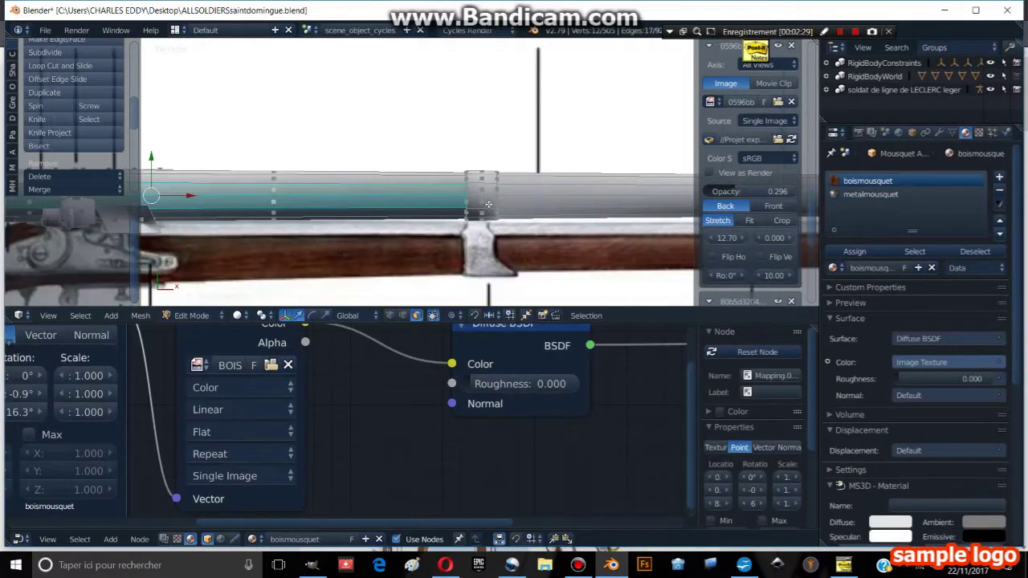
middle_click_drag(383, 204, 320, 195, "shift")
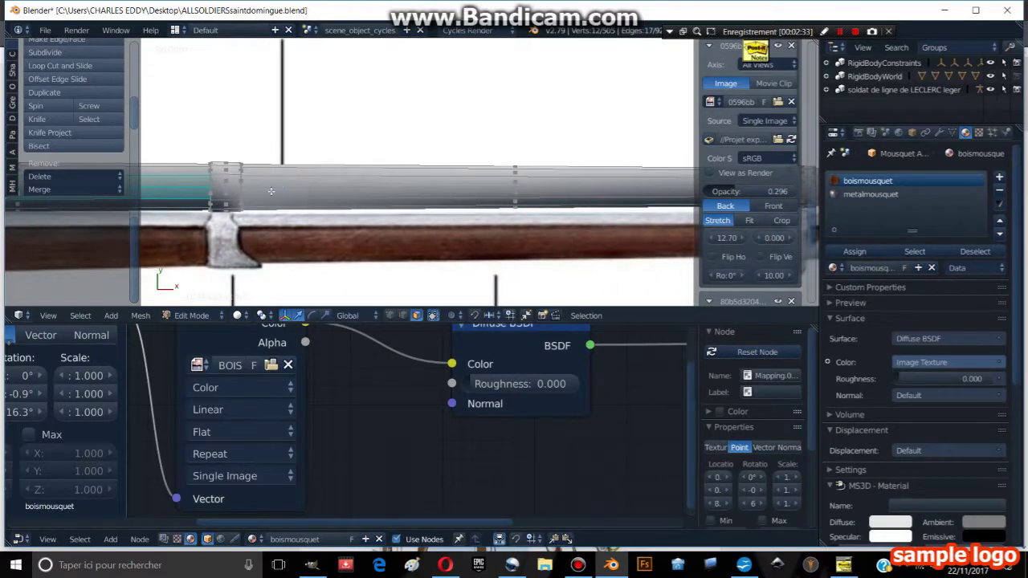
Box-select the remaining barrel faces, make metalmousquet the active slot, and return to Object Mode.
key("b")
left_click_drag(201, 180, 483, 202)
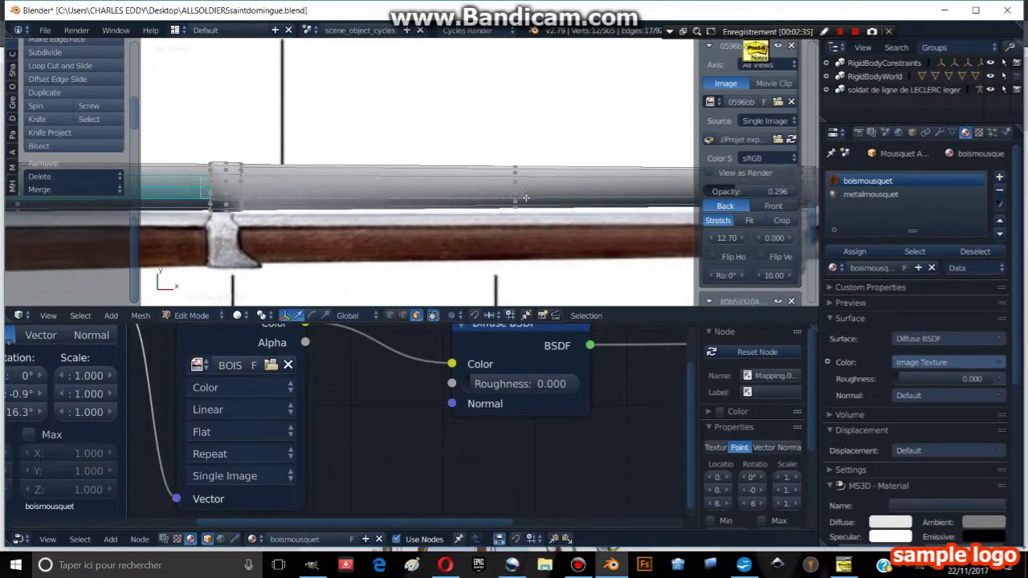
scroll(271, 195, "up", 5, "ctrl")
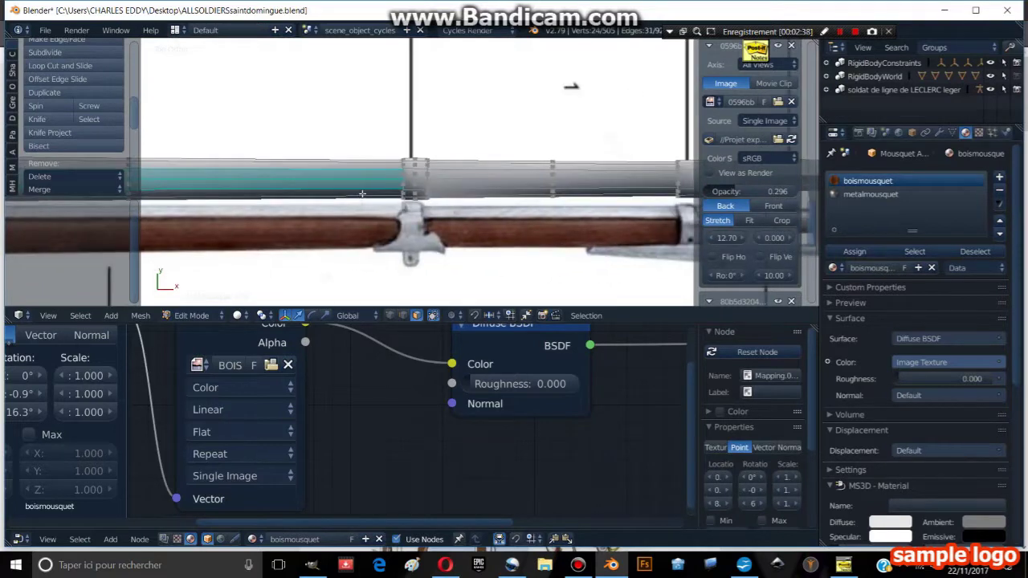
key("b")
left_click_drag(588, 184, 589, 186)
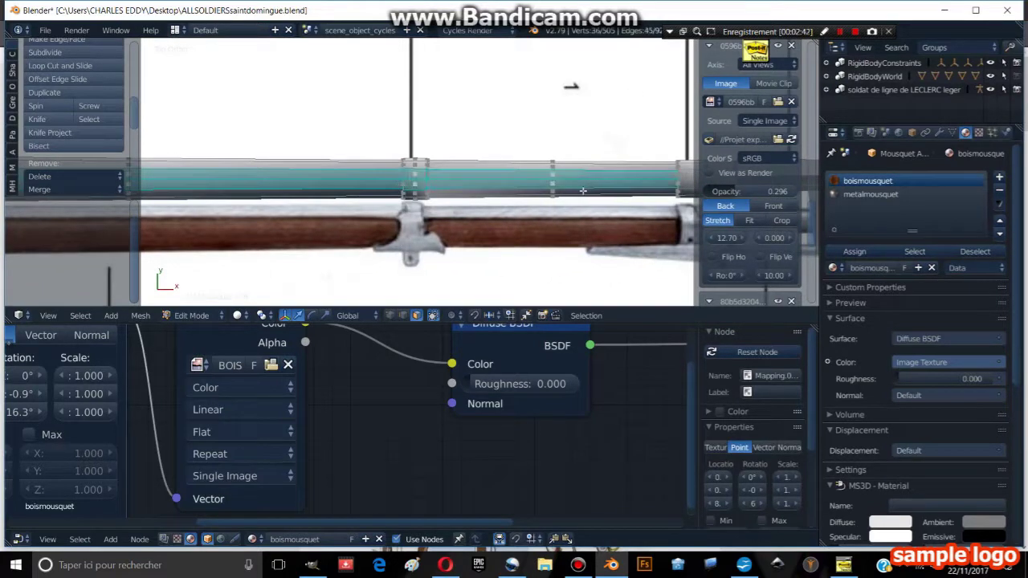
scroll(481, 183, "down", 4, "ctrl")
scroll(342, 180, "down", 3, "ctrl")
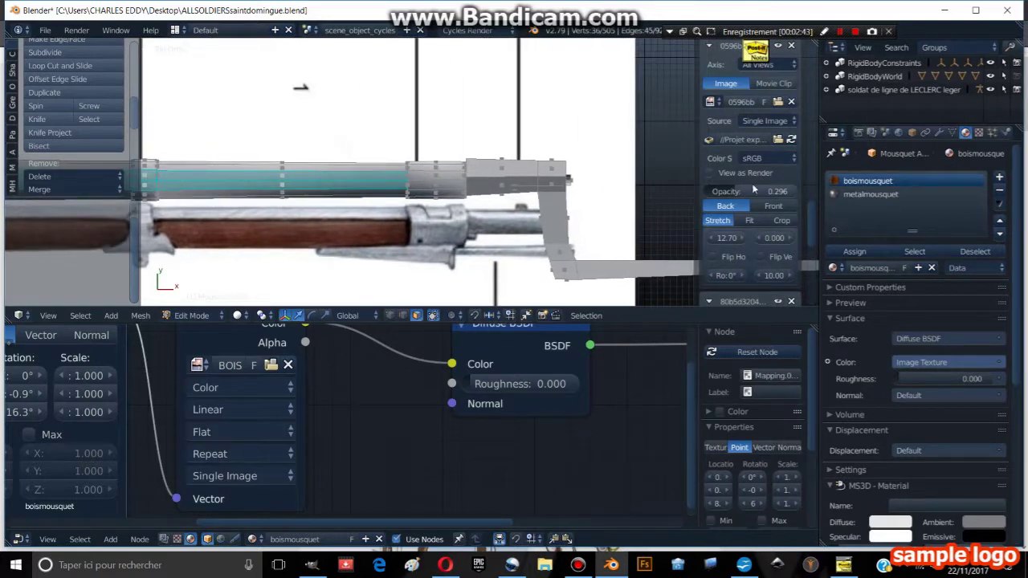
key("b")
left_click_drag(388, 176, 459, 188)
left_click(871, 193)
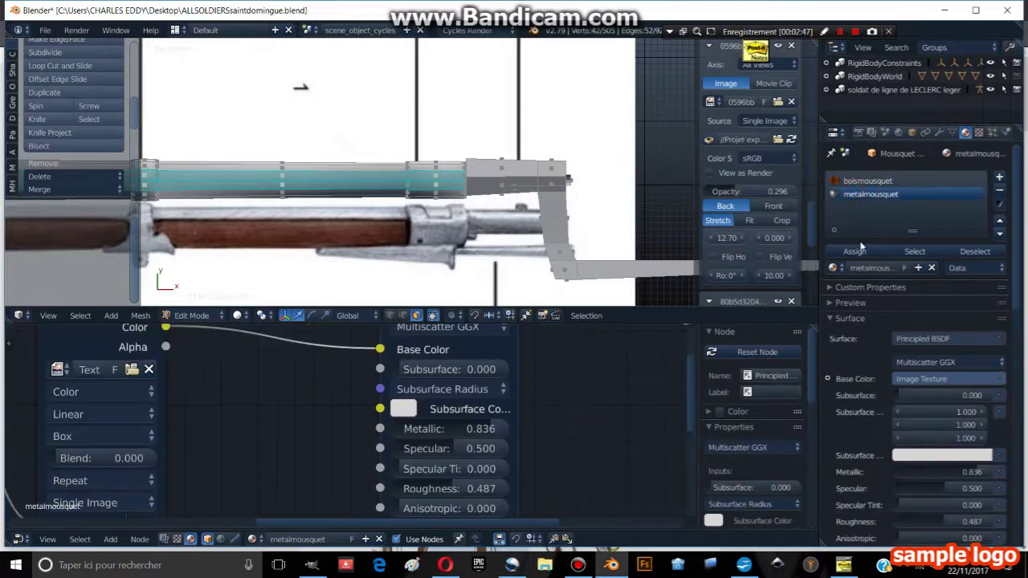
key("Tab")
scroll(338, 200, "down", 3)
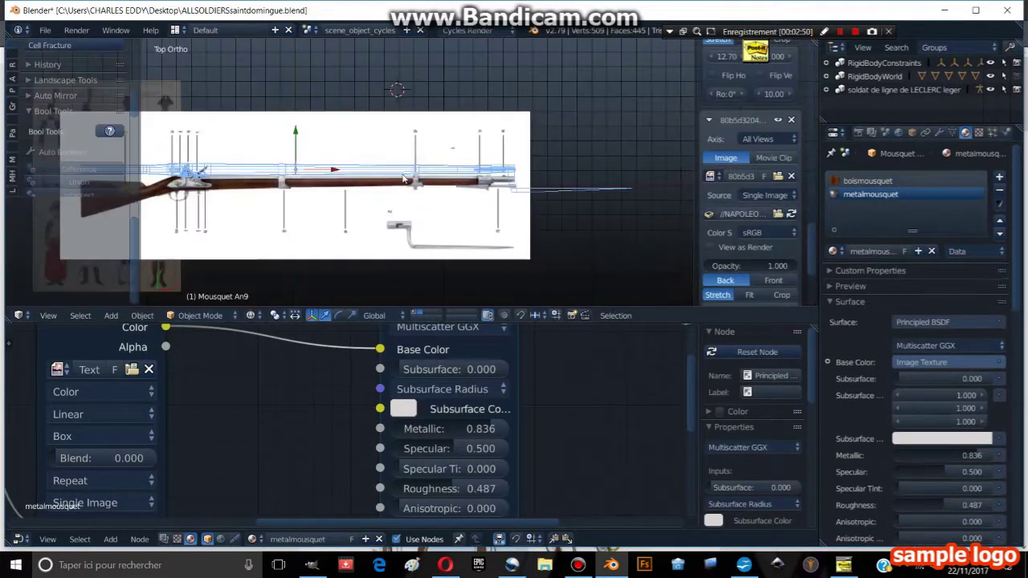
Switch the viewport shading to a Rendered Cycles preview of the musket.
middle_click_drag(369, 201, 324, 235)
left_click(251, 315)
left_click(271, 211)
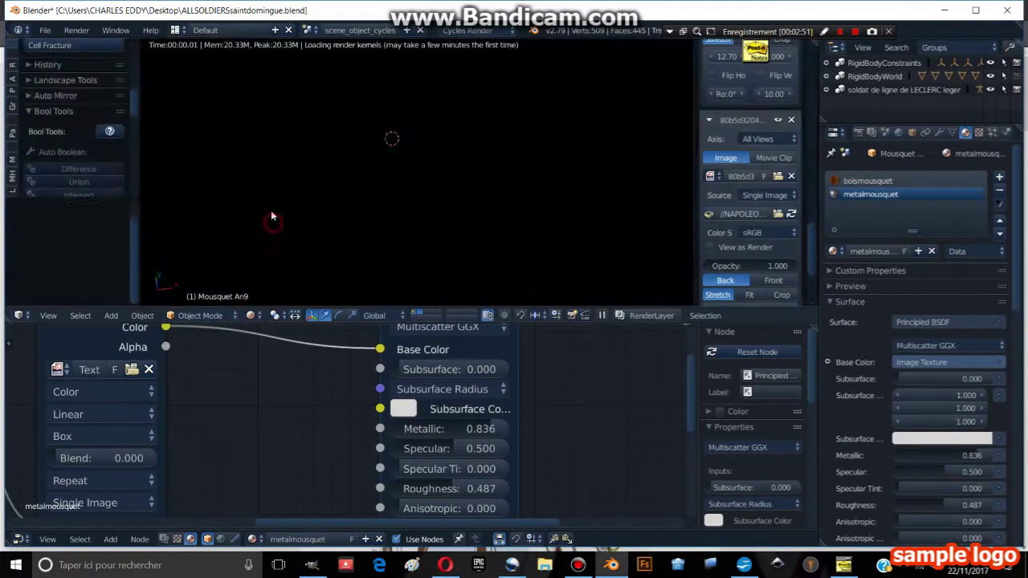
middle_click_drag(419, 150, 374, 160)
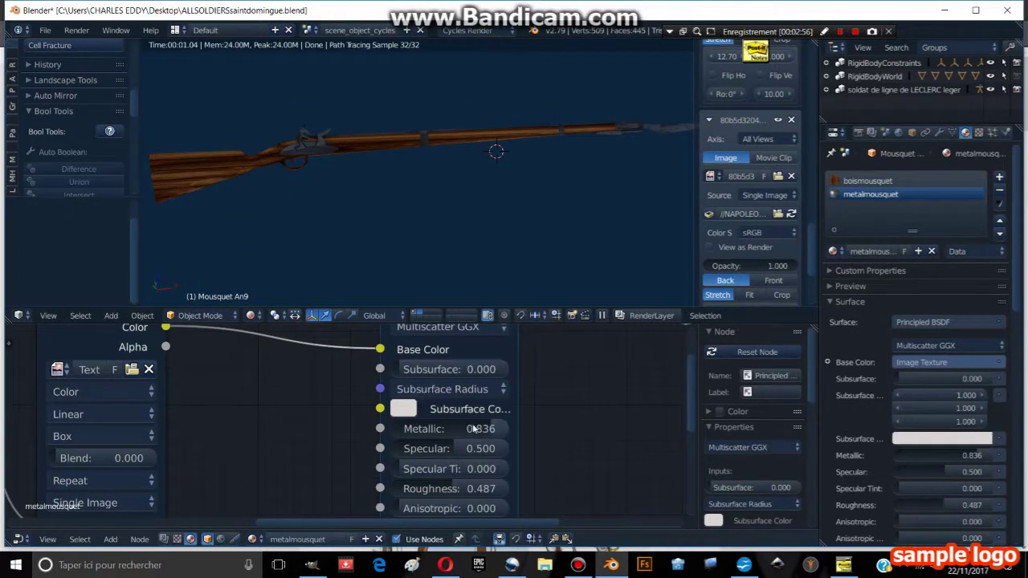
Set the metalmousquet Principled BSDF Metallic to 0.629.
left_click_drag(450, 429, 490, 429)
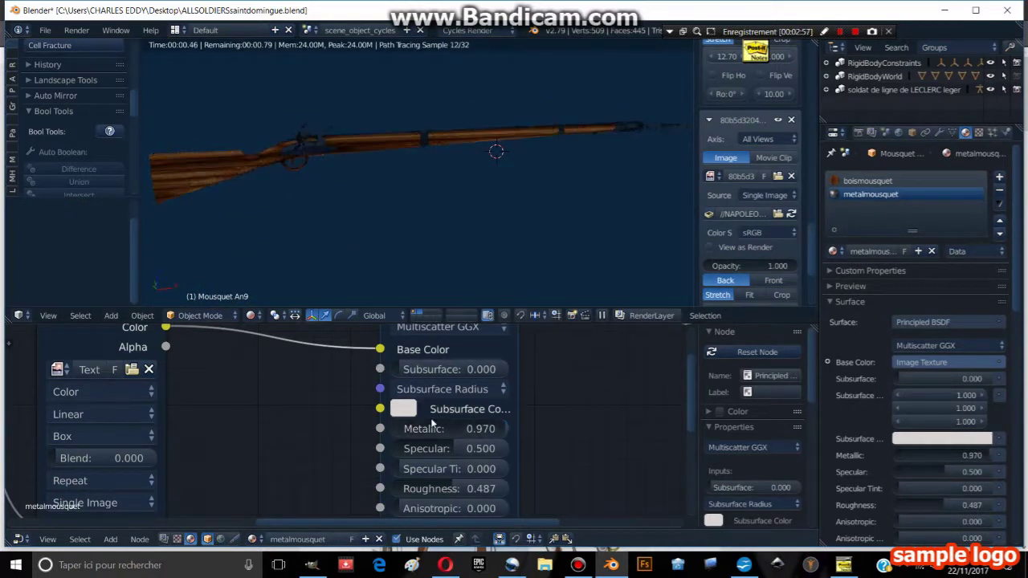
middle_click_drag(399, 352, 460, 348)
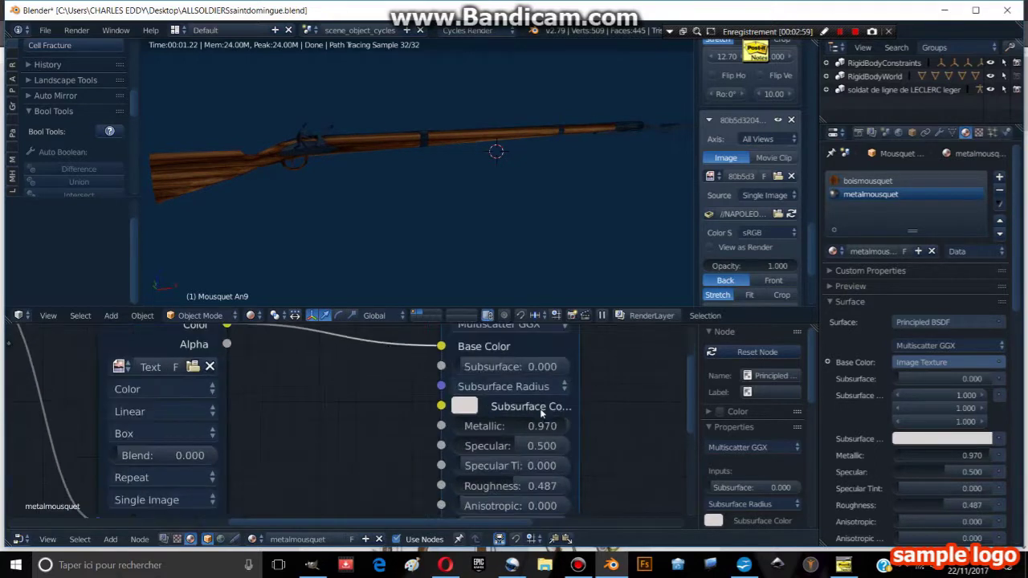
left_click_drag(542, 425, 404, 389)
scroll(313, 375, "down", 1)
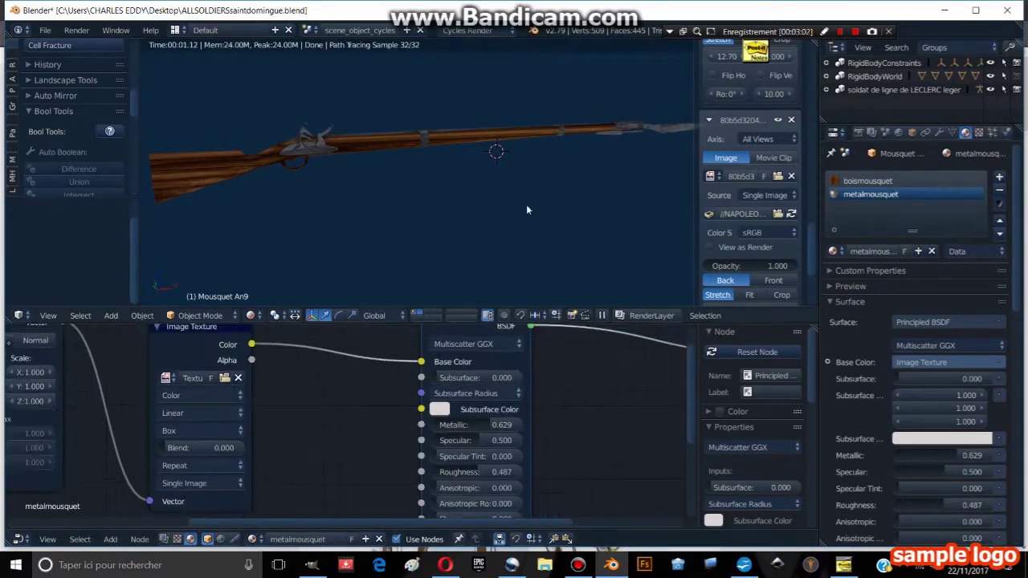
mouse_move(526, 204)
middle_mouse_down()
mouse_move(453, 193)
mouse_move(473, 183)
middle_mouse_up()
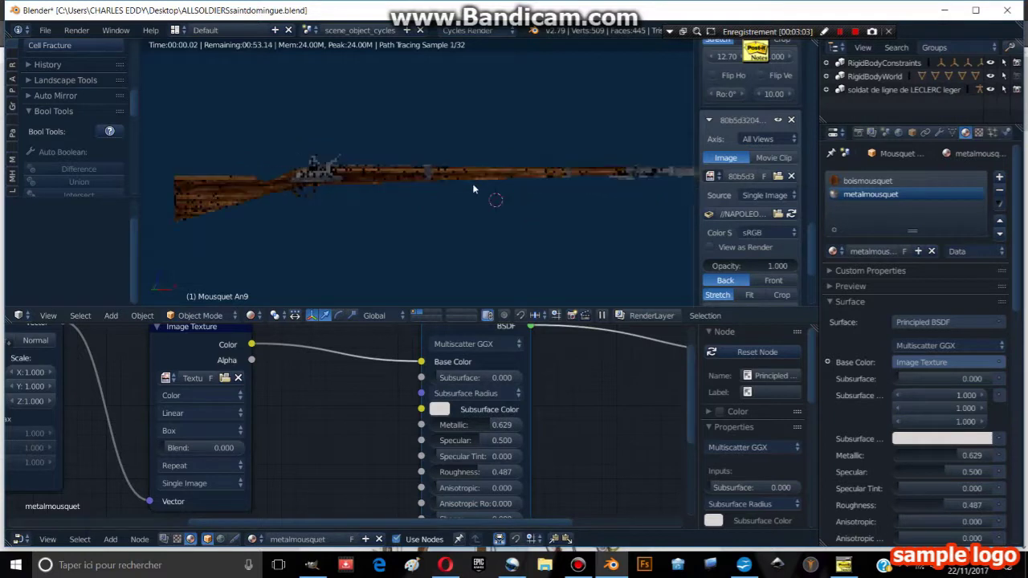
In solid-shaded Edit Mode, assign metalmousquet to the selected barrel faces.
left_click(251, 315)
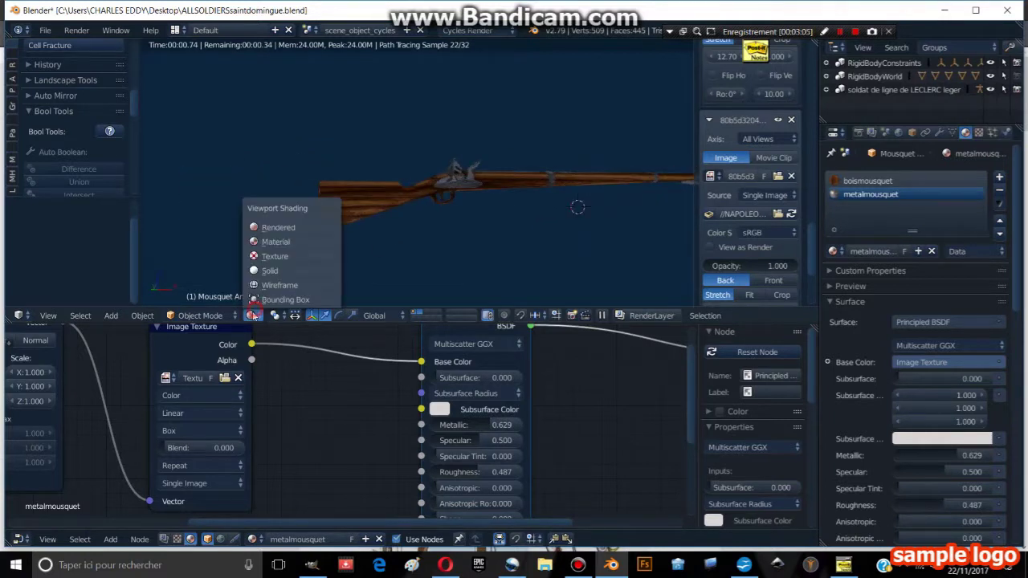
left_click(265, 270)
middle_click_drag(328, 229, 395, 215)
key("Tab")
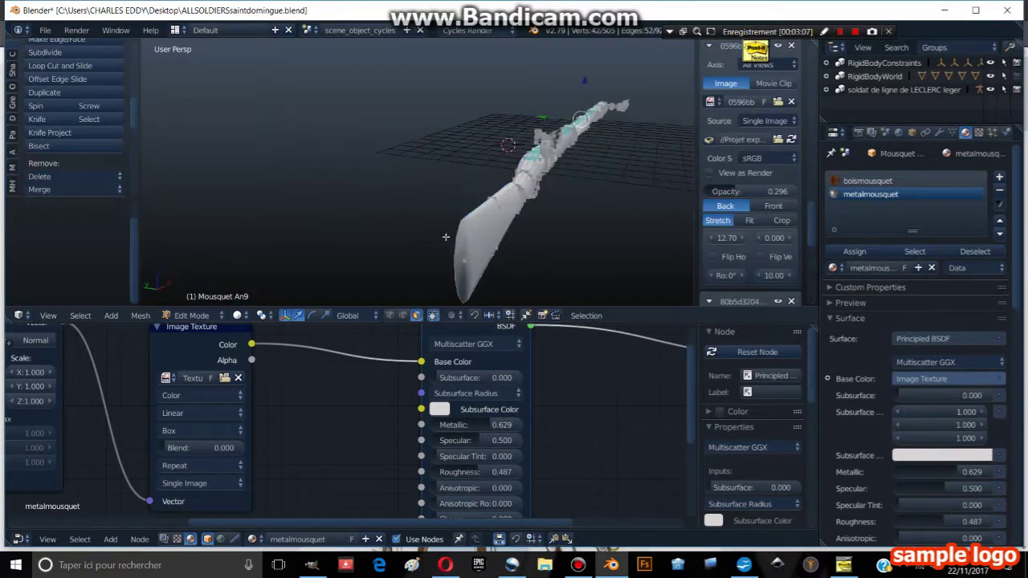
left_click(870, 193)
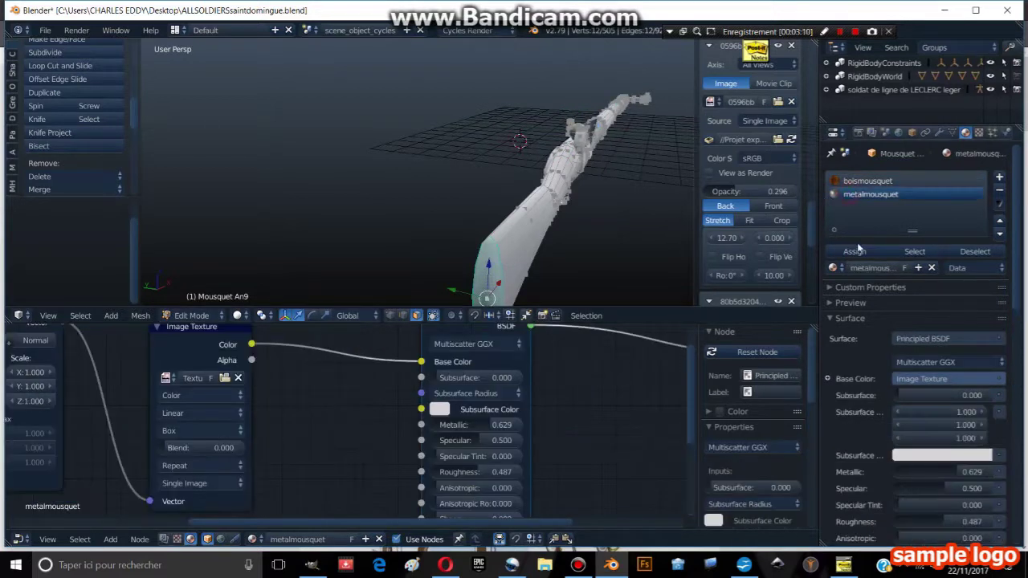
left_click(855, 251)
Return the viewport to Rendered shading to check the metal barrel.
middle_click_drag(563, 199, 453, 191)
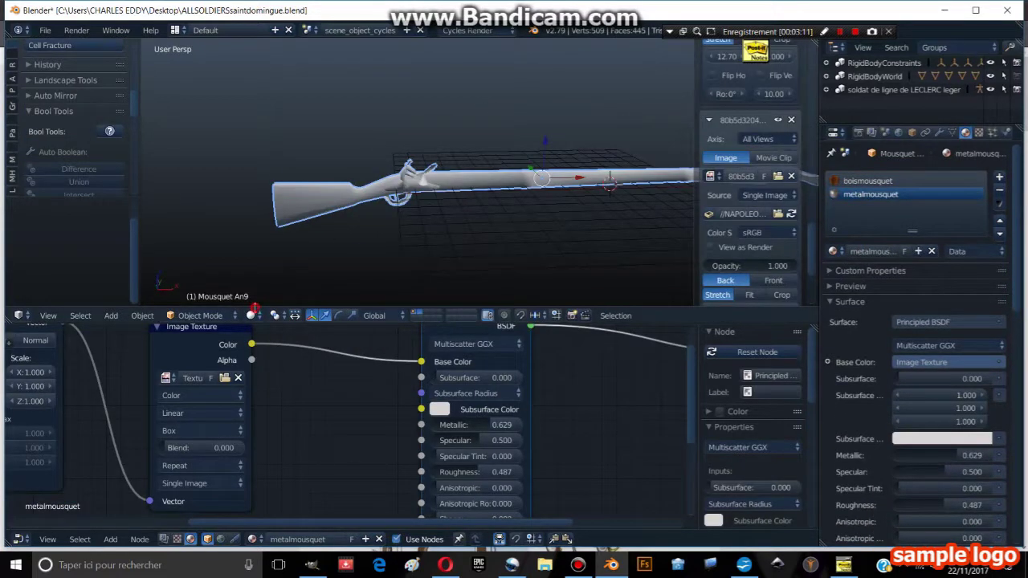
left_click(254, 309)
left_click(277, 230)
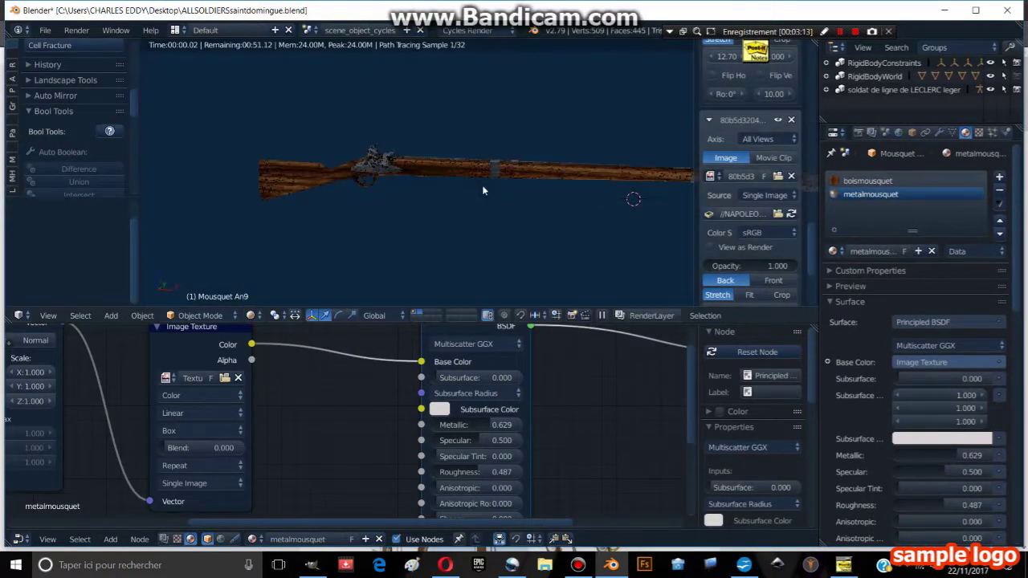
mouse_move(483, 191)
middle_mouse_down()
mouse_move(466, 171)
mouse_move(458, 204)
mouse_move(426, 193)
middle_mouse_up()
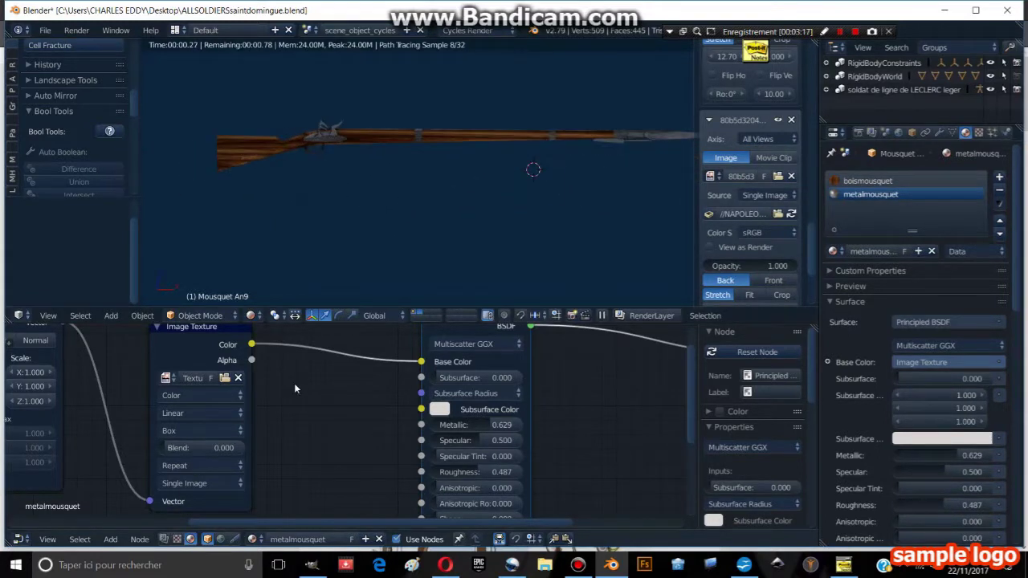
scroll(294, 383, "down", 2)
middle_click_drag(294, 383, 404, 363)
Move the Image Texture link from Base Color to the output's Displacement.
scroll(220, 328, "down", 2)
left_click(217, 337)
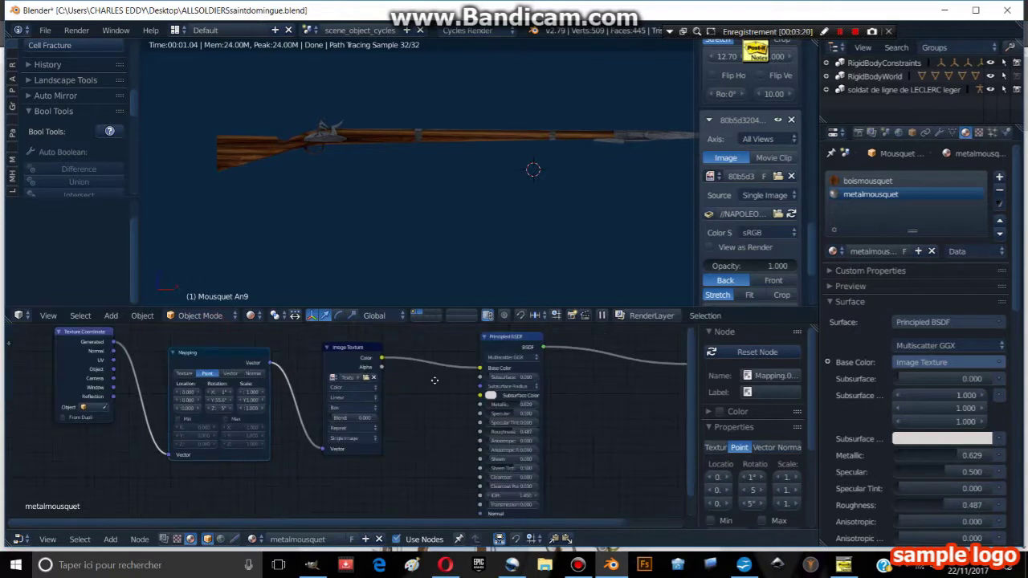
scroll(388, 400, "up", 2)
scroll(342, 398, "down", 2)
middle_click_drag(341, 398, 400, 384)
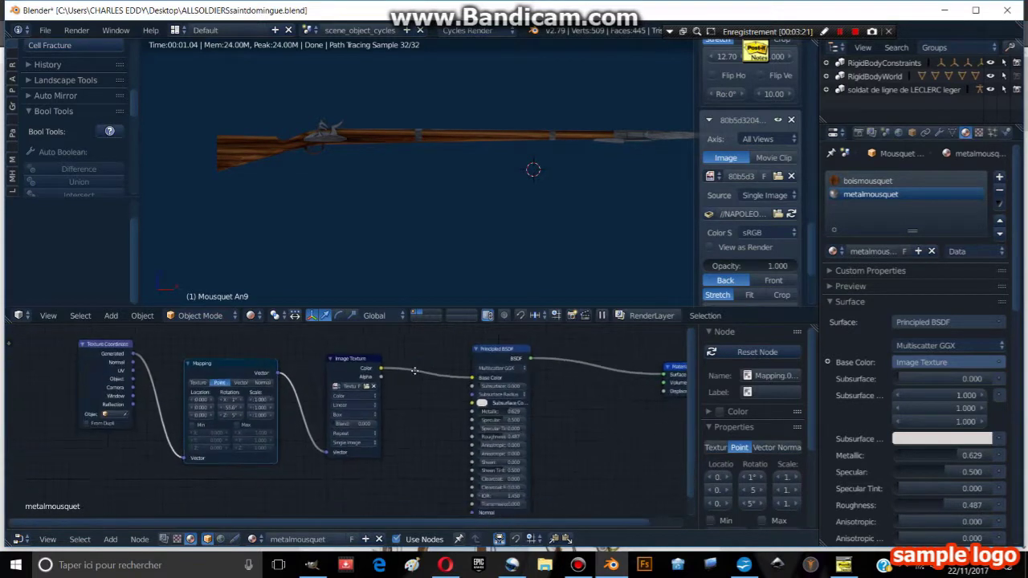
left_click_drag(474, 380, 597, 394)
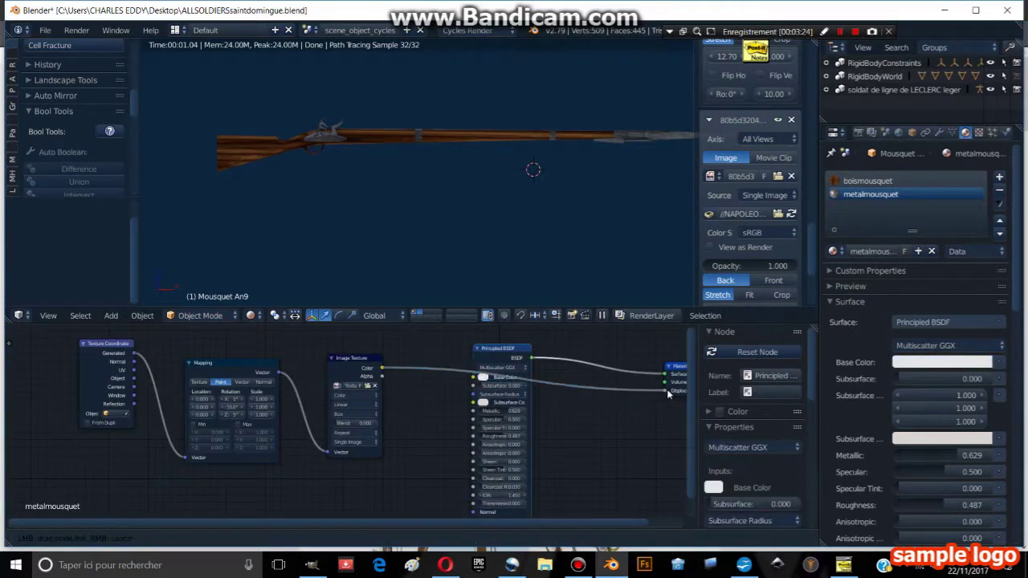
left_click_drag(667, 392, 667, 392)
Rearrange the Texture Coordinate, Mapping, Image Texture and Principled BSDF nodes.
scroll(516, 171, "up", 2)
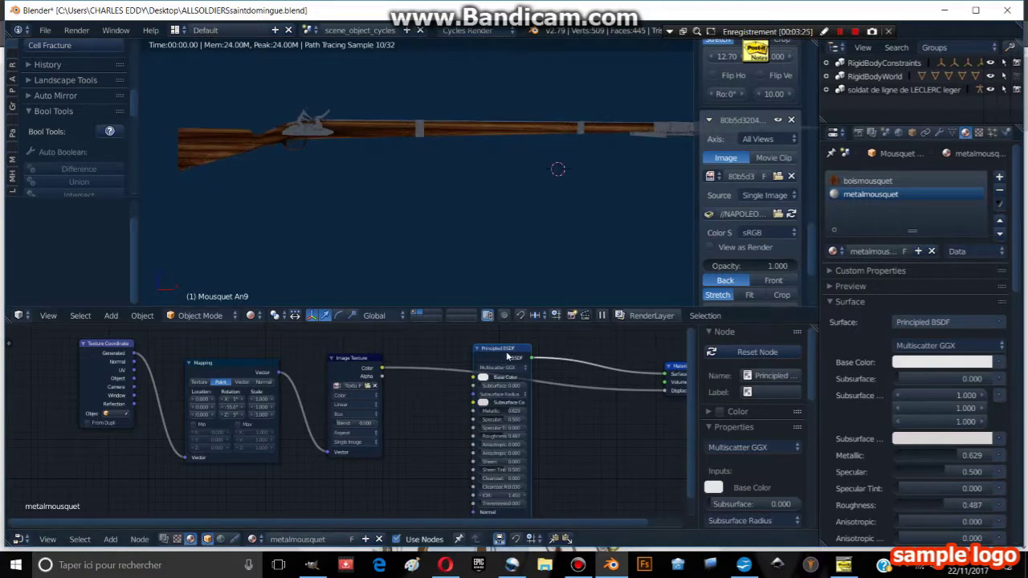
scroll(530, 387, "up", 1)
middle_click_drag(530, 386, 120, 378)
scroll(434, 383, "down", 2)
left_click(91, 377)
left_click_drag(209, 369, 205, 451)
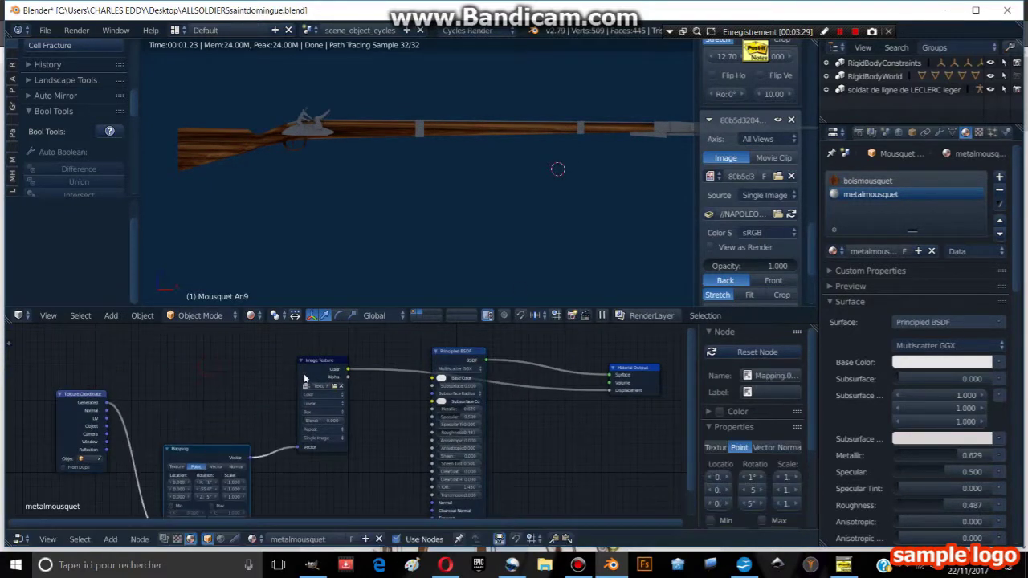
left_click_drag(311, 368, 294, 439)
mouse_move(390, 460)
middle_mouse_down()
mouse_move(402, 403)
mouse_move(377, 417)
middle_mouse_up()
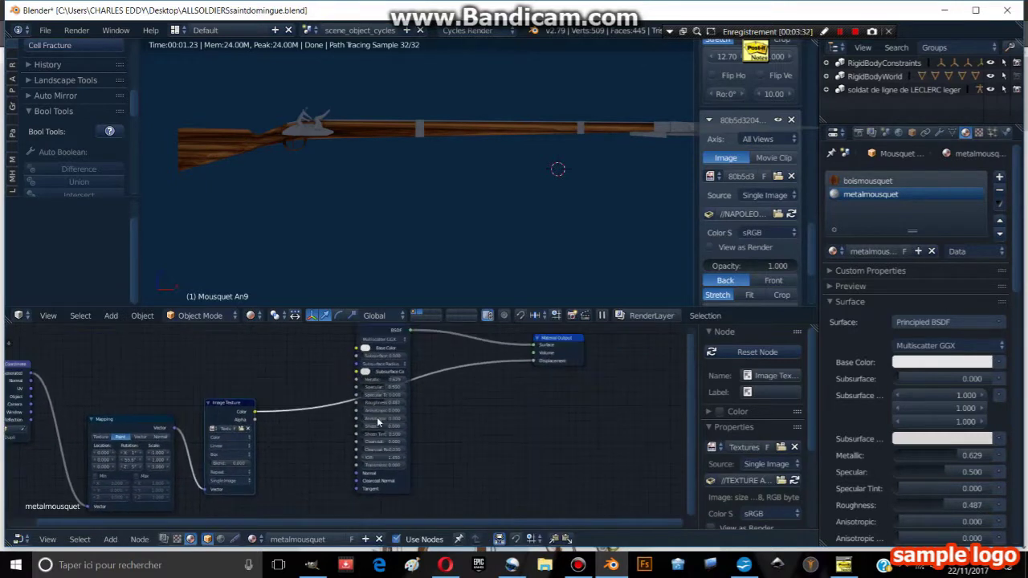
middle_click_drag(400, 372, 439, 425)
left_click_drag(426, 377, 339, 369)
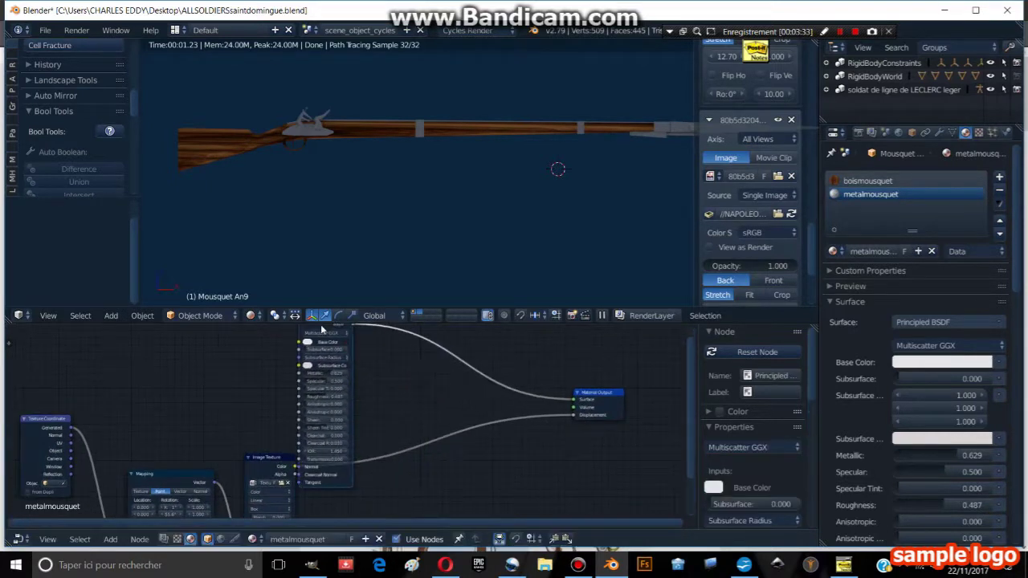
scroll(333, 355, "up", 1)
middle_click_drag(311, 339, 323, 361)
Darken the Base Color and raise Roughness on the metalmousquet Principled BSDF.
left_click_drag(341, 391, 357, 391)
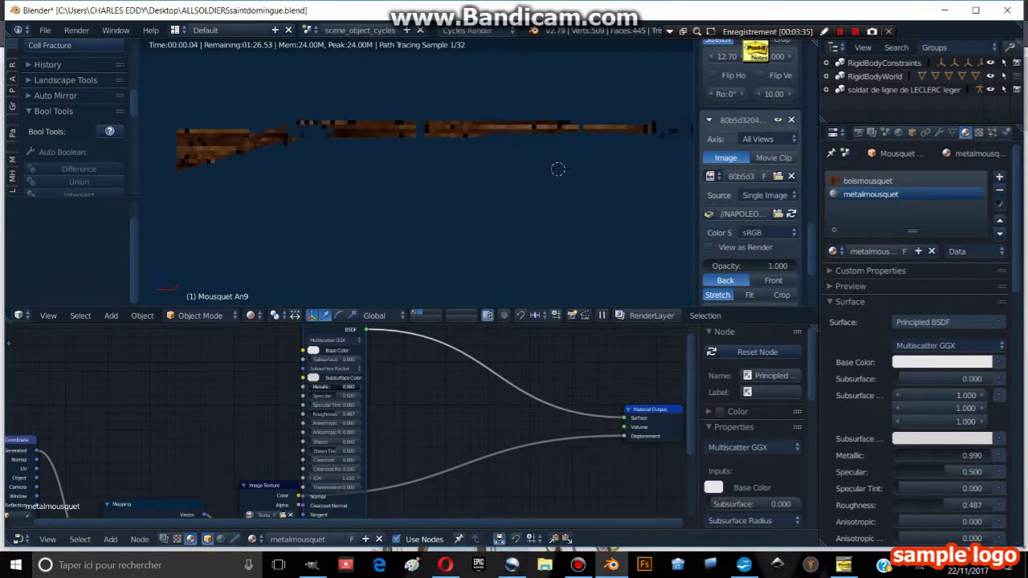
left_click(315, 350)
mouse_move(381, 273)
left_mouse_down()
mouse_move(383, 282)
mouse_move(382, 235)
left_mouse_up()
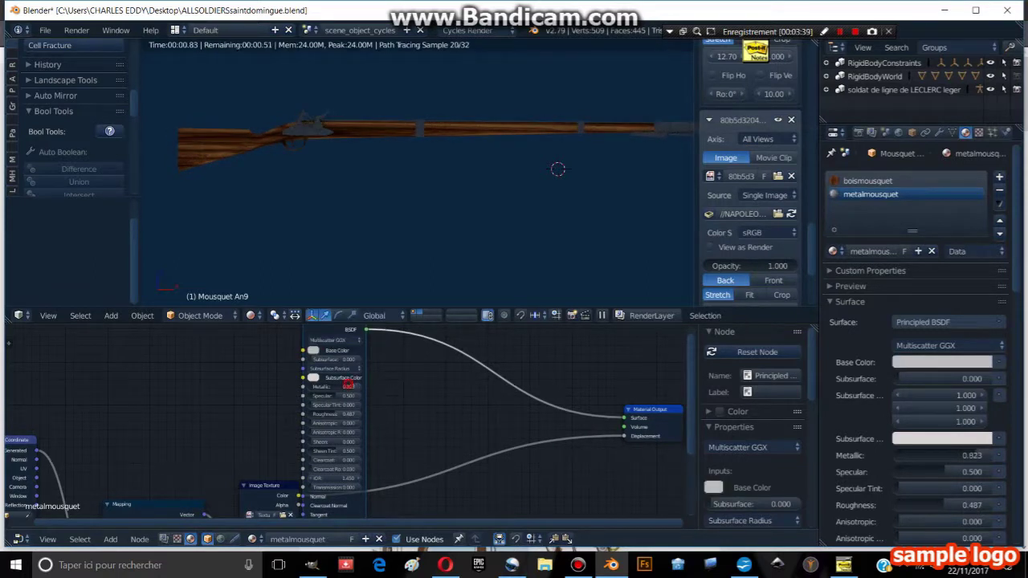
left_click_drag(354, 415, 309, 454)
scroll(369, 423, "up", 2)
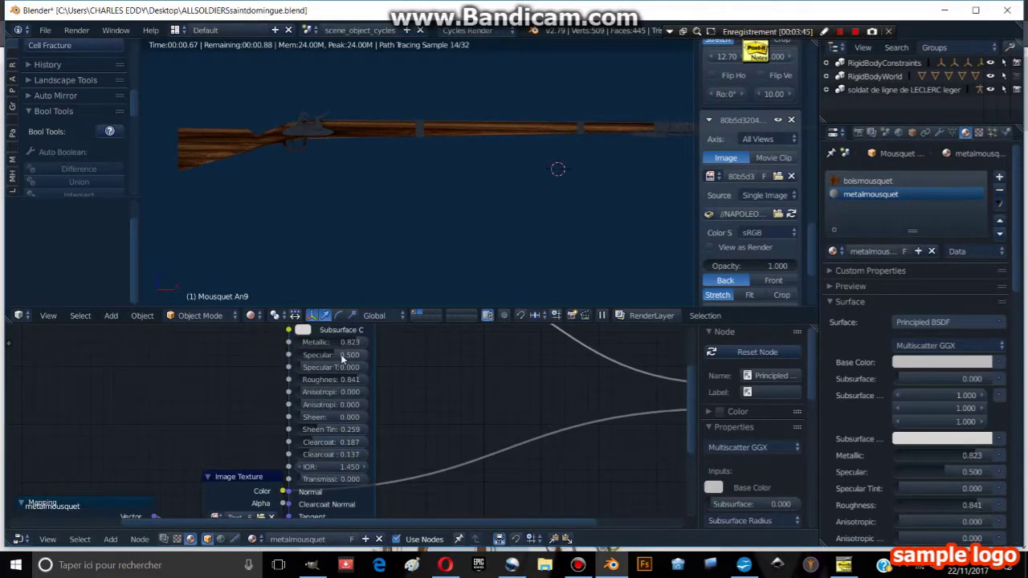
Lower Specular to 0.132 and settle Metallic at 0.779.
mouse_move(343, 359)
left_mouse_down()
mouse_move(317, 359)
mouse_move(377, 347)
left_mouse_up()
middle_click_drag(329, 344, 330, 383)
mouse_move(339, 382)
left_mouse_down()
mouse_move(340, 409)
mouse_move(378, 419)
left_mouse_up()
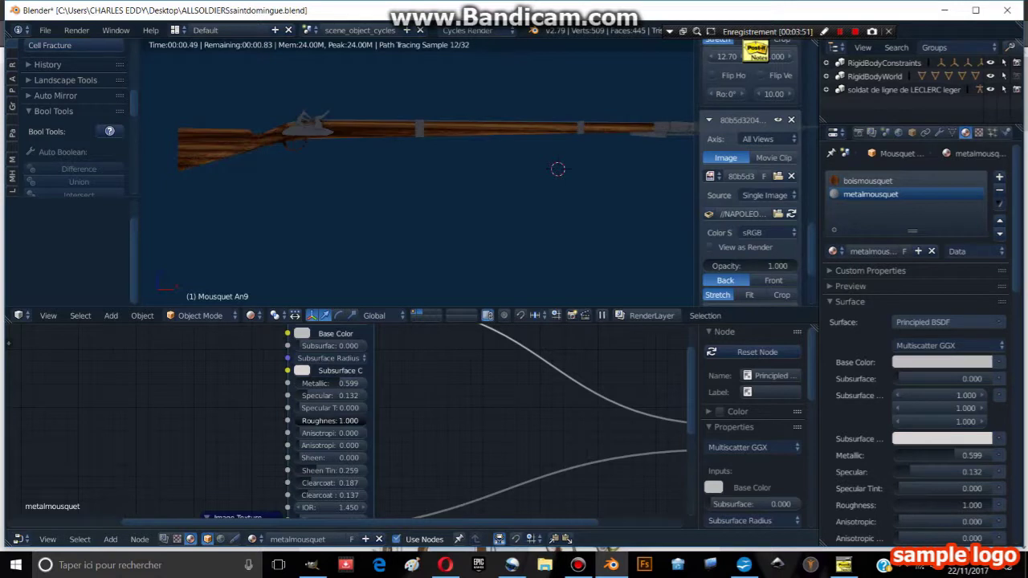
left_click_drag(347, 384, 344, 383)
mouse_move(389, 257)
middle_mouse_down()
mouse_move(380, 220)
mouse_move(330, 197)
mouse_move(399, 220)
middle_mouse_up()
Reconnect the Image Texture color from Displacement back to Principled BSDF Base Color.
scroll(401, 410, "down", 2)
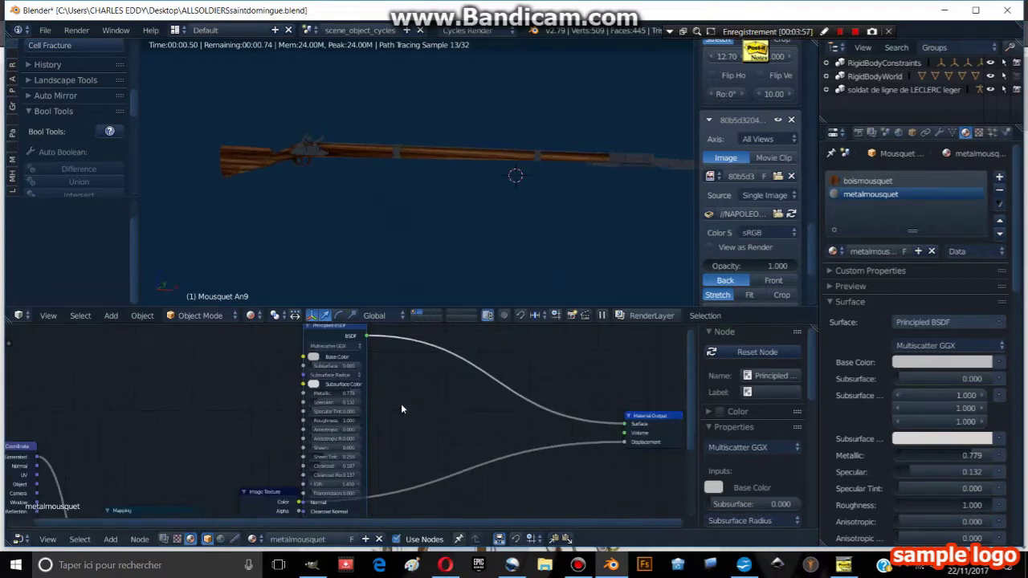
scroll(404, 398, "down", 2)
scroll(425, 385, "down", 1)
middle_click_drag(444, 380, 282, 362)
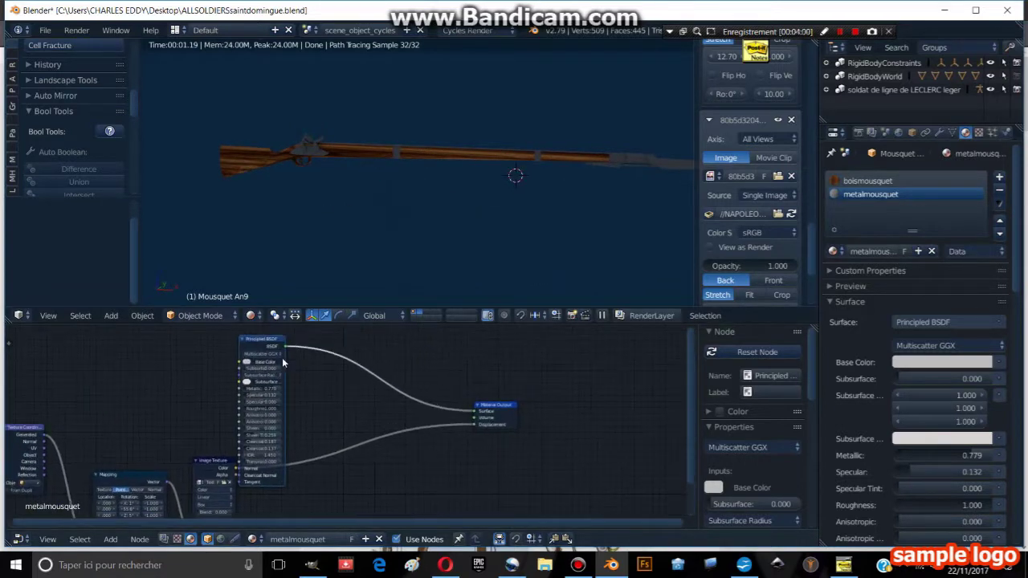
left_click_drag(282, 363, 376, 387)
left_click_drag(474, 423, 373, 424)
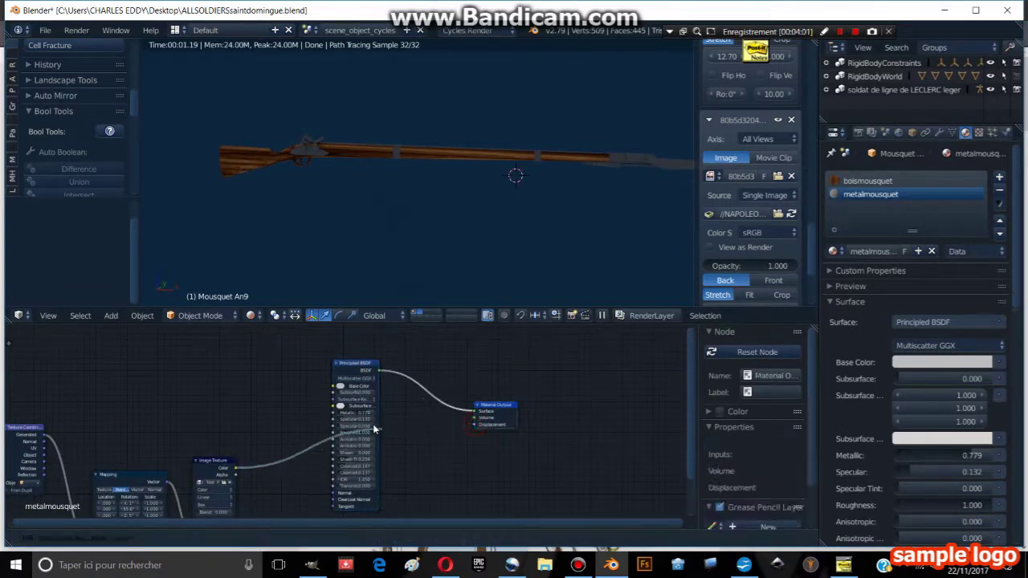
left_click_drag(336, 386, 338, 387)
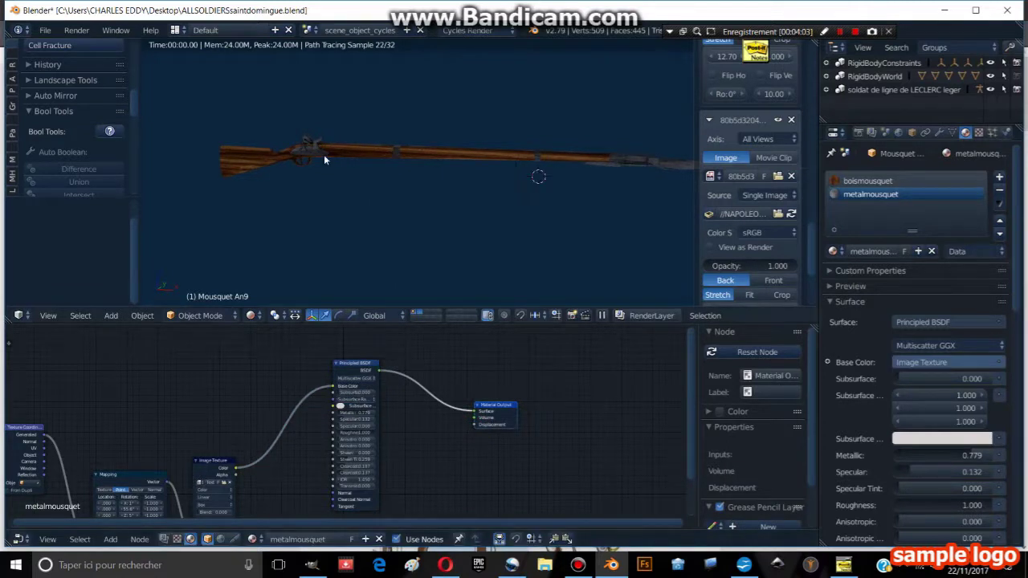
scroll(337, 160, "up", 3)
Orbit around the musket lock to inspect the texture in the viewport.
middle_click_drag(458, 184, 548, 198)
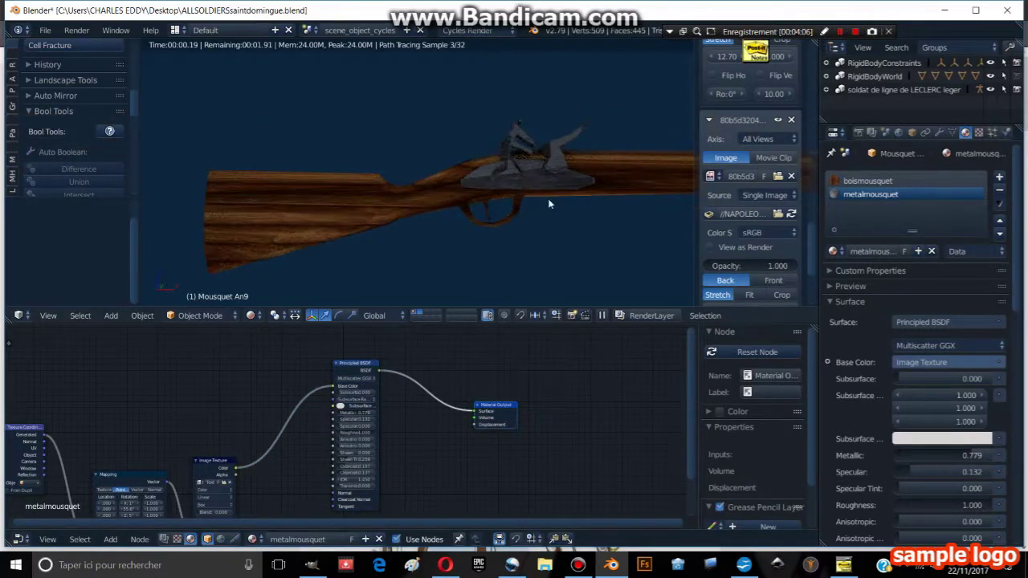
scroll(426, 206, "up", 2)
scroll(399, 205, "up", 1)
mouse_move(373, 199)
middle_mouse_down()
mouse_move(494, 220)
mouse_move(434, 214)
mouse_move(447, 264)
middle_mouse_up()
scroll(451, 231, "down", 4)
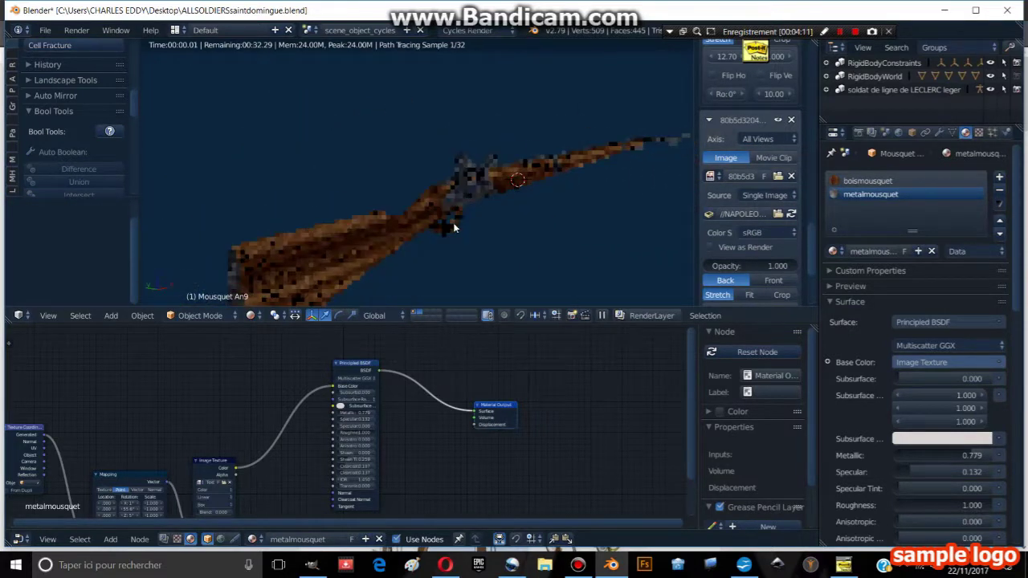
left_click(251, 315)
Return to solid shading and enter face-select Edit Mode on the musket.
left_click(278, 272)
key("Tab")
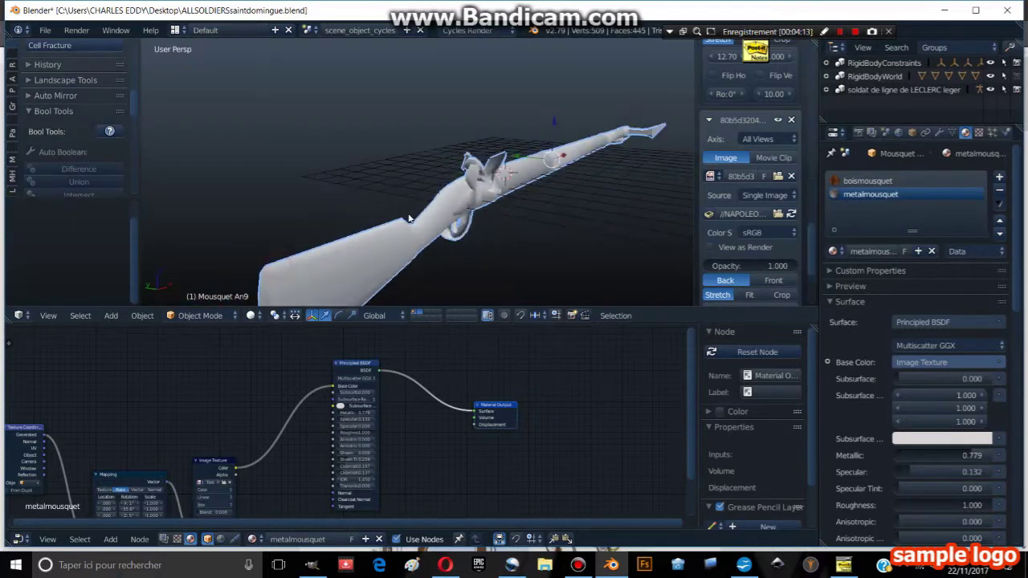
middle_click_drag(393, 233, 499, 228)
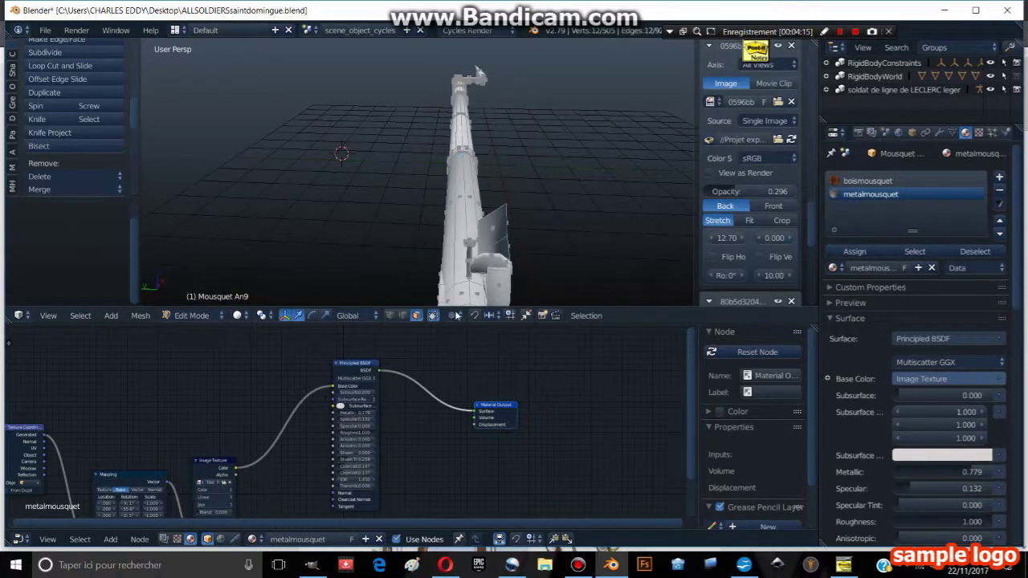
left_click(389, 315)
mouse_move(393, 241)
middle_mouse_down()
mouse_move(481, 223)
mouse_move(463, 217)
mouse_move(448, 315)
mouse_move(482, 239)
middle_mouse_up()
left_click(418, 315)
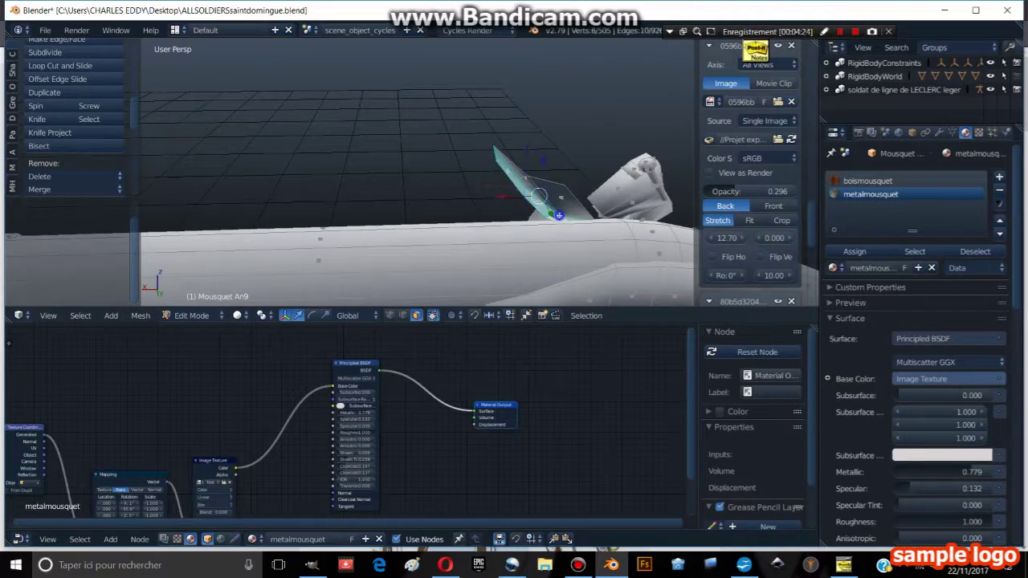
Shift the selected lock face along X and Y, undoing one move.
left_click_drag(546, 206, 524, 209)
middle_click_drag(524, 209, 535, 236)
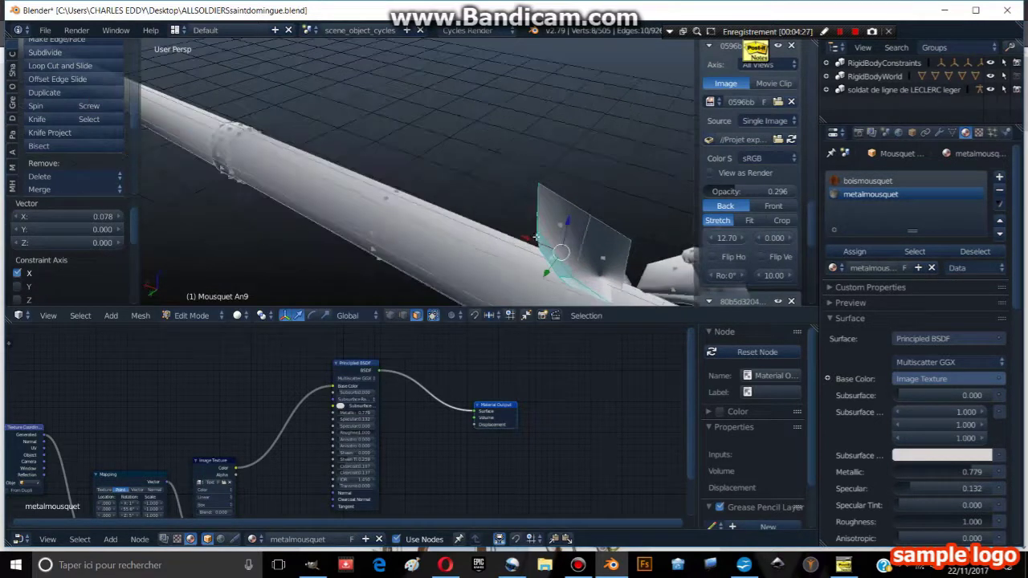
left_click_drag(537, 237, 518, 229)
key("ctrl+z")
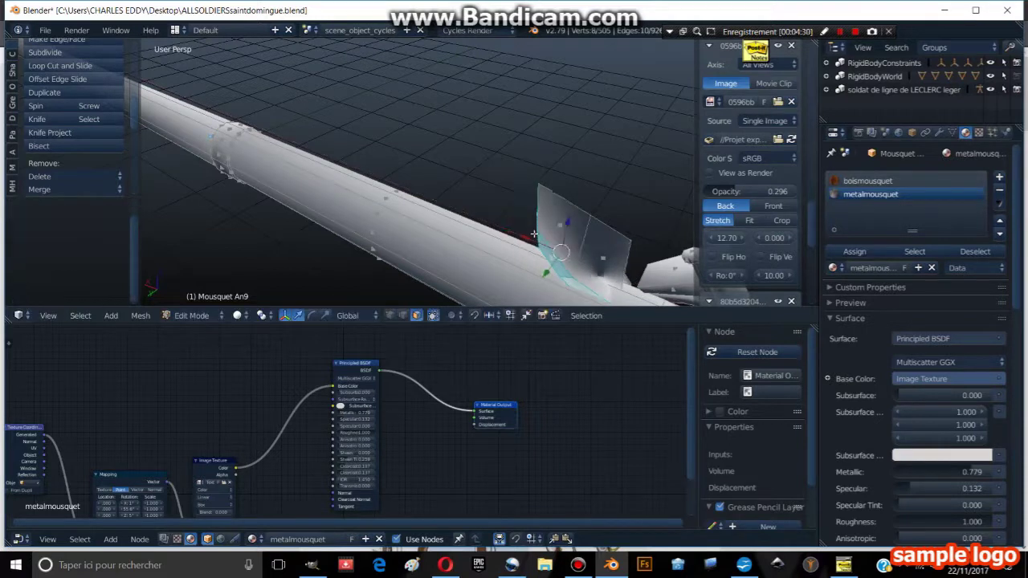
mouse_move(517, 250)
middle_mouse_down()
mouse_move(426, 229)
mouse_move(539, 260)
middle_mouse_up()
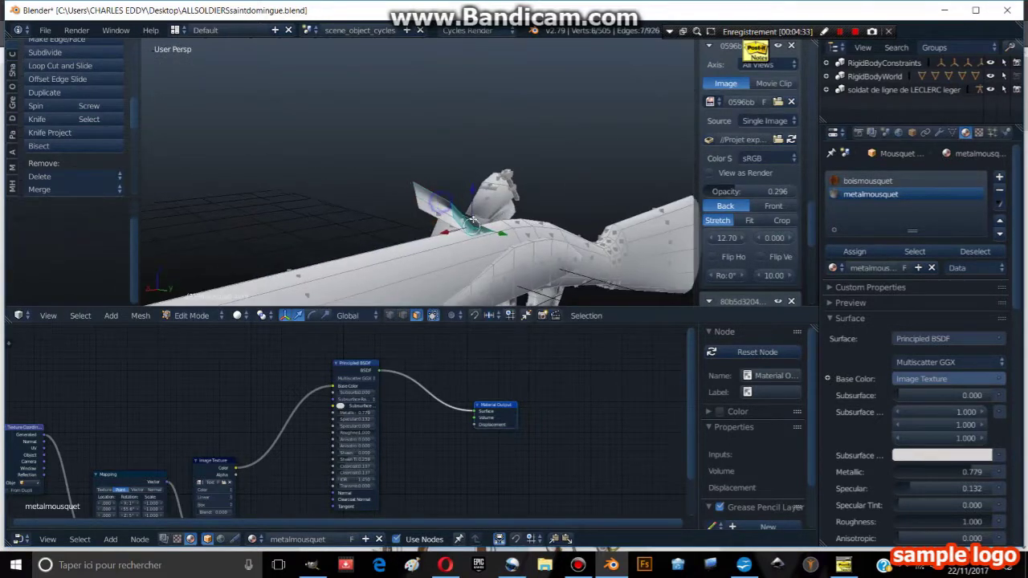
left_click_drag(539, 260, 567, 248)
key("Tab")
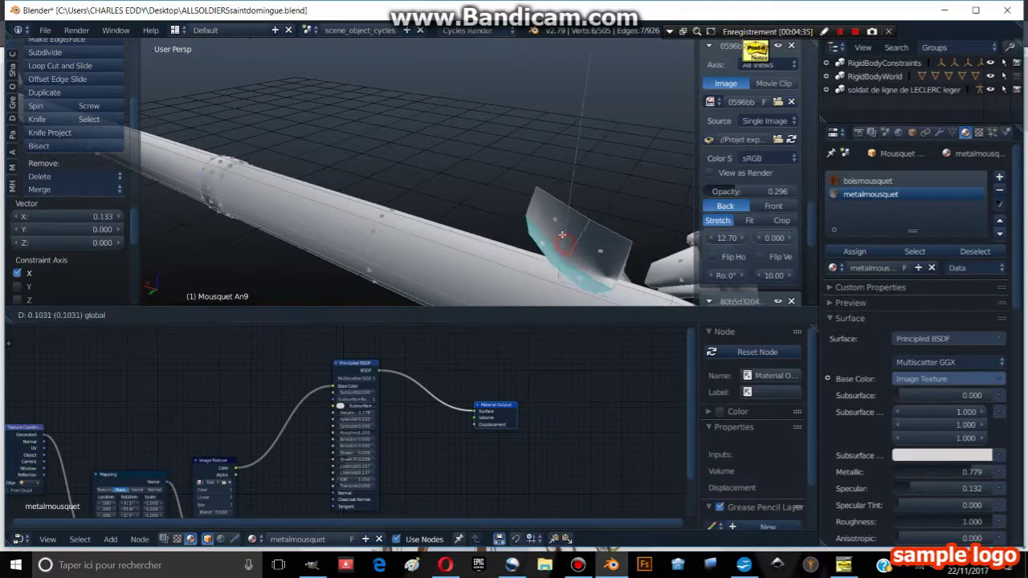
mouse_move(567, 248)
middle_mouse_down()
mouse_move(545, 208)
mouse_move(506, 205)
middle_mouse_up()
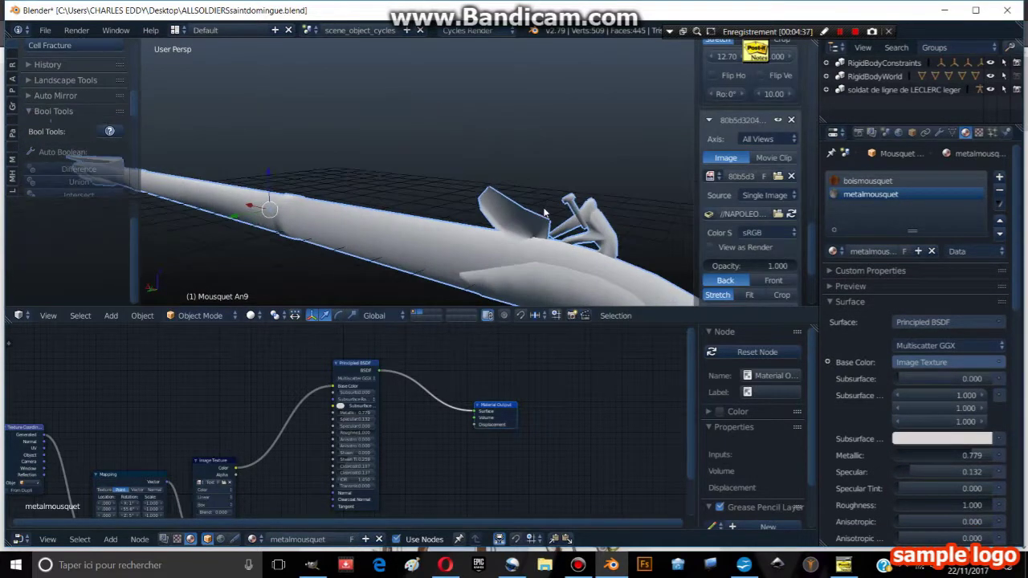
Reposition the face with a grab, then view the musket as wireframe in Object Mode.
key("Tab")
key("g")
left_click(116, 275)
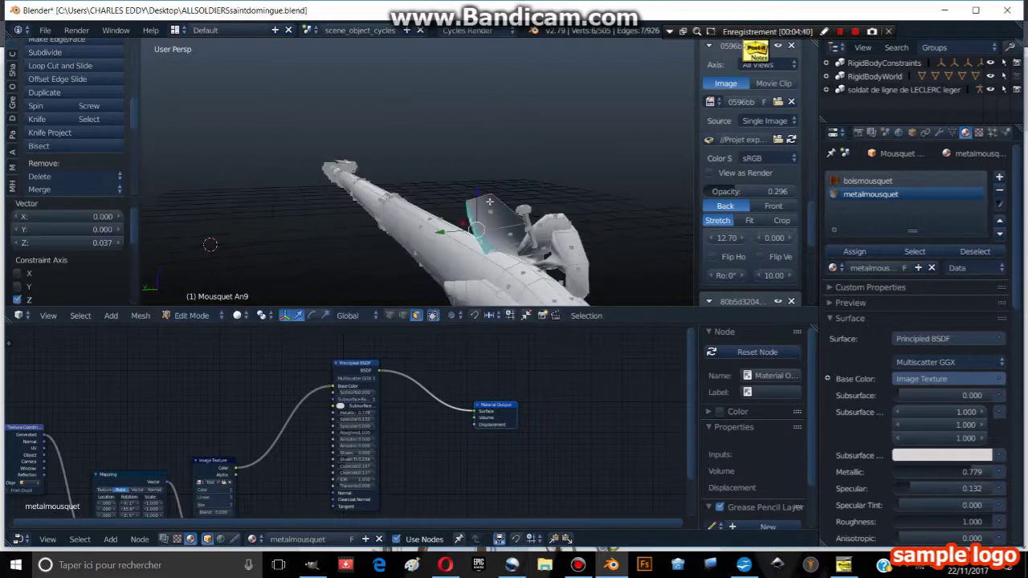
mouse_move(210, 244)
middle_mouse_down()
mouse_move(461, 220)
mouse_move(404, 188)
middle_mouse_up()
key("Tab")
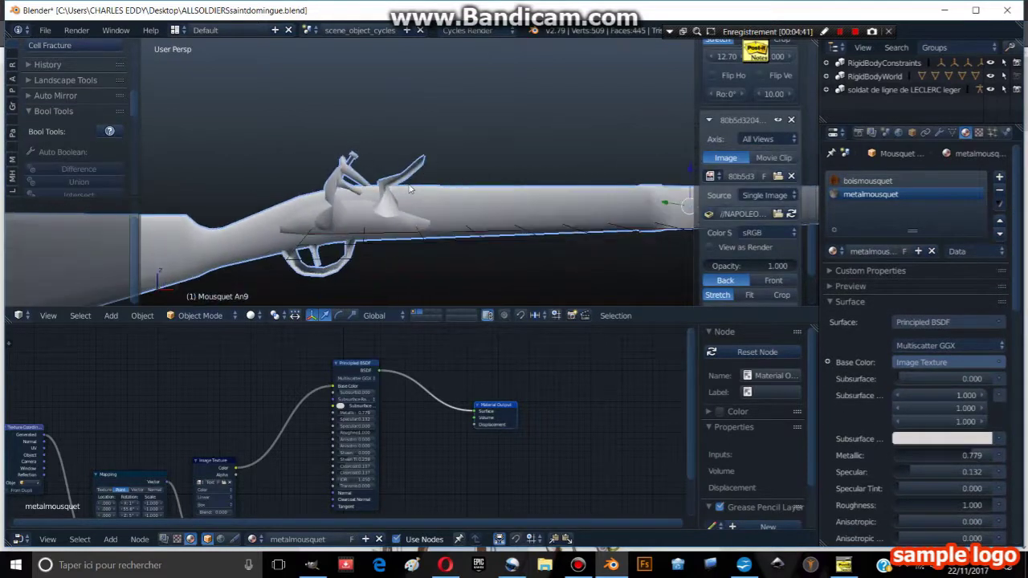
scroll(406, 186, "up", 5)
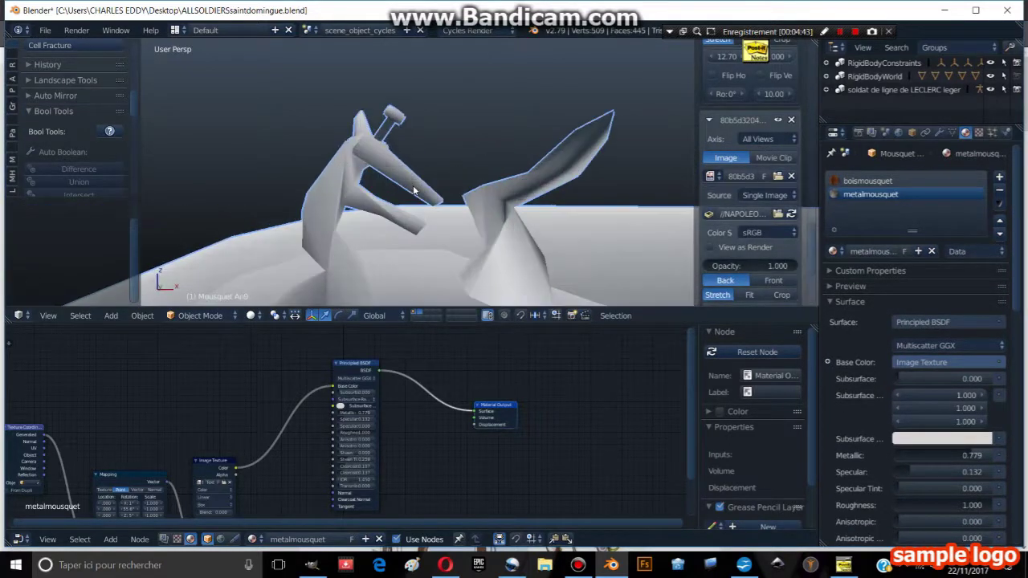
key("z")
scroll(413, 185, "down", 2)
Extrude the selected lock face while previewing the textured render.
key("Tab")
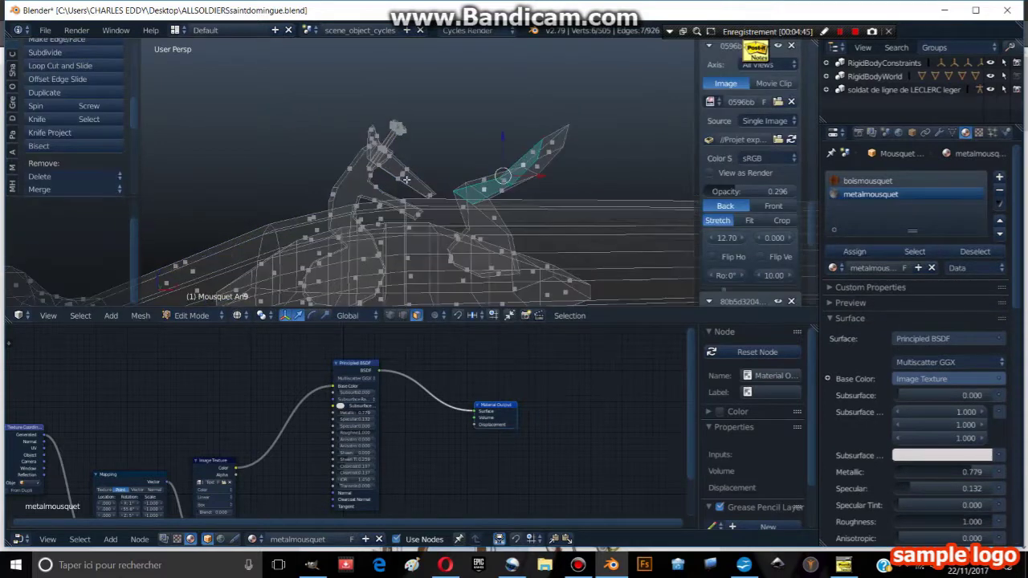
scroll(405, 177, "up", 2)
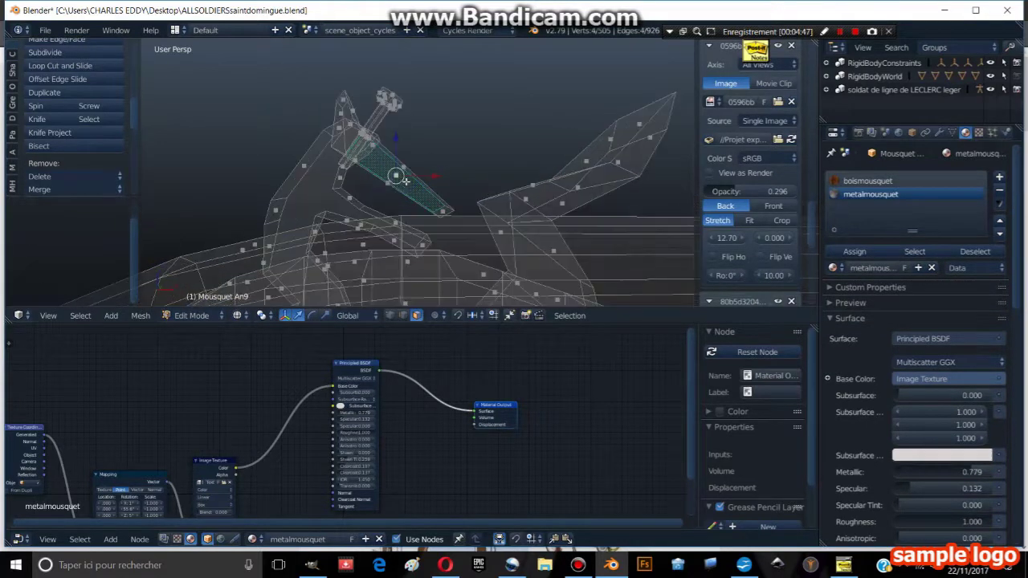
middle_click_drag(385, 186, 401, 189)
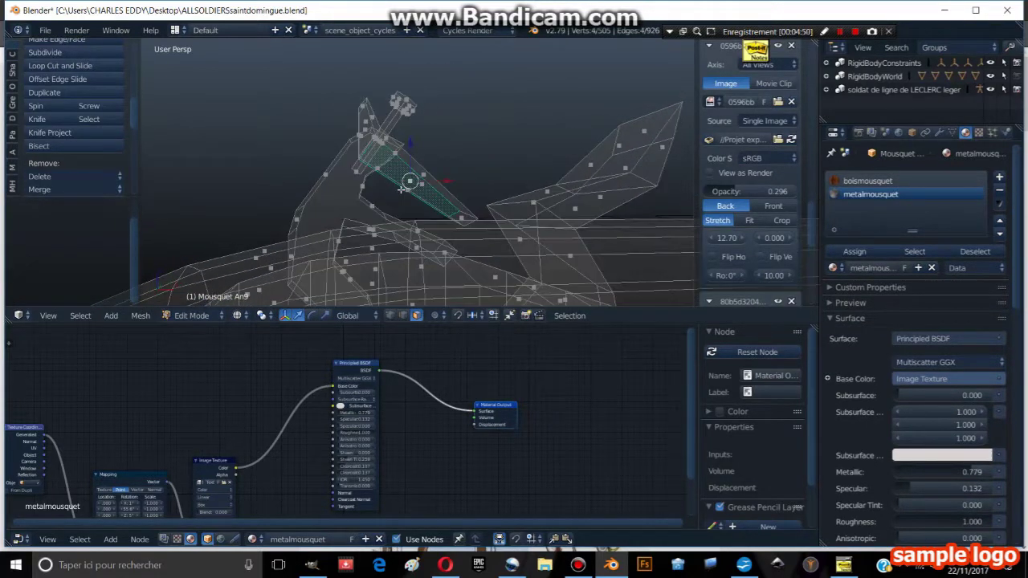
key("shift+z")
key("e")
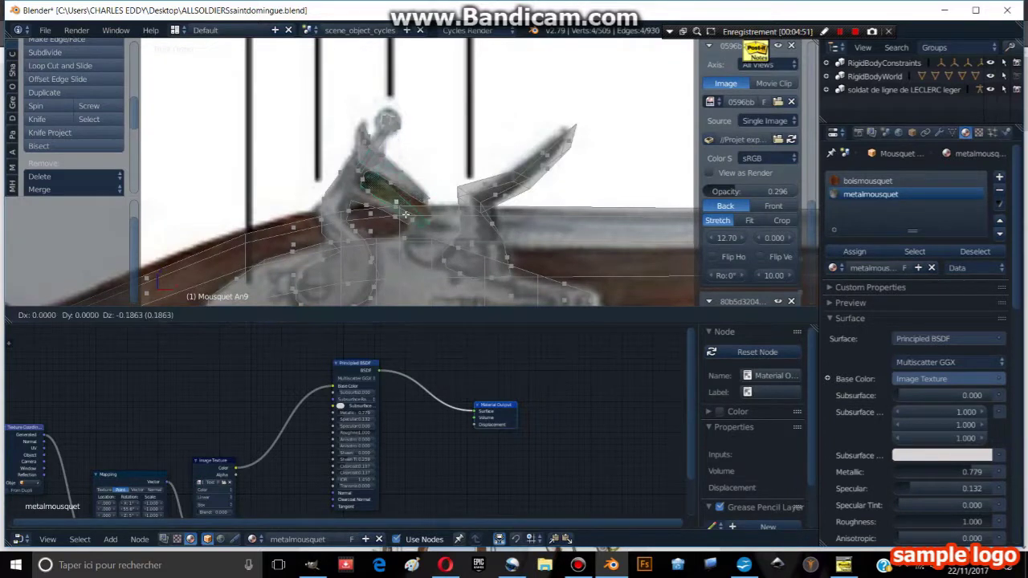
left_click(417, 212)
key("shift+z")
key("z")
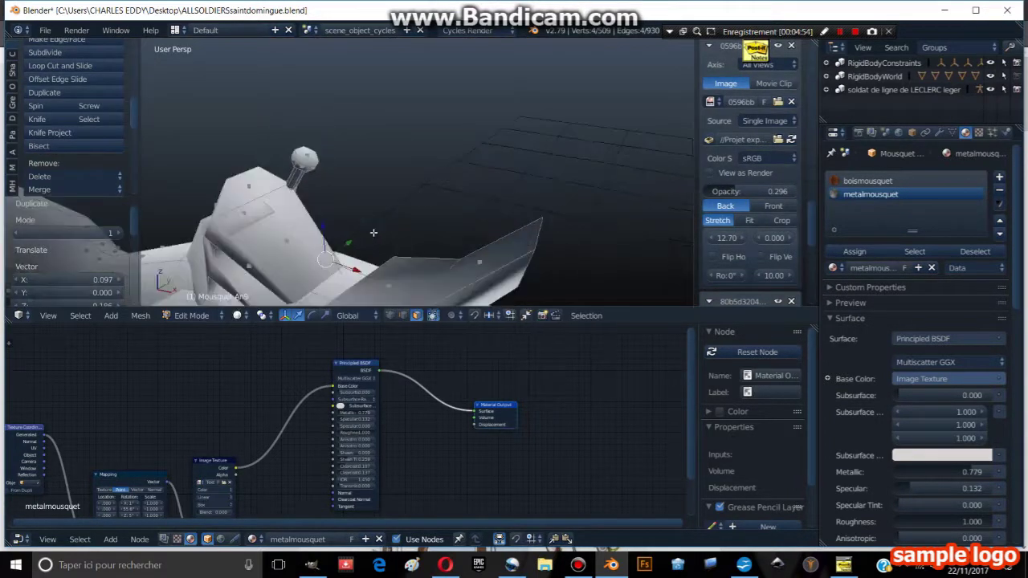
Extrude the lock region again and return to Object Mode, viewing side-on.
middle_click_drag(394, 220, 372, 220)
left_click(354, 226)
key("e")
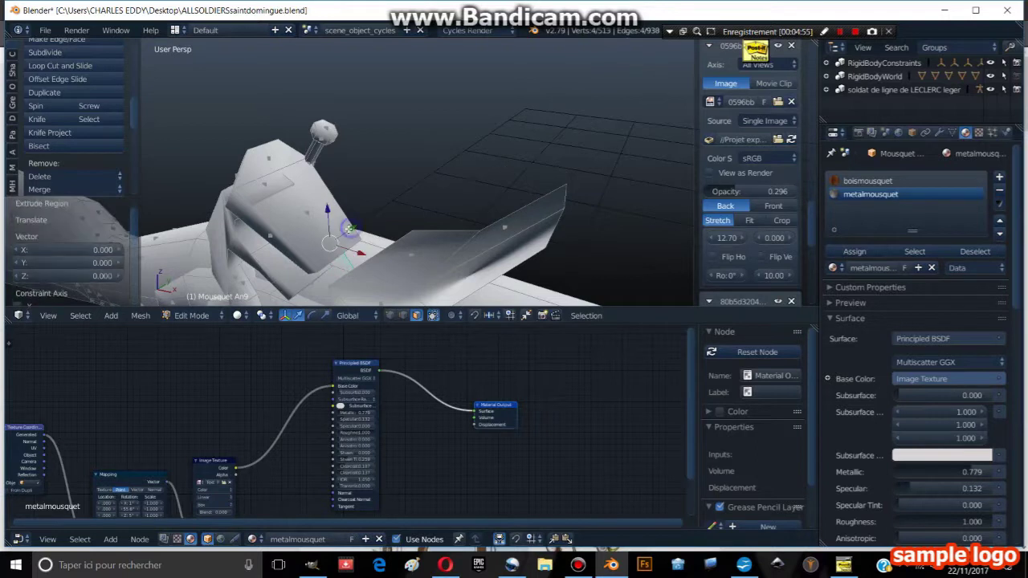
left_click(310, 244)
key("Tab")
middle_click_drag(310, 243, 266, 307)
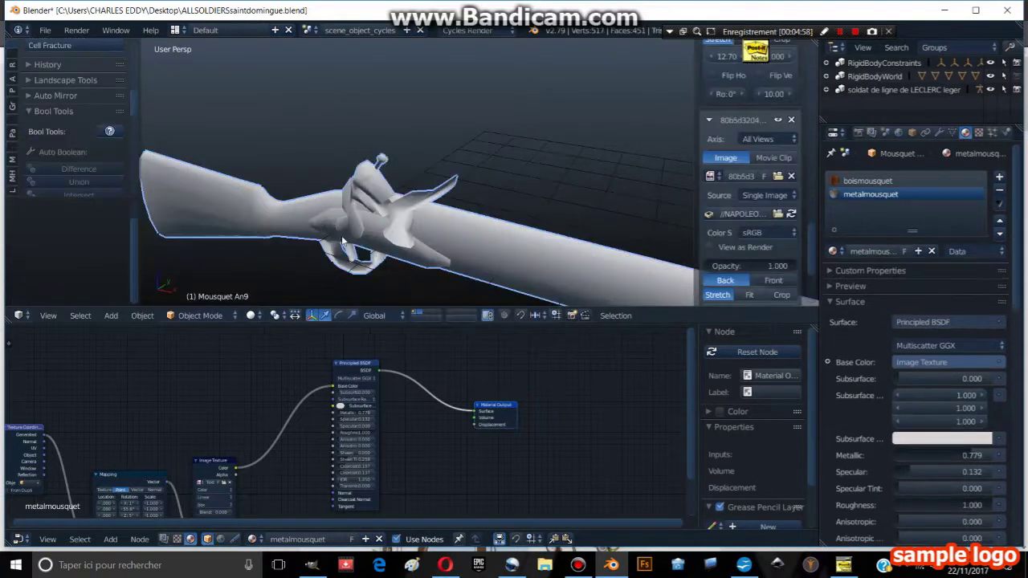
Show a Rendered preview and lower the metal material's Metallic to about 0.06.
left_click(249, 314)
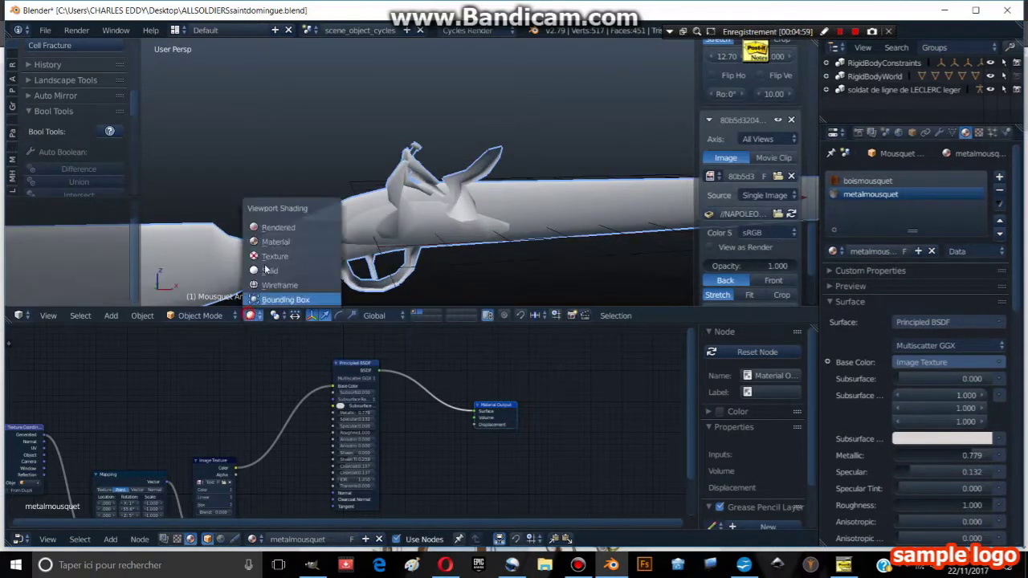
left_click(281, 226)
scroll(452, 190, "up", 3)
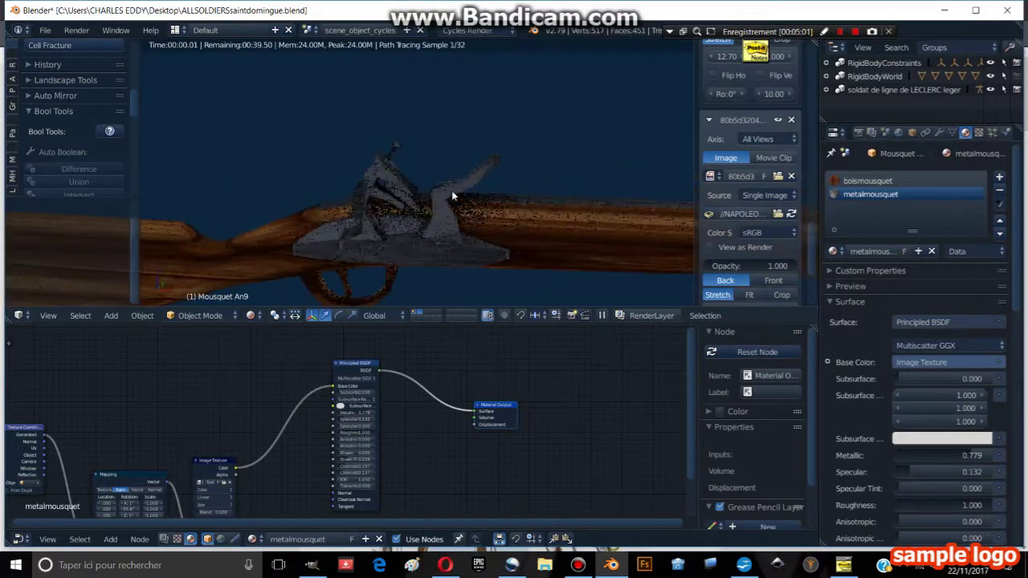
scroll(592, 223, "down", 1)
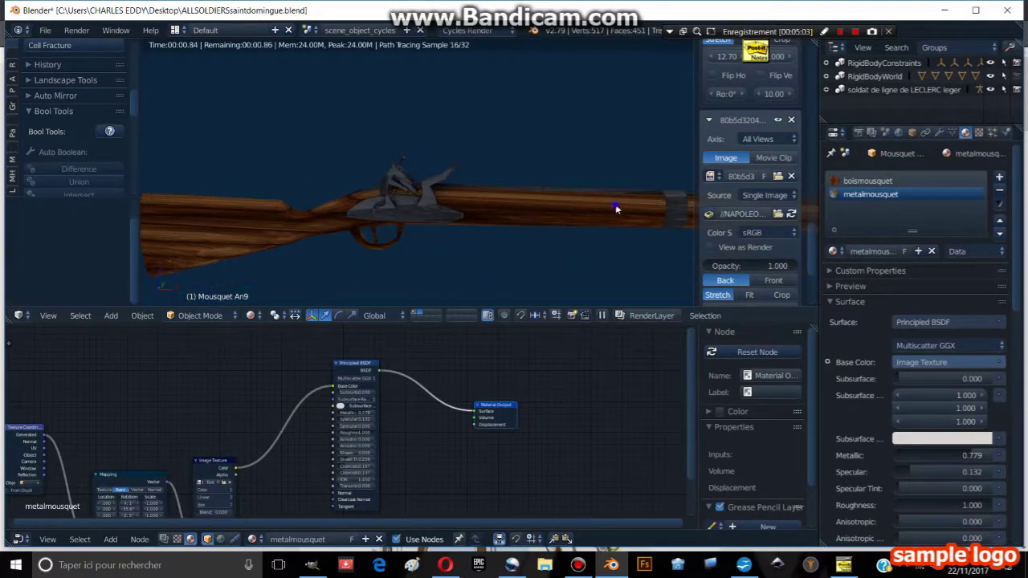
scroll(501, 234, "down", 1)
scroll(393, 427, "up", 2)
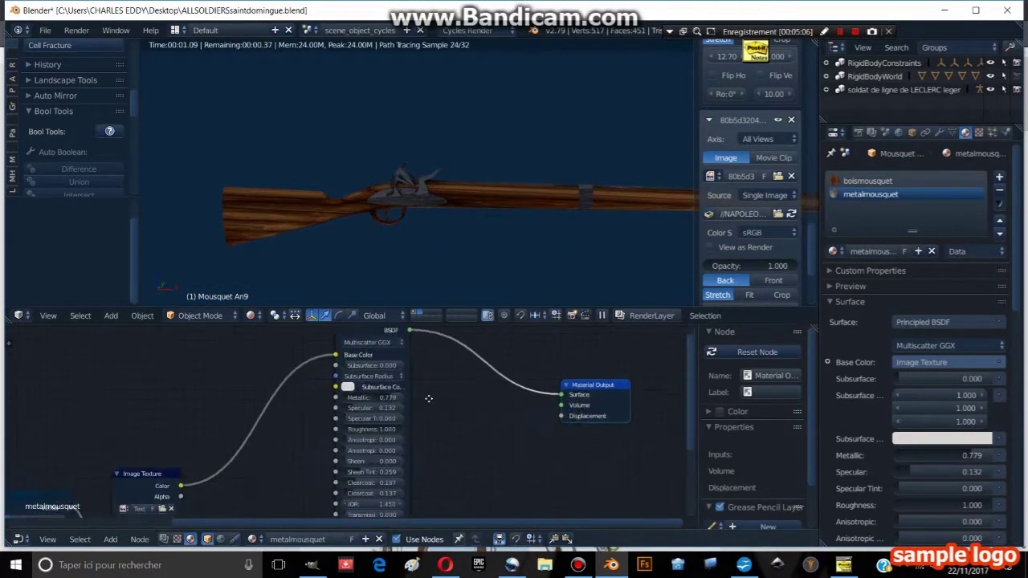
scroll(399, 393, "up", 2)
left_click_drag(403, 386, 361, 386)
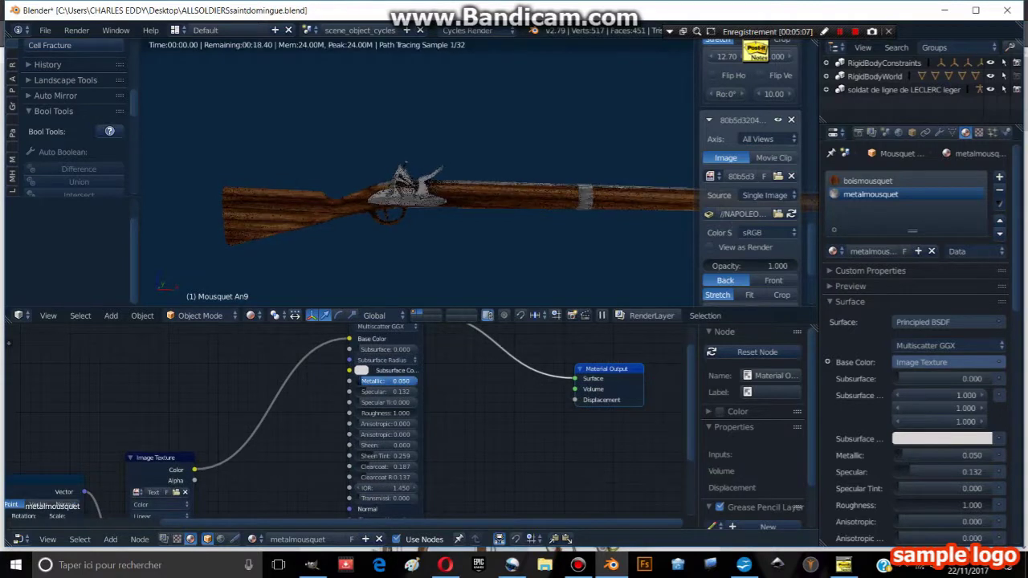
mouse_move(493, 218)
middle_mouse_down()
mouse_move(609, 234)
mouse_move(367, 220)
middle_mouse_up()
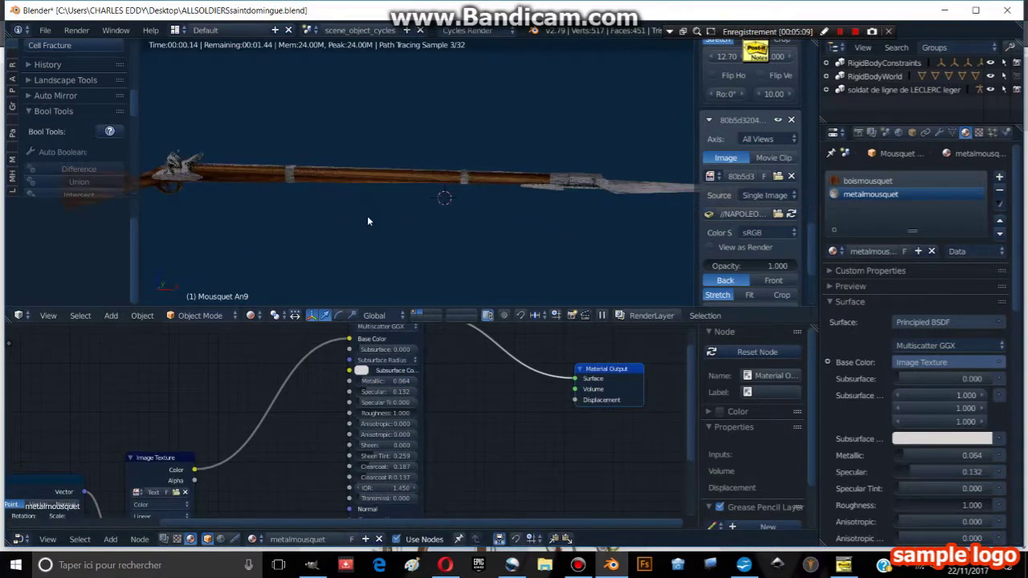
middle_click_drag(292, 203, 336, 201)
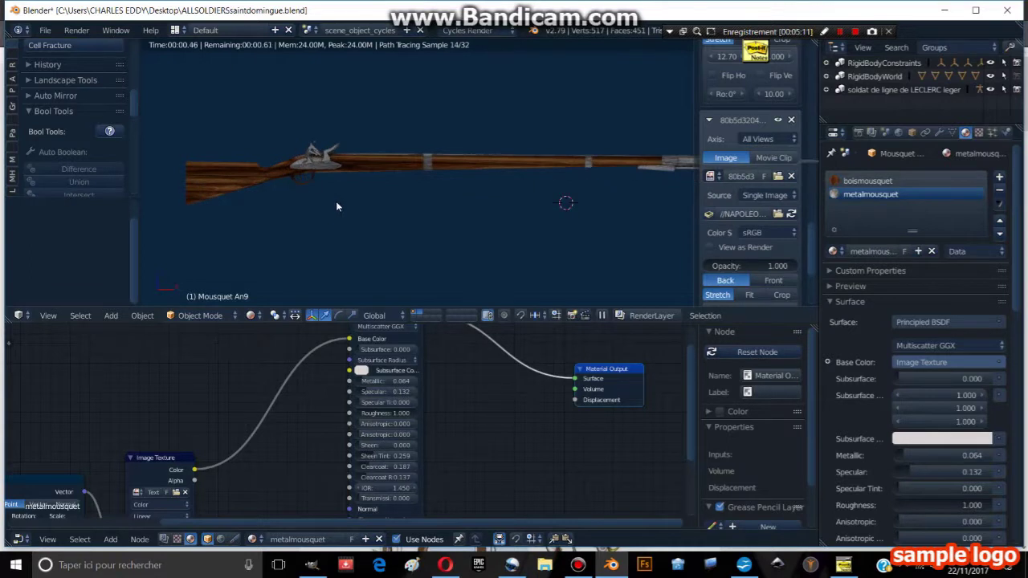
Return to solid shading and check which faces use the metalmousquet material.
left_click(249, 315)
left_click(269, 271)
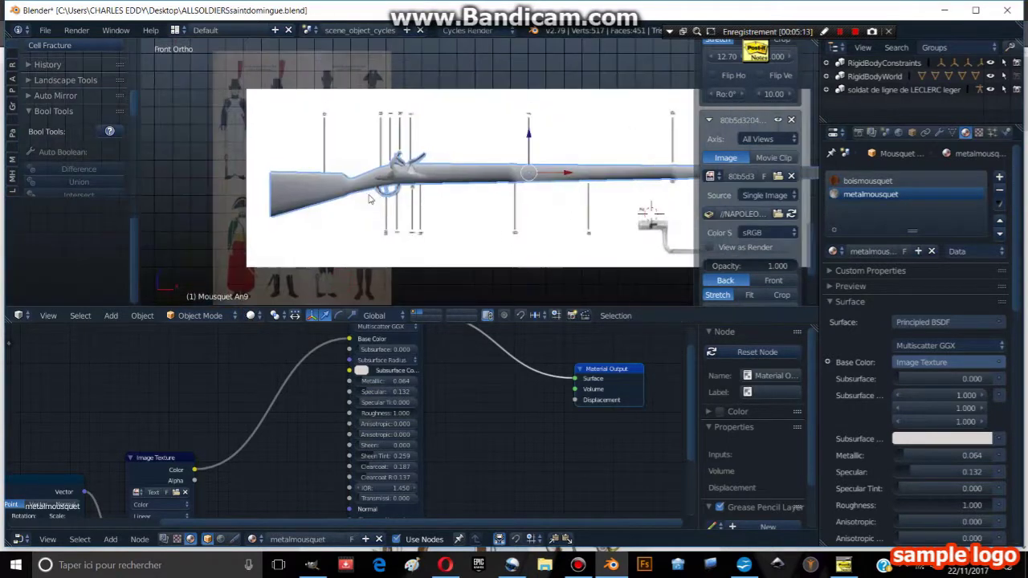
key("Tab")
middle_click_drag(387, 212, 345, 222)
key("l")
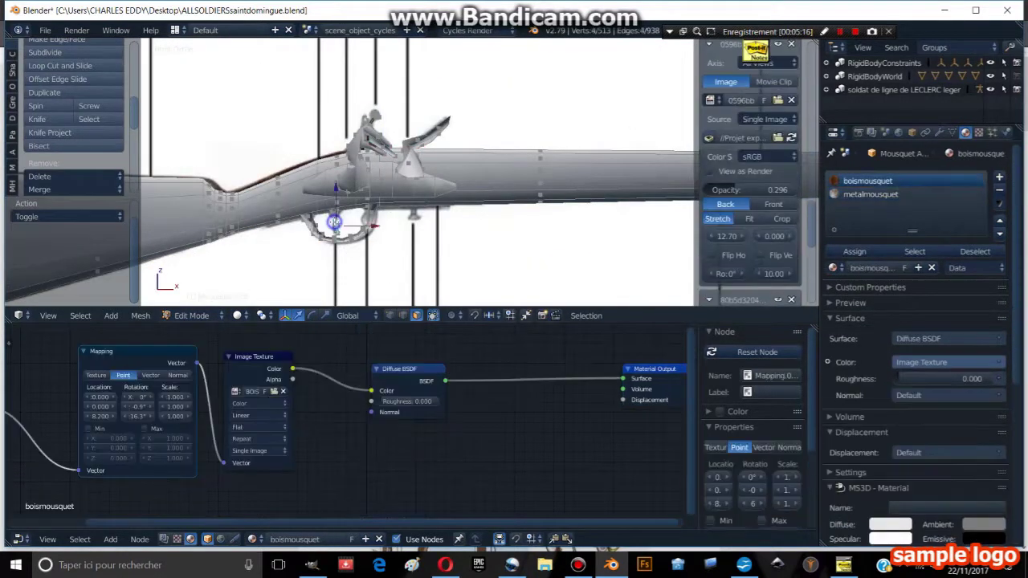
left_click(884, 194)
left_click(854, 252)
key("Tab")
Inspect the boismousquet wood material's image texture nodes and return to Rendered preview.
scroll(508, 183, "down", 2)
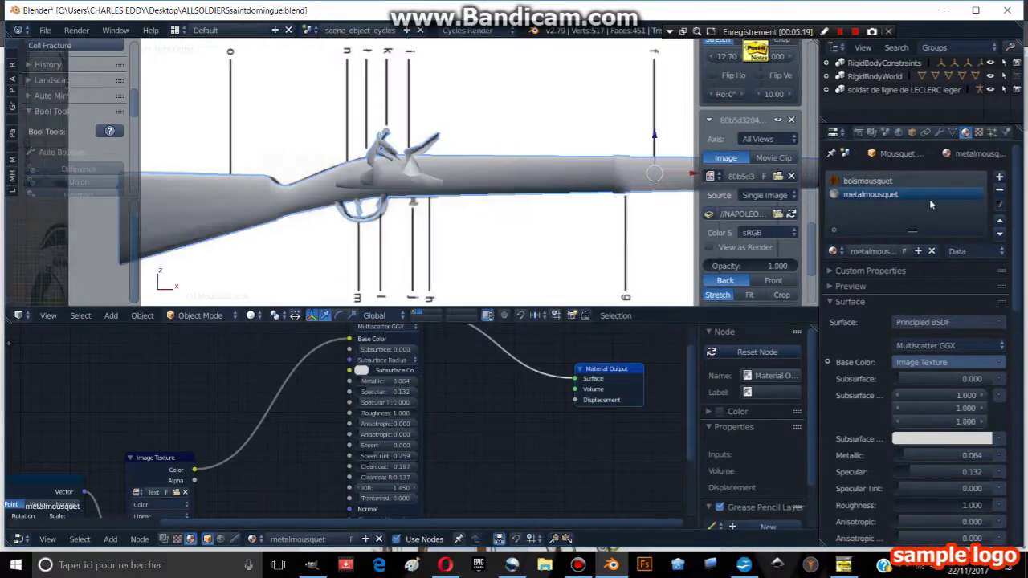
left_click(868, 181)
key("Home")
scroll(325, 389, "up", 3)
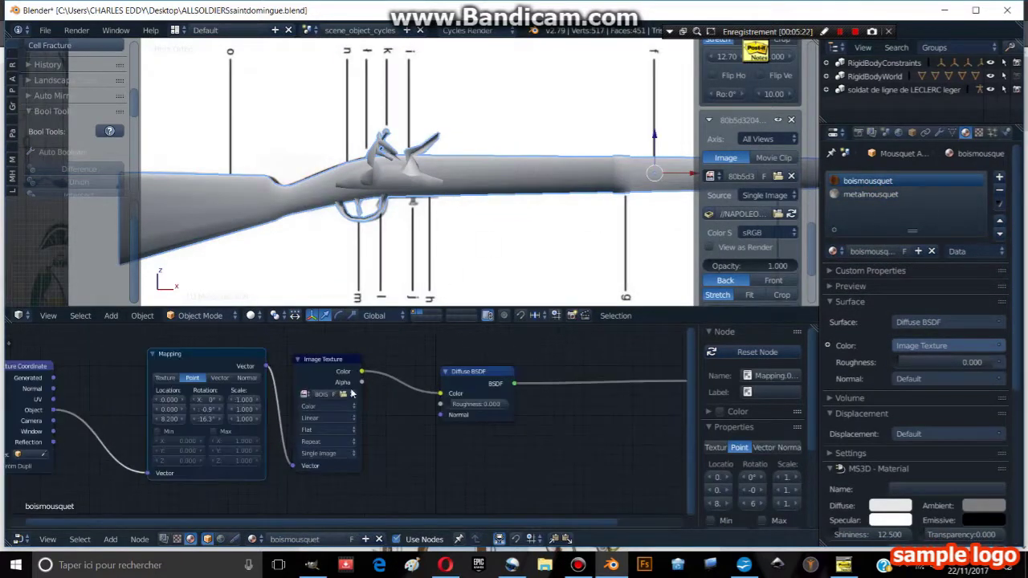
left_click(358, 365)
left_click(251, 310)
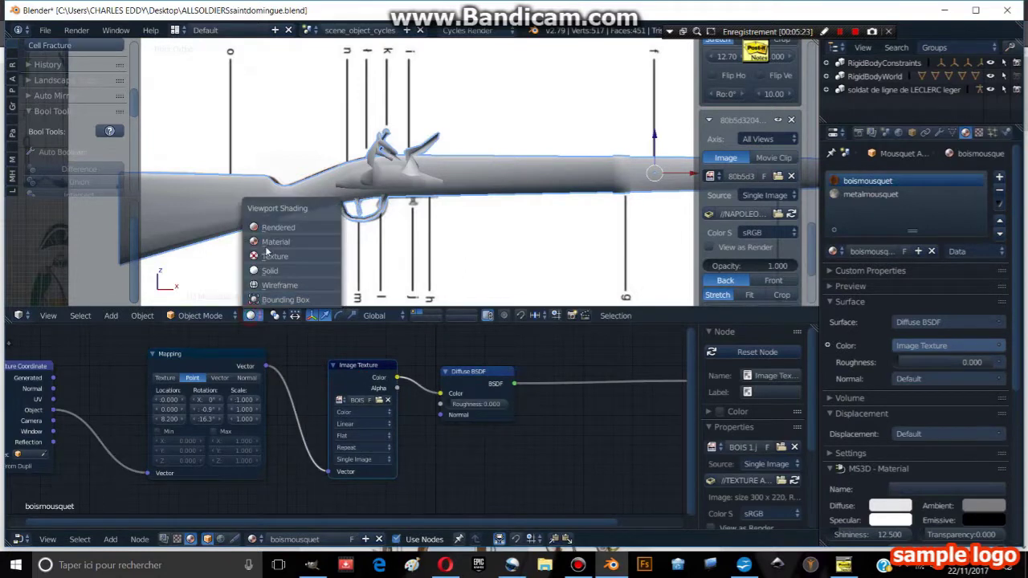
left_click(269, 228)
Browse the Pinterest musket pin and a related bayonet musket pin, then return to Blender.
left_click(460, 567)
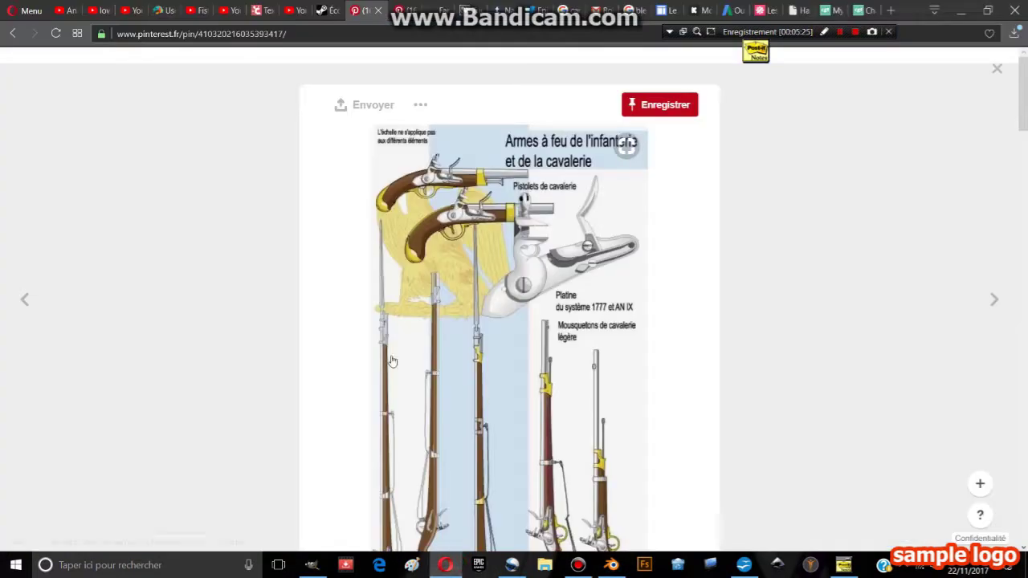
scroll(428, 243, "down", 5)
scroll(425, 243, "down", 5)
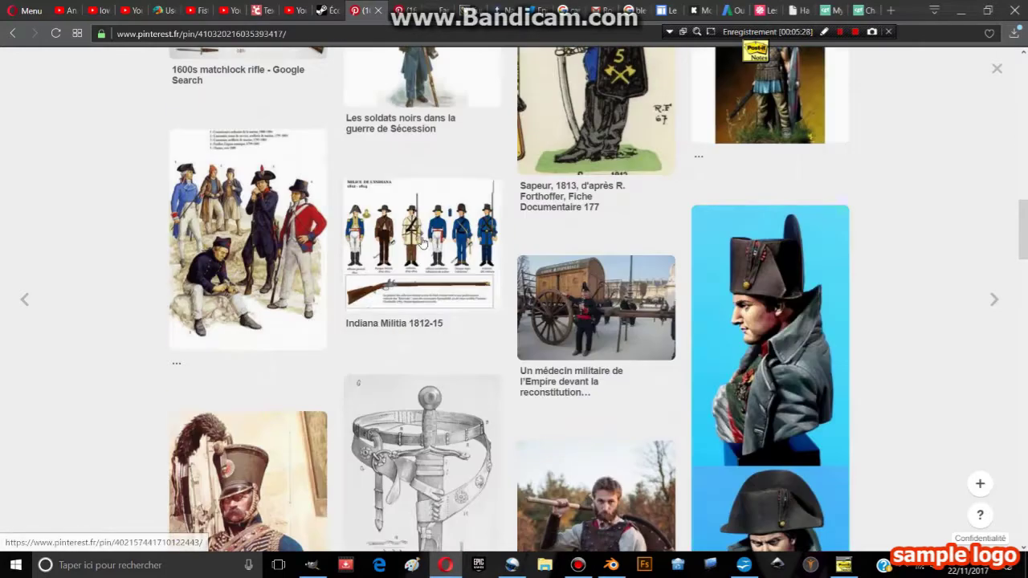
scroll(413, 230, "down", 2)
scroll(386, 229, "up", 8)
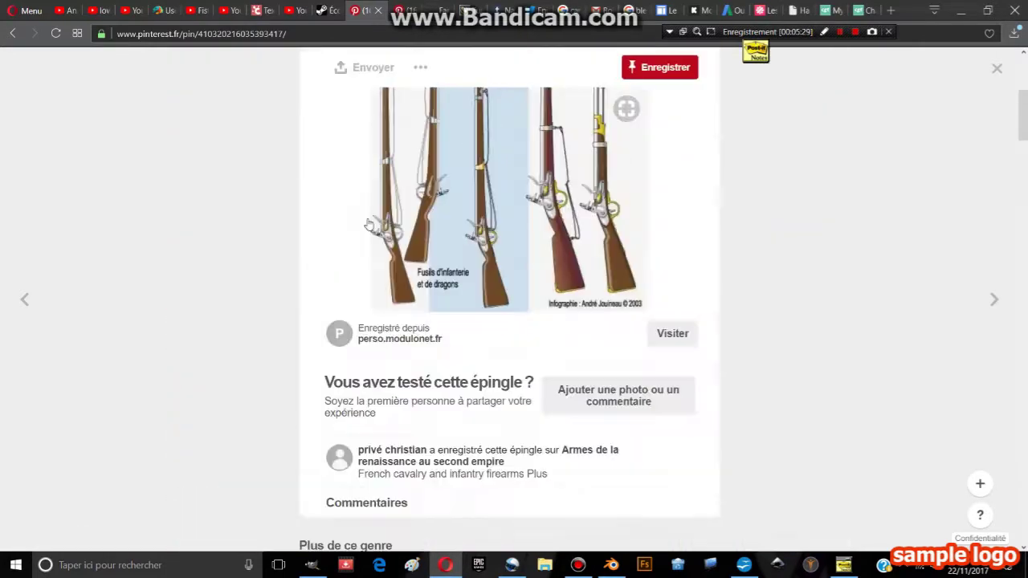
left_click(13, 33)
scroll(112, 160, "down", 1)
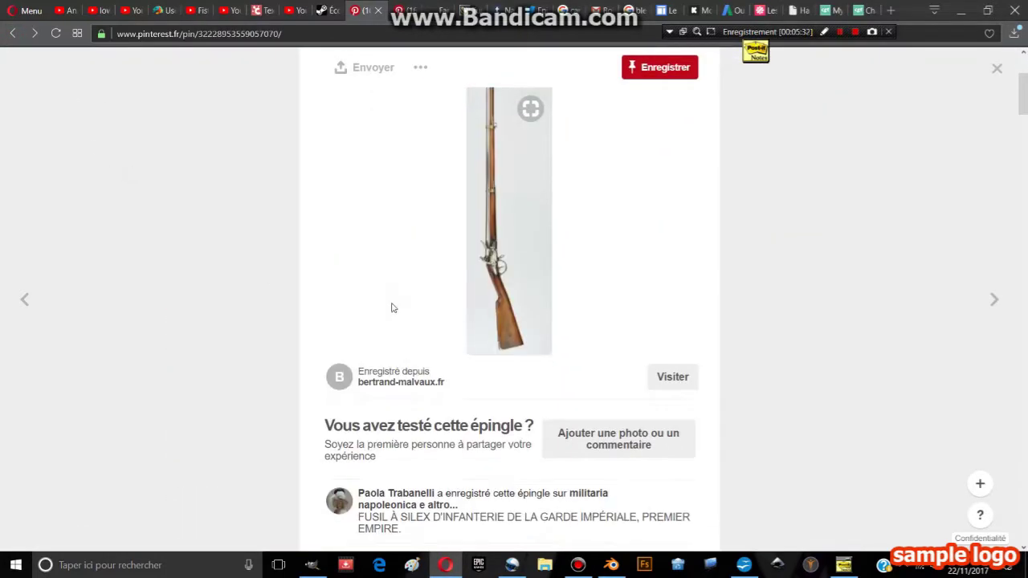
left_click(611, 564)
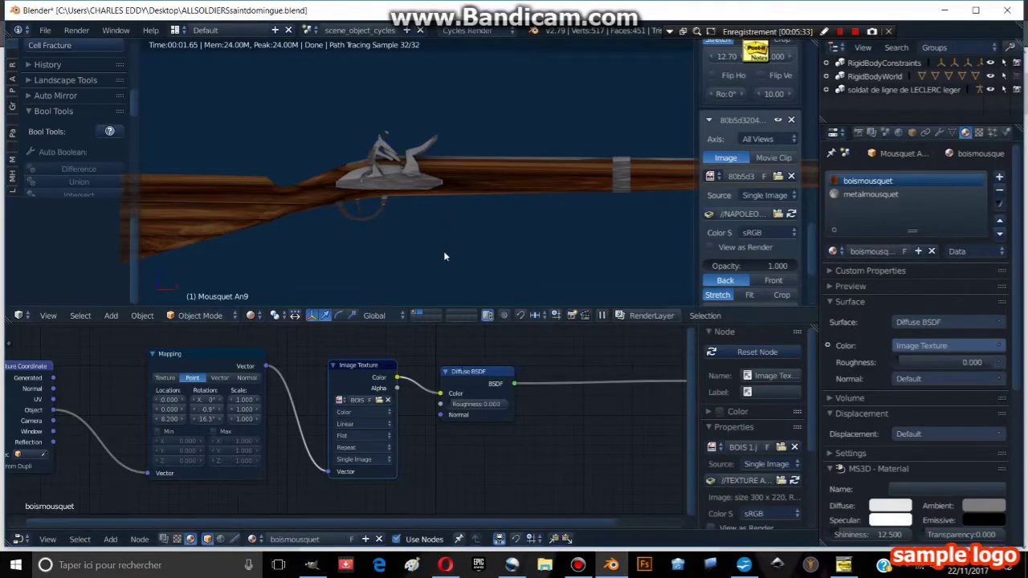
Drag the wood Mapping node's Scale X and Y fields to test the grain stretch.
scroll(365, 437, "up", 2)
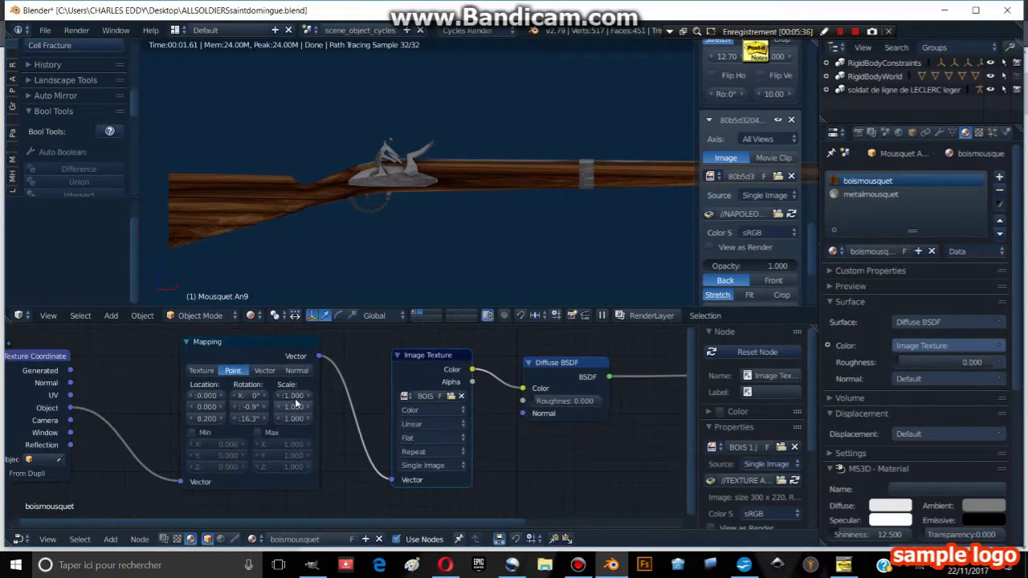
mouse_move(295, 397)
left_mouse_down()
mouse_move(273, 398)
mouse_move(281, 406)
mouse_move(265, 419)
left_mouse_up()
scroll(507, 228, "down", 3)
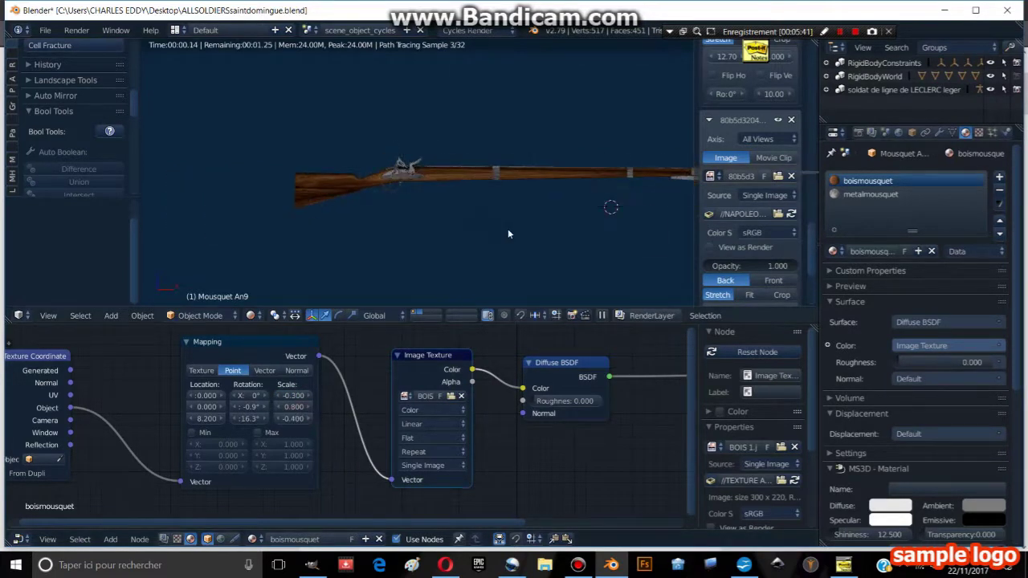
scroll(440, 233, "up", 1)
scroll(454, 209, "up", 1)
scroll(455, 211, "up", 5)
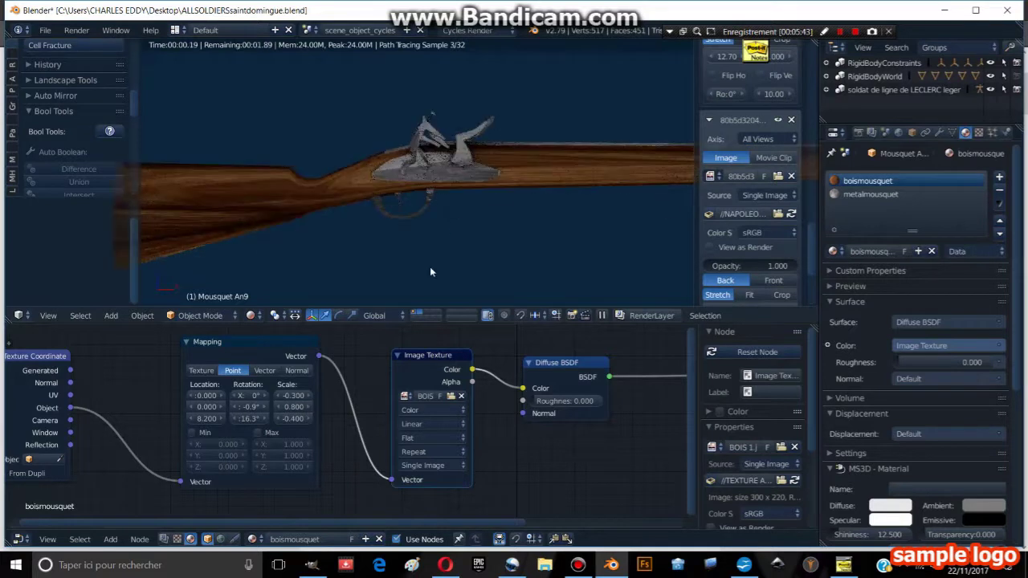
mouse_move(294, 407)
left_mouse_down()
mouse_move(265, 407)
mouse_move(303, 410)
left_mouse_up()
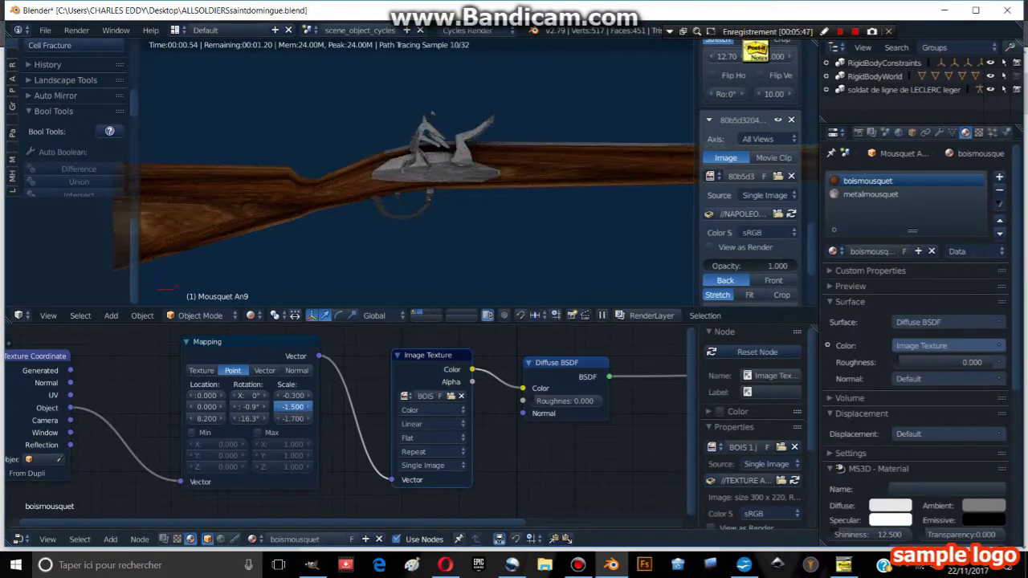
Enter 0.1 for the wood Mapping node's Scale X, Y and Z.
key("BackSpace")
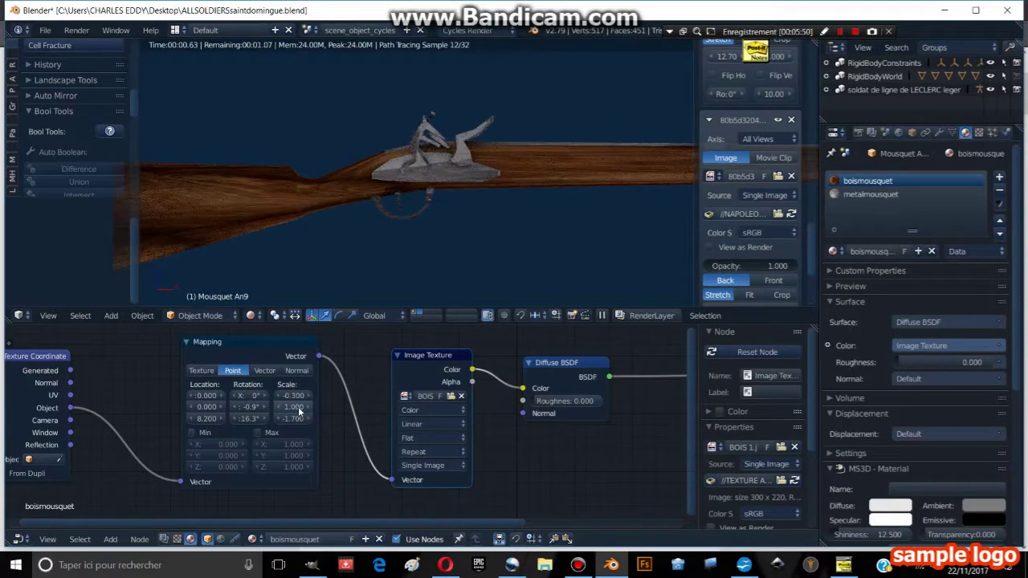
type("1")
key("Return")
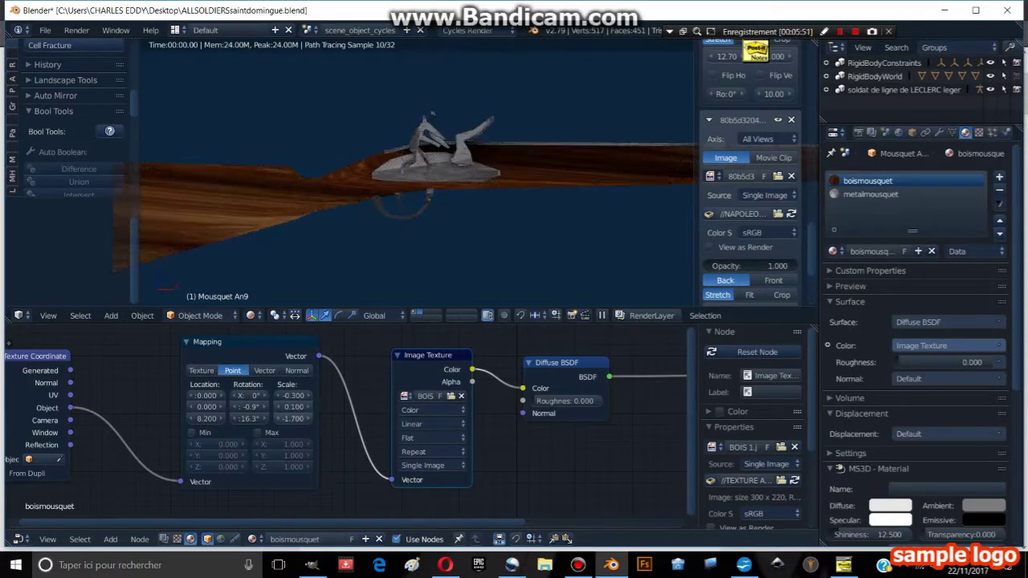
type("0.1")
key("Return")
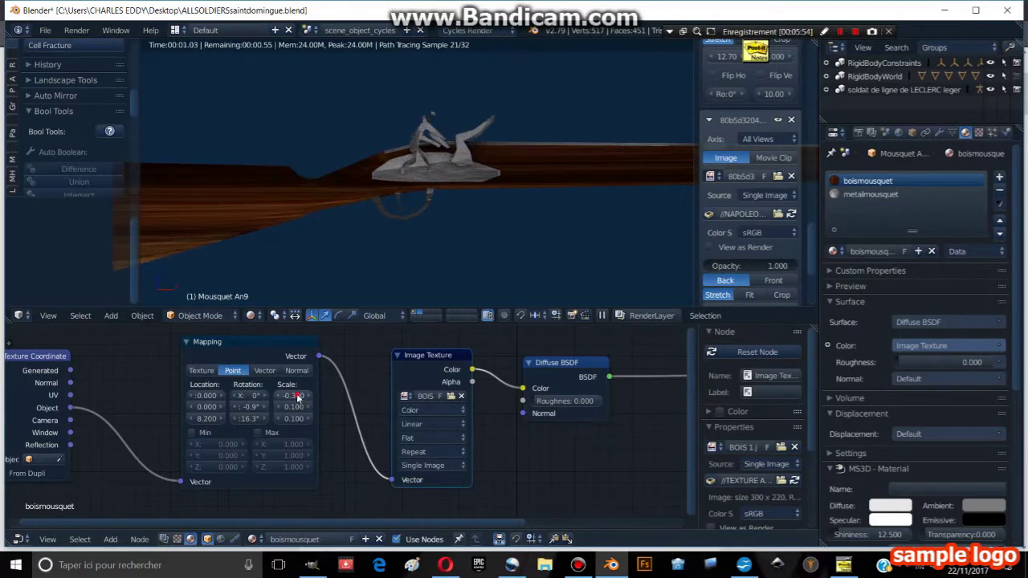
type("1")
key("Return")
scroll(461, 230, "down", 2)
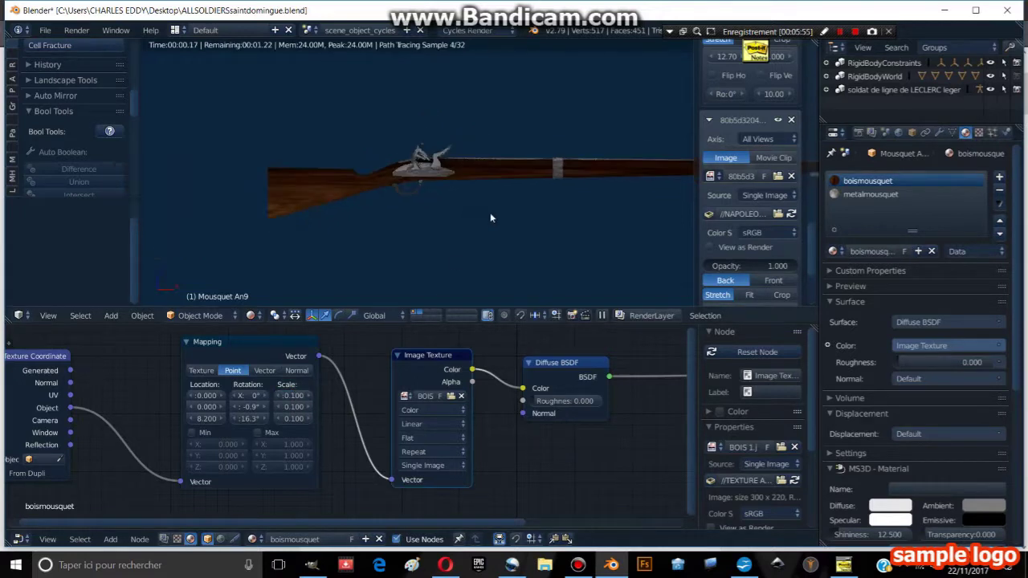
scroll(436, 205, "down", 2)
mouse_move(453, 194)
middle_mouse_down("shift")
mouse_move(438, 210)
mouse_move(470, 205)
middle_mouse_up("shift")
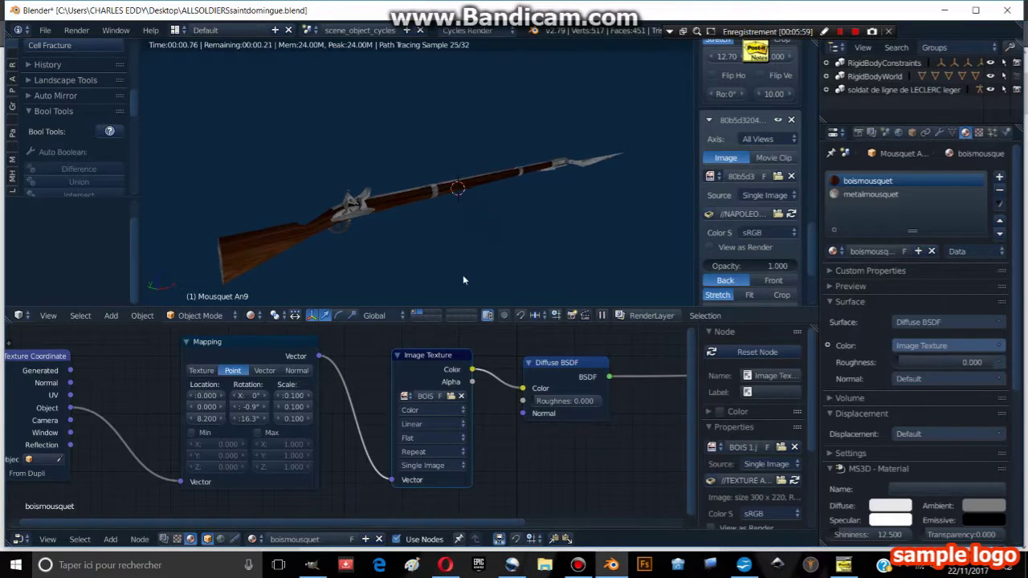
Select the rifle and orbit around it to inspect the textured stock from several angles.
right_click(348, 207)
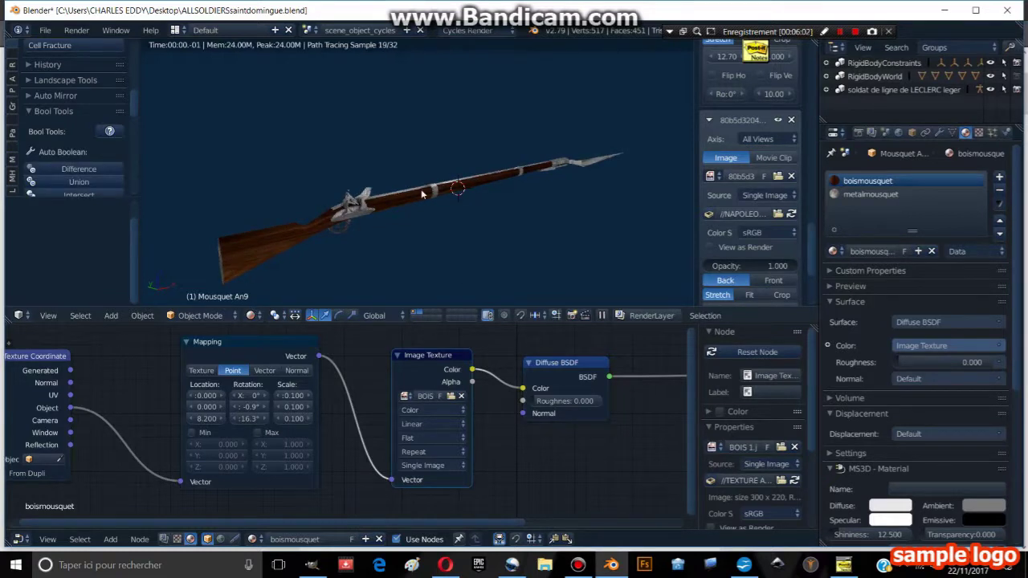
scroll(422, 193, "up", 3)
mouse_move(521, 226)
middle_mouse_down()
mouse_move(473, 213)
mouse_move(544, 208)
mouse_move(769, 56)
middle_mouse_up()
middle_click_drag(395, 202, 438, 185)
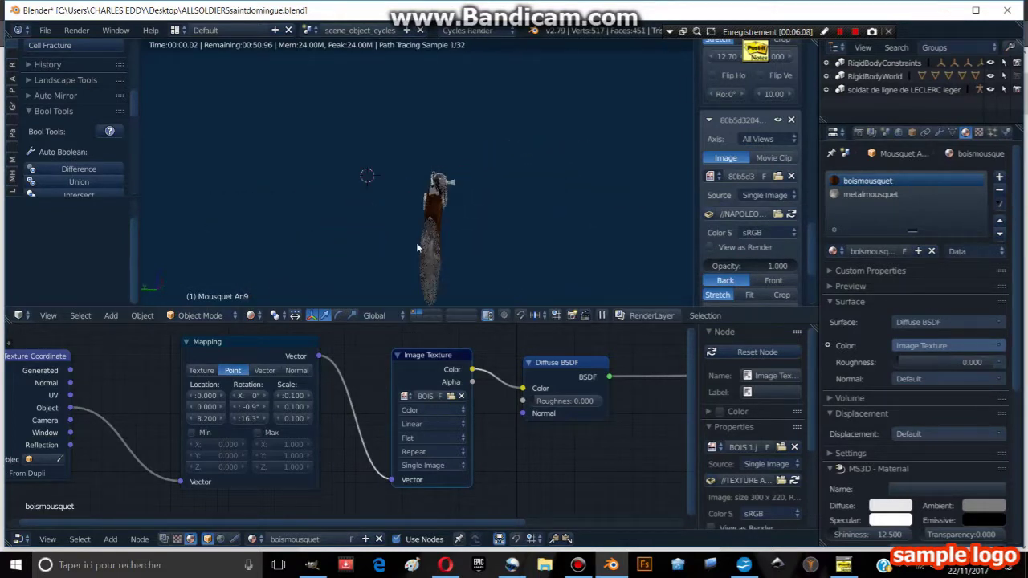
middle_click_drag(416, 242, 514, 223)
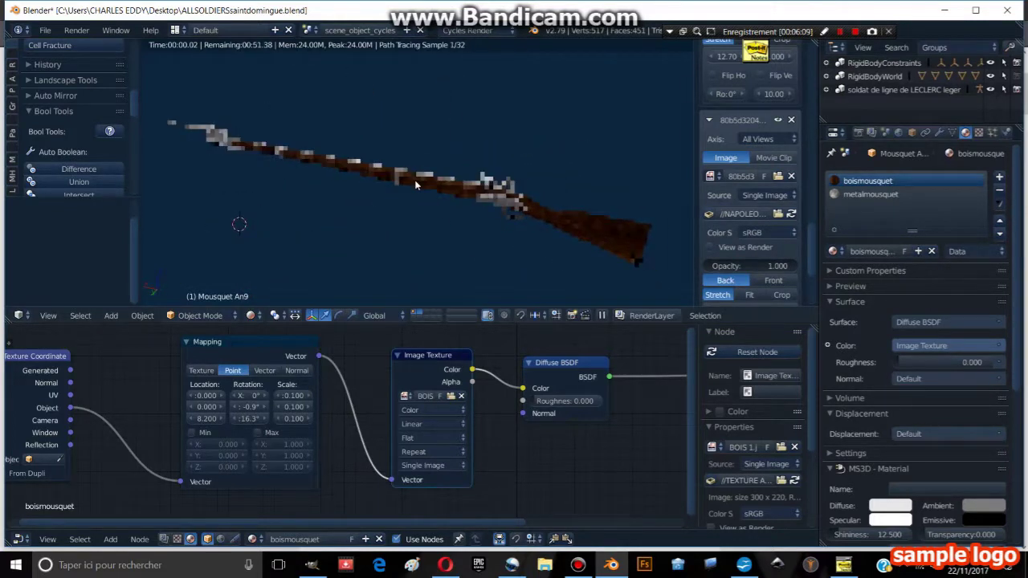
middle_click_drag(416, 184, 390, 195)
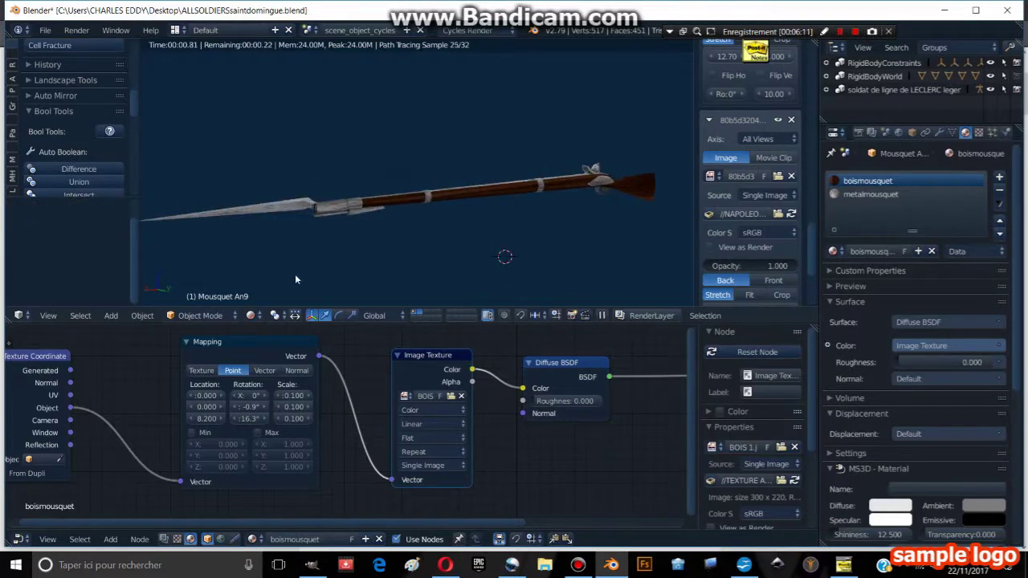
mouse_move(296, 276)
middle_mouse_down()
mouse_move(336, 181)
mouse_move(365, 186)
middle_mouse_up()
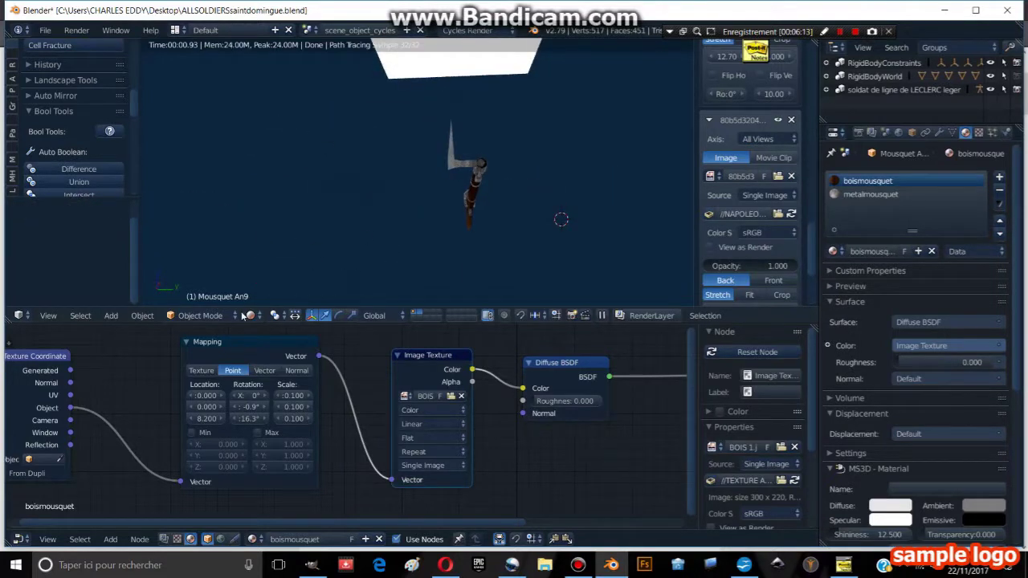
left_click(243, 316)
Delete a stray piece of the musket mesh in Edit Mode.
left_click(265, 270)
middle_click_drag(266, 269, 474, 214)
key("Tab")
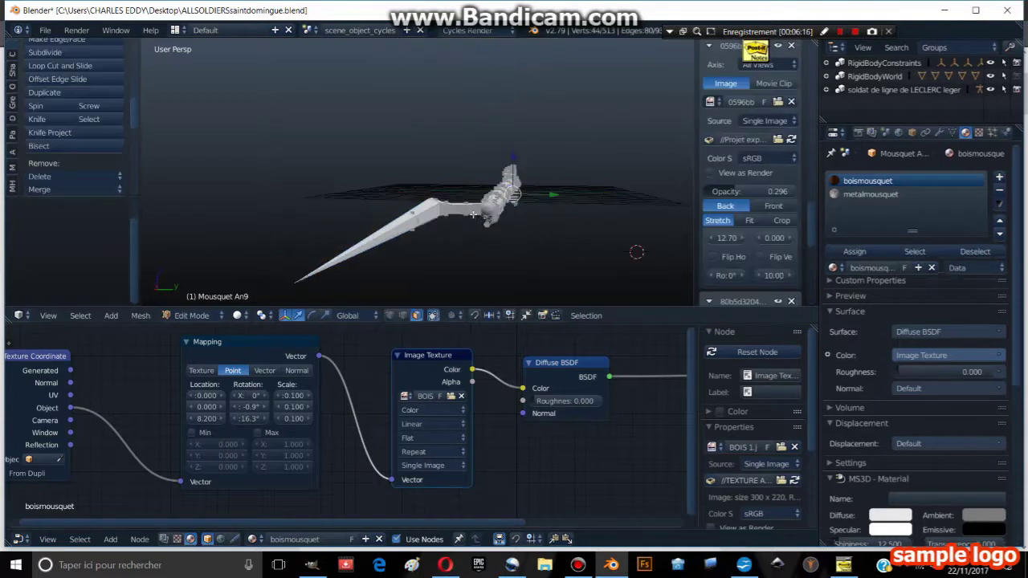
mouse_move(465, 278)
middle_mouse_down()
mouse_move(647, 317)
mouse_move(580, 260)
middle_mouse_up()
right_click(579, 256)
key("x")
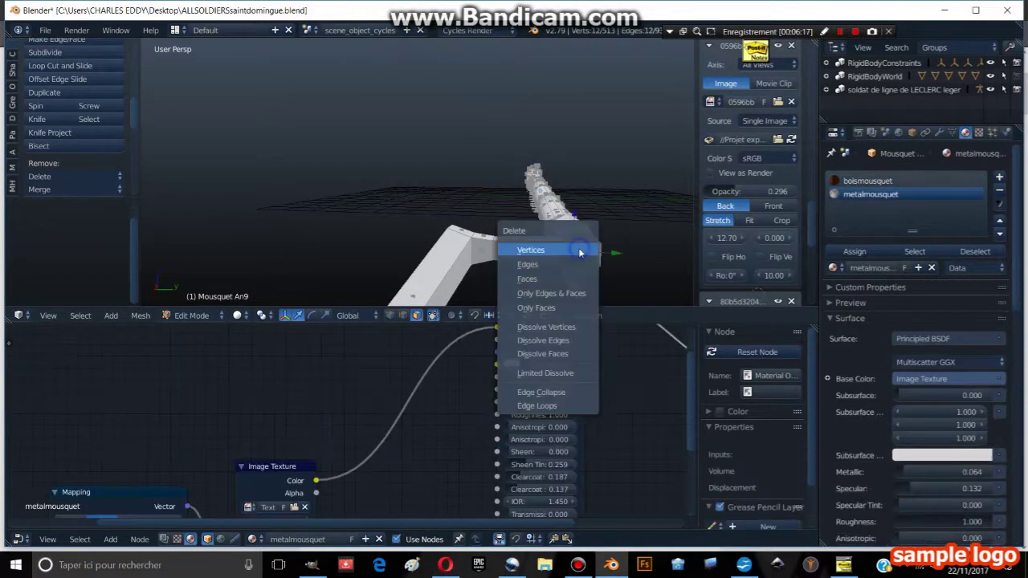
left_click(529, 279)
key("Tab")
Preview the musket's lock in Rendered shading, then return to solid shading.
middle_click_drag(530, 204, 448, 221)
left_click(253, 314)
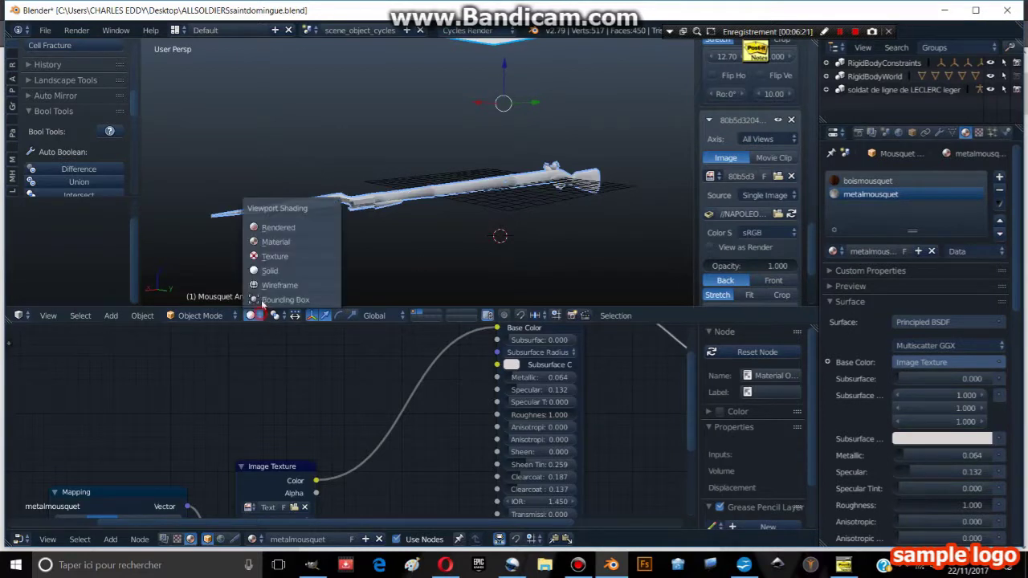
left_click(277, 227)
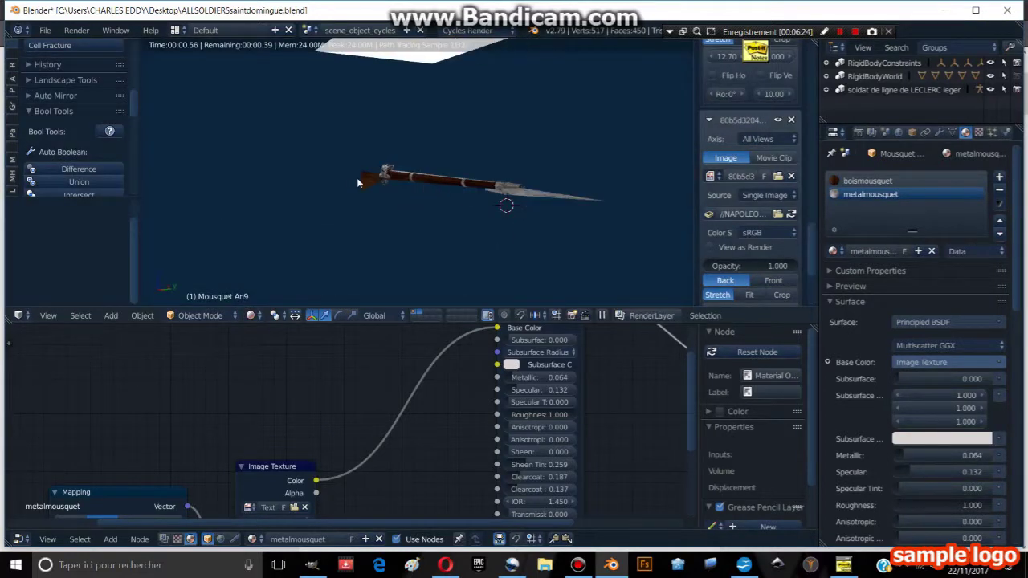
scroll(454, 205, "up", 3)
middle_click_drag(454, 205, 501, 189)
scroll(462, 173, "up", 3)
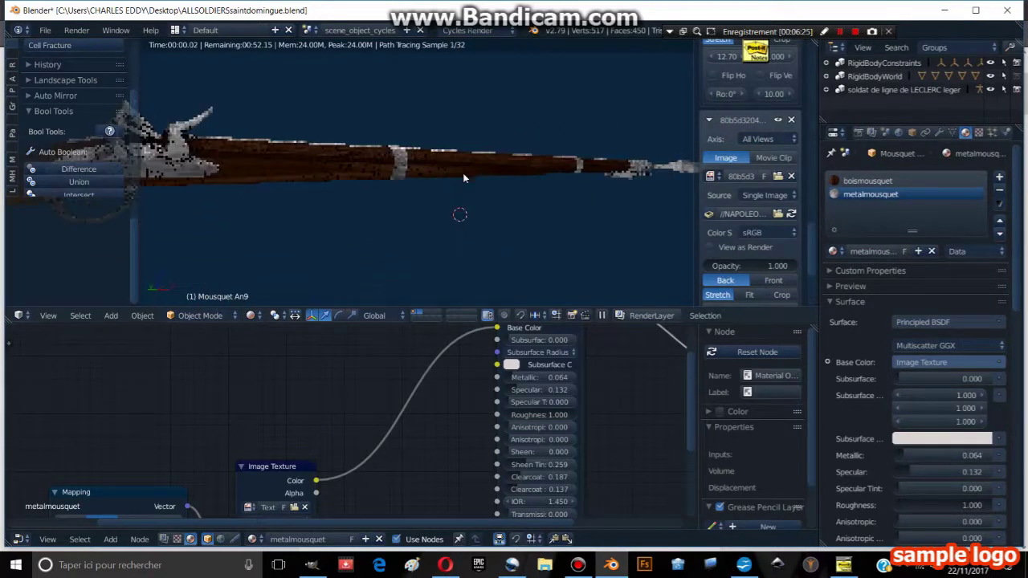
scroll(463, 173, "up", 3)
scroll(413, 165, "up", 3)
middle_click_drag(413, 165, 388, 277)
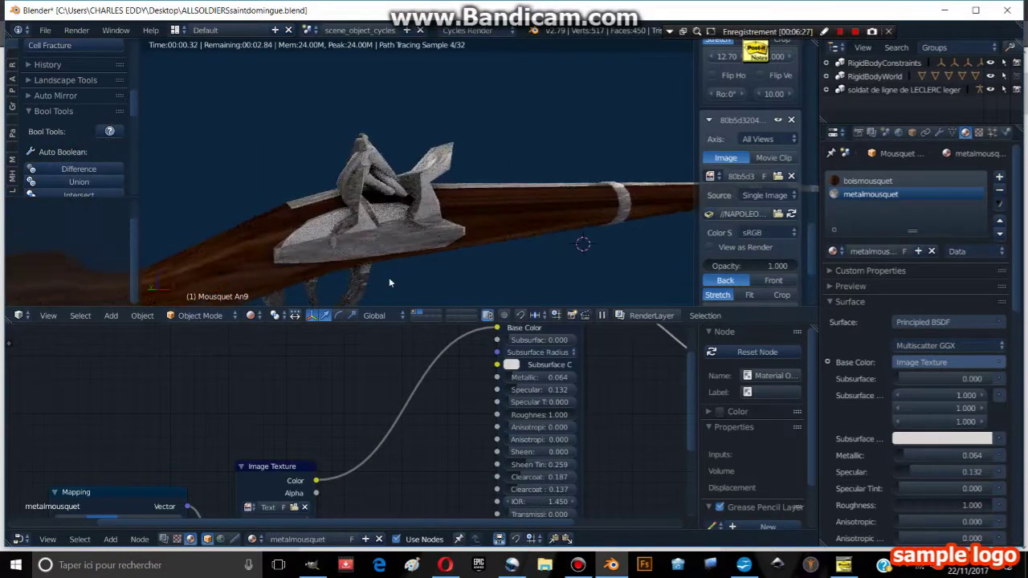
left_click(252, 315)
left_click(269, 271)
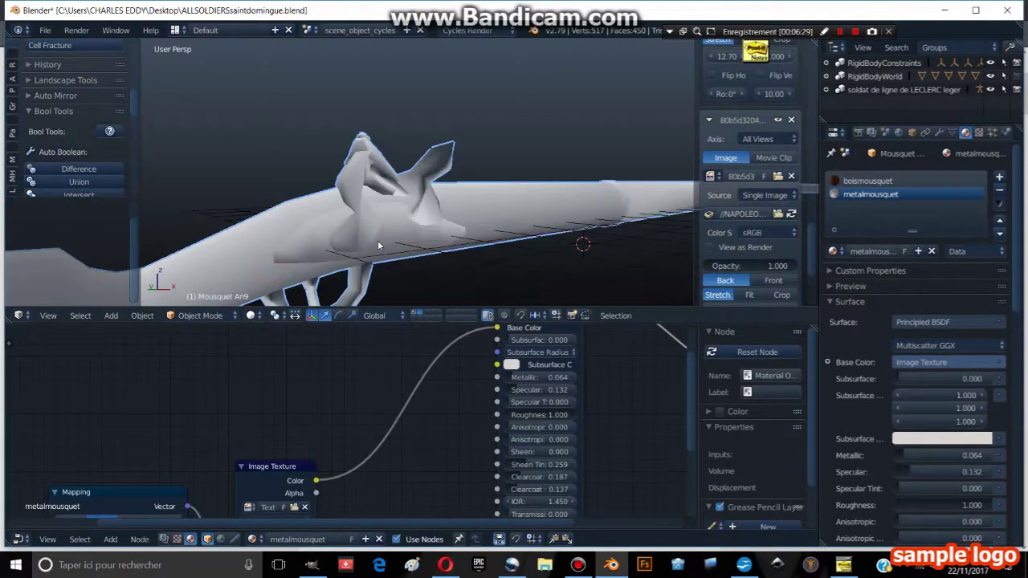
Toggle Edit Mode briefly and orbit to a wider view of the rifle.
mouse_move(378, 240)
middle_mouse_down()
mouse_move(397, 228)
mouse_move(460, 237)
middle_mouse_up()
key("Tab")
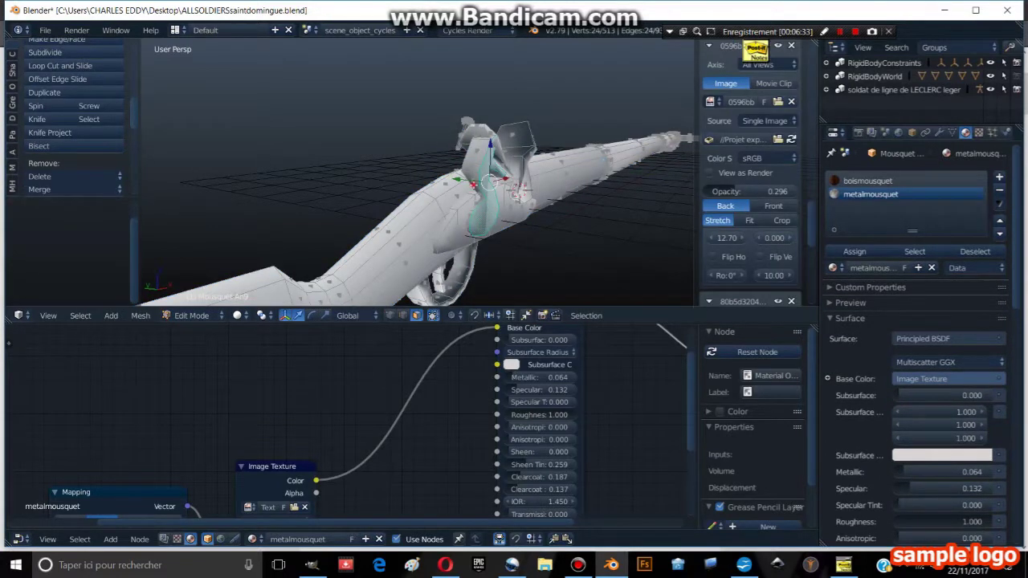
key("Tab")
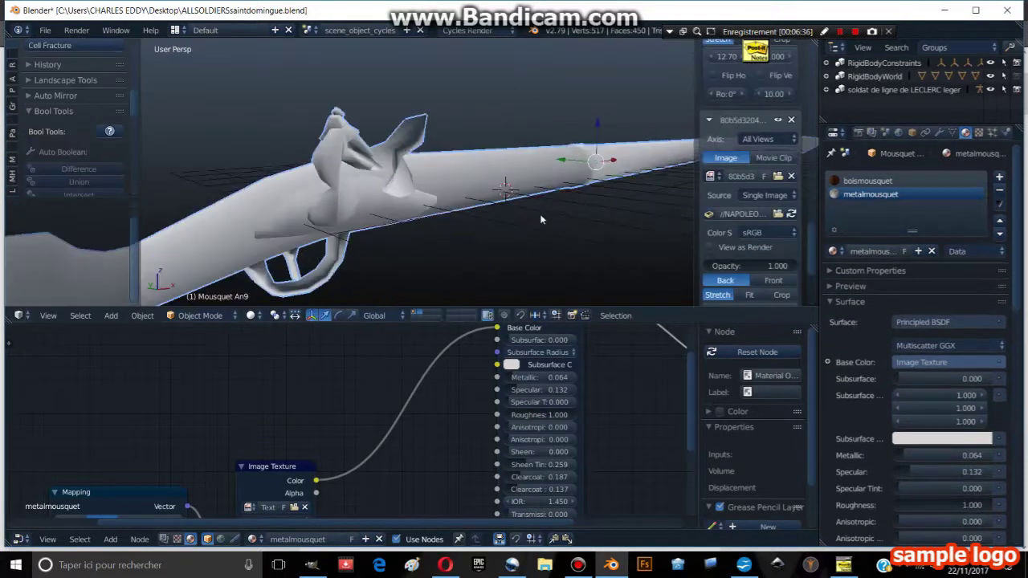
scroll(540, 213, "up", 2)
middle_click_drag(387, 192, 480, 177)
Move the lock hammer vertices -0.099 along Y and rescale them, back in Object Mode.
key("Tab")
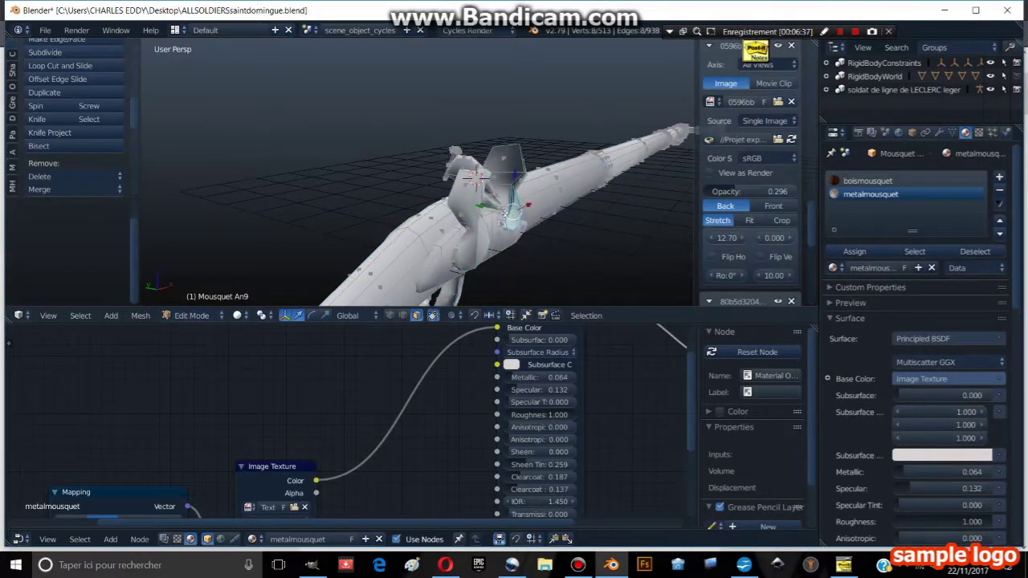
middle_click_drag(506, 212, 316, 175)
right_click(266, 145, "shift")
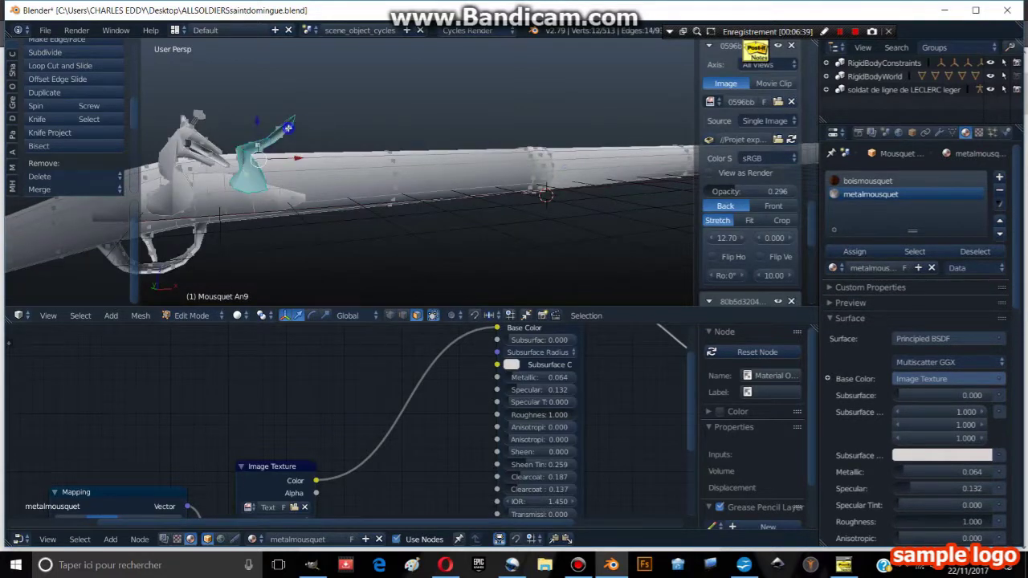
middle_click_drag(287, 128, 393, 217)
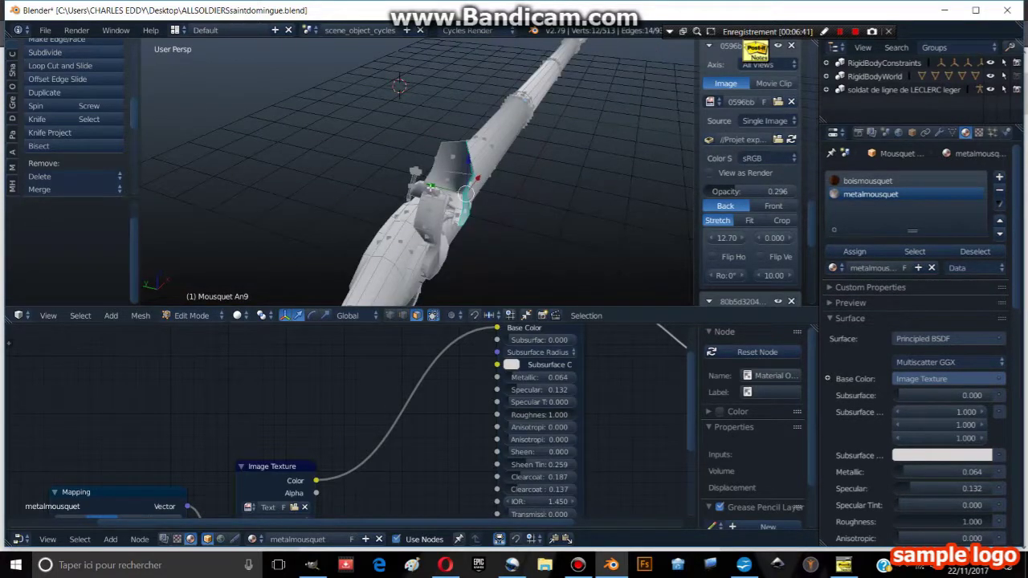
left_click_drag(432, 186, 569, 218)
key("s")
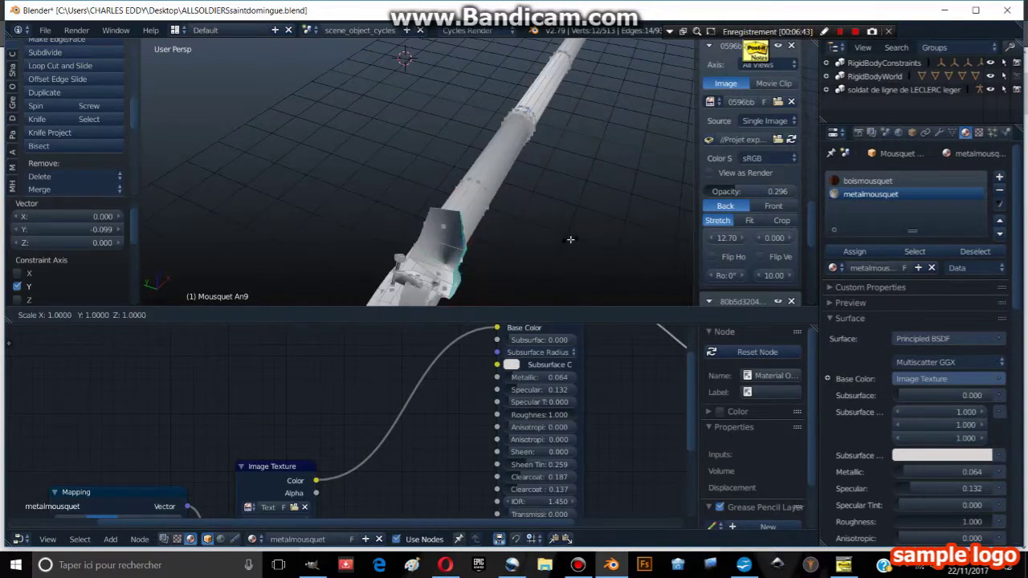
type("0")
left_click(571, 240)
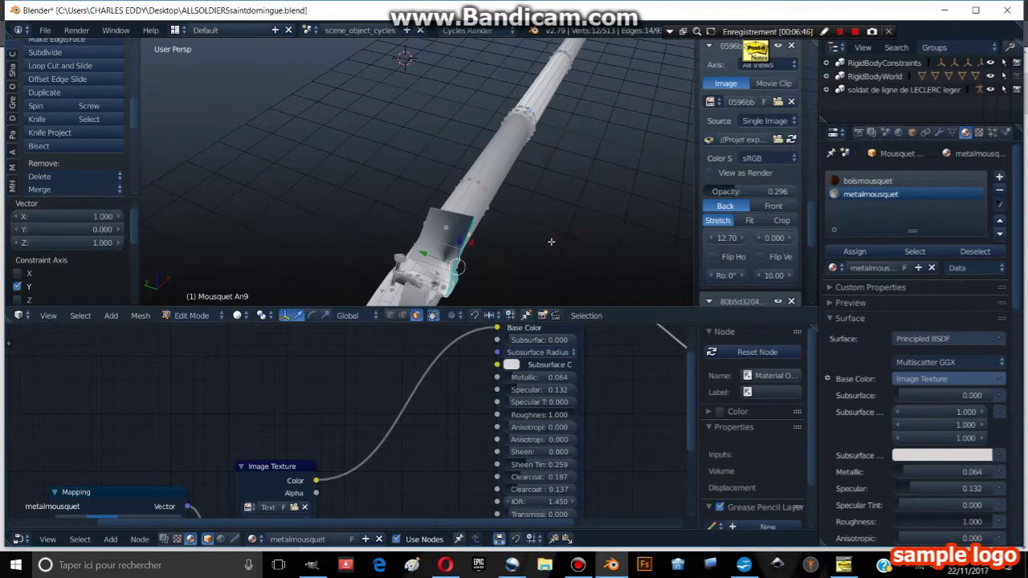
key("Tab")
mouse_move(541, 235)
middle_mouse_down()
mouse_move(496, 205)
mouse_move(415, 180)
middle_mouse_up()
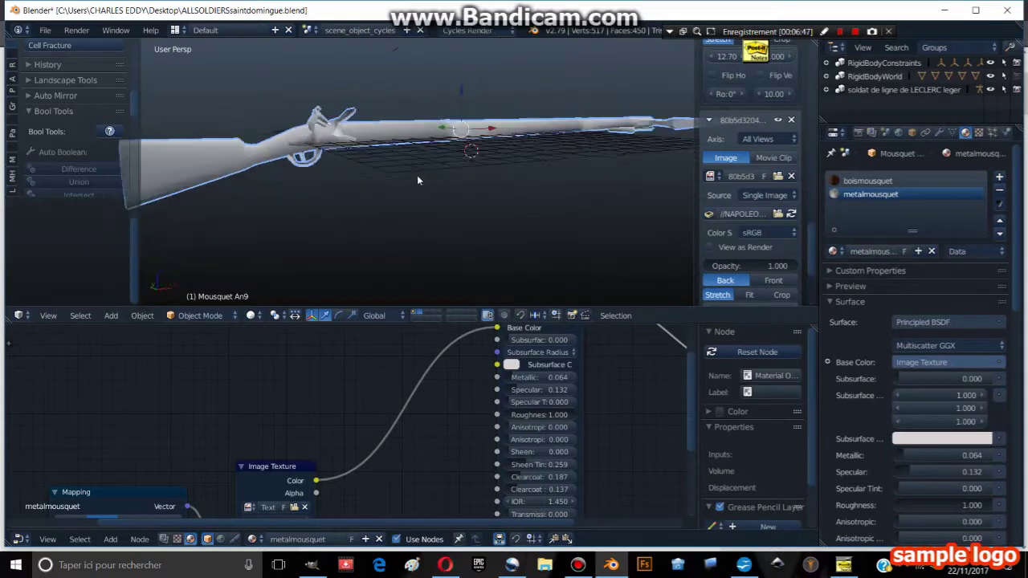
middle_click_drag(327, 158, 266, 141)
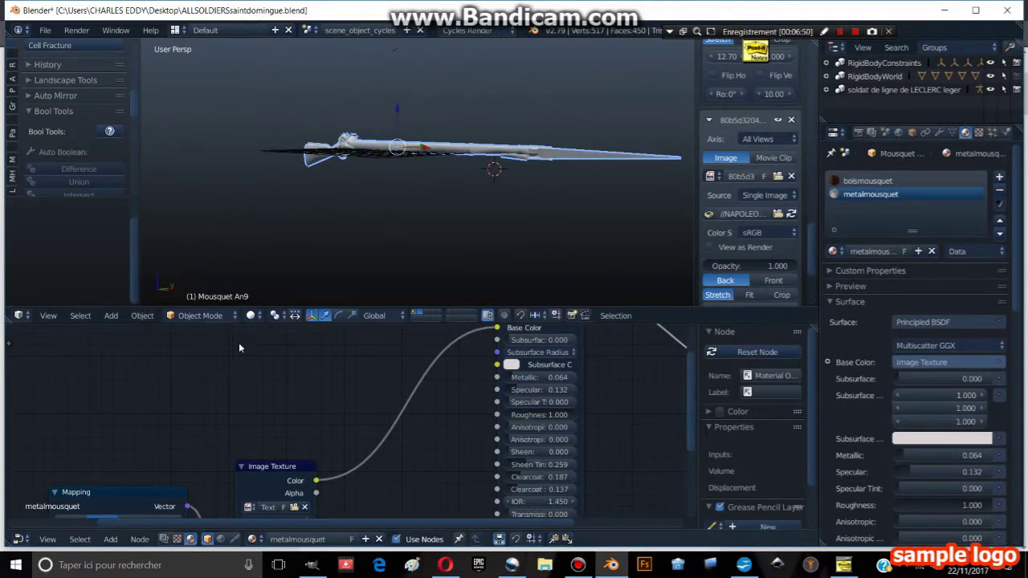
Switch to Rendered shading and view the musket through the scene camera.
left_click(251, 315)
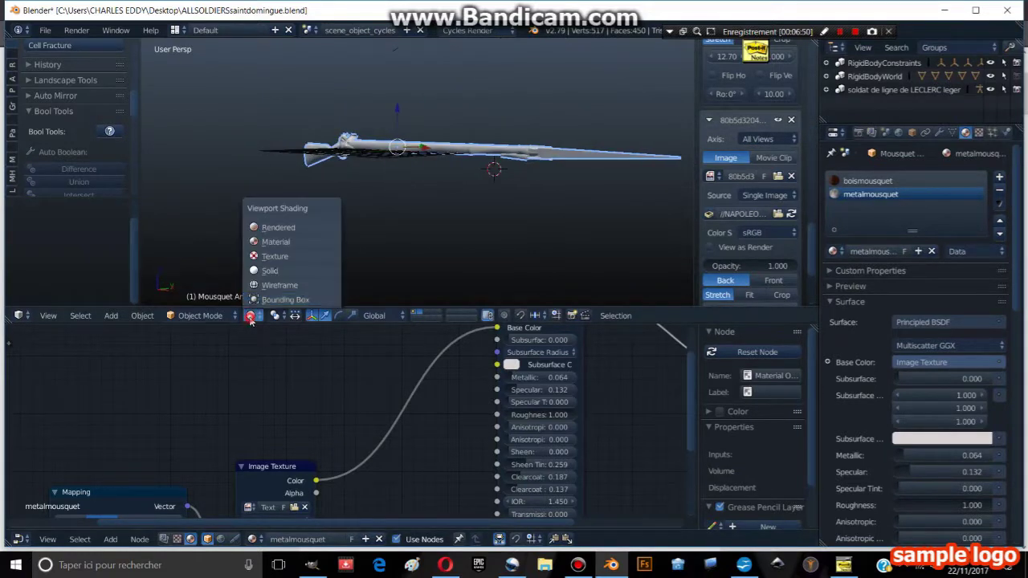
left_click(277, 227)
mouse_move(372, 120)
middle_mouse_down()
mouse_move(342, 148)
mouse_move(402, 148)
middle_mouse_up()
key("ctrl+alt+KP_0")
key("ctrl+alt+KP_0")
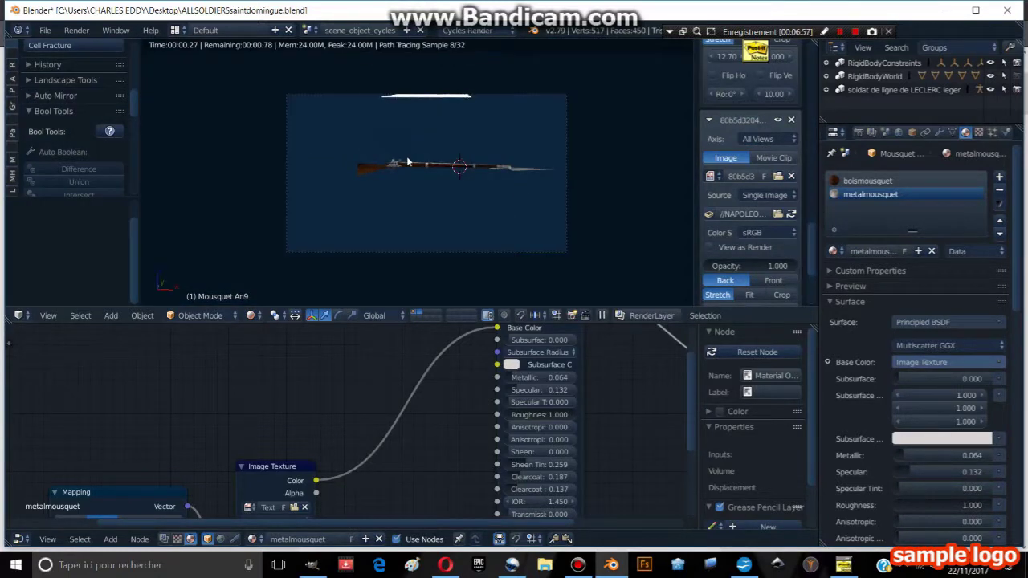
Enable world nodes and link a new Environment Texture into the Background Color.
left_click(220, 539)
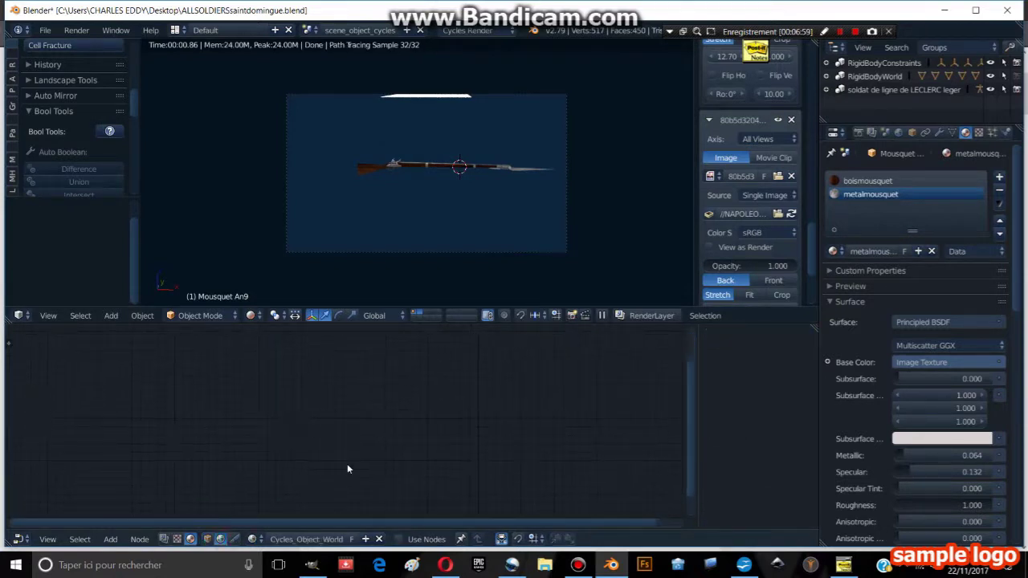
left_click(411, 539)
key("Home")
left_click(110, 539)
mouse_move(131, 483)
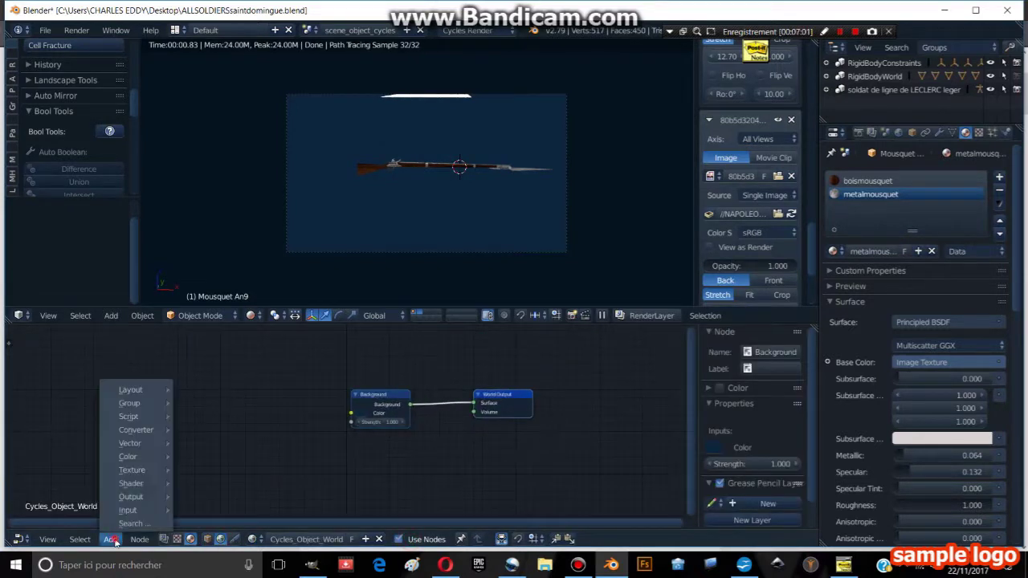
left_click(132, 470)
left_click(210, 340)
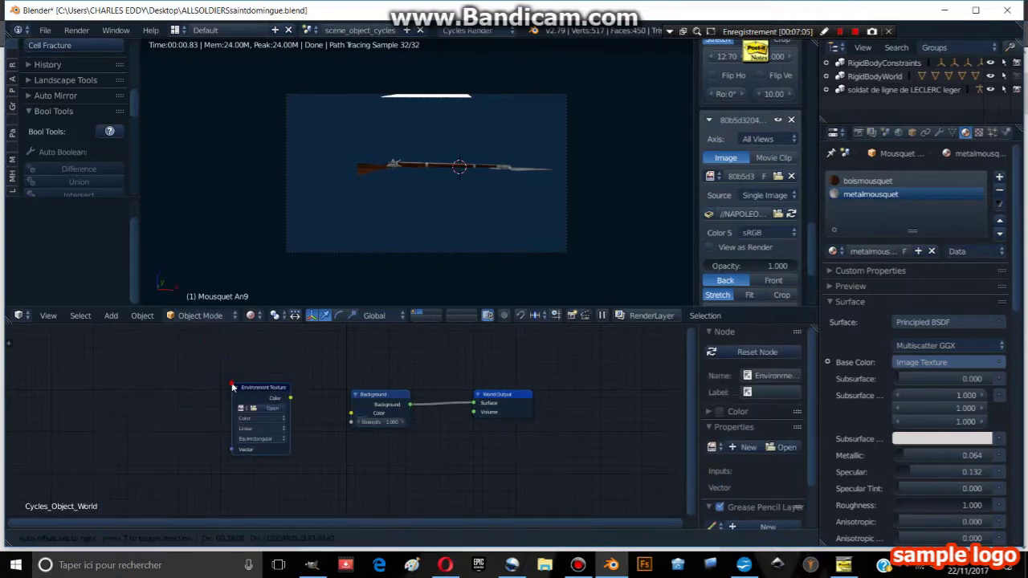
left_click_drag(291, 398, 351, 412)
Load snow mountain016.jpg as the world Environment Texture, browsing by thumbnails.
left_click(267, 409)
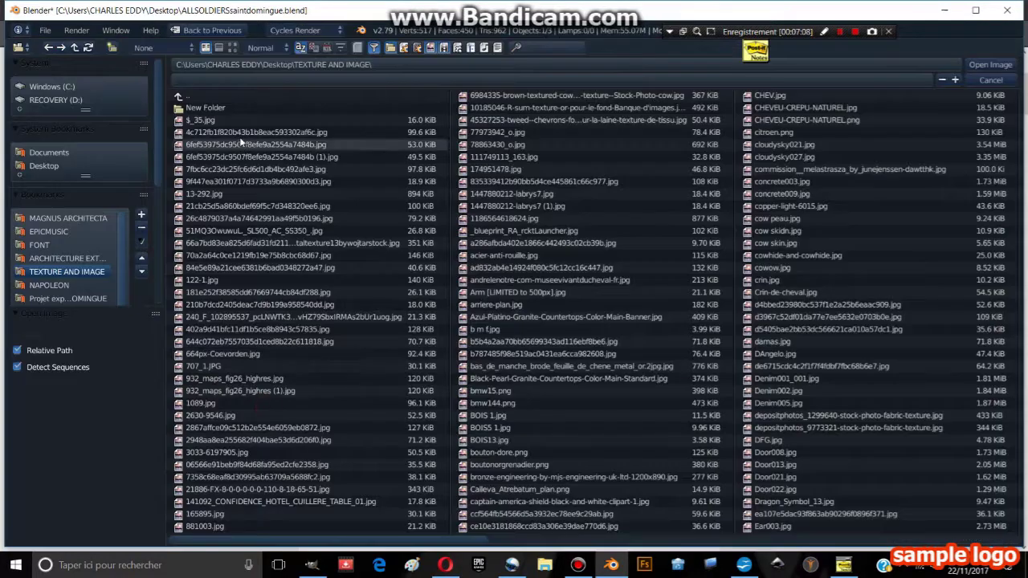
left_click(232, 47)
scroll(643, 311, "down", 5)
scroll(643, 307, "down", 5)
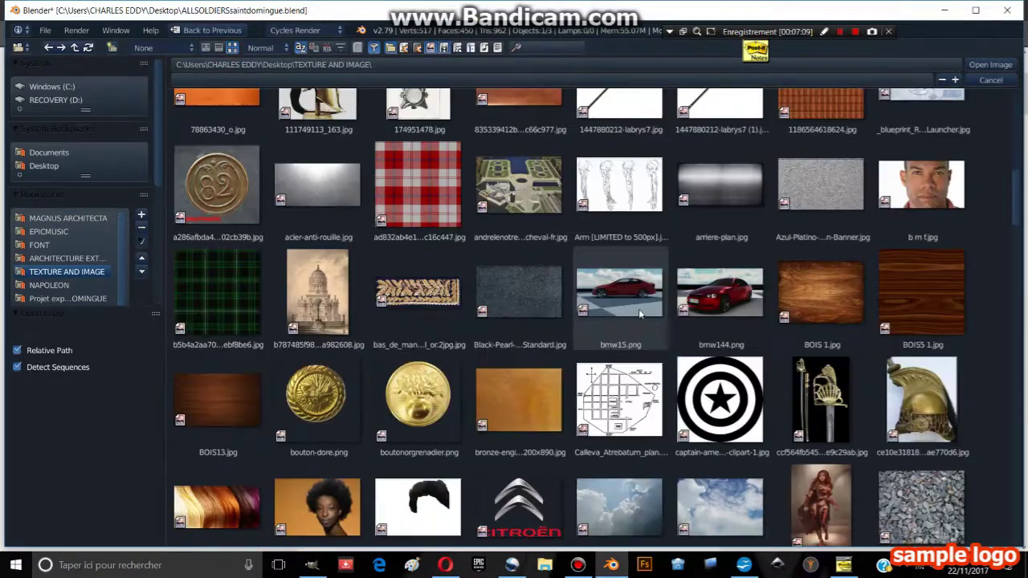
scroll(642, 305, "down", 3)
scroll(640, 304, "down", 4)
scroll(636, 302, "down", 4)
scroll(637, 302, "down", 4)
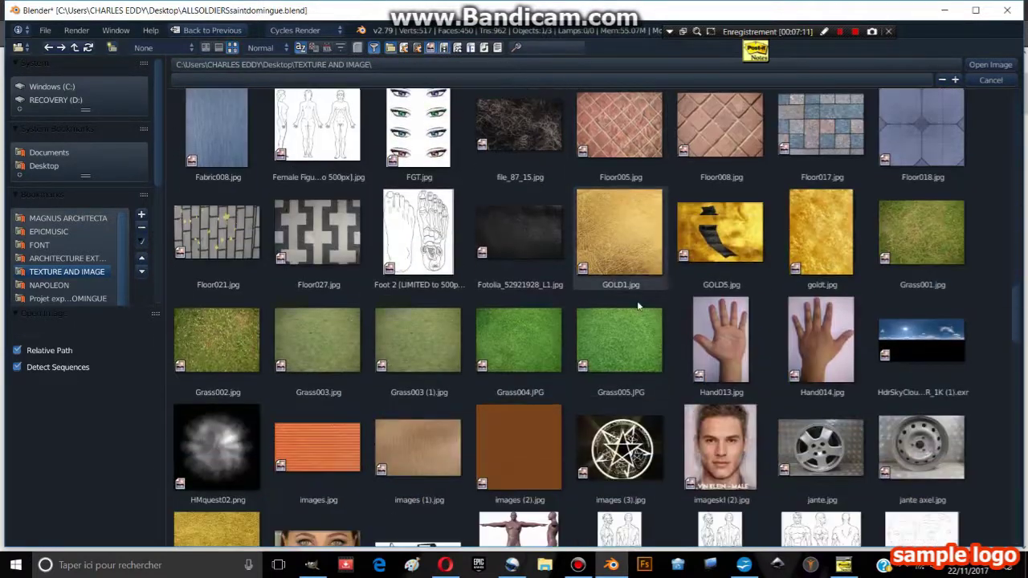
scroll(637, 305, "down", 3)
scroll(637, 308, "down", 3)
scroll(636, 312, "down", 4)
scroll(635, 312, "down", 4)
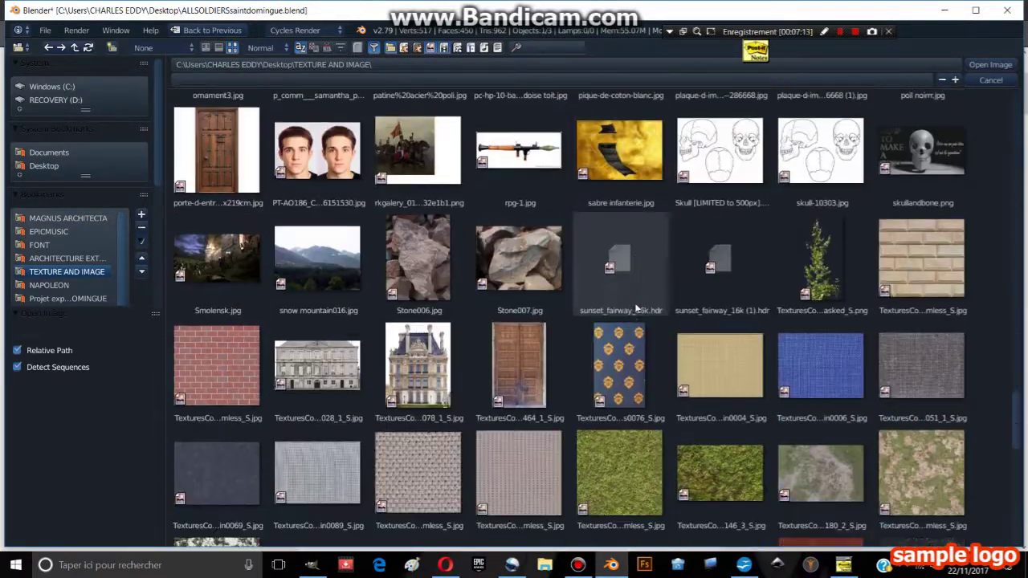
scroll(529, 299, "down", 4)
scroll(418, 278, "down", 2)
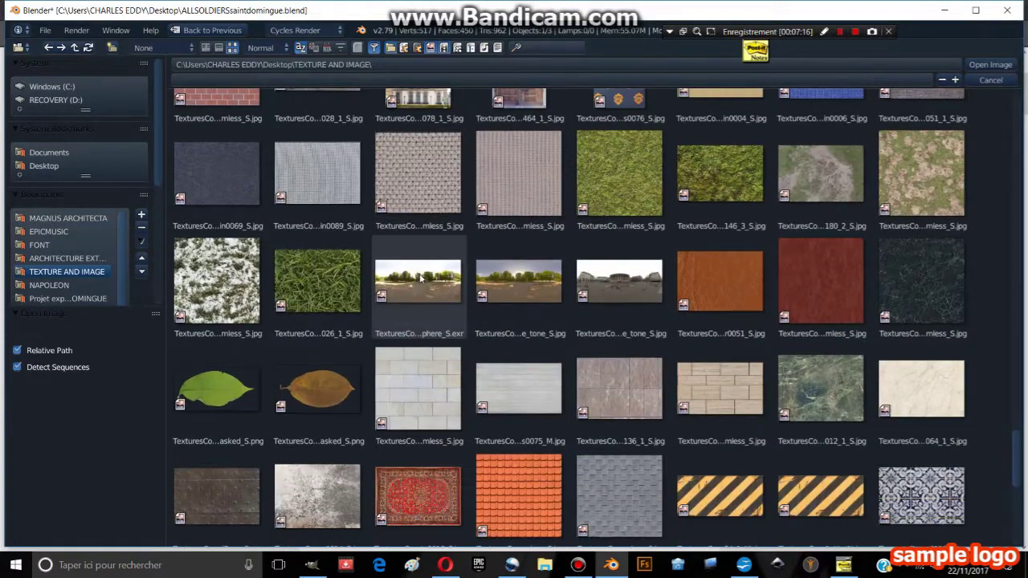
scroll(420, 278, "up", 2)
scroll(420, 271, "up", 2)
left_click(324, 166)
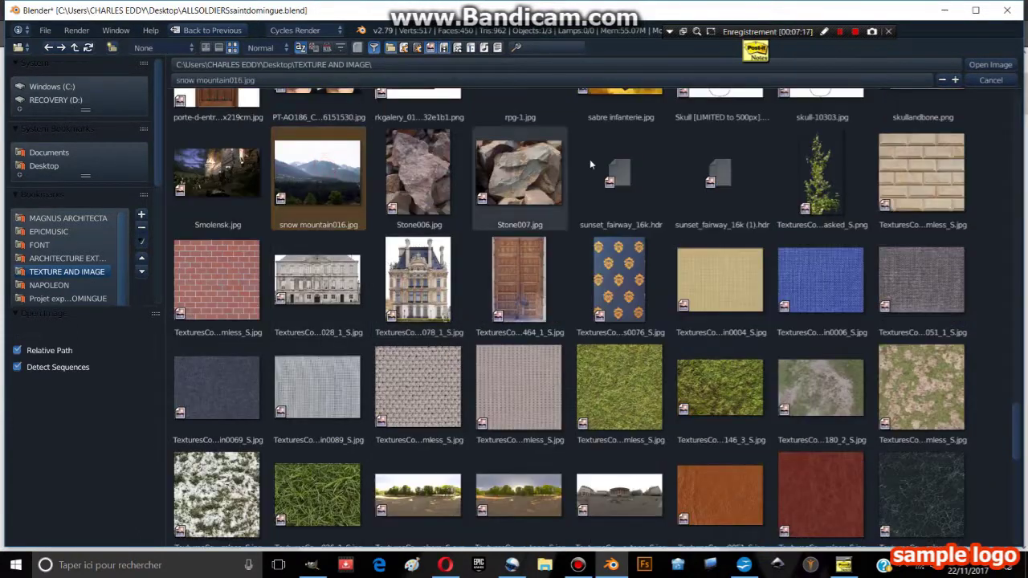
left_click(970, 68)
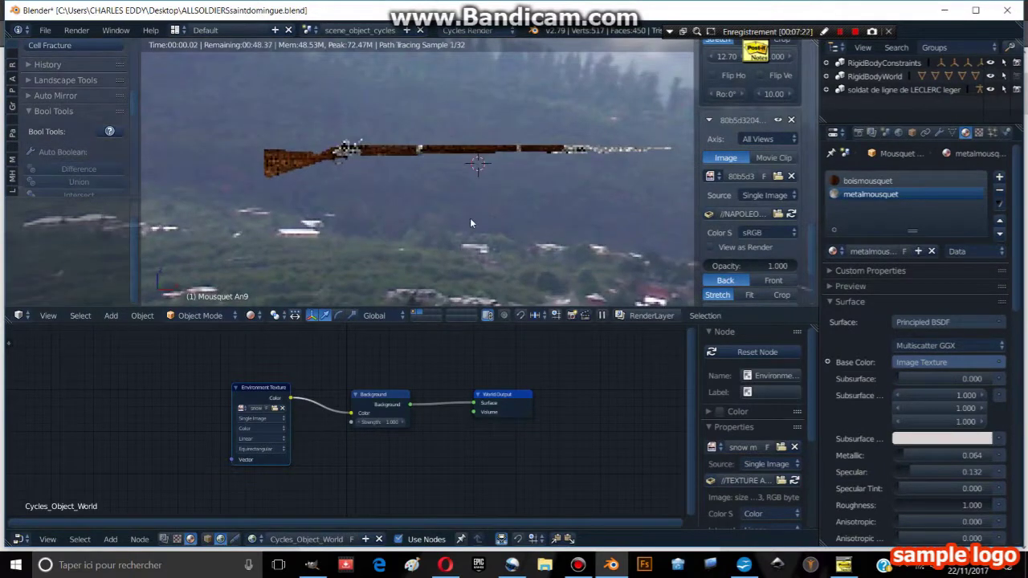
Set the world Background Strength to 2.000 and orbit the rendered musket.
middle_click_drag(469, 218, 492, 224)
scroll(428, 415, "up", 2)
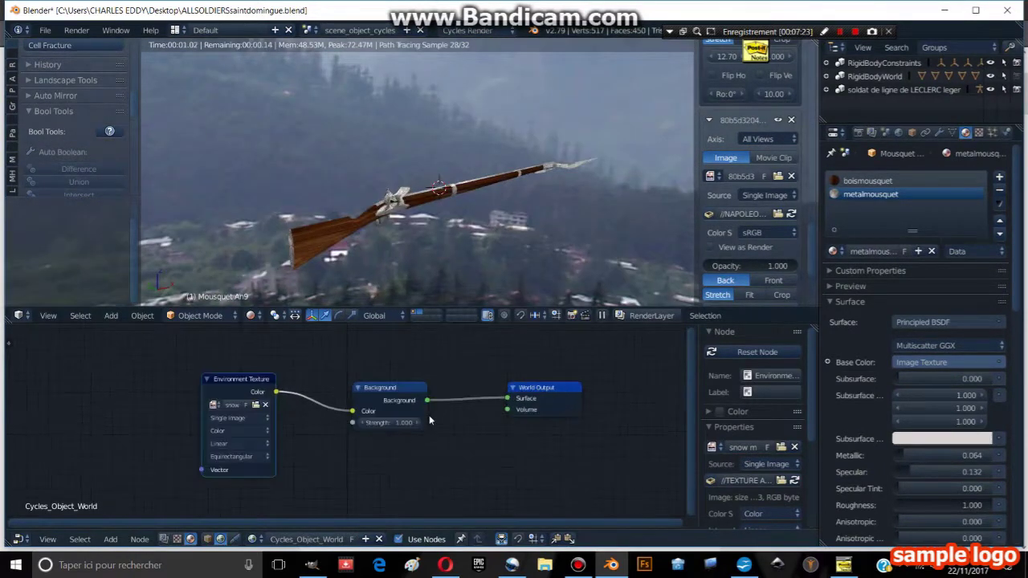
mouse_move(429, 423)
left_mouse_down()
mouse_move(388, 427)
mouse_move(401, 422)
left_mouse_up()
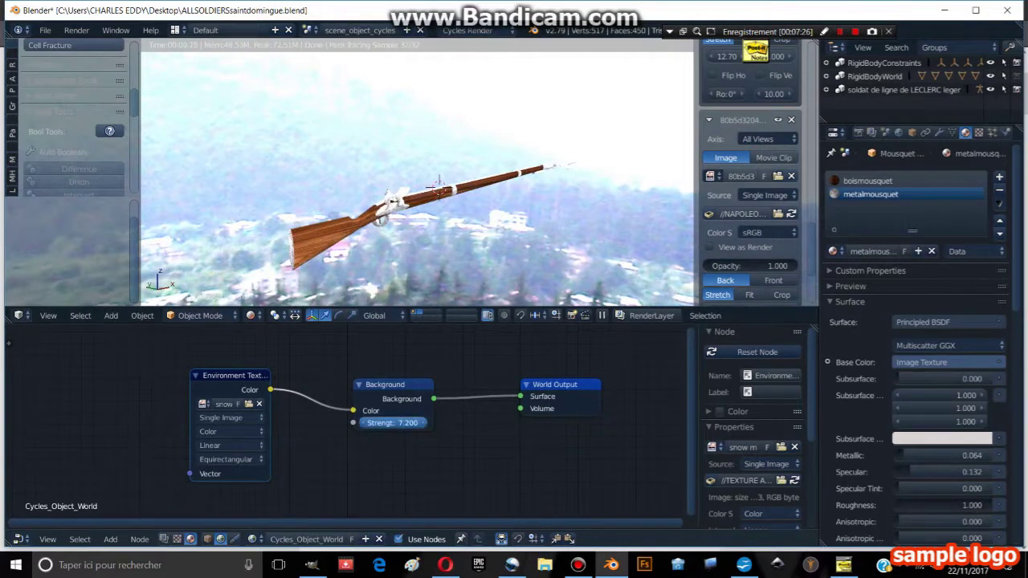
key("Return")
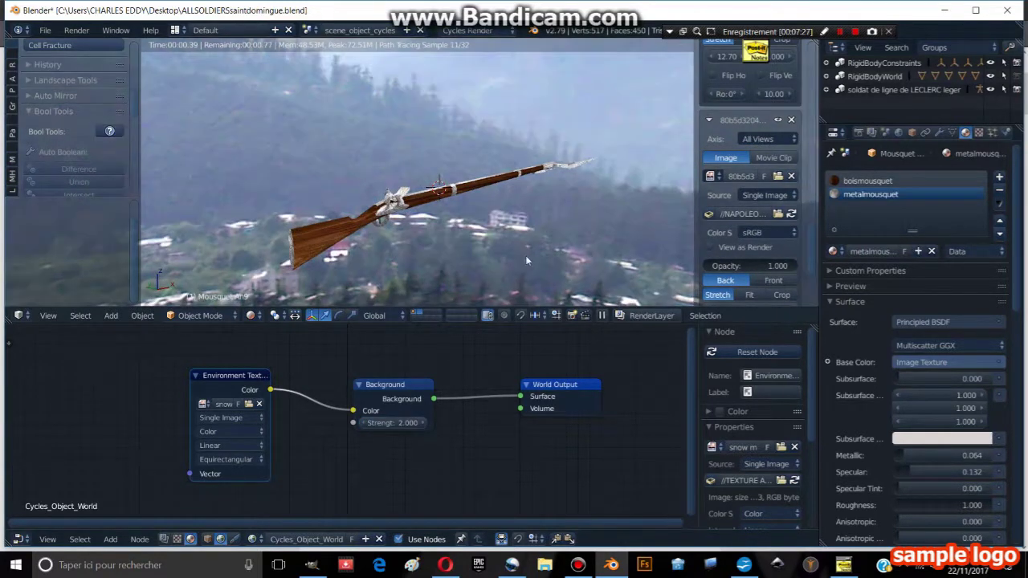
middle_click_drag(464, 252, 506, 222)
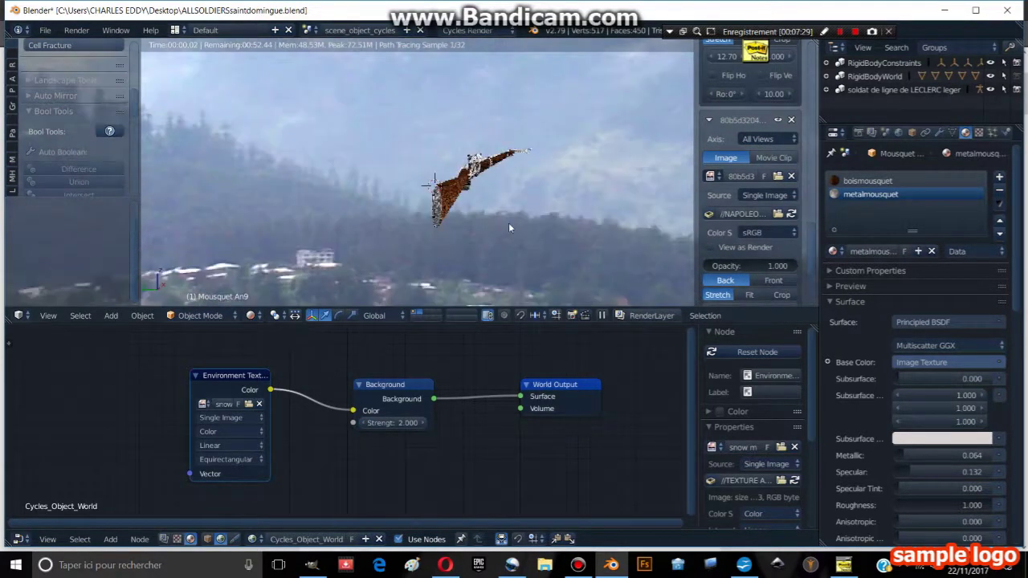
middle_click_drag(450, 205, 510, 204)
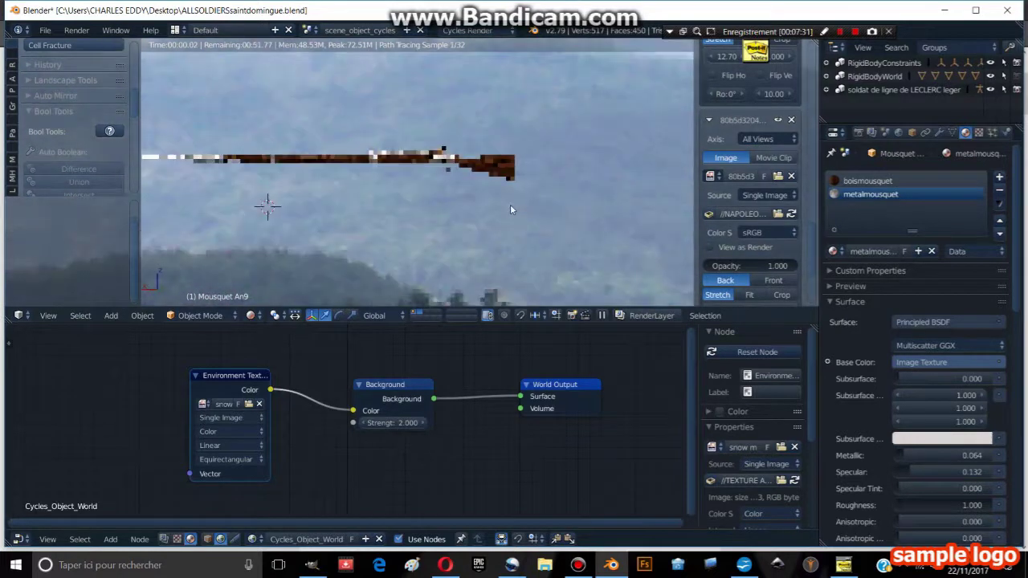
mouse_move(422, 206)
middle_mouse_down()
mouse_move(411, 207)
mouse_move(583, 224)
mouse_move(458, 206)
mouse_move(498, 189)
mouse_move(437, 208)
mouse_move(501, 208)
mouse_move(479, 211)
mouse_move(397, 194)
mouse_move(464, 184)
middle_mouse_up()
Switch the viewport to Solid shading and centre the view on the rifle lock.
left_click(250, 315)
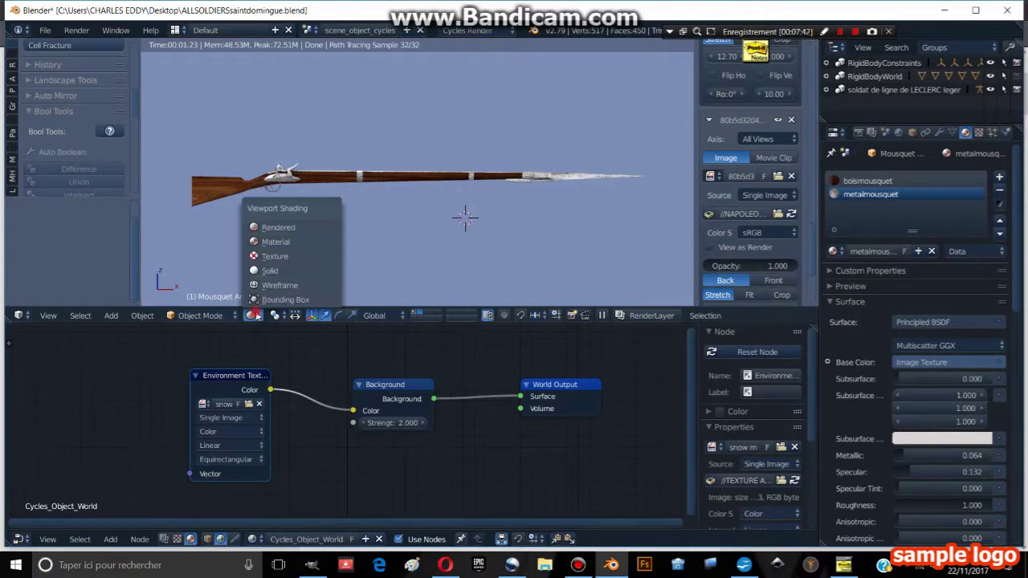
left_click(276, 268)
scroll(316, 213, "up", 5)
middle_click_drag(317, 213, 410, 237, "shift")
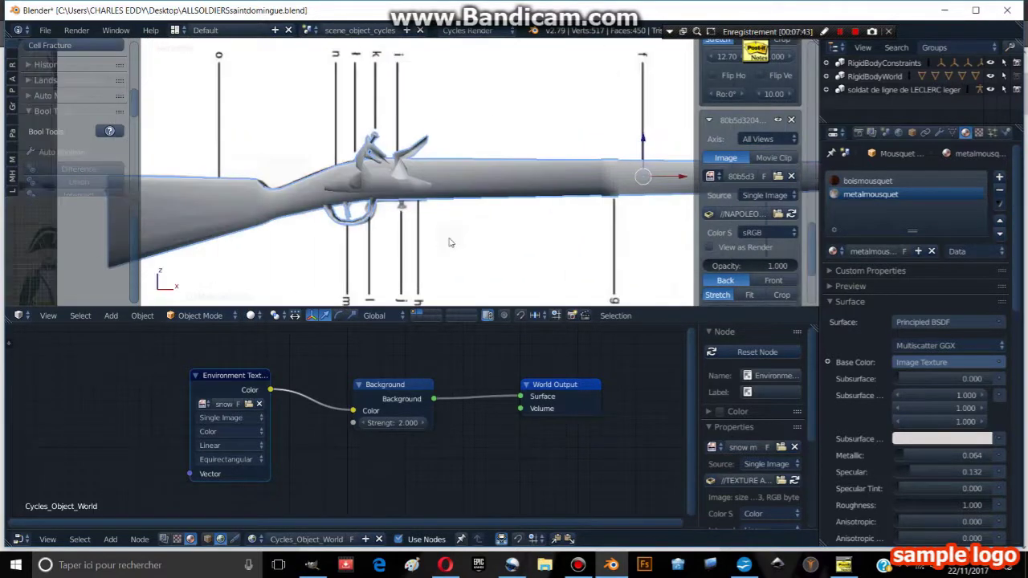
scroll(416, 239, "up", 2)
Enter Edit Mode on the musket and add a plane to its mesh.
key("Tab")
scroll(403, 229, "down", 2)
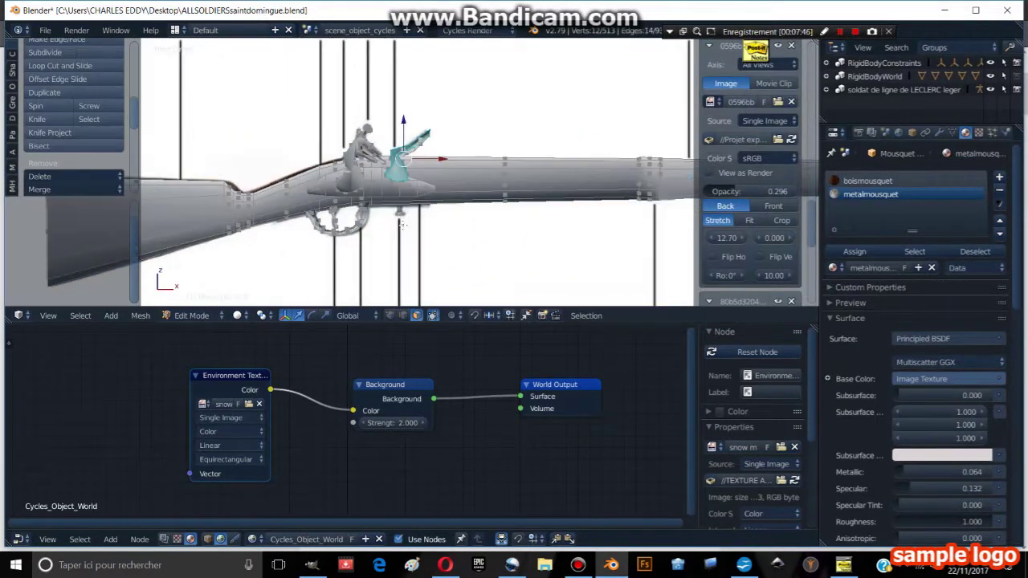
scroll(402, 225, "up", 2)
middle_click_drag(311, 209, 294, 182, "shift")
key("a")
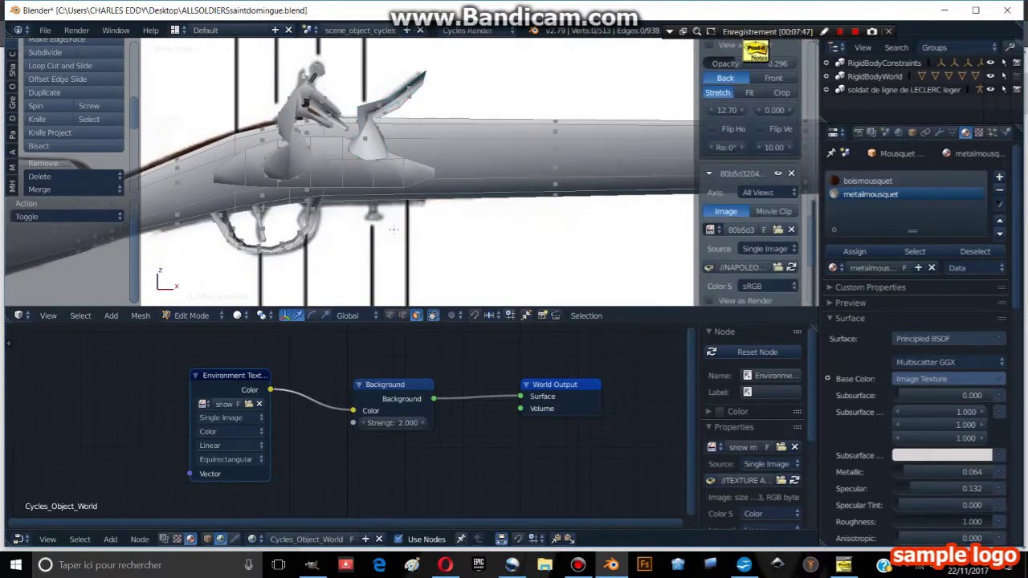
left_click(12, 56)
left_click(62, 79)
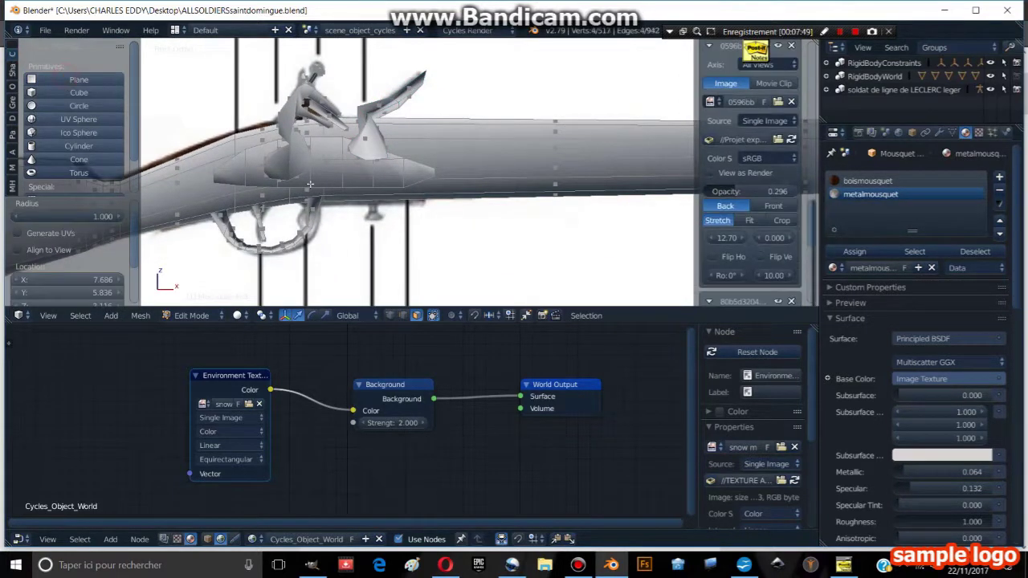
Delete the misplaced plane, viewing the musket from the front.
scroll(365, 201, "down", 2)
key("KP_1")
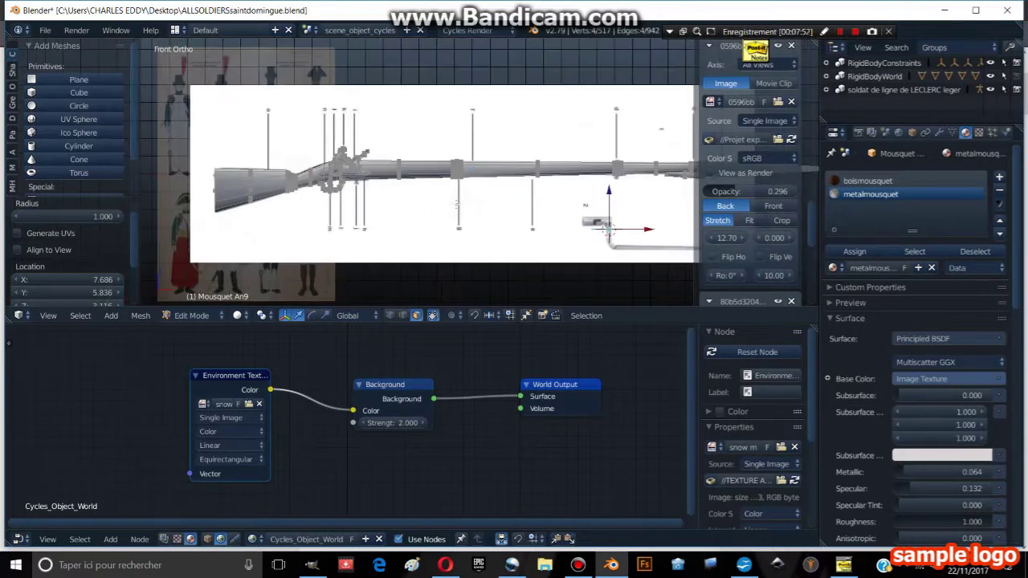
key("x")
left_click(469, 207)
scroll(325, 201, "up", 3)
scroll(326, 201, "up", 2)
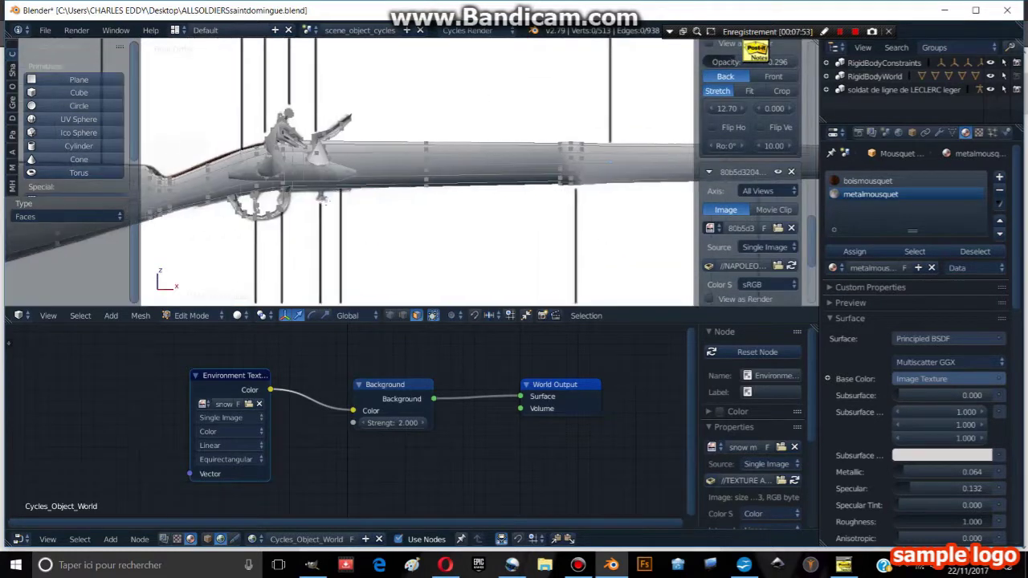
Add a fresh plane near the lock.
left_click(78, 79)
scroll(361, 201, "up", 1)
scroll(361, 201, "up", 2)
scroll(421, 209, "up", 1)
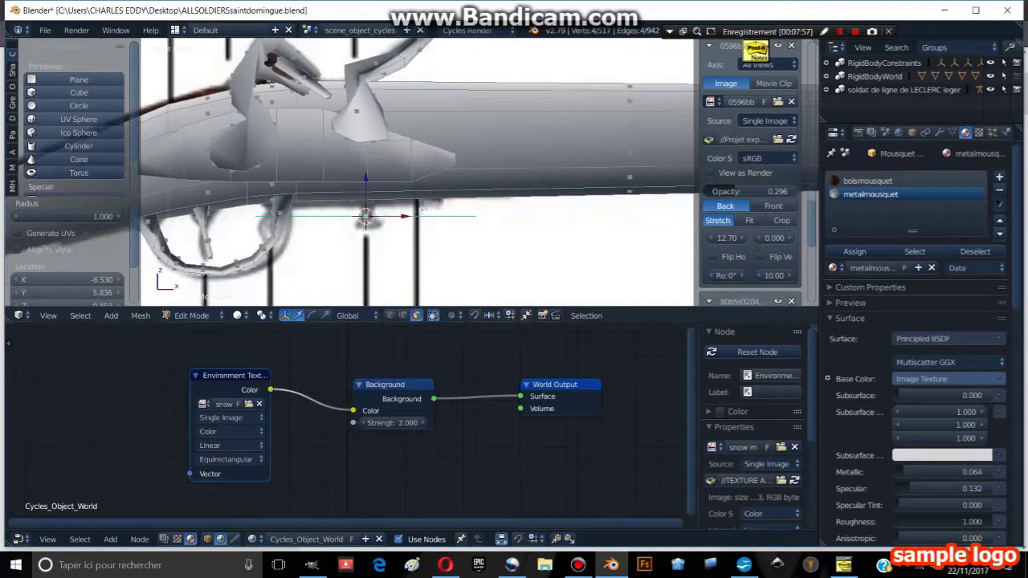
left_click(421, 209)
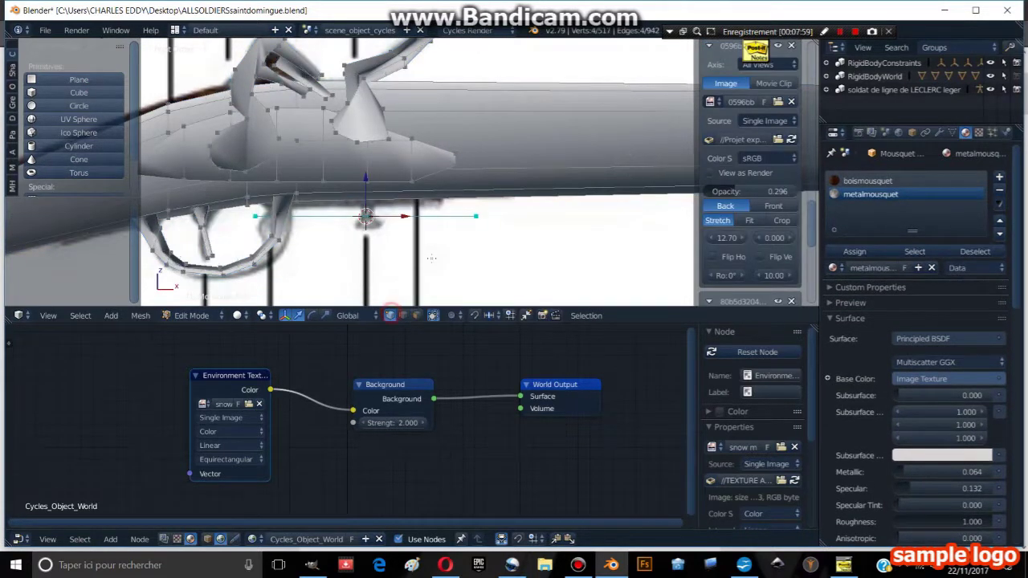
Select a single vertex below the lock and slide it along X.
key("a")
right_click(255, 215)
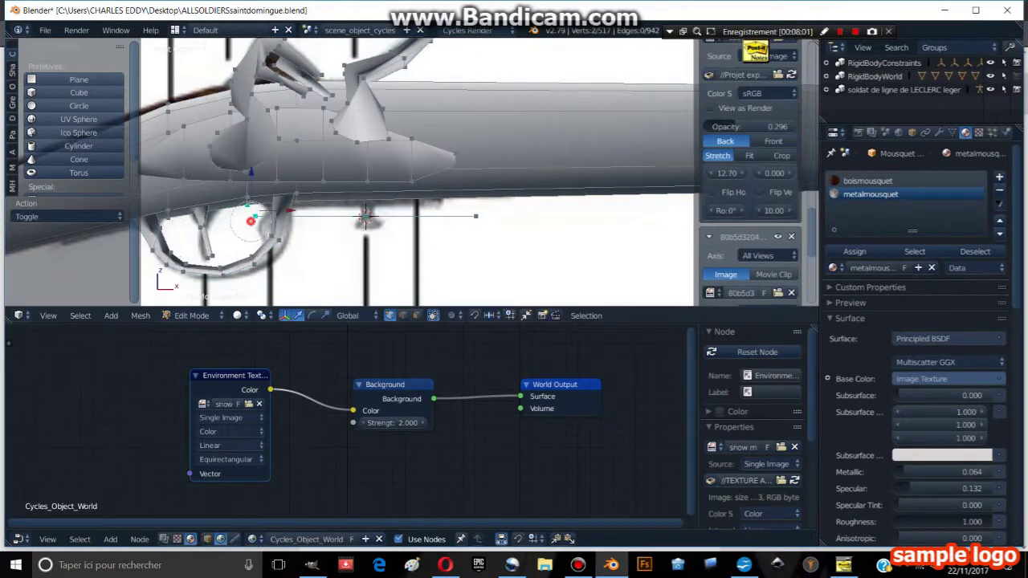
left_click(251, 219)
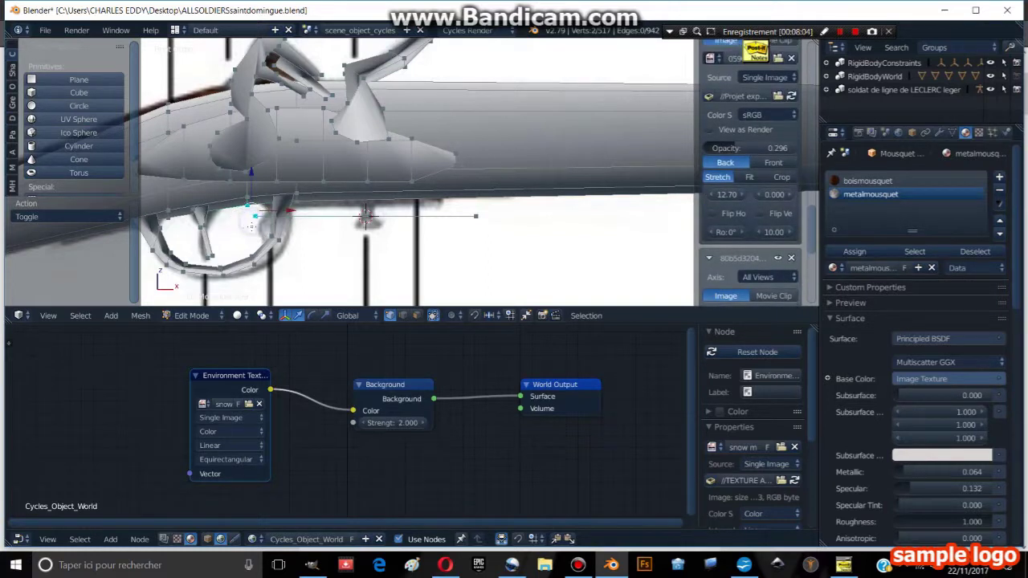
key("KP_1")
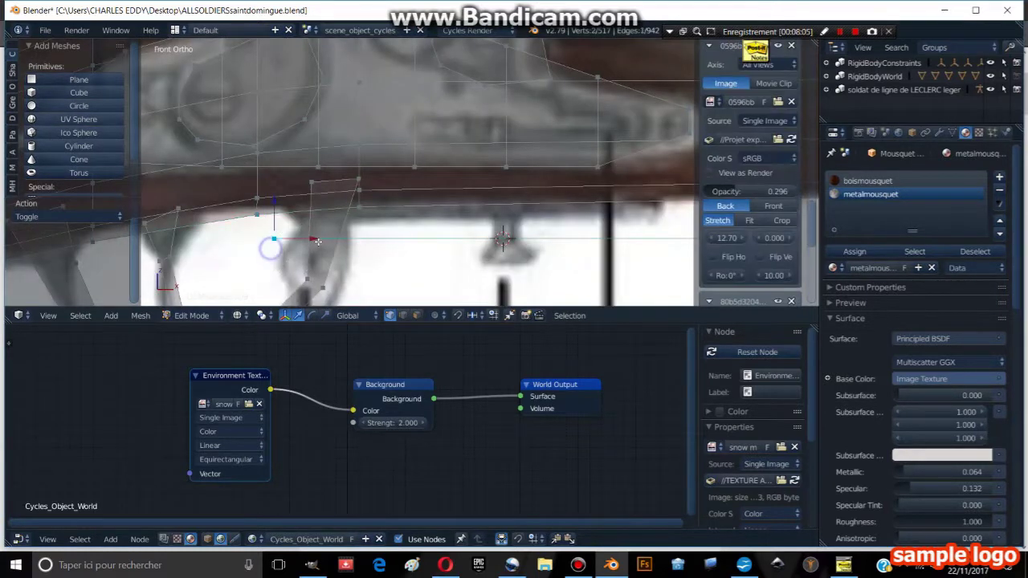
left_click_drag(317, 242, 473, 235)
left_click_drag(535, 234, 514, 229)
Reposition the starting vertex along X beneath the lock.
key("g")
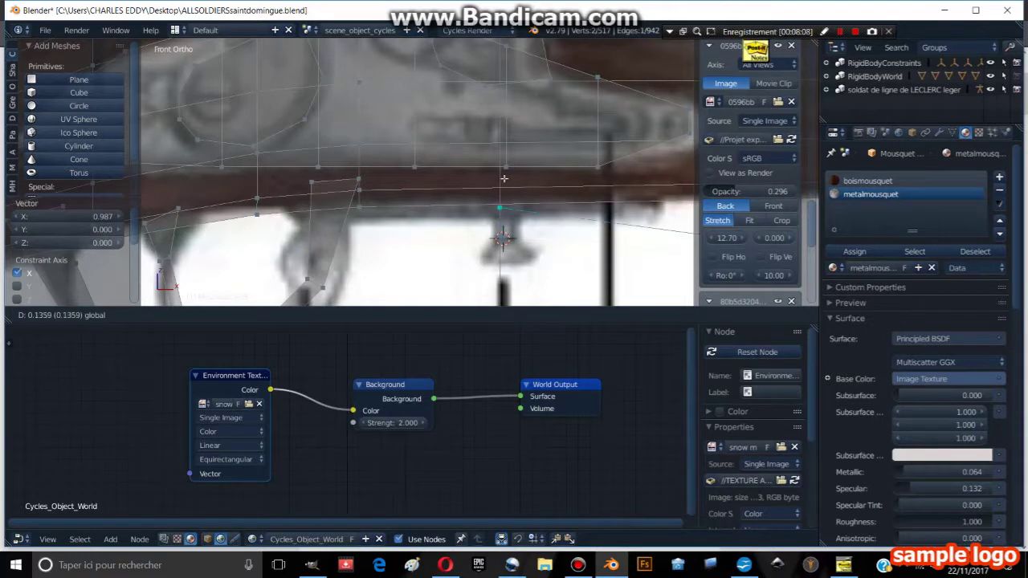
scroll(503, 171, "down", 3)
key("a")
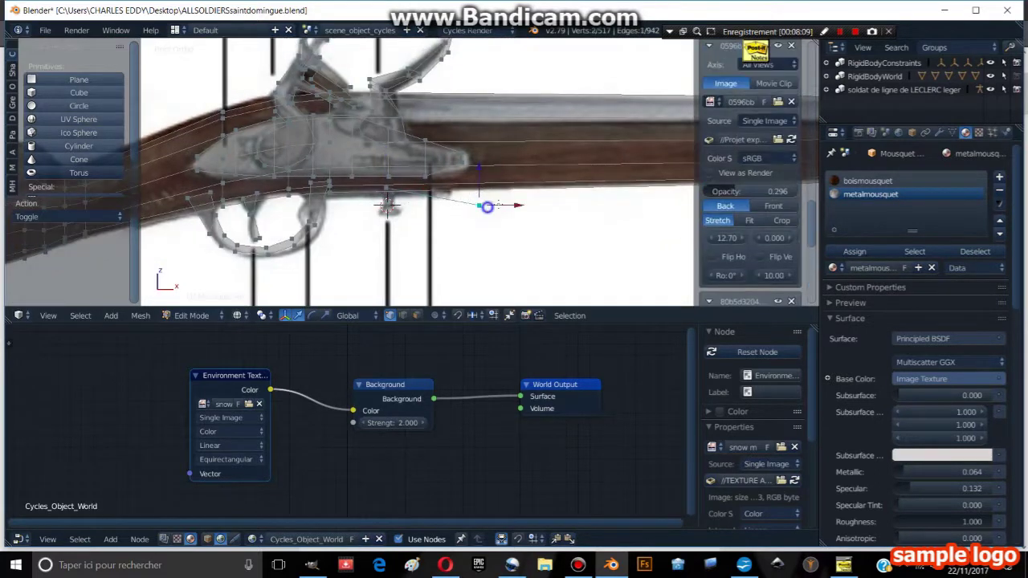
right_click(517, 201)
key("g")
left_click(423, 179)
scroll(415, 190, "down", 2)
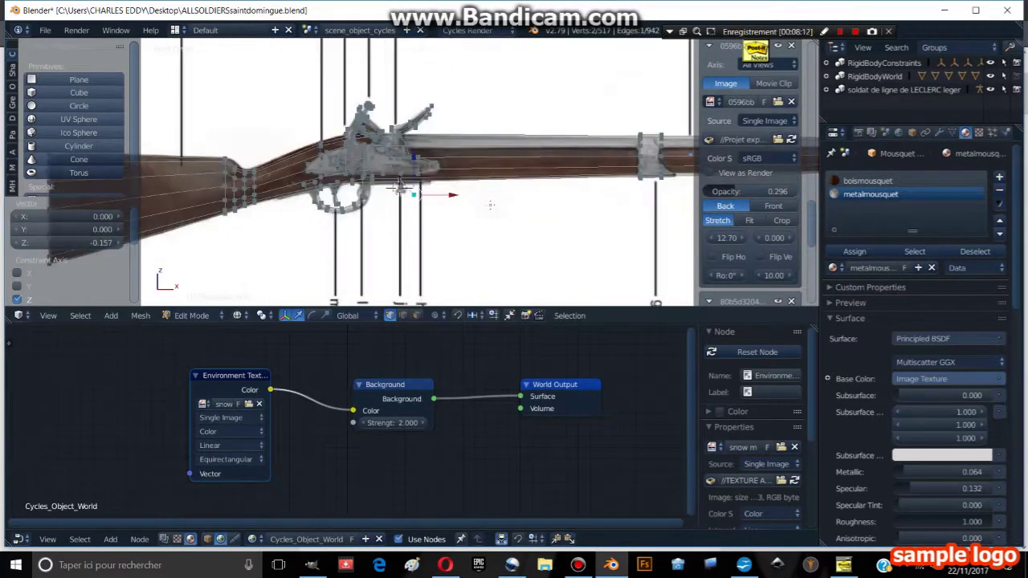
scroll(329, 210, "down", 2)
Extrude an edge along X under the stock to the first barrel band.
key("e")
left_click(330, 210)
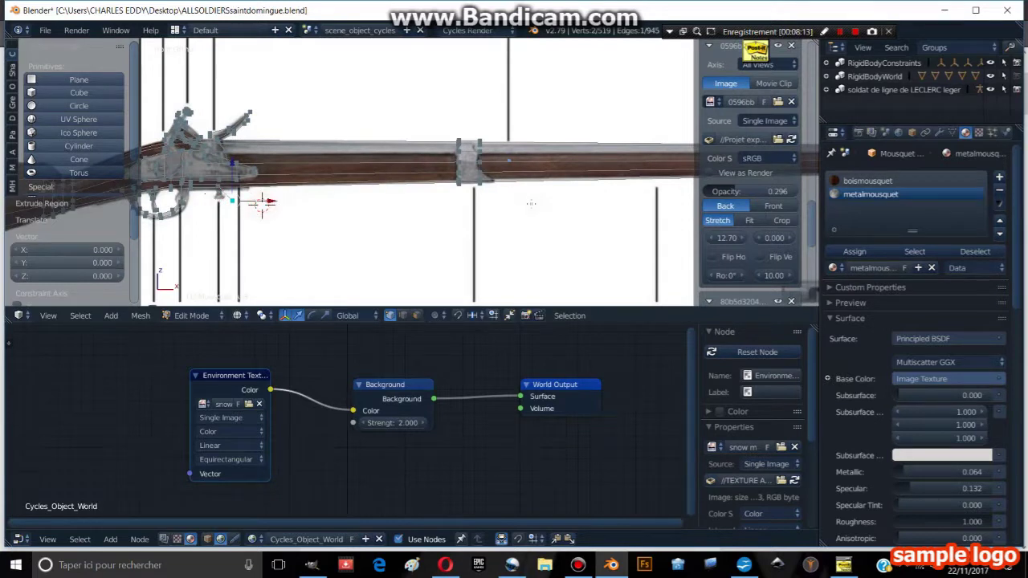
key("g")
key("x")
left_click(236, 202)
scroll(241, 202, "up", 2)
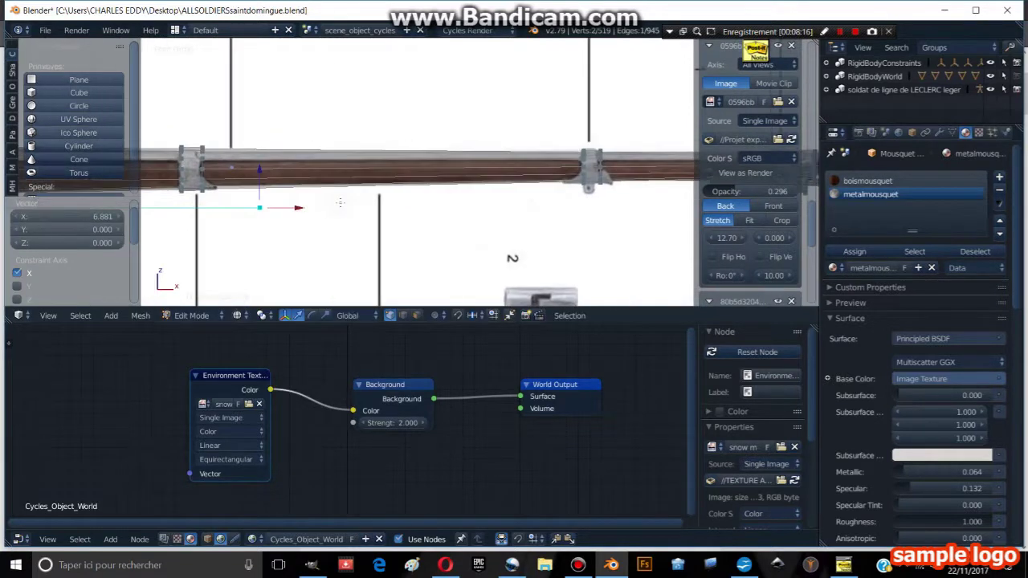
key("g")
left_click(471, 219)
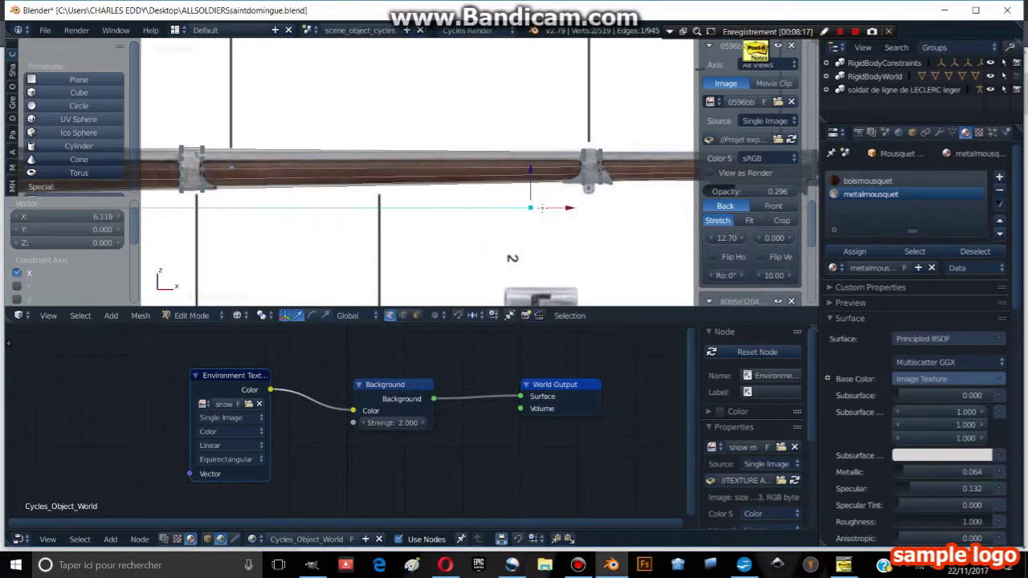
middle_click_drag(471, 218, 407, 241, "shift")
Extrude a short additional edge along X at the band.
key("e")
left_click(473, 227)
key("g")
right_click(501, 234)
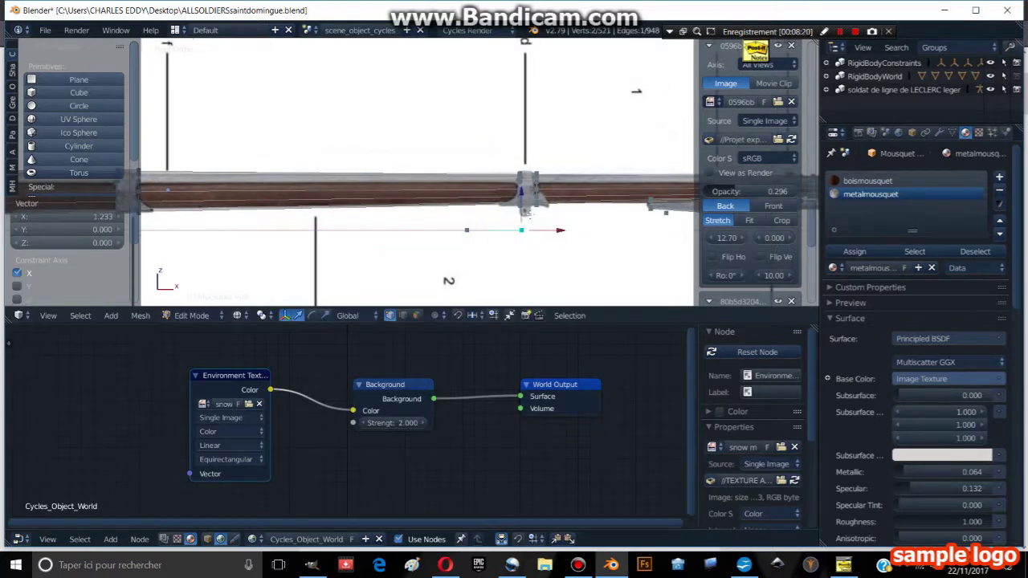
key("g")
key("x")
left_click(526, 199)
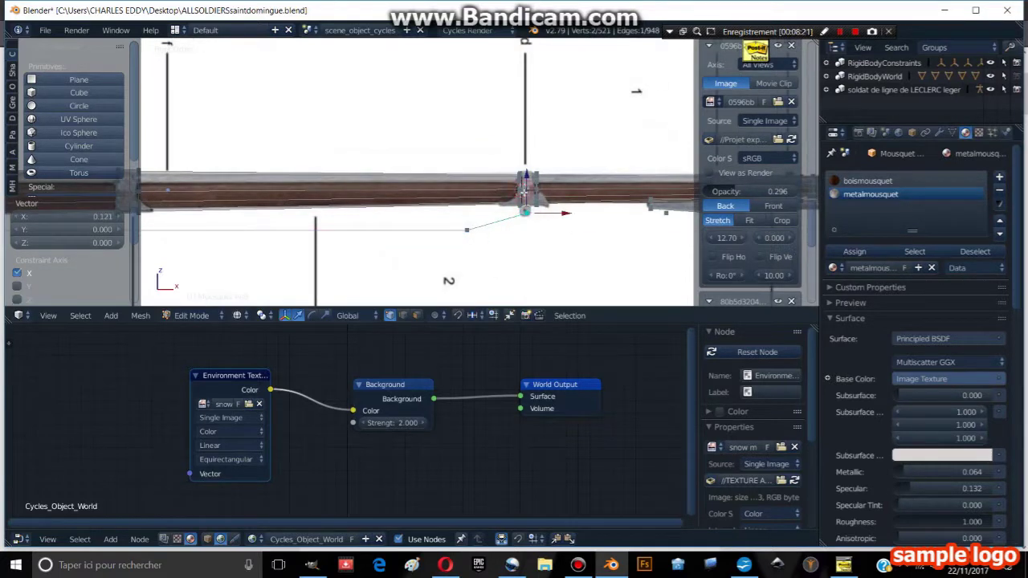
Extrude the end vertex upward along Z into the band.
key("g")
right_click(525, 194)
key("e")
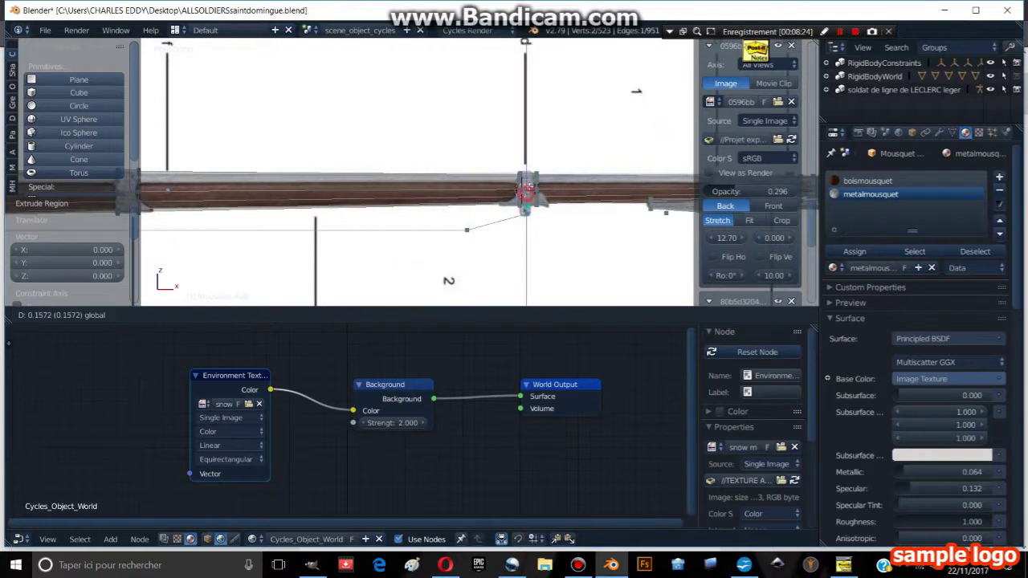
key("z")
left_click(422, 198)
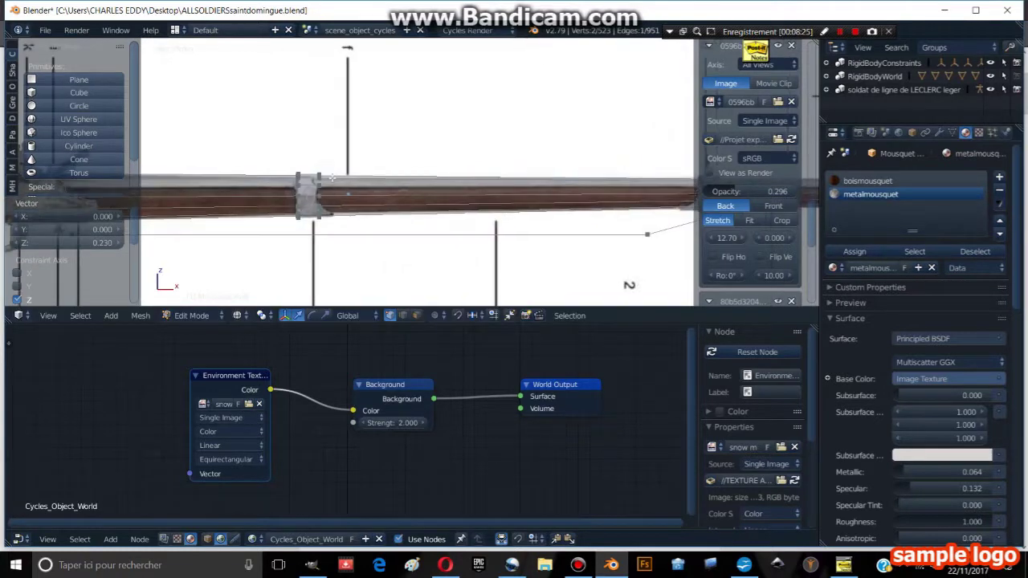
scroll(446, 197, "up", 5)
Extrude two vertices near the lock, then return to Object Mode.
key("a")
right_click(306, 215)
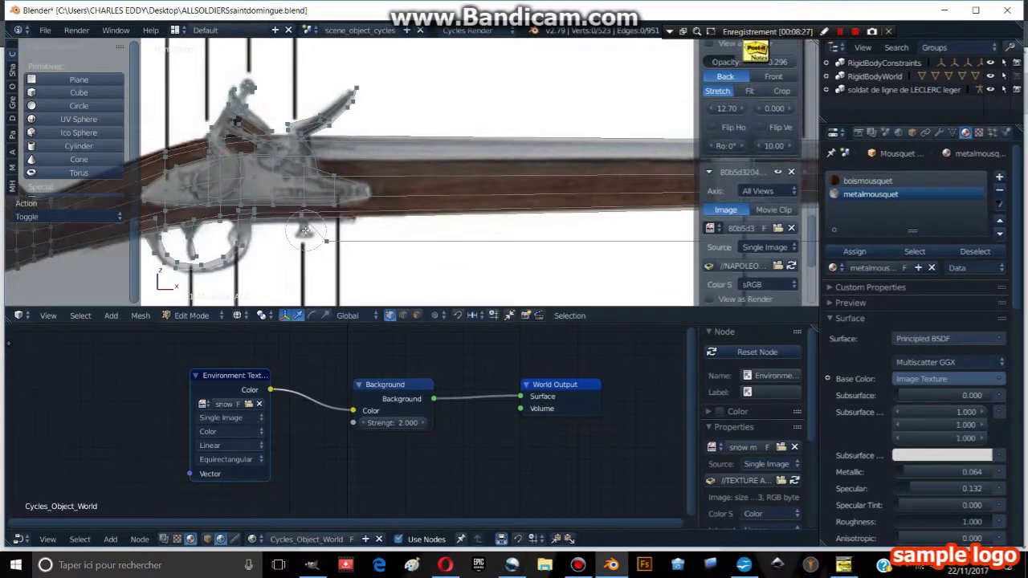
right_click(304, 229, "shift")
left_click_drag(300, 190, 296, 193)
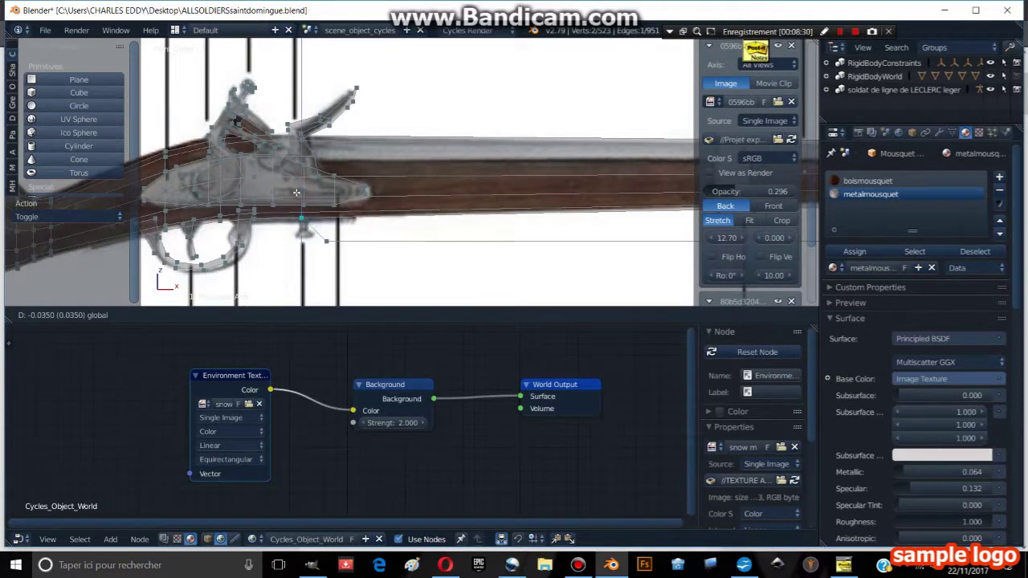
key("e")
right_click(297, 190)
key("Tab")
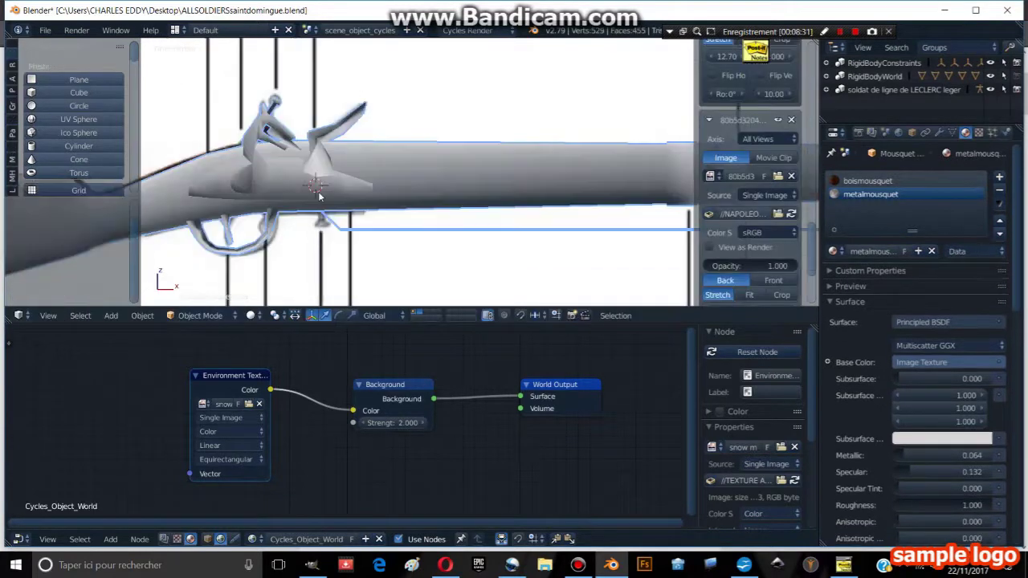
Select the whole sling strip in Edit Mode and scale it narrower along Y.
mouse_move(301, 191)
middle_mouse_down()
mouse_move(404, 244)
mouse_move(392, 222)
mouse_move(478, 198)
middle_mouse_up()
scroll(404, 239, "up", 5)
key("Tab")
key("l")
key("s")
key("y")
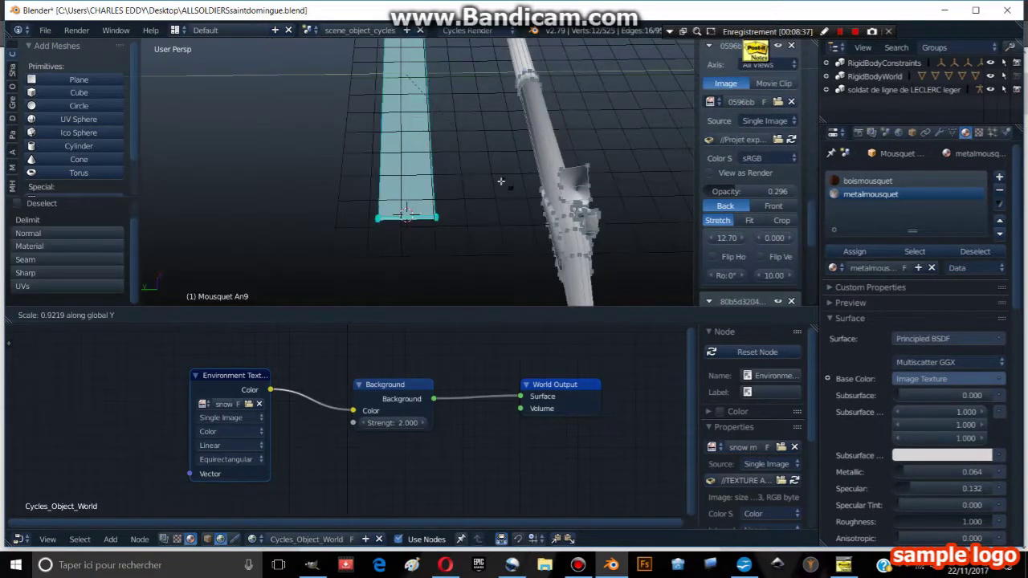
left_click(418, 131)
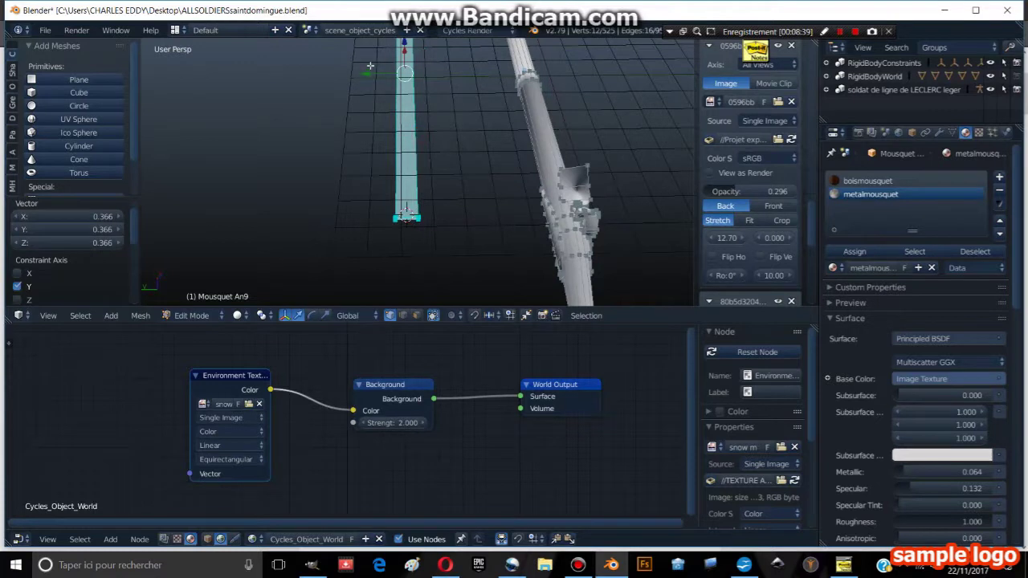
Shift the sling strip along Y, checking it from the top view.
key("g")
key("y")
left_click(404, 213)
key("KP_7")
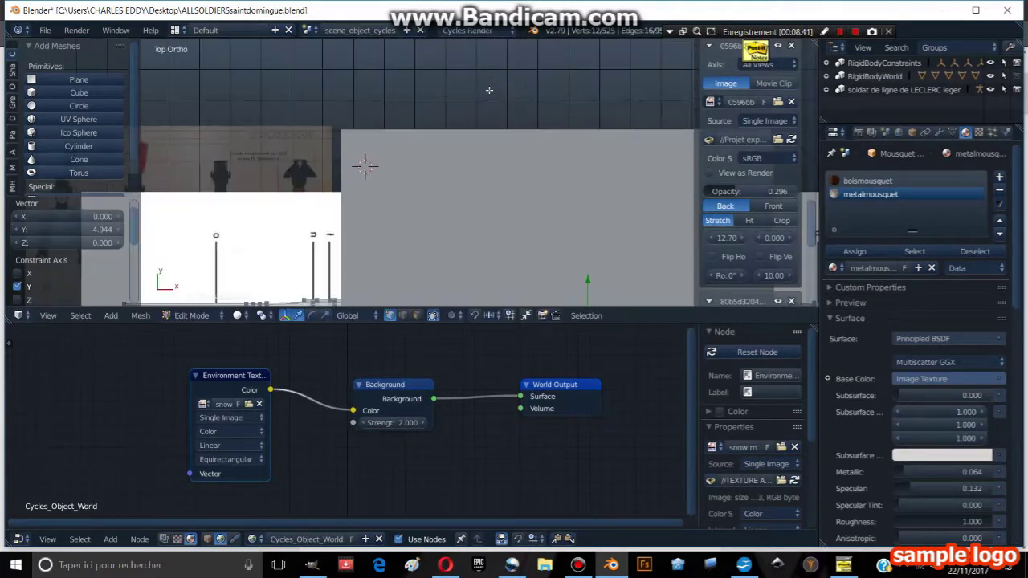
scroll(489, 90, "up", 5)
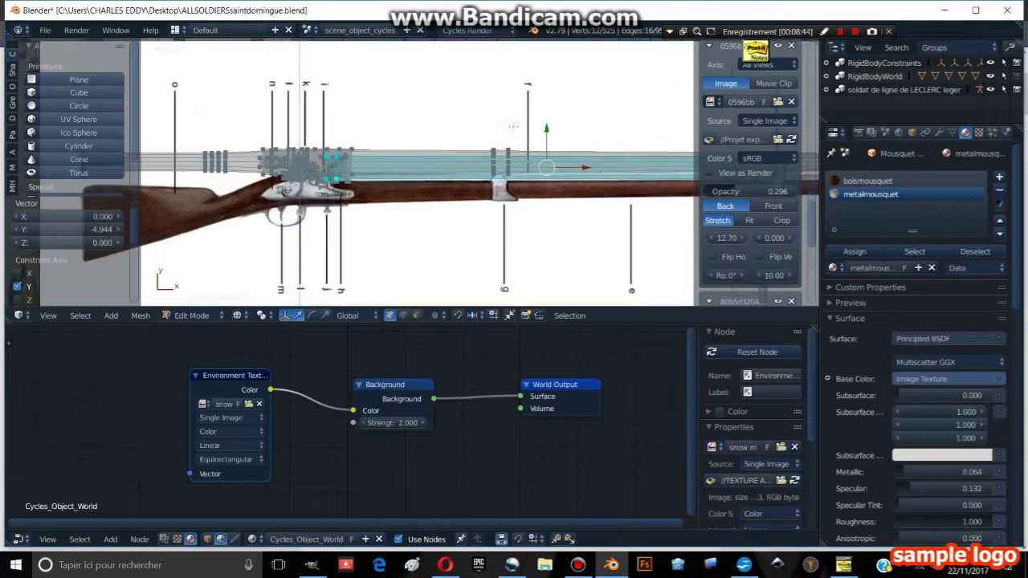
key("g")
key("y")
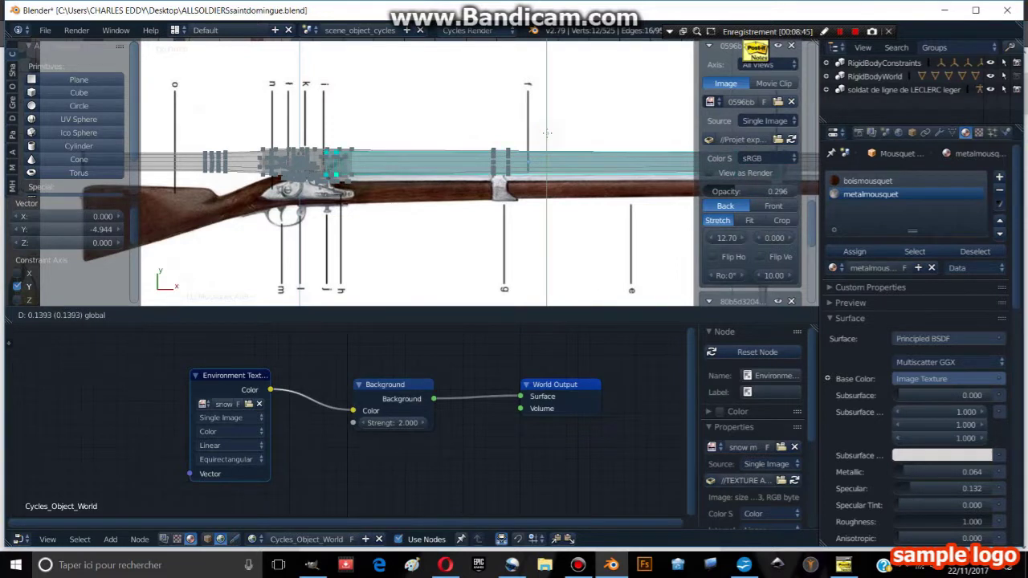
left_click(547, 142)
Add a third material slot with a new white material 'bandouillere fusil', then exit Edit Mode.
left_click(999, 177)
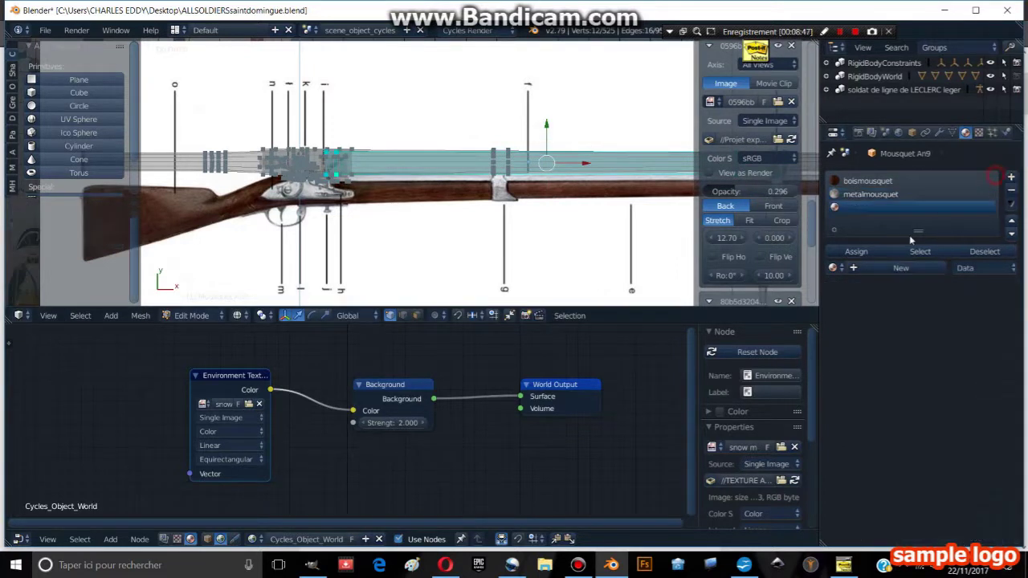
left_click(876, 267)
type("bandoulliere fusil")
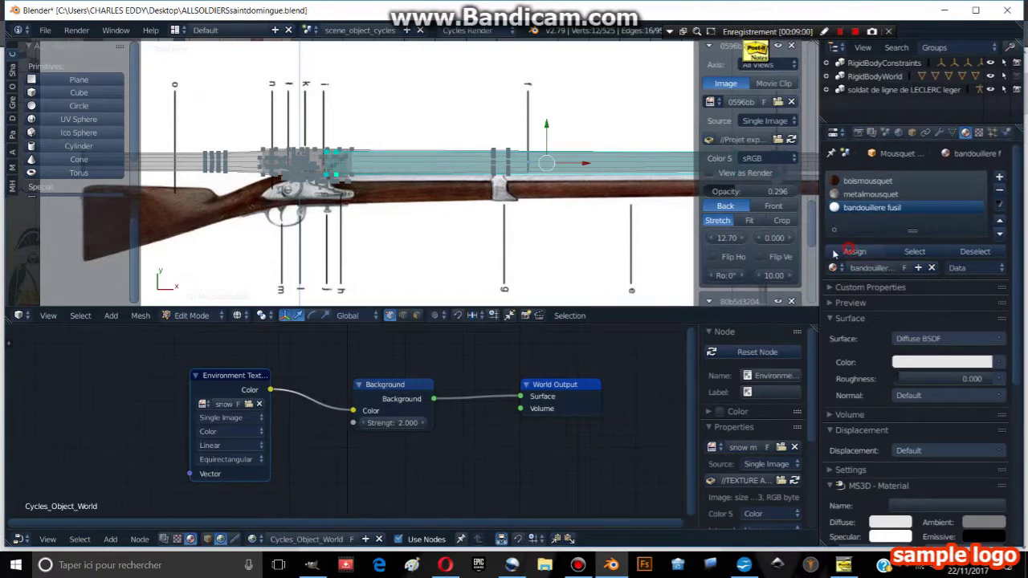
key("Tab")
middle_click_drag(465, 218, 383, 212)
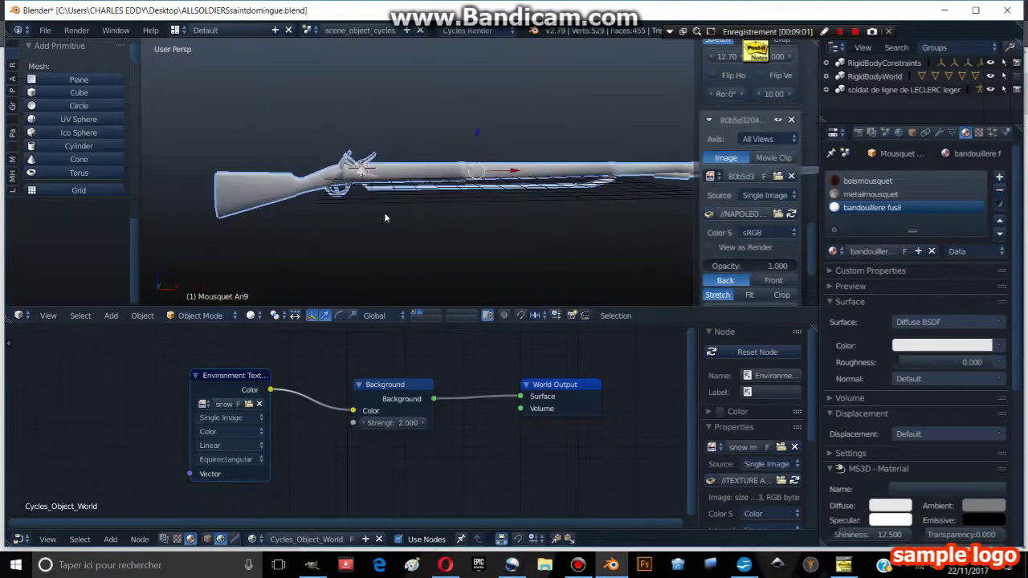
Switch to Rendered shading and orbit until the rifle lies horizontal.
left_click(249, 315)
left_click(269, 226)
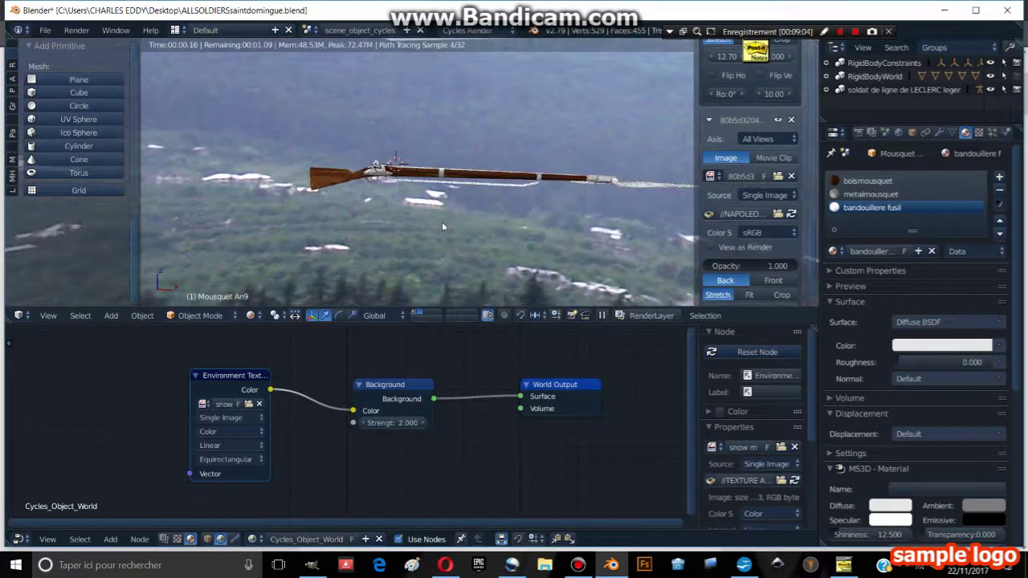
mouse_move(439, 246)
middle_mouse_down()
mouse_move(441, 167)
mouse_move(521, 231)
mouse_move(418, 205)
mouse_move(511, 236)
mouse_move(493, 233)
middle_mouse_up()
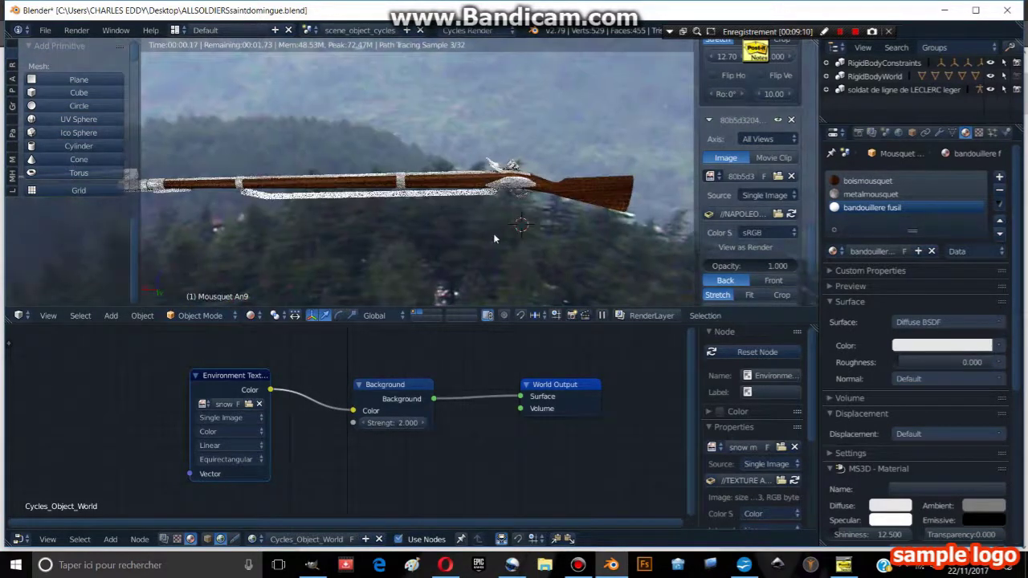
scroll(490, 229, "down", 2)
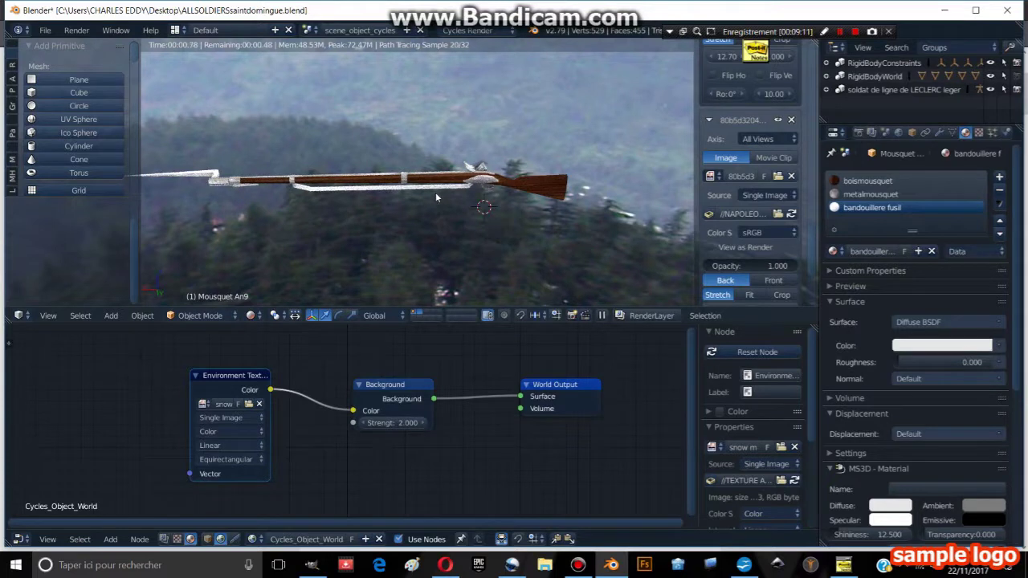
mouse_move(435, 197)
middle_mouse_down()
mouse_move(430, 218)
mouse_move(333, 279)
middle_mouse_up()
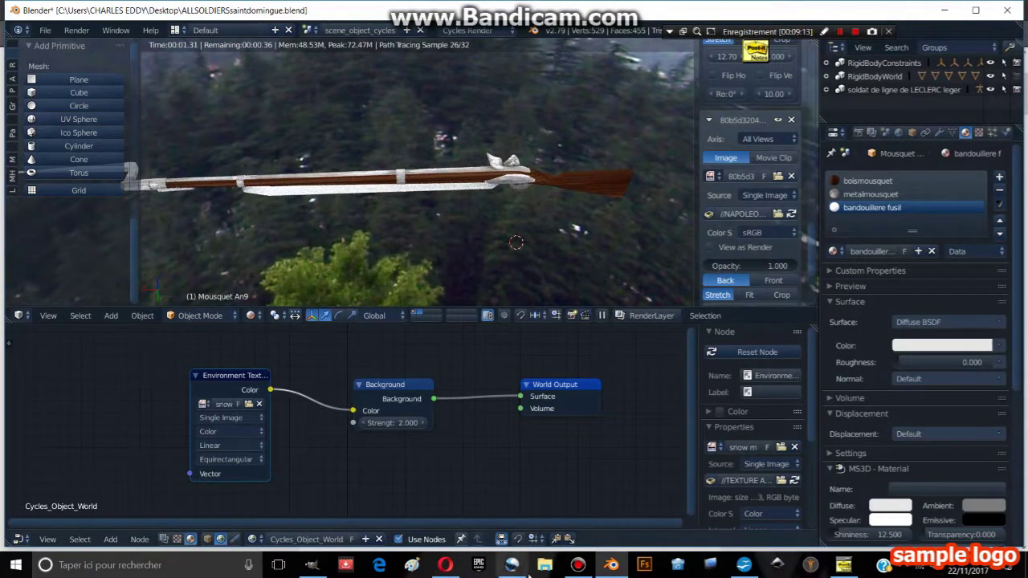
Open the Pinterest voltigeur d'infanterie reference pin in the browser.
left_click(444, 565)
scroll(463, 328, "down", 5)
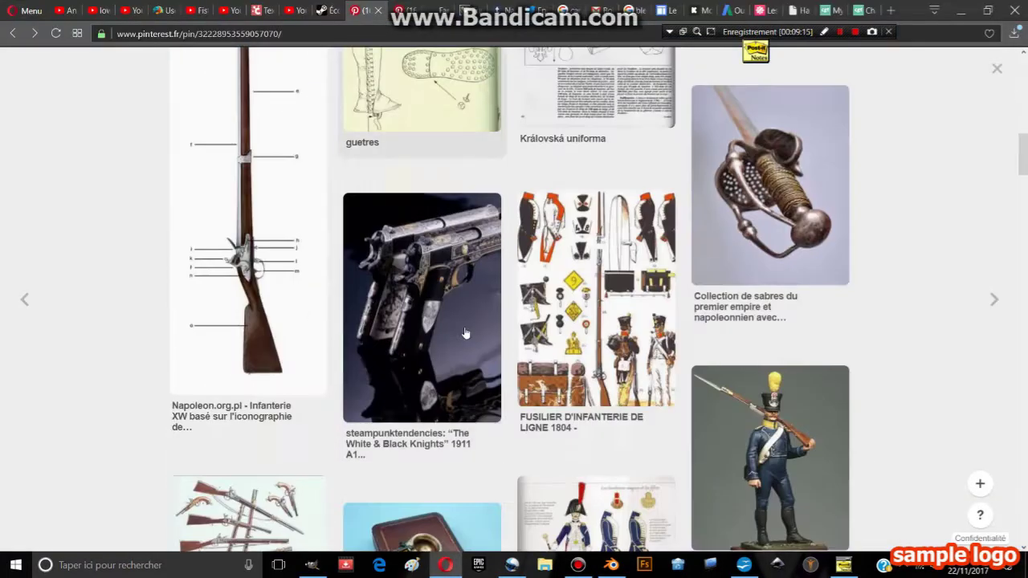
scroll(465, 327, "down", 3)
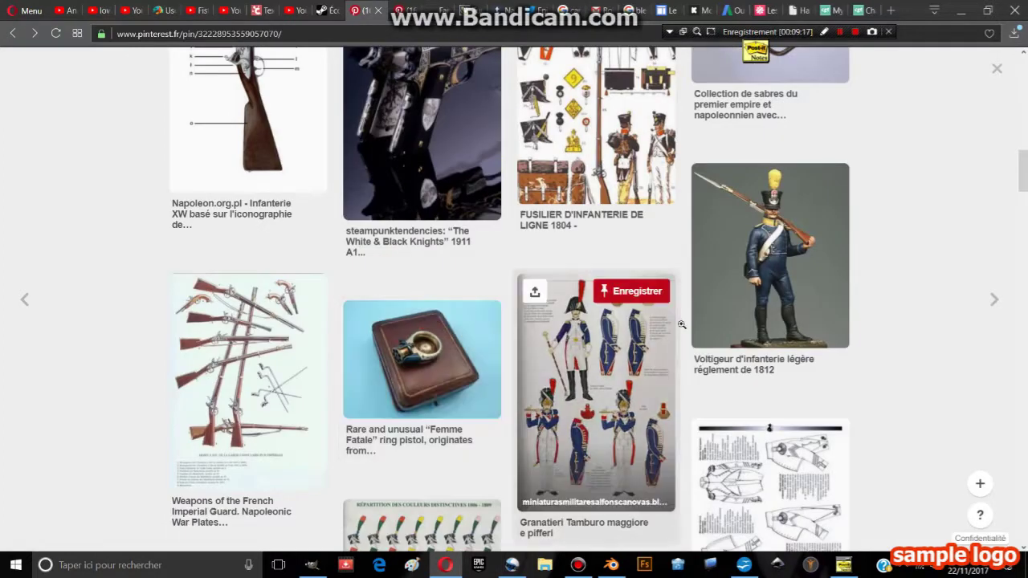
left_click(771, 265)
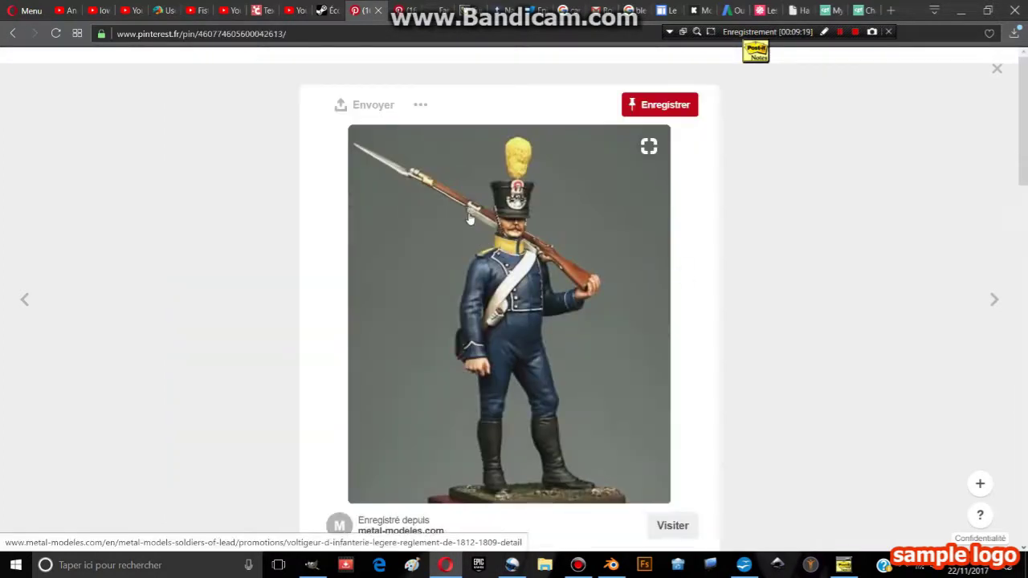
Back in Blender, set the front view and Solid viewport shading.
left_click(611, 564)
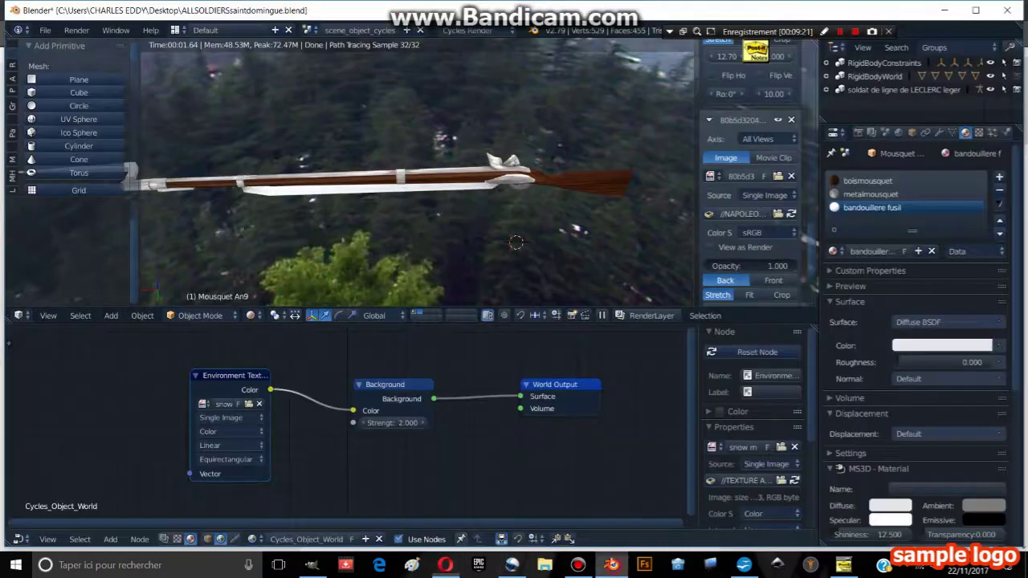
key("KP_1")
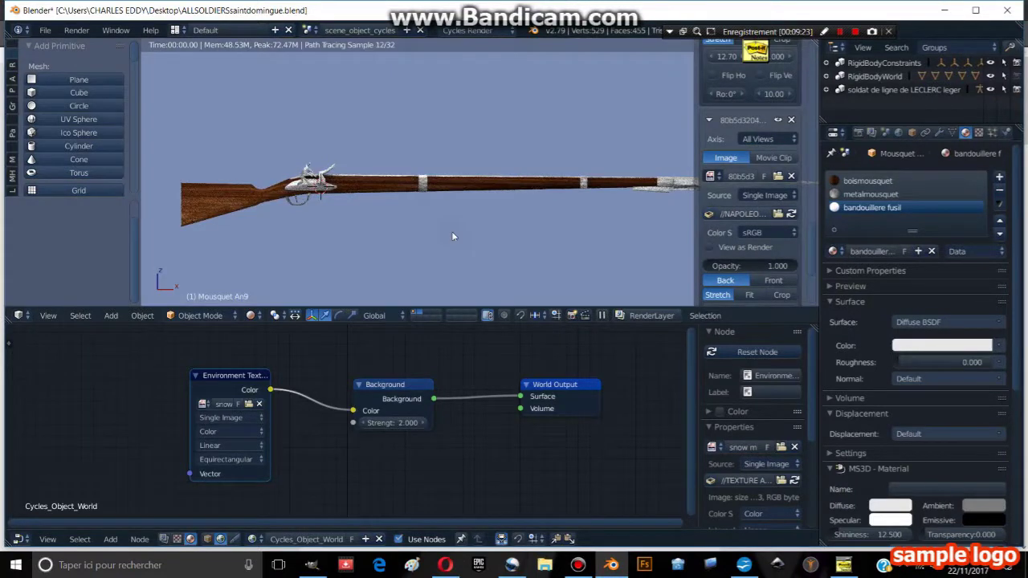
key("Tab")
left_click(245, 316)
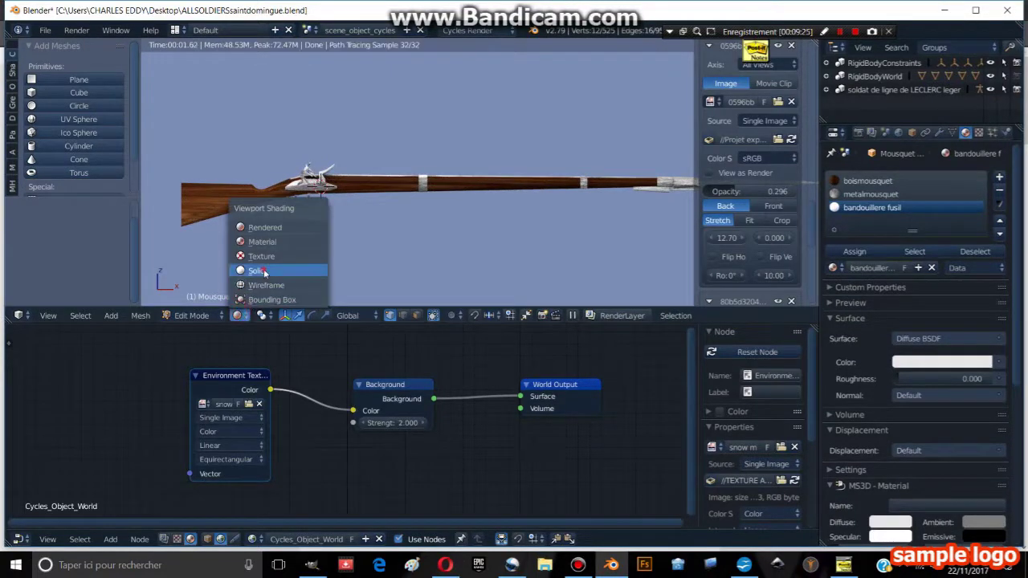
left_click(237, 268)
key("Tab")
scroll(440, 245, "up", 3)
scroll(482, 238, "down", 3)
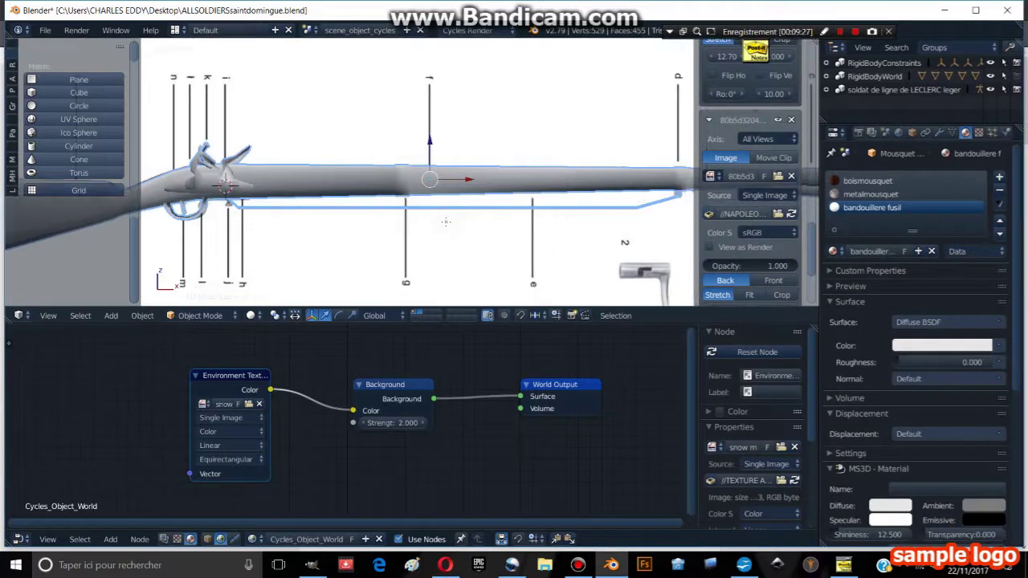
key("Tab")
key("Tab")
scroll(439, 217, "down", 1)
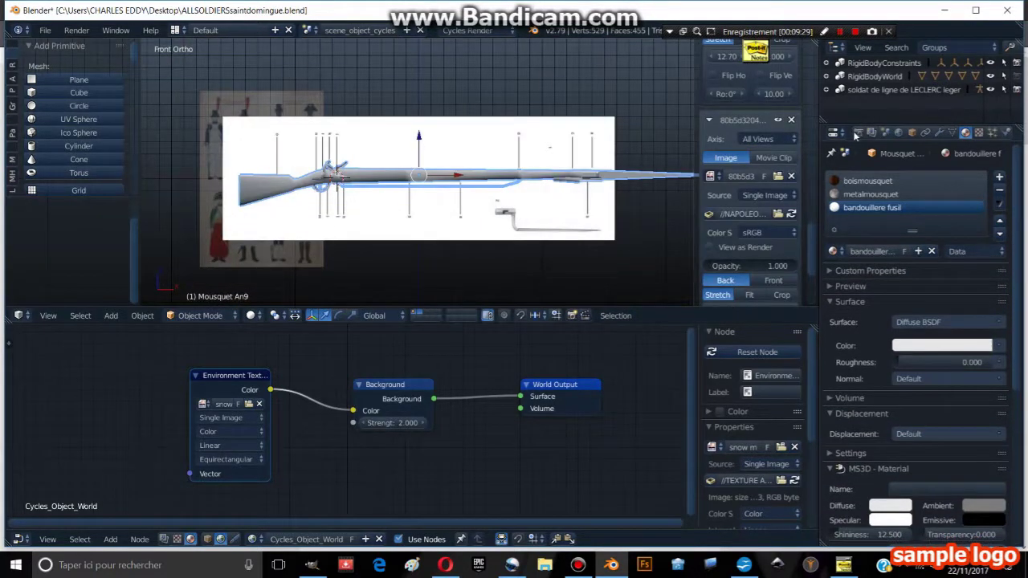
Look through the scene camera and render the image from the Render properties.
left_click(859, 132)
scroll(498, 221, "up", 2)
scroll(498, 221, "down", 1)
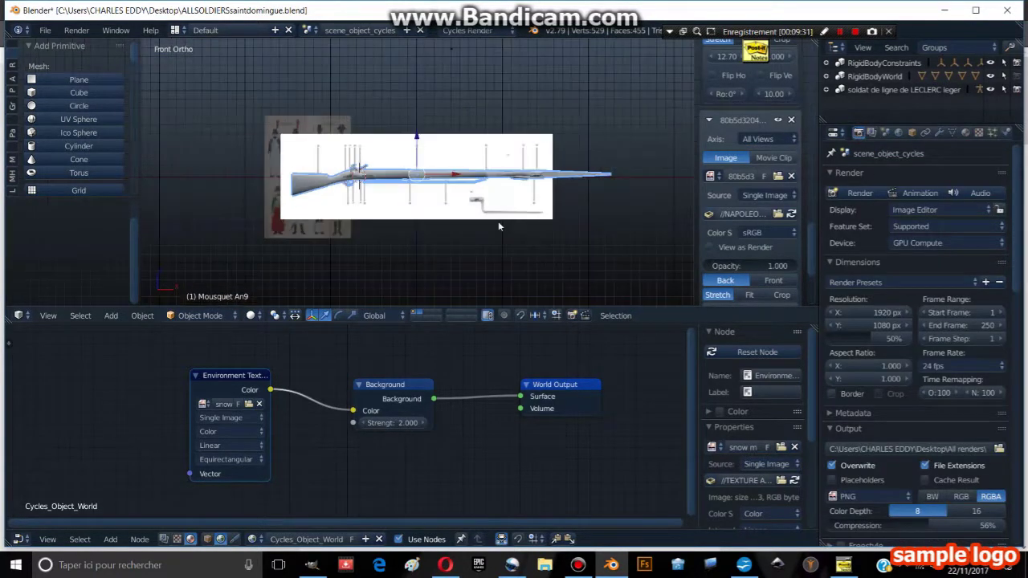
key("KP_0")
scroll(498, 226, "down", 2)
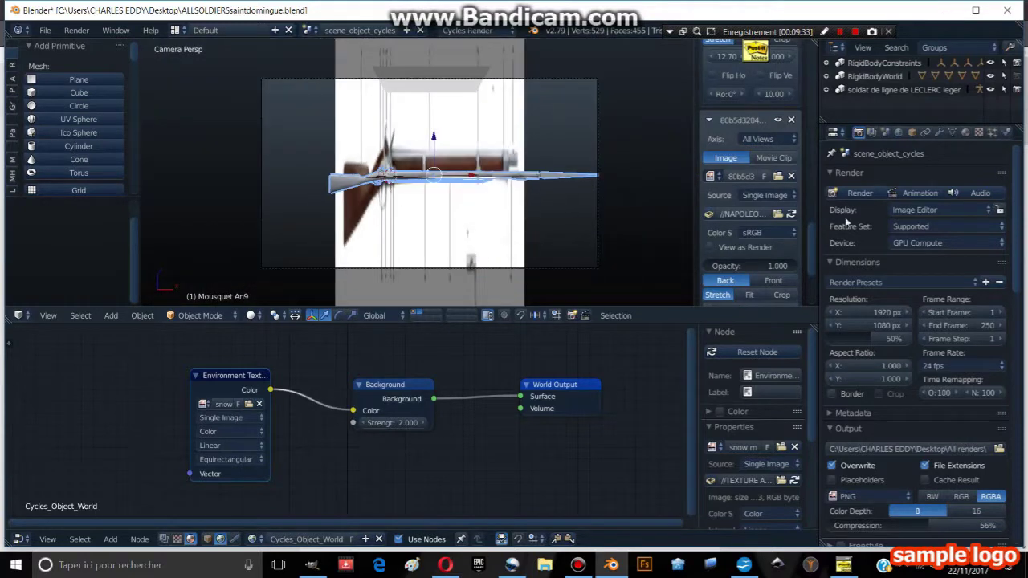
left_click(860, 193)
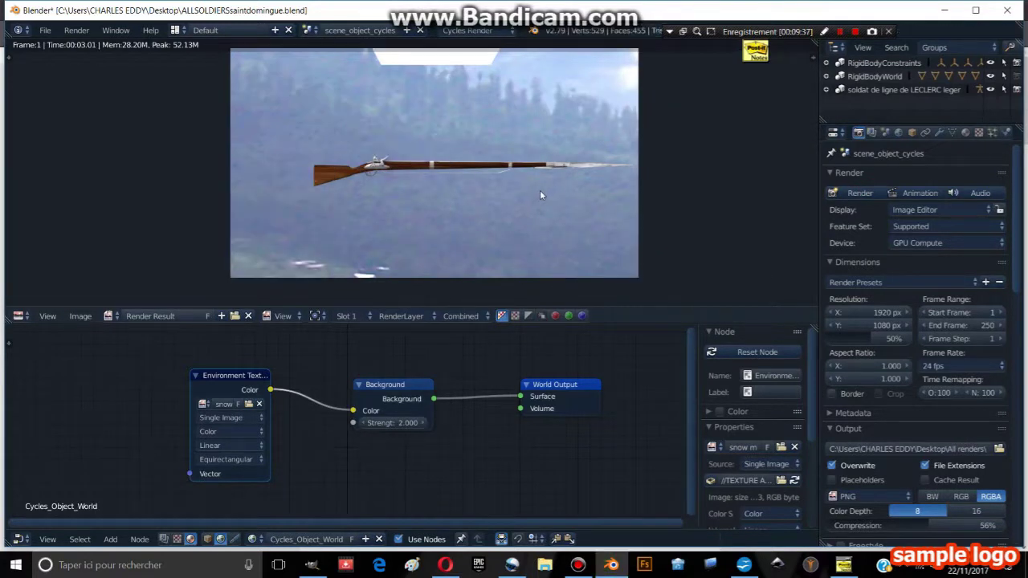
Turn the Image Editor back into a 3D View looking through the camera.
scroll(552, 185, "up", 1)
scroll(552, 185, "down", 1)
left_click(20, 316)
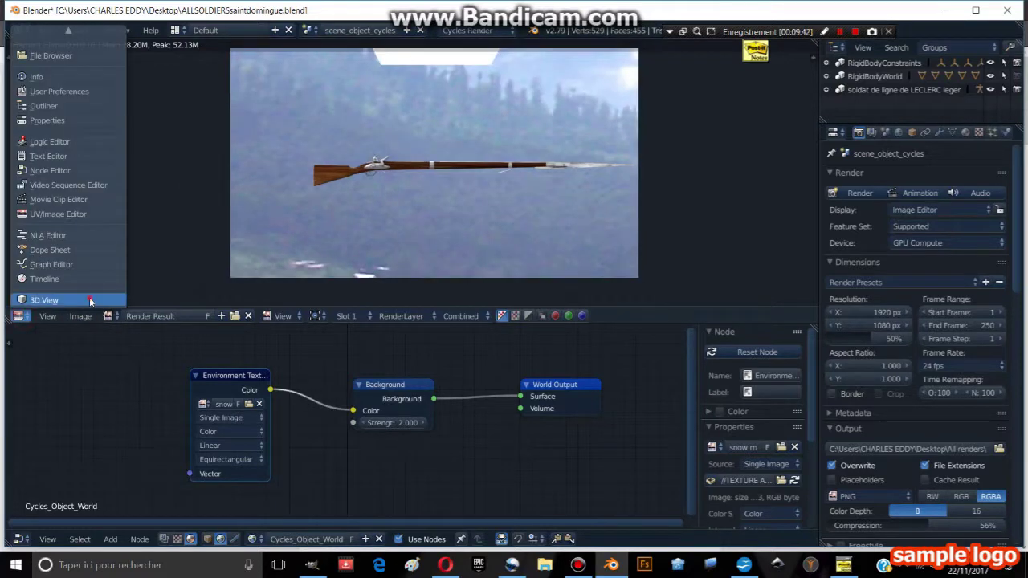
left_click(89, 300)
key("KP_0")
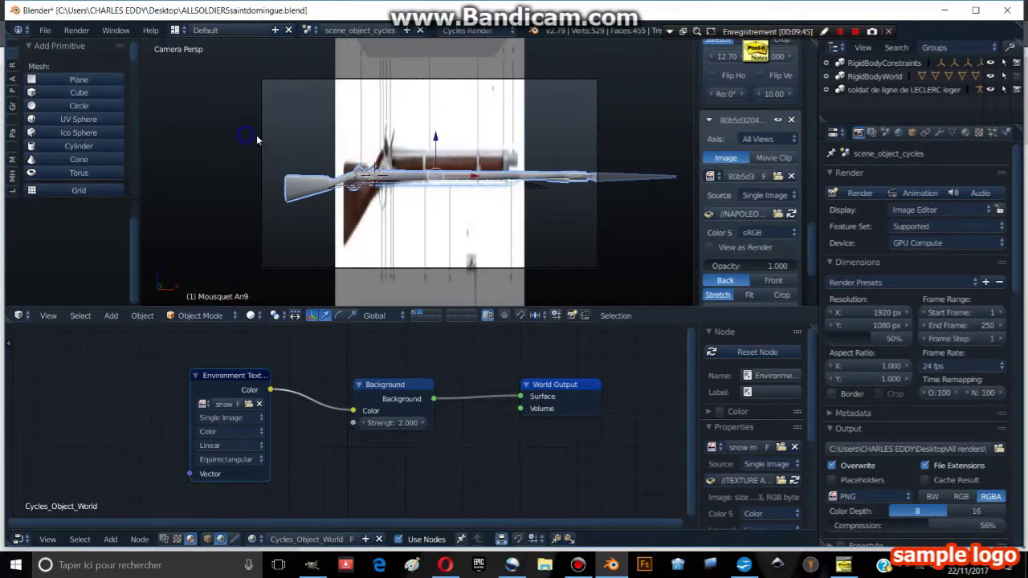
Move Camera.003 closer to the musket and render the frame again.
key("a")
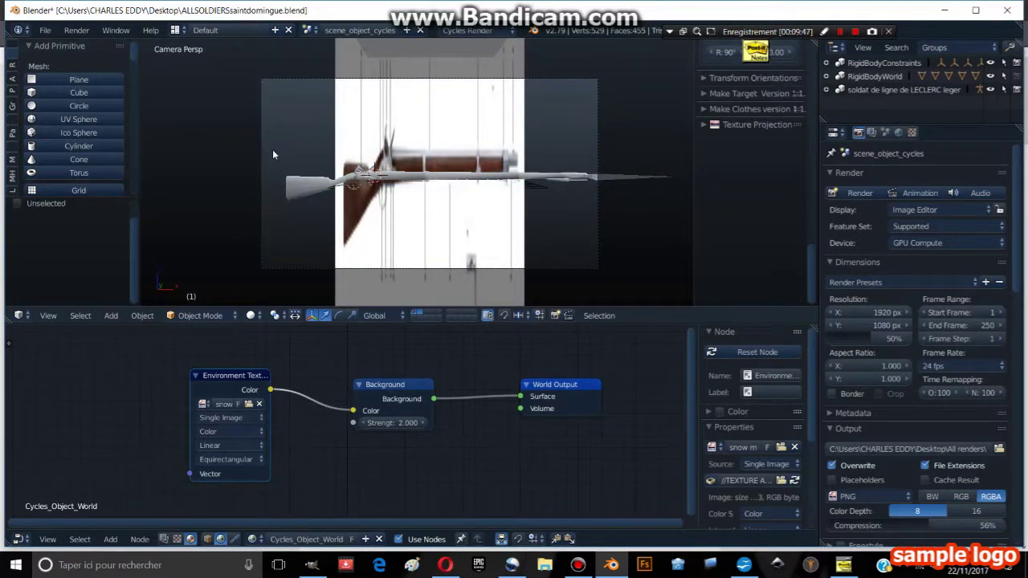
right_click(272, 149)
key("g")
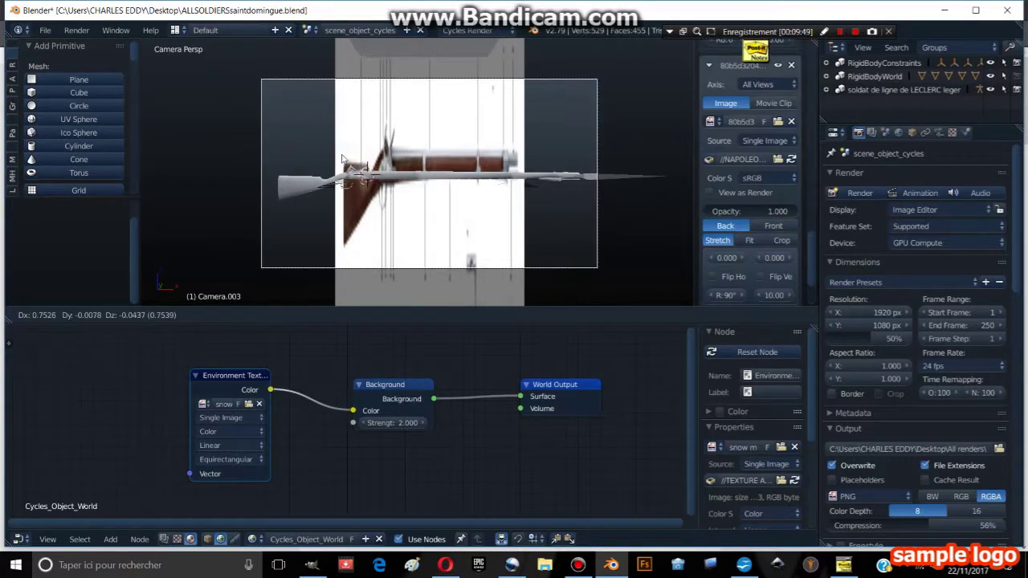
left_click(496, 165)
left_click(877, 194)
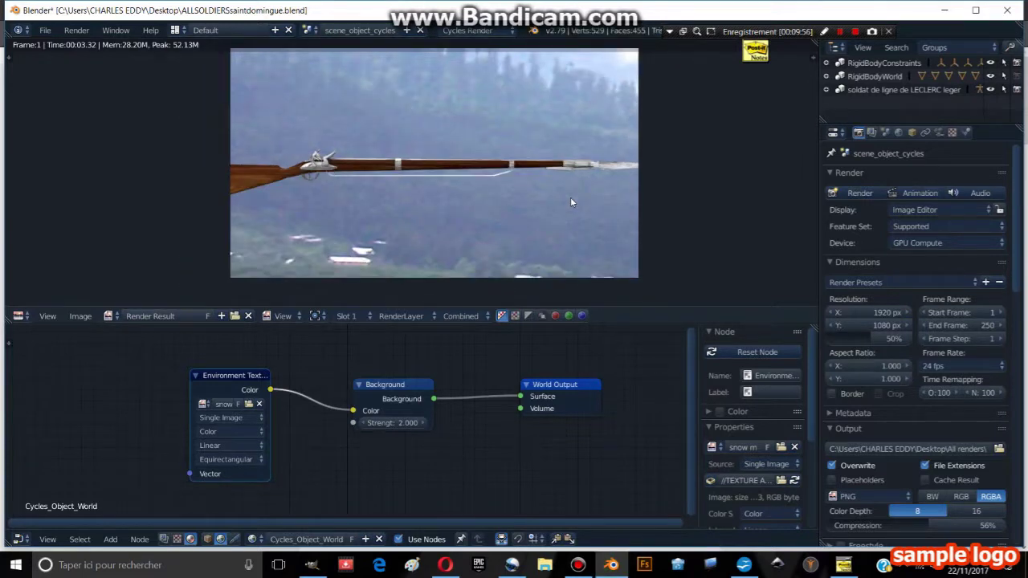
left_click(863, 48)
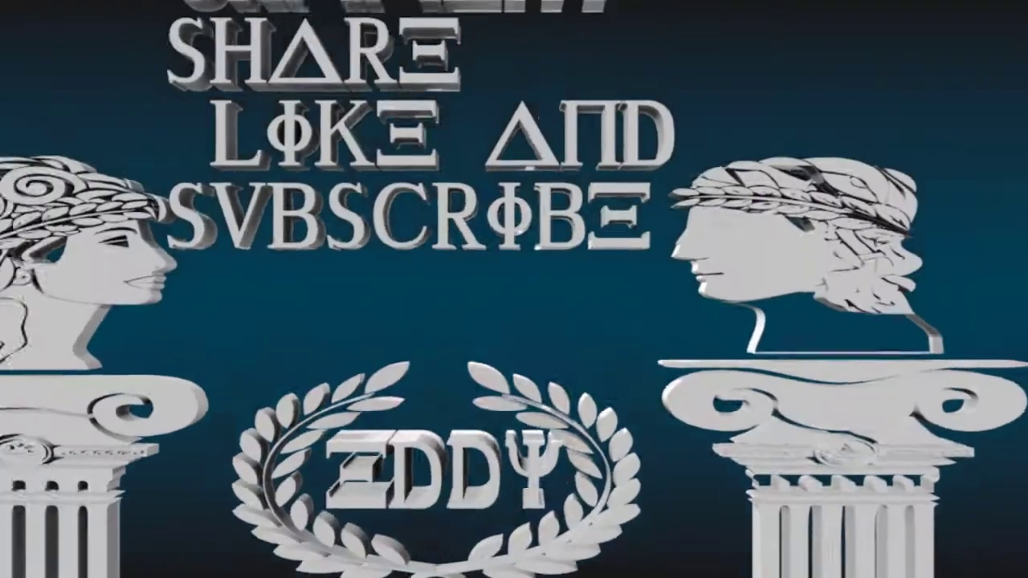